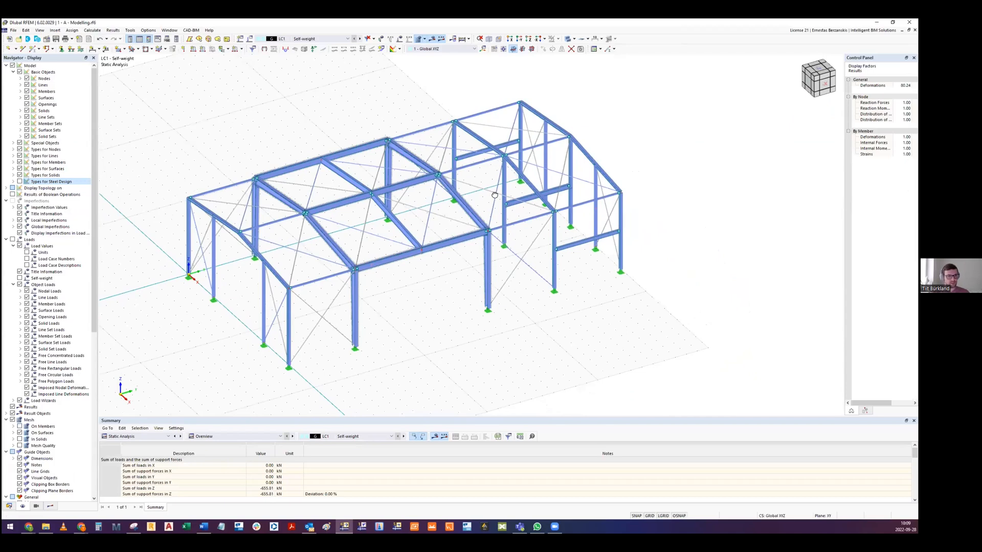
- Switch the navigator to the model data tree and widen it so the full section names can be read
scroll(495, 195, up, 5)
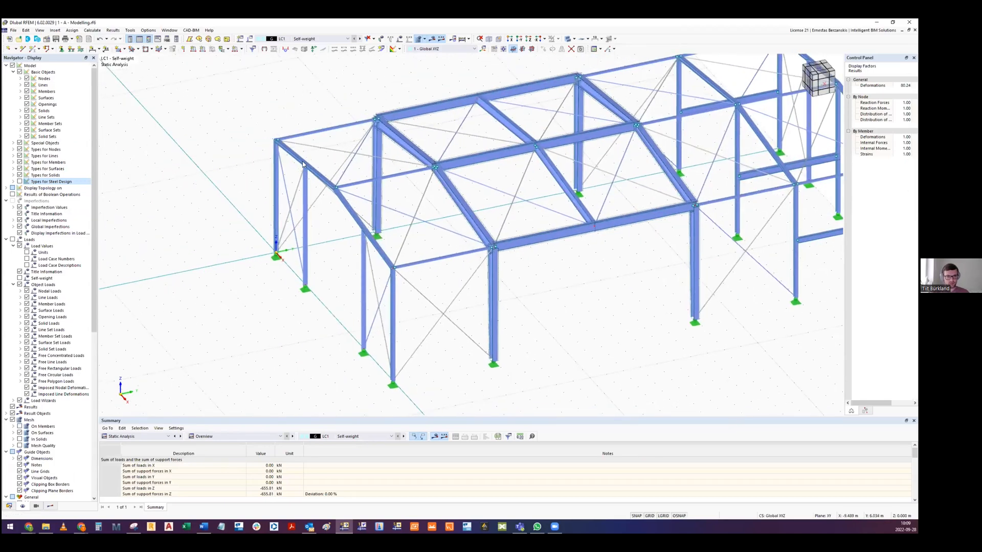
scroll(302, 161, up, 3)
scroll(313, 192, down, 10)
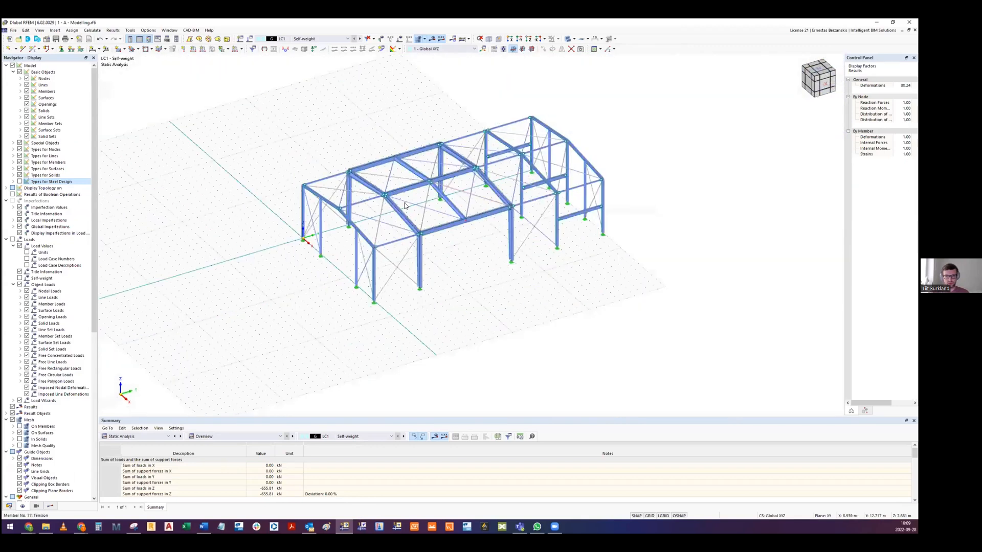
scroll(405, 206, up, 3)
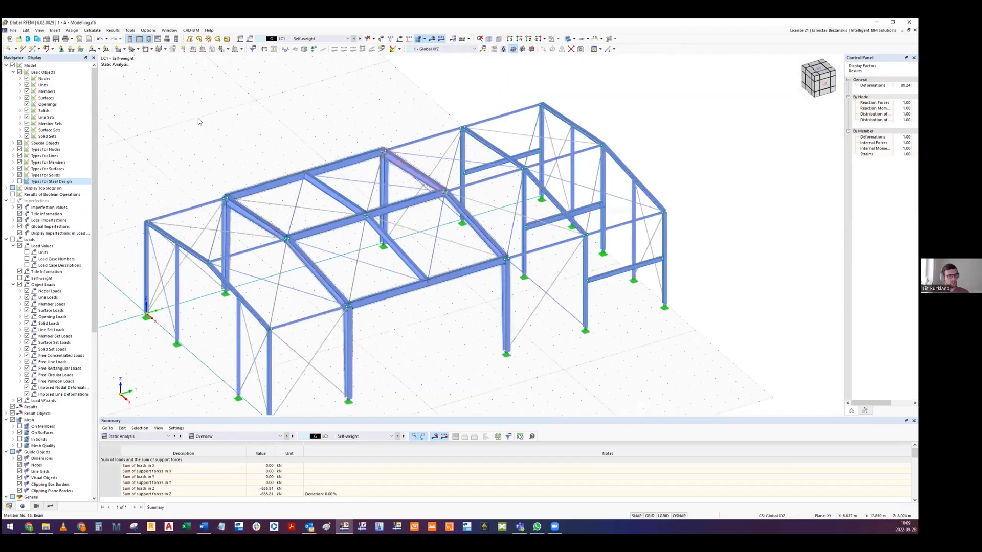
click(8, 507)
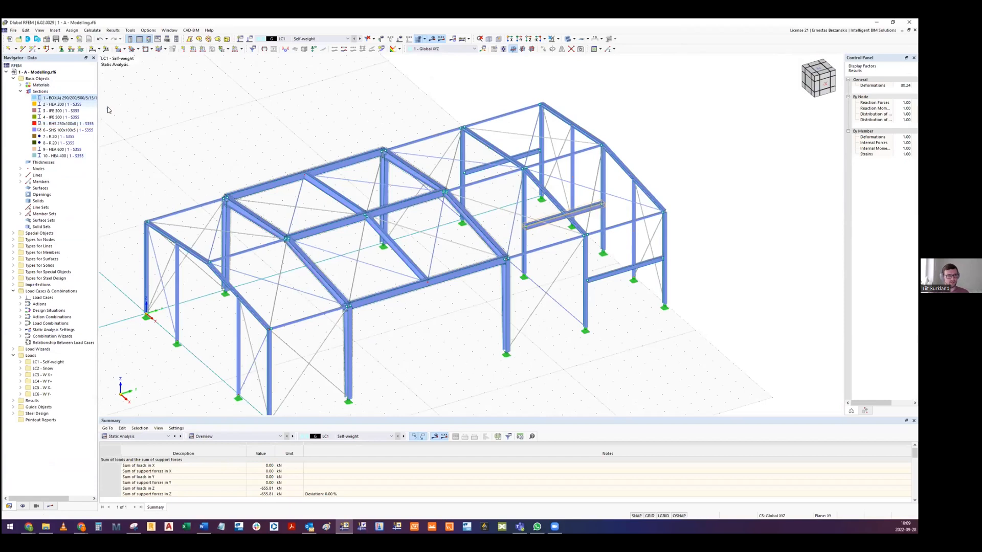
middle_drag(164, 144, 114, 172)
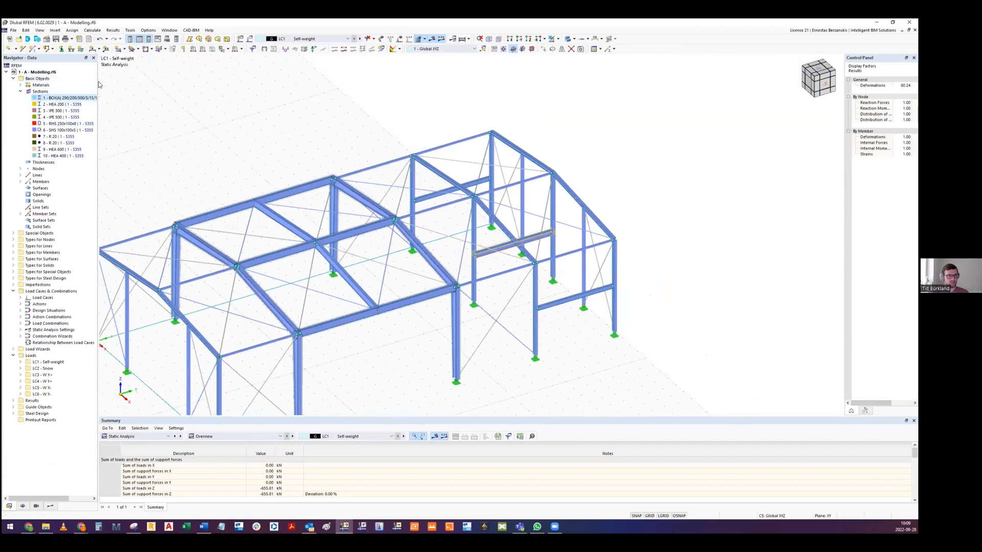
drag(98, 83, 148, 85)
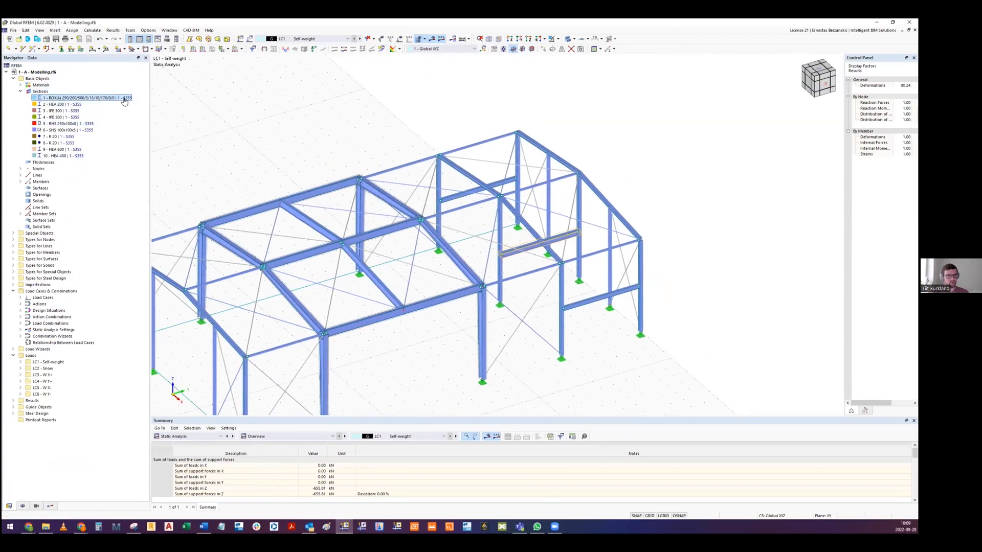
- Open the box-section crossbeam in the hall's end bay, display its cross-section dimensions, and leave it without changes
double_click(80, 98)
key(Escape)
double_click(560, 236)
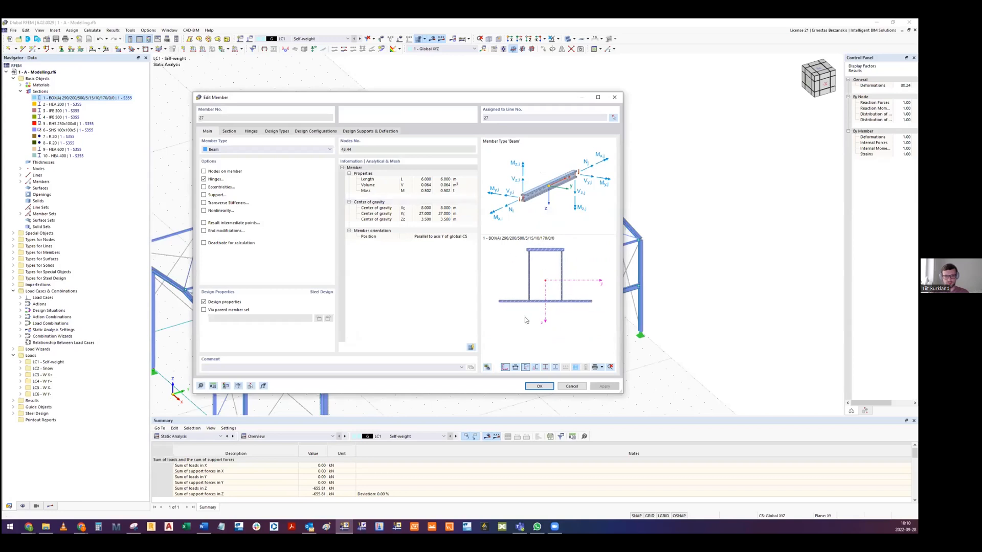
click(515, 367)
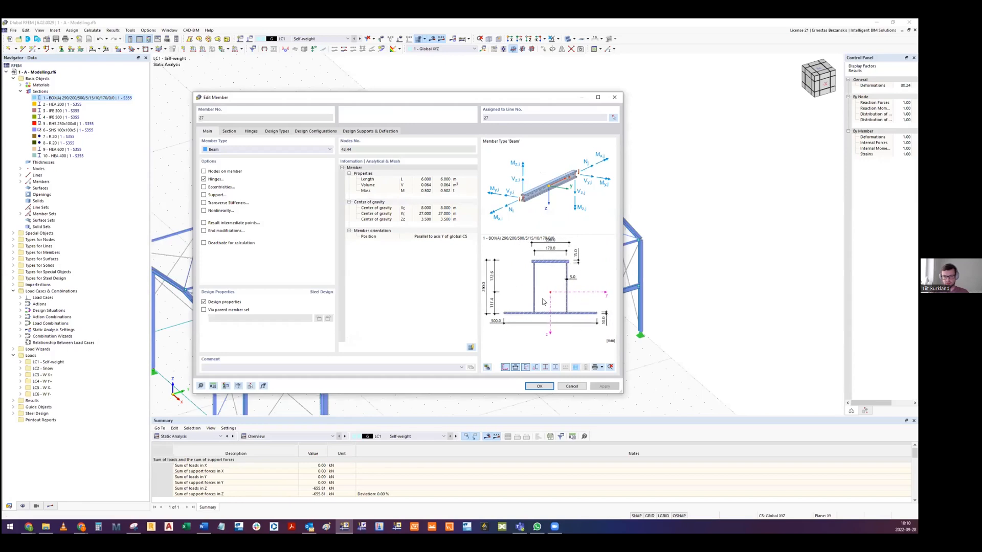
middle_drag(581, 282, 575, 289)
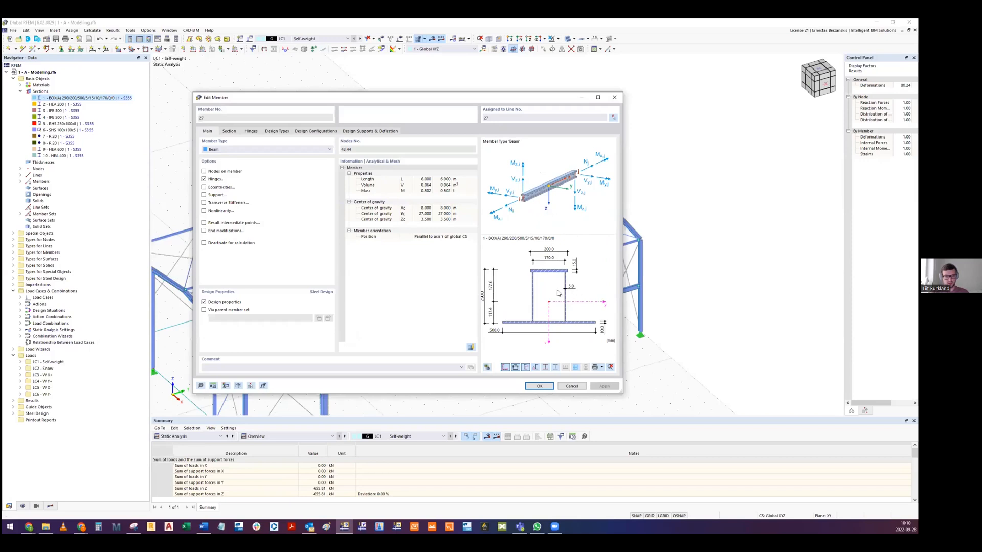
click(572, 385)
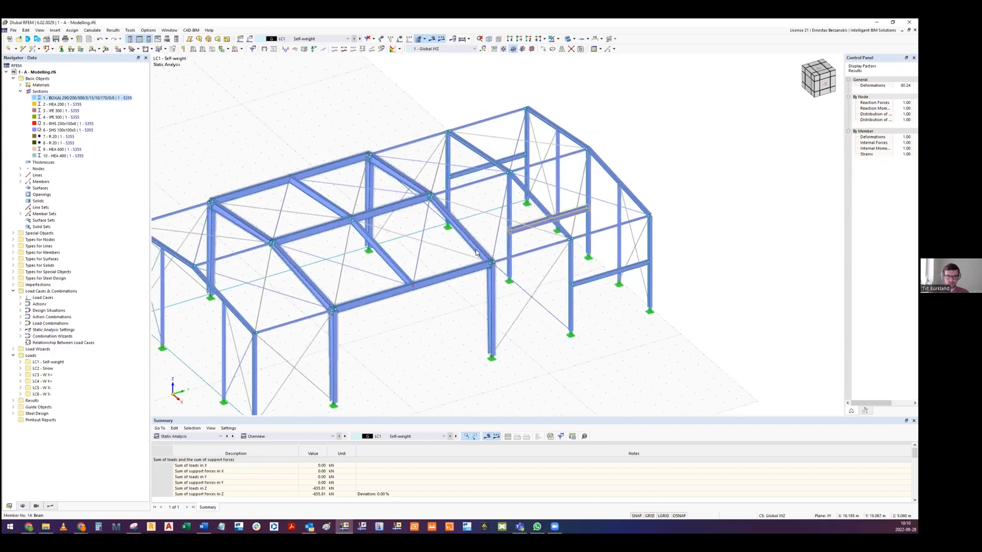
- Look at the S355 material properties of the IPE 500 section and close them without changes
middle_drag(476, 253, 516, 248)
click(429, 204)
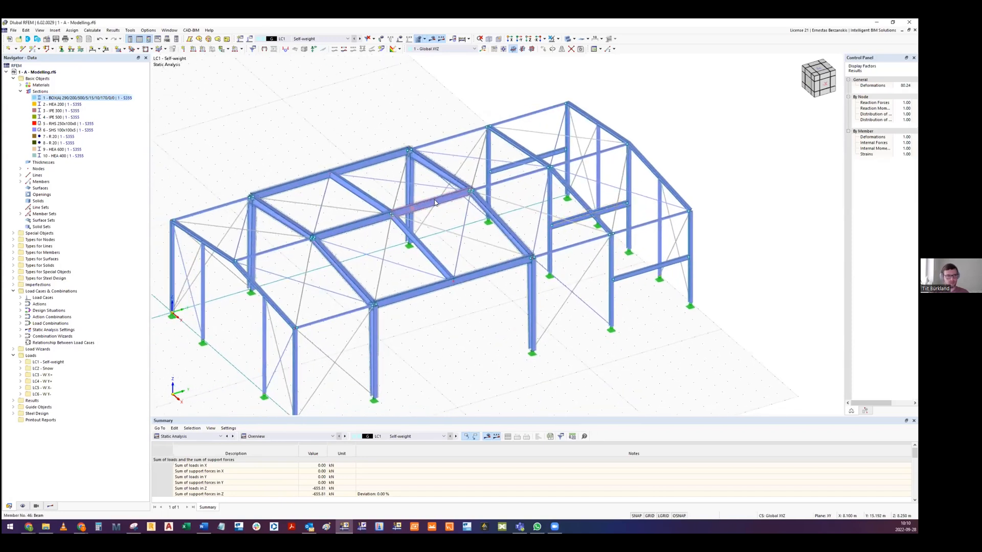
double_click(73, 117)
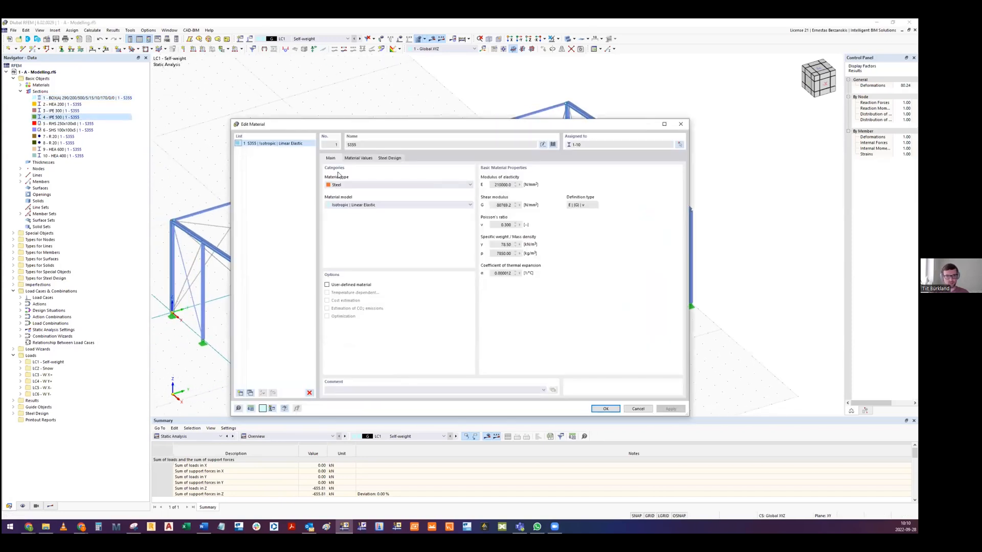
click(682, 125)
- Isolate the tapered portal frame between the long middle bay and the end bays, together with its related objects
ctrl+middle_drag(500, 238, 438, 334)
click(439, 332)
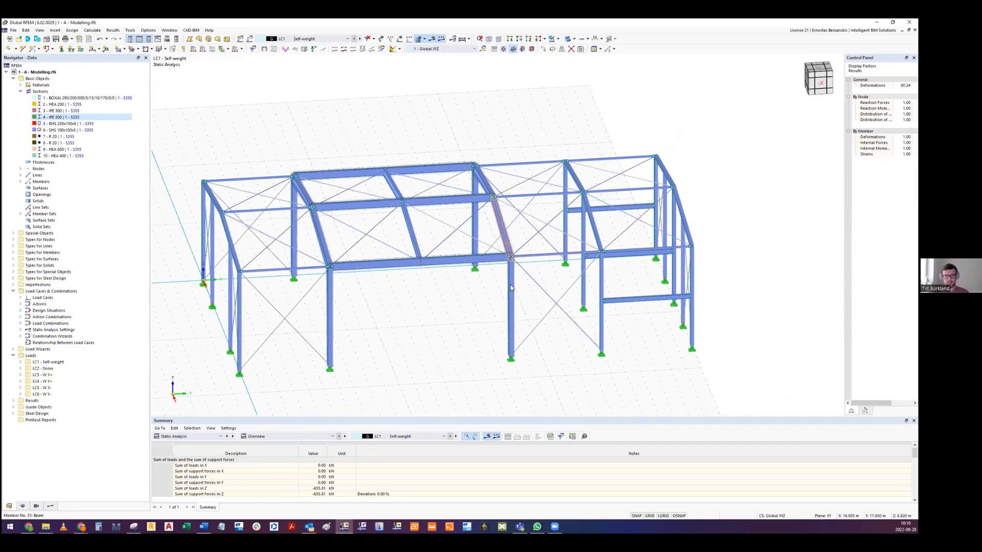
ctrl+middle_drag(511, 288, 478, 153)
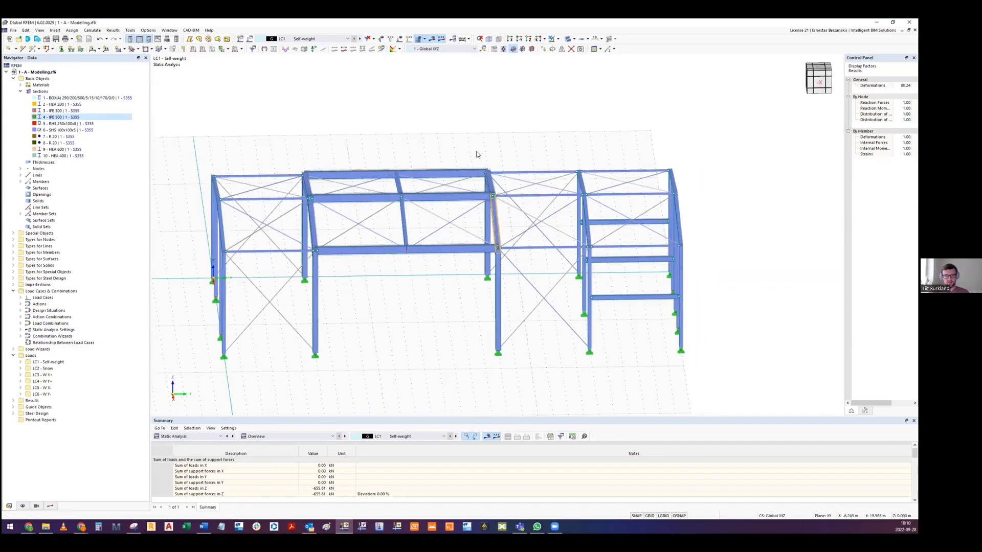
click(514, 384)
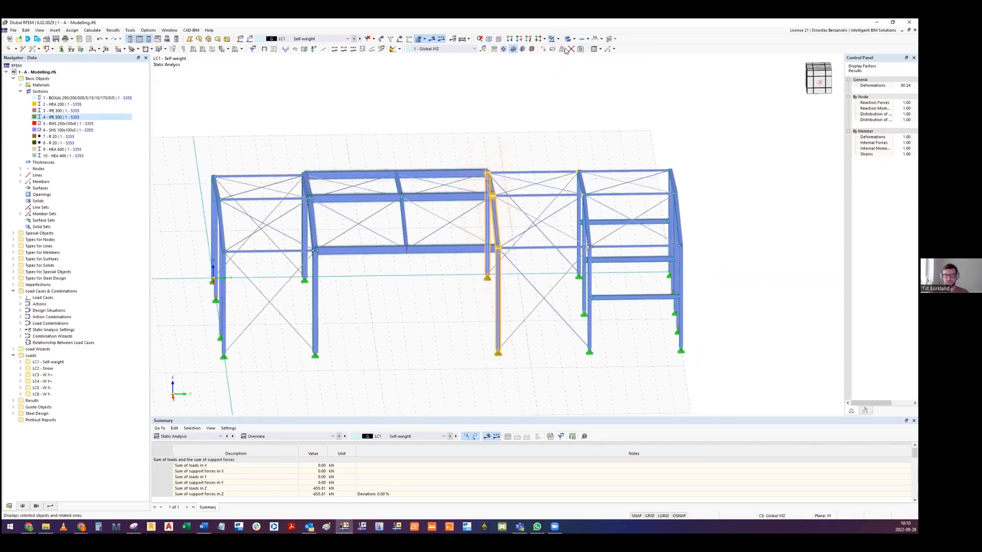
click(566, 49)
ctrl+middle_drag(484, 114, 605, 170)
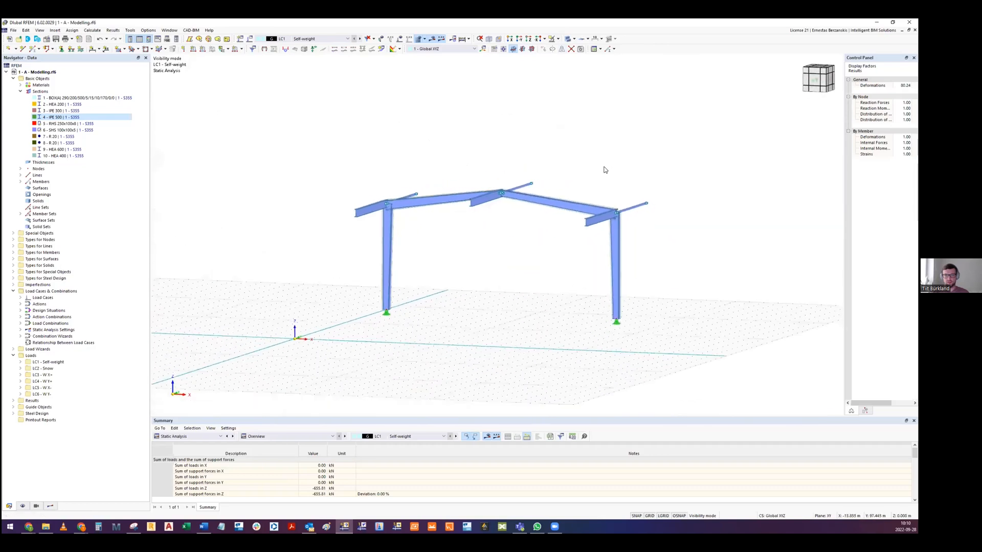
- Examine the isolated frame's tapered columns and rafters in elevation and in 3D
click(815, 80)
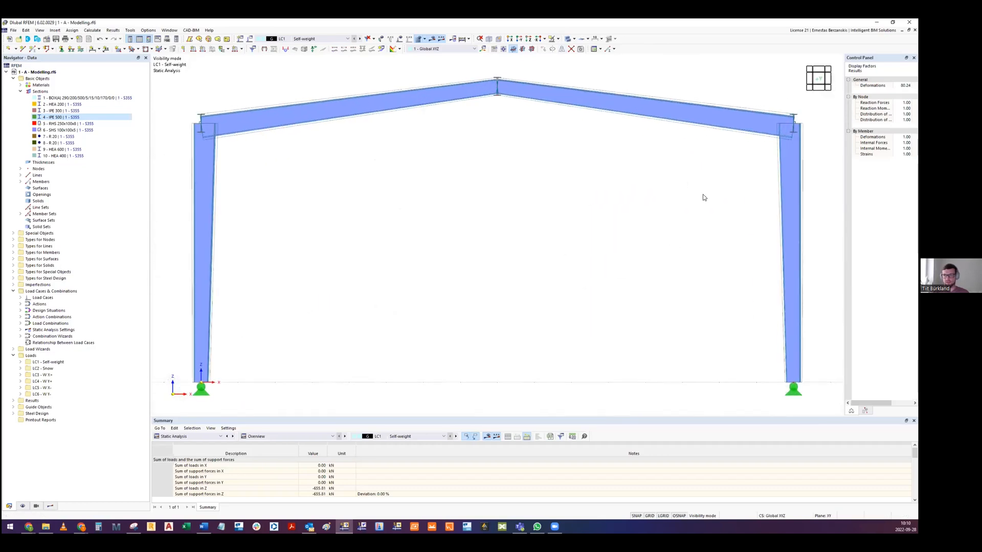
scroll(777, 148, down, 2)
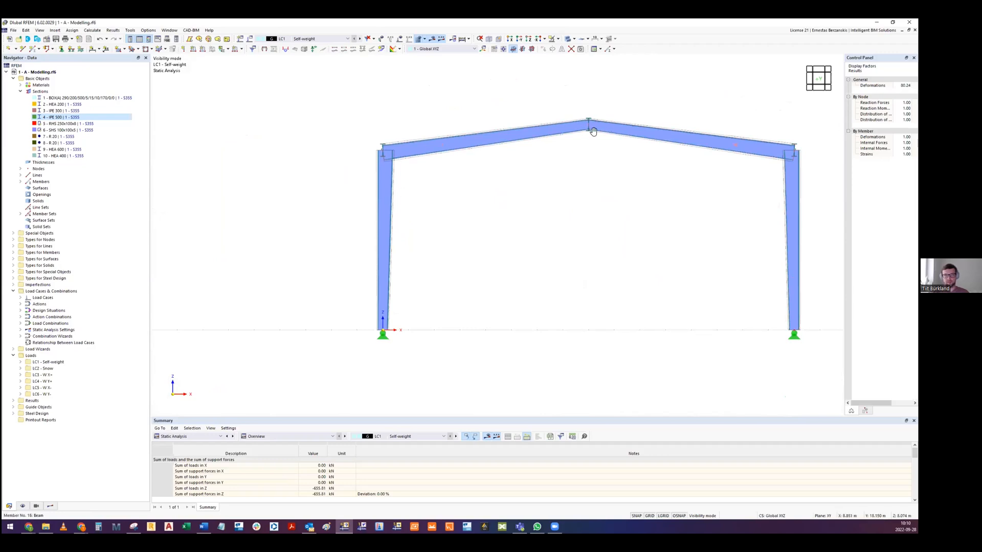
middle_drag(591, 129, 563, 146)
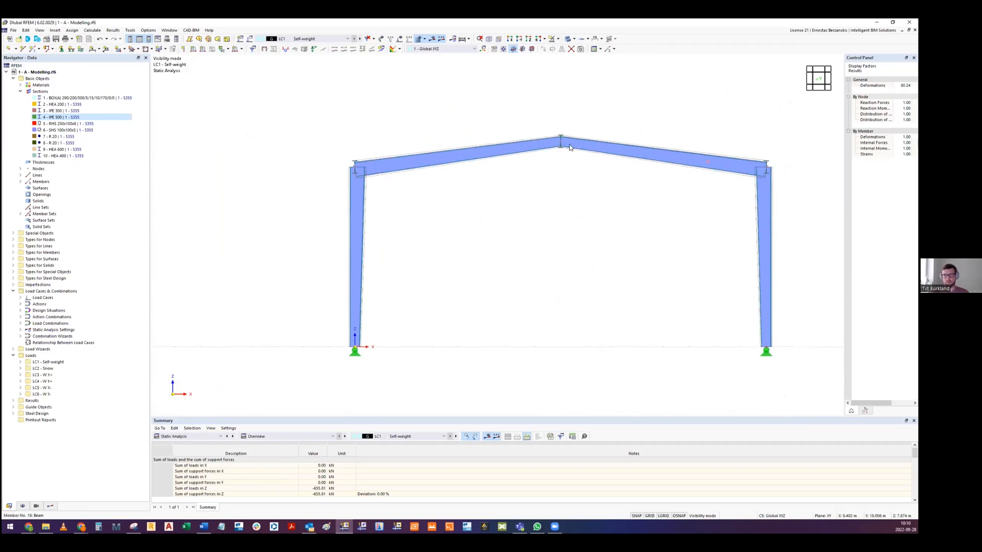
ctrl+middle_drag(561, 146, 456, 207)
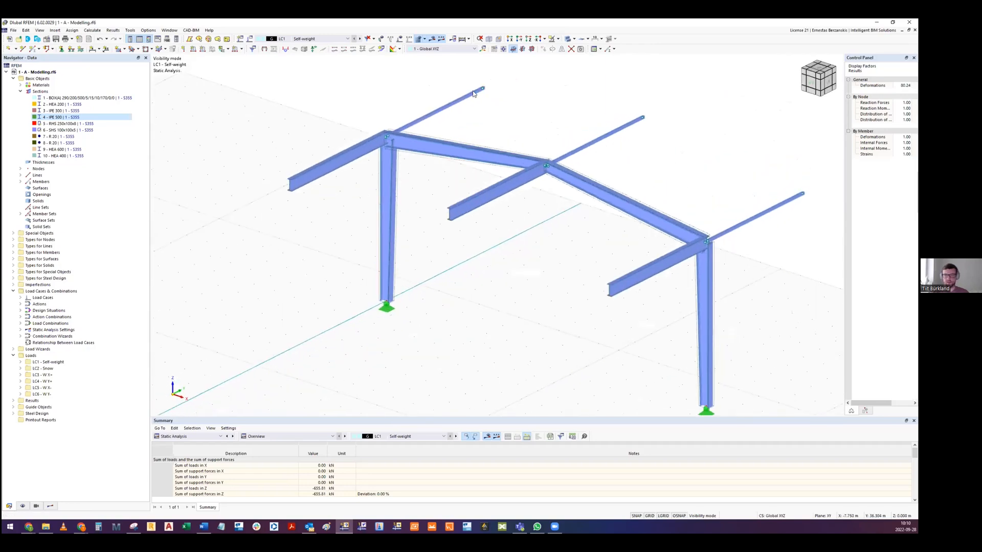
- Cancel the visibility mode and examine the complete hall with its frames, bracing and crossbeams
click(558, 39)
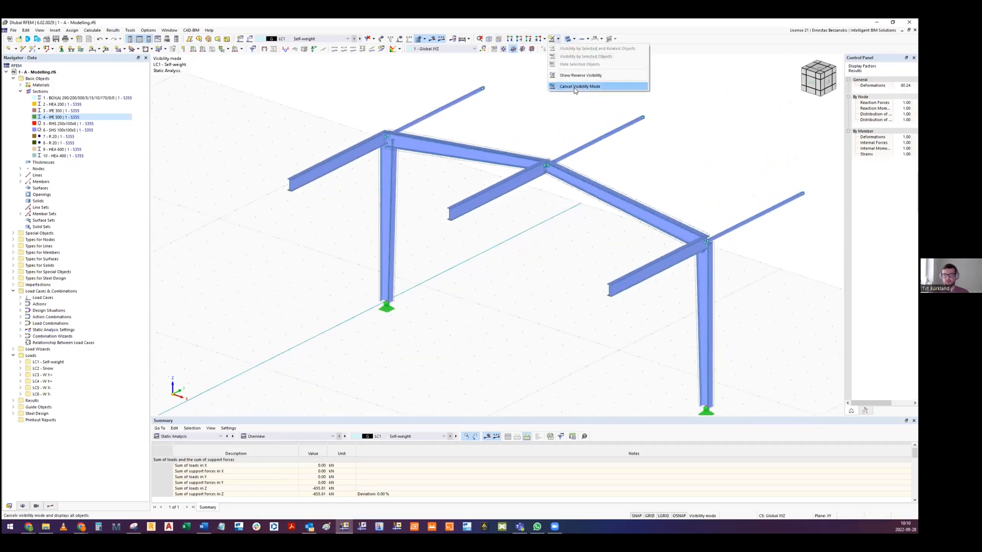
click(574, 86)
scroll(448, 159, down, 2)
scroll(448, 159, up, 5)
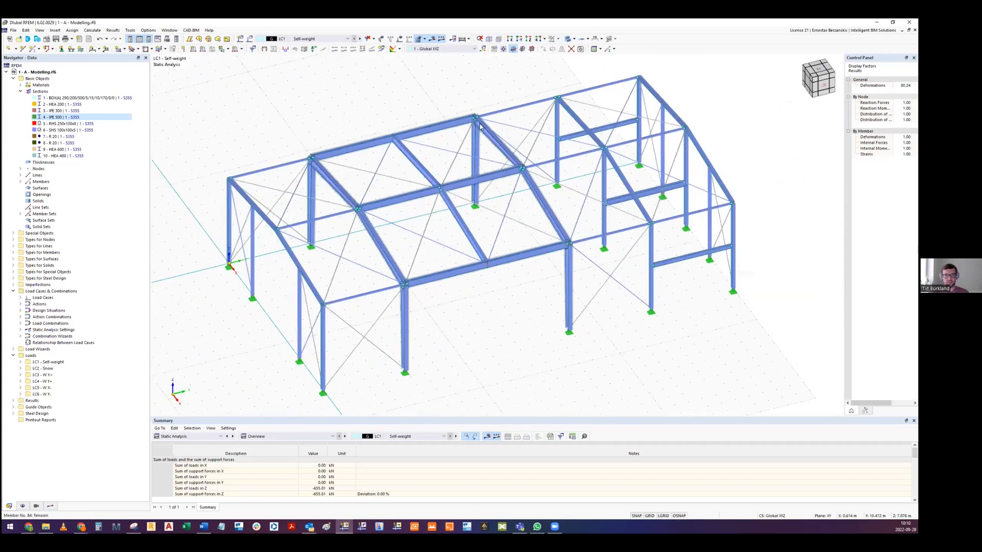
scroll(532, 226, down, 4)
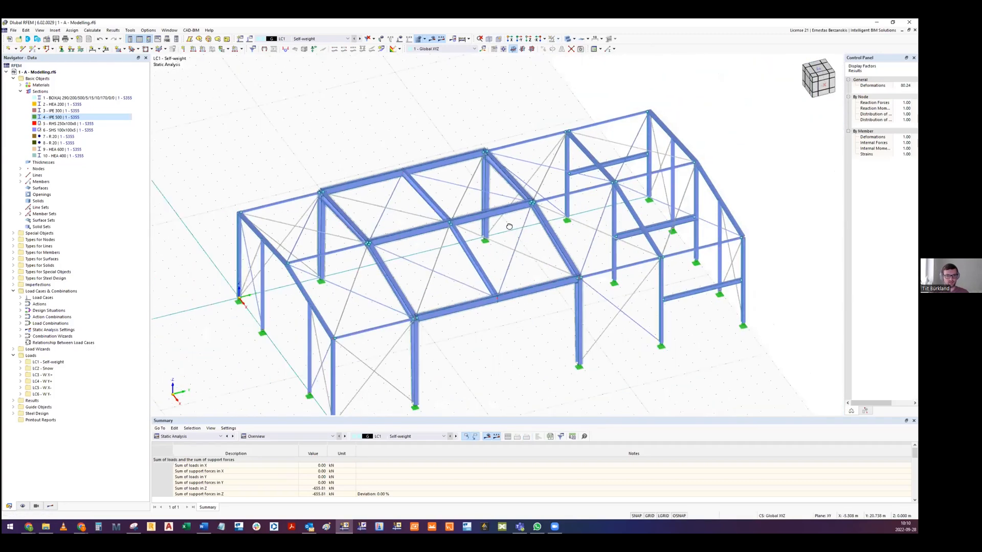
ctrl+middle_drag(509, 225, 430, 240)
ctrl+middle_drag(302, 290, 375, 274)
middle_drag(348, 368, 375, 303)
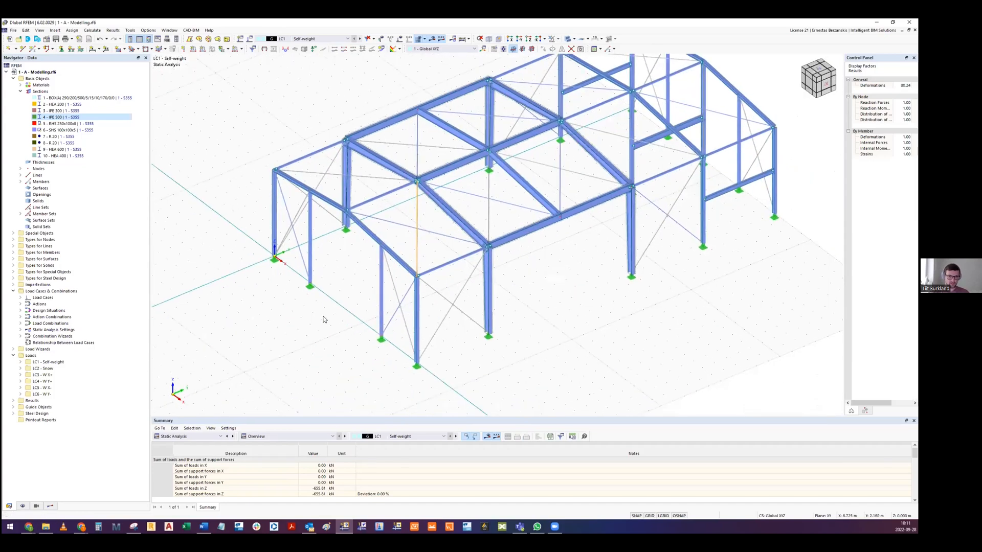
middle_drag(471, 278, 412, 252)
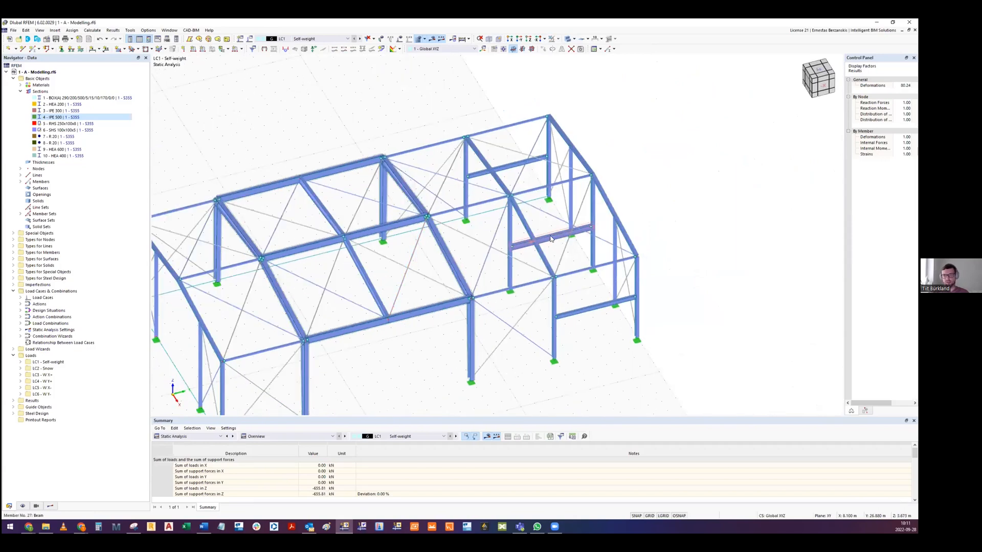
ctrl+middle_drag(493, 241, 458, 336)
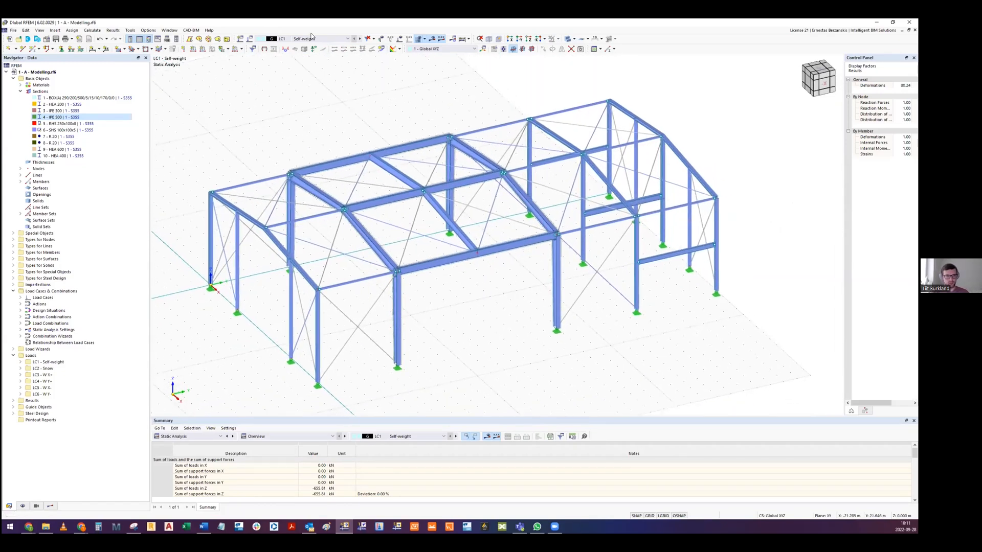
- Open the load cases and combinations settings and review the snow load case and the four wind load cases
click(250, 41)
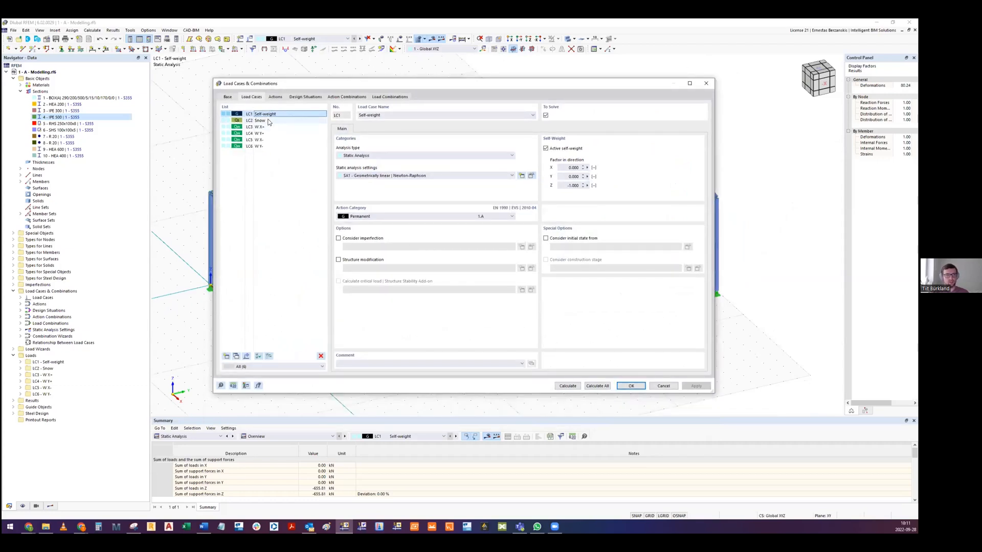
click(272, 121)
click(275, 127)
click(273, 134)
click(271, 140)
click(270, 147)
click(270, 127)
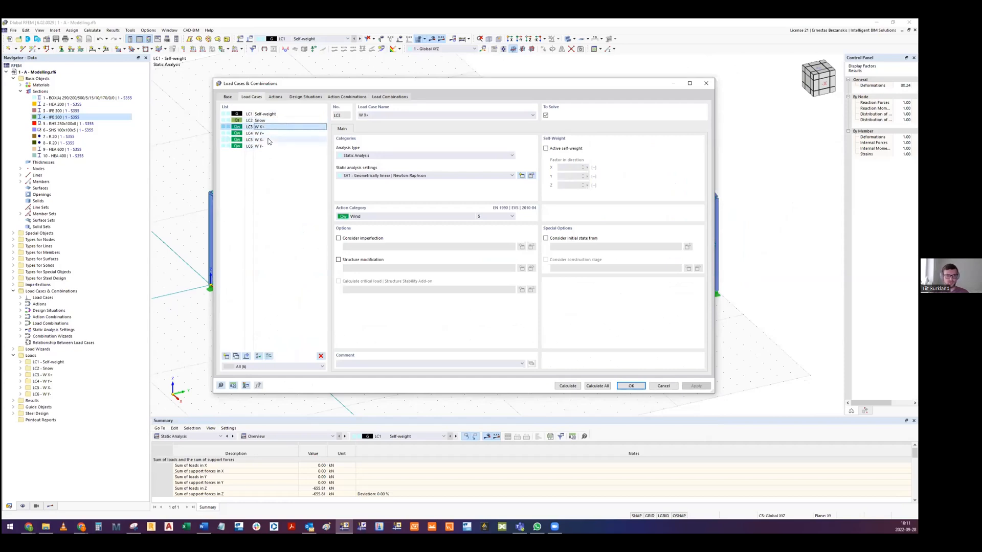
click(272, 140)
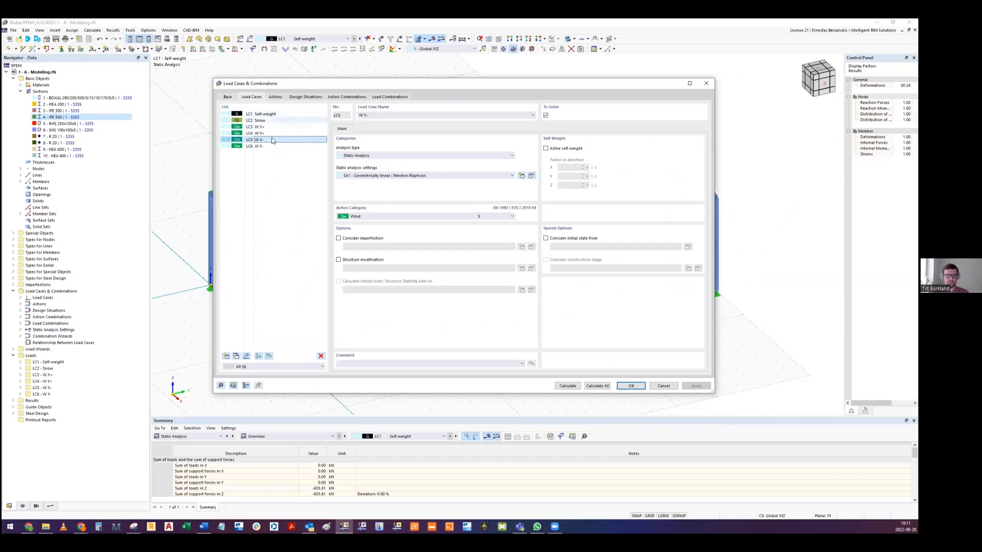
- Review the defined actions and the ULS, SLS and accidental design situations
click(276, 97)
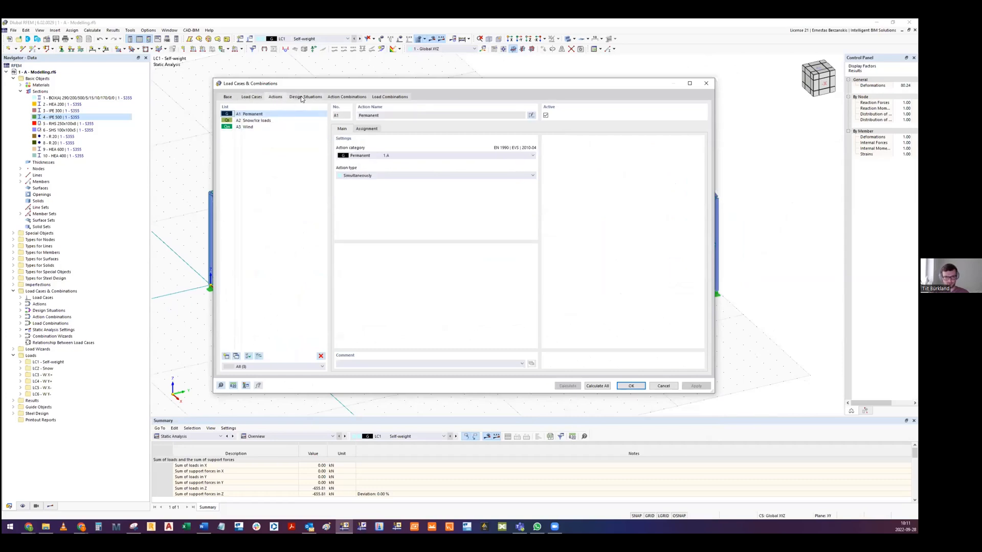
click(305, 97)
click(264, 120)
click(263, 133)
click(265, 116)
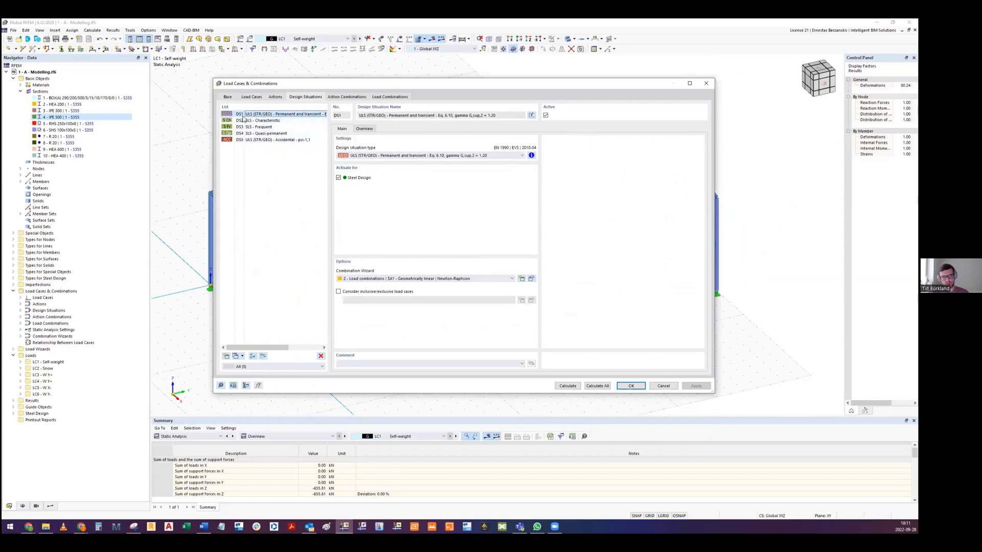
click(230, 140)
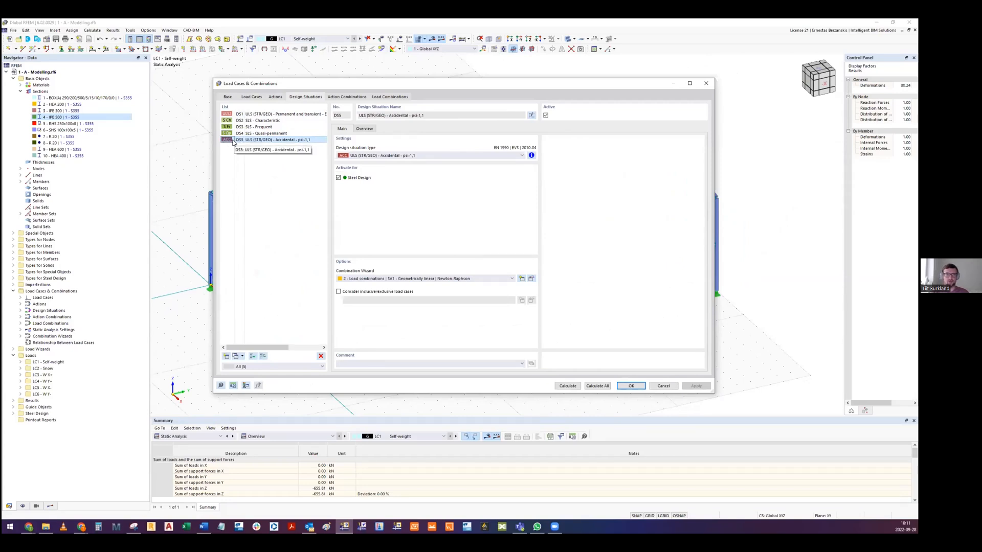
- Review the full list of load combinations and the base settings with the combination standard and national annex
click(390, 96)
click(309, 97)
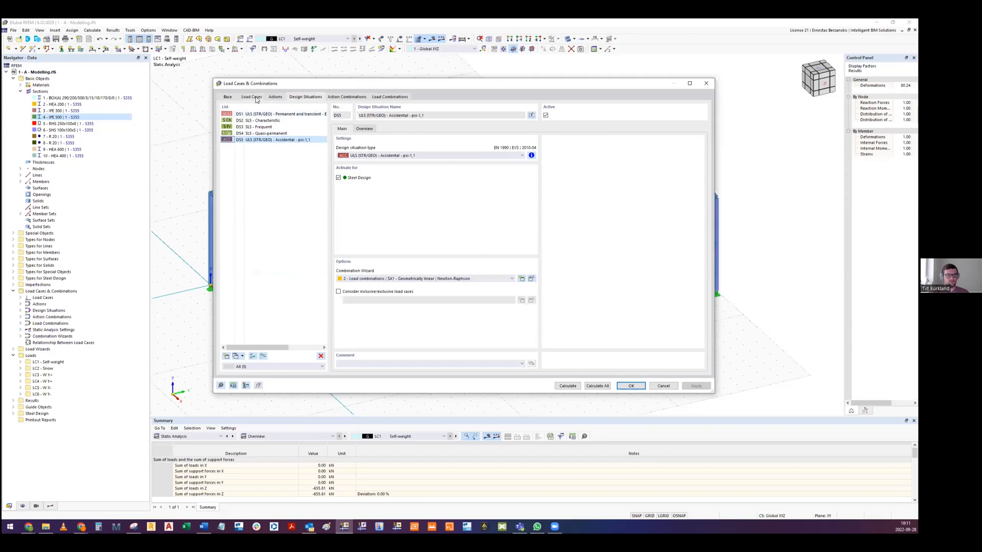
click(389, 97)
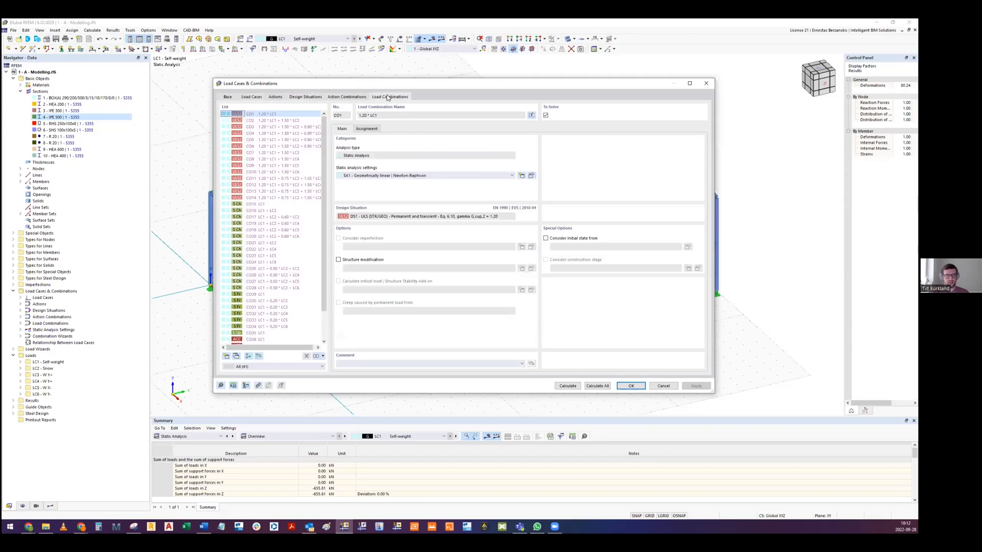
scroll(275, 307, down, 2)
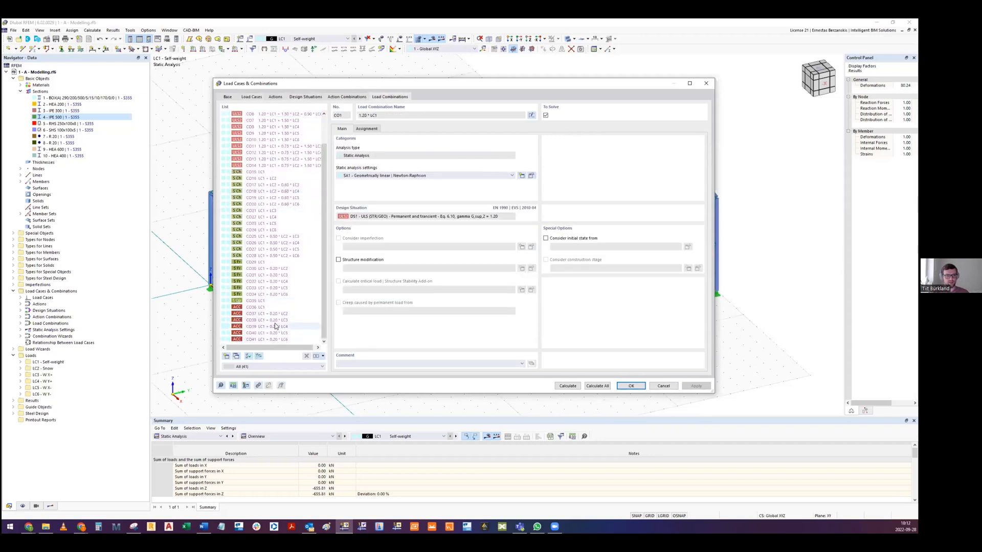
scroll(275, 318, up, 2)
scroll(262, 179, down, 2)
click(242, 98)
click(233, 98)
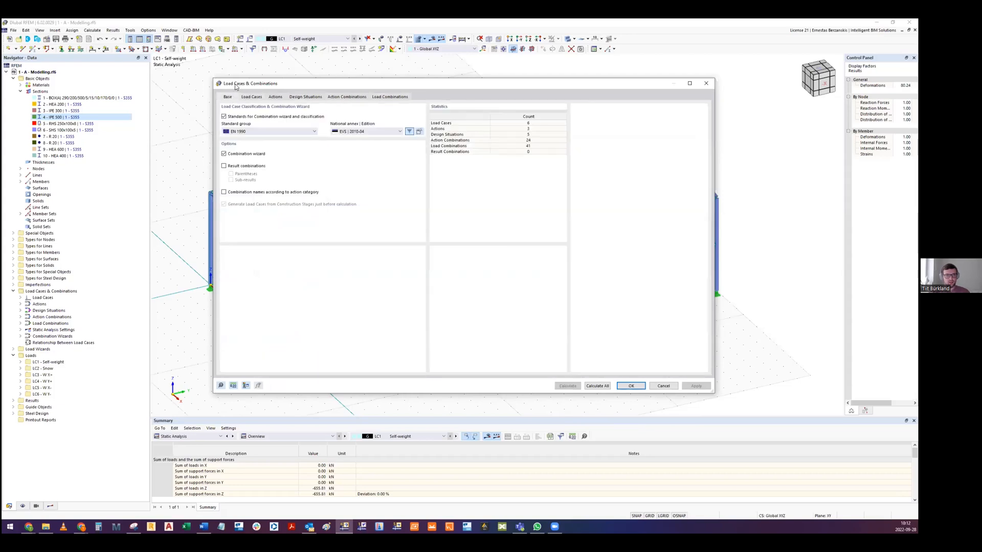
- Close the load cases and combinations settings and review the active add-ons and design standards in the model's base data
click(631, 386)
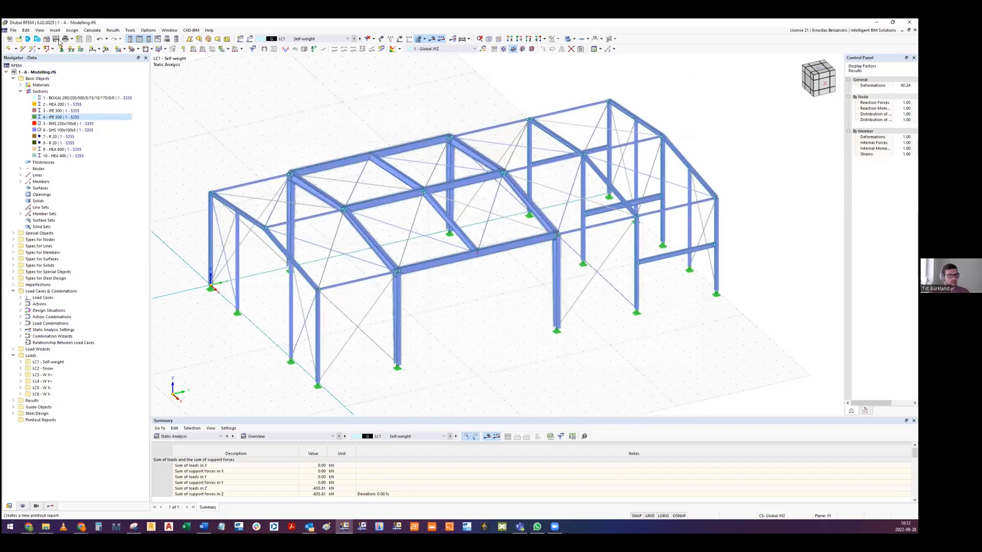
click(46, 40)
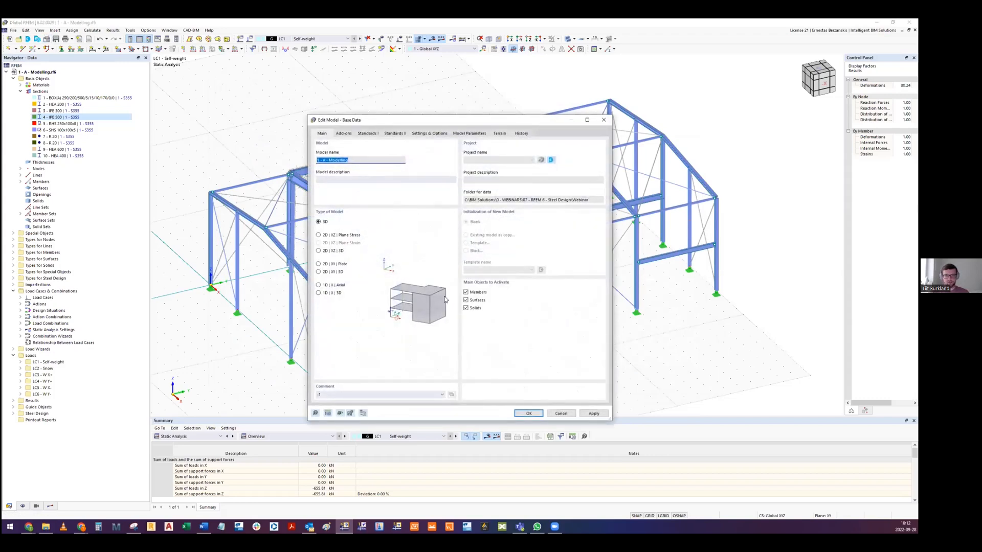
click(342, 133)
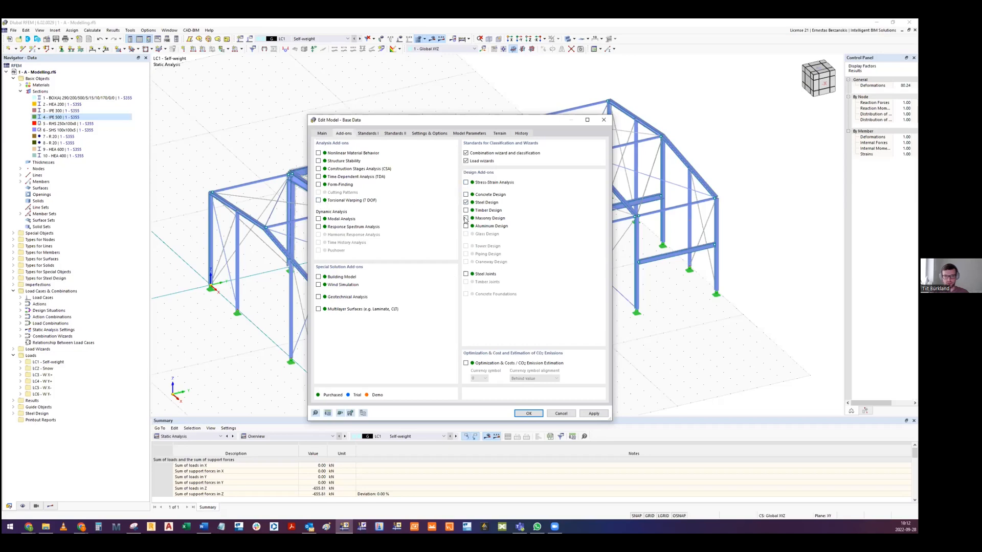
click(373, 134)
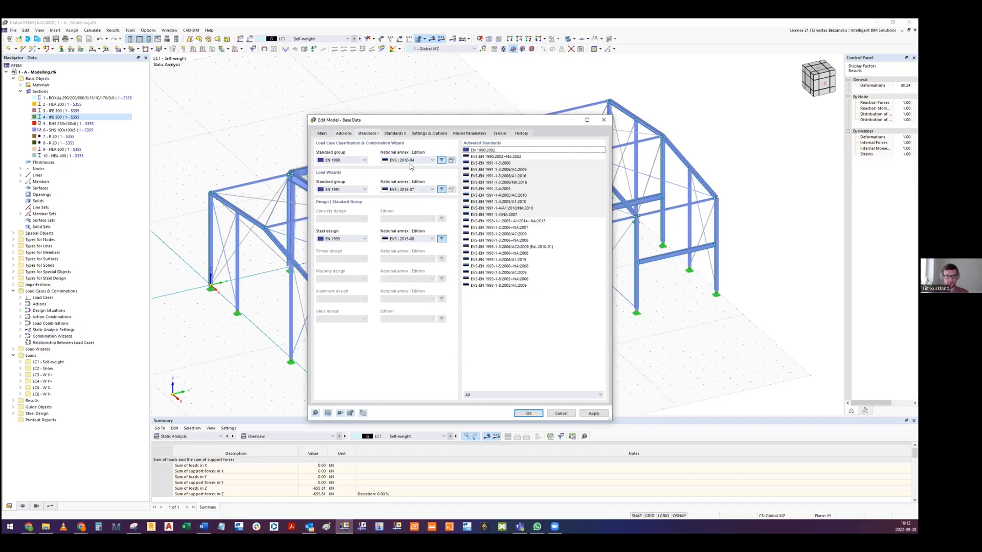
- Review the remaining standards, settings and options, terrain and model parameters in the base data, and close it
click(392, 133)
click(434, 133)
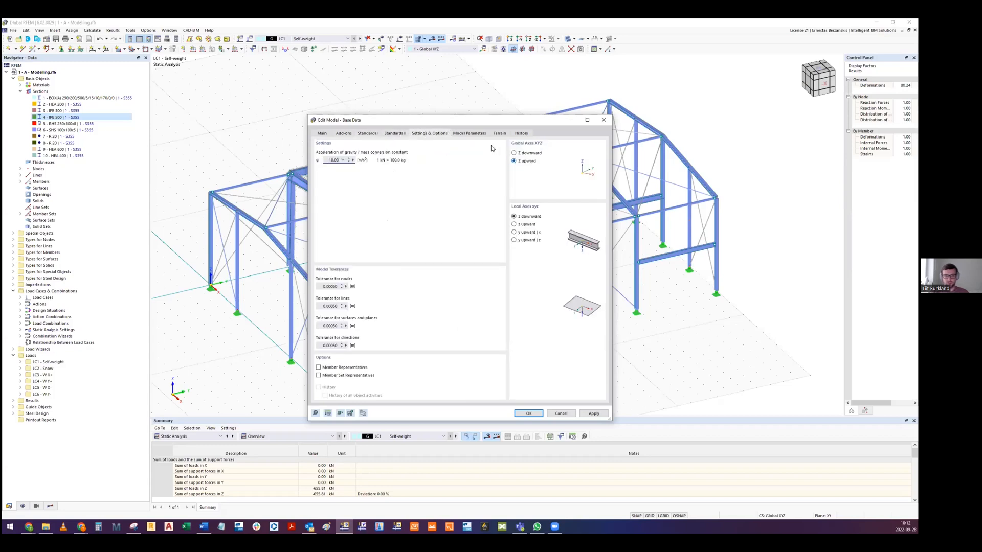
click(500, 133)
click(465, 133)
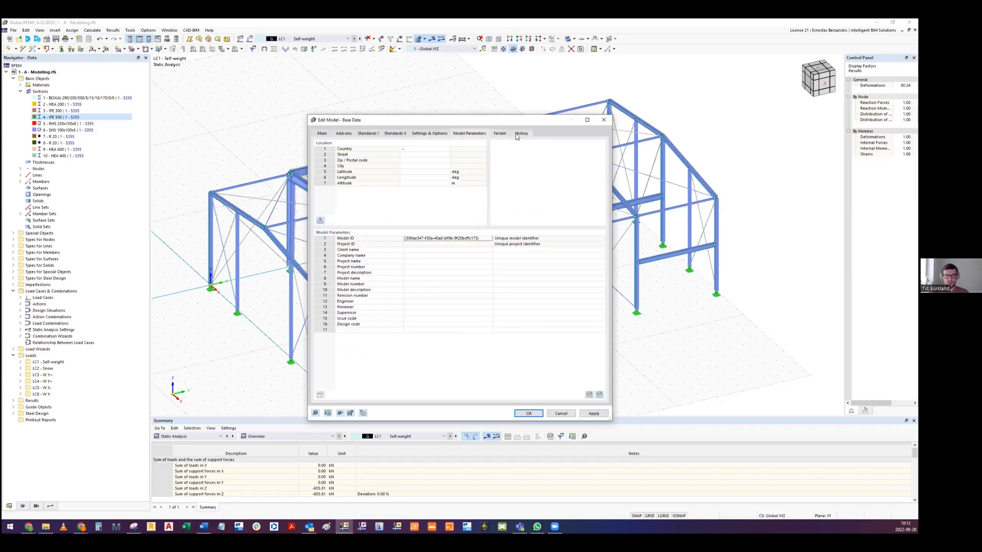
click(436, 131)
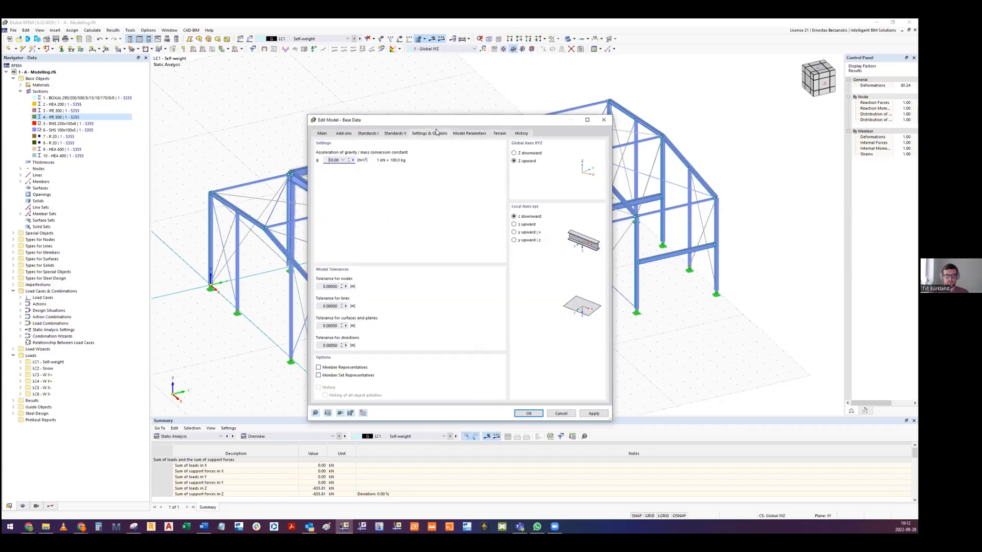
key(Escape)
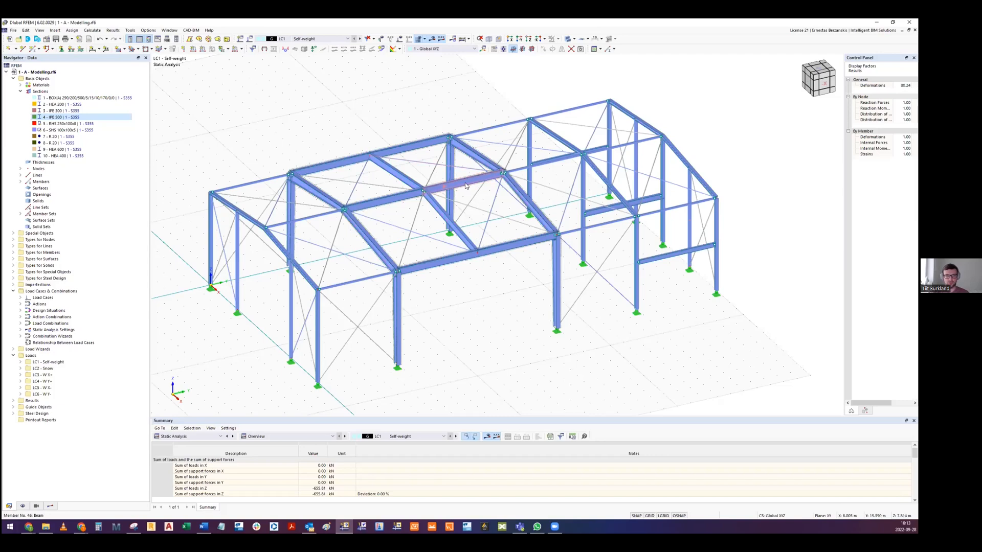
- Examine the hall from several angles, including the main frames, roof bracing and end-bay crossbeams
ctrl+middle_drag(403, 186, 390, 193)
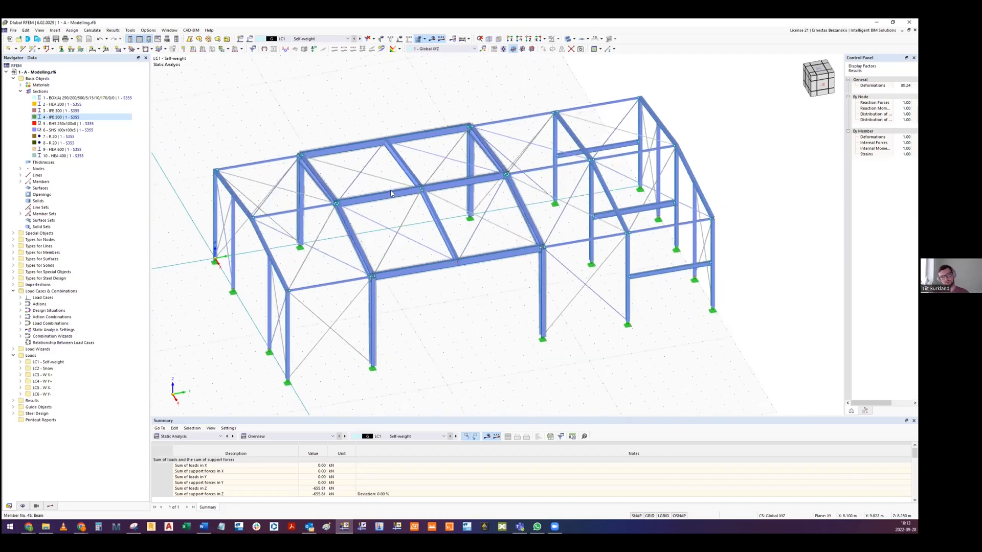
scroll(391, 193, down, 1)
scroll(411, 188, up, 2)
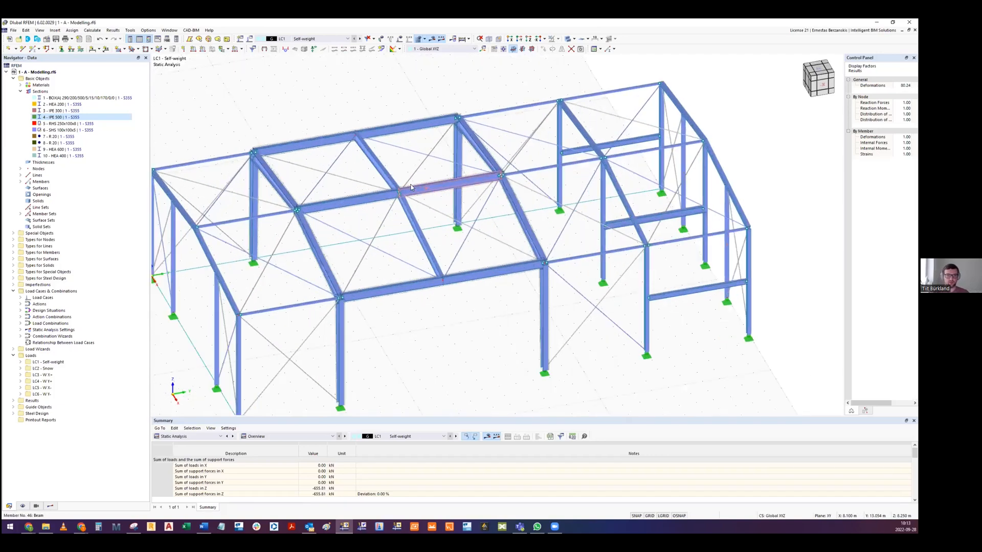
ctrl+middle_drag(423, 192, 402, 250)
scroll(398, 240, down, 2)
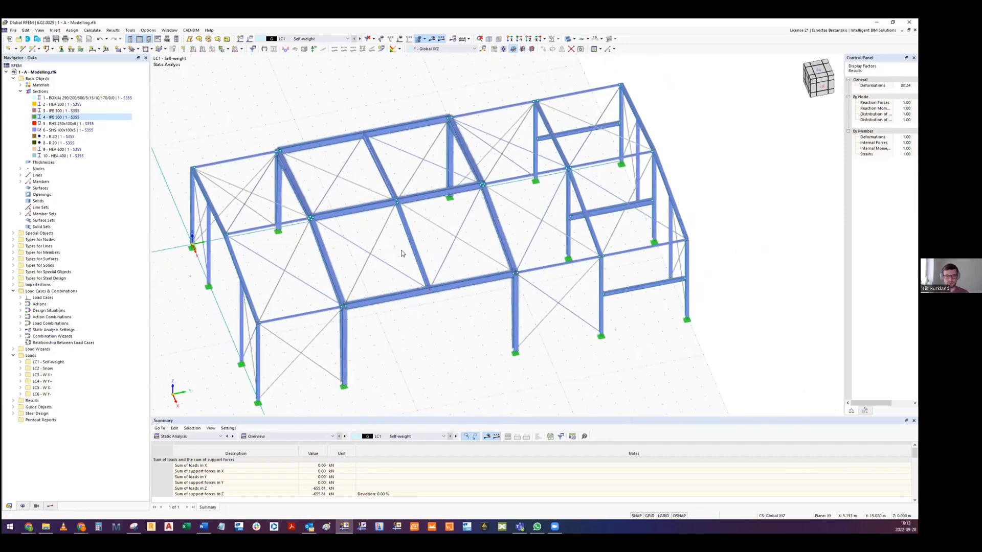
scroll(402, 253, down, 1)
scroll(394, 250, up, 1)
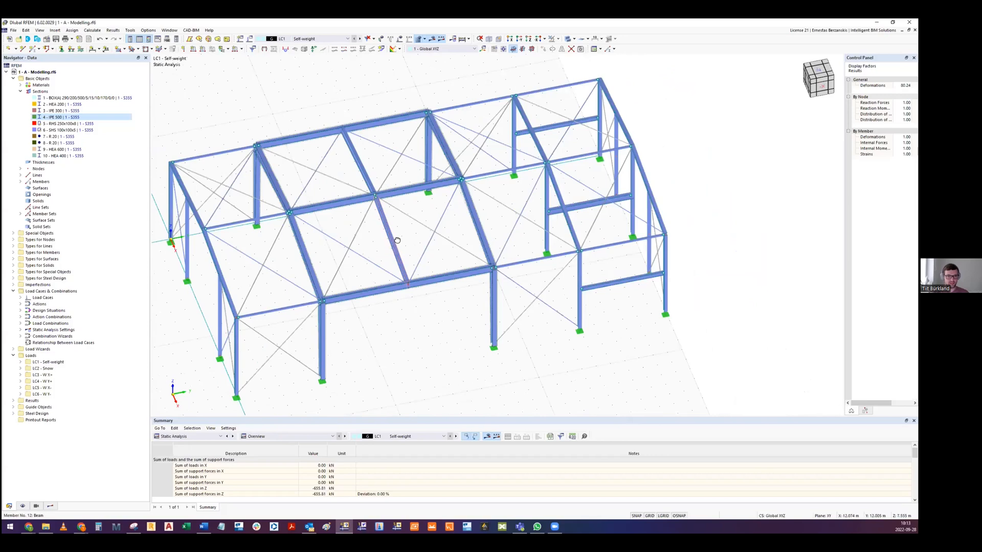
ctrl+middle_drag(397, 241, 423, 331)
middle_drag(183, 258, 174, 253)
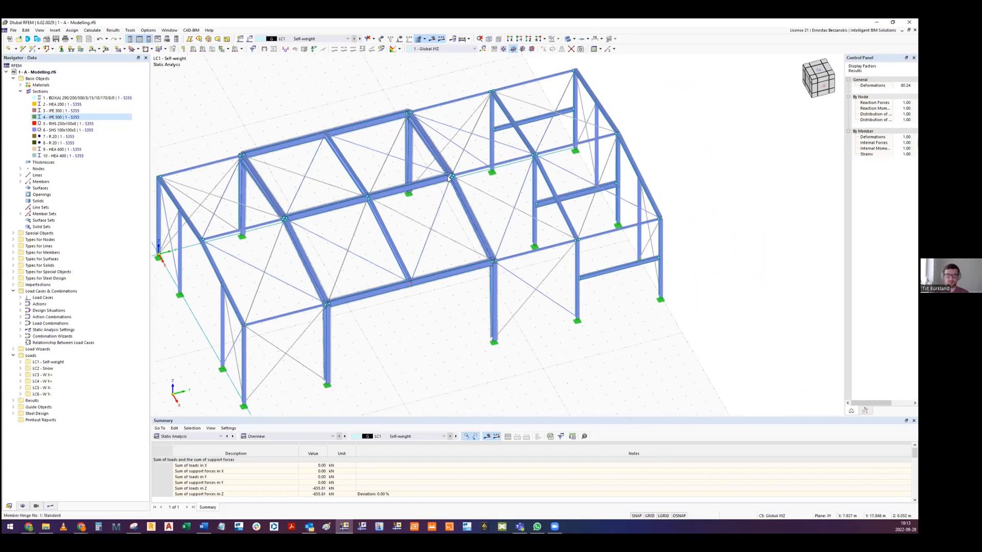
middle_drag(505, 175, 548, 166)
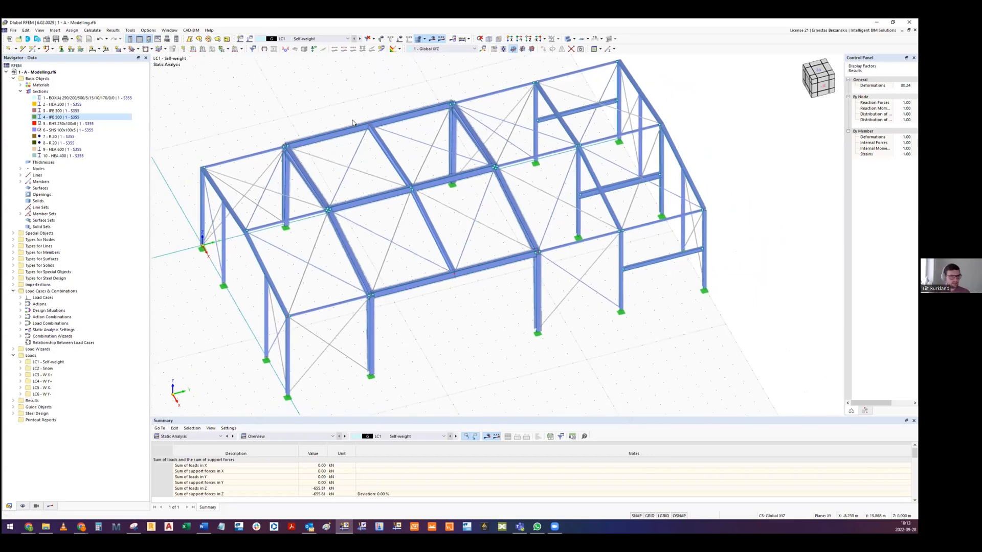
middle_drag(414, 113, 386, 131)
scroll(385, 131, down, 2)
ctrl+middle_drag(456, 158, 406, 42)
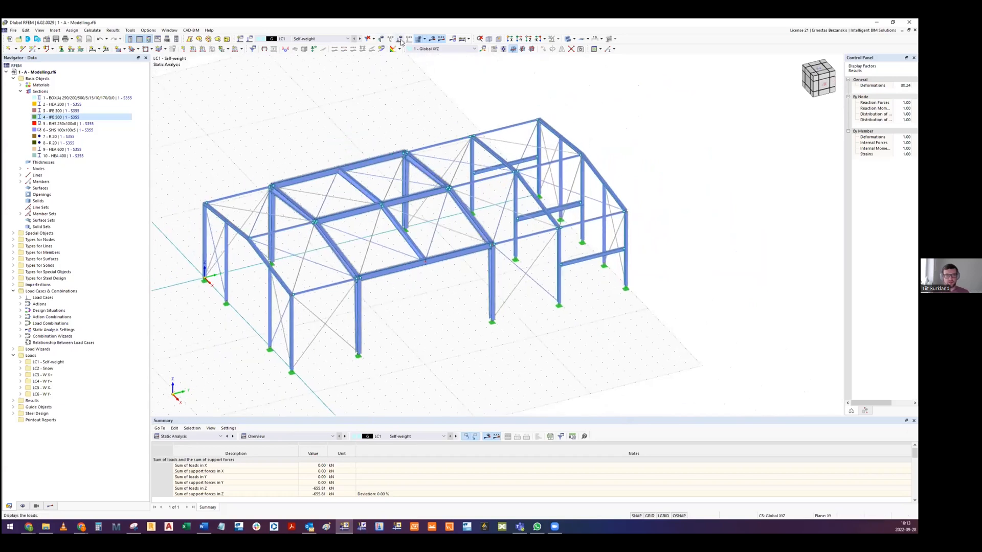
- Display the self-weight loads on the model and view the load values along the roof beams
click(400, 40)
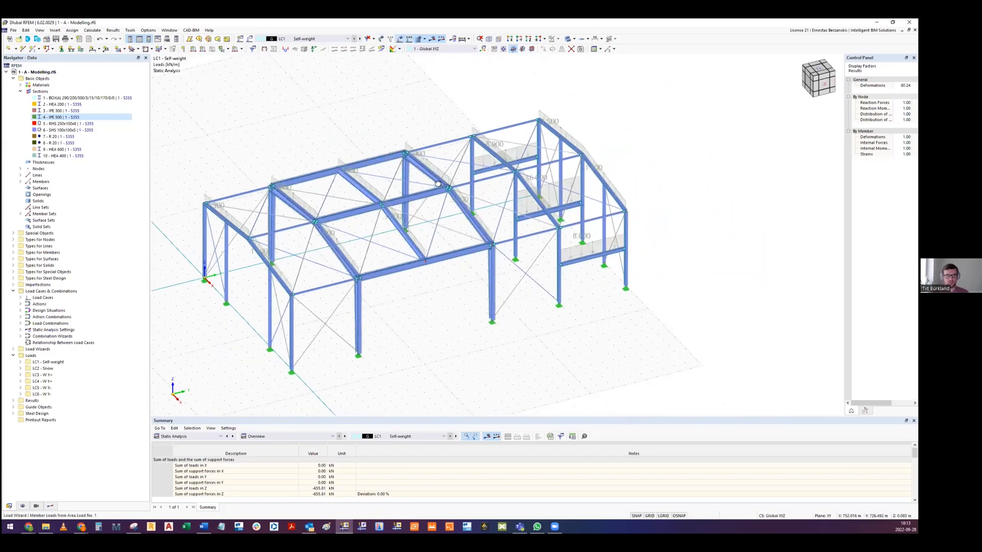
scroll(426, 158, up, 2)
ctrl+middle_drag(427, 158, 429, 182)
mouse_move(318, 194)
middle_down()
mouse_move(353, 186)
mouse_move(306, 194)
middle_up()
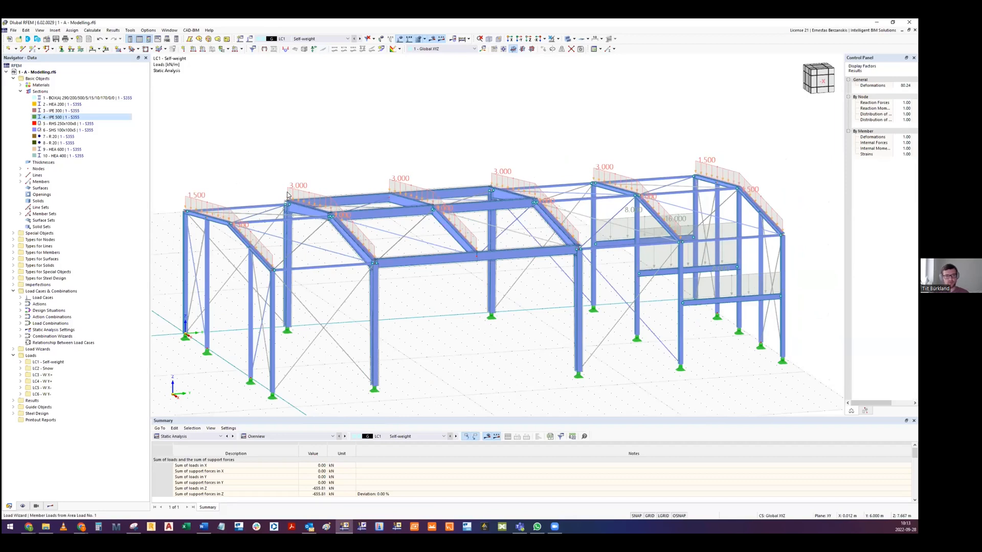
- Switch off the separate display of the generated roof loads to show the original self-weight area load
right_click(287, 195)
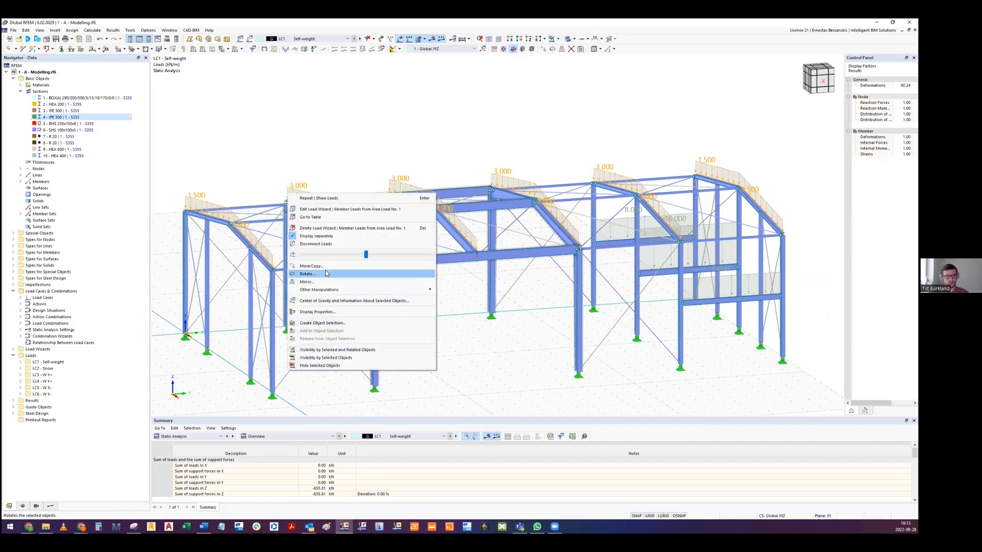
click(316, 236)
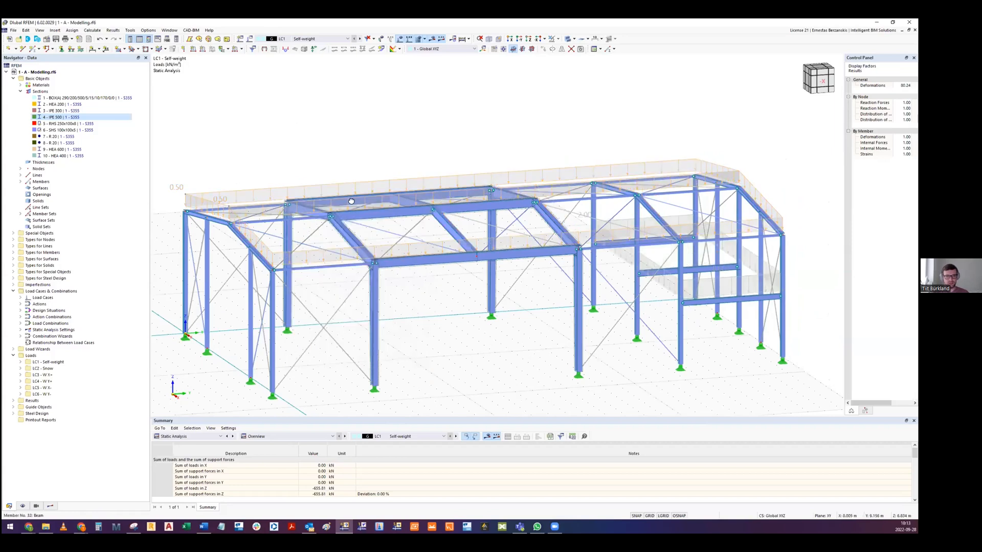
ctrl+middle_drag(379, 199, 351, 191)
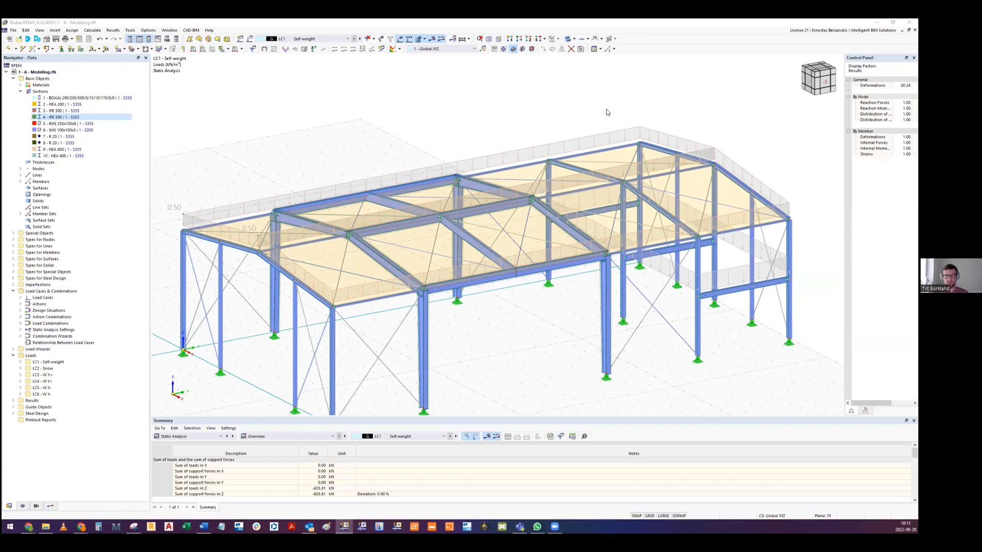
- Open the roof area load wizard and review its load magnitude, boundary corner nodes and excluded parallel members
double_click(562, 240)
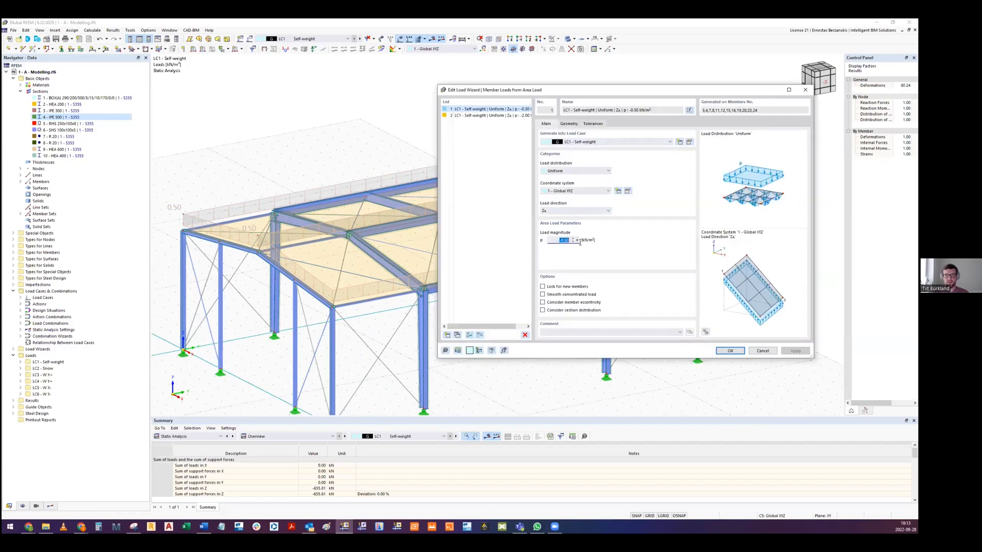
click(549, 240)
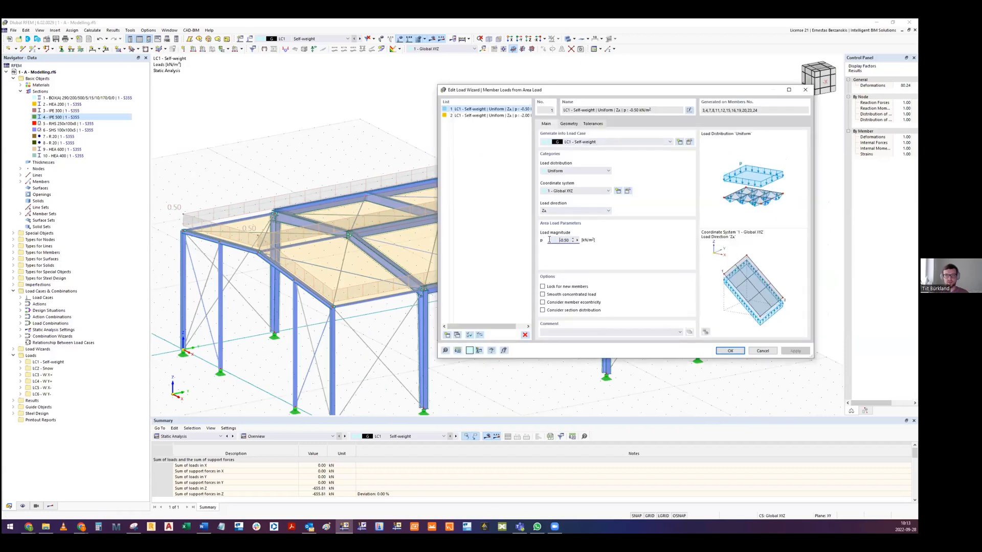
click(569, 125)
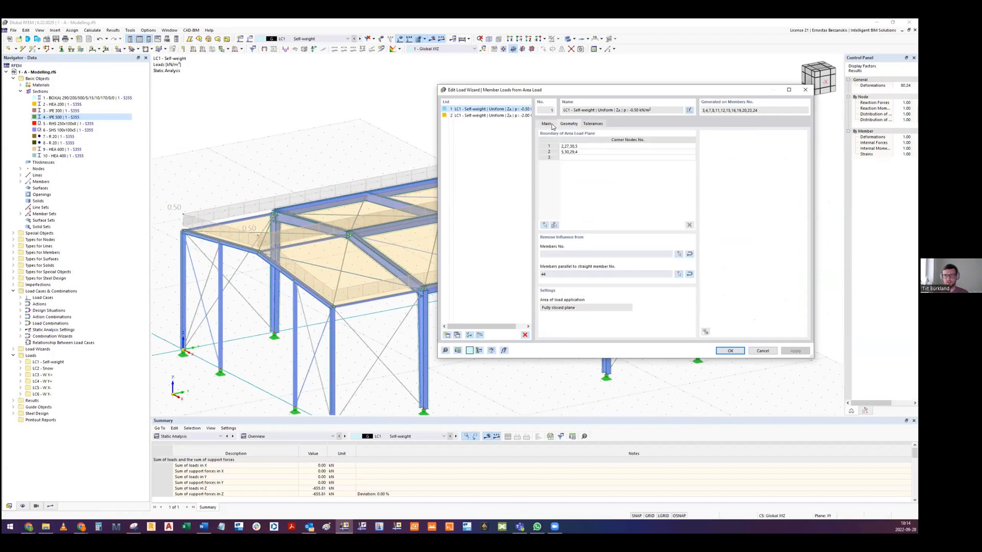
click(554, 273)
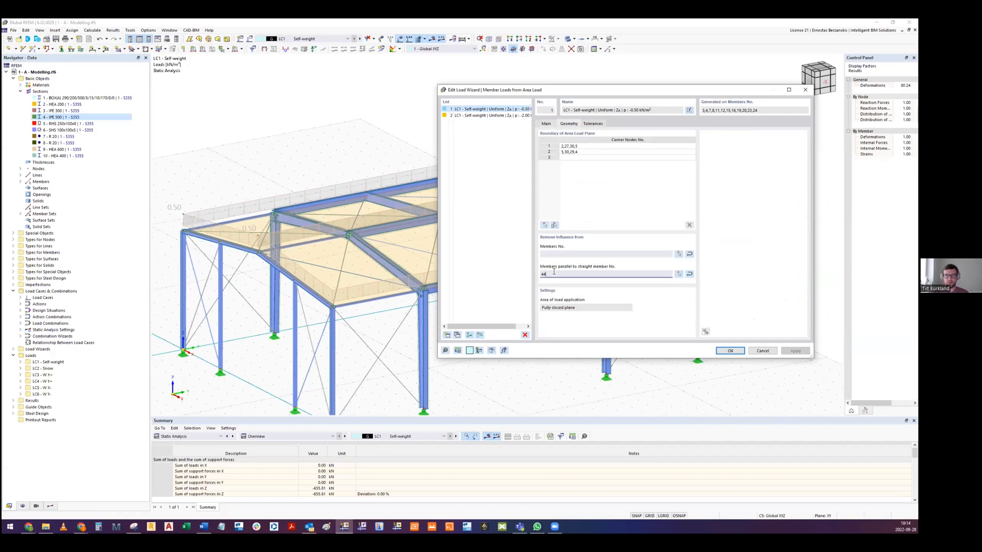
click(561, 274)
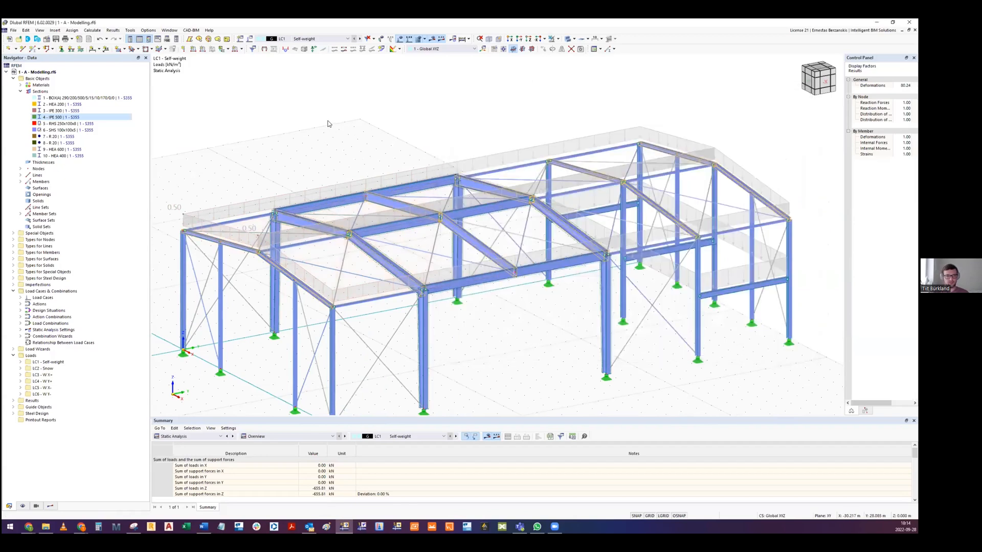
- Display the roof area load separately as generated member loads again
right_click(321, 192)
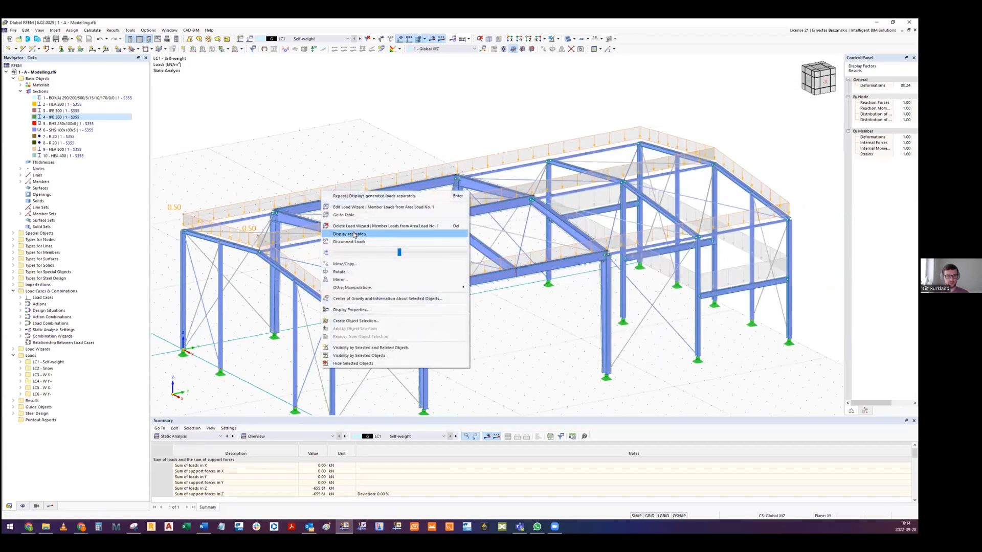
click(354, 234)
ctrl+middle_drag(354, 235, 312, 217)
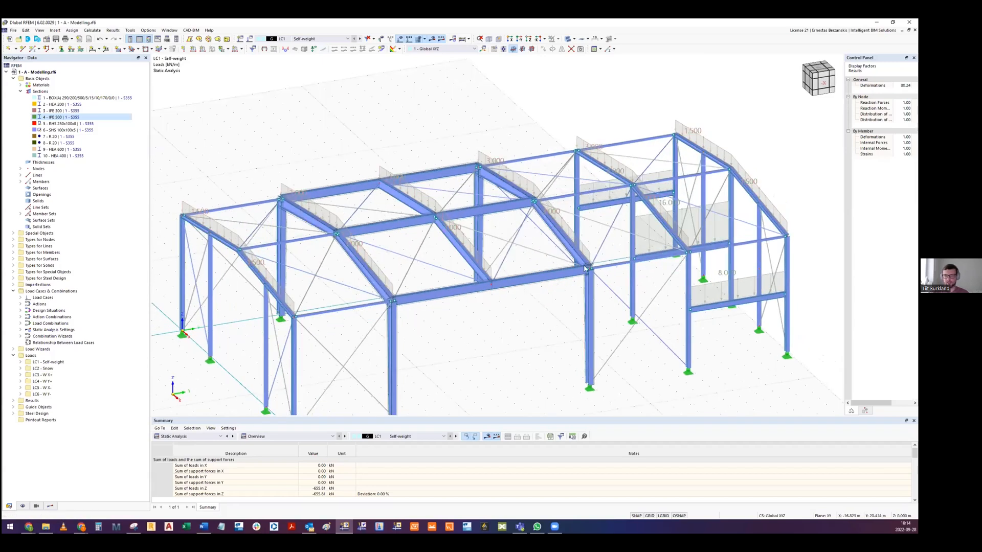
- View the end-bay floor load as an area load and switch it back to separately displayed member loads
scroll(596, 245, up, 5)
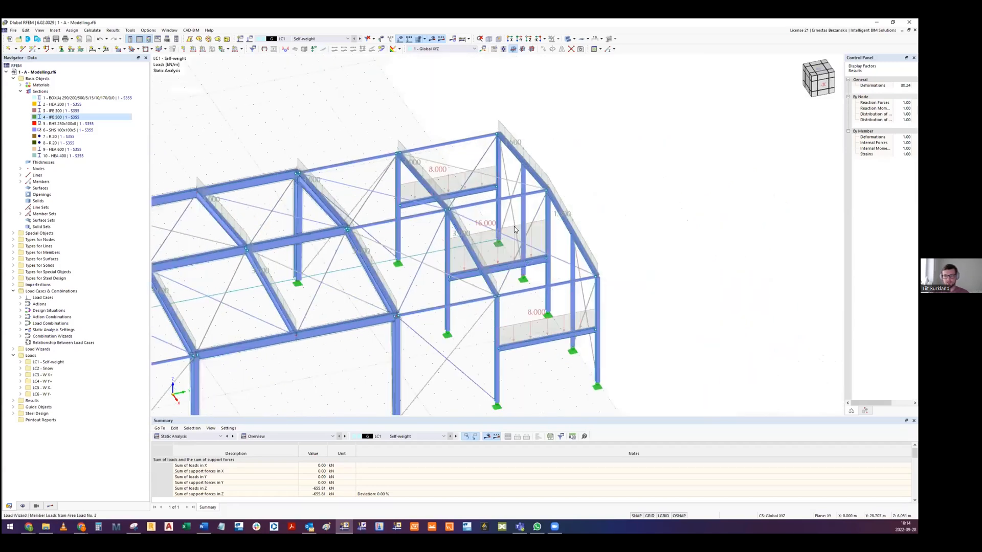
right_click(509, 228)
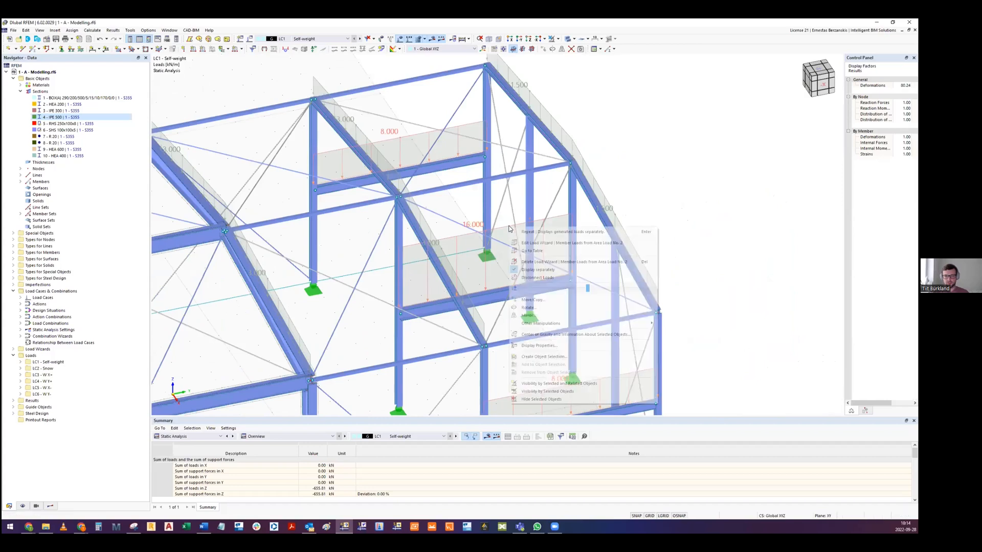
click(526, 262)
middle_drag(496, 267, 480, 186)
ctrl+middle_drag(409, 256, 445, 270)
right_click(445, 270)
click(470, 314)
- Examine the loaded end-bay crossbeams and how they meet the columns, and return to the whole hall
scroll(495, 306, up, 5)
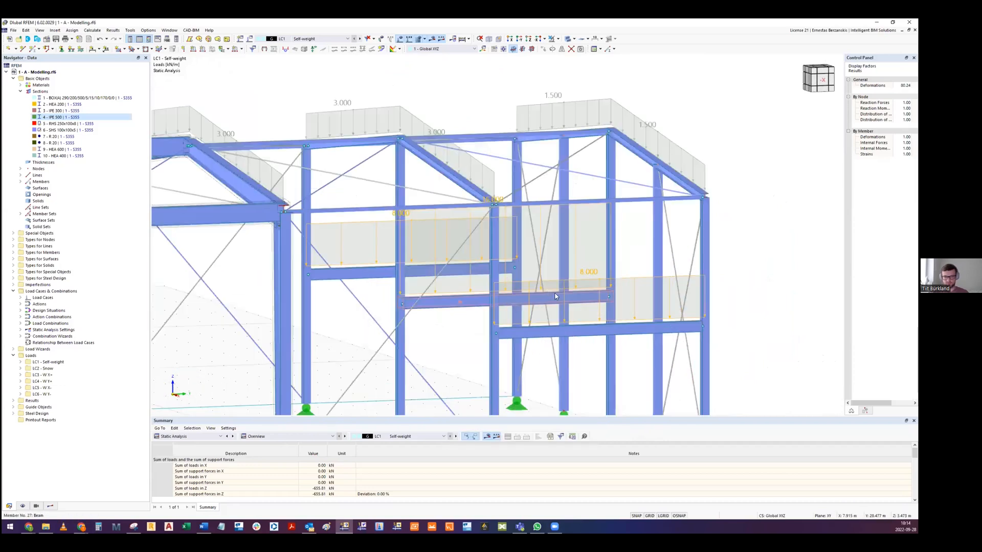
ctrl+middle_drag(605, 300, 475, 281)
scroll(465, 285, up, 3)
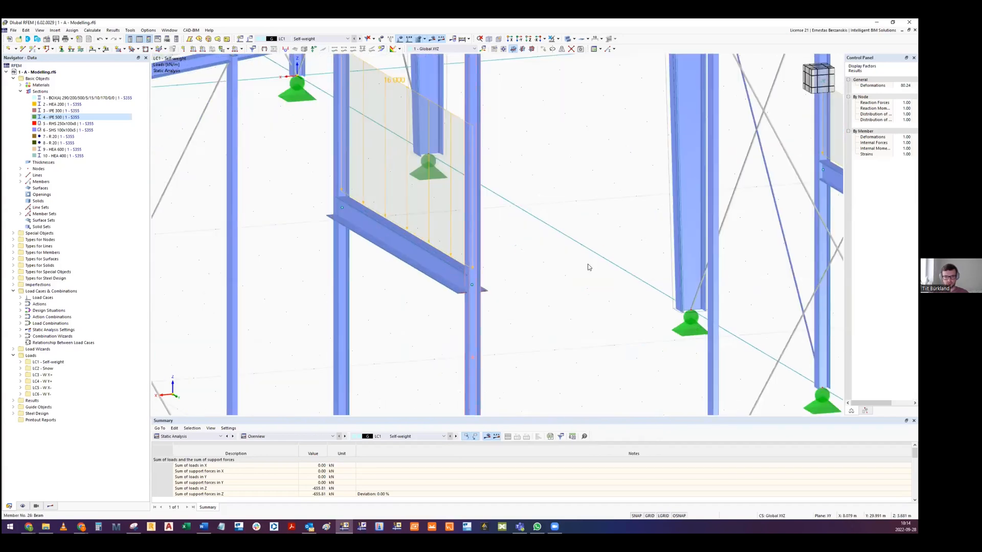
scroll(588, 267, down, 5)
scroll(588, 267, up, 5)
scroll(596, 267, up, 4)
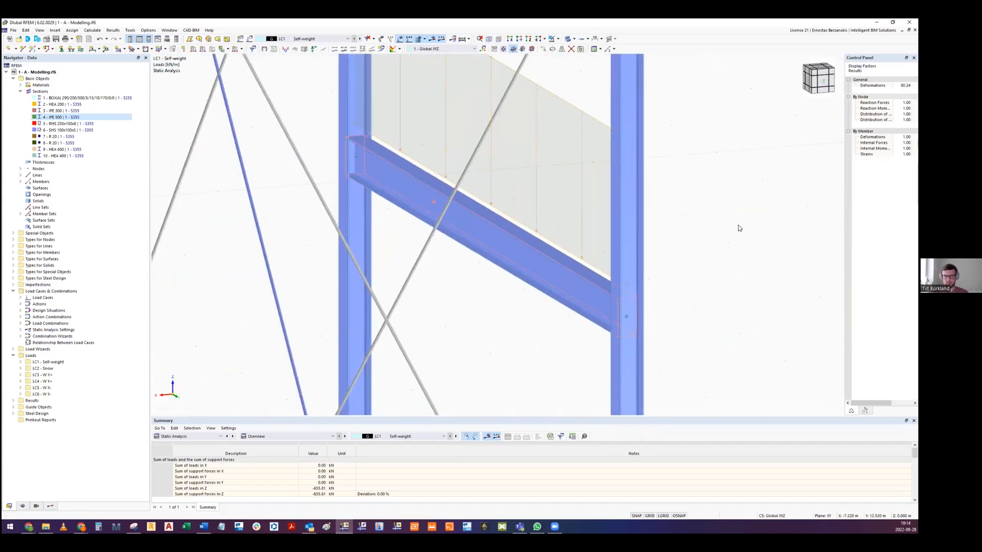
middle_drag(737, 228, 716, 267)
scroll(715, 268, down, 7)
ctrl+middle_drag(666, 232, 609, 243)
scroll(447, 237, down, 6)
scroll(609, 243, up, 4)
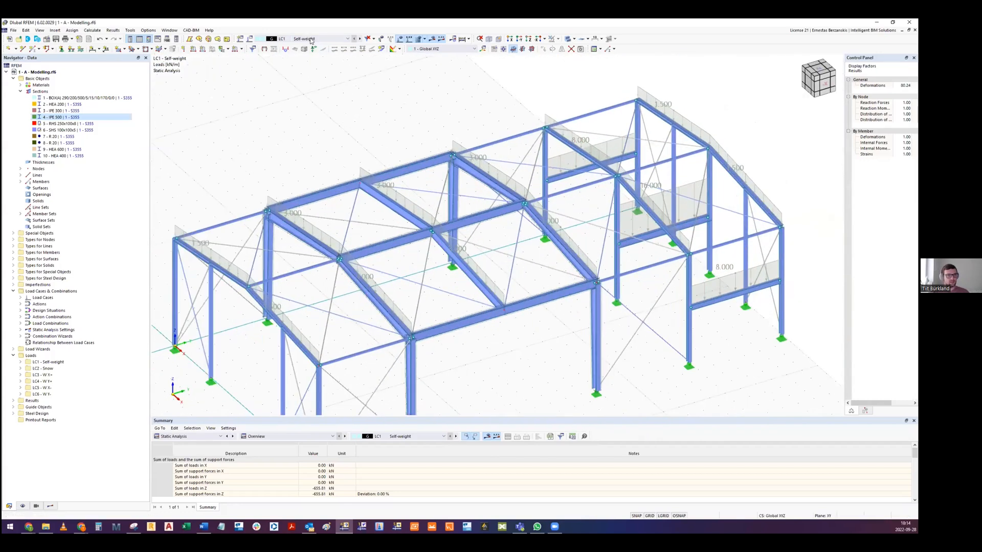
- Switch to load case LC2 - Snow, view its roof loads and open the snow load wizard for the duopitch roof
click(309, 39)
click(299, 51)
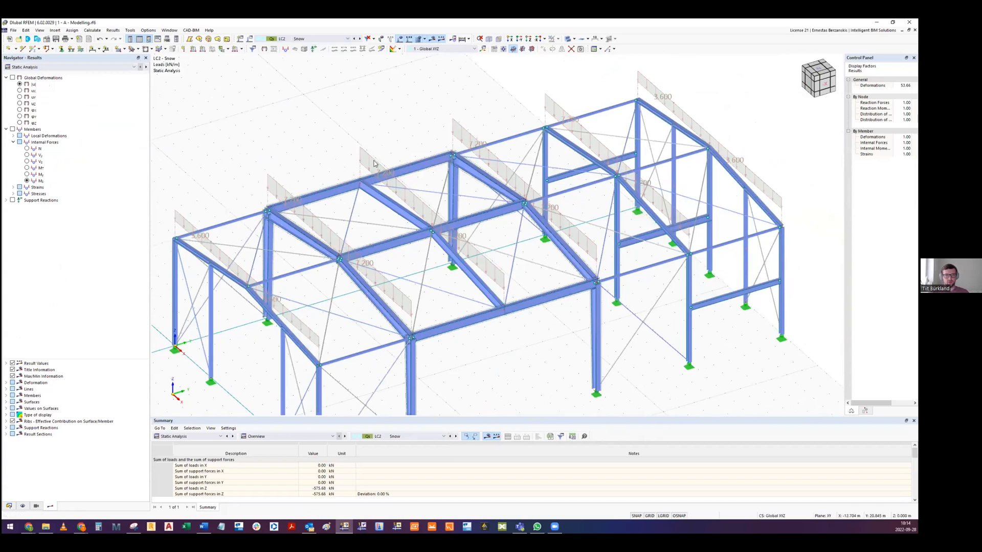
scroll(369, 141, down, 5)
ctrl+middle_drag(368, 141, 390, 167)
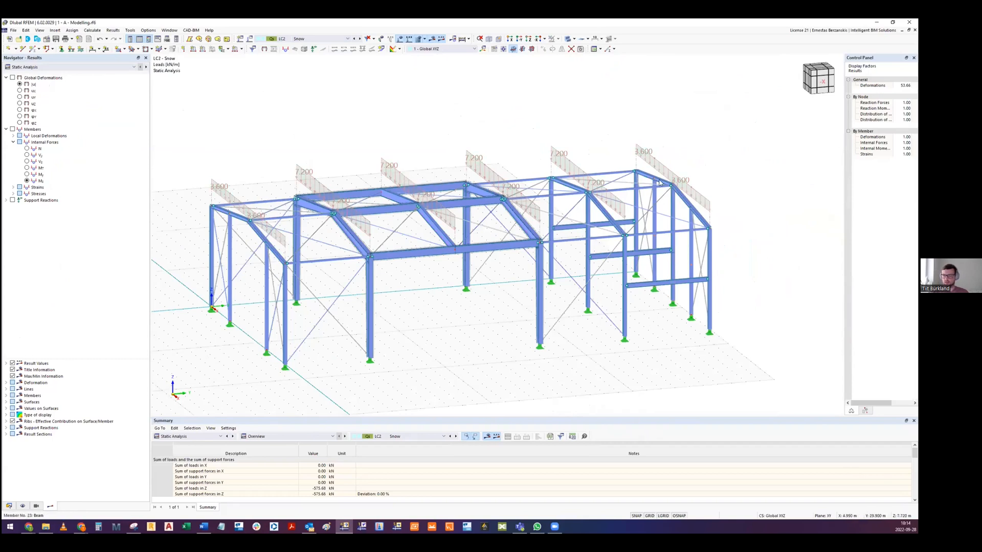
middle_drag(388, 203, 390, 217)
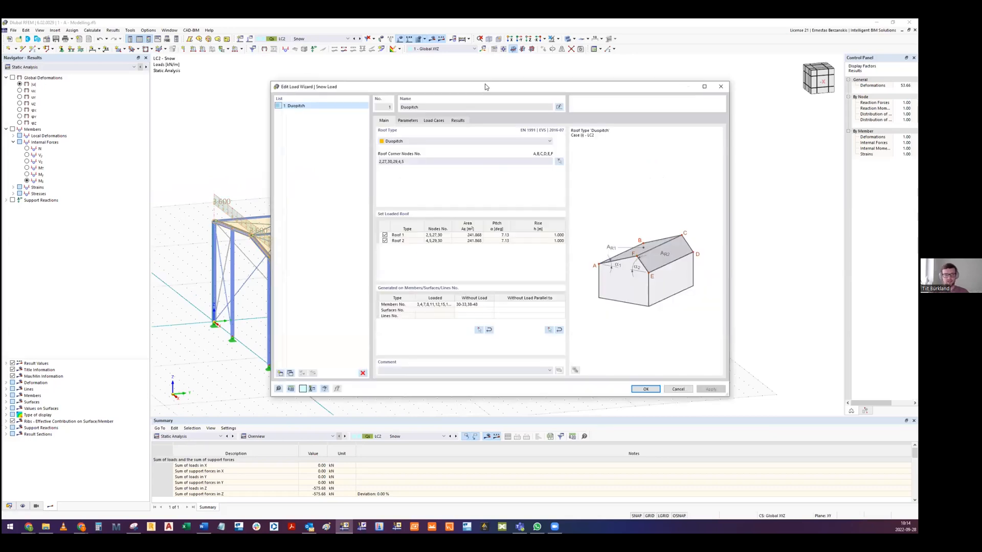
- Review the snow load wizard's duopitch roof type, parameters and generated load cases, and close it without saving changes
drag(486, 86, 506, 67)
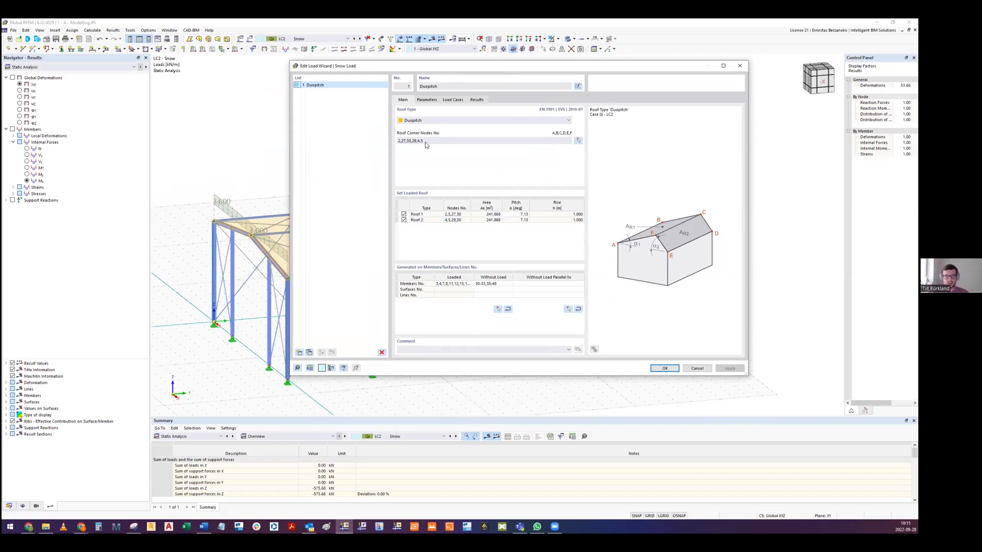
click(412, 122)
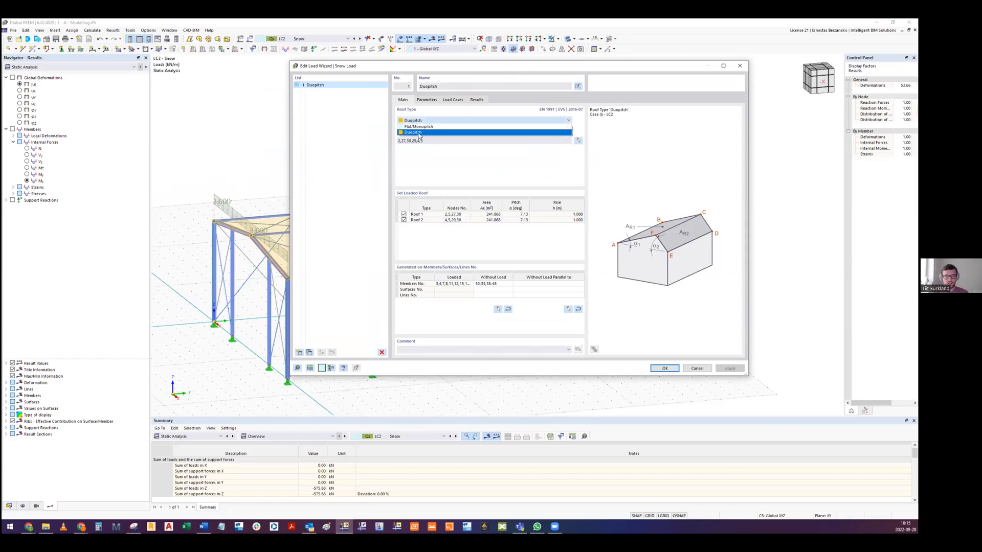
click(419, 133)
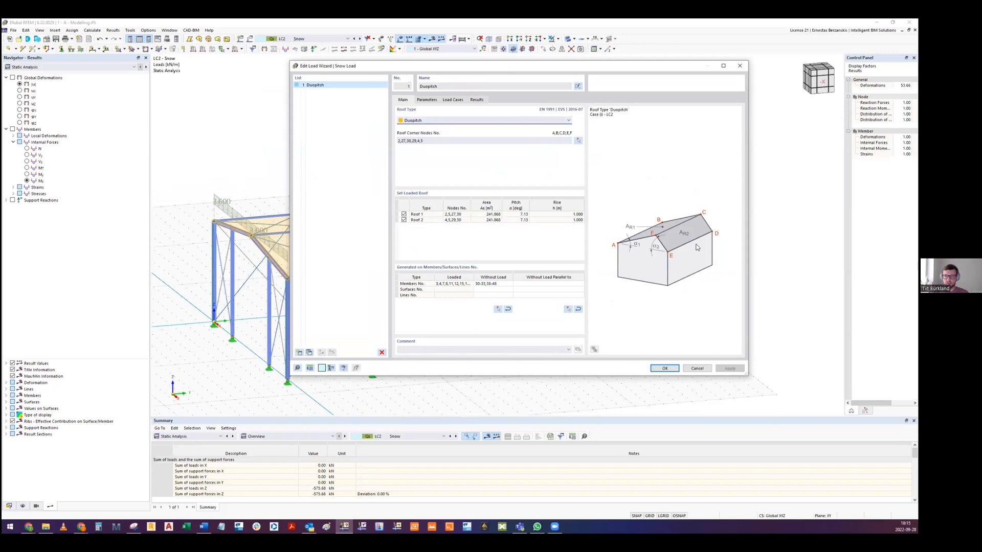
click(428, 100)
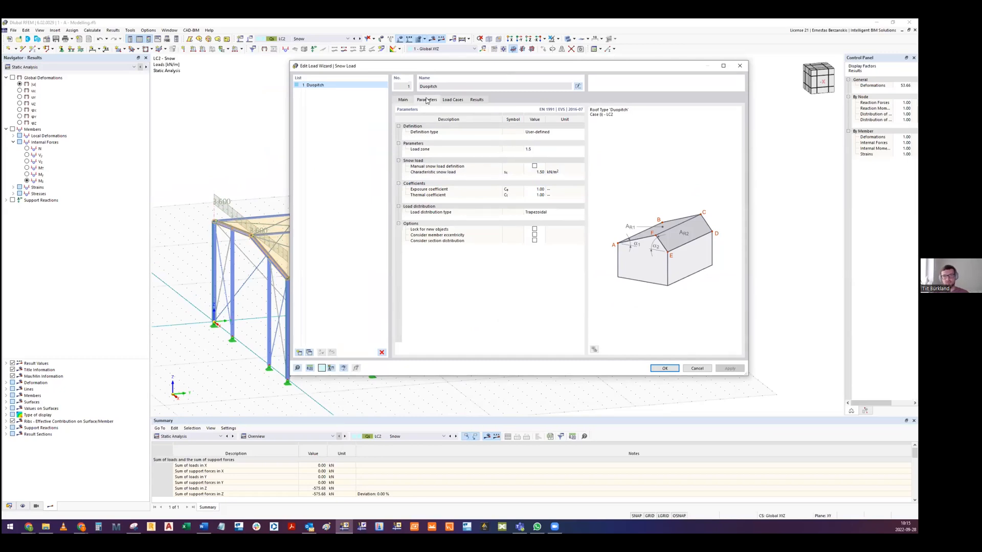
click(446, 100)
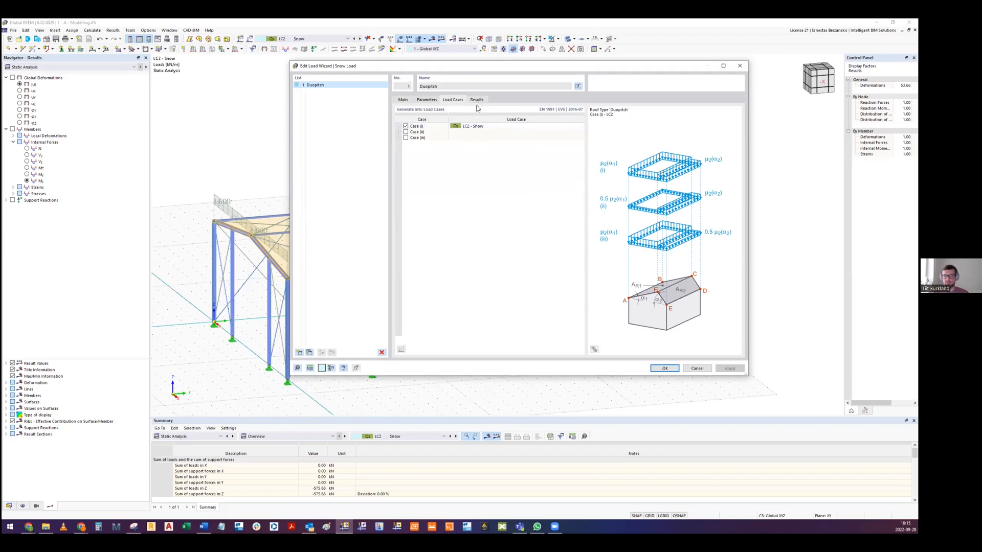
click(702, 368)
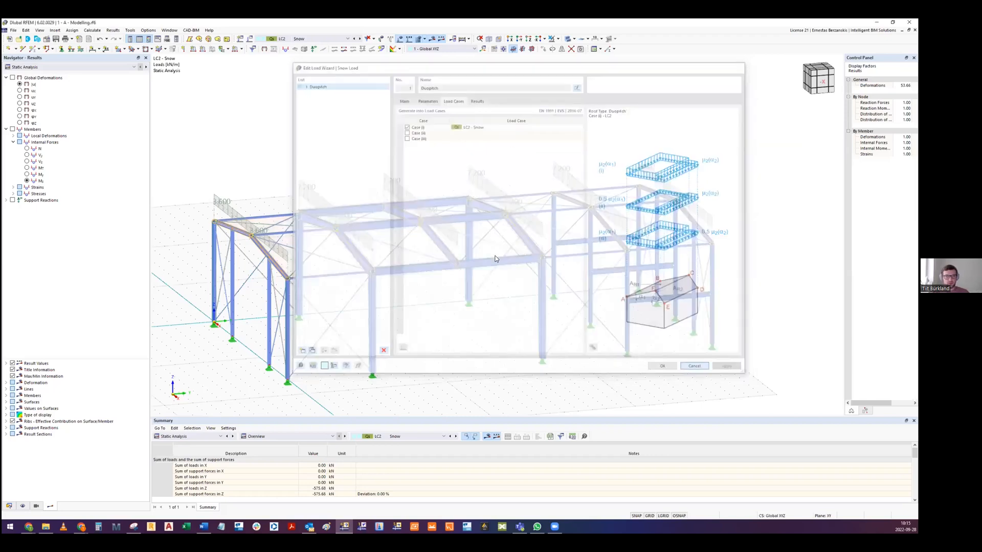
- View the snow load as a roof area load and switch it back to separately displayed member loads
right_click(314, 203)
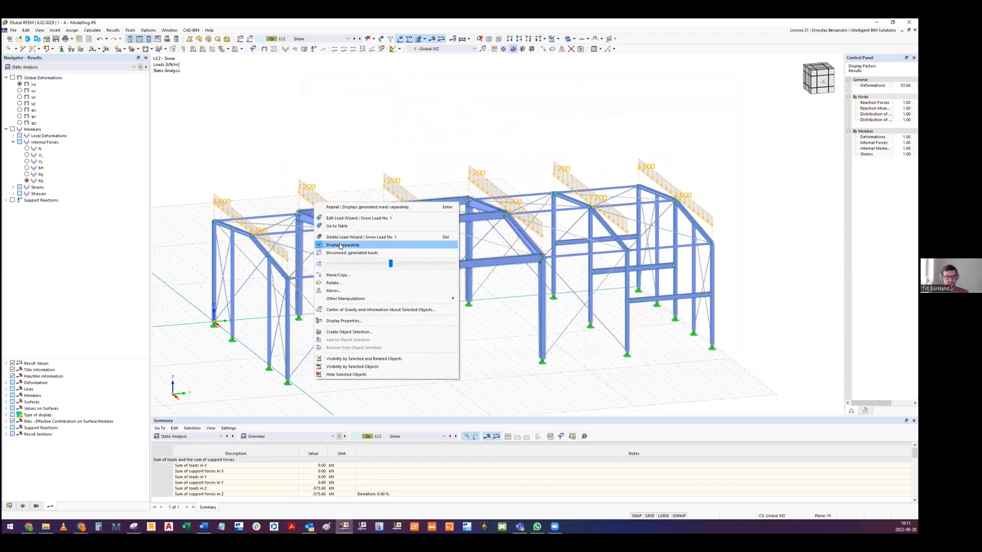
click(343, 246)
ctrl+middle_drag(345, 225, 209, 204)
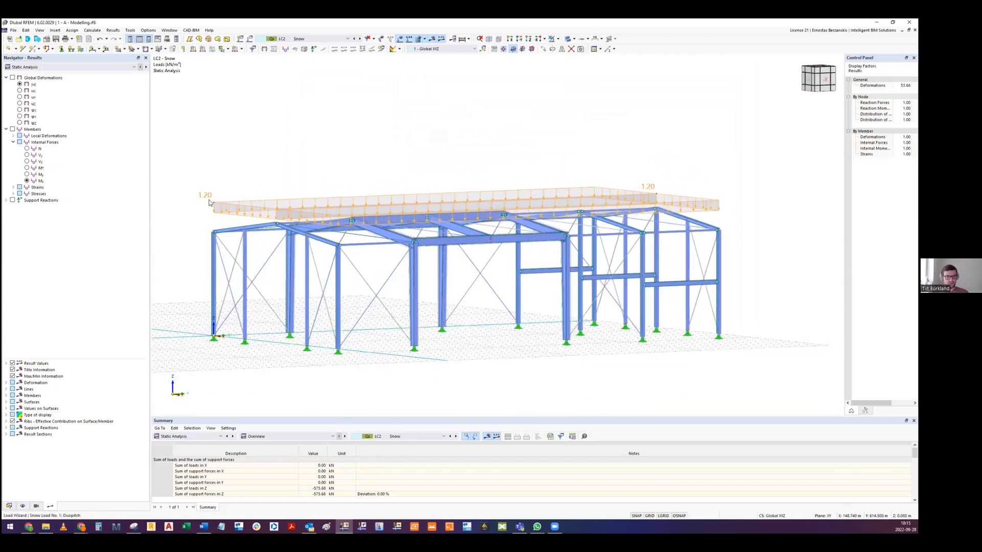
right_click(213, 208)
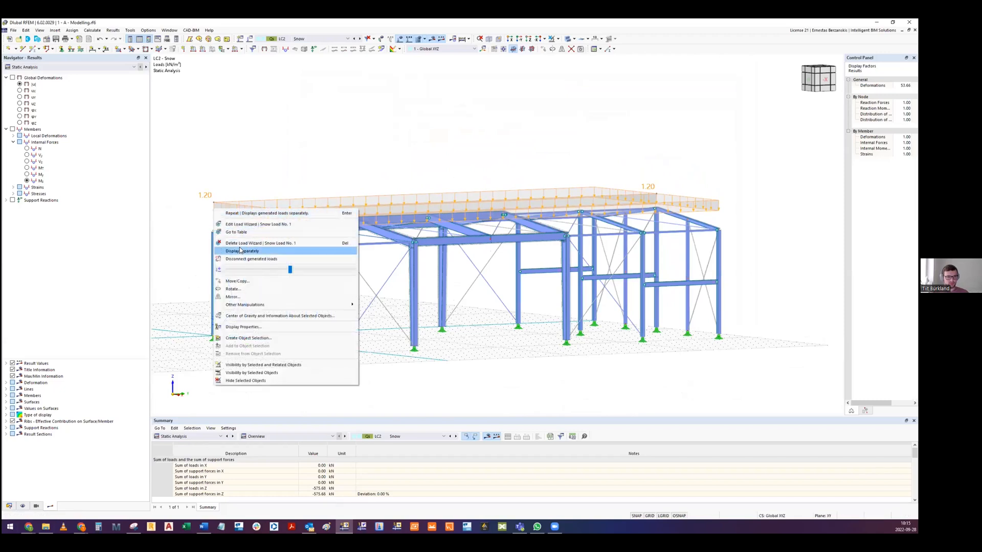
click(264, 252)
- Switch to load case LC3 - W X+ and open the wind load wizard for vertical walls with duopitch roof
ctrl+middle_drag(451, 212, 444, 245)
click(340, 116)
ctrl+middle_drag(339, 116, 471, 225)
click(325, 39)
click(325, 59)
double_click(471, 225)
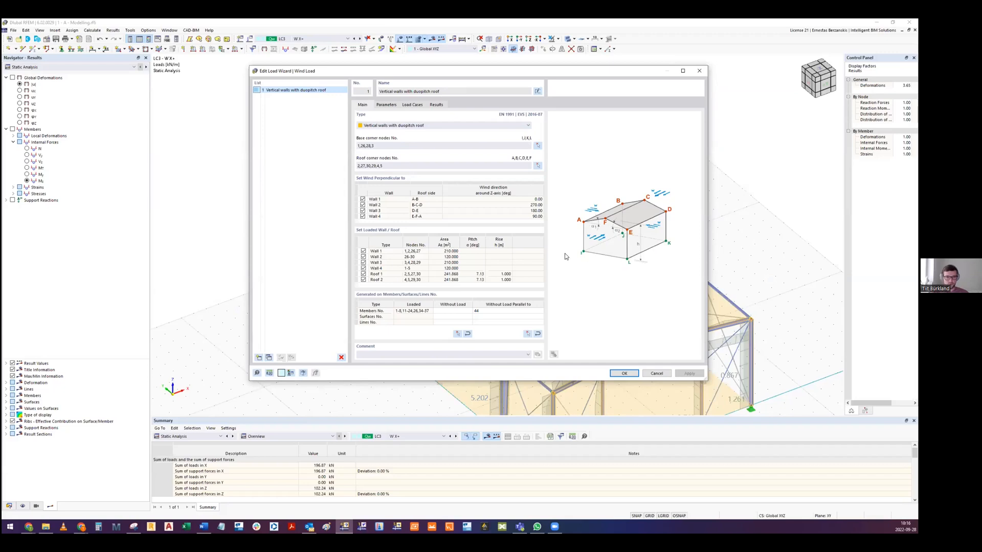
- Review the wind load wizard's parameters, terrain category options and load case assignment per wind direction, and close it without saving changes
click(385, 104)
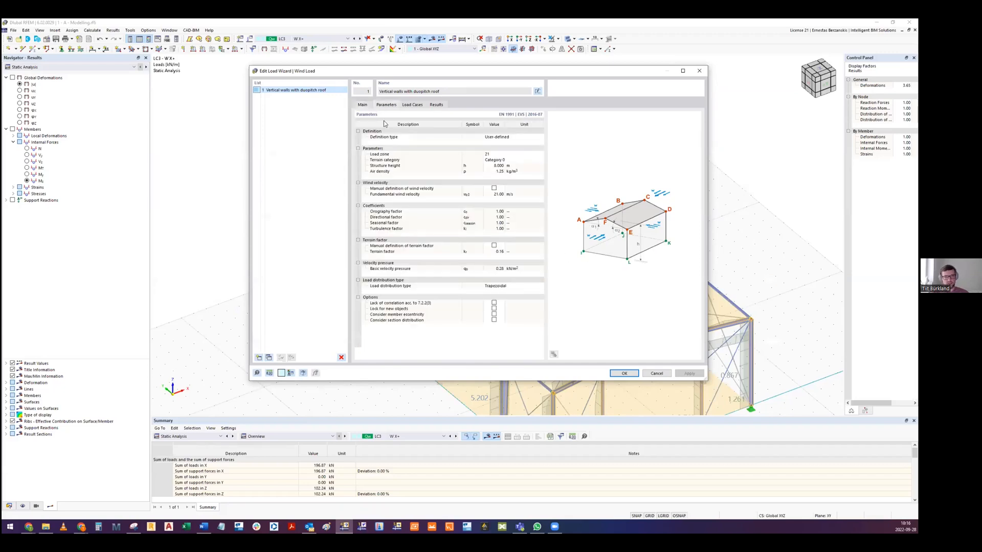
click(497, 161)
click(493, 161)
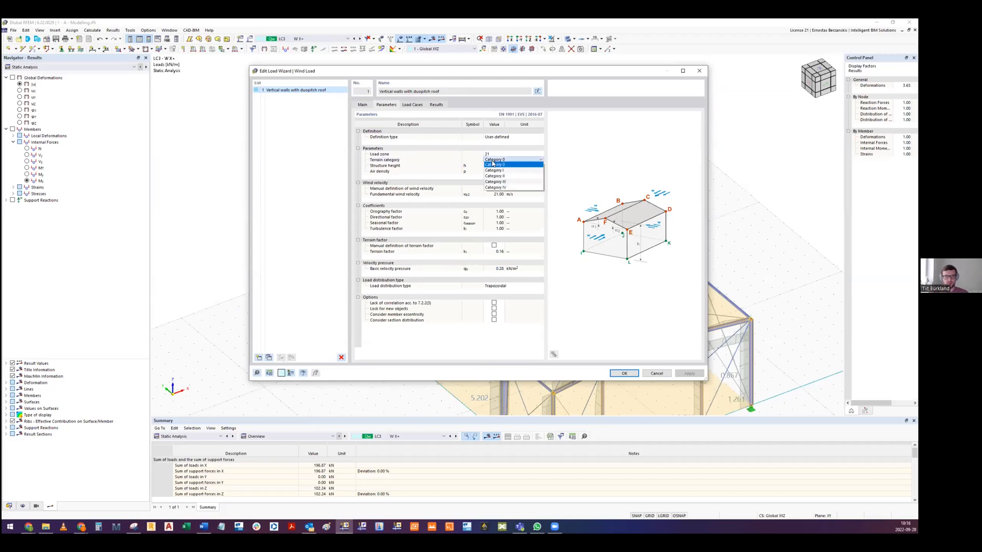
click(493, 164)
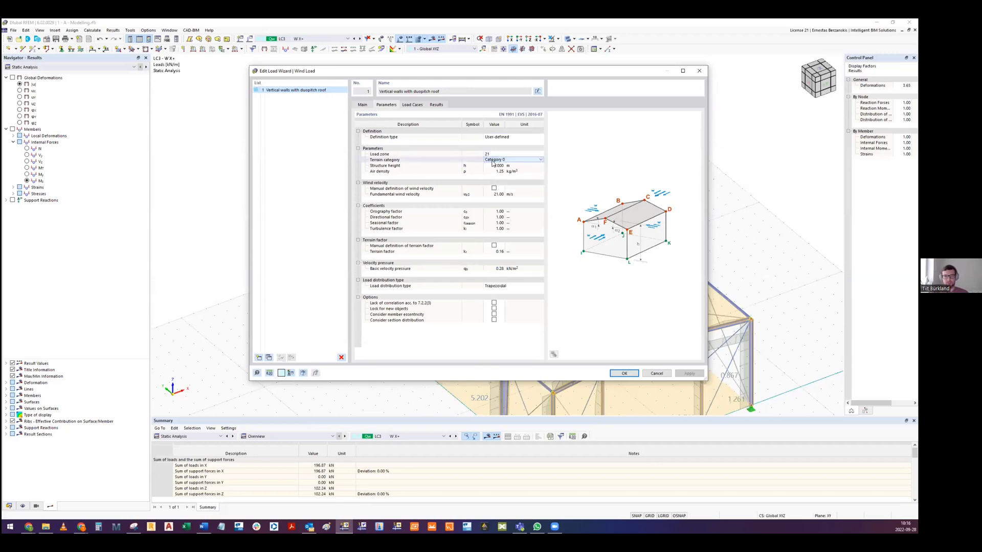
click(412, 104)
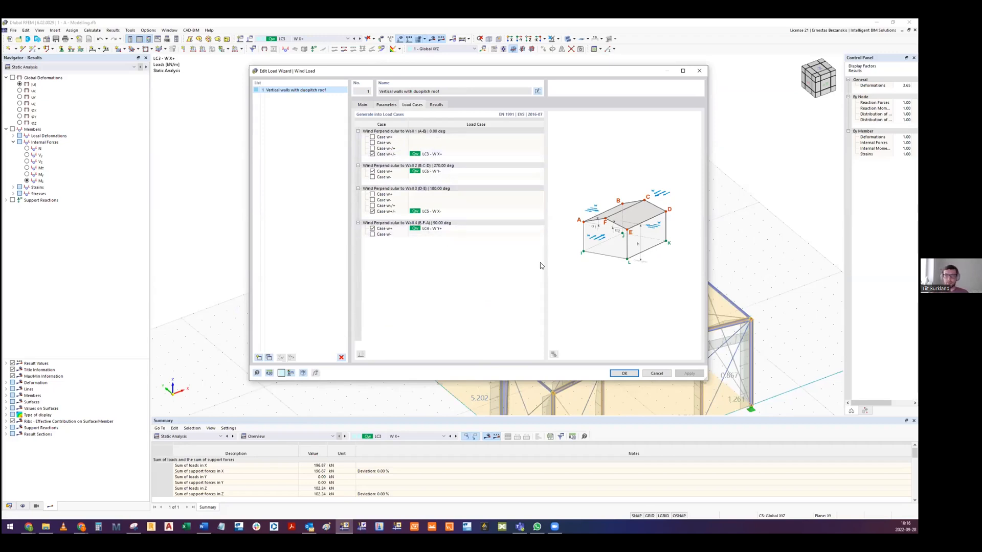
click(656, 374)
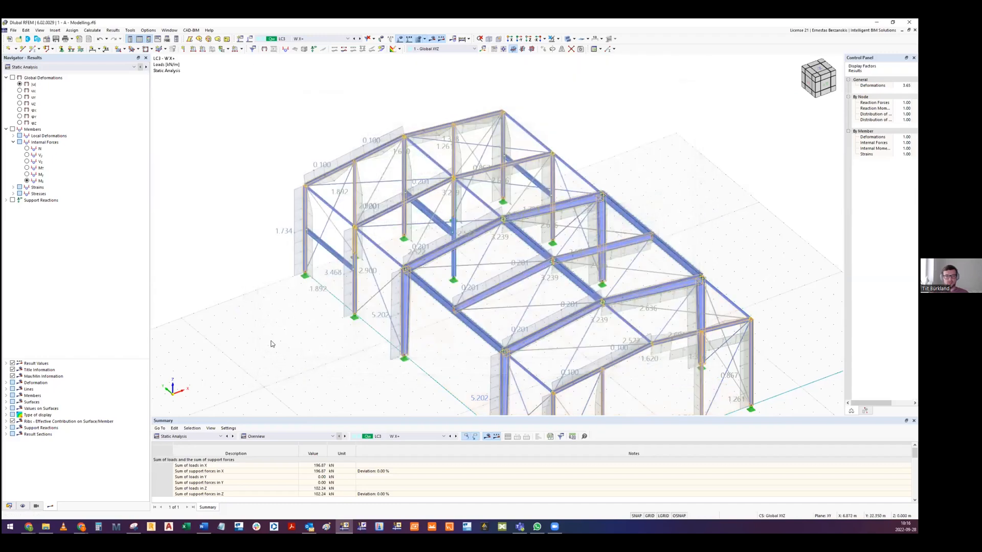
- Turn off the separate display of the generated W X+ wind loads and examine the resulting area loads around the hall
middle_drag(330, 265, 309, 240)
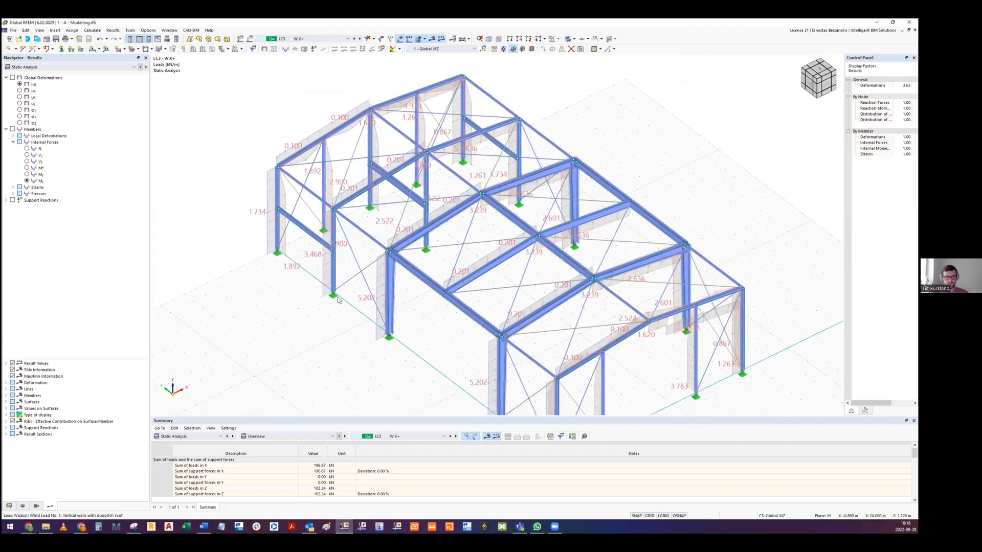
middle_drag(403, 300, 374, 242)
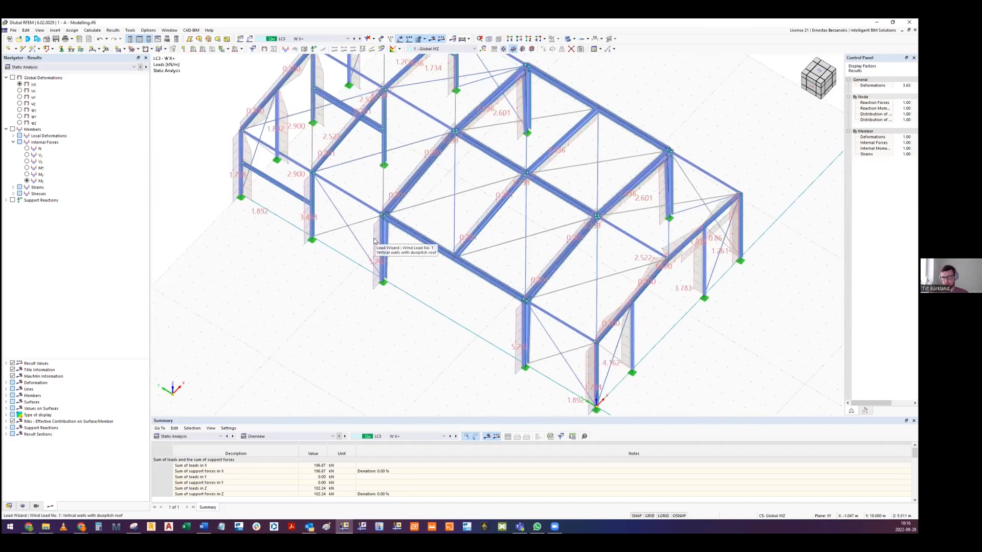
right_click(374, 245)
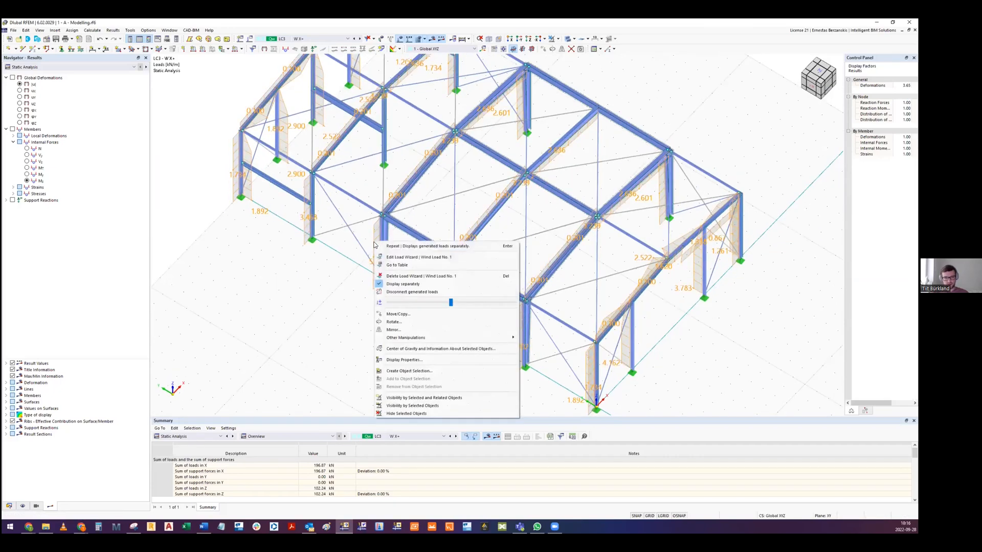
click(399, 284)
ctrl+middle_drag(410, 239, 354, 148)
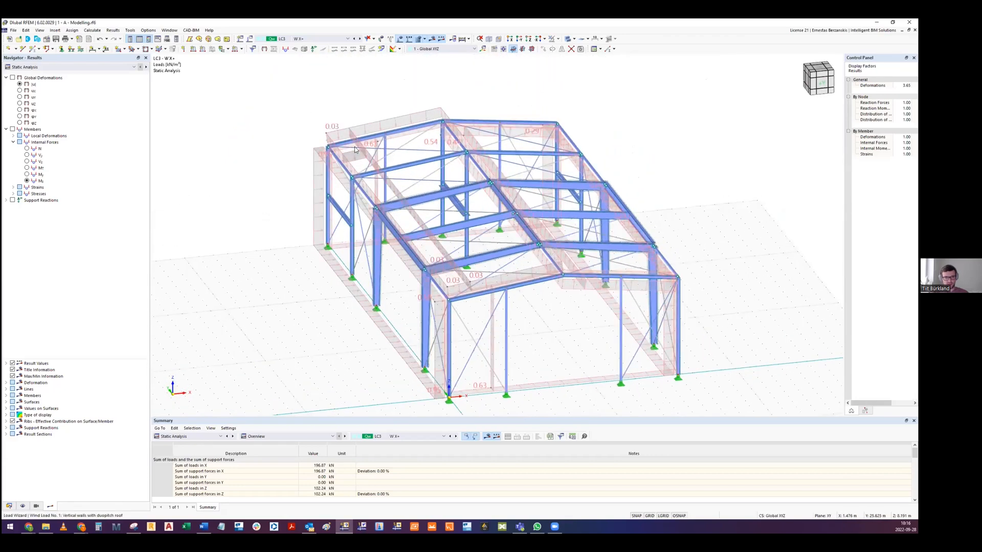
ctrl+middle_drag(499, 199, 230, 258)
middle_drag(304, 370, 378, 243)
scroll(459, 256, down, 2)
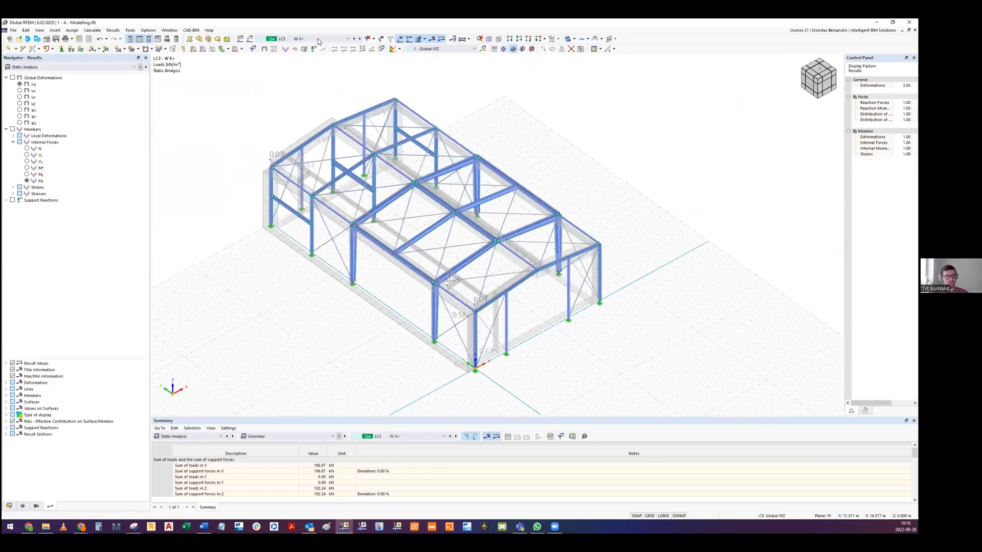
- Switch to load case LC4 - W Y+, view its wind area loads on the hall and look through the list of load cases
click(317, 41)
click(327, 67)
ctrl+middle_drag(486, 244, 353, 273)
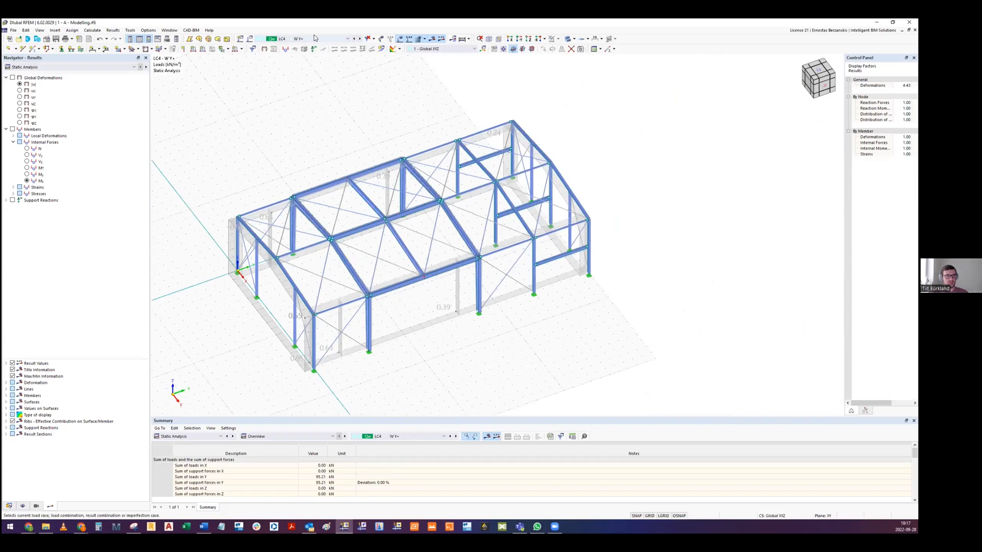
click(316, 38)
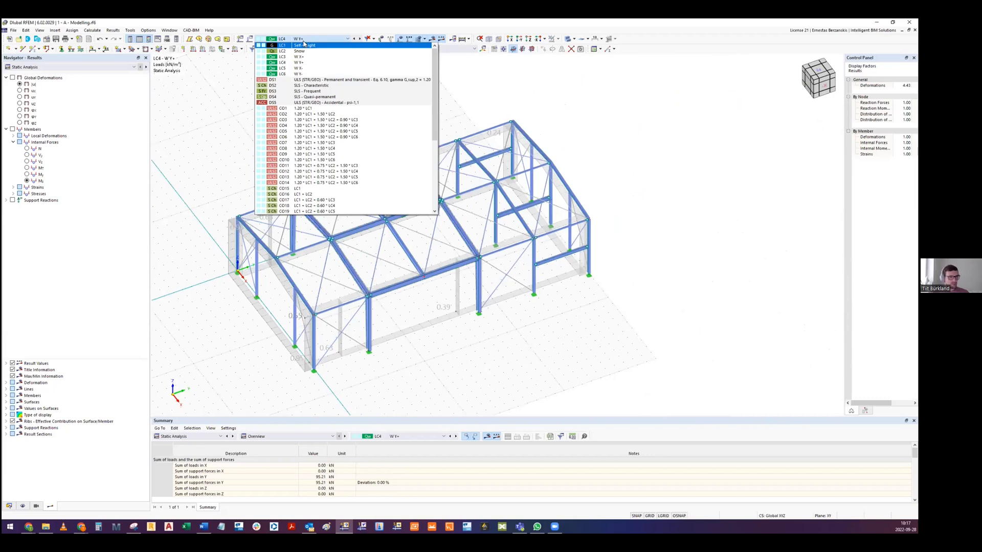
click(303, 40)
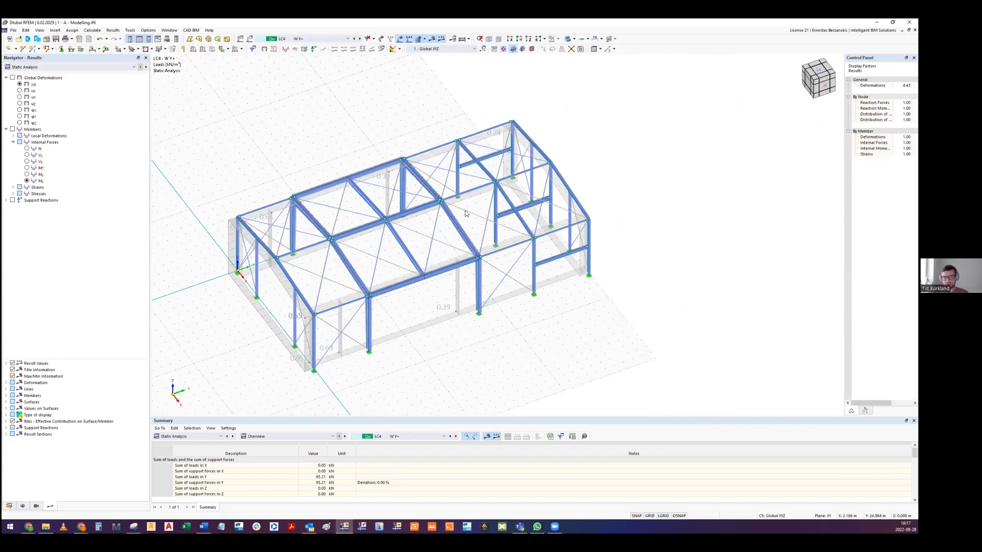
- Open the Dlubal Center block library, maximize its window and look through the Beams blocks
click(39, 40)
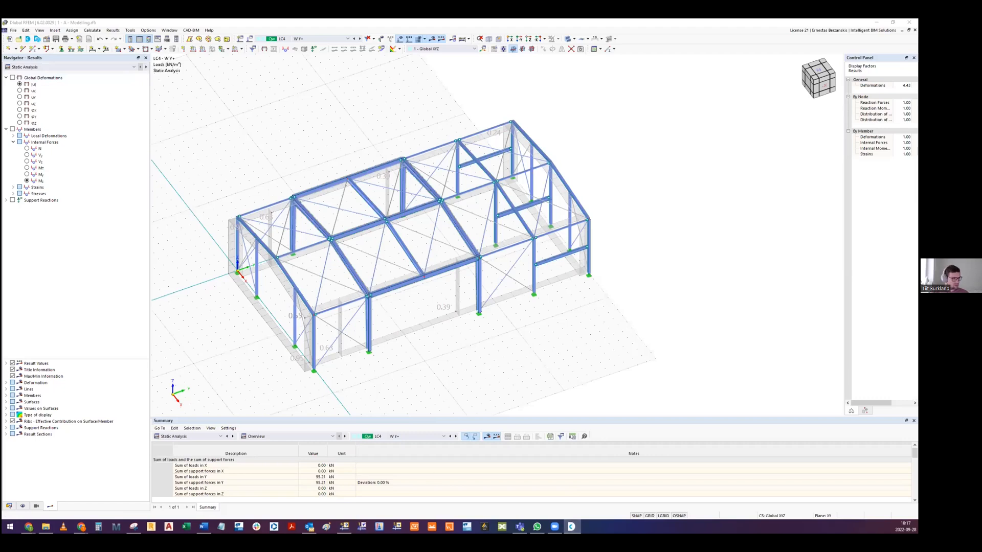
drag(1, 61, 632, 93)
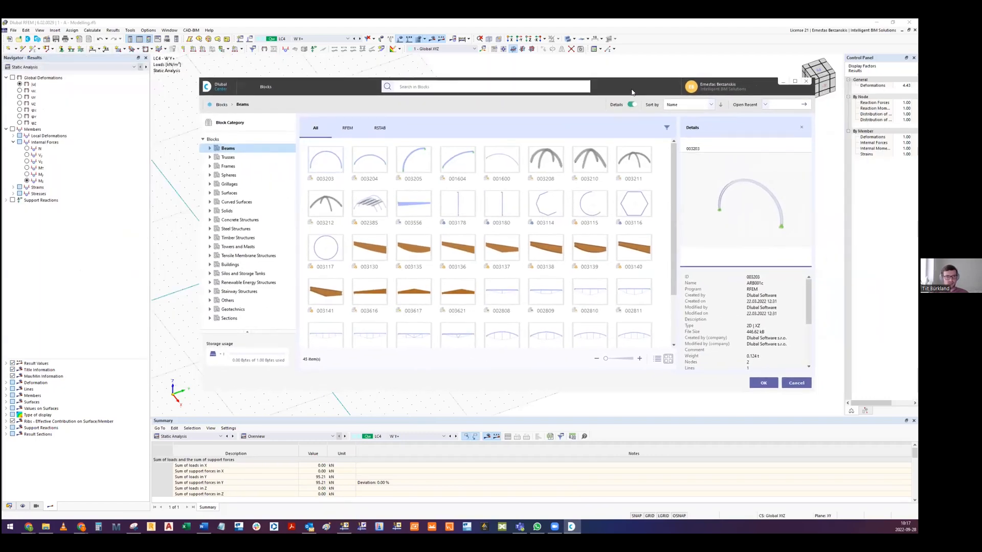
double_click(632, 92)
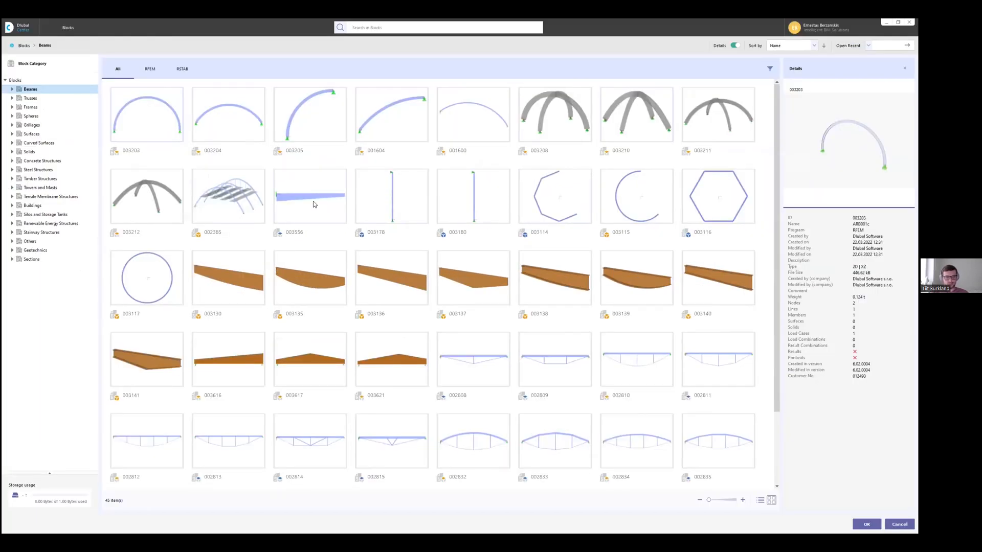
scroll(313, 203, down, 2)
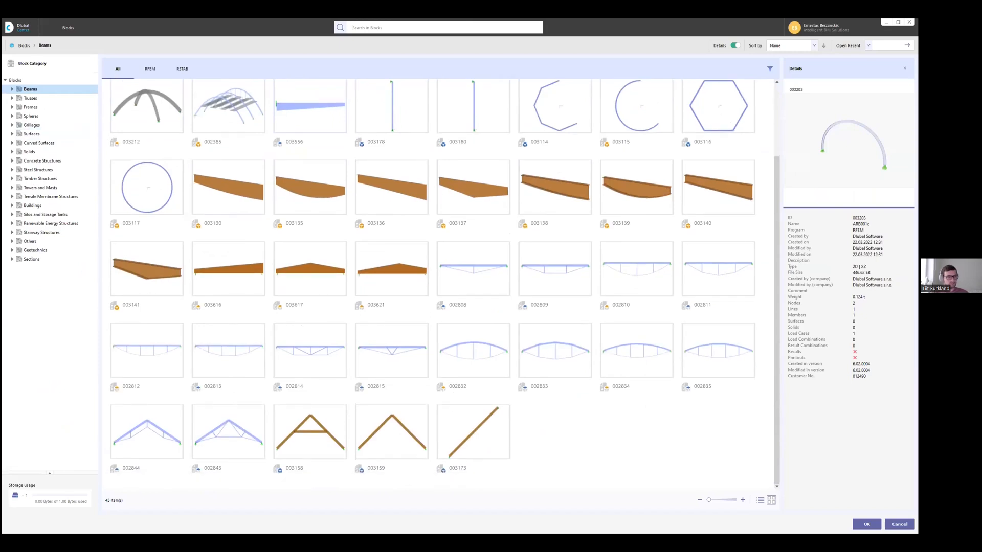
- Browse the Frames blocks through the Multi-bay Frames, Tapered Frames, Halls and 3D subcategories
click(12, 107)
click(42, 116)
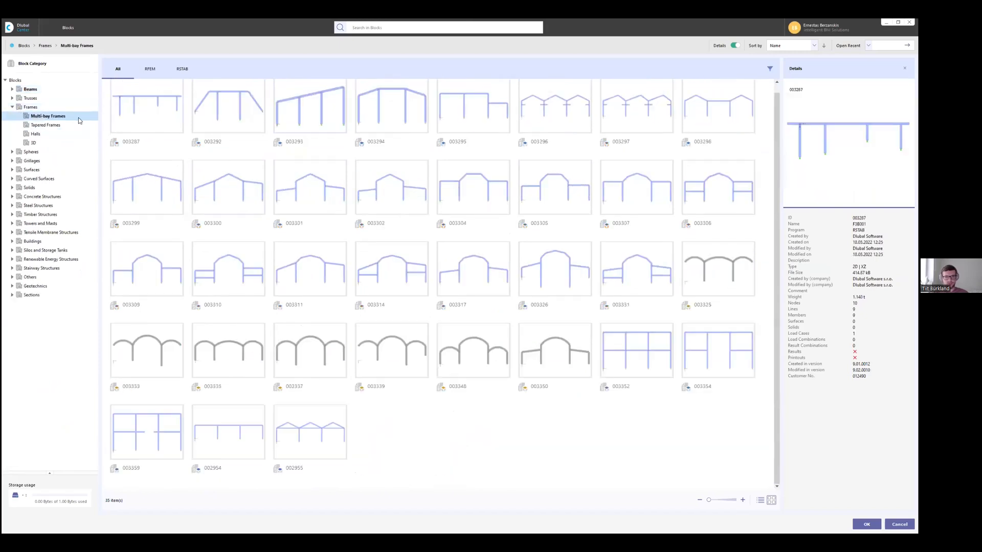
click(46, 125)
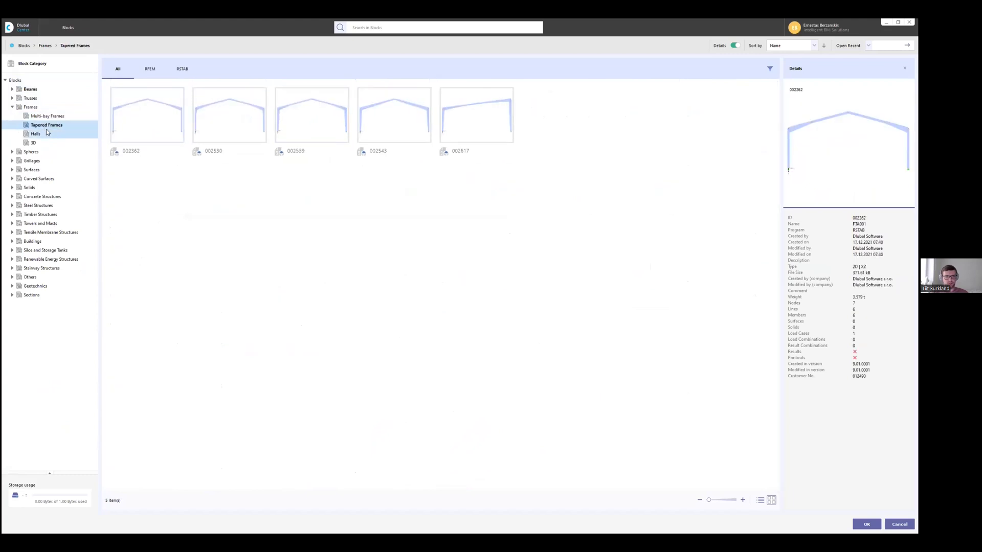
click(45, 134)
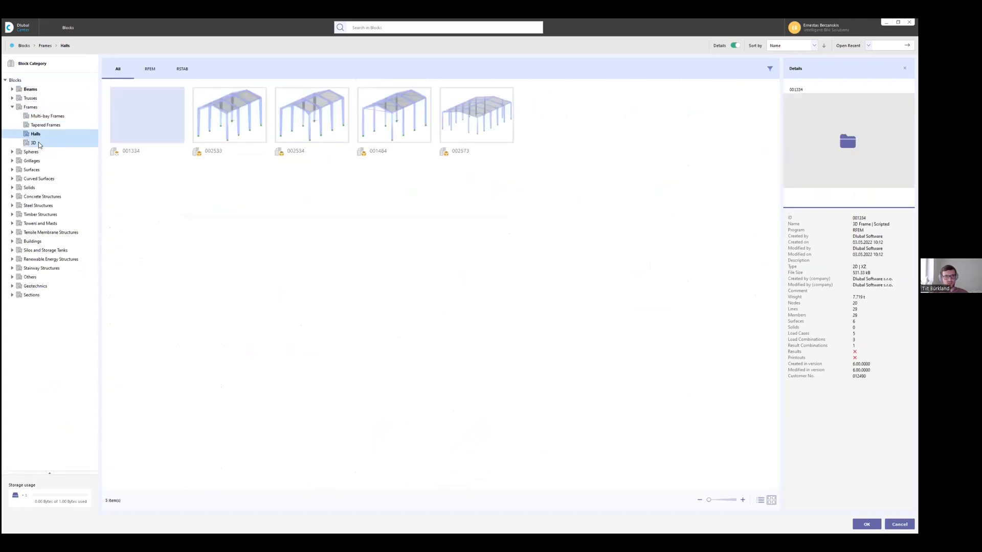
click(34, 144)
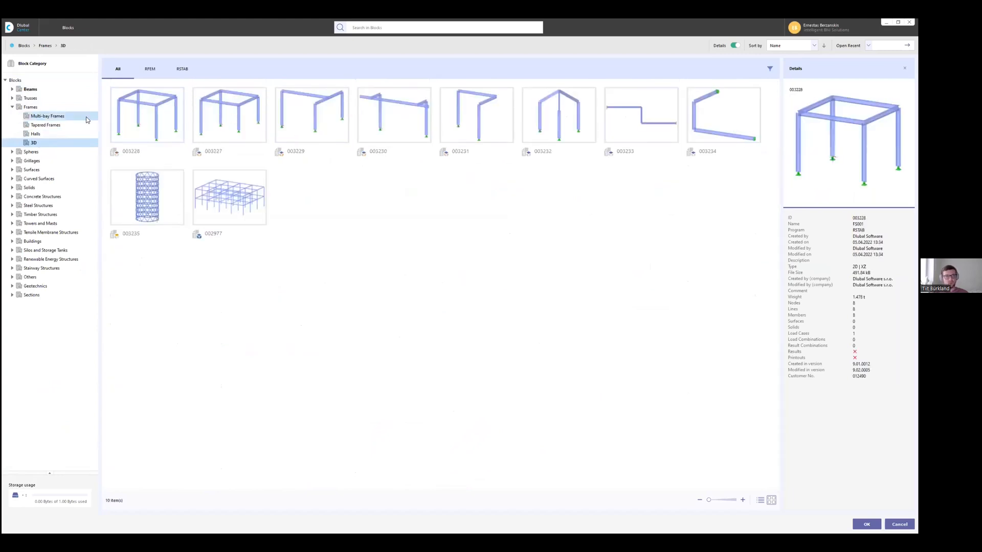
- Collapse the Frames category, look through the Towers and Masts blocks and view the Buildings blocks
click(12, 108)
click(13, 188)
click(39, 188)
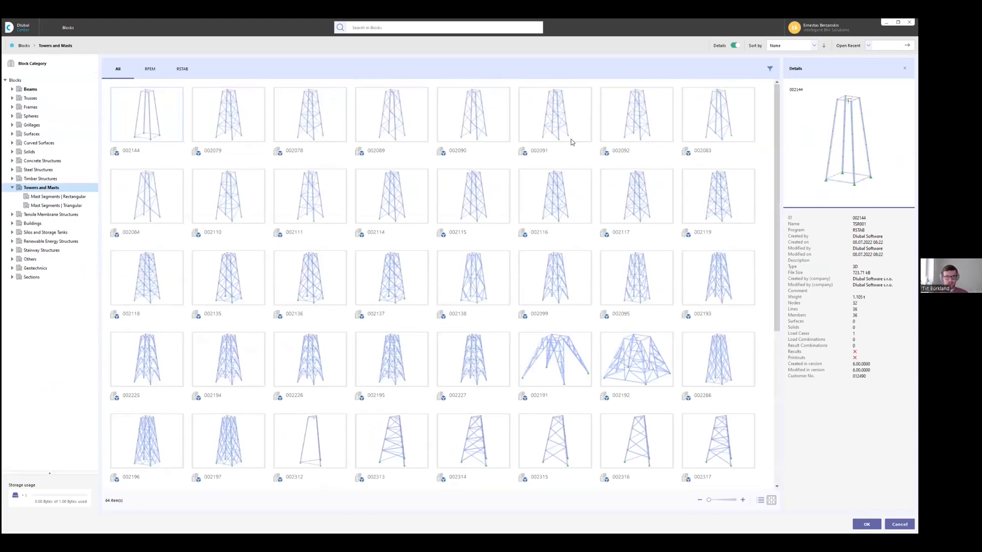
scroll(655, 215, down, 5)
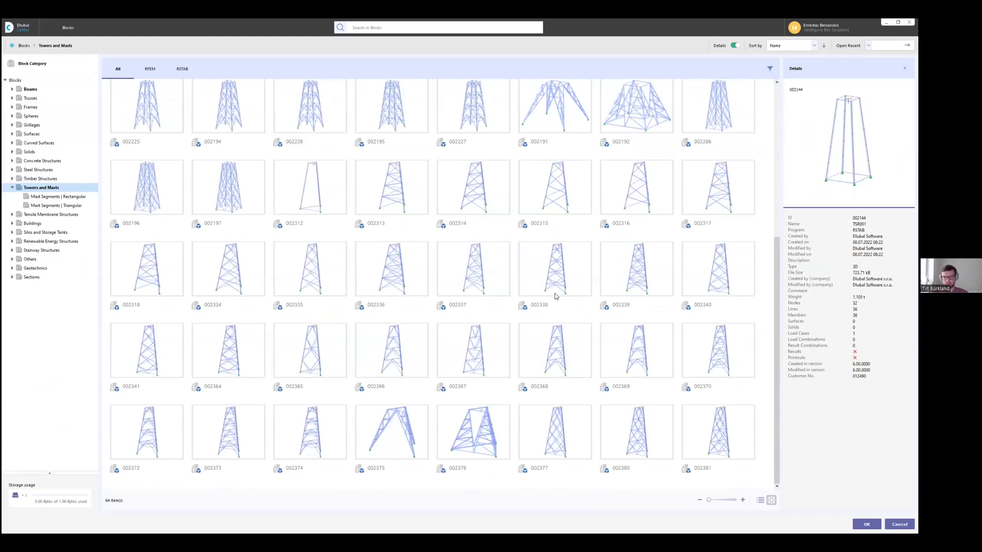
scroll(395, 416, up, 5)
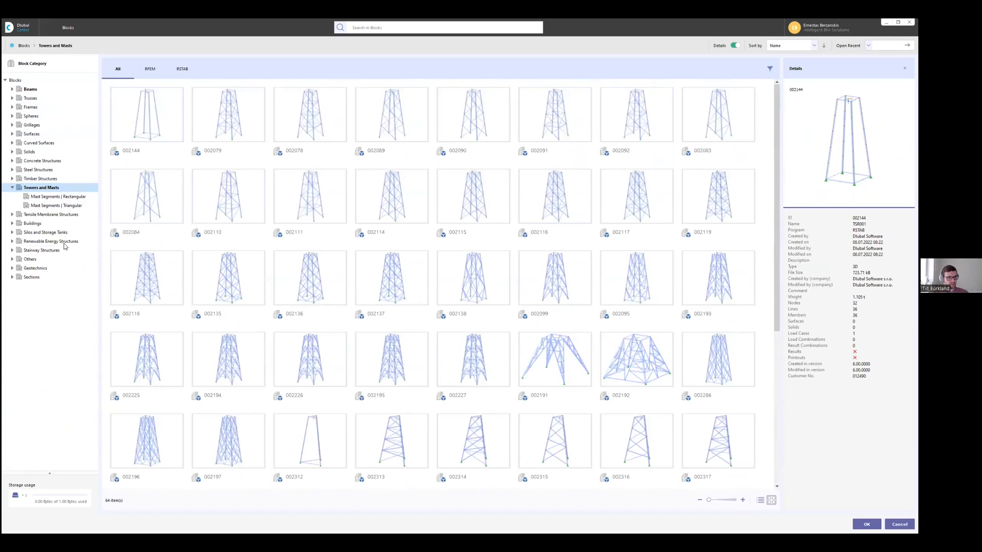
click(34, 224)
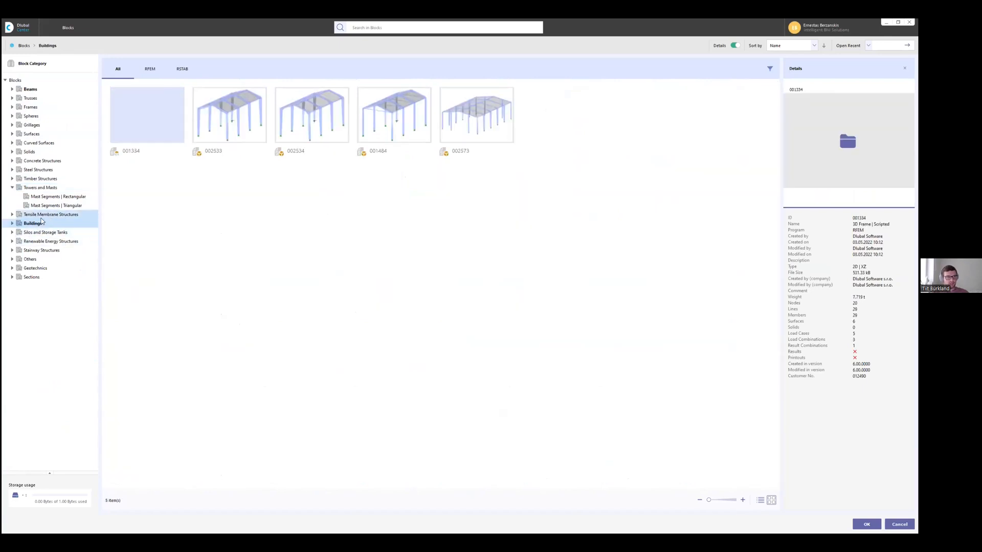
- View the Silos and Storage Tanks, Renewable Energy Structures and Stairway Structures blocks in the library
click(40, 233)
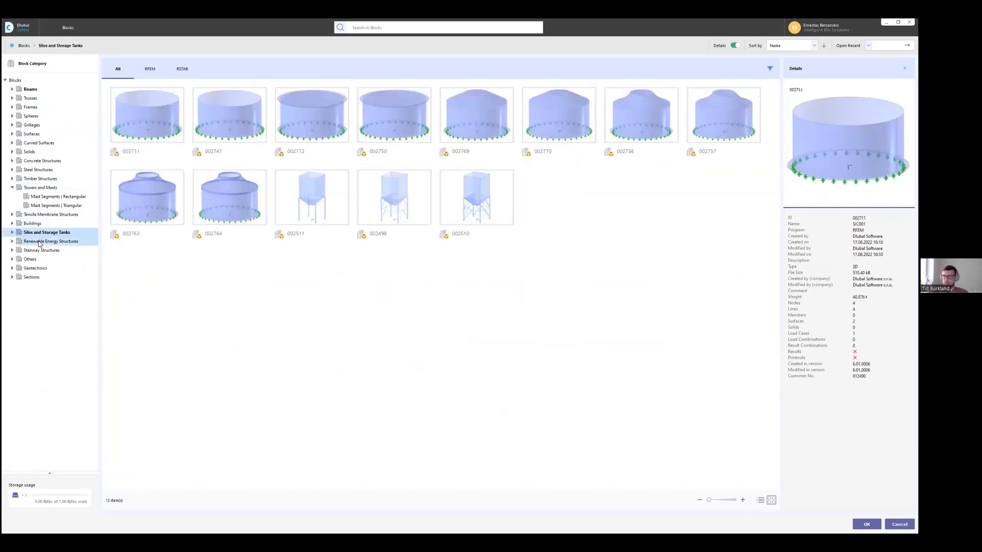
click(39, 242)
click(35, 250)
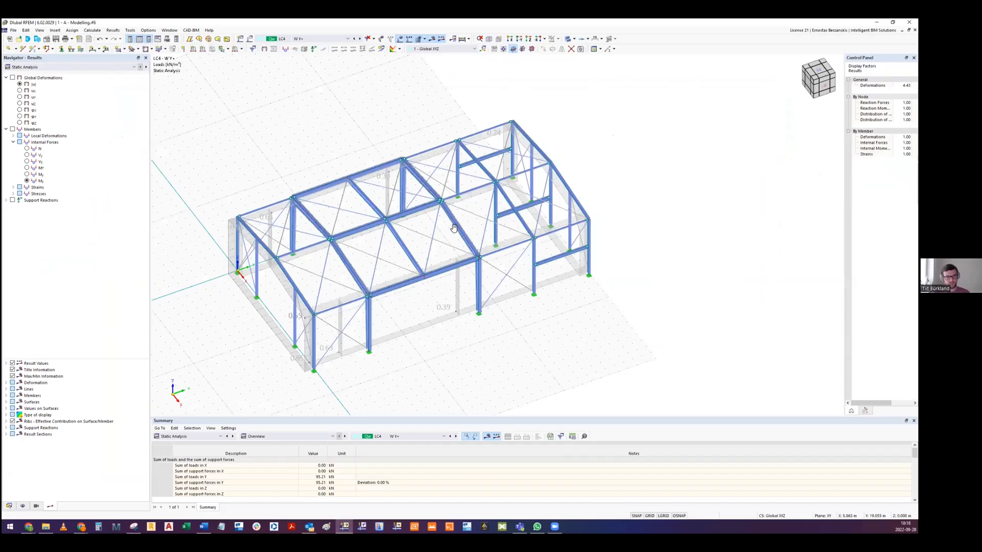
- Return to the hall model, hide its loads and examine the steel frame up close and as a whole
ctrl+middle_drag(430, 262, 353, 252)
ctrl+middle_drag(428, 235, 440, 236)
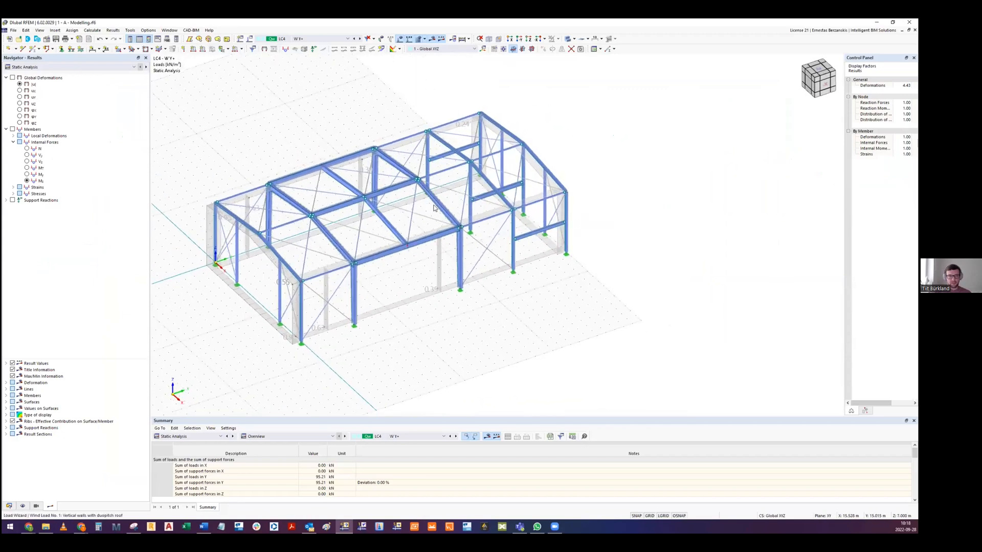
scroll(429, 230, down, 2)
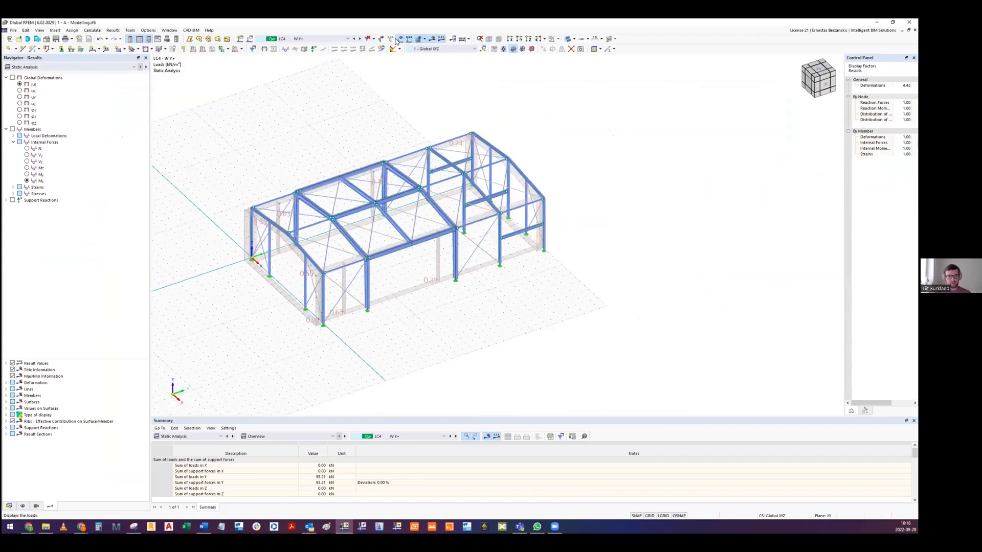
click(400, 41)
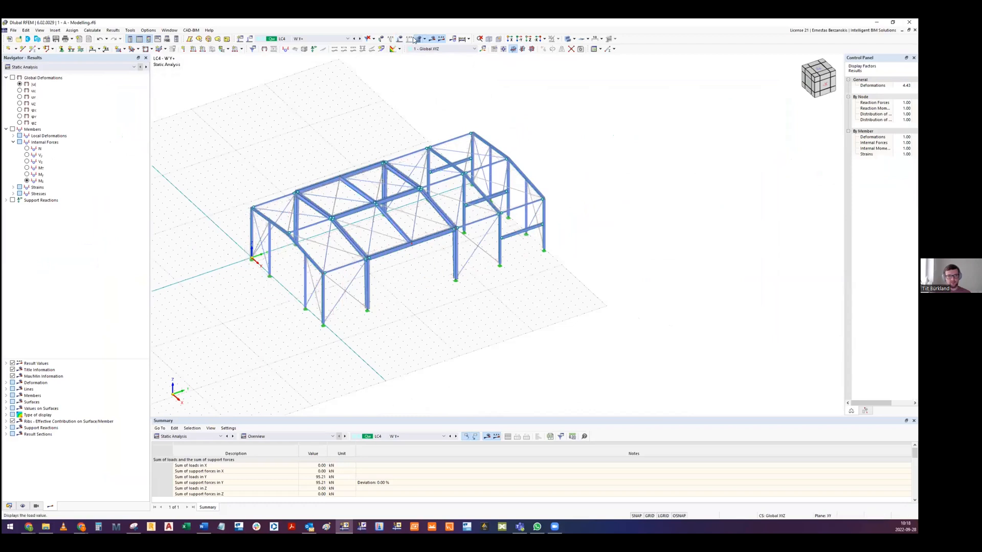
scroll(285, 207, up, 3)
scroll(401, 191, down, 5)
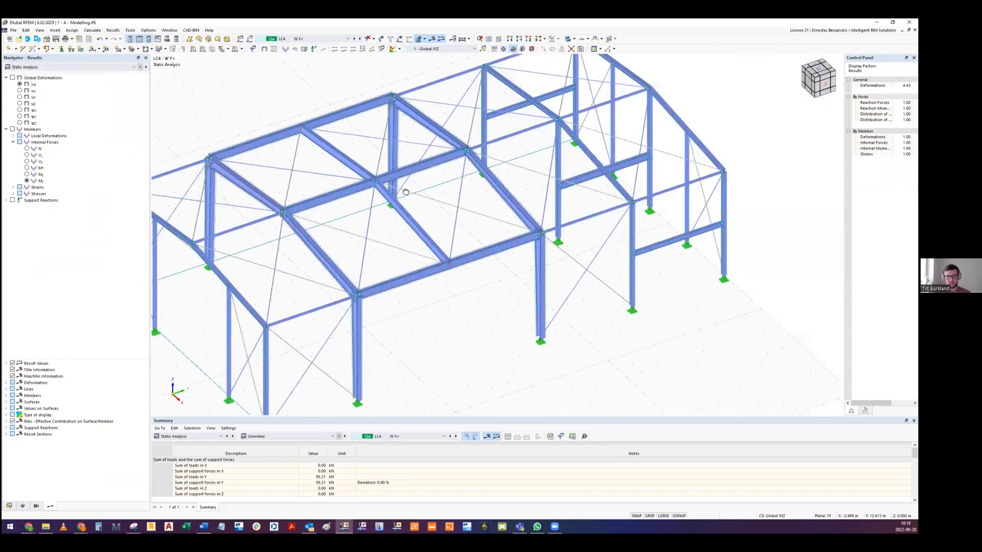
scroll(356, 206, up, 1)
middle_drag(246, 176, 297, 189)
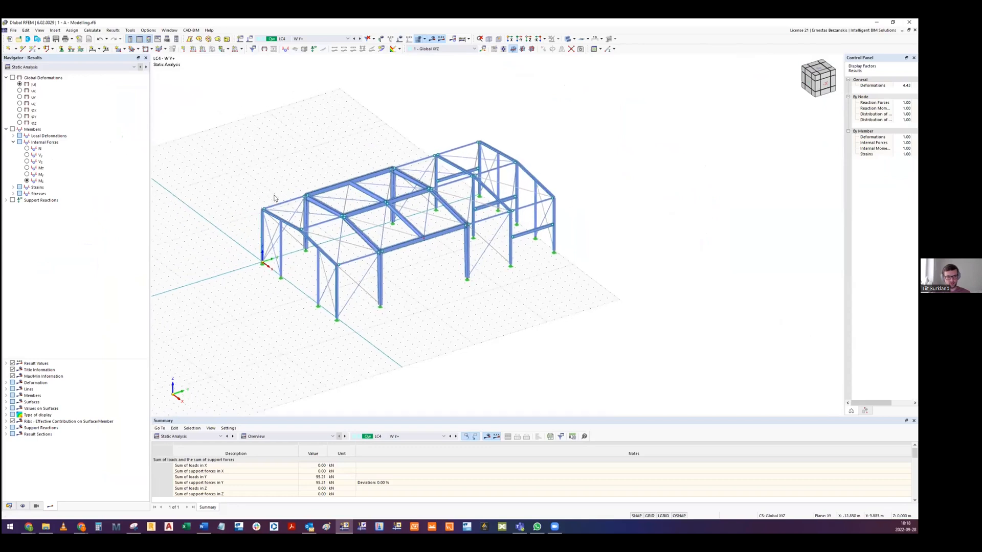
scroll(311, 196, up, 2)
scroll(311, 195, up, 3)
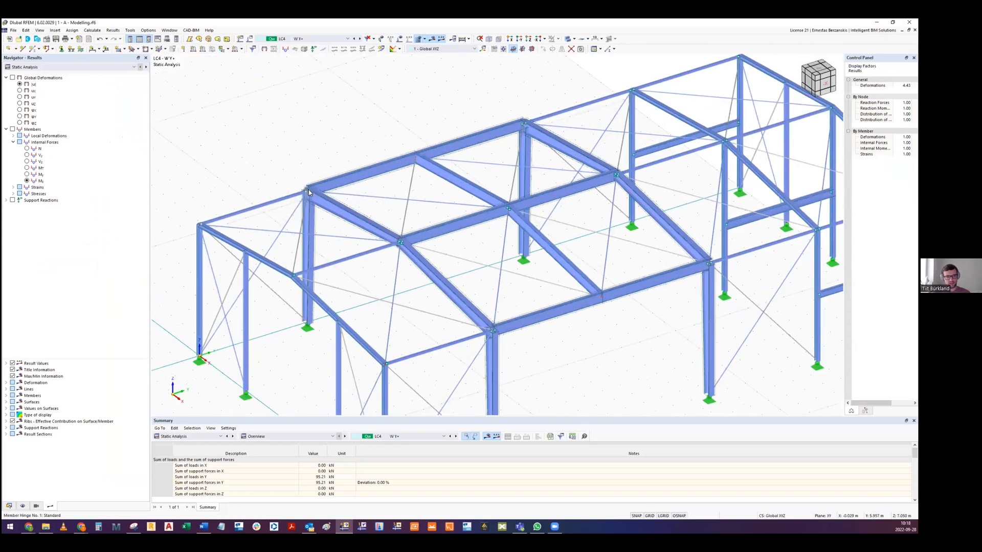
scroll(306, 192, down, 5)
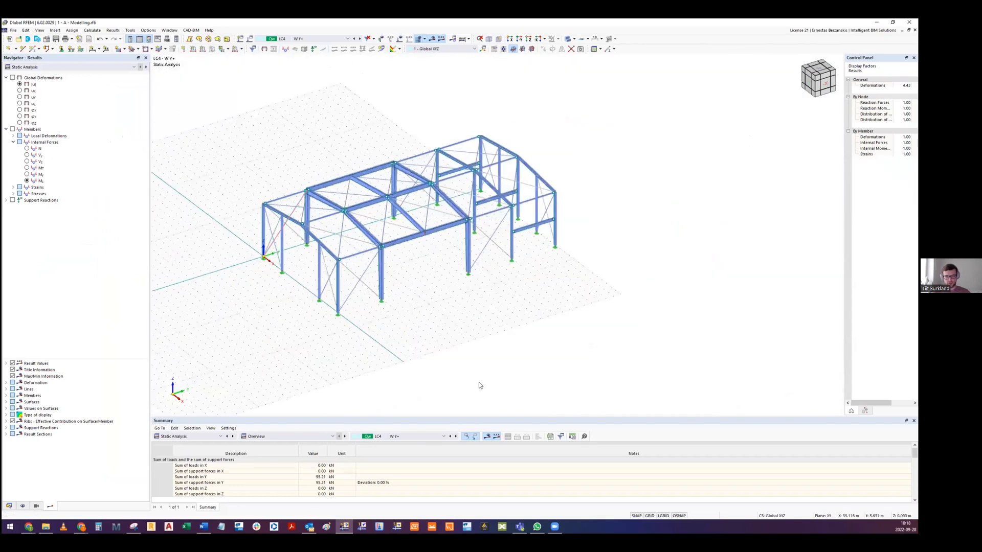
- Switch the table to the Structure objects and open the global parameters in a dialog wide enough for all columns
click(187, 436)
click(171, 443)
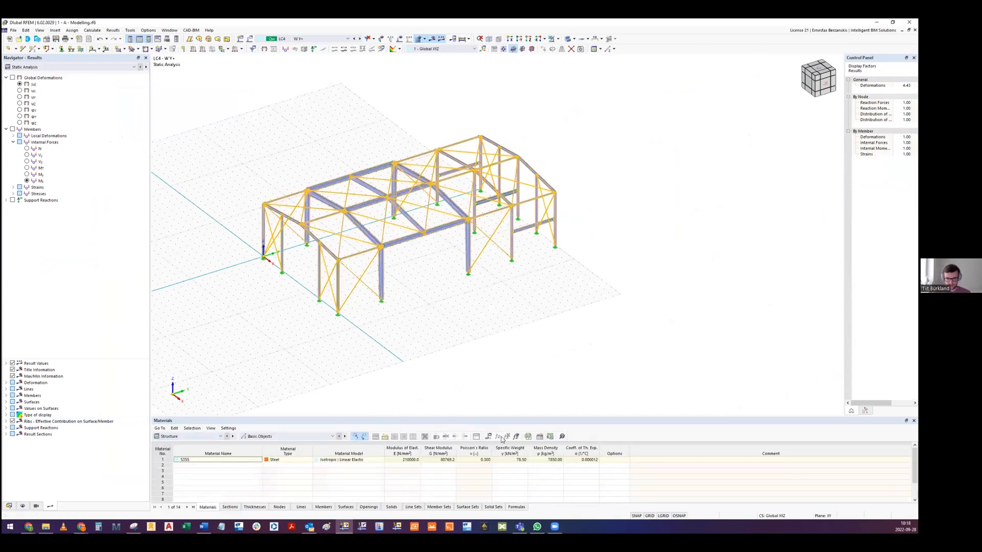
click(489, 437)
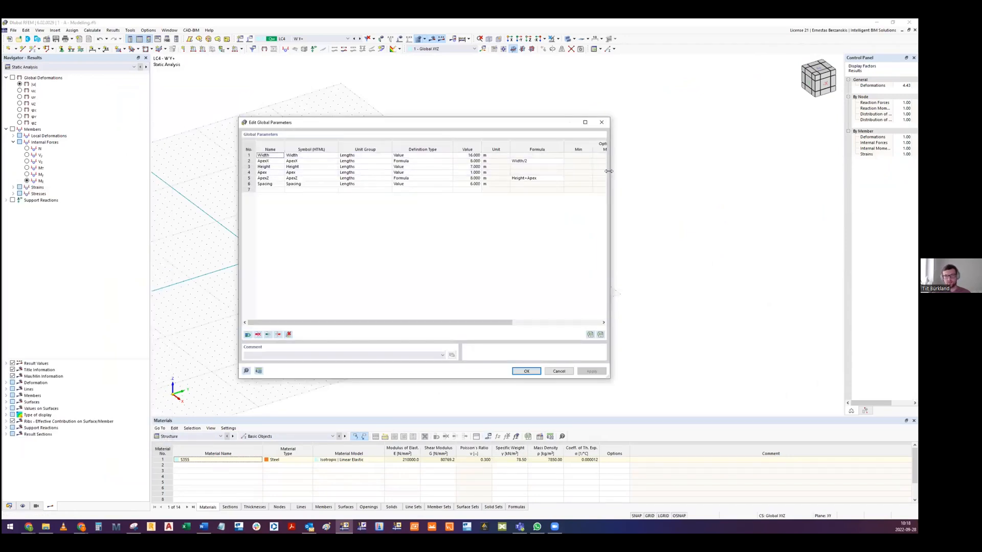
drag(609, 172, 783, 172)
drag(612, 124, 583, 123)
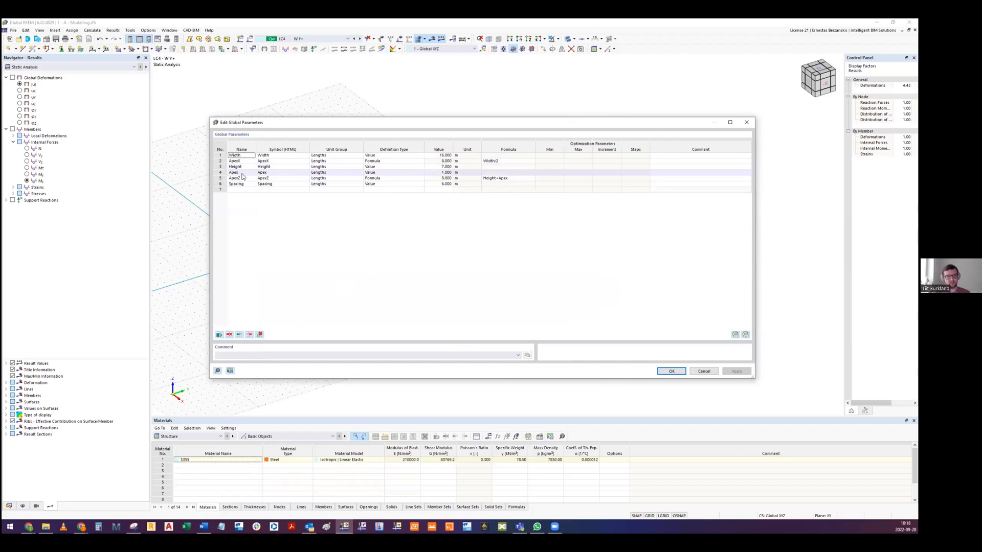
- Examine the ApexZ formula and the Spacing value in the global parameters and close the dialog
click(495, 179)
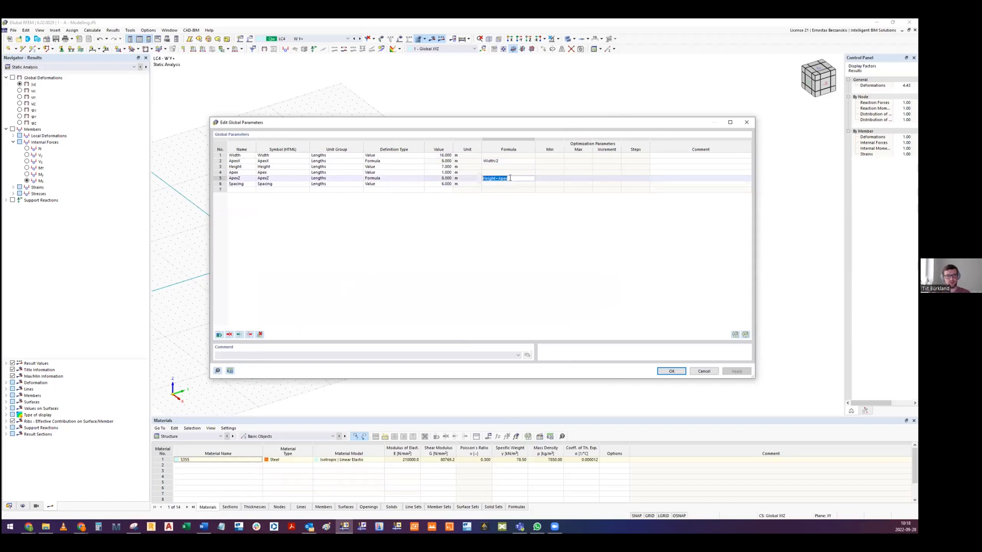
click(500, 219)
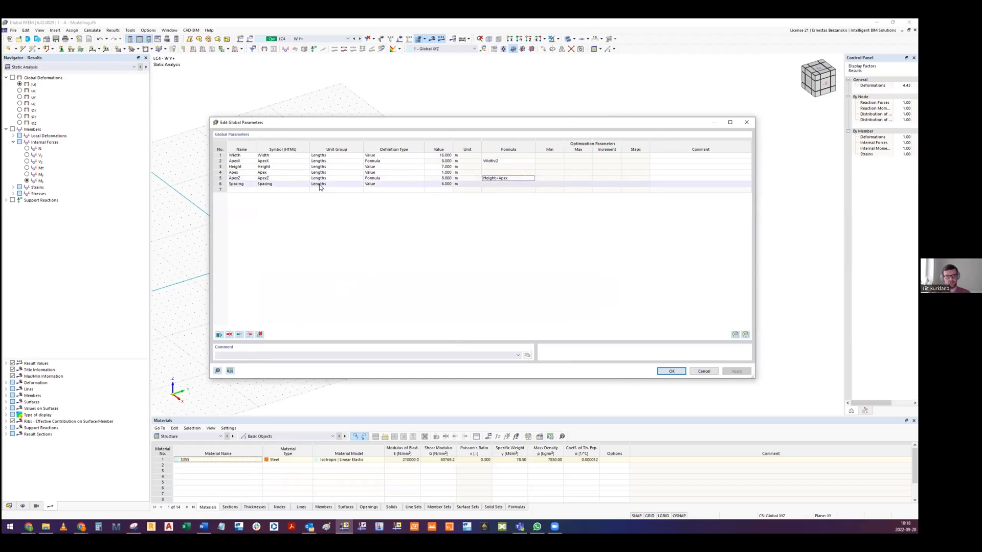
click(444, 184)
click(471, 240)
drag(472, 123, 508, 130)
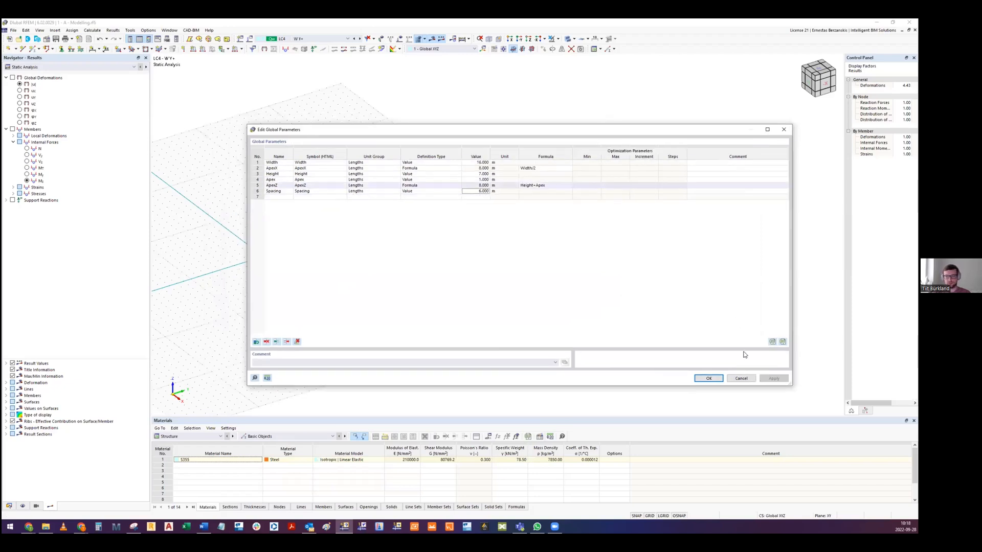
click(708, 378)
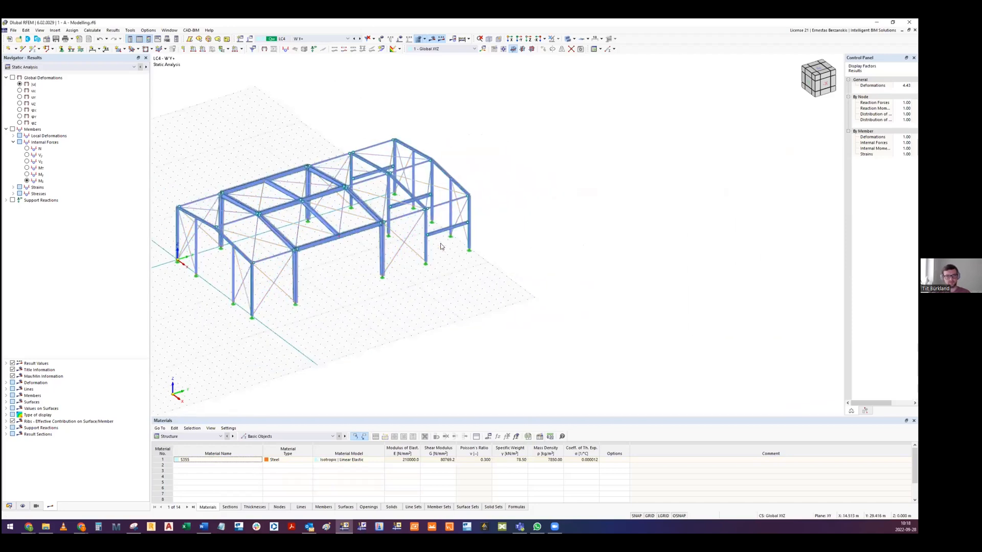
- Switch to load case LC2 - Snow and display its loads on the hall
click(320, 42)
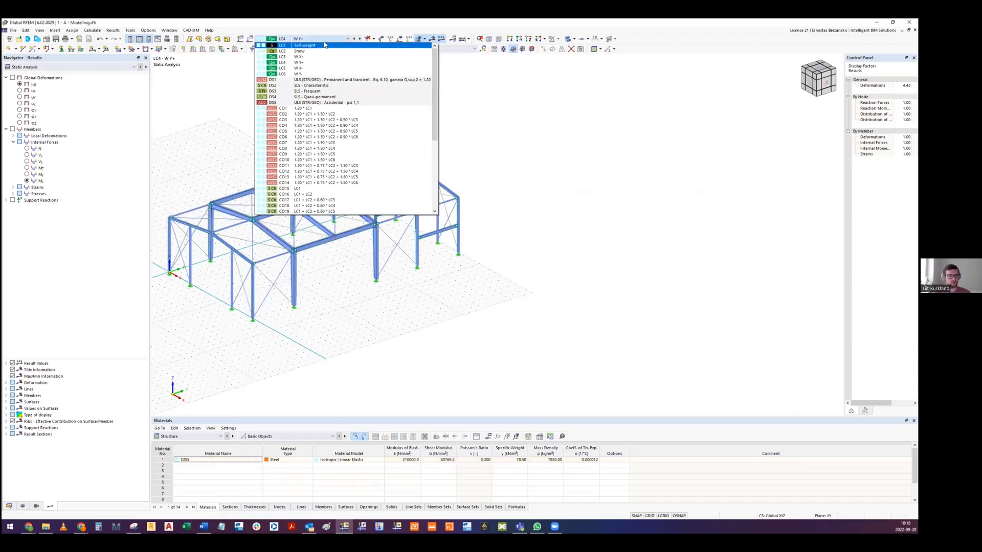
click(322, 55)
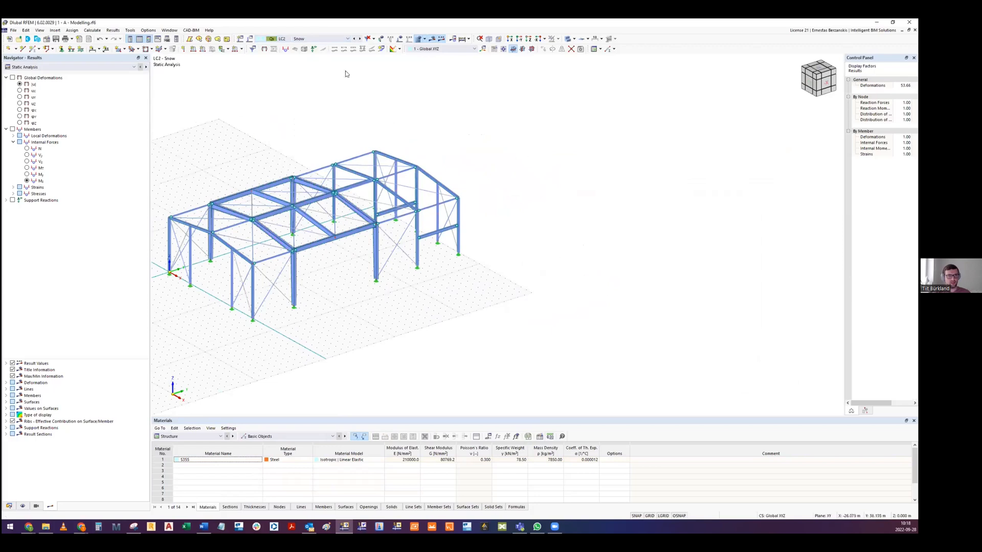
click(381, 49)
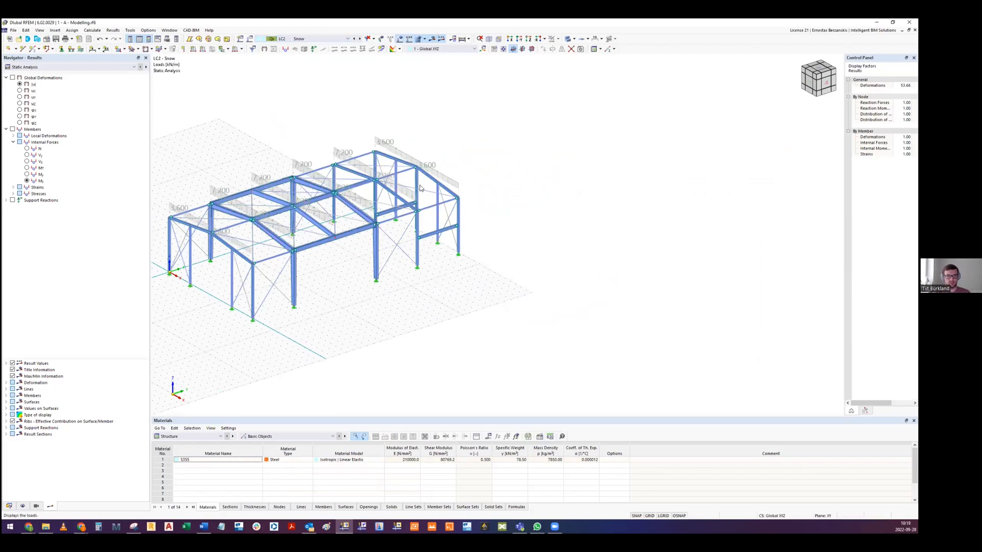
ctrl+middle_drag(420, 184, 409, 228)
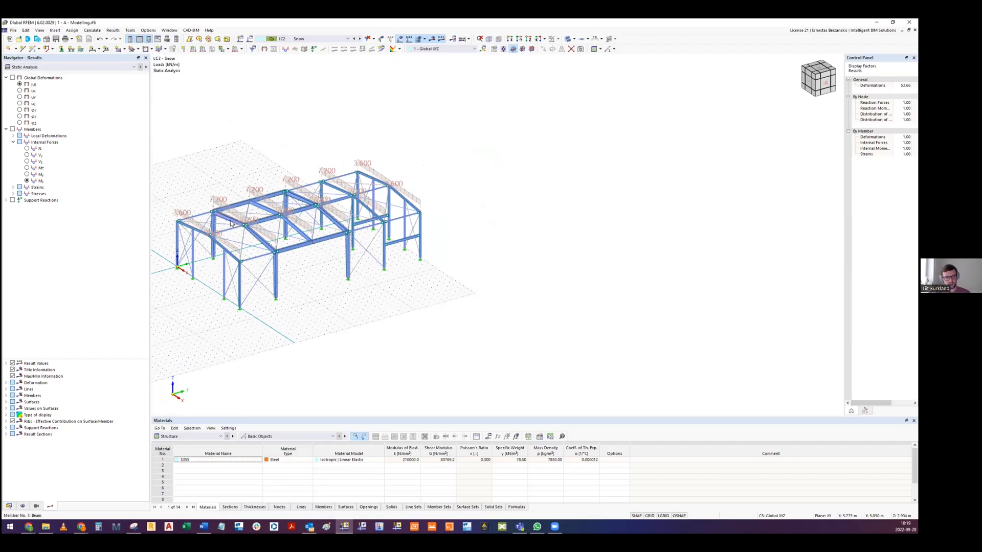
scroll(228, 221, up, 2)
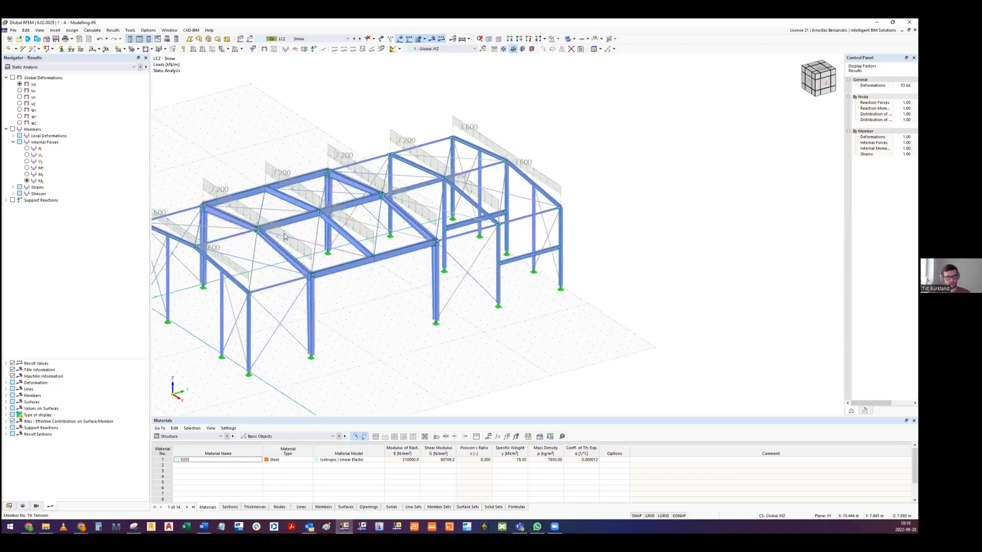
scroll(394, 210, down, 3)
middle_drag(394, 210, 402, 195)
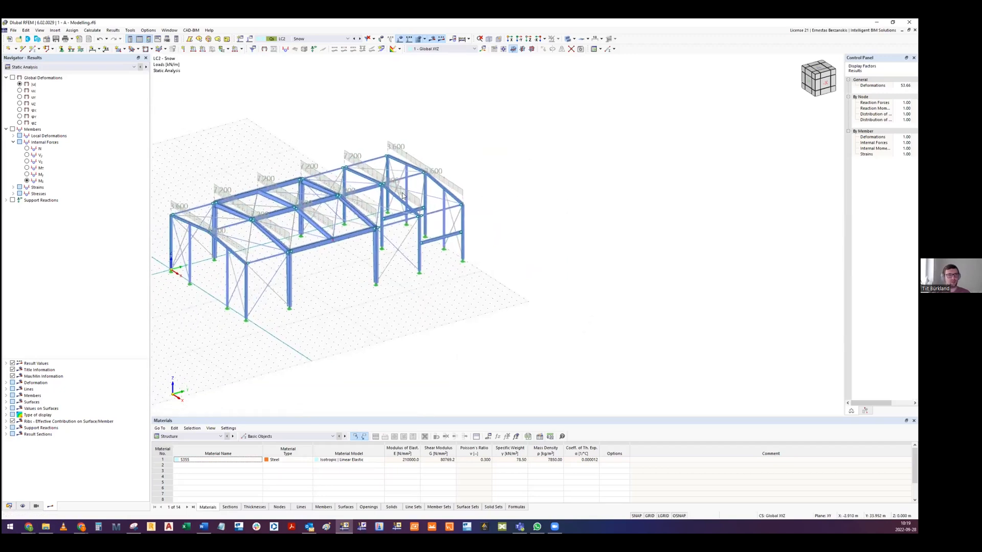
- Set the global parameters Width to 20 m, Apex to 3 m and Spacing to 8 m
click(488, 438)
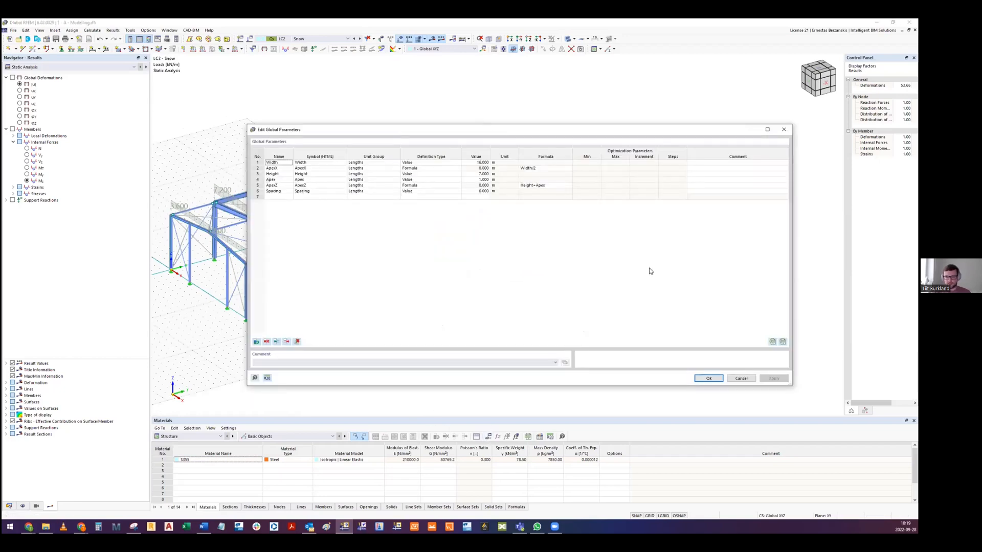
click(648, 303)
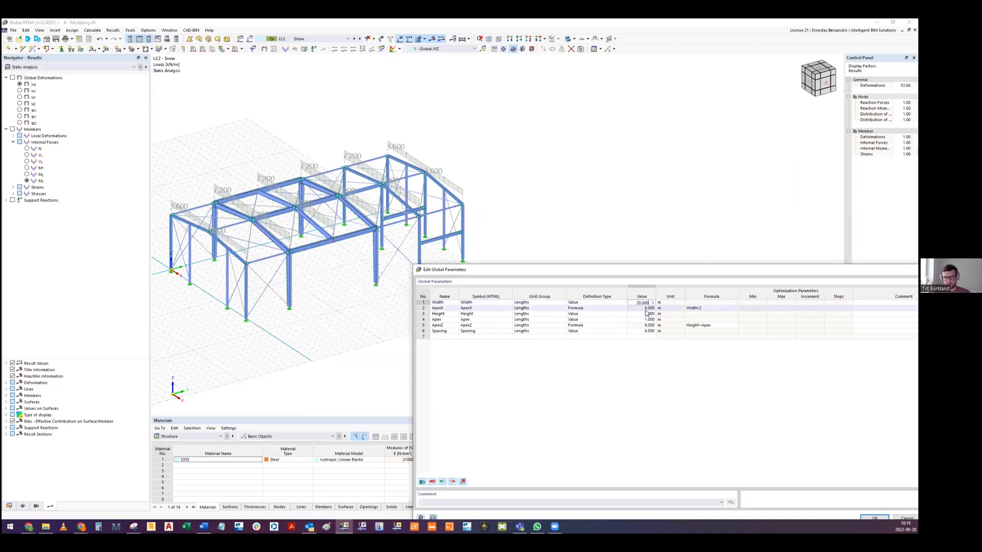
click(640, 315)
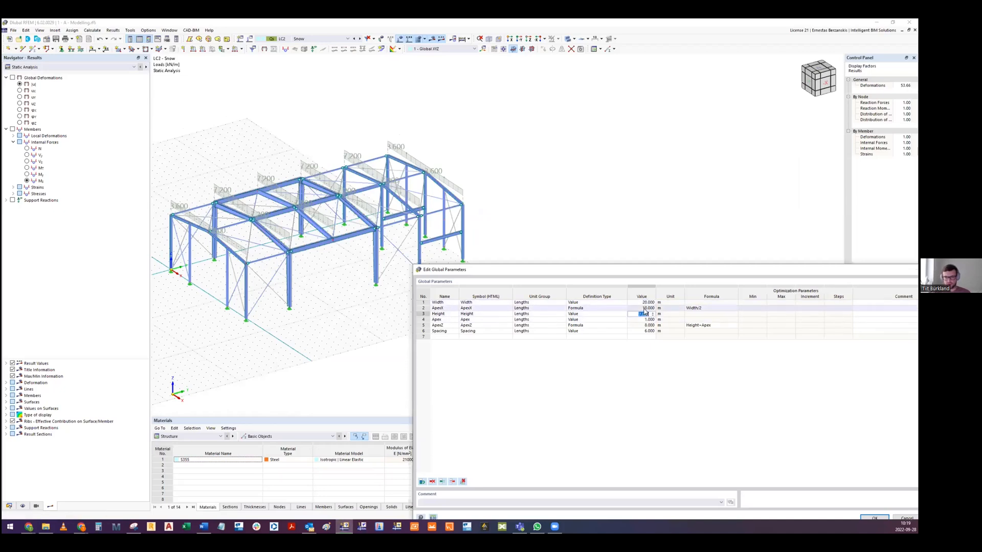
click(639, 320)
text(3.000)
click(646, 332)
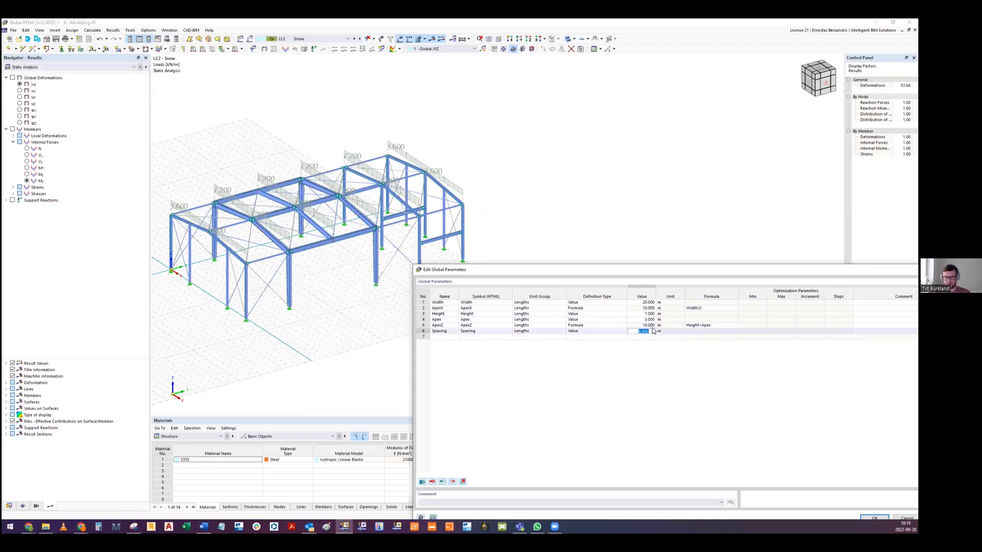
click(653, 330)
- Apply the edited global parameters, accept deleting all results and the mesh, and examine the resized hall with its snow loads
drag(667, 271, 619, 207)
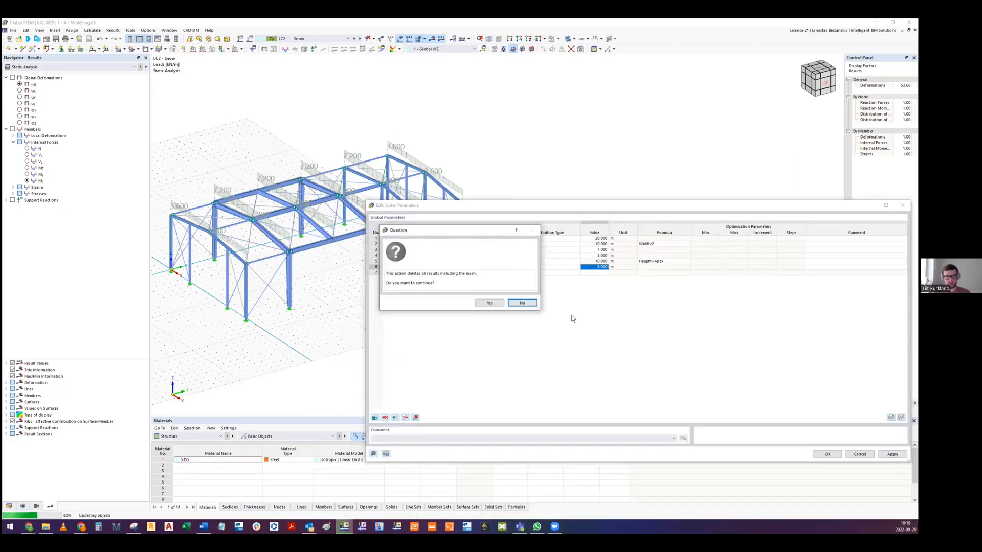
click(487, 304)
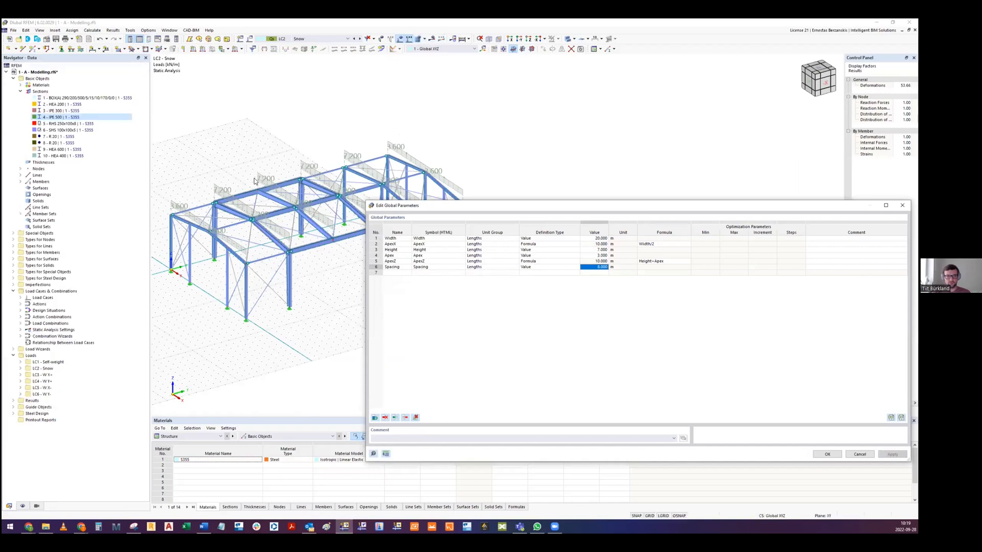
click(828, 454)
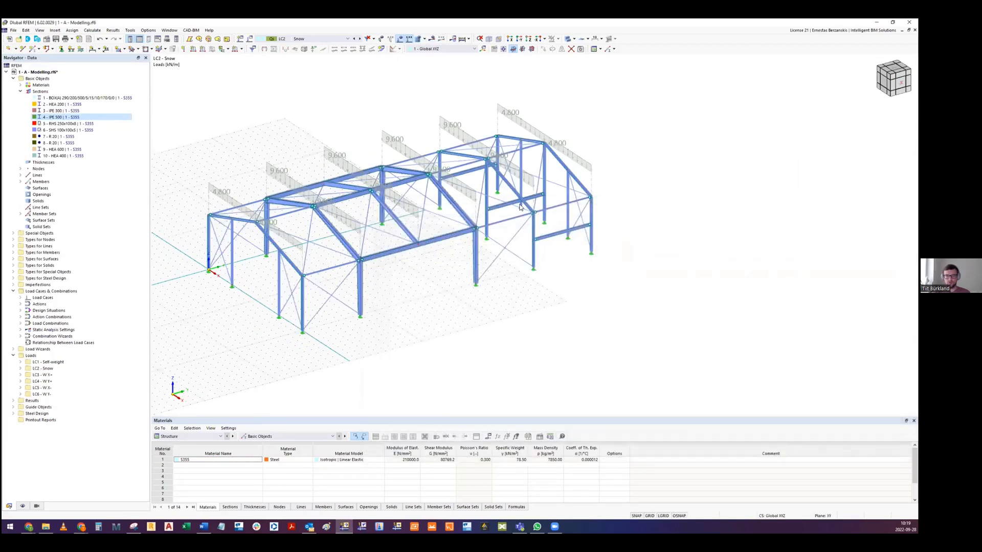
ctrl+middle_drag(522, 250, 297, 204)
scroll(303, 187, up, 2)
- Look through the unit groups available for the Width global parameter and cancel without changing anything
click(489, 437)
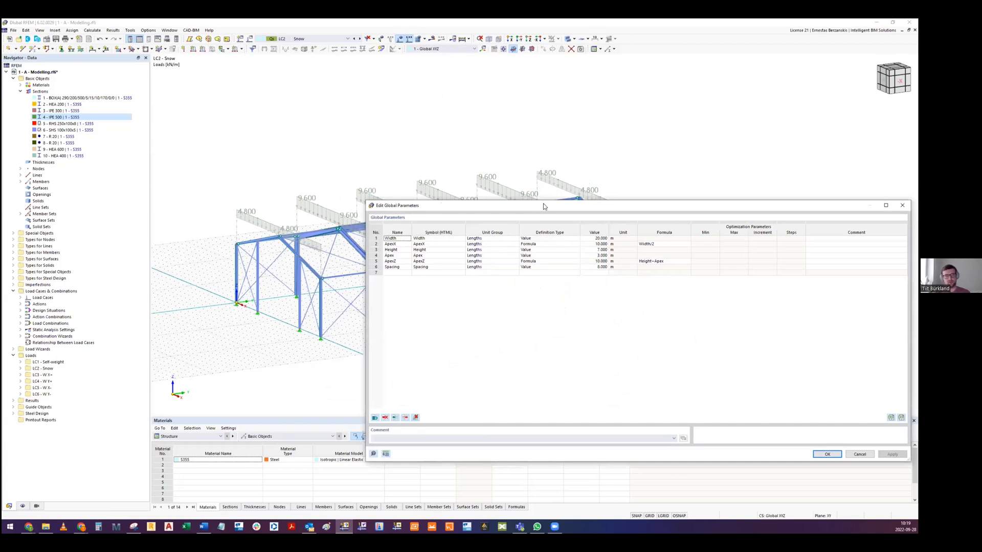
drag(544, 203, 430, 152)
click(382, 189)
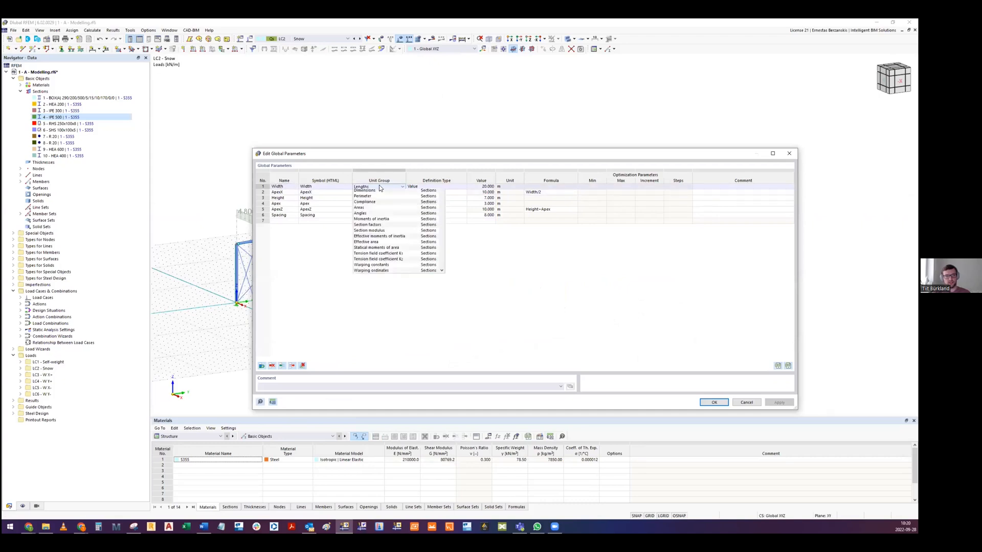
scroll(445, 215, down, 3)
scroll(443, 214, down, 2)
scroll(398, 287, down, 8)
scroll(396, 302, down, 10)
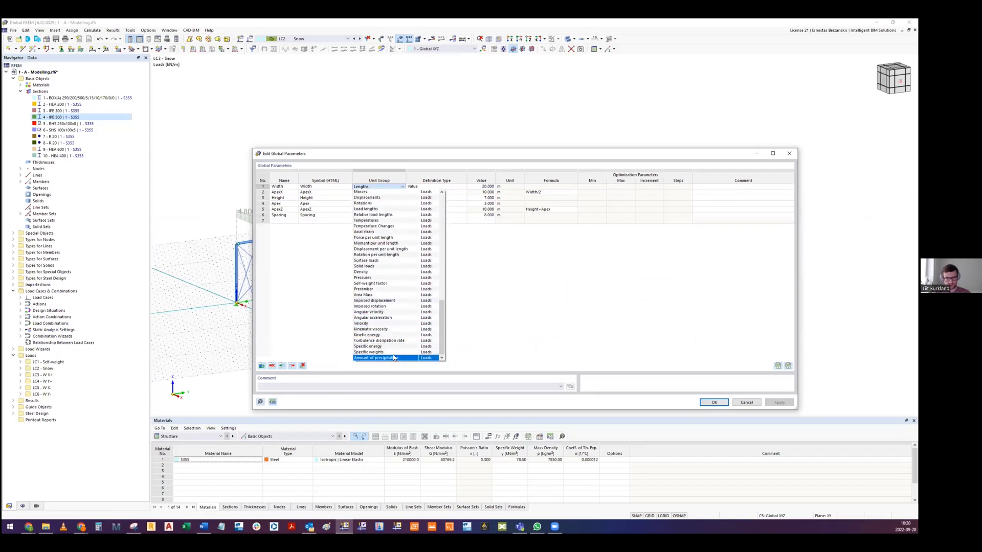
scroll(393, 302, up, 15)
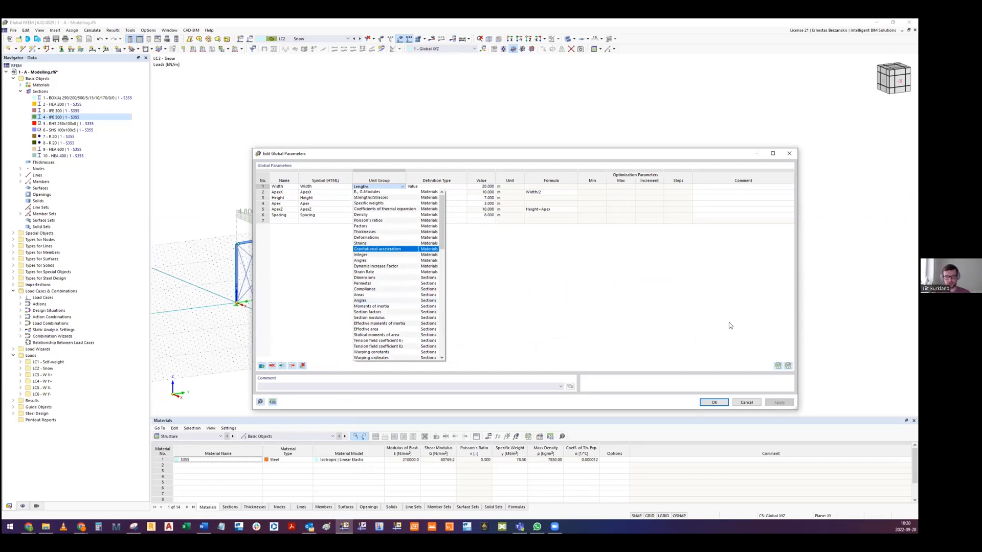
click(748, 403)
click(748, 404)
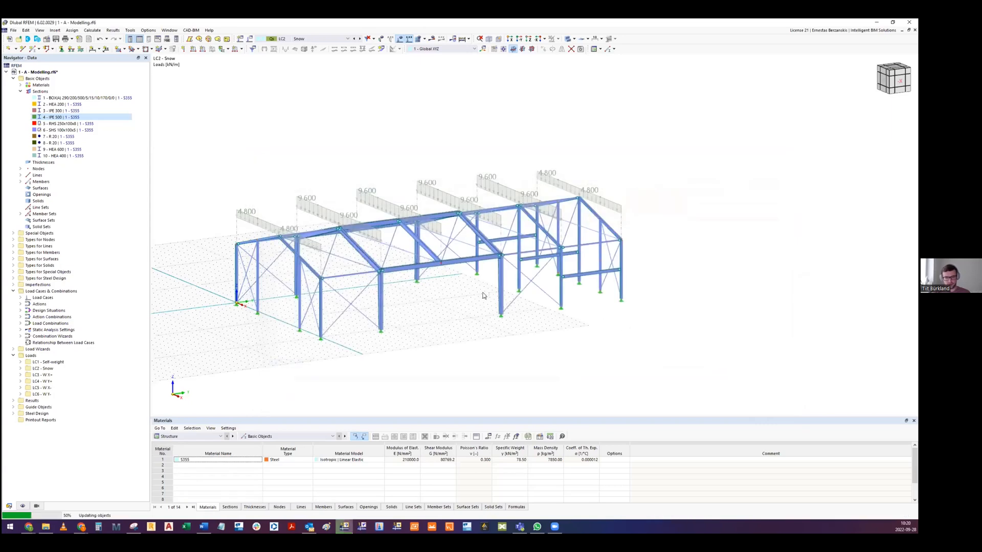
- Undo the global parameter changes to the hall and hide the snow loads
middle_drag(419, 266, 443, 273)
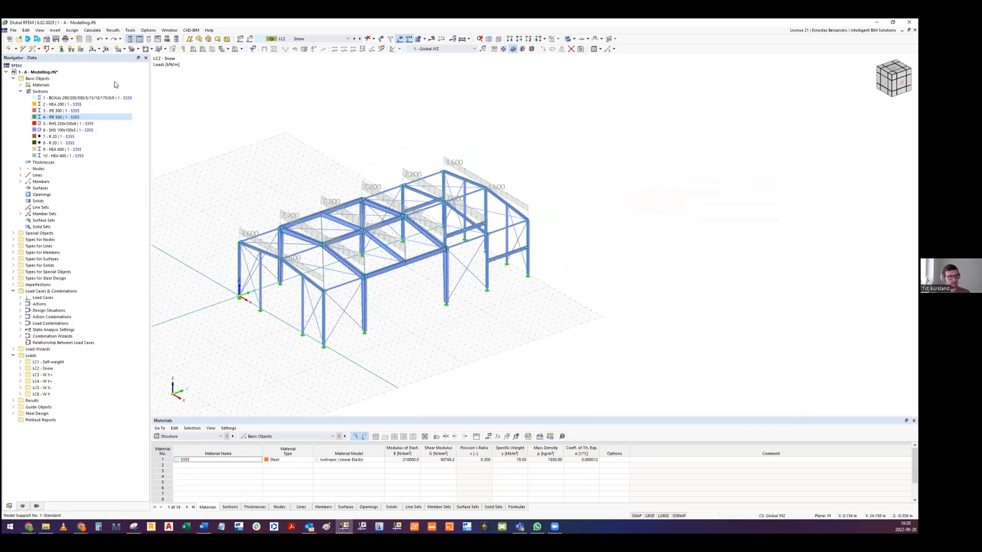
click(401, 39)
ctrl+middle_drag(410, 207, 431, 235)
scroll(431, 235, up, 5)
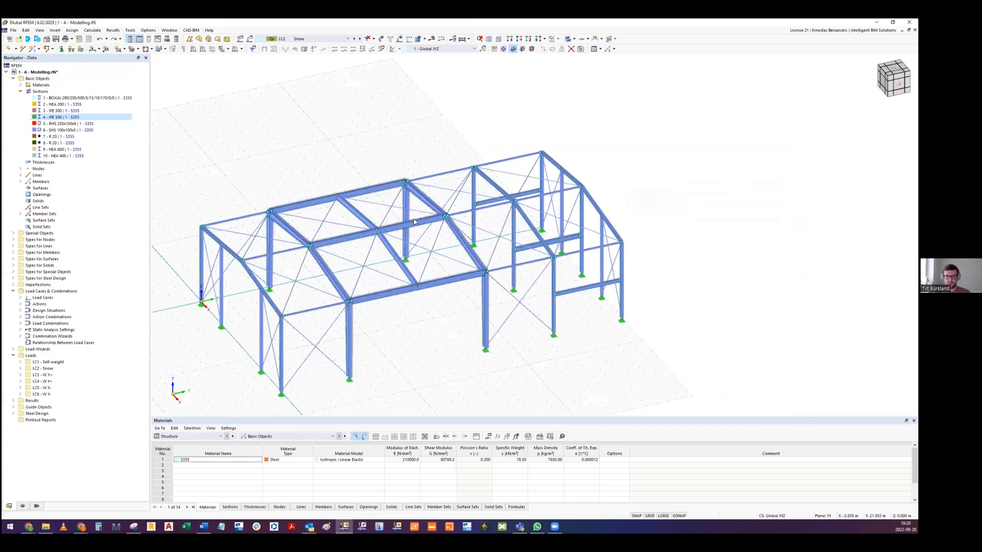
- Examine the steel hall's frames, roof beams and bracing from several angles, including a close view of a frame corner
scroll(403, 329, down, 2)
scroll(403, 329, down, 2)
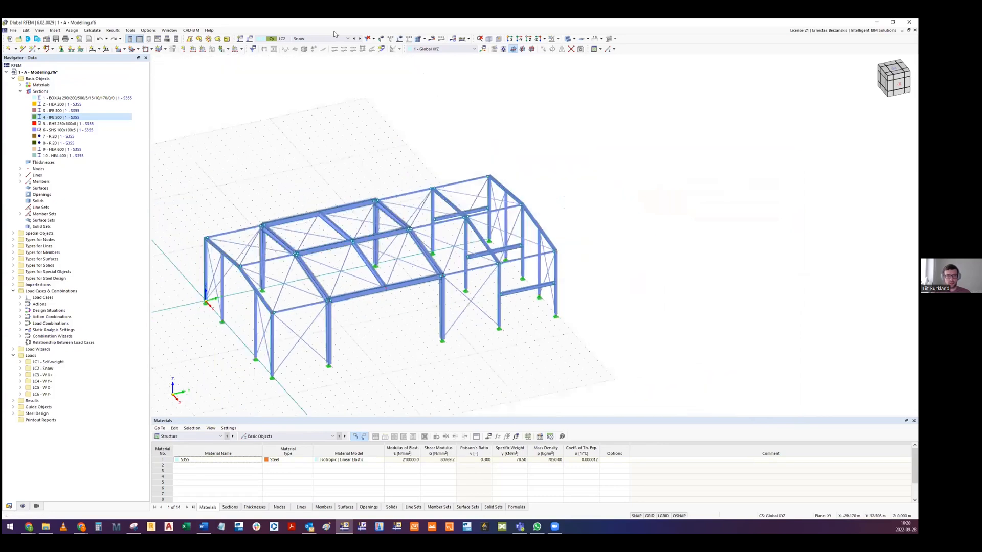
ctrl+middle_drag(392, 269, 418, 296)
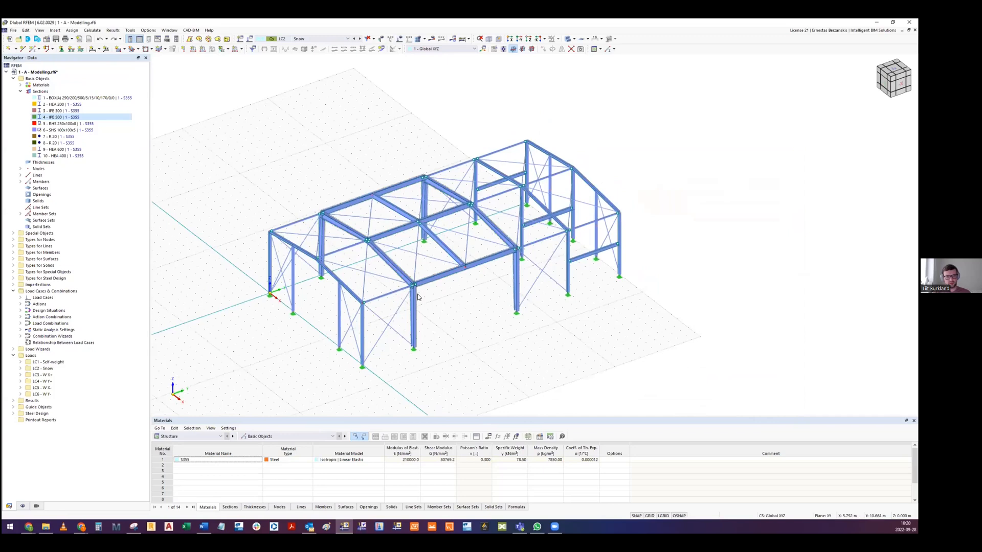
scroll(417, 291, up, 5)
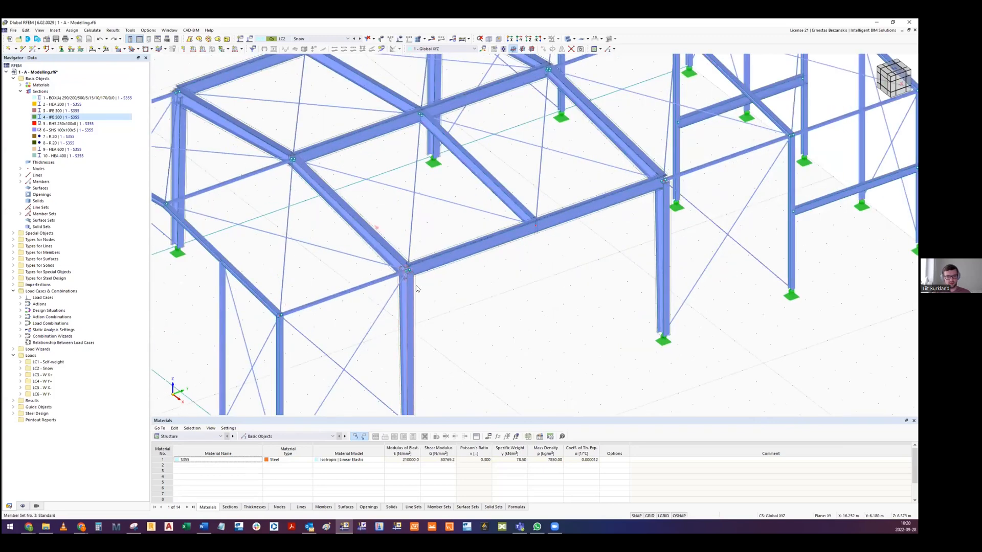
scroll(416, 289, down, 5)
scroll(435, 224, up, 2)
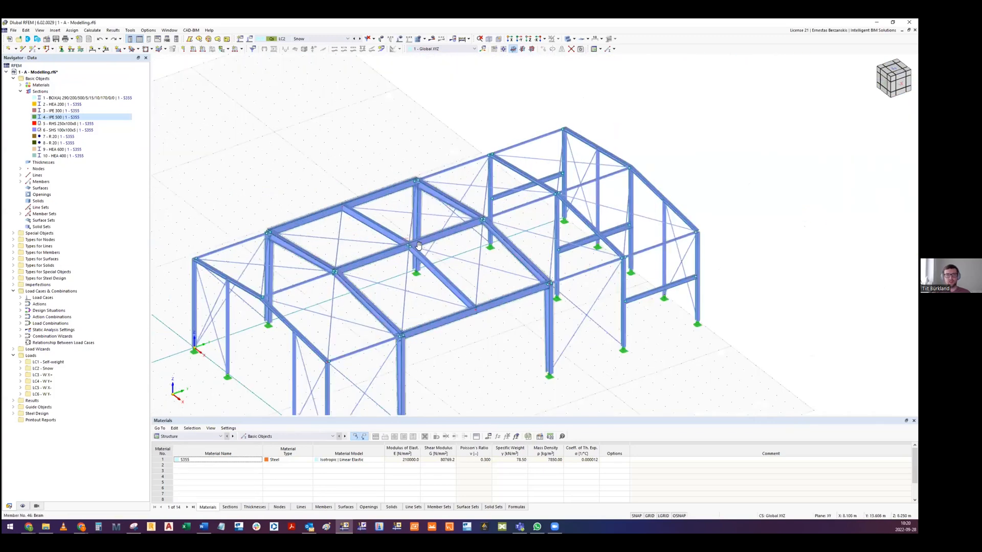
middle_drag(419, 245, 408, 255)
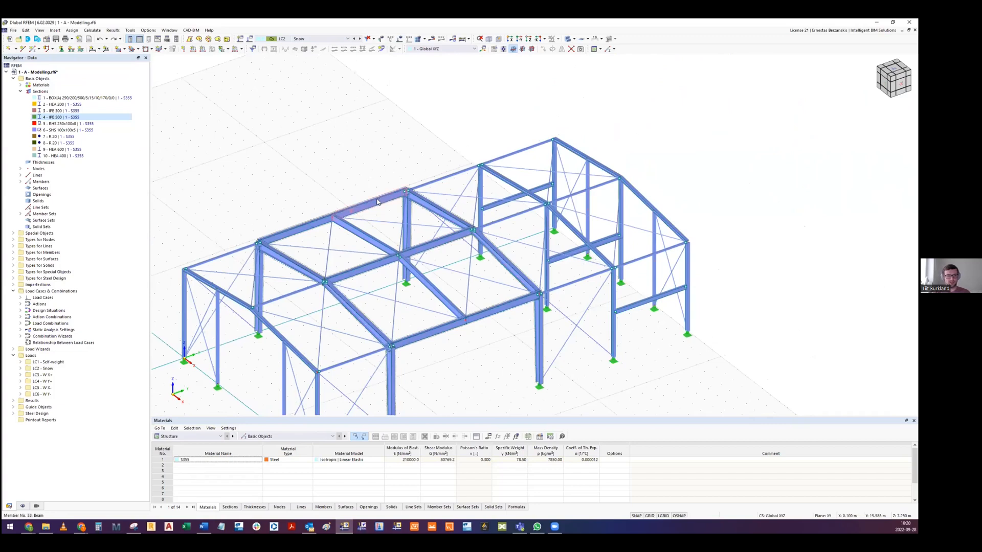
ctrl+middle_drag(438, 217, 333, 239)
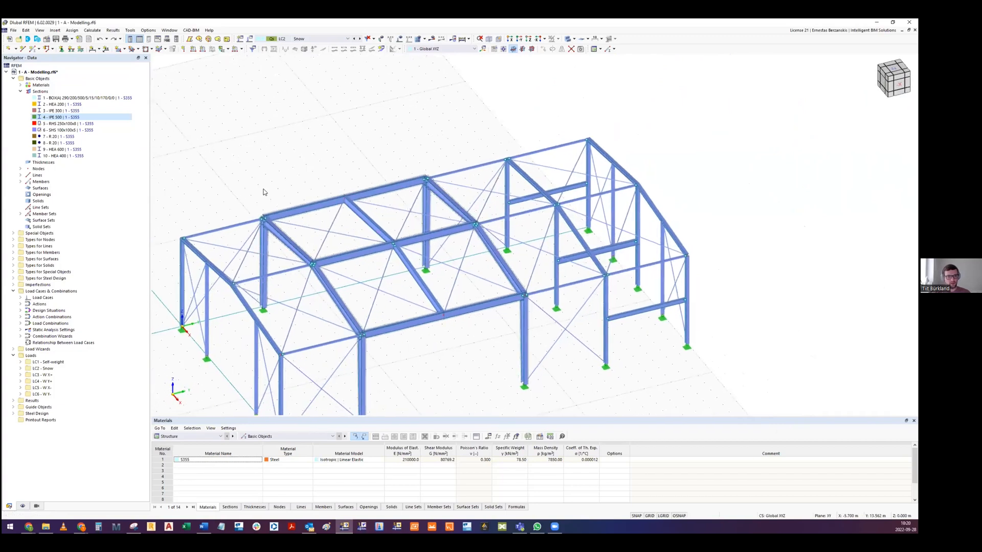
middle_drag(216, 227, 264, 201)
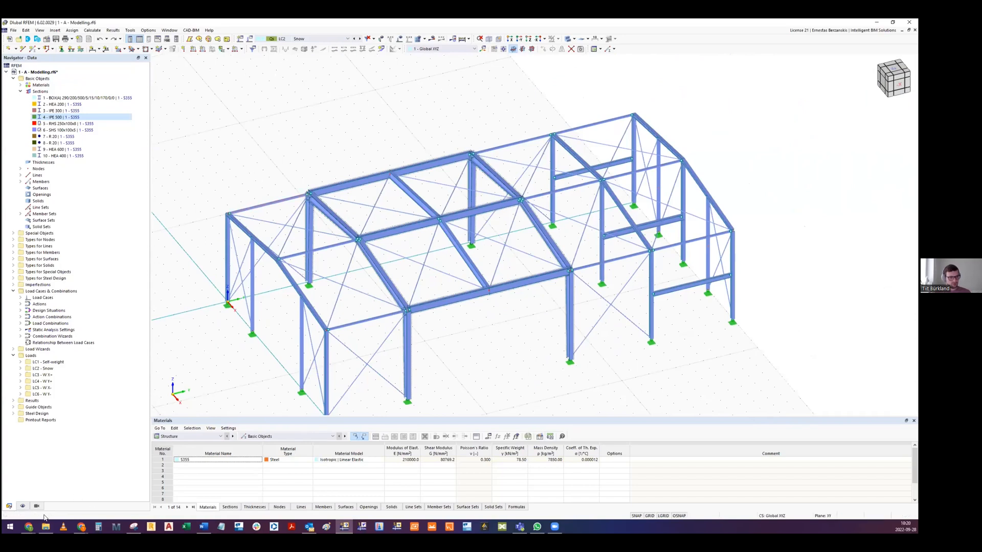
- Switch to the Google Slides presentation on steel structures and show slide 19, the Steel Design add-on's table of design methods
mouse_move(29, 527)
click(584, 493)
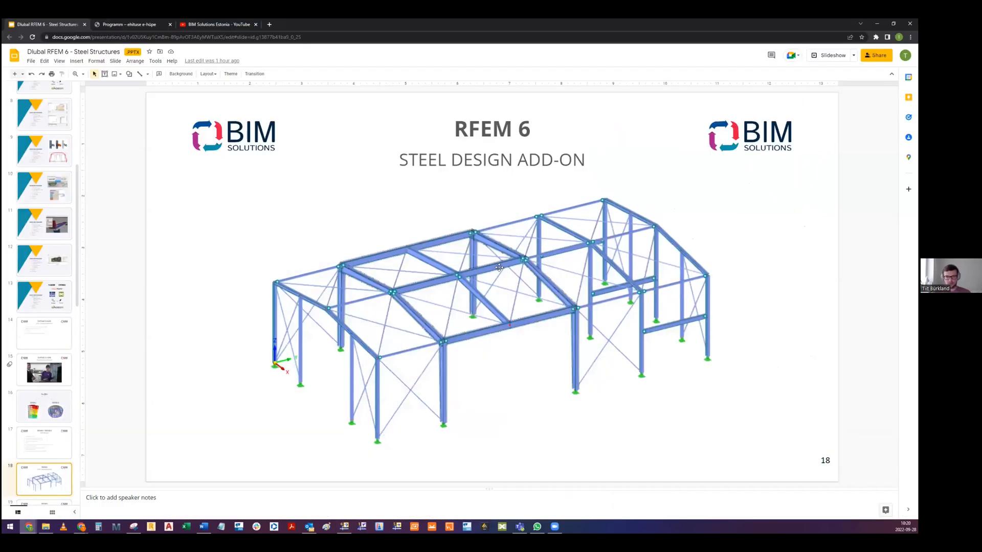
scroll(499, 268, down, 1)
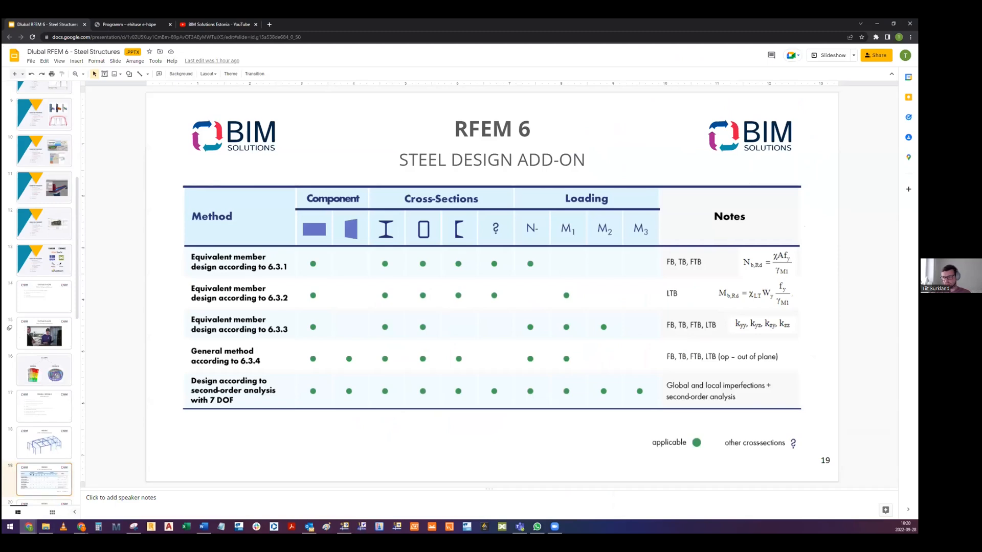
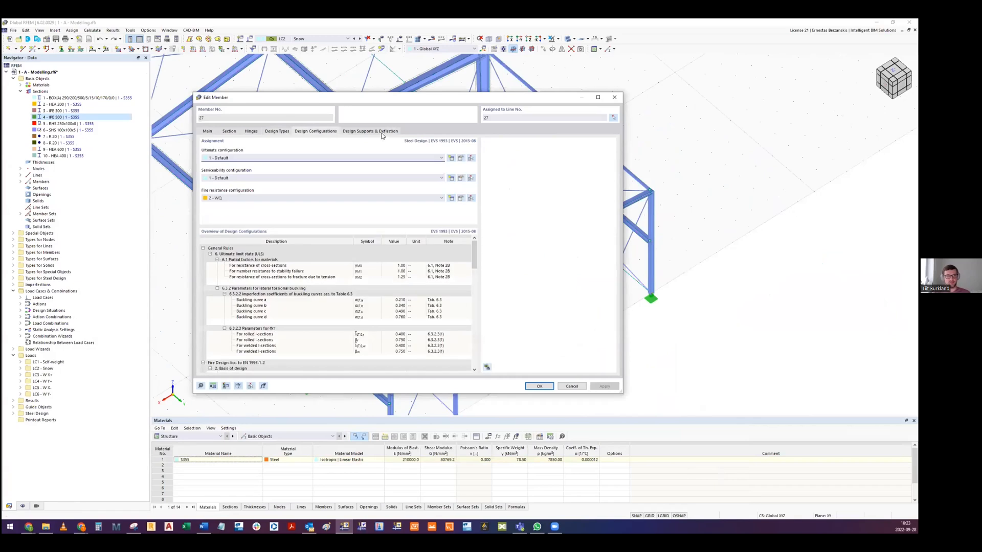
- Try assigning effective lengths 1 - Standard to member 27 in its design types
click(277, 132)
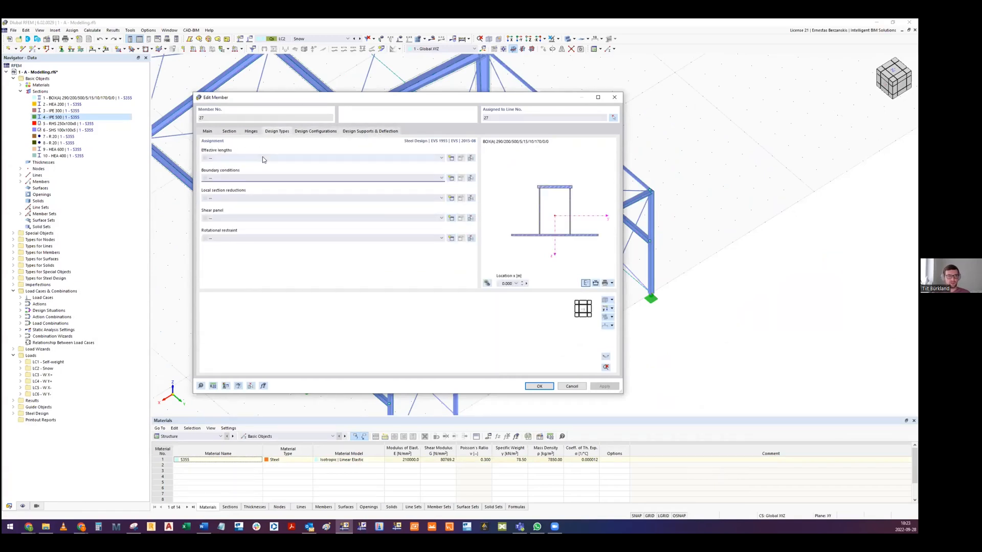
click(244, 159)
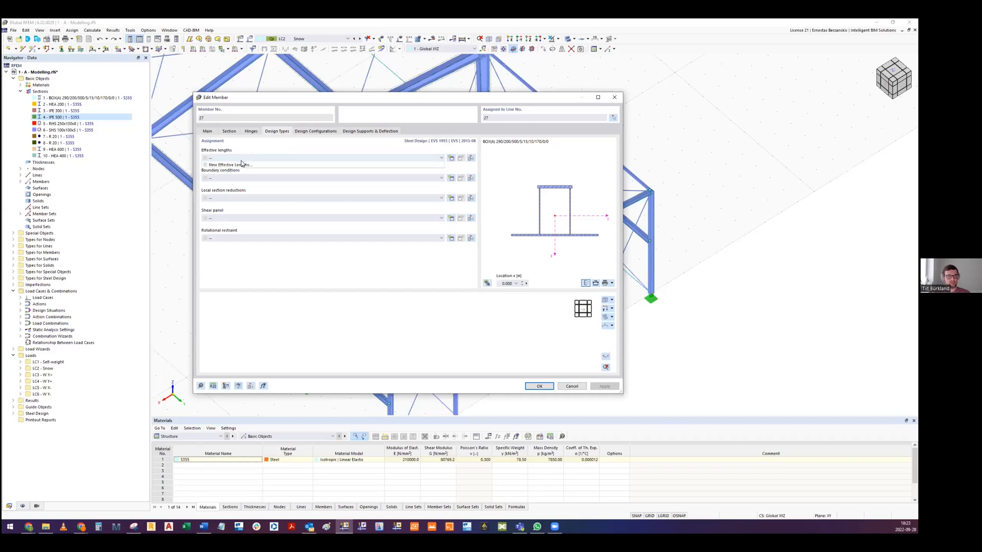
click(241, 160)
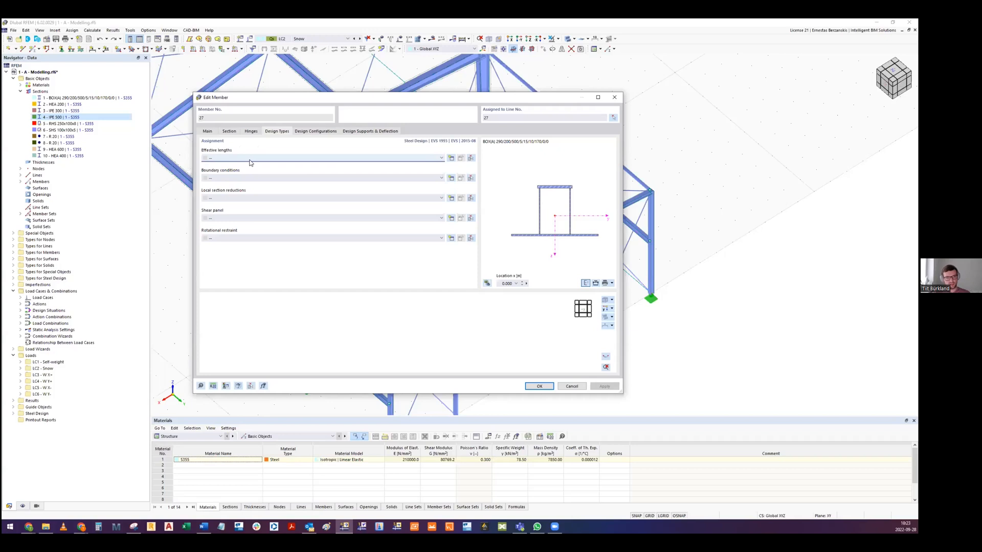
click(251, 159)
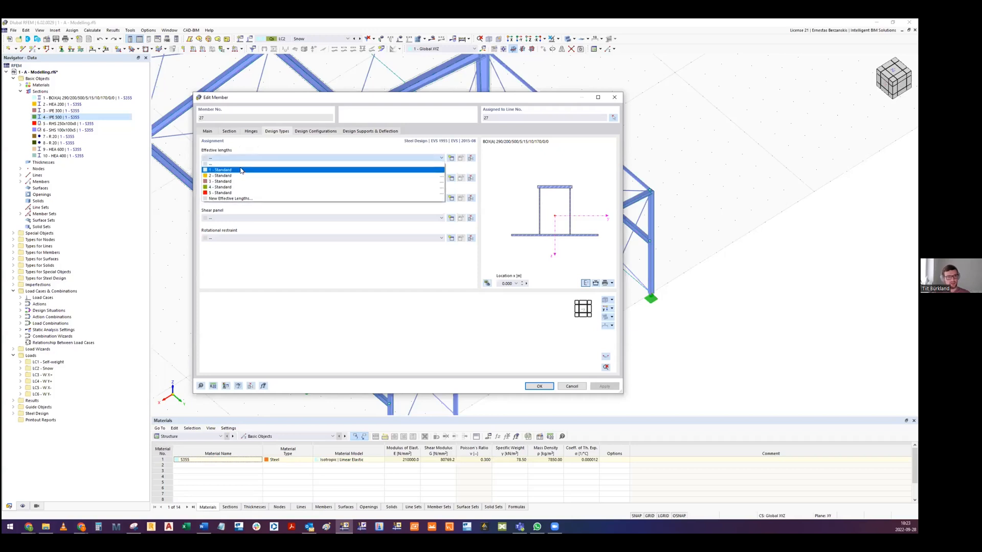
click(241, 171)
- Review the buckling options and nodal supports of effective lengths 1 - Standard and cancel editing of member 27
click(461, 158)
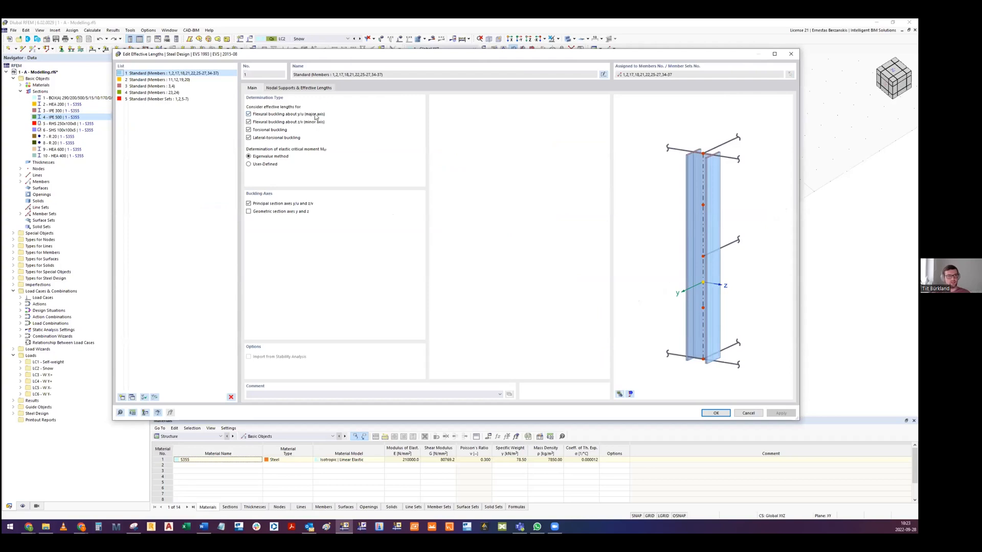
click(279, 88)
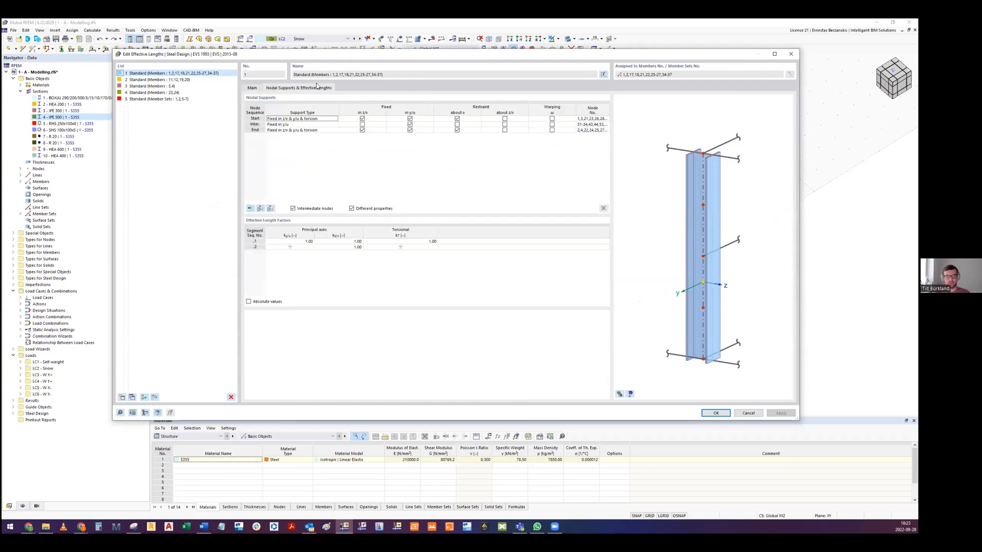
click(749, 414)
click(568, 383)
- Open the roof beam's continuous member set 45,46 for editing and show its design types
middle_drag(391, 158, 486, 218)
ctrl+middle_drag(487, 218, 537, 232)
scroll(398, 154, up, 5)
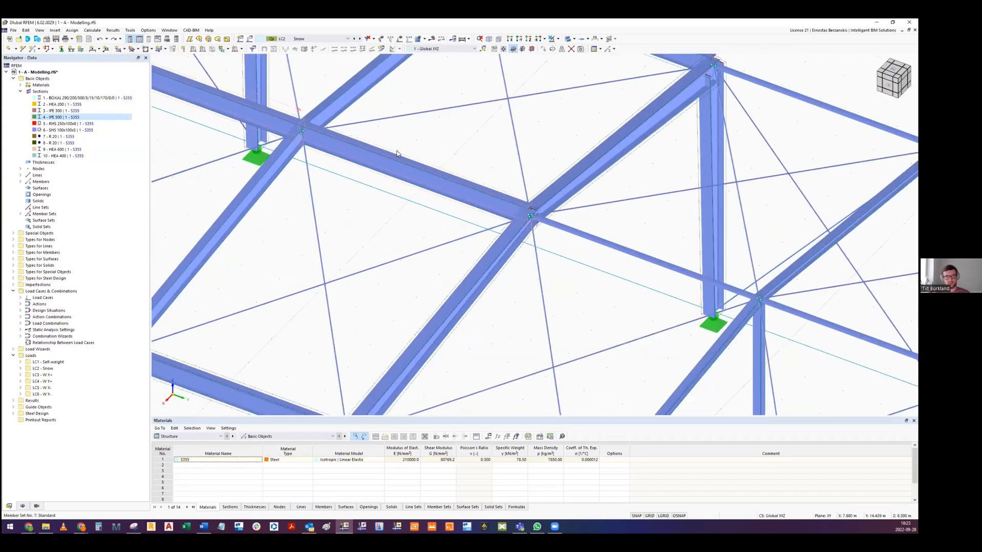
double_click(398, 154)
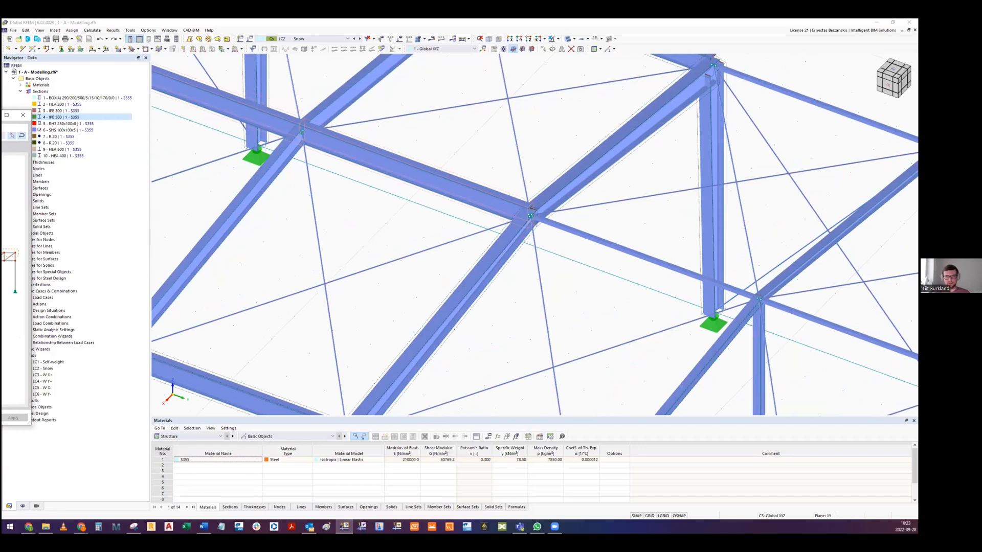
drag(2, 117, 563, 105)
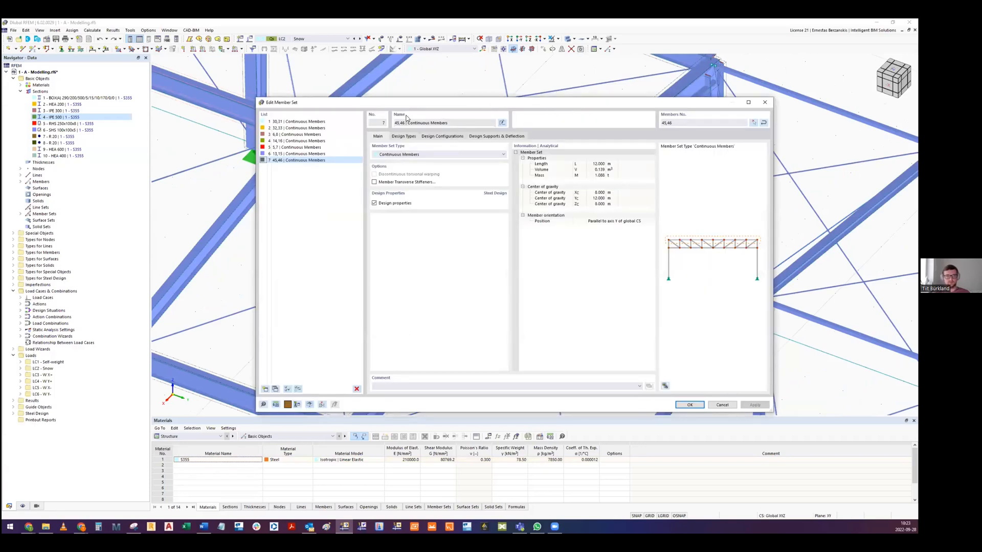
click(404, 136)
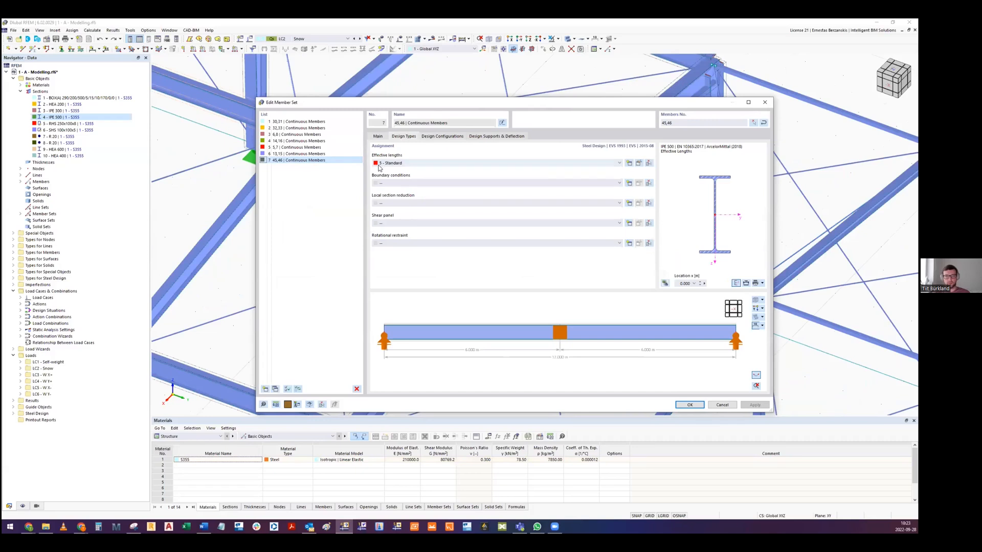
- Examine the end and intermediate nodal supports of member set 45,46 in the 3D preview from several angles and distances
mouse_move(578, 336)
middle_down()
mouse_move(447, 325)
mouse_move(563, 322)
mouse_move(569, 335)
middle_up()
scroll(570, 335, up, 2)
middle_drag(658, 366, 561, 341)
scroll(540, 333, up, 3)
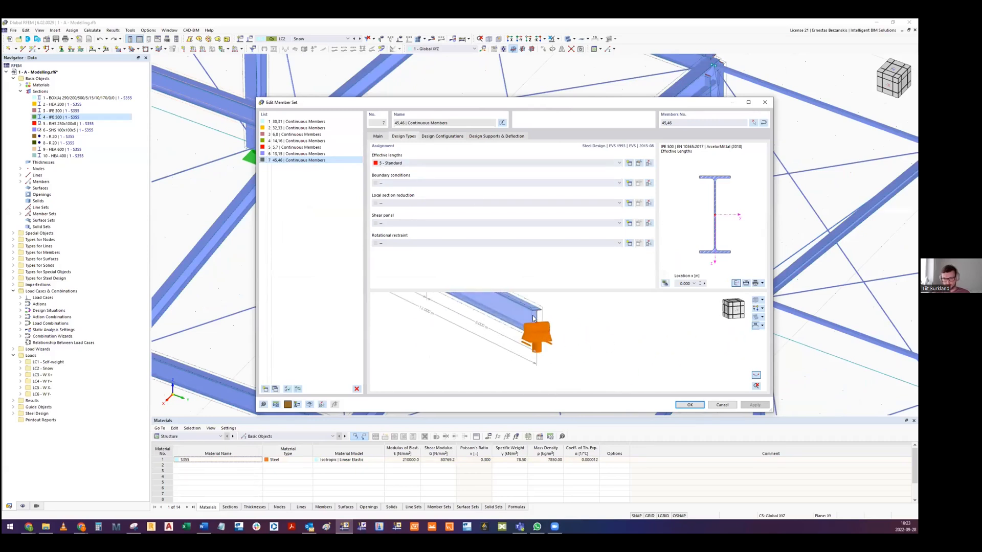
scroll(542, 330, down, 3)
scroll(539, 330, up, 3)
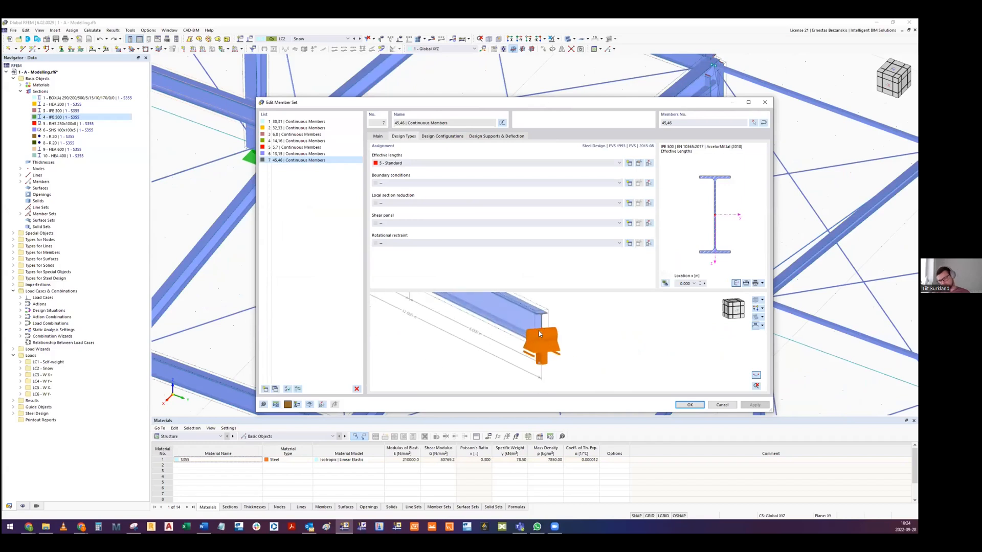
middle_drag(515, 296, 570, 324)
scroll(608, 359, down, 2)
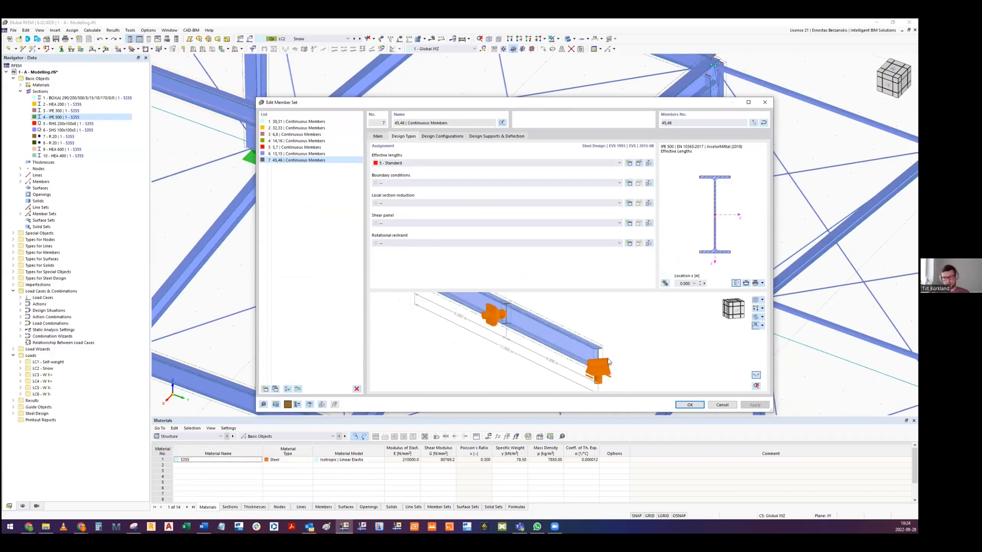
scroll(509, 328, up, 3)
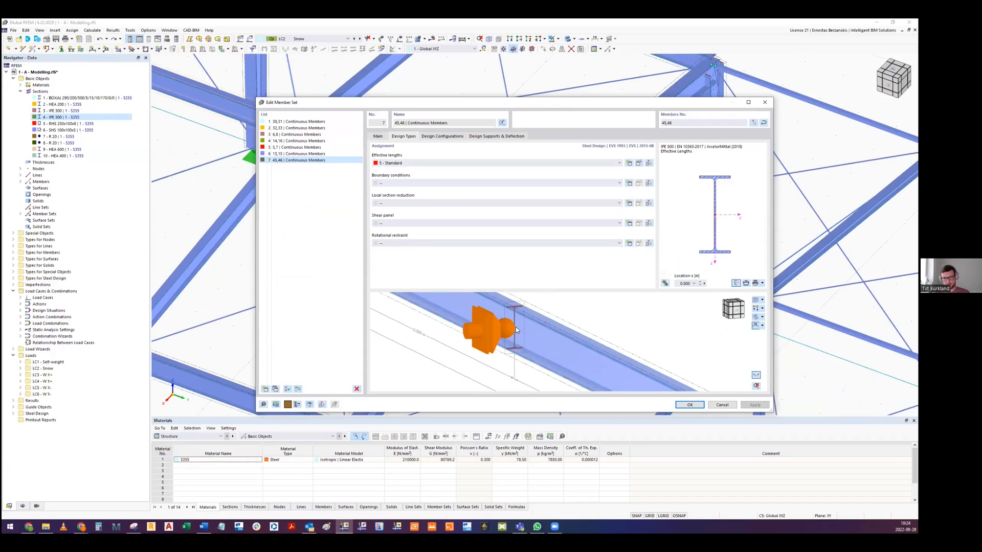
scroll(520, 327, down, 2)
scroll(519, 330, up, 1)
scroll(517, 321, down, 2)
scroll(480, 320, up, 2)
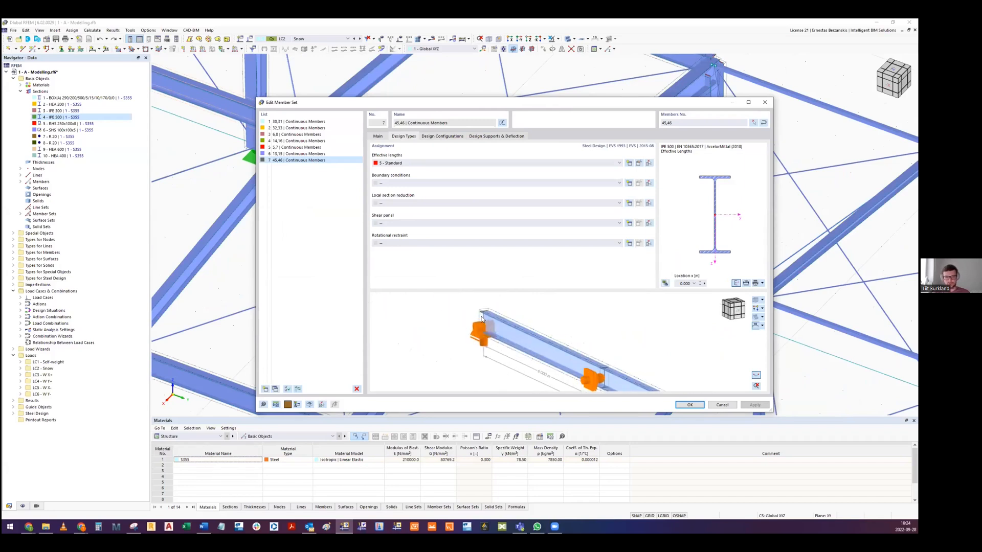
scroll(480, 319, down, 2)
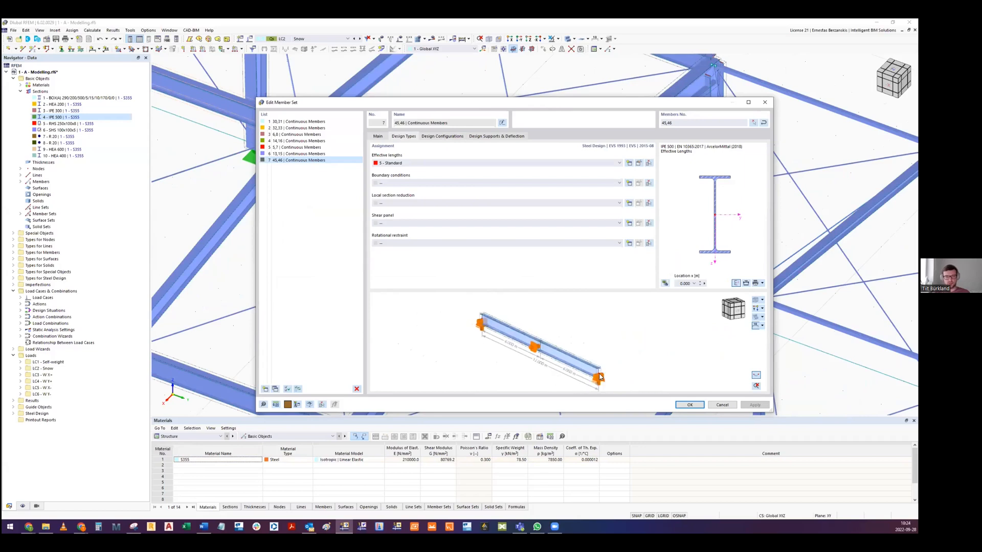
middle_drag(599, 374, 577, 367)
- Review the nodal supports and effective length factors of effective lengths 5 - Standard, examine its assigned member sets in the model preview, and cancel
click(639, 163)
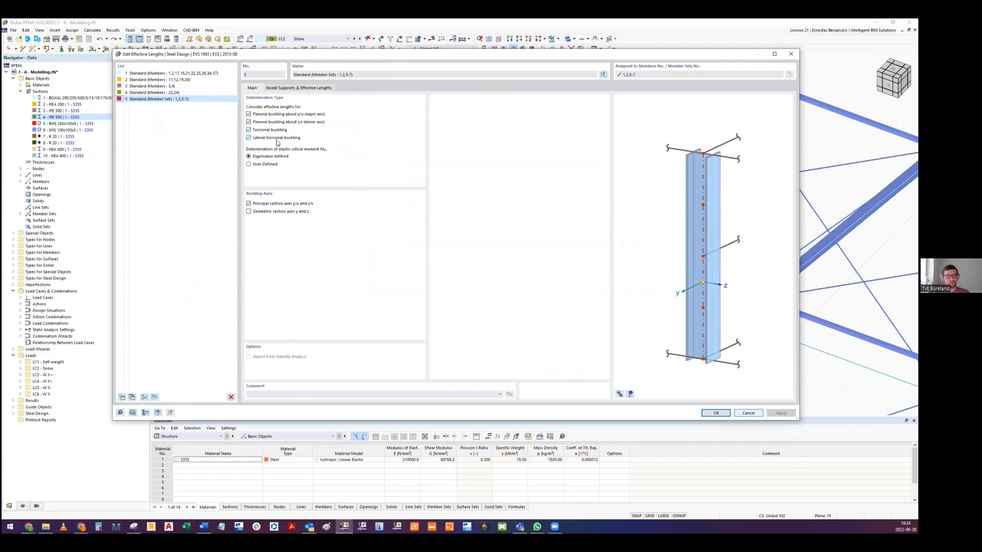
click(284, 87)
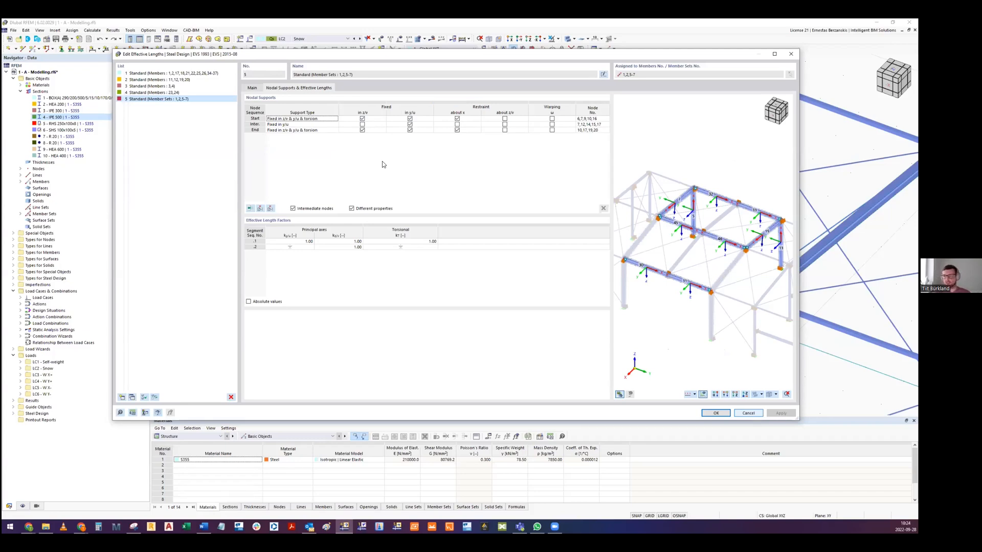
scroll(719, 238, down, 2)
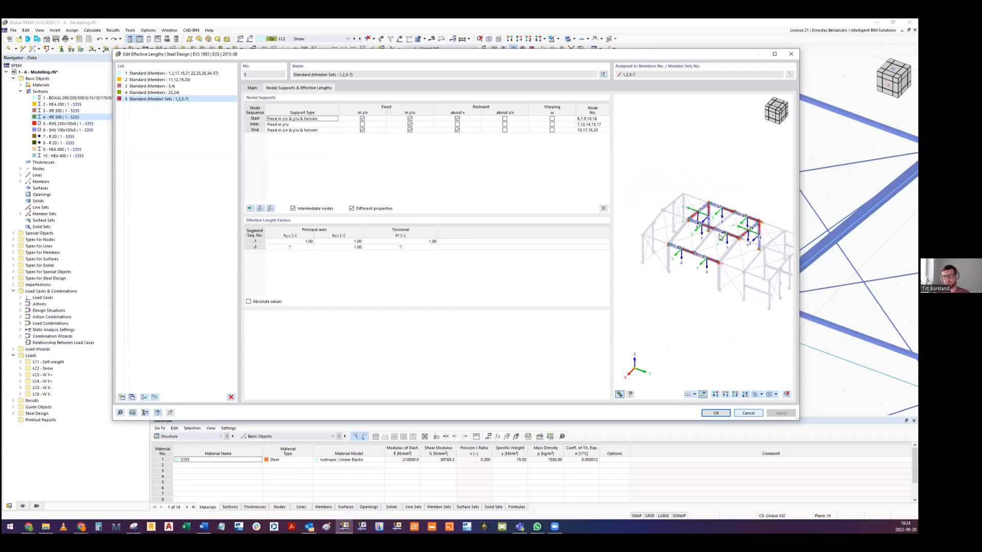
scroll(753, 231, up, 1)
scroll(710, 271, up, 1)
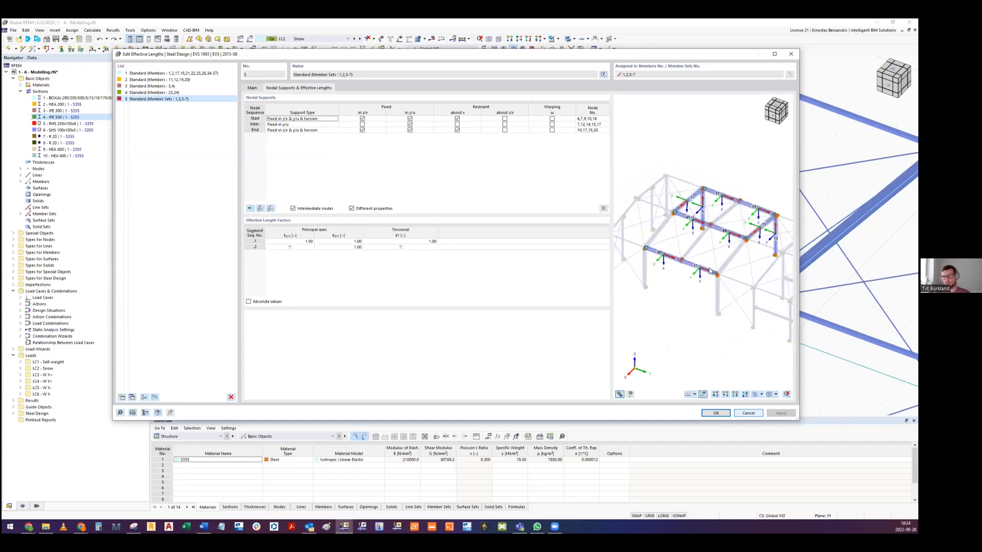
scroll(739, 244, up, 1)
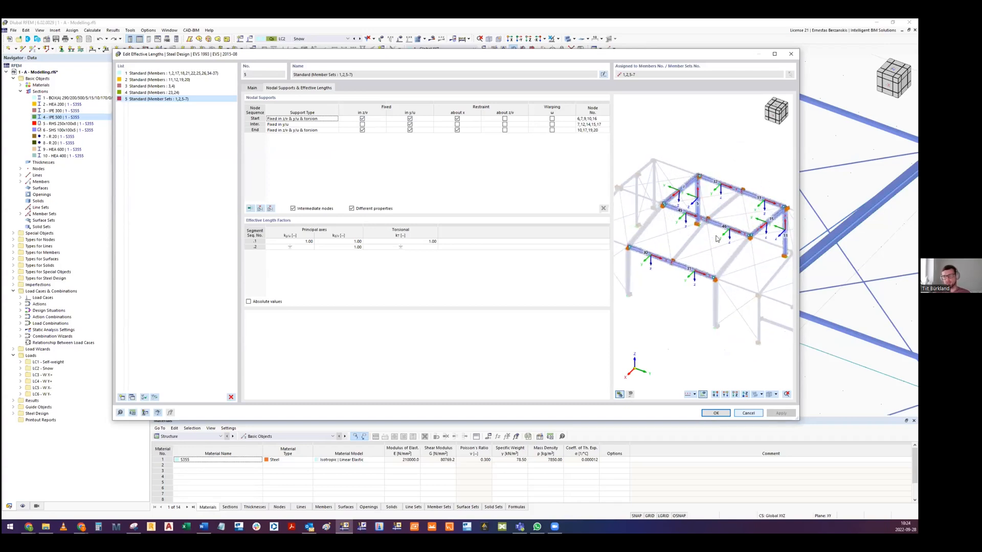
scroll(716, 239, up, 2)
scroll(692, 223, down, 3)
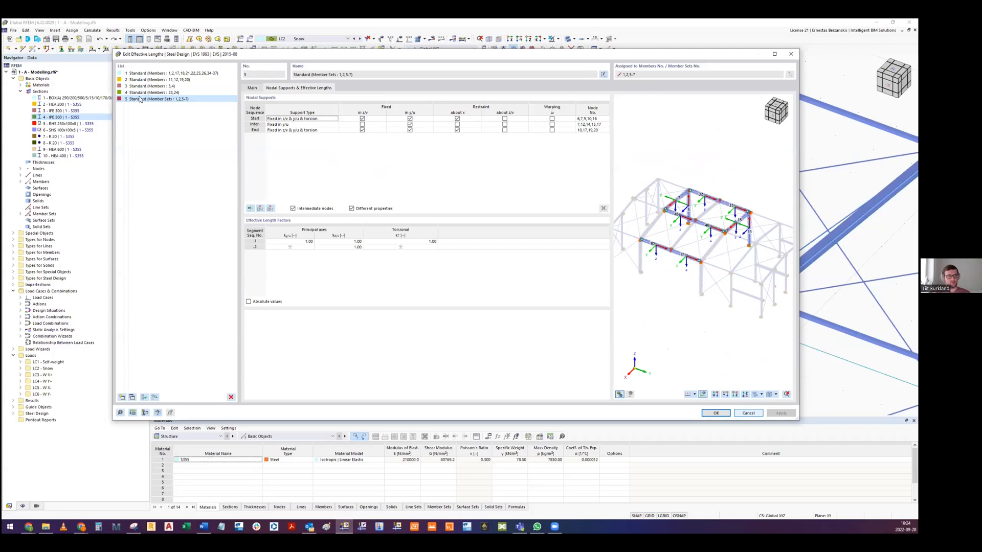
scroll(726, 228, up, 5)
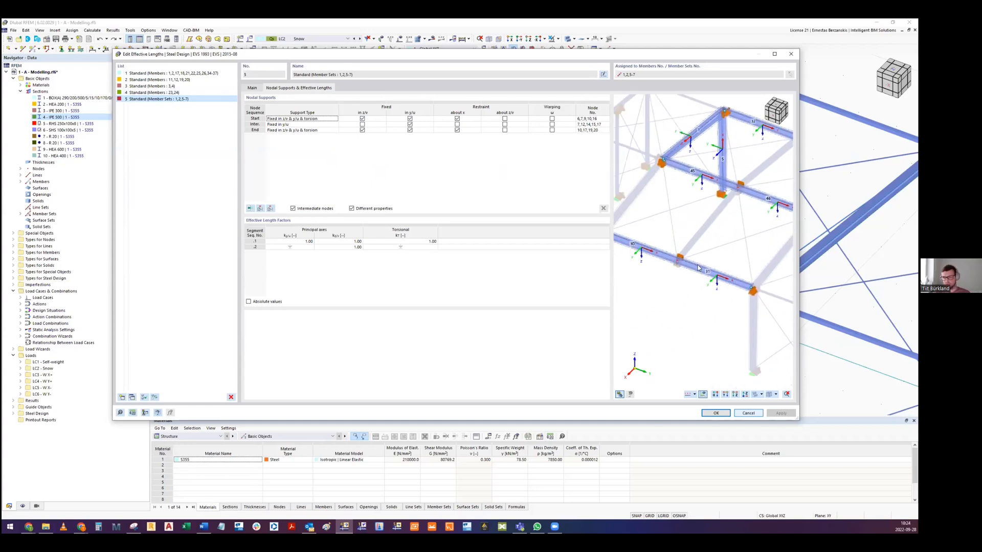
scroll(660, 247, down, 5)
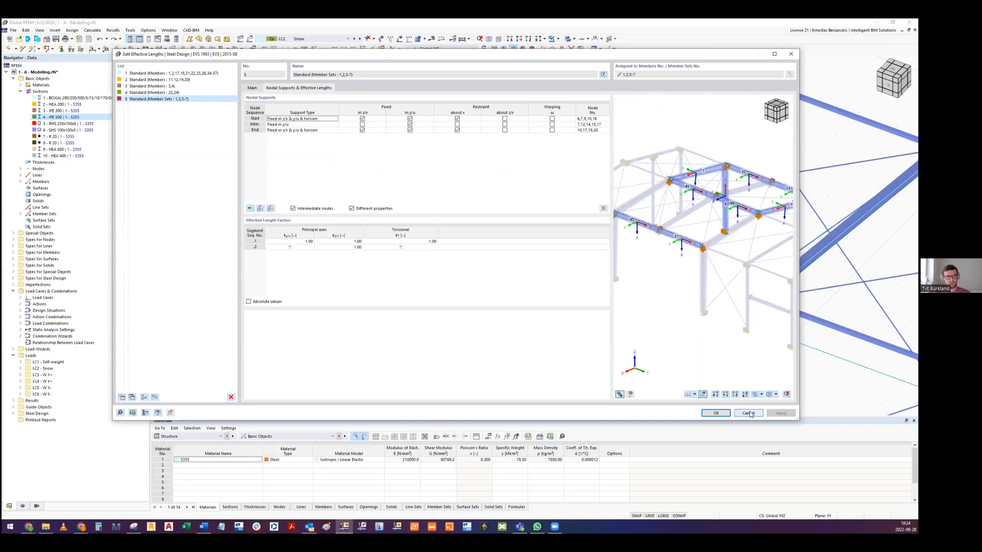
click(749, 413)
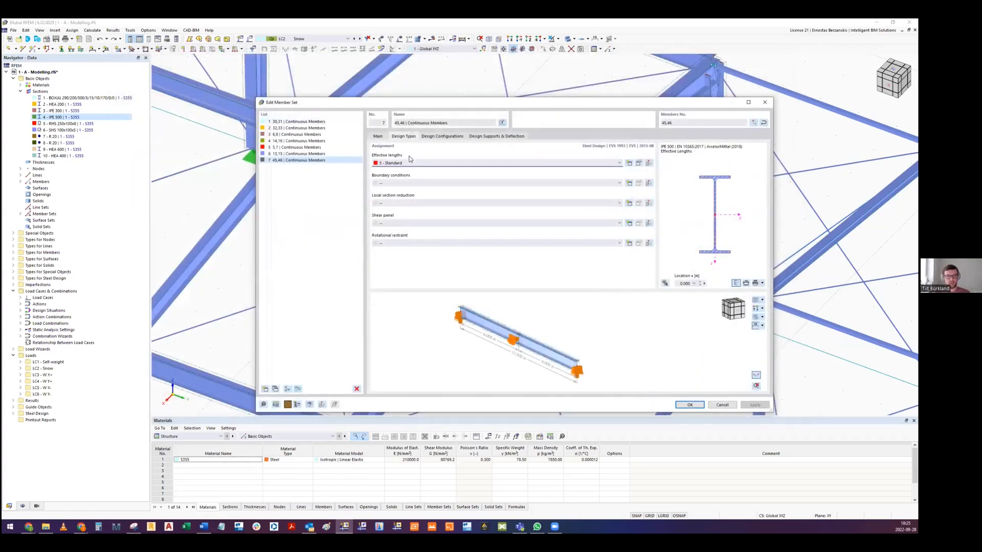
- Look through the effective lengths available for the member set and switch to Google Slides to show the design methods table
click(386, 164)
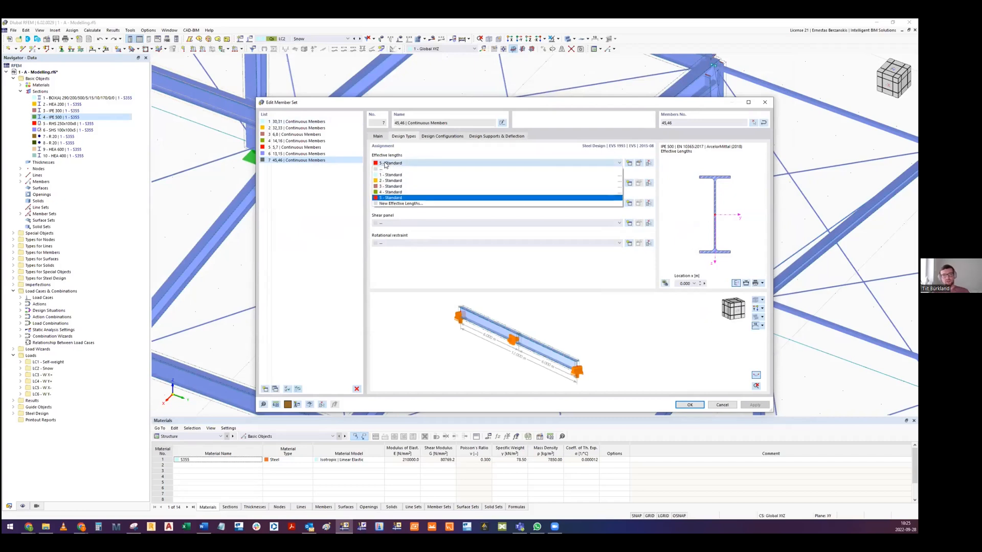
click(386, 165)
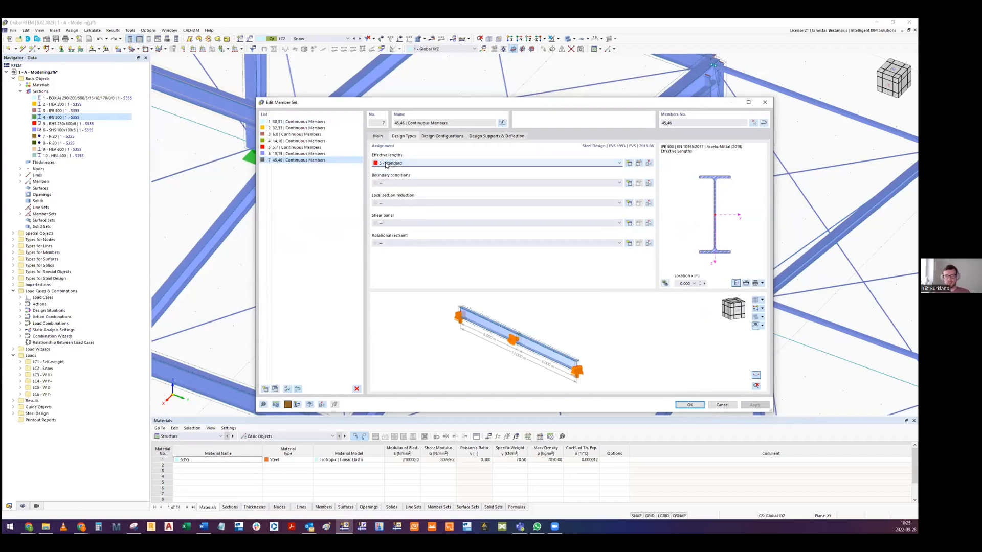
click(29, 527)
click(581, 498)
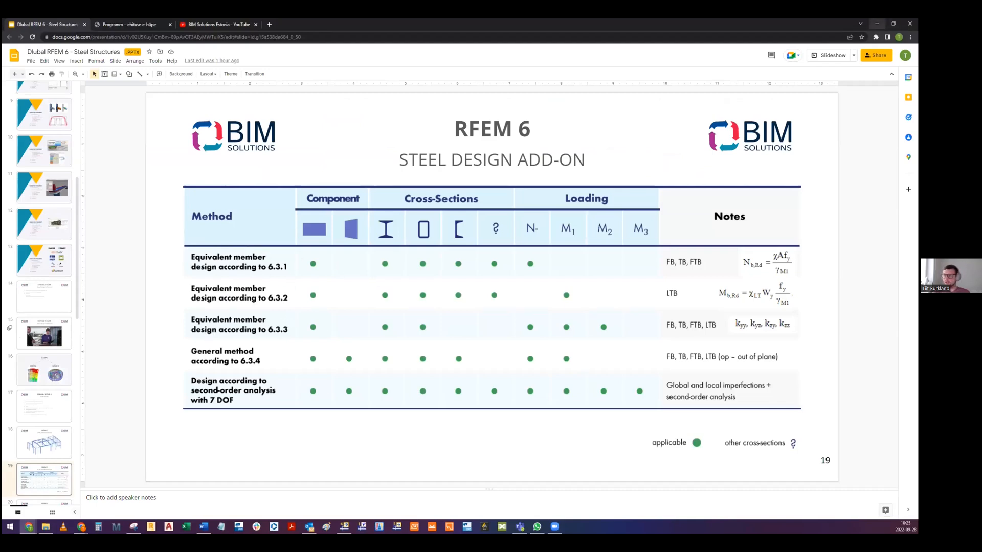
- Switch back to RFEM and look through the ultimate configurations available in member set 45,46's design configurations
key(alt+Tab)
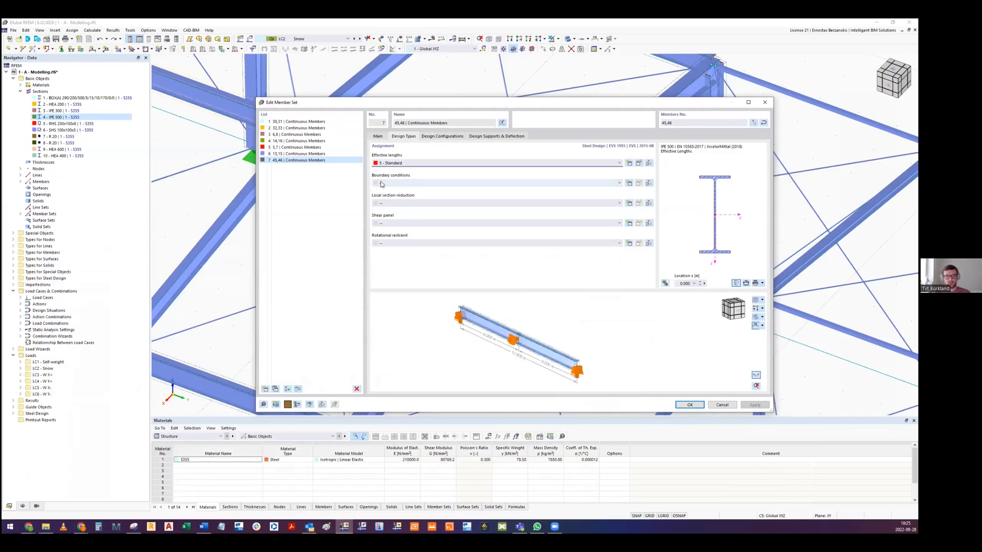
click(431, 136)
drag(424, 106, 392, 104)
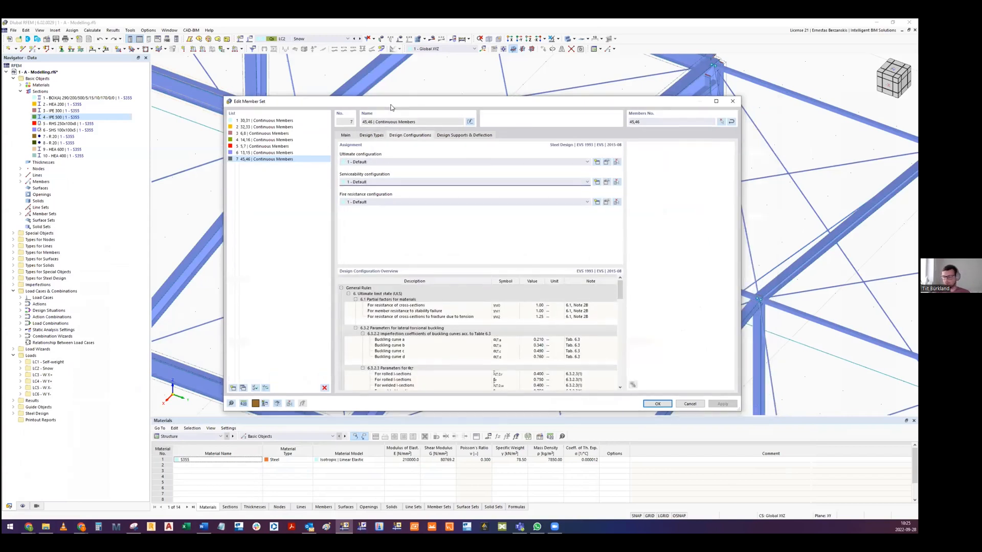
click(365, 162)
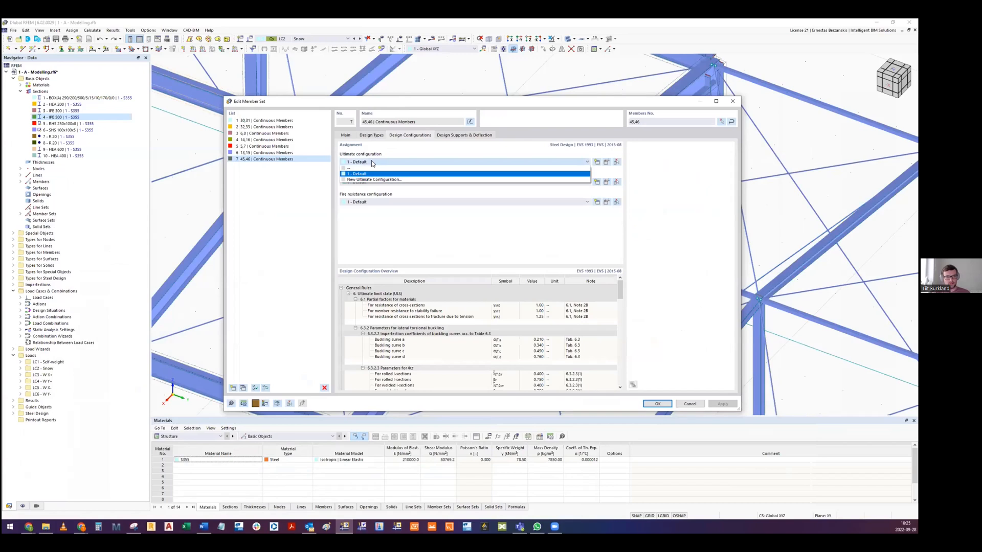
click(373, 163)
- Open the Default ultimate configuration and examine its stability design option and each limit value for special cases, including shear stress due to torsion
click(606, 162)
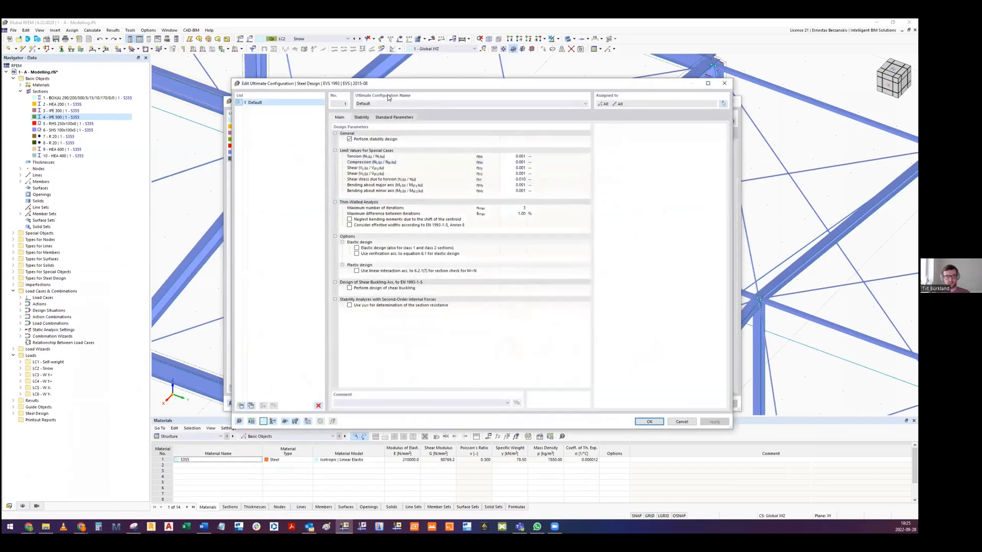
drag(381, 82, 342, 92)
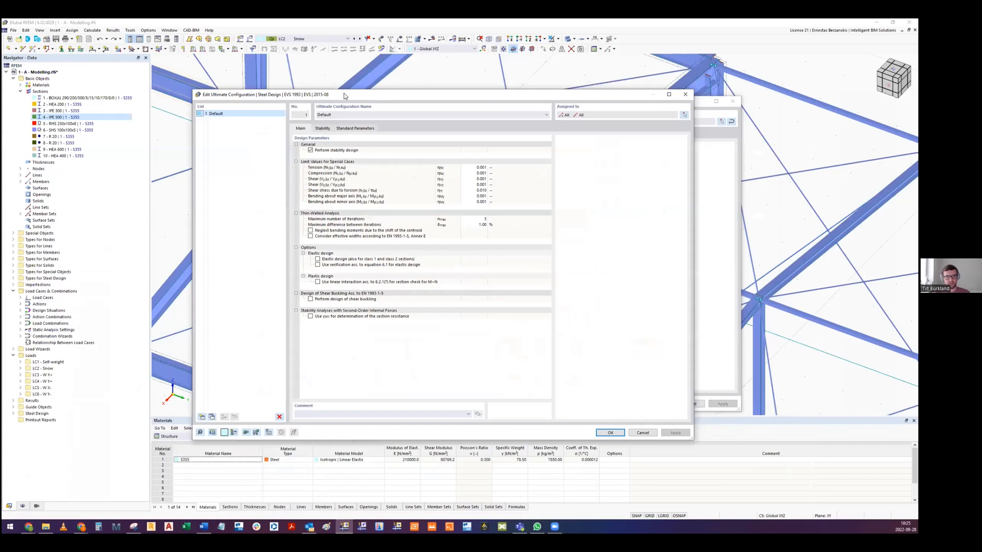
click(327, 151)
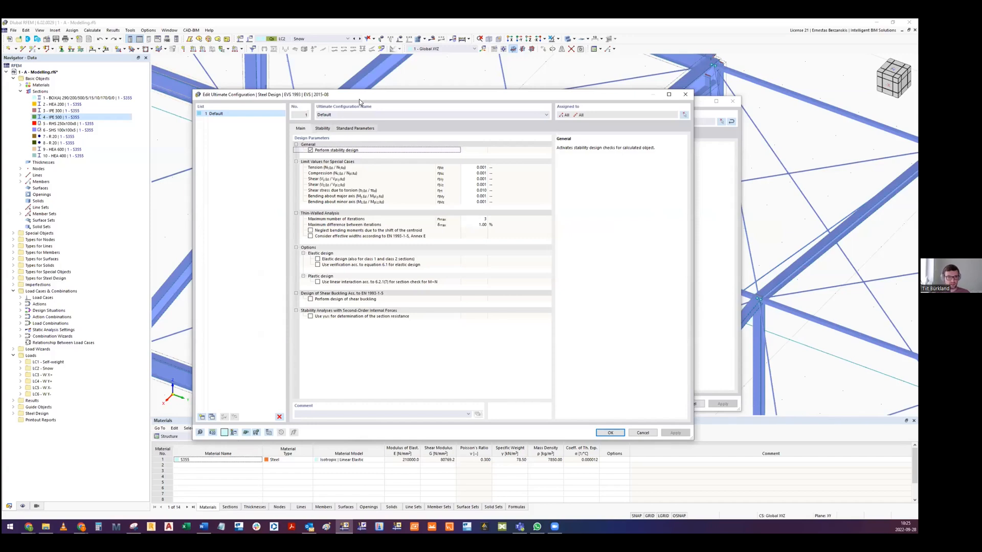
drag(359, 100, 348, 103)
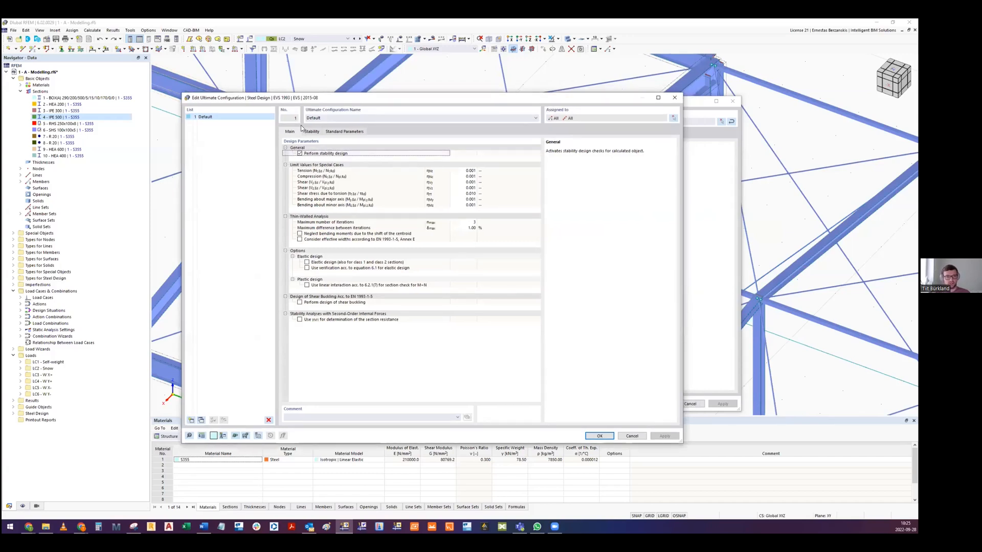
click(326, 172)
click(323, 177)
click(320, 183)
click(320, 188)
click(317, 194)
click(312, 200)
click(311, 205)
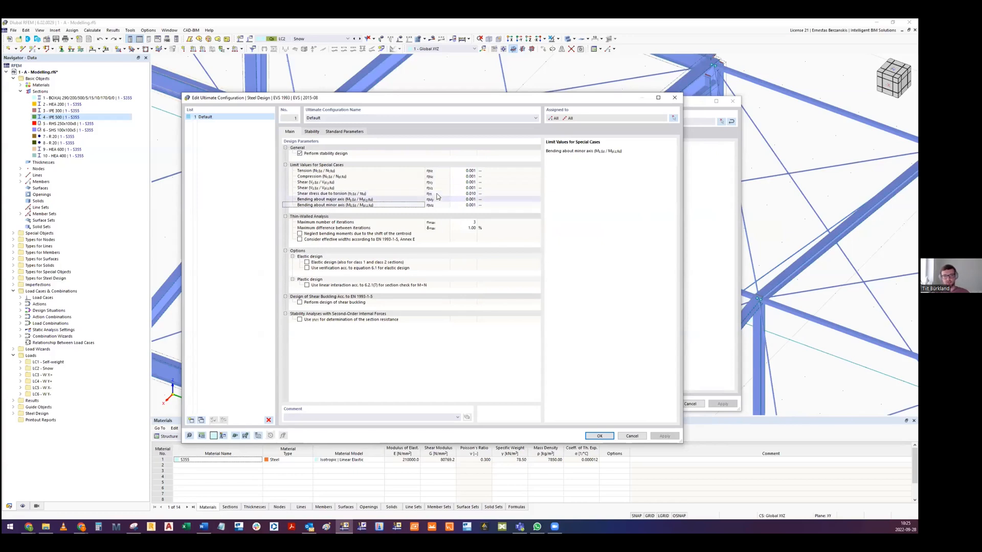
click(322, 194)
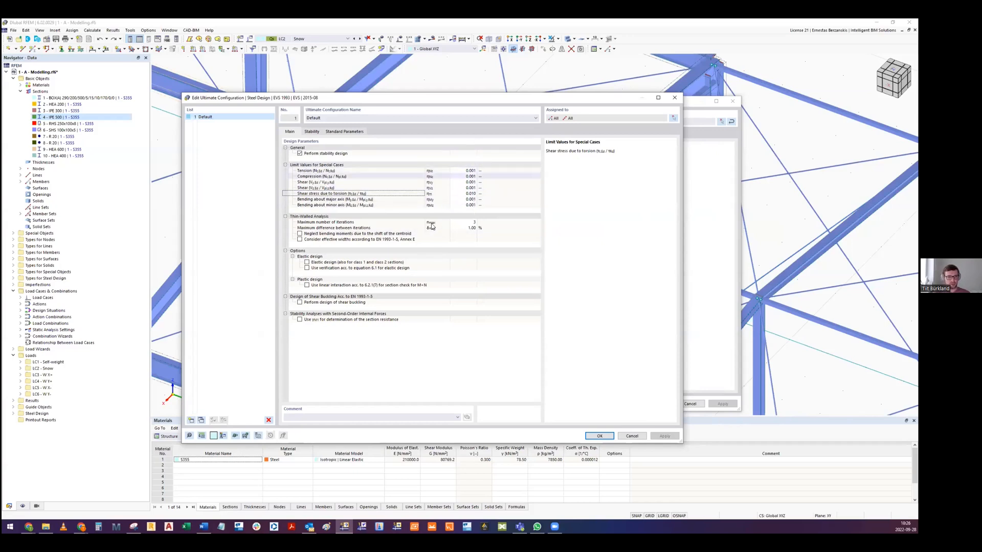
- Review the thin-walled analysis iterations, the elastic design option and the shear buckling design option of the ultimate configuration
click(358, 223)
click(347, 264)
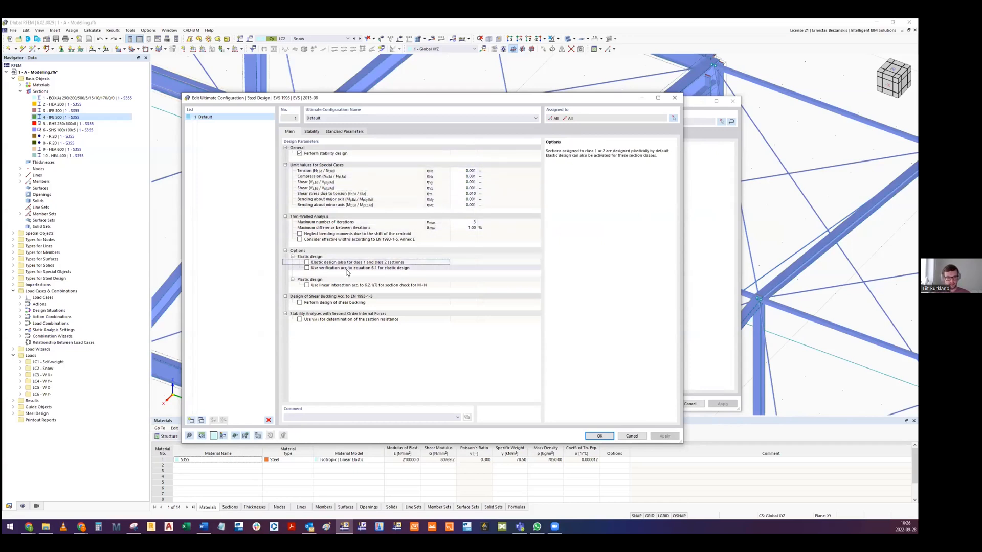
click(335, 304)
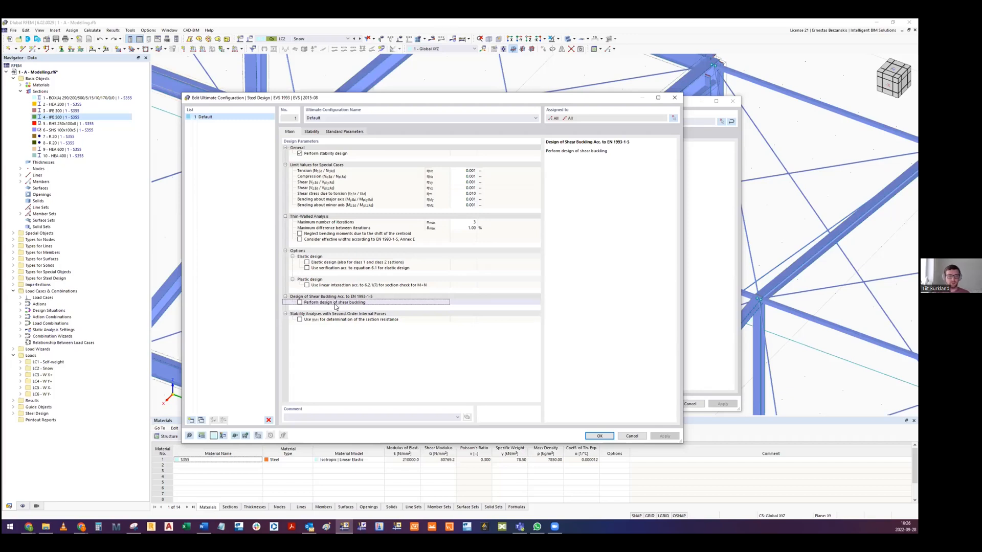
- Review the stability parameters for transverse load position and lateral-torsional buckling, and close the ultimate configuration without saving
click(312, 132)
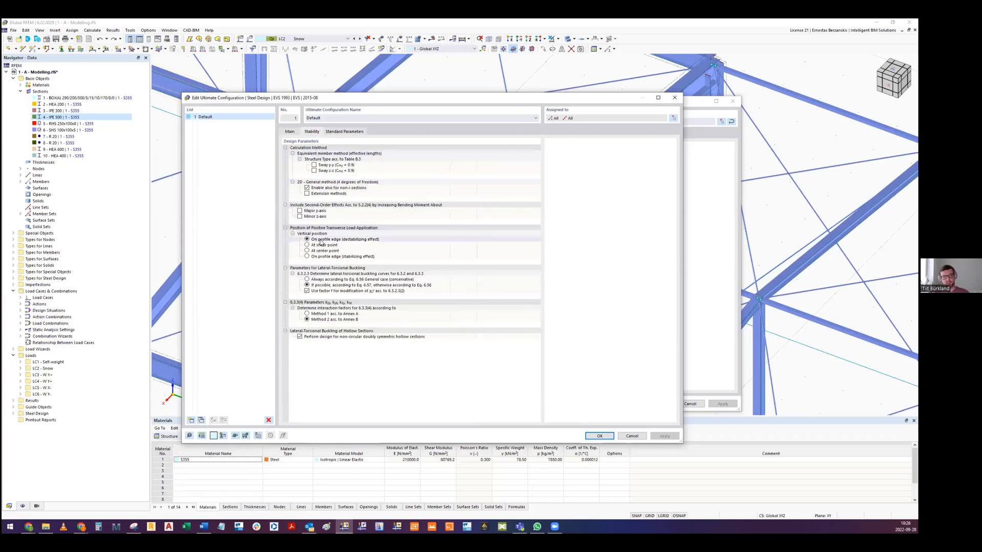
click(299, 230)
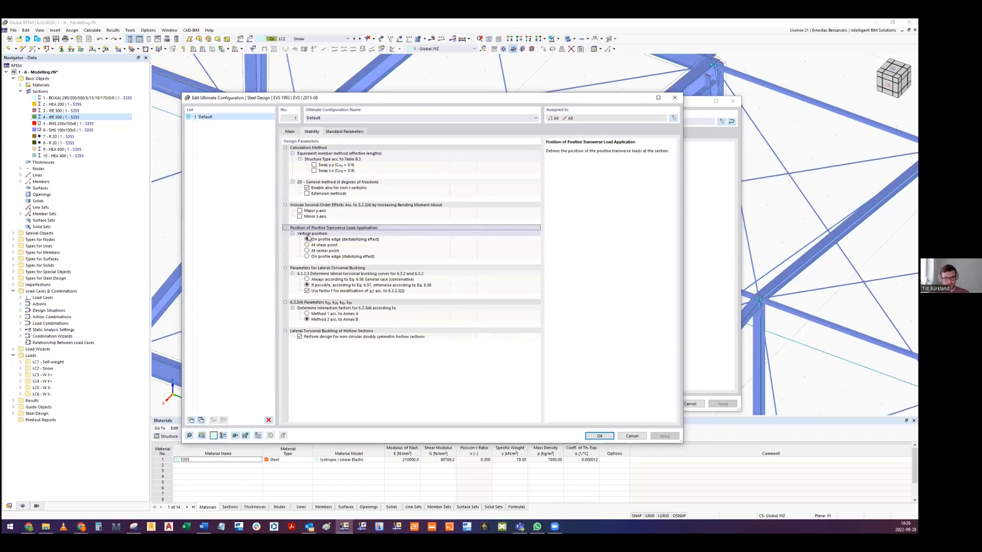
click(327, 240)
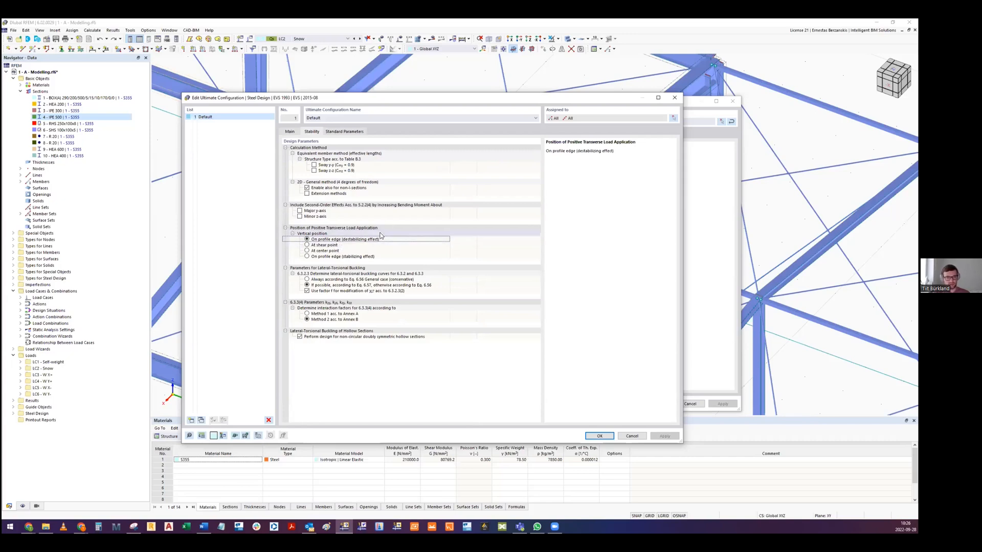
click(356, 285)
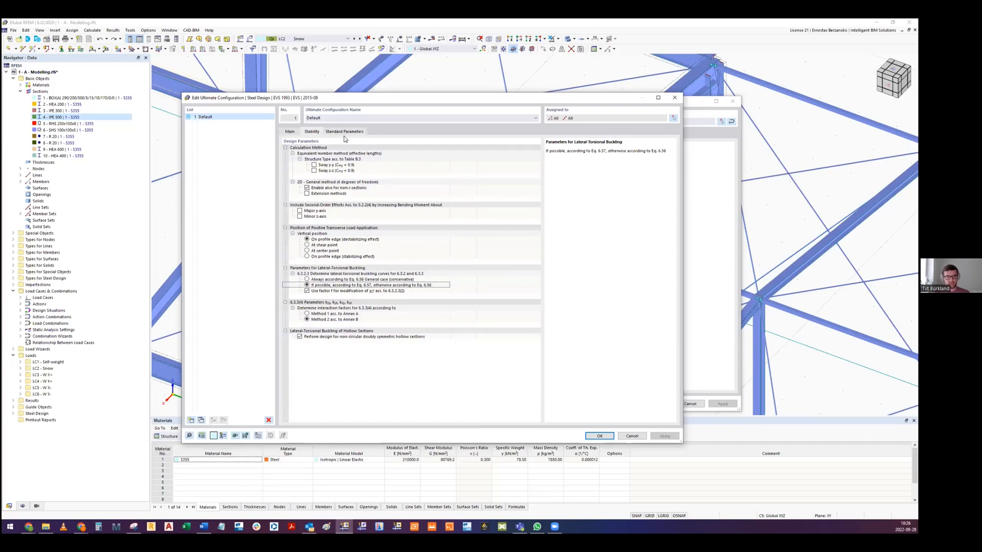
click(632, 436)
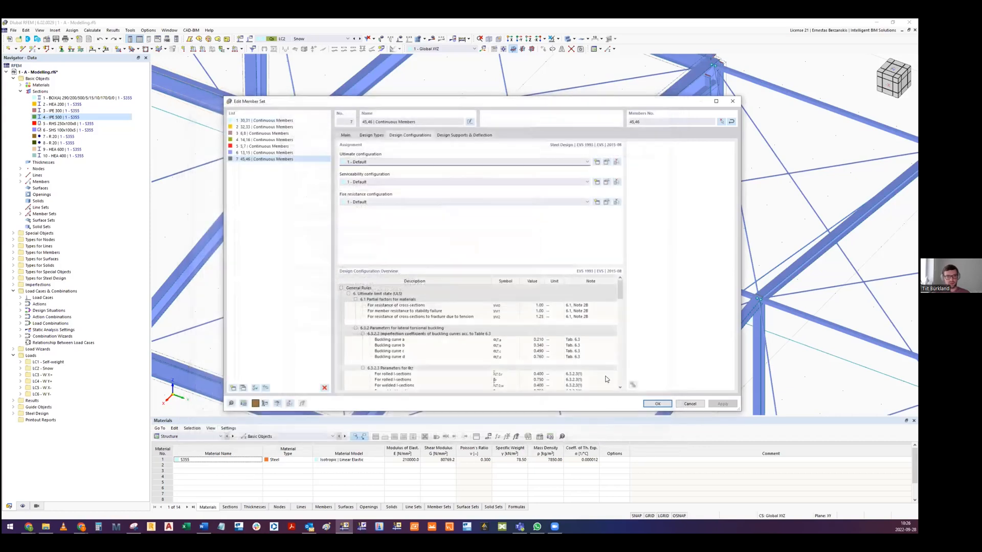
- Inspect the deflection limits and vibration design setting in the Default serviceability configuration, and cancel
click(596, 182)
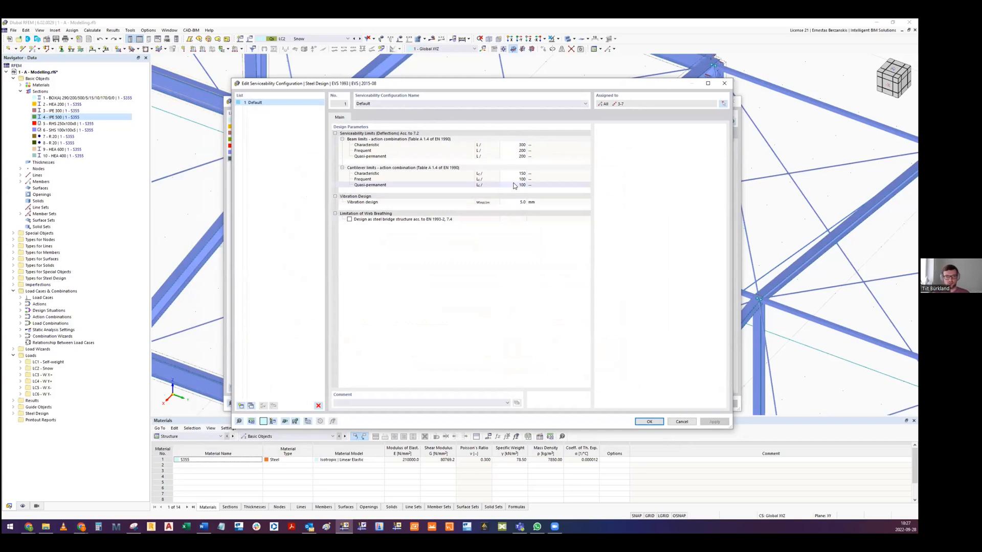
click(512, 202)
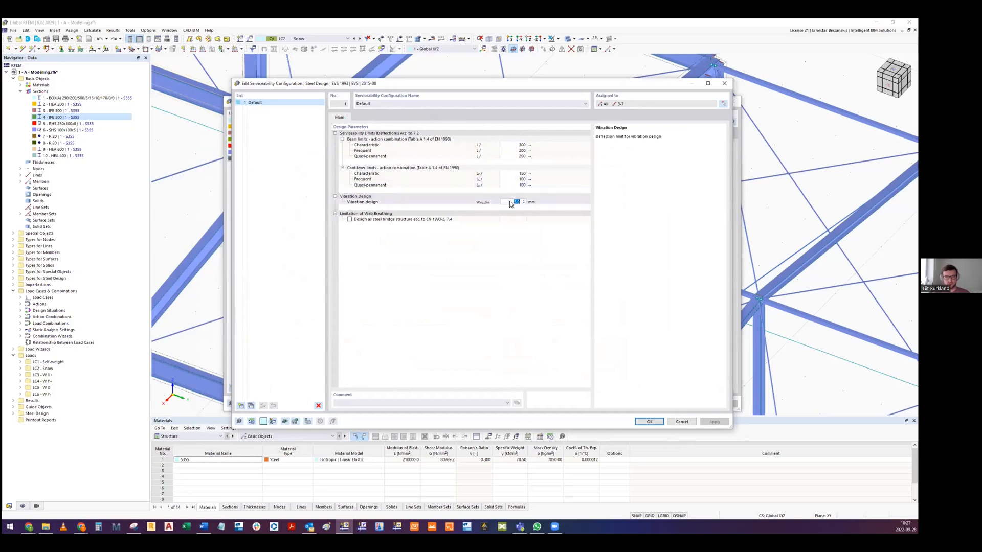
click(483, 203)
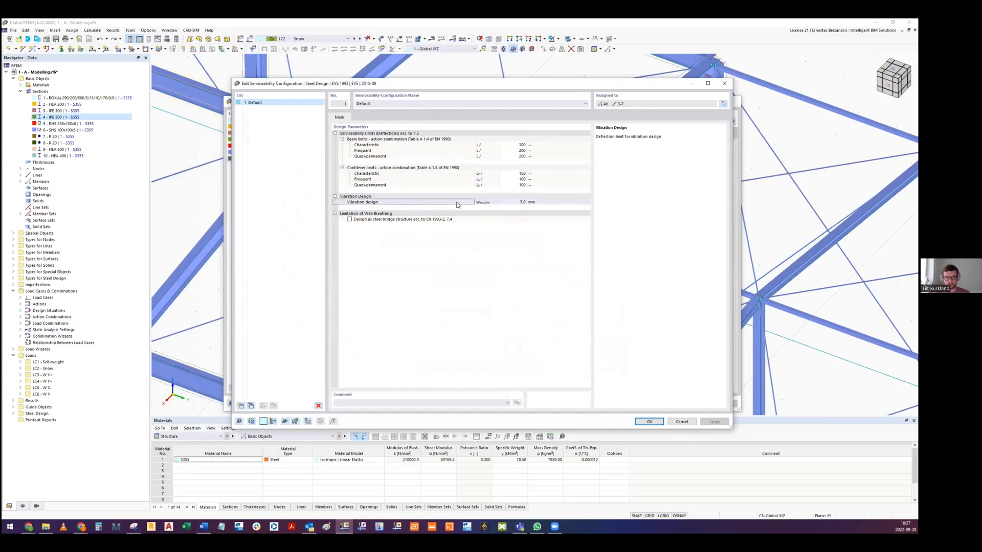
click(483, 204)
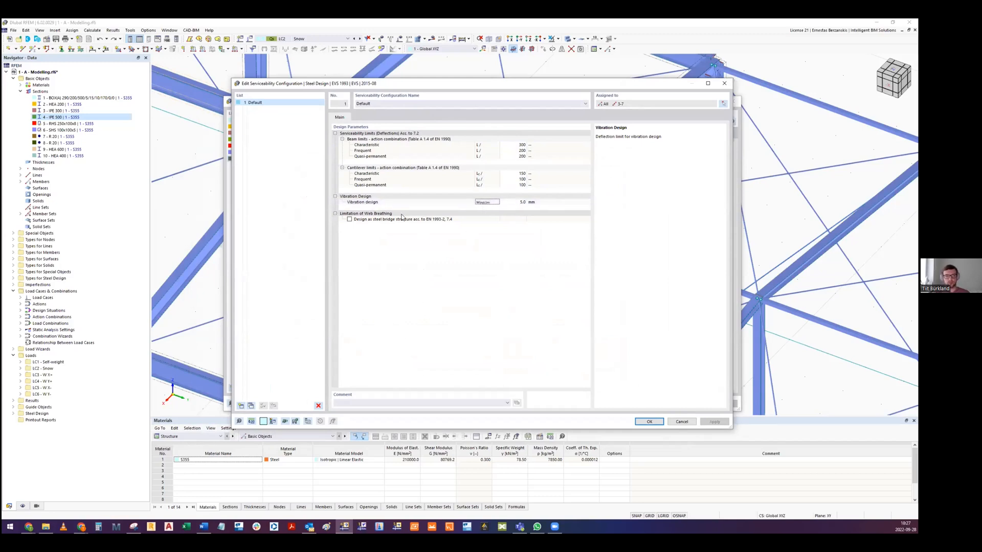
click(376, 202)
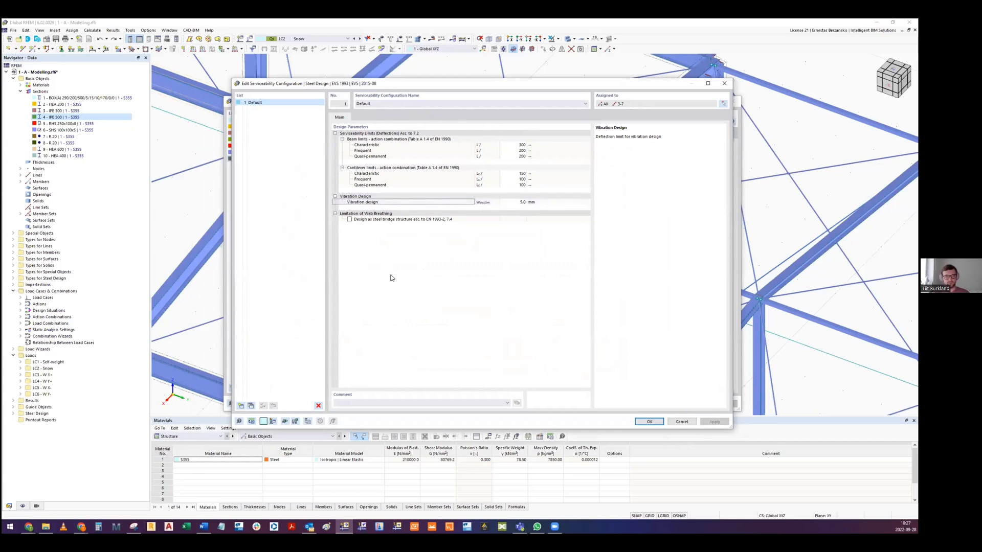
click(678, 423)
- Open the Default fire resistance configuration and review its required time of fire resistance and the fire exposure choices
click(606, 203)
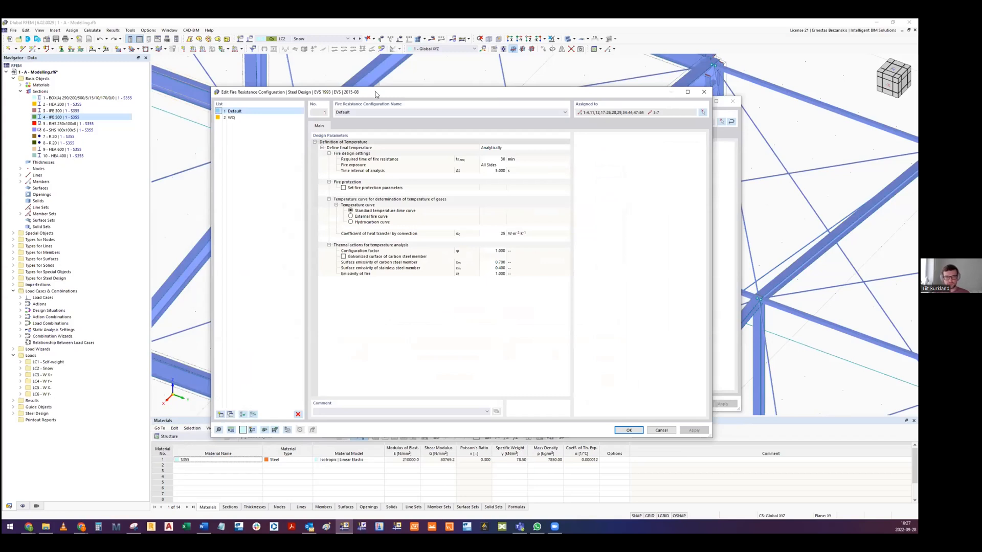
click(492, 159)
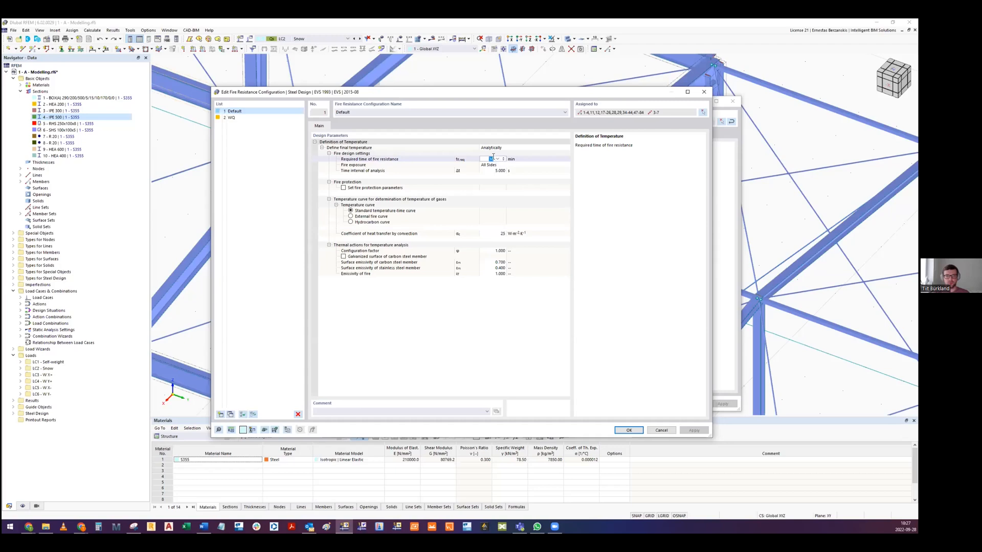
click(495, 165)
click(496, 165)
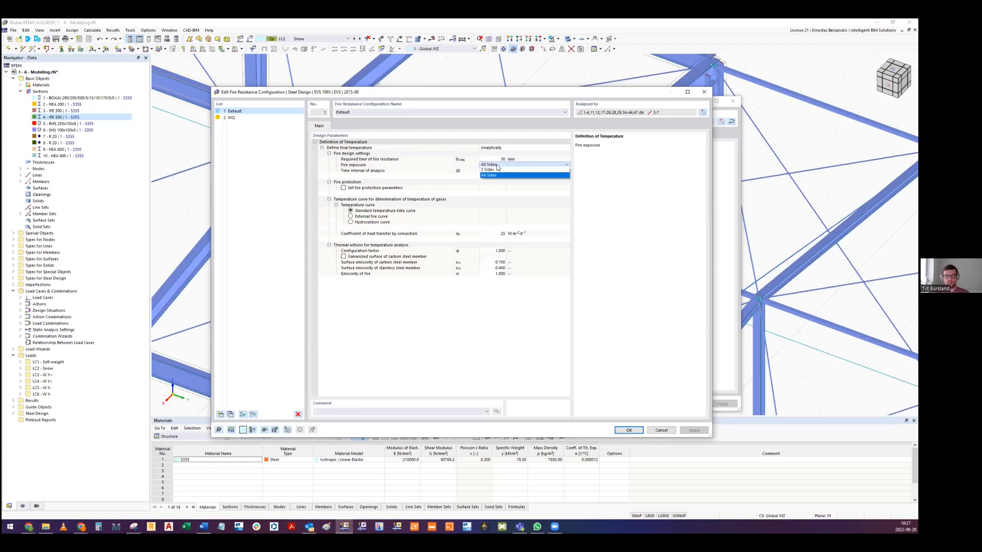
click(495, 165)
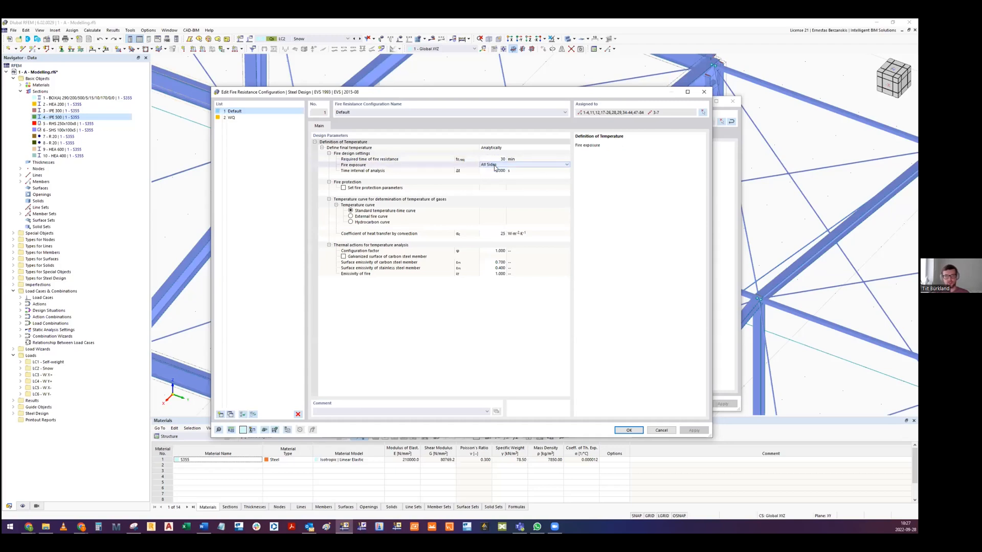
- Turn on the fire protection parameters to show their settings, and turn them off again
click(343, 189)
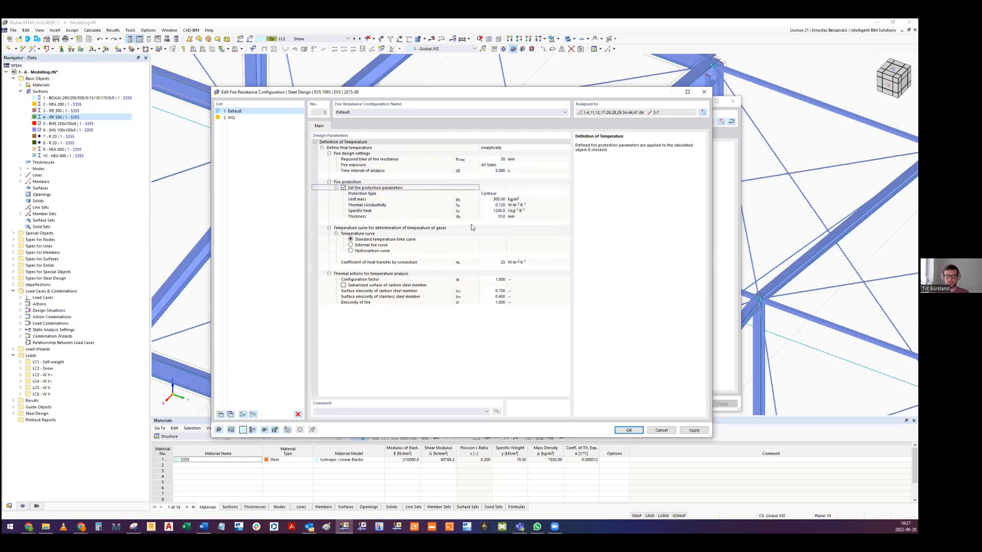
click(343, 188)
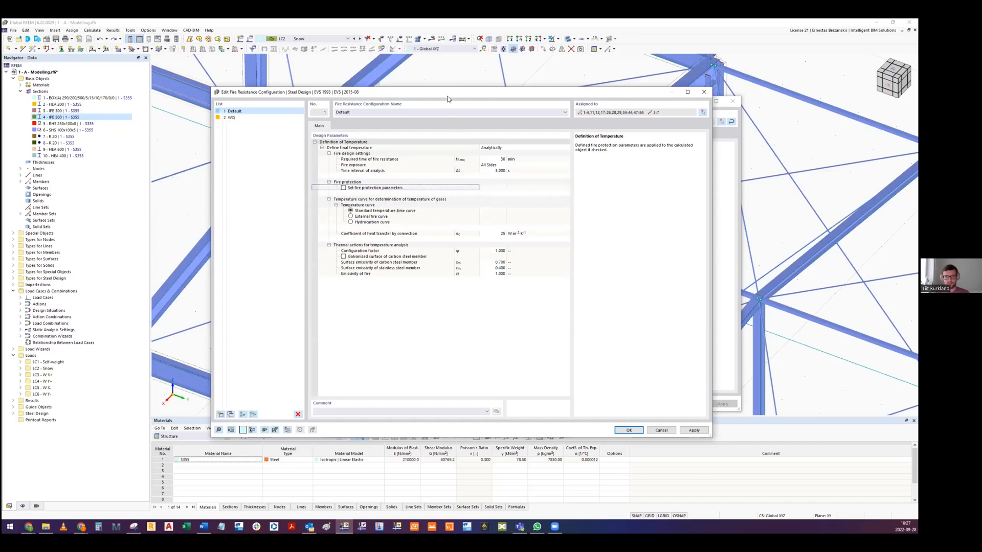
drag(432, 96, 423, 92)
- Compare the fire exposure choices of the Default fire resistance configuration and set the exposure to 3 Sides
click(479, 161)
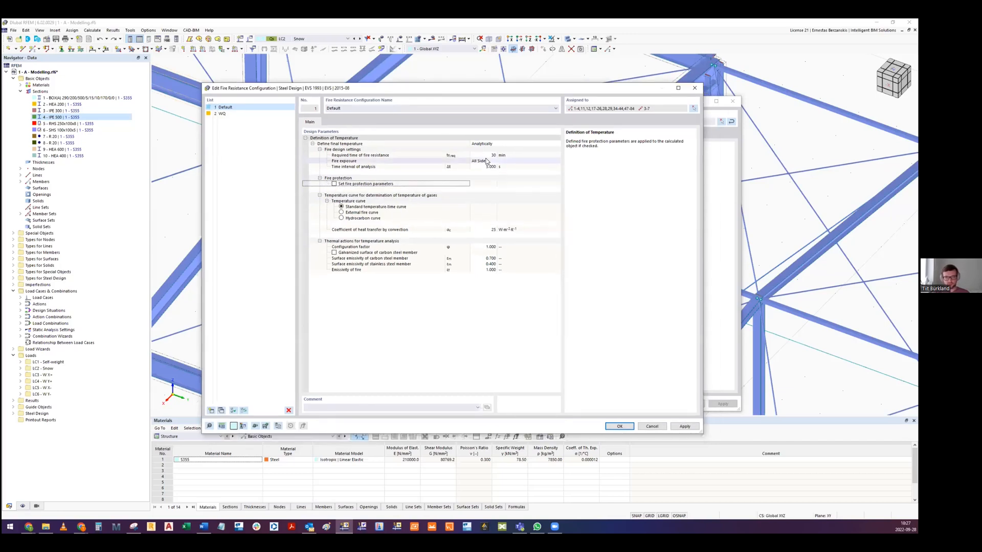
click(479, 162)
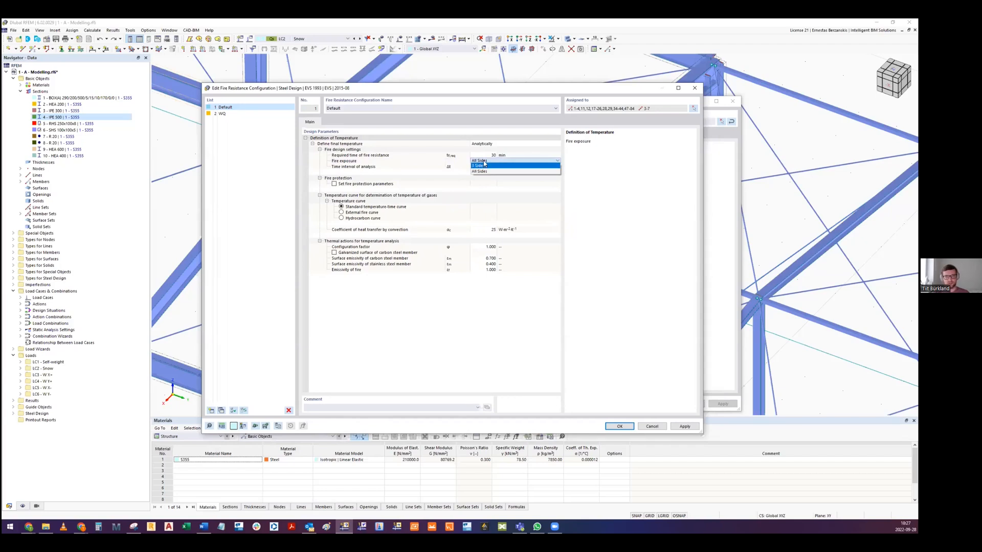
click(484, 162)
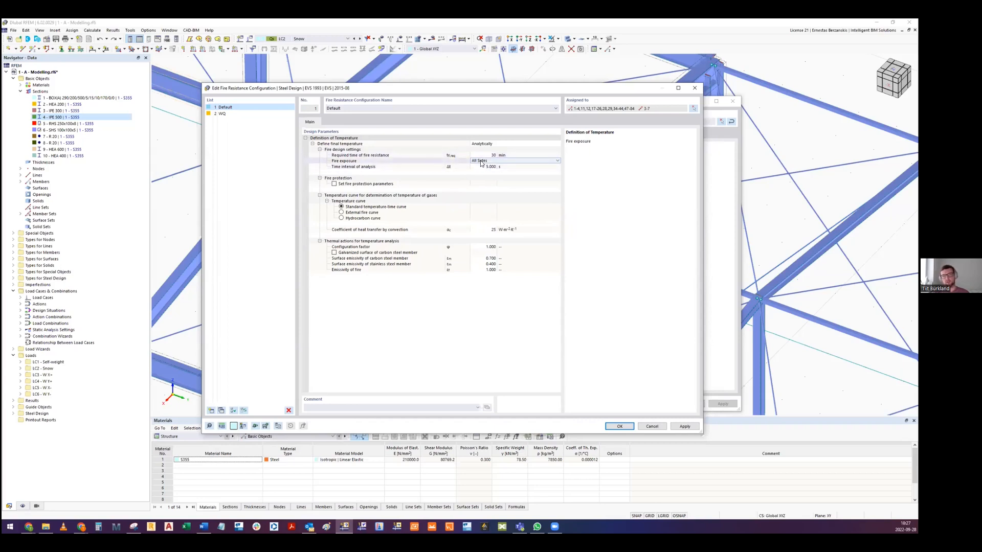
click(482, 161)
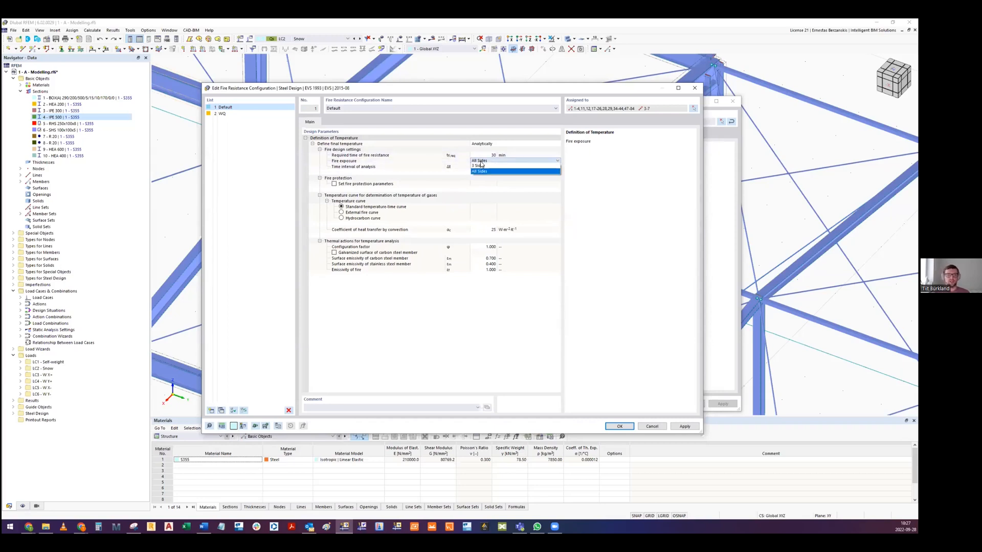
click(480, 166)
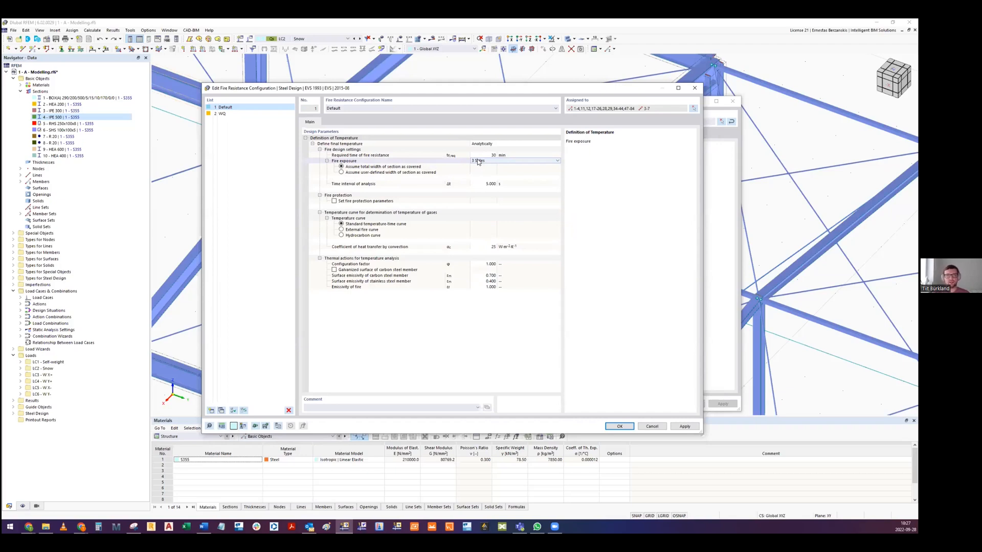
click(478, 161)
click(489, 164)
click(480, 161)
click(481, 165)
click(483, 161)
click(490, 166)
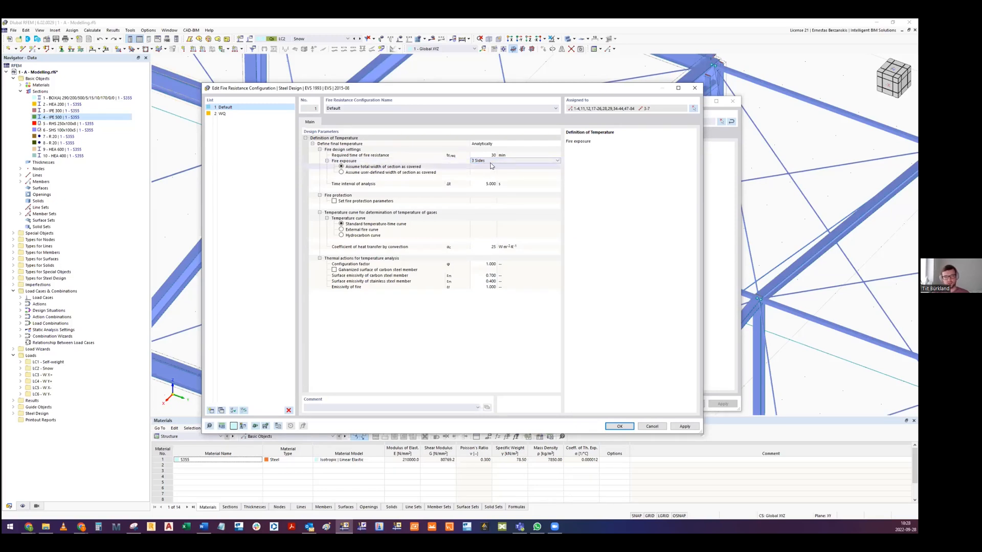
- Assume a user-defined width of section as covered, keeping the fire exposure at 3 Sides
click(343, 173)
click(342, 173)
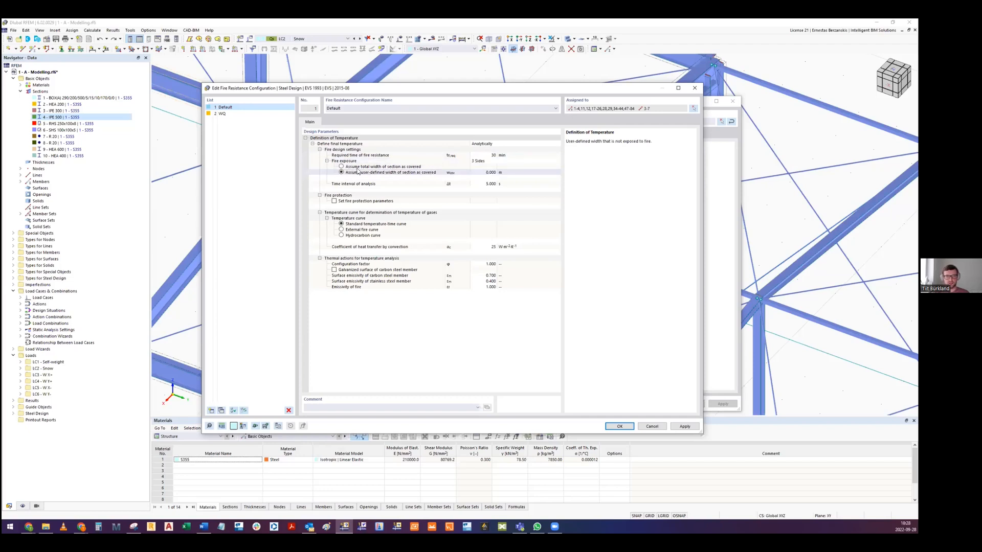
click(475, 163)
click(474, 162)
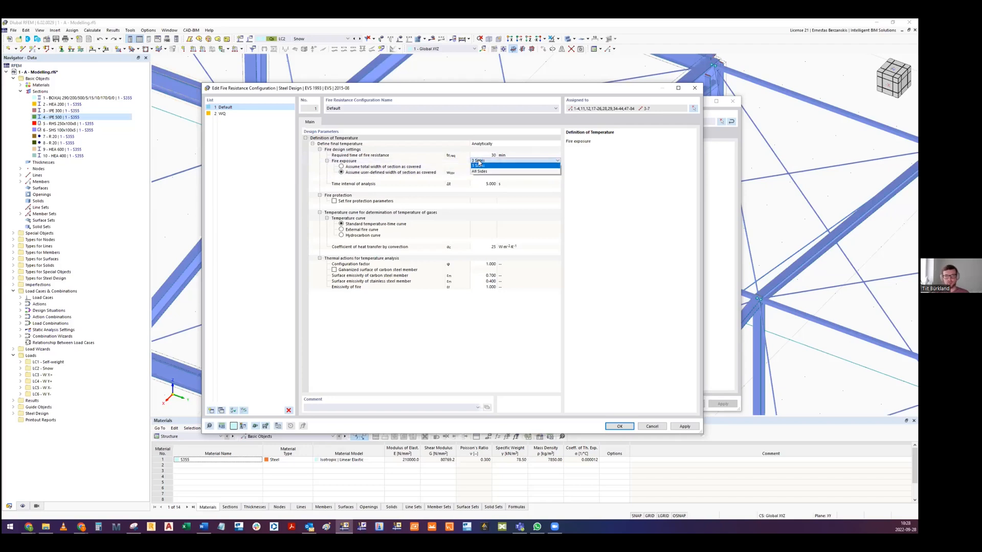
click(478, 165)
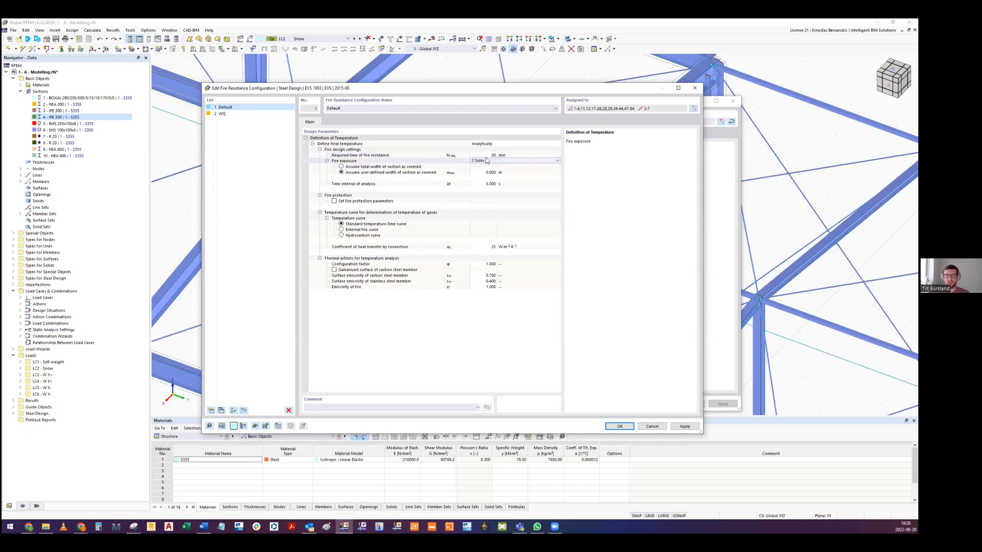
drag(445, 86, 440, 105)
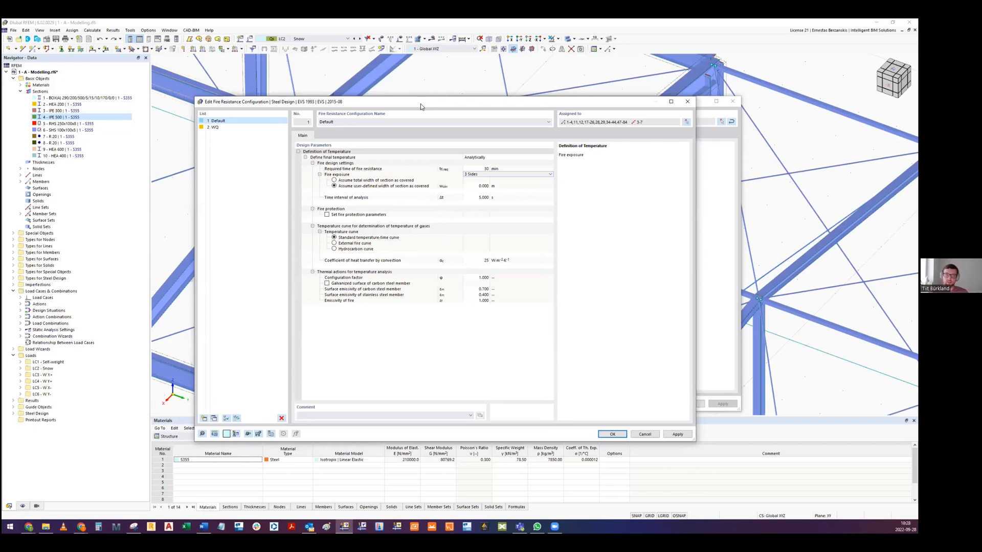
drag(421, 105, 420, 108)
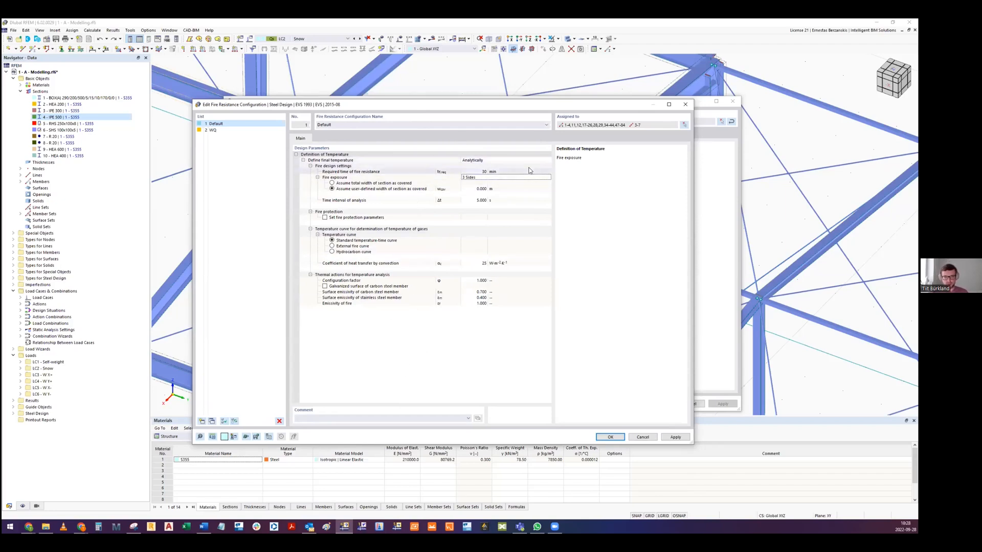
- Discard the fire resistance edits and review the design supports and deflection settings of the member set with members 45,46
click(650, 438)
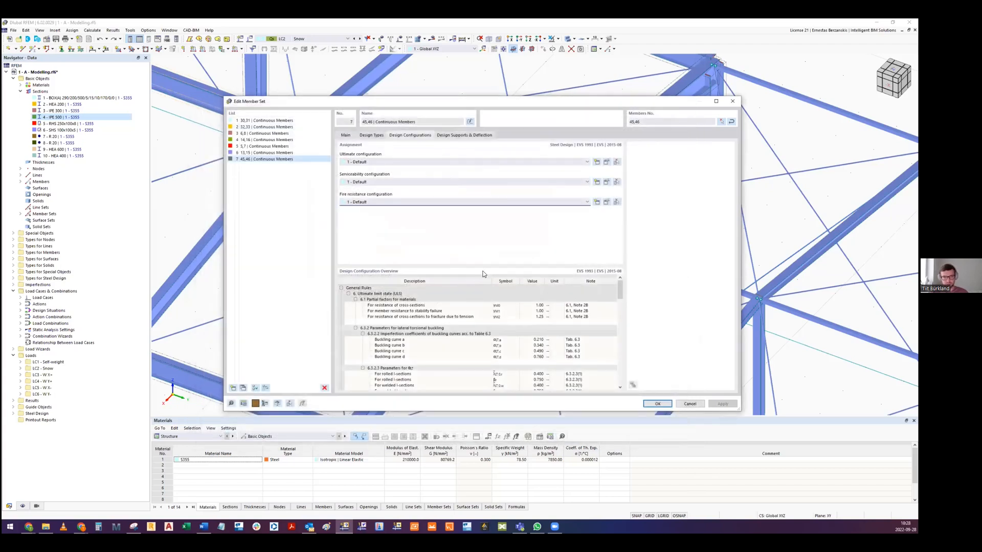
click(463, 136)
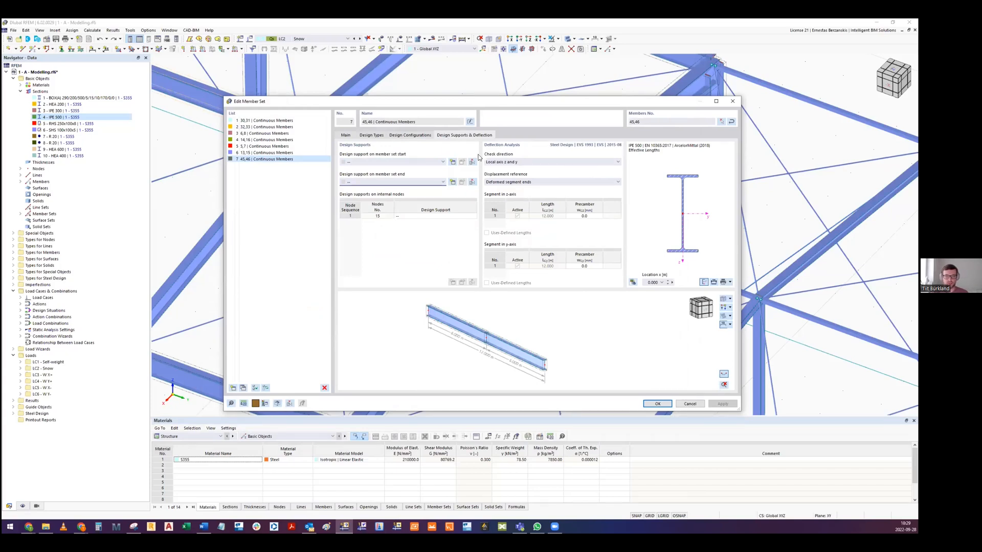
click(690, 403)
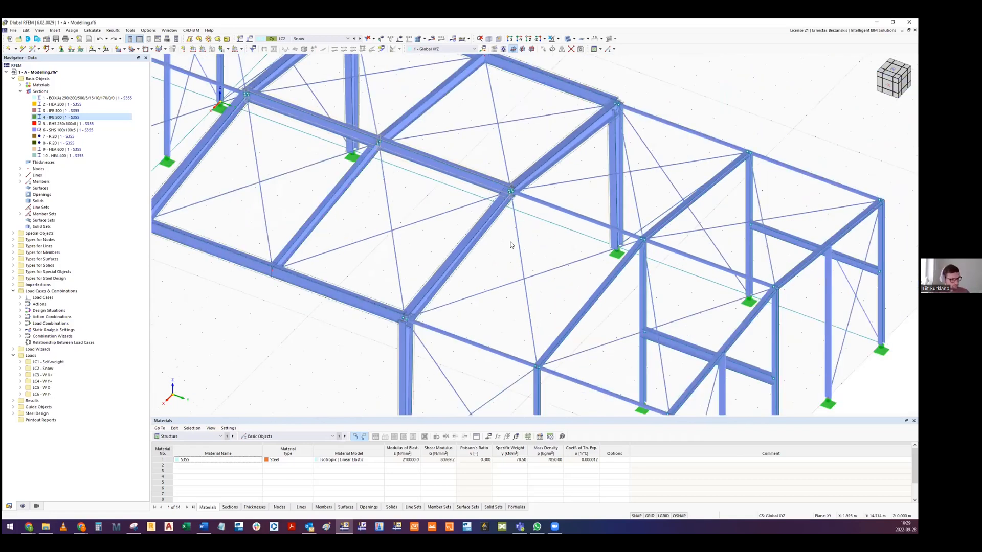
- Turn on the display of Types for Steel Design for the whole hall model
scroll(511, 248, down, 5)
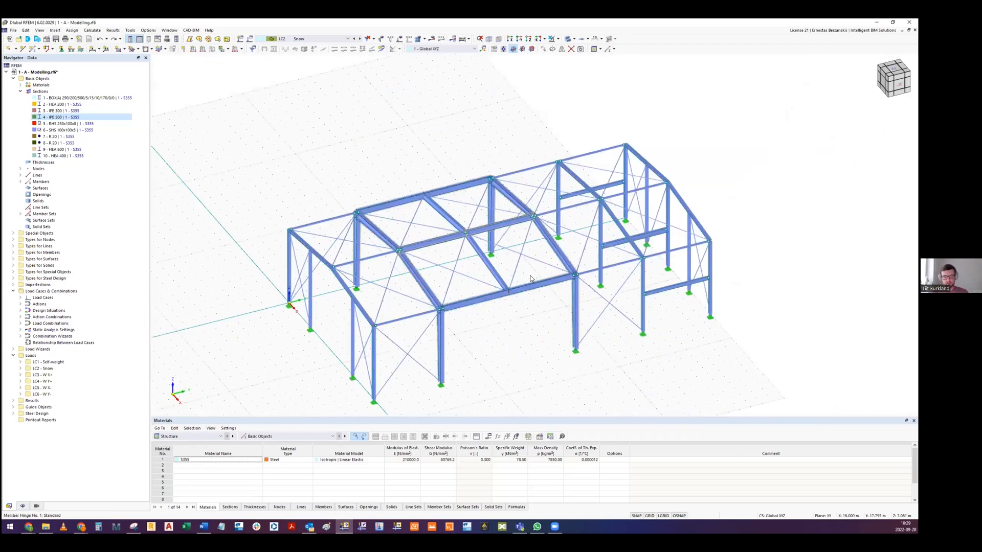
scroll(531, 279, down, 2)
click(22, 506)
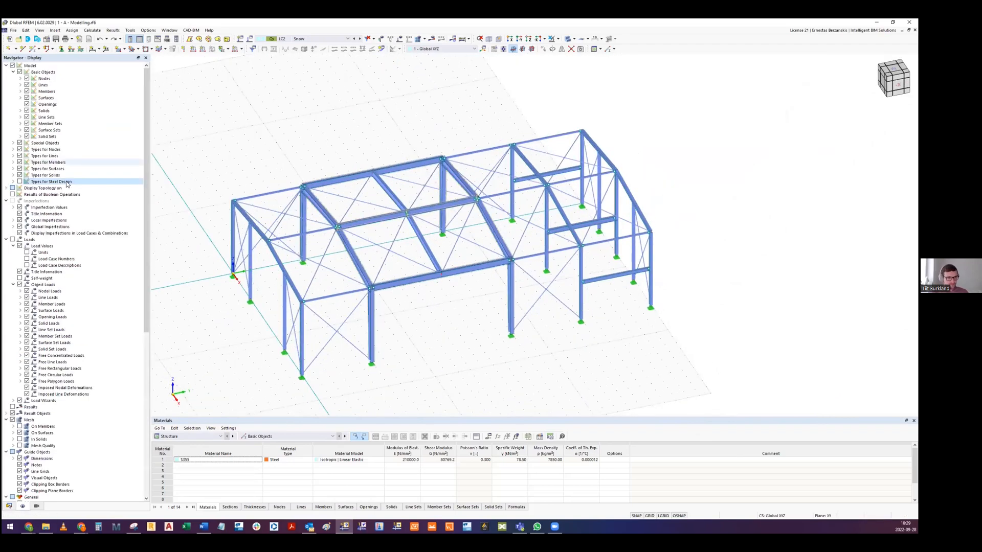
click(19, 181)
- Examine the steel design symbols on the gable frames and main frames along the hall
scroll(228, 204, up, 3)
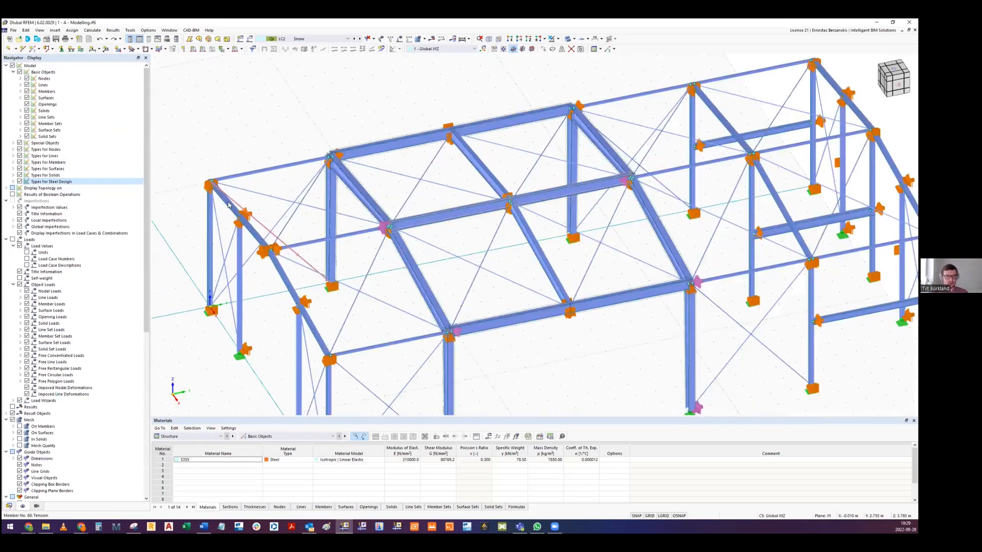
scroll(229, 205, up, 3)
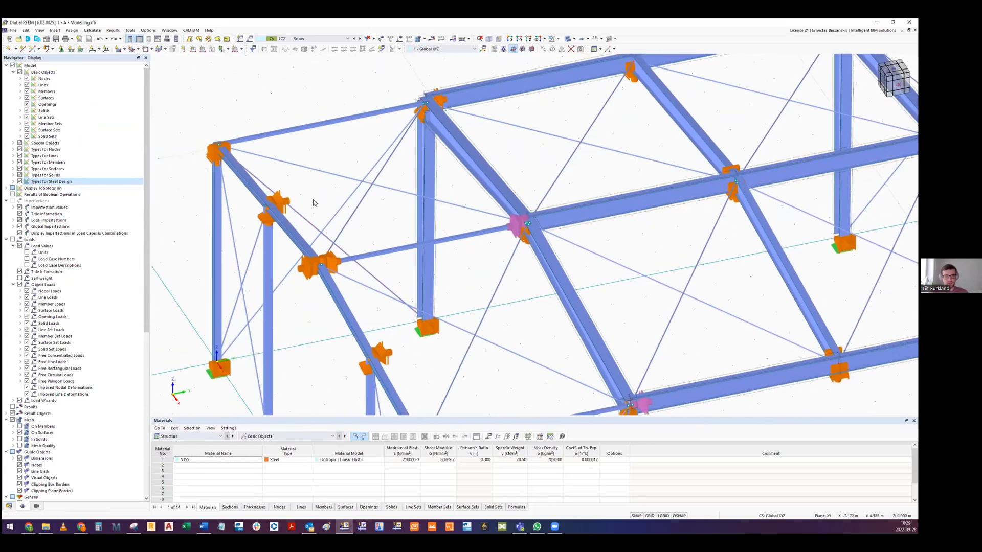
scroll(313, 203, down, 2)
ctrl+middle_drag(487, 195, 296, 237)
ctrl+middle_drag(486, 220, 280, 258)
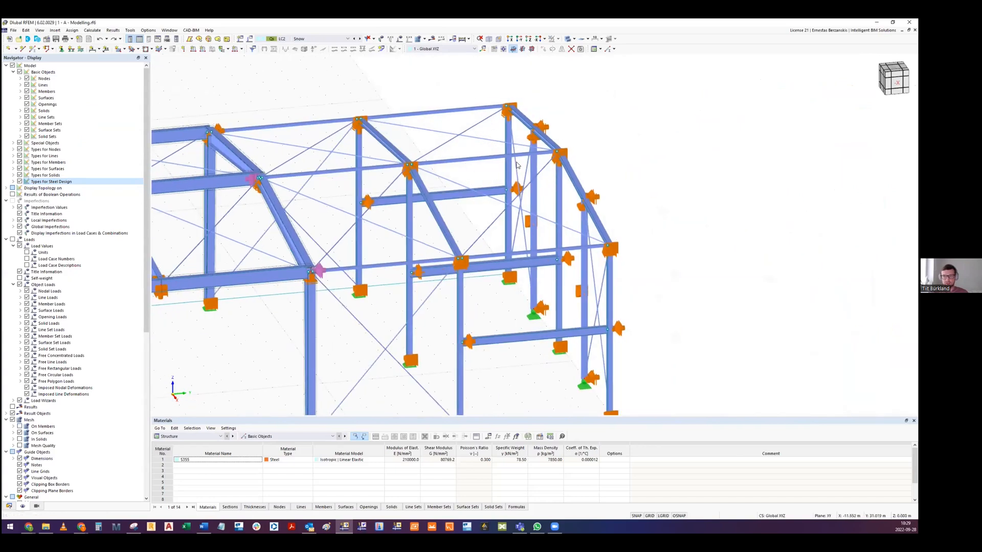
scroll(516, 164, up, 2)
scroll(771, 224, down, 4)
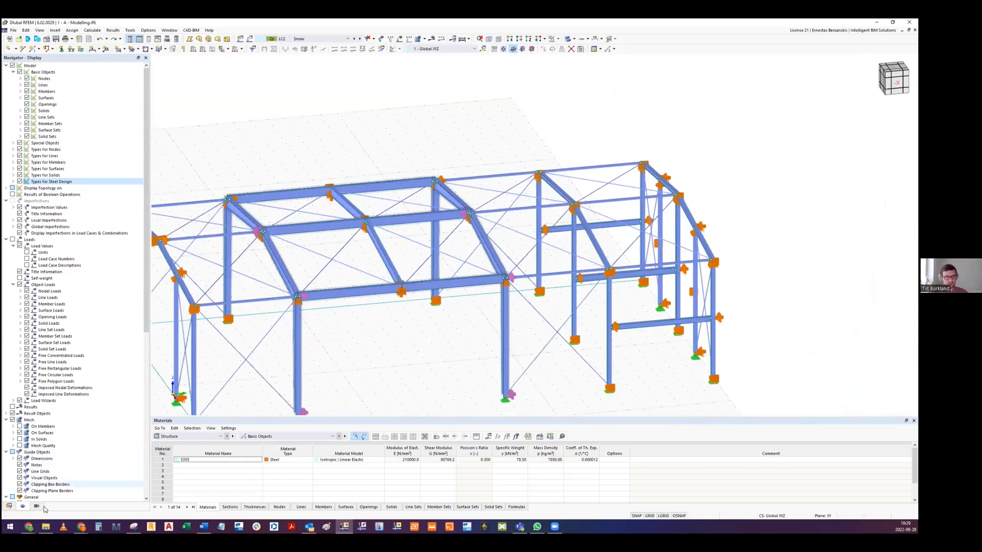
- Switch to the Google Slides presentation to consult the Steel Design add-on methods table, and return to RFEM
mouse_move(29, 527)
click(583, 491)
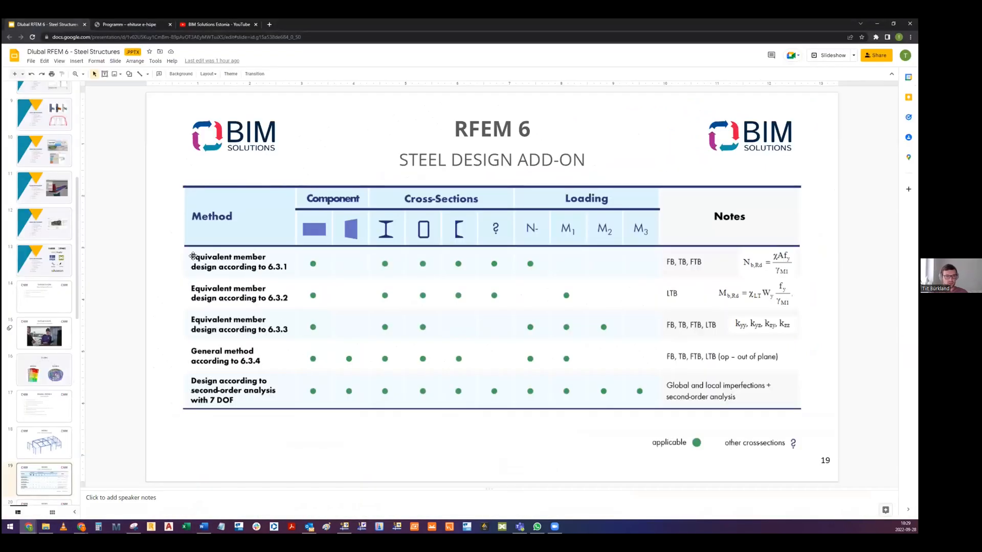
key(alt+Tab)
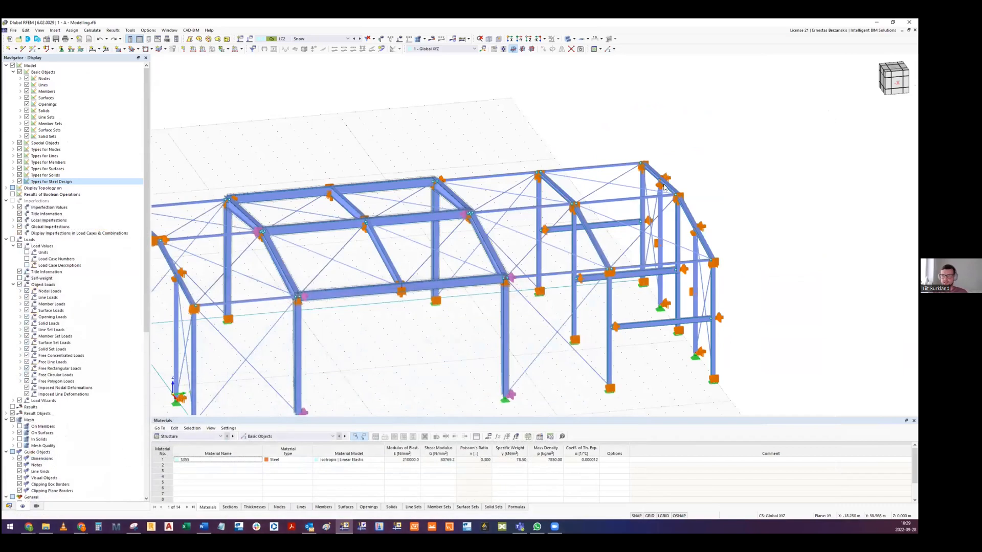
- Examine the effective length symbols on the gable columns and the boundary condition symbols on the main frame
scroll(665, 187, up, 2)
ctrl+middle_drag(659, 177, 542, 263)
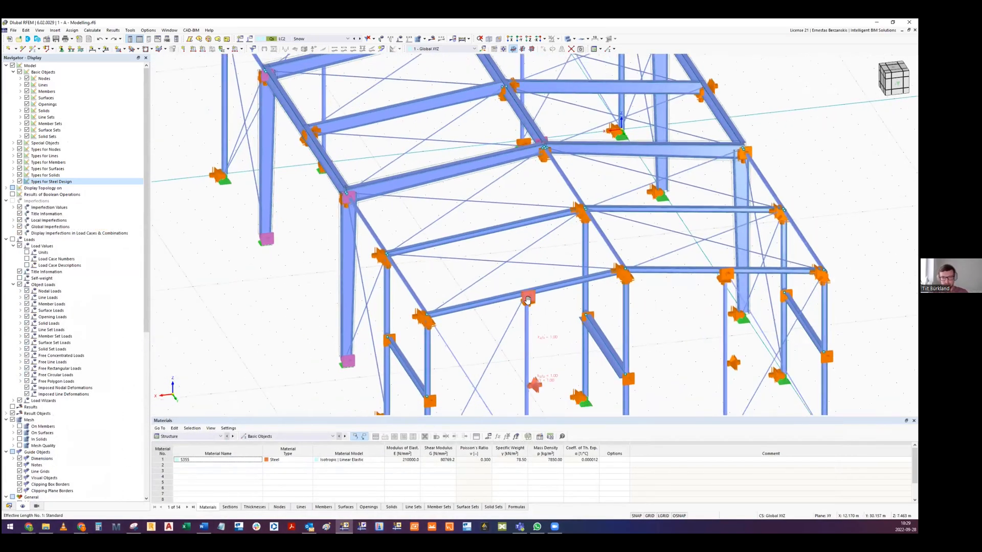
ctrl+middle_drag(527, 301, 529, 262)
scroll(427, 316, up, 2)
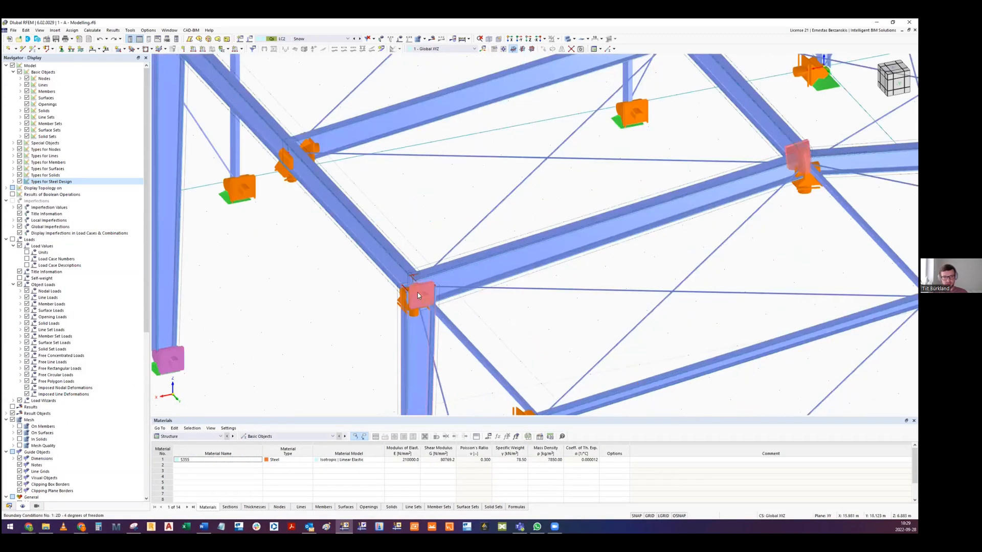
scroll(422, 302, down, 3)
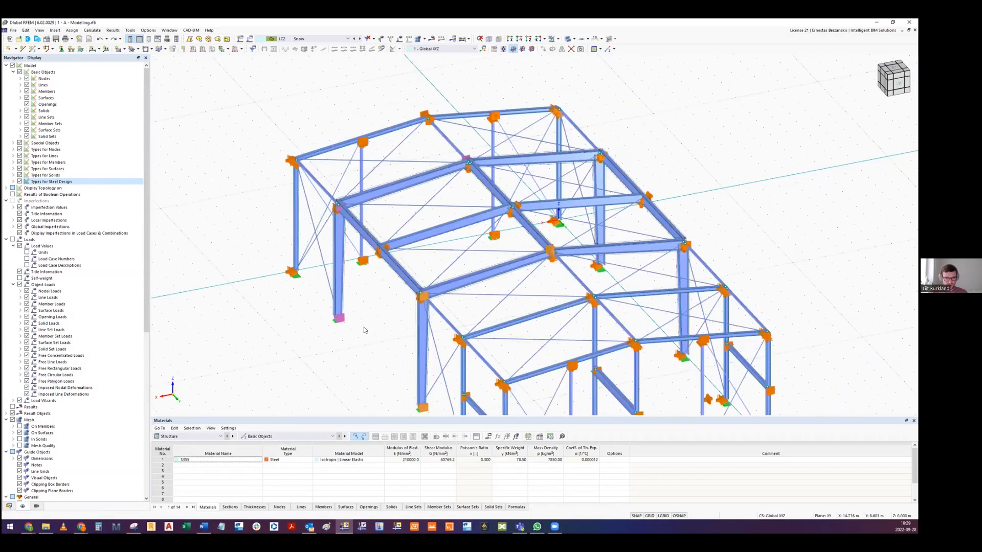
scroll(353, 323, up, 2)
scroll(397, 294, down, 4)
ctrl+middle_drag(404, 239, 561, 283)
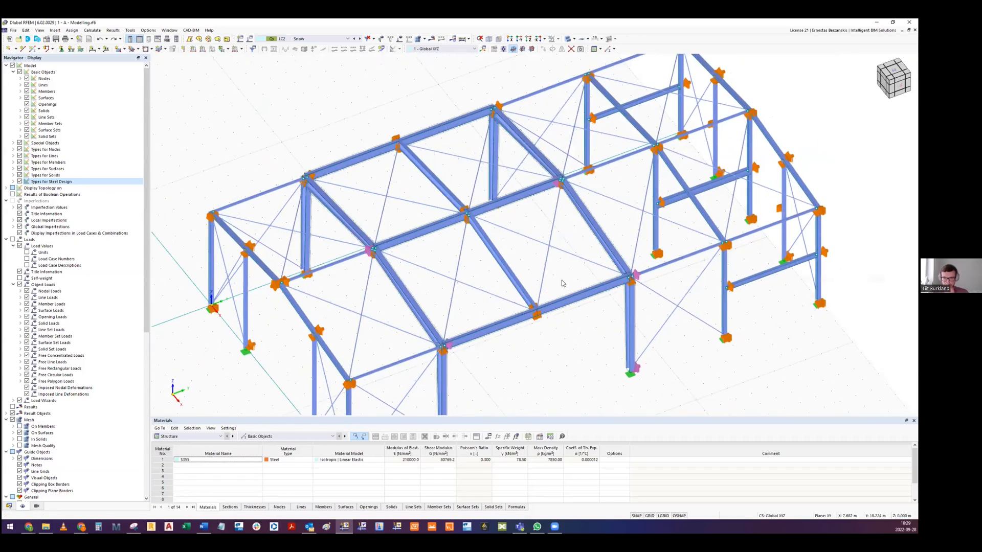
scroll(555, 301, down, 5)
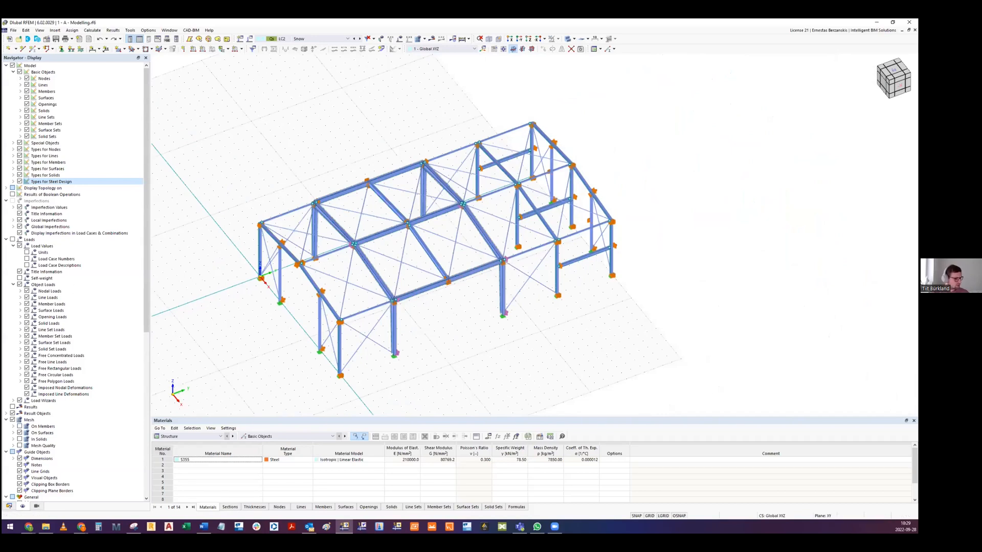
- Open section RHS 250x100x8 for editing and bring up the library of rectangular hollow sections
key(alt+Tab)
key(alt+Tab)
click(10, 506)
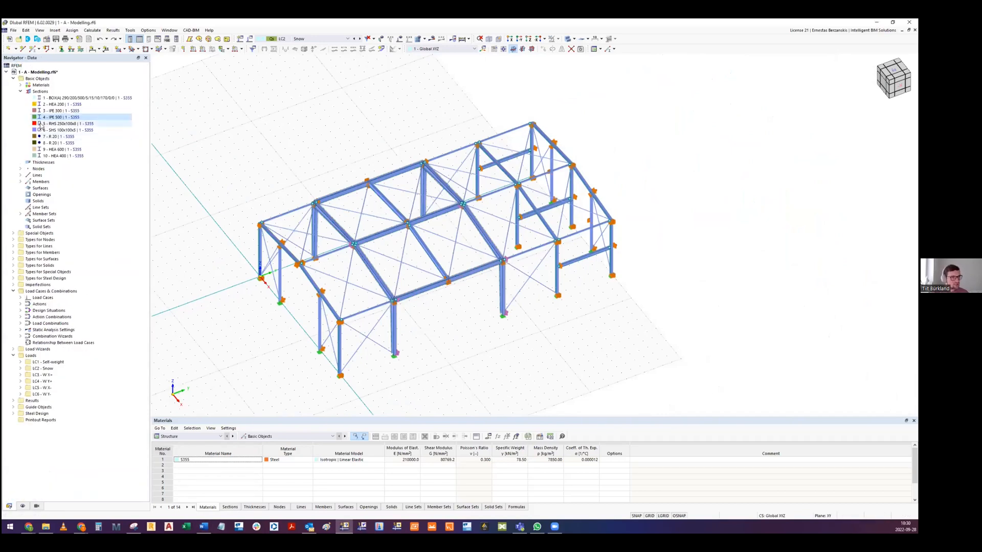
click(57, 124)
double_click(57, 125)
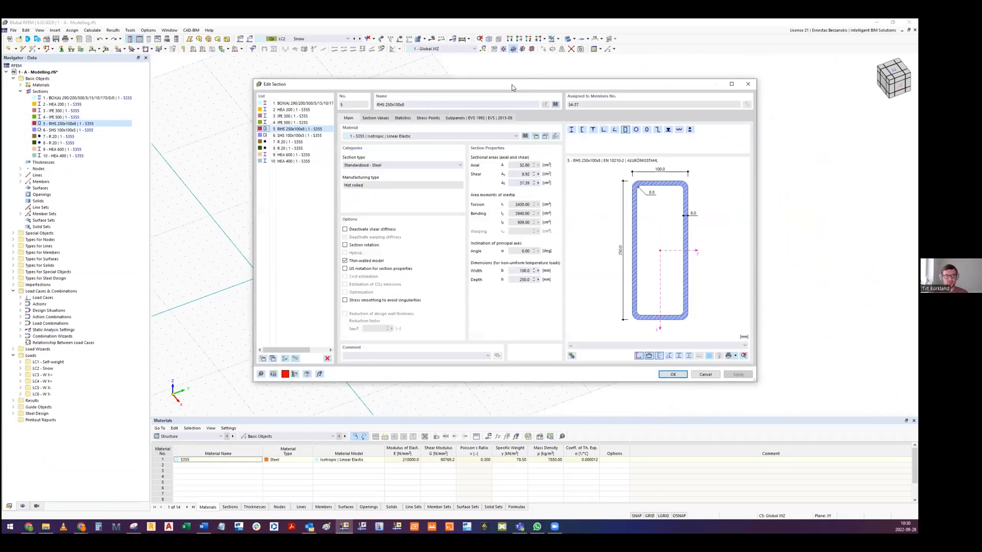
click(555, 104)
click(370, 145)
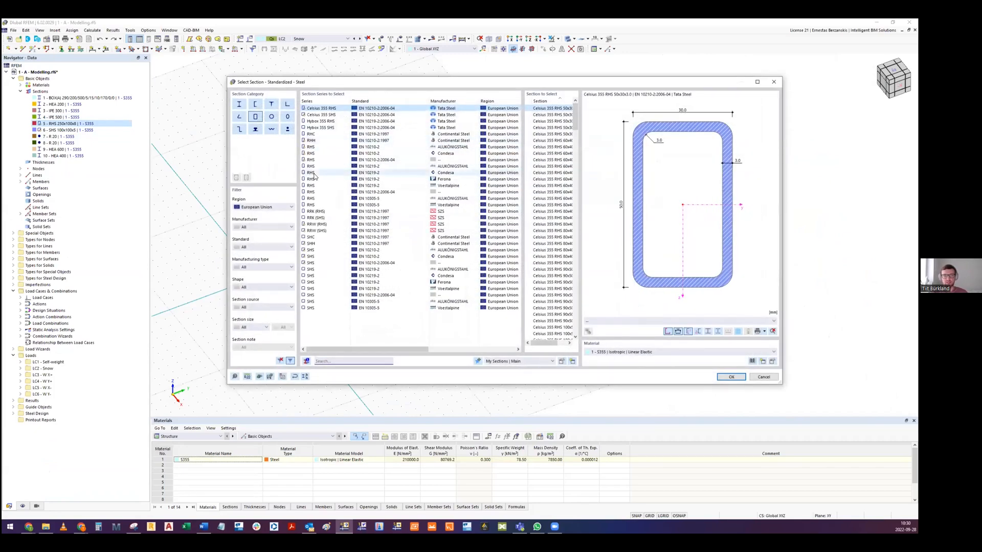
- Compare the RRW series with the RHS series of EN 10210-2:2006-04 and EN 10219-2, and leave the library without choosing a section
click(316, 224)
click(554, 205)
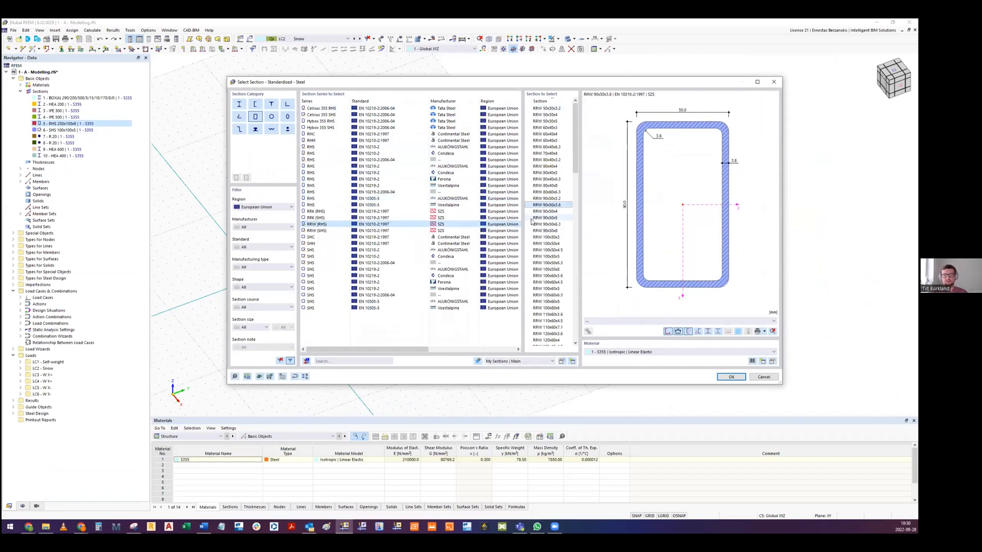
click(315, 161)
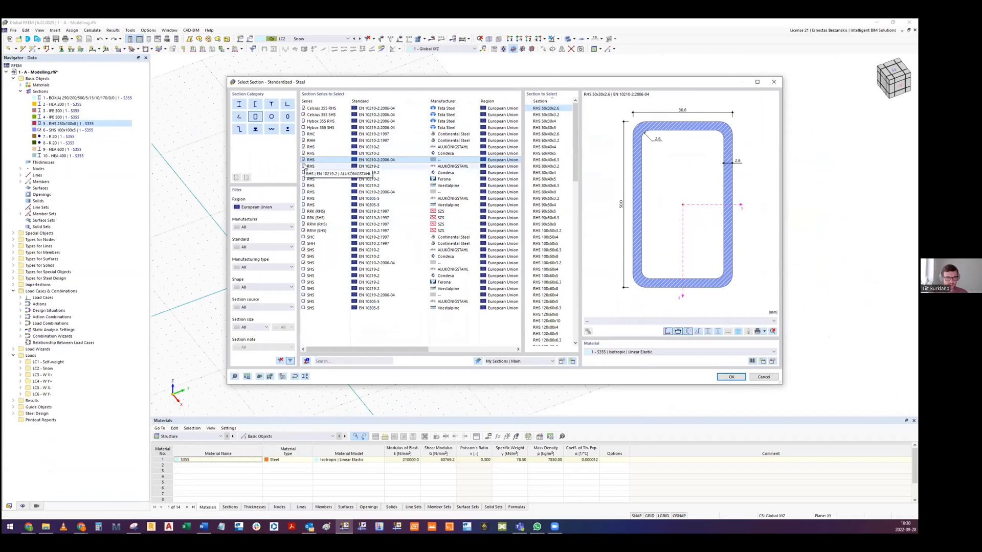
click(305, 166)
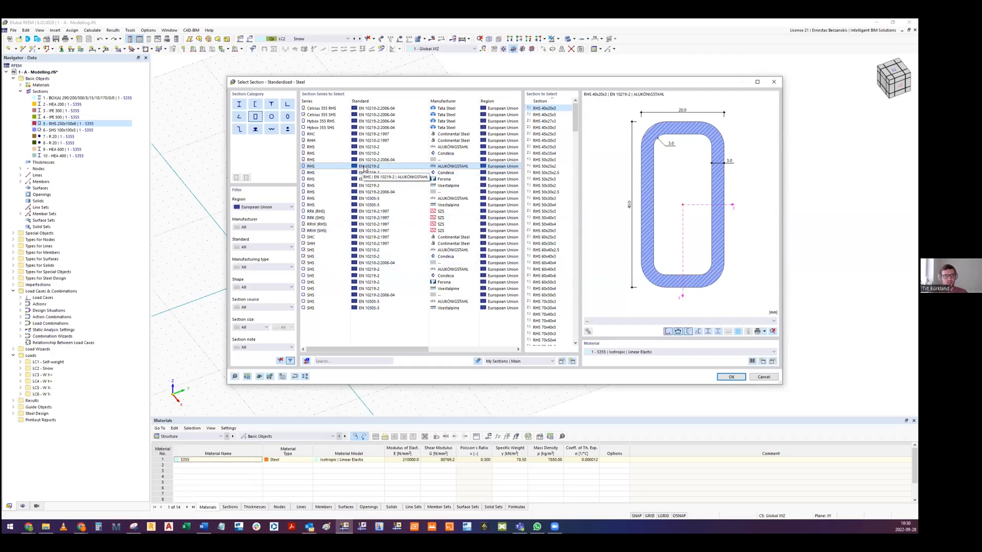
key(Escape)
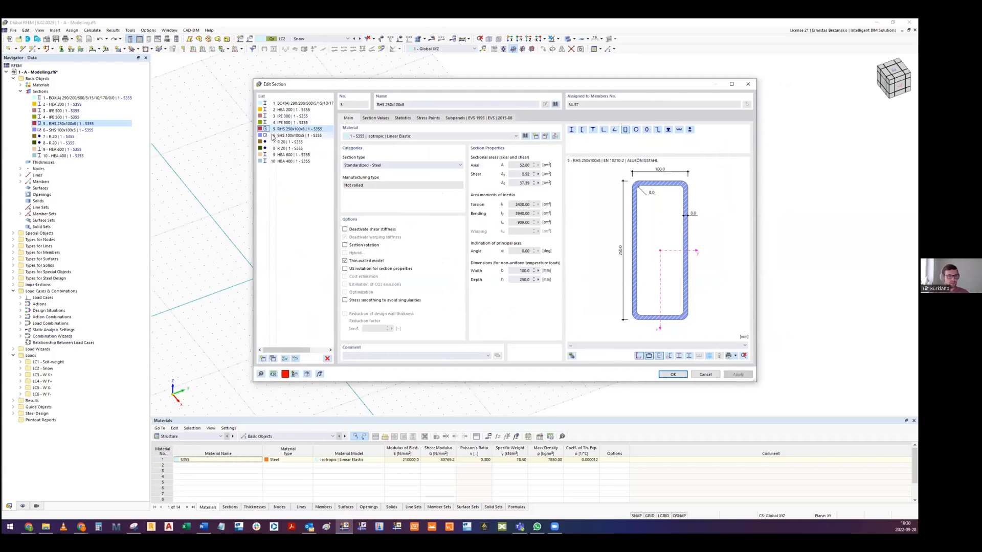
- Check the SHS 100x100x5 section against RHS 250x100x8 and close the section properties without changes
click(291, 136)
click(295, 130)
key(Escape)
middle_drag(309, 146, 252, 132)
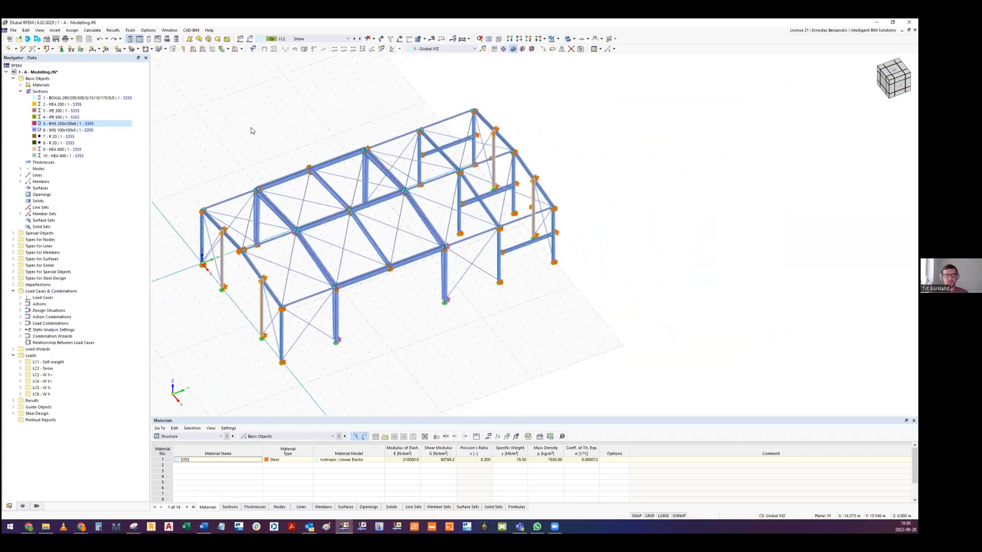
mouse_move(385, 183)
ctrl+middle_down()
mouse_move(377, 210)
mouse_move(382, 184)
mouse_move(387, 201)
ctrl+middle_up()
scroll(379, 211, up, 2)
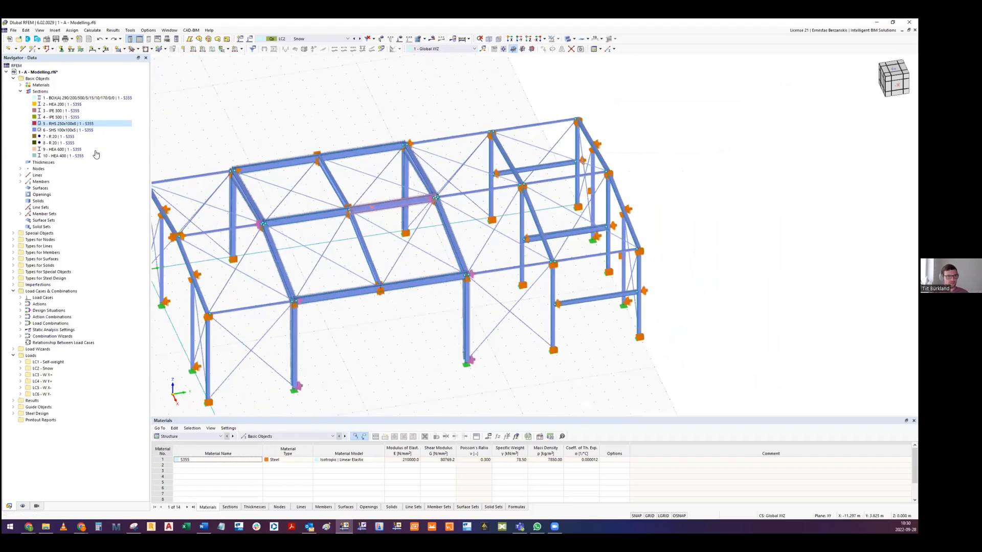
middle_drag(394, 217, 434, 179)
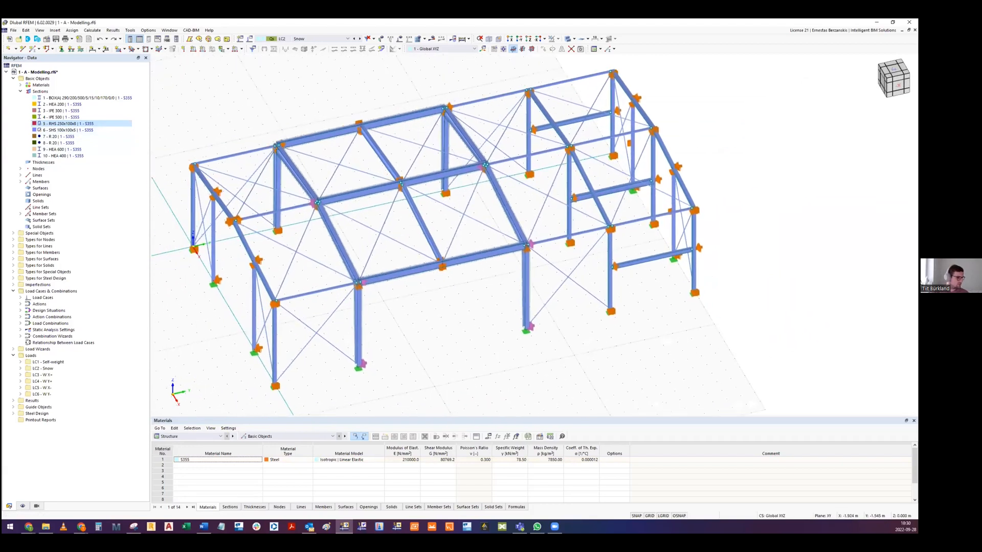
middle_drag(370, 211, 369, 204)
middle_drag(508, 294, 631, 247)
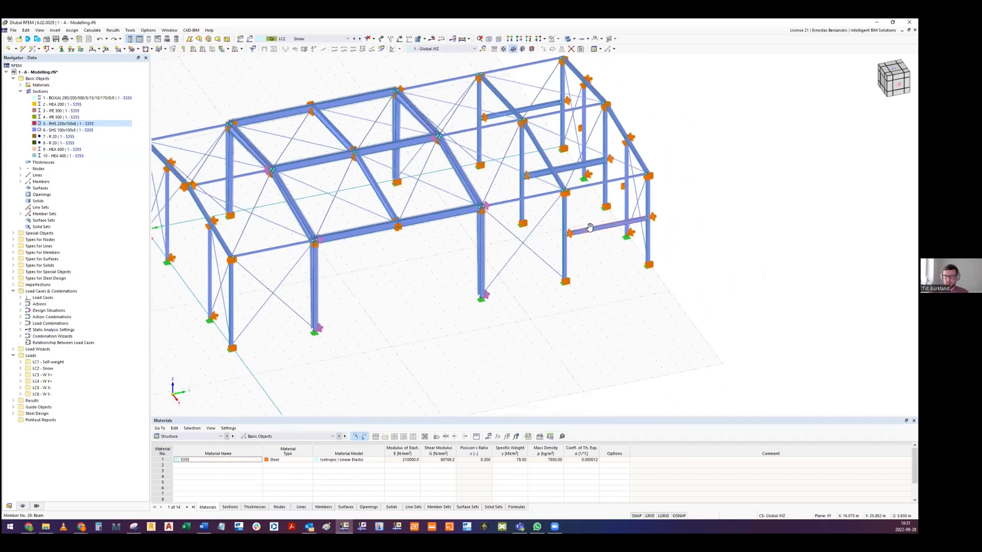
scroll(650, 248, up, 4)
scroll(639, 247, down, 3)
middle_drag(331, 185, 446, 220)
scroll(248, 204, up, 4)
scroll(254, 196, down, 6)
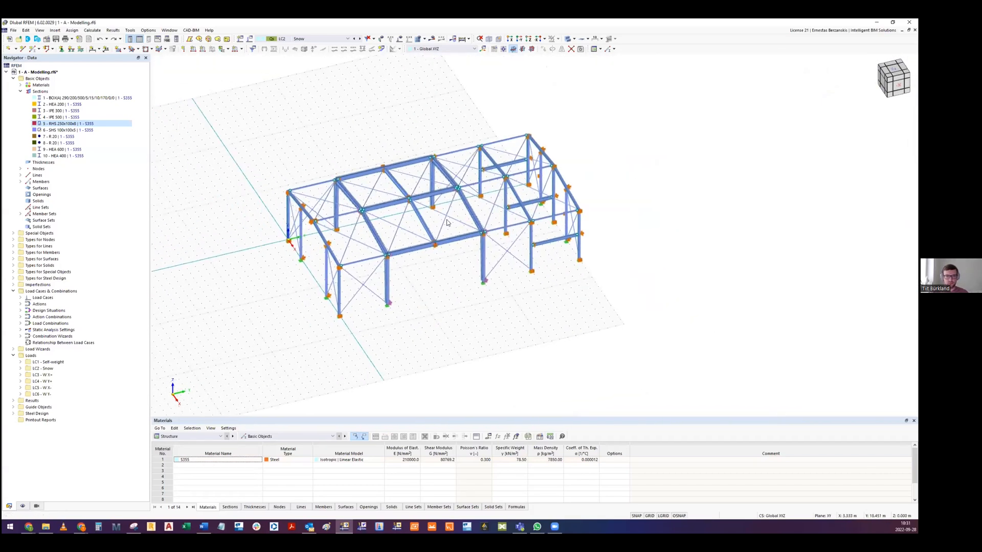
- Review the list of load cases, design situations and load combinations without changing the active load case
scroll(446, 220, up, 2)
click(301, 40)
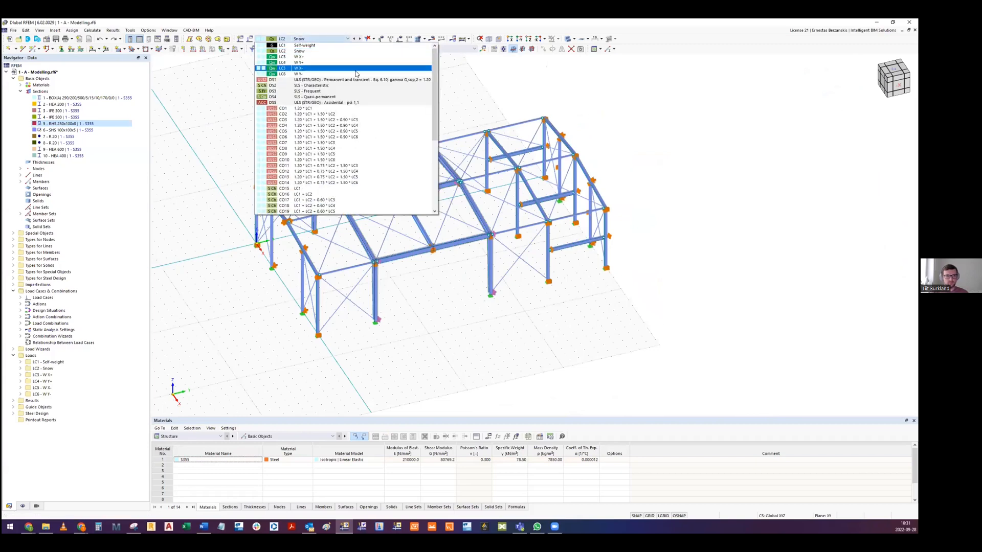
scroll(306, 107, down, 7)
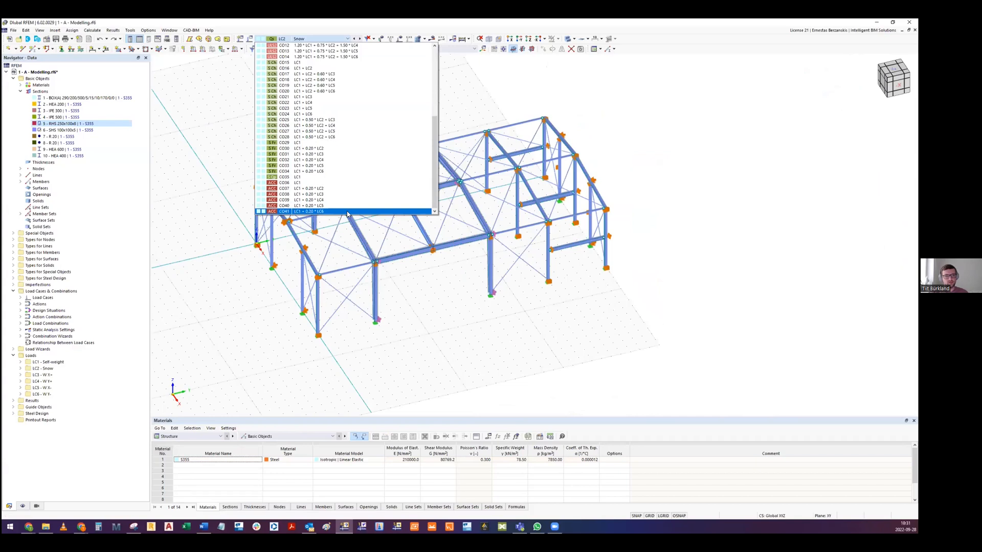
scroll(339, 179, up, 2)
scroll(339, 172, up, 6)
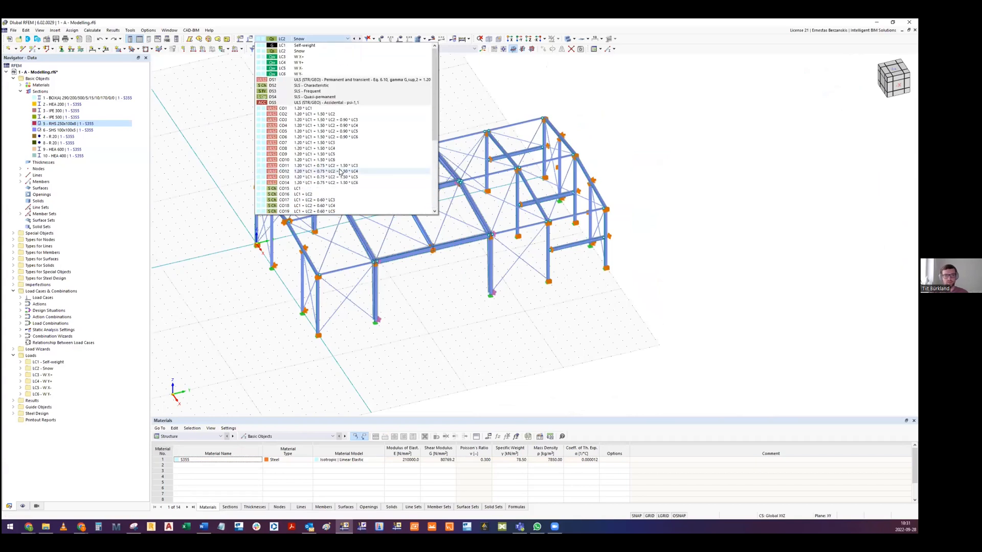
click(732, 169)
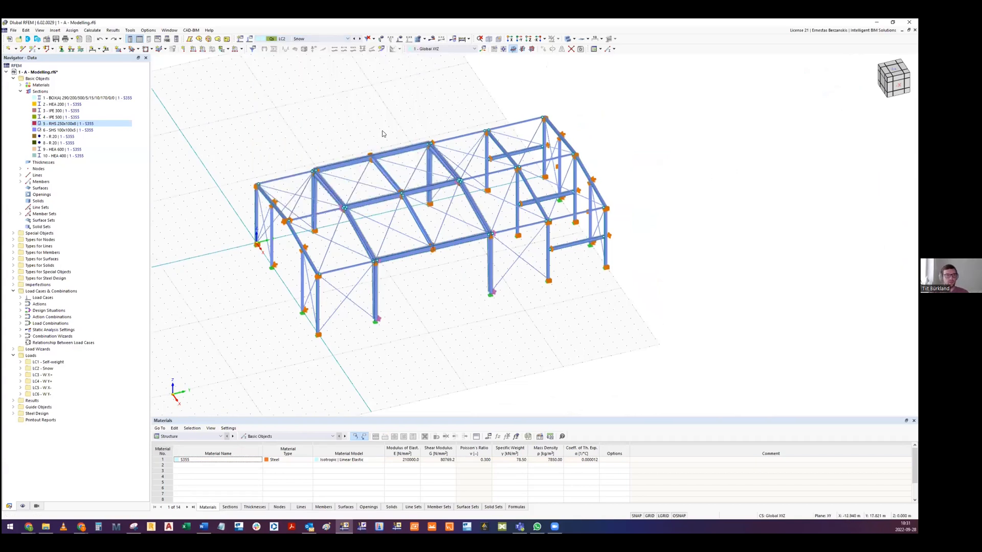
- Calculate all load cases and combinations, skipping the Steel Design plausibility check for all objects
middle_drag(382, 130, 365, 129)
click(91, 30)
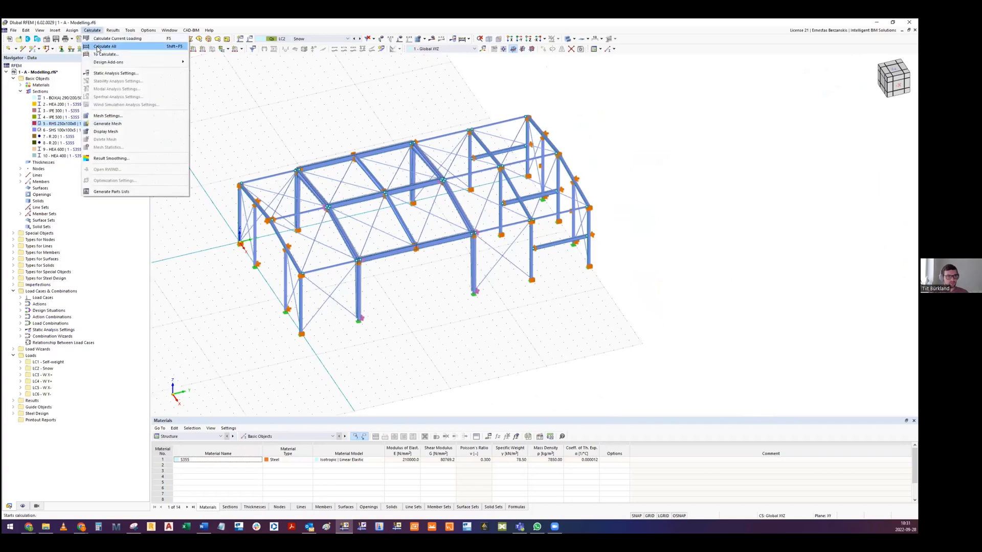
click(102, 46)
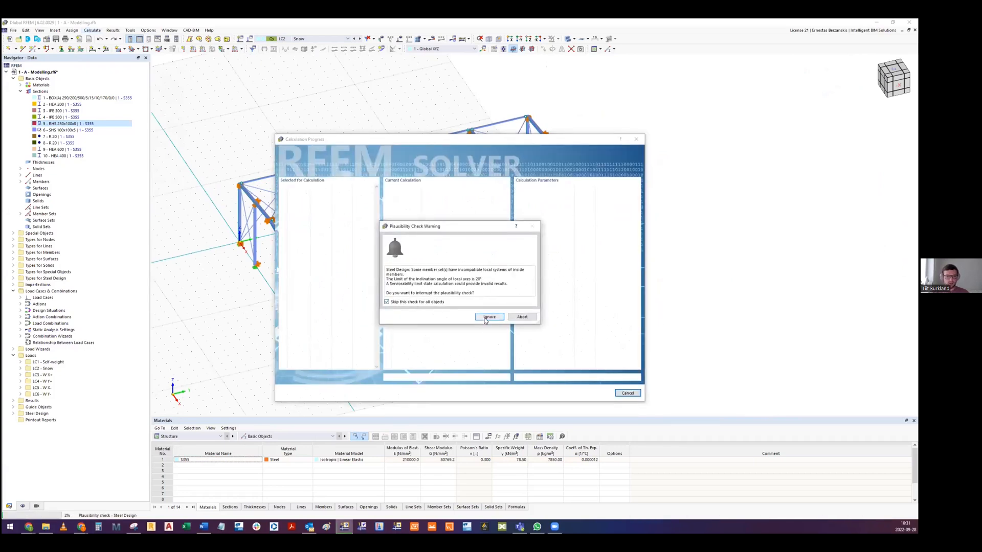
click(488, 318)
drag(358, 139, 343, 109)
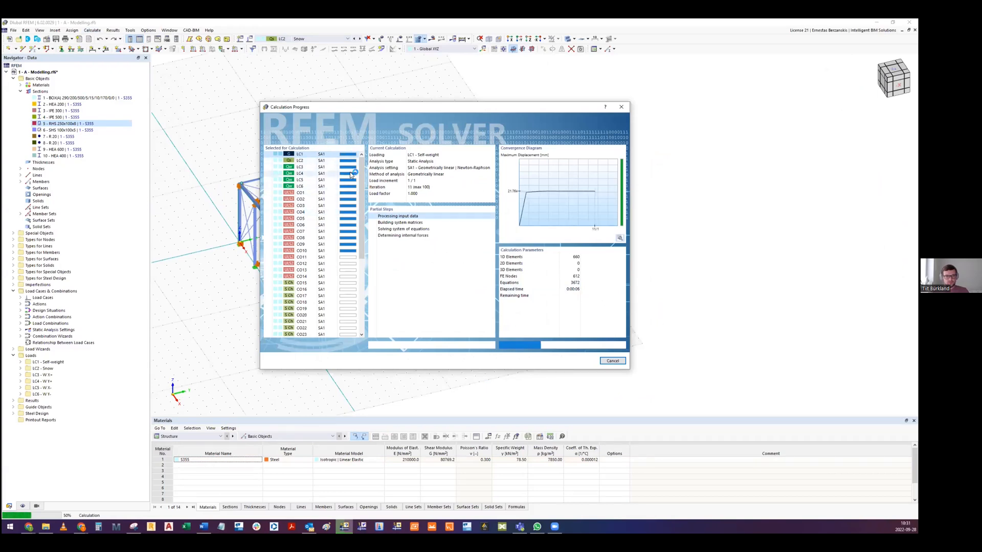
scroll(349, 244, down, 5)
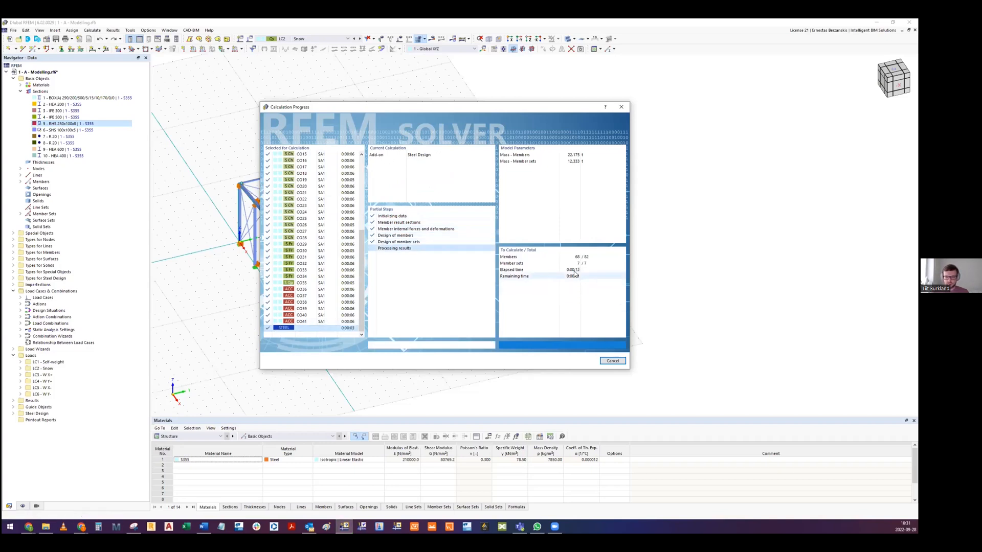
middle_drag(430, 262, 447, 270)
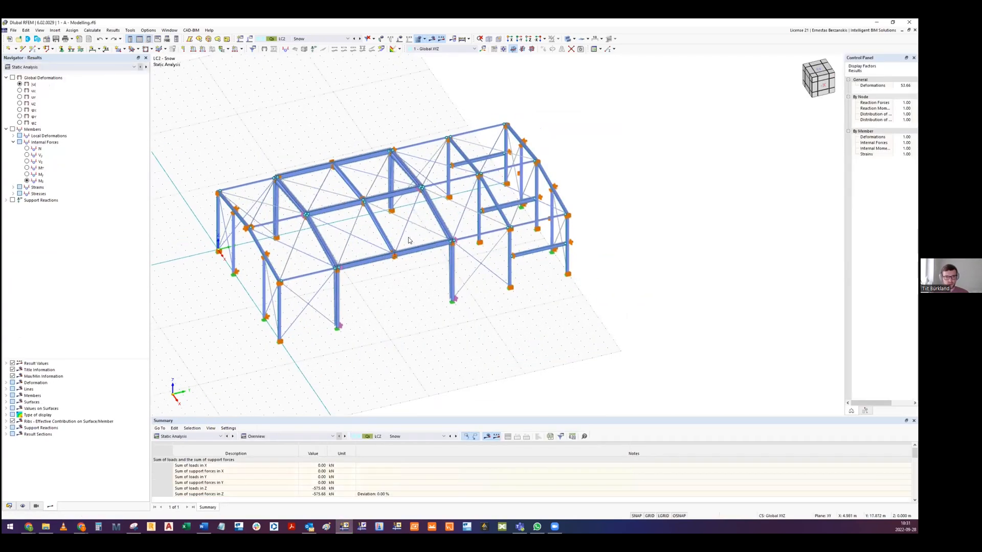
middle_drag(409, 240, 428, 233)
click(303, 39)
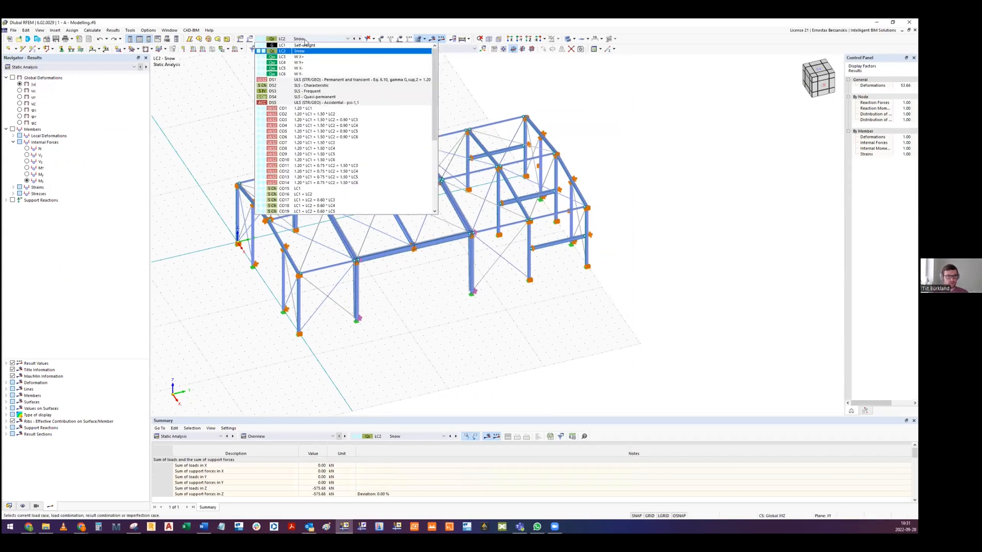
click(306, 40)
middle_drag(317, 138, 297, 147)
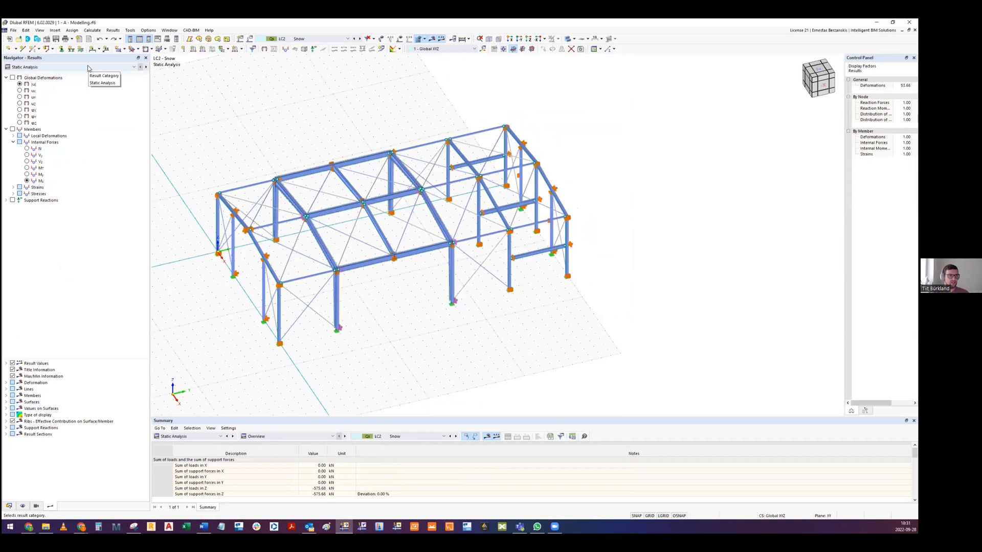
middle_drag(350, 150, 357, 159)
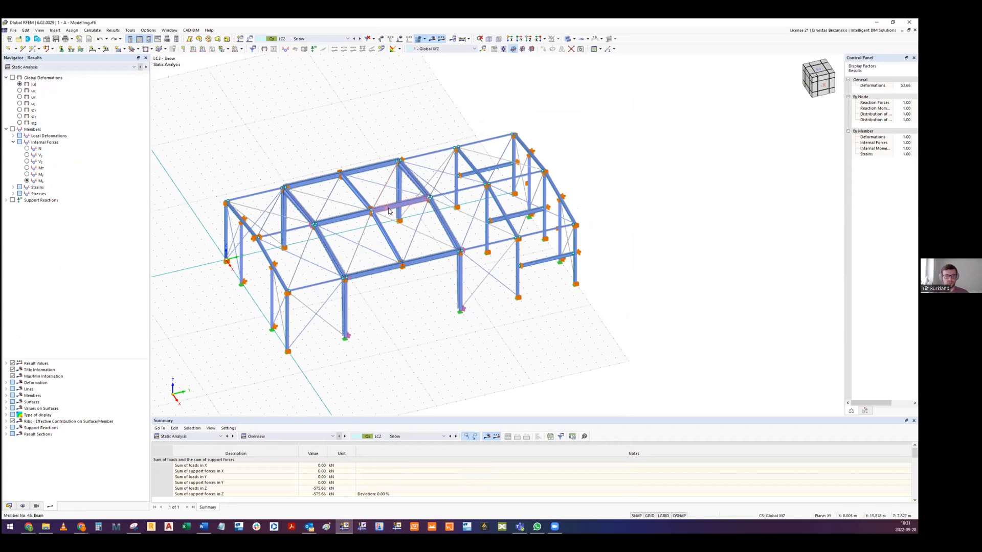
middle_drag(283, 116, 280, 139)
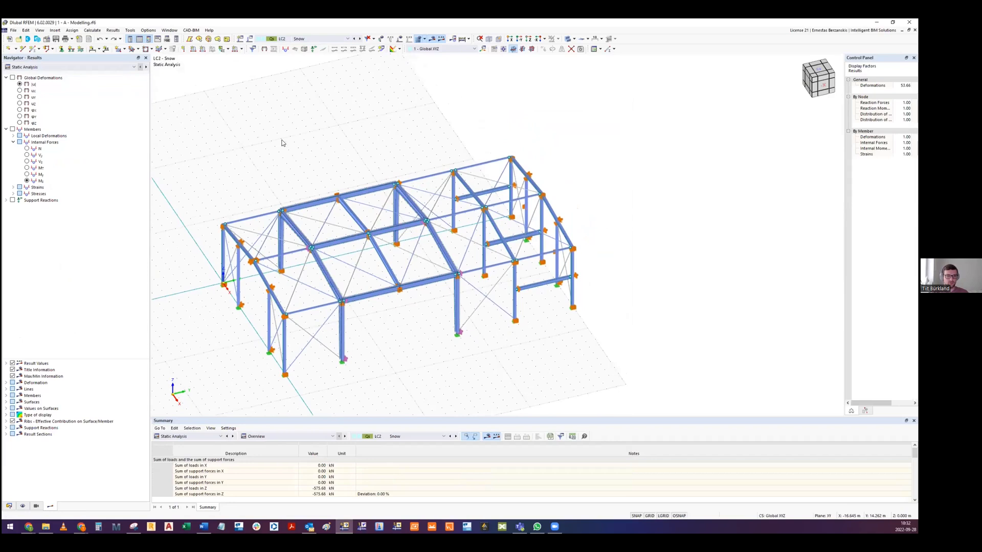
middle_drag(341, 239, 338, 224)
- Switch the results to Steel Design, check the ratio envelope briefly, and examine the stability design ratios across the hall's members
click(28, 67)
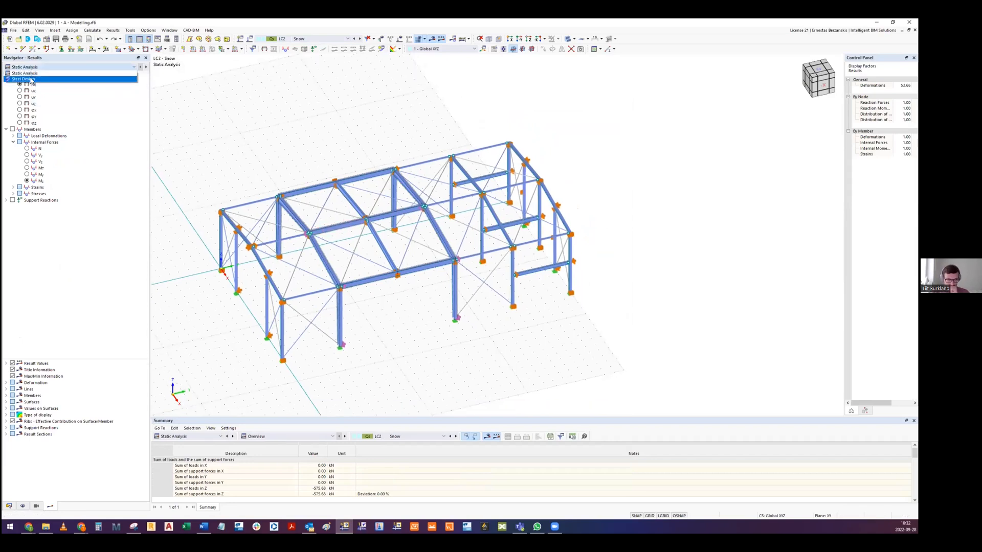
click(30, 79)
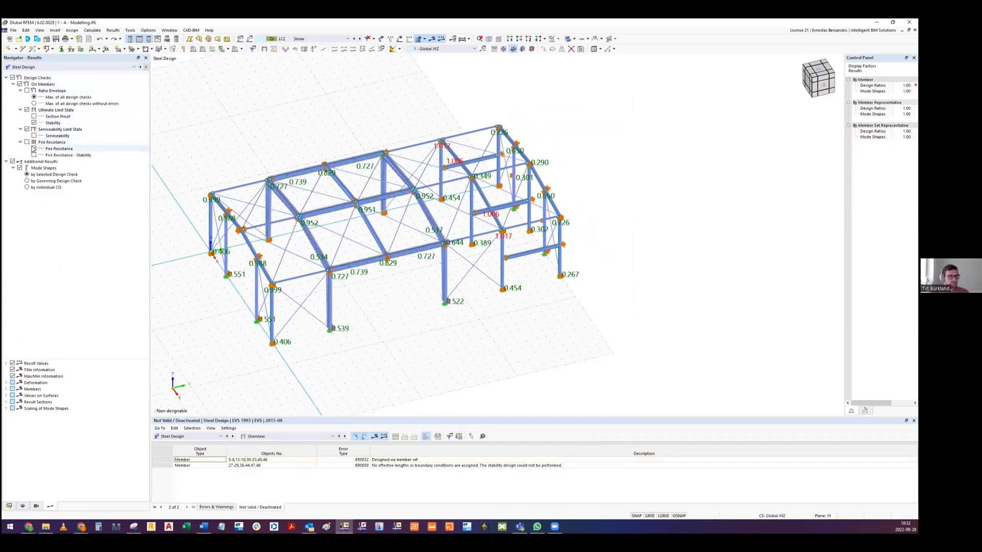
click(26, 91)
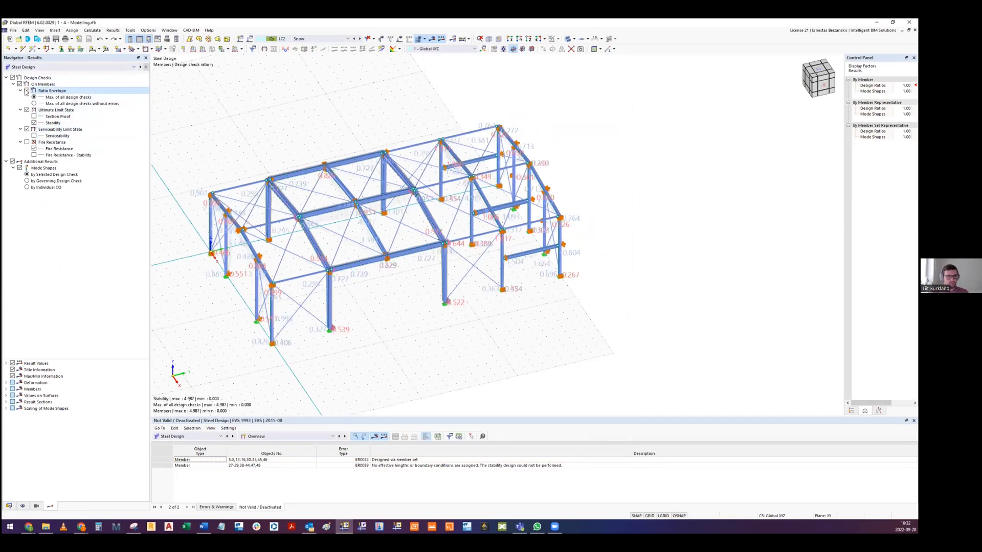
scroll(374, 200, up, 3)
middle_drag(374, 199, 422, 134)
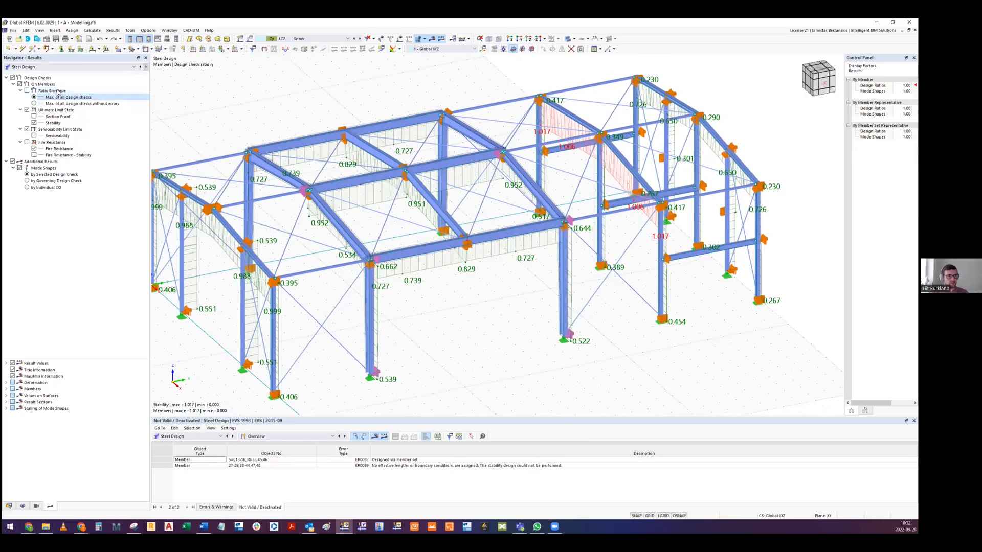
middle_drag(516, 181, 561, 200)
click(80, 98)
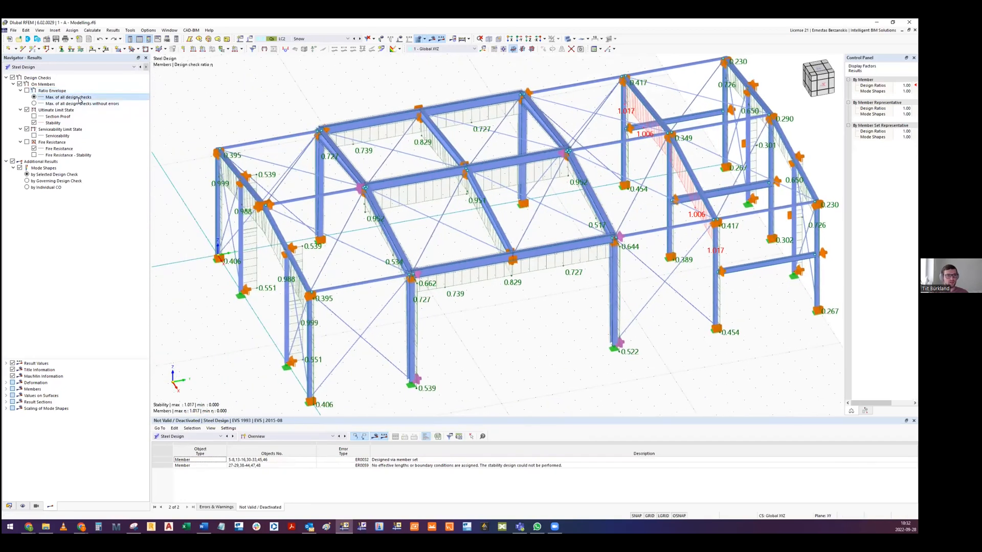
middle_drag(368, 232, 425, 225)
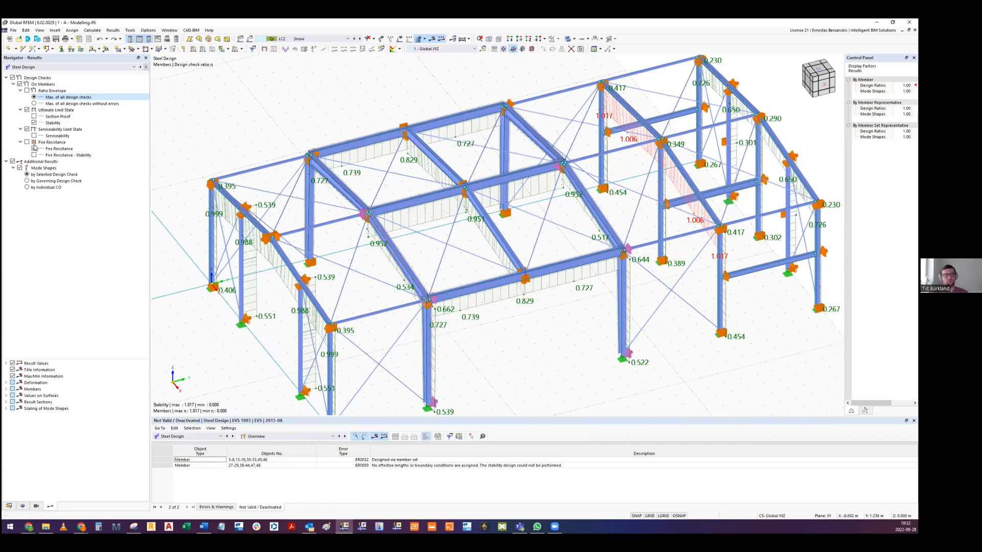
- Select the Fire Resistance result entry and inspect the design ratios on the end frames' beams and columns
click(59, 148)
ctrl+middle_drag(608, 171, 537, 199)
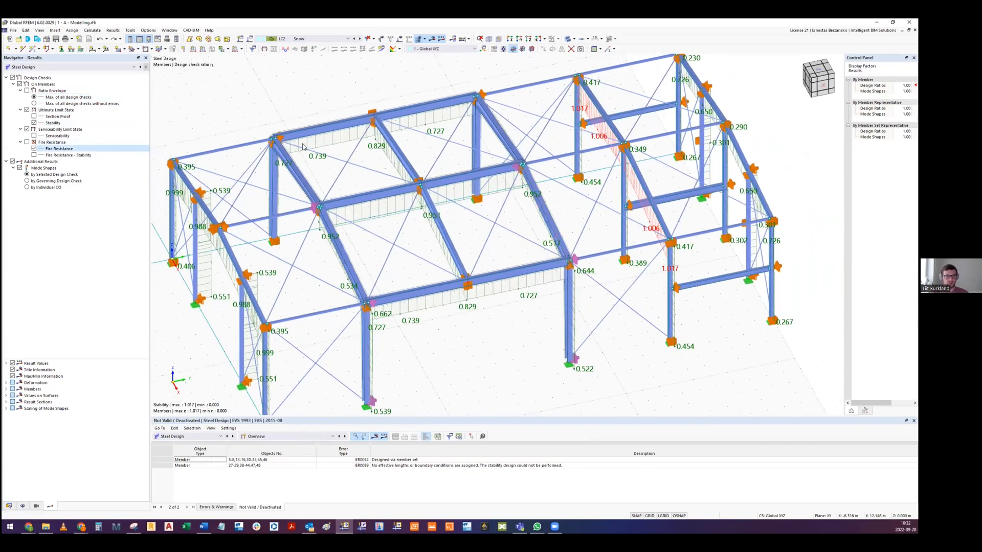
ctrl+middle_drag(412, 168, 472, 174)
middle_drag(634, 139, 398, 207)
scroll(475, 163, up, 5)
scroll(392, 164, down, 4)
scroll(443, 168, down, 3)
scroll(473, 195, up, 3)
scroll(397, 207, down, 2)
- Show the Design Ratios on Members results in an enlarged table, sorted by member
click(262, 435)
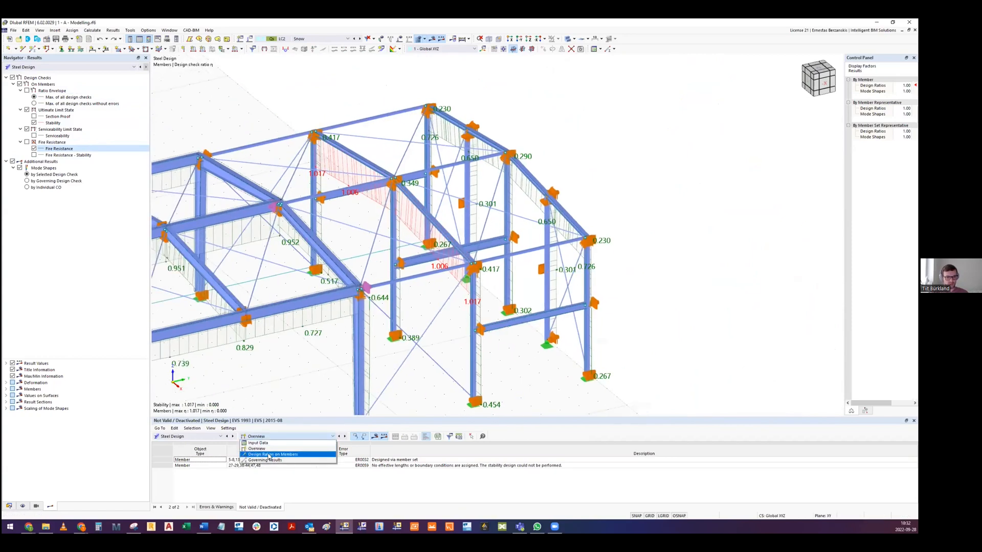
click(270, 455)
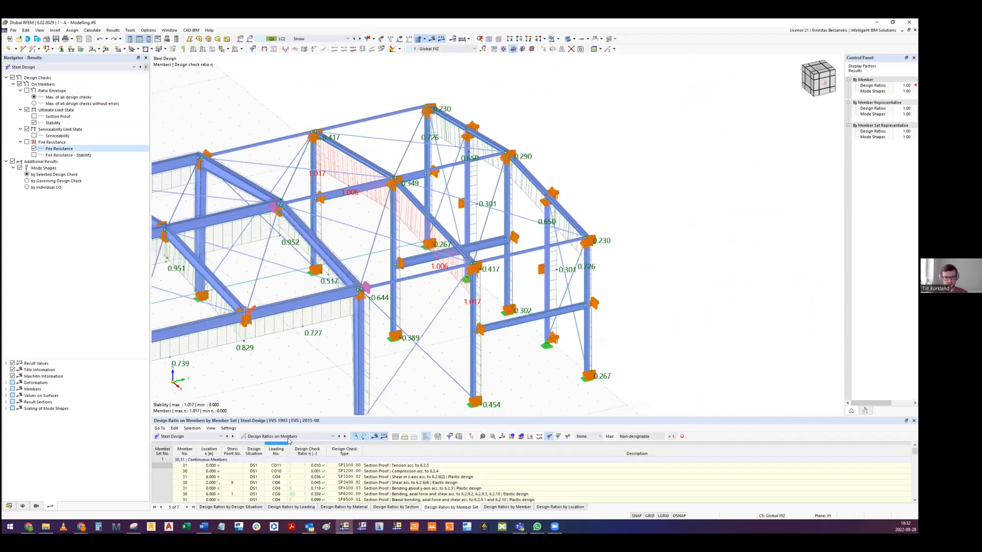
drag(356, 419, 372, 364)
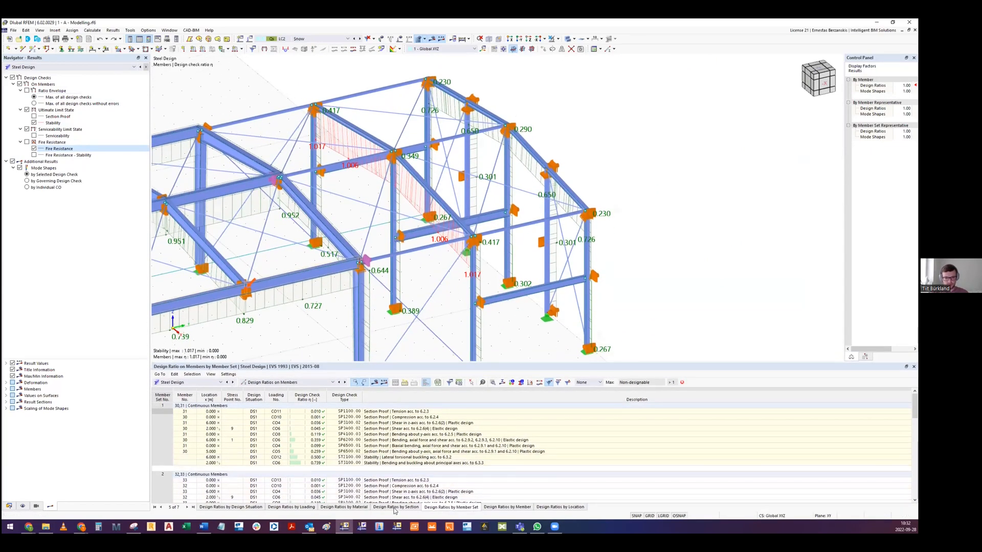
click(507, 507)
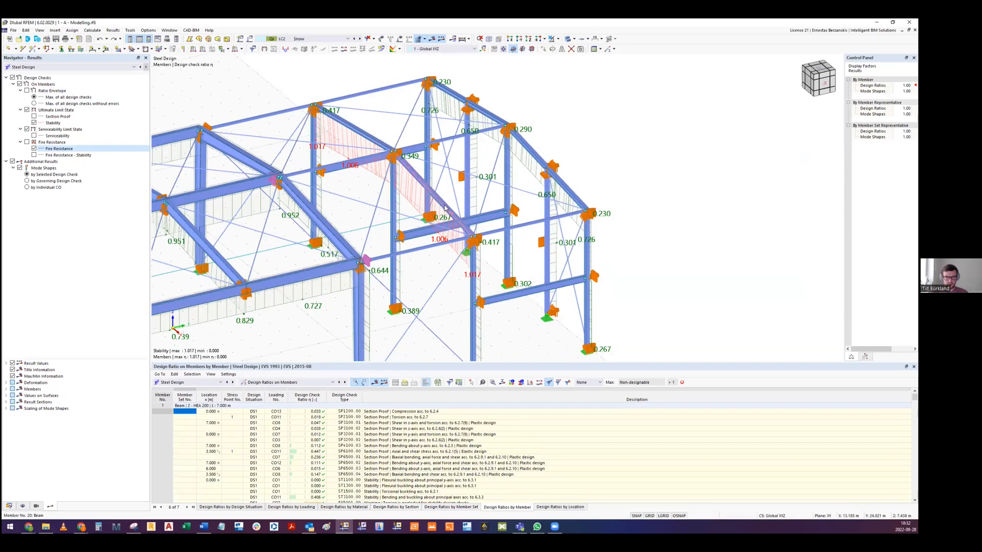
- Find roof beam 20 in the design ratio table and display the mode shape of its ST3100 bending and buckling check
click(418, 181)
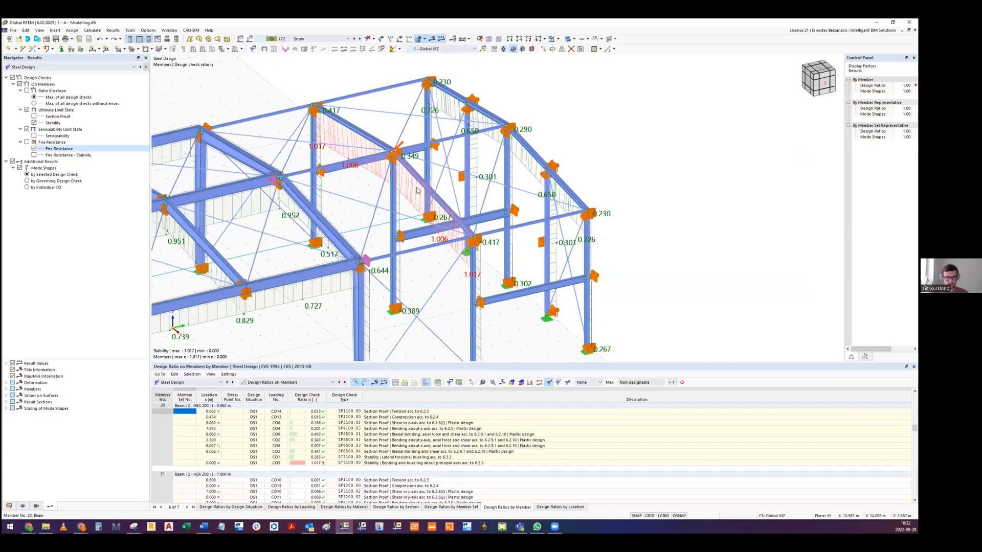
scroll(358, 456, up, 2)
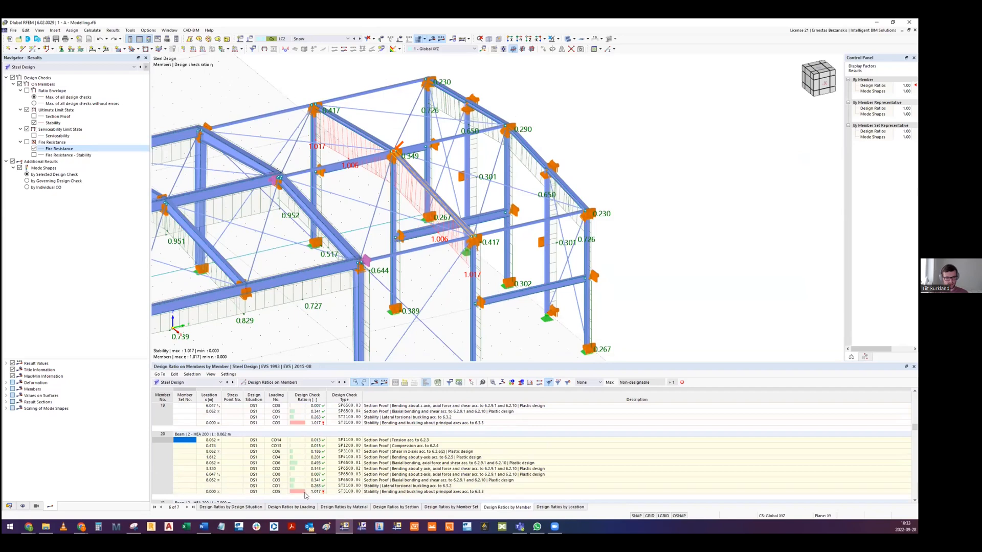
click(316, 492)
scroll(444, 223, down, 4)
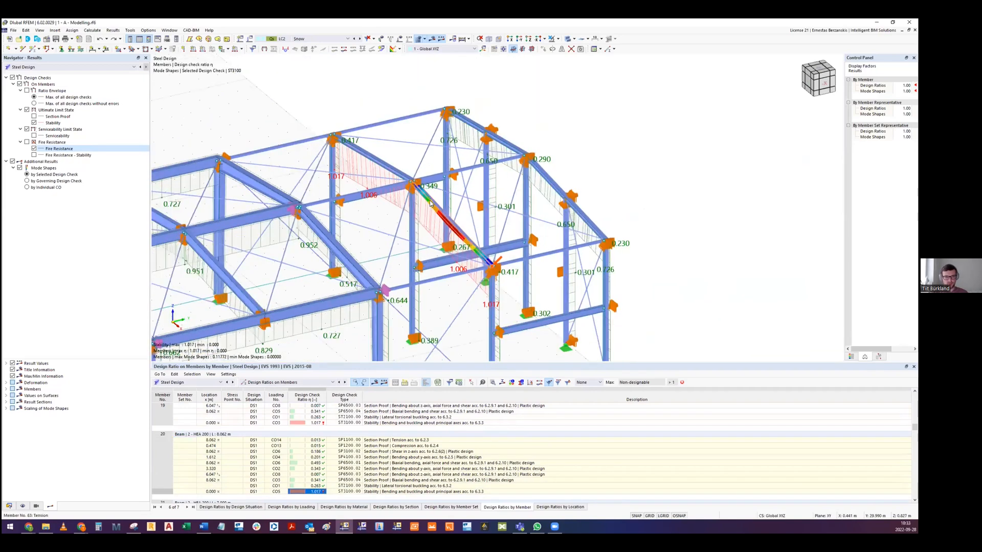
scroll(442, 223, up, 4)
ctrl+middle_drag(435, 233, 456, 106)
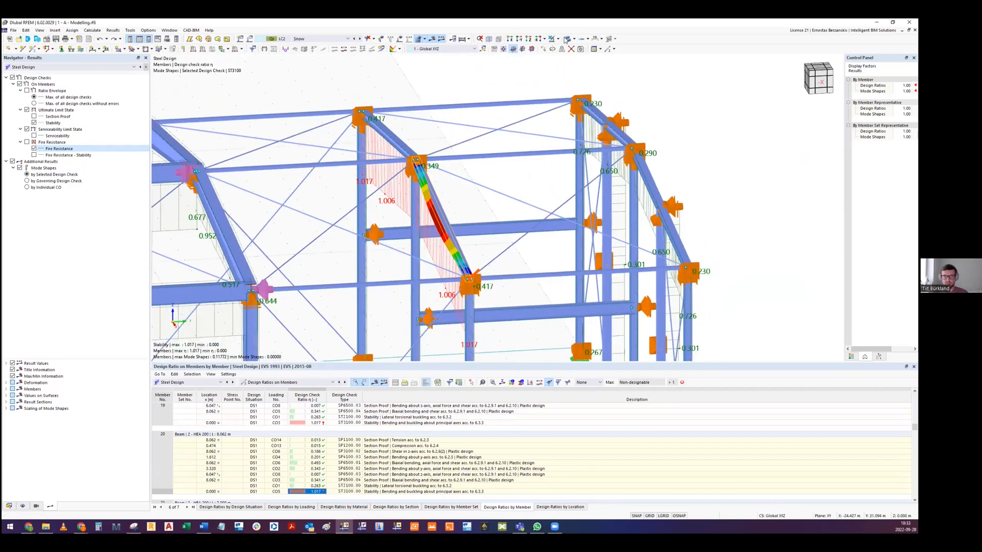
ctrl+middle_drag(467, 206, 464, 235)
scroll(465, 230, down, 5)
scroll(465, 235, up, 4)
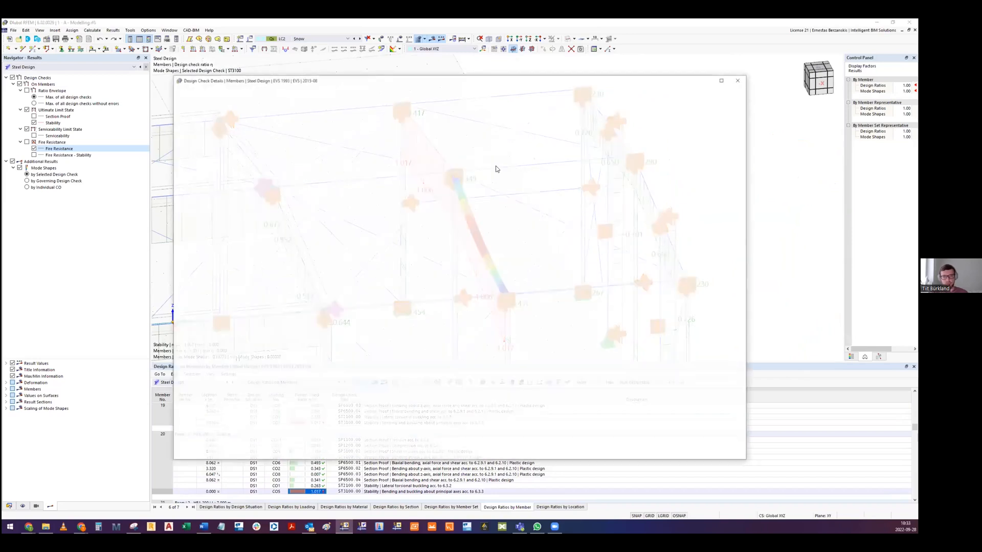
- View beam 20's ST3100 design check details full screen and review the check values and interaction factor formulas
click(724, 80)
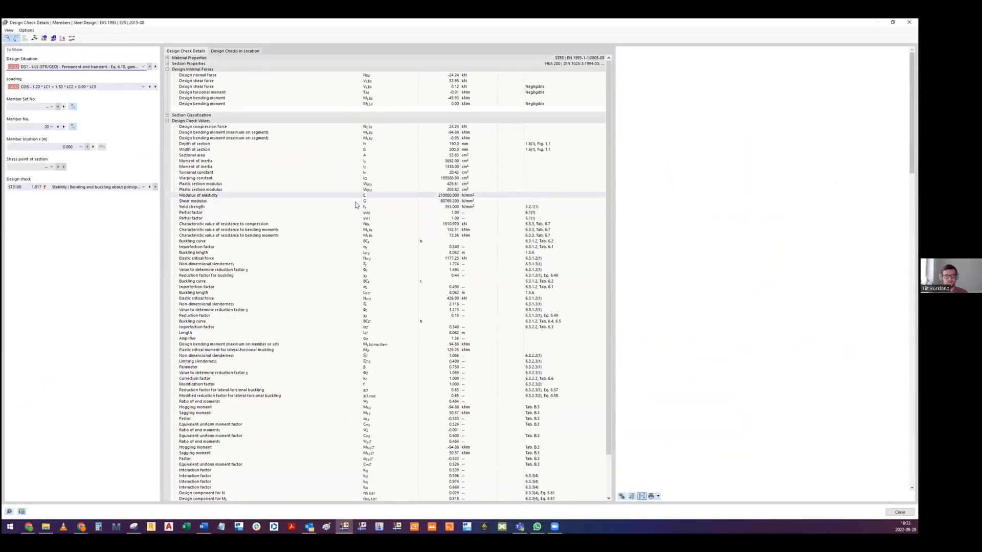
scroll(407, 239, down, 3)
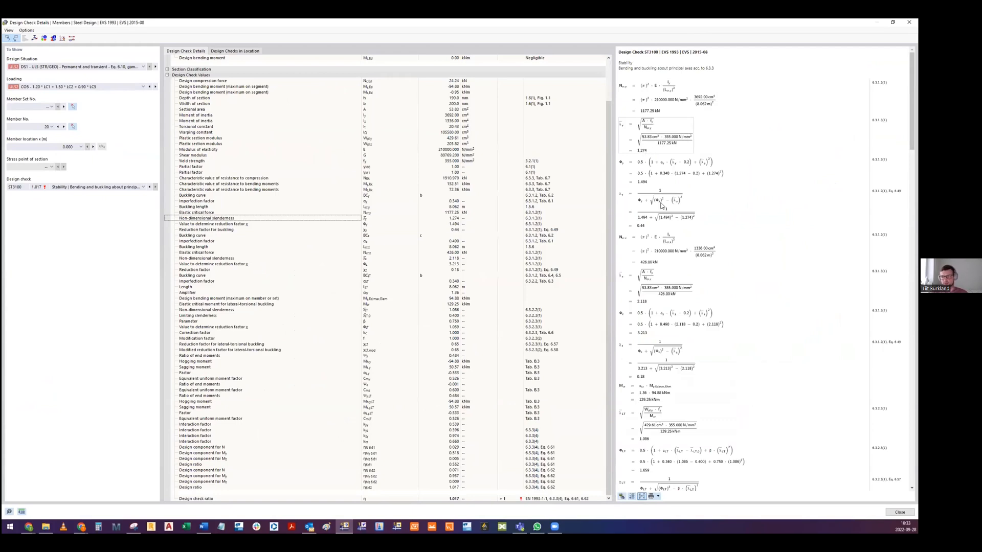
scroll(648, 275, down, 10)
scroll(649, 275, down, 12)
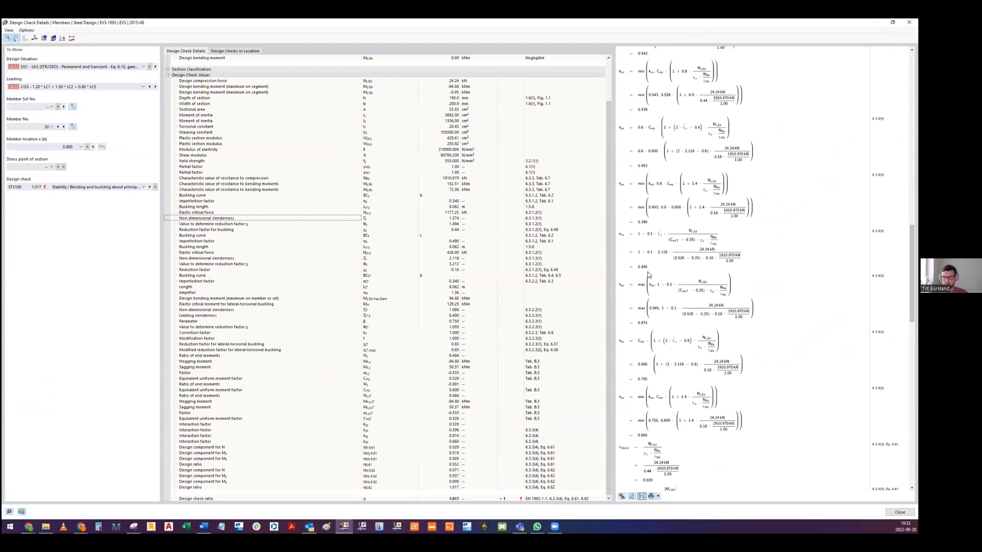
scroll(648, 274, down, 3)
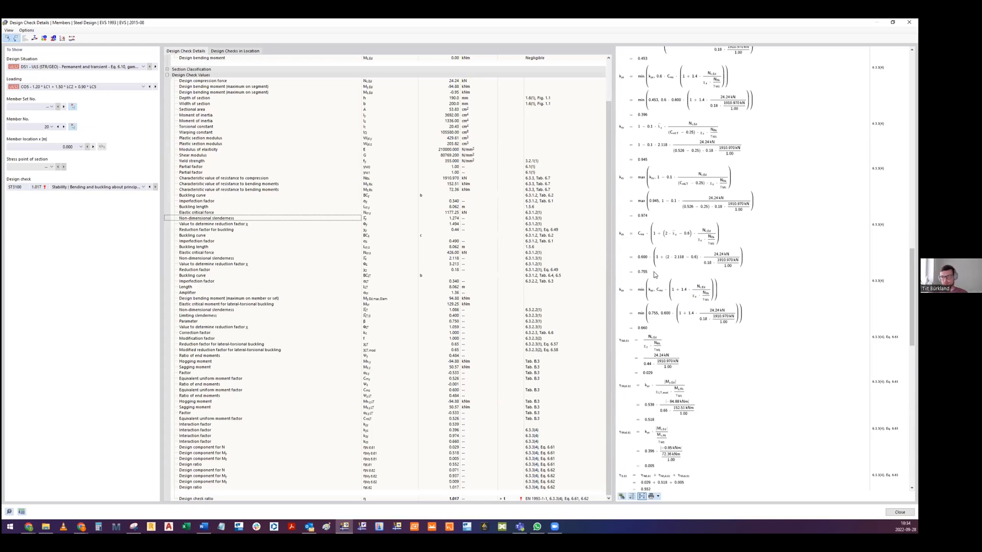
scroll(655, 276, up, 2)
click(643, 132)
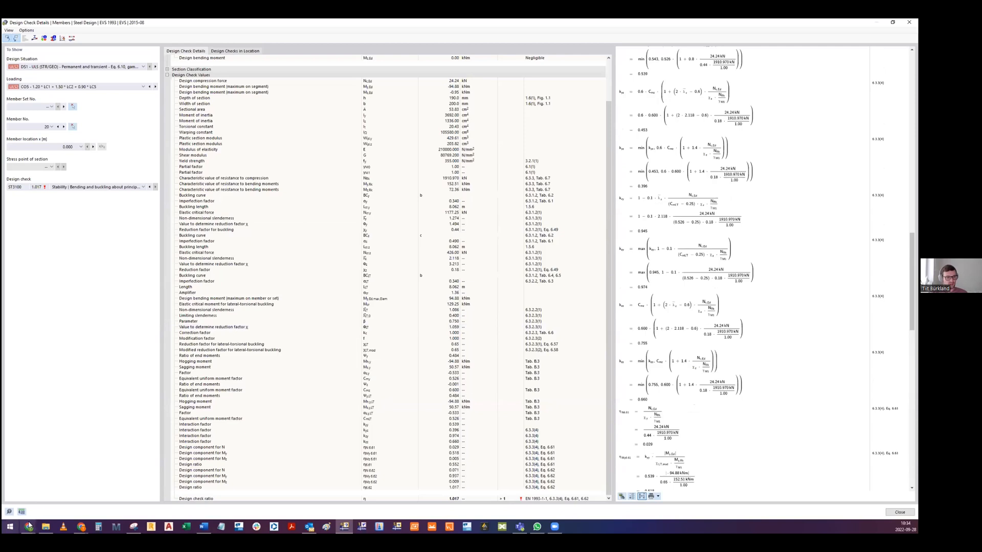
- Switch to the Google Slides presentation and highlight the kyy, kyz, kzy, kzz note for equivalent member design according to 6.3.3
mouse_move(29, 527)
click(577, 493)
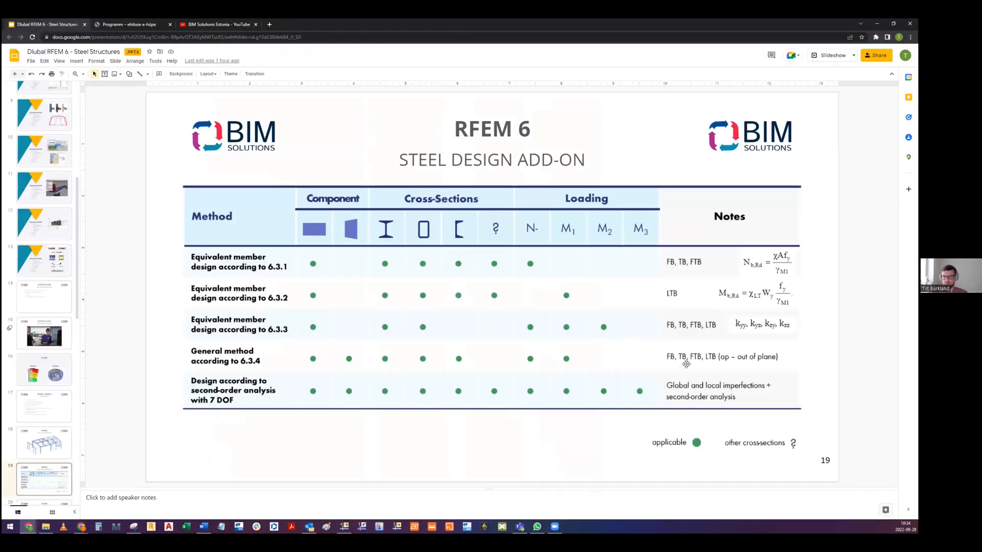
click(753, 323)
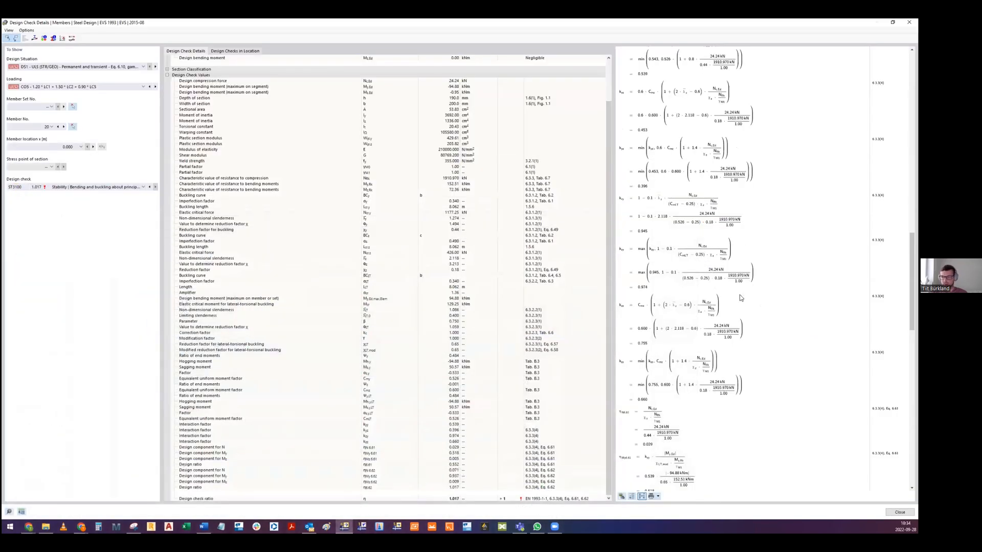
- Return to RFEM's design check details and examine the final design ratio equations, the HEA 200 section properties and the check values
scroll(737, 293, down, 5)
scroll(728, 290, down, 5)
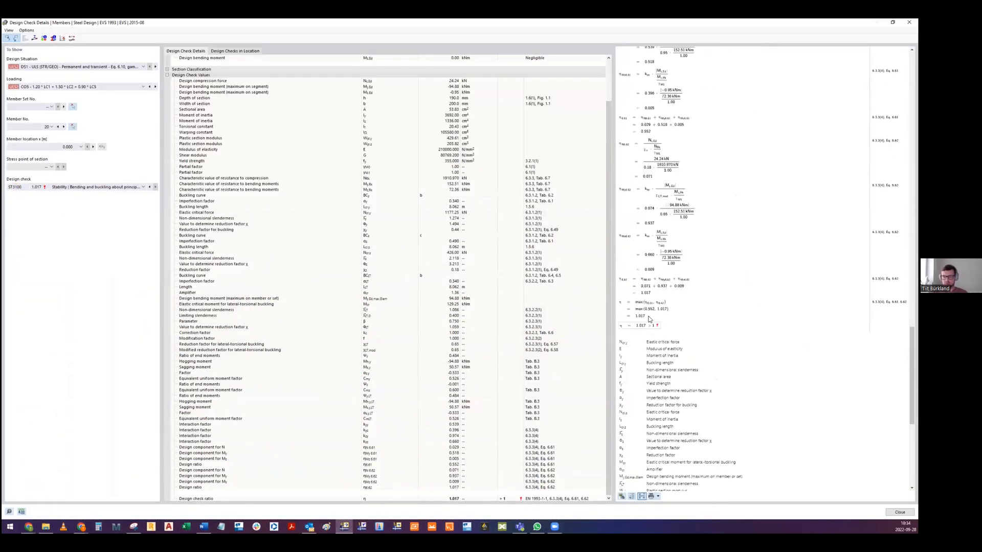
scroll(311, 218, up, 3)
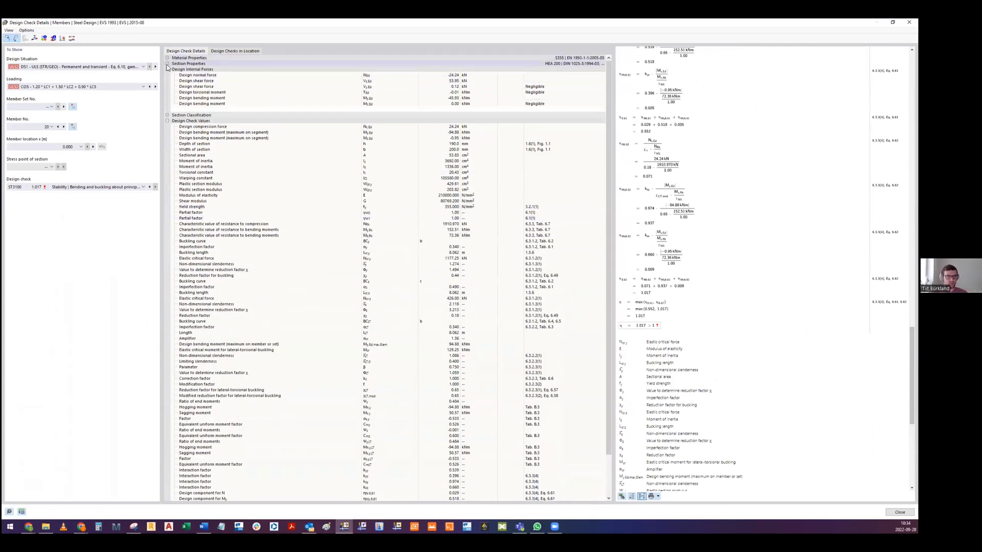
click(168, 64)
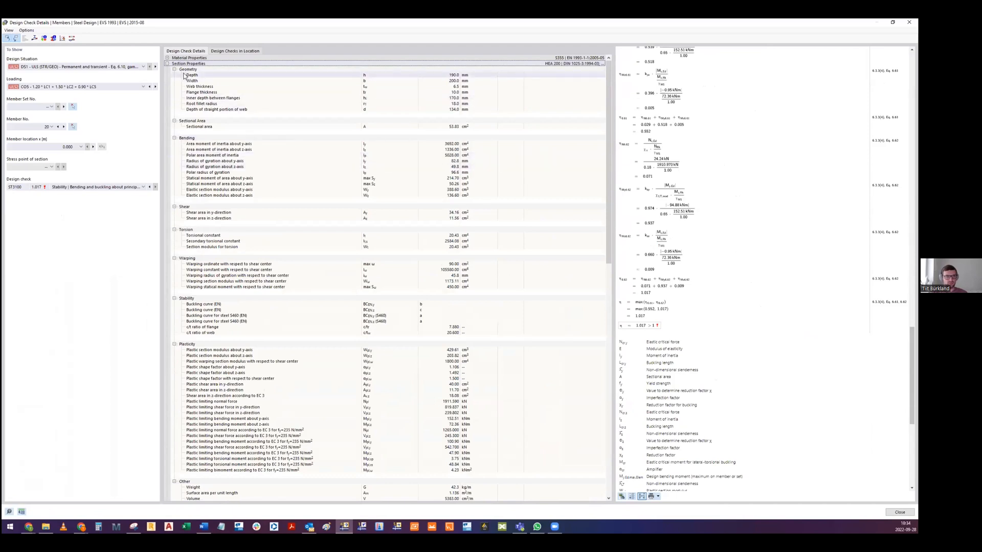
click(167, 64)
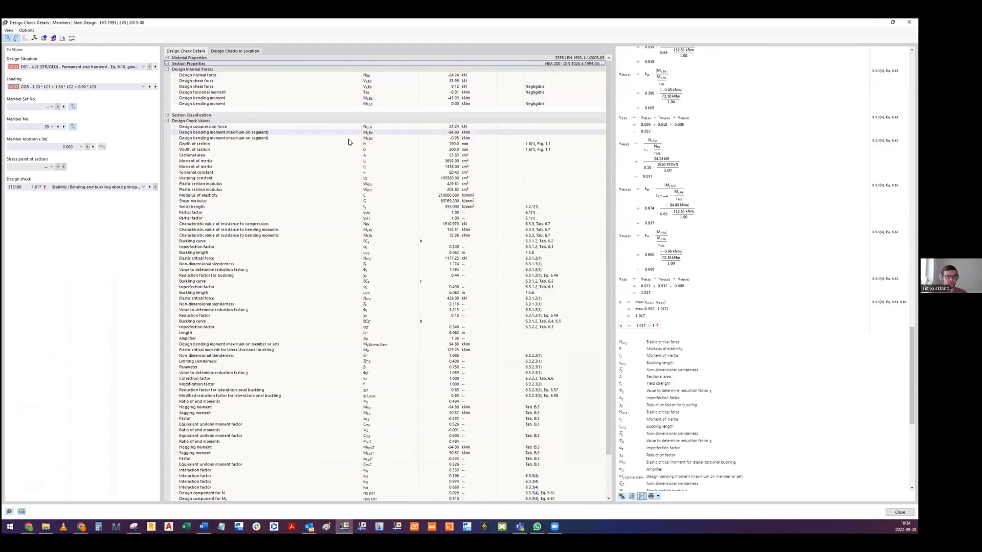
scroll(350, 140, down, 3)
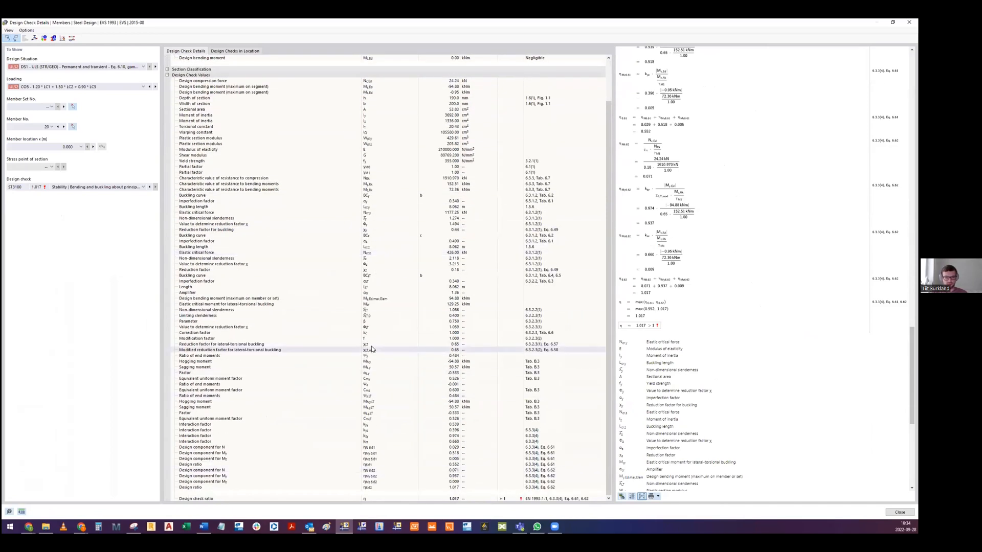
scroll(408, 479, up, 2)
scroll(408, 475, up, 1)
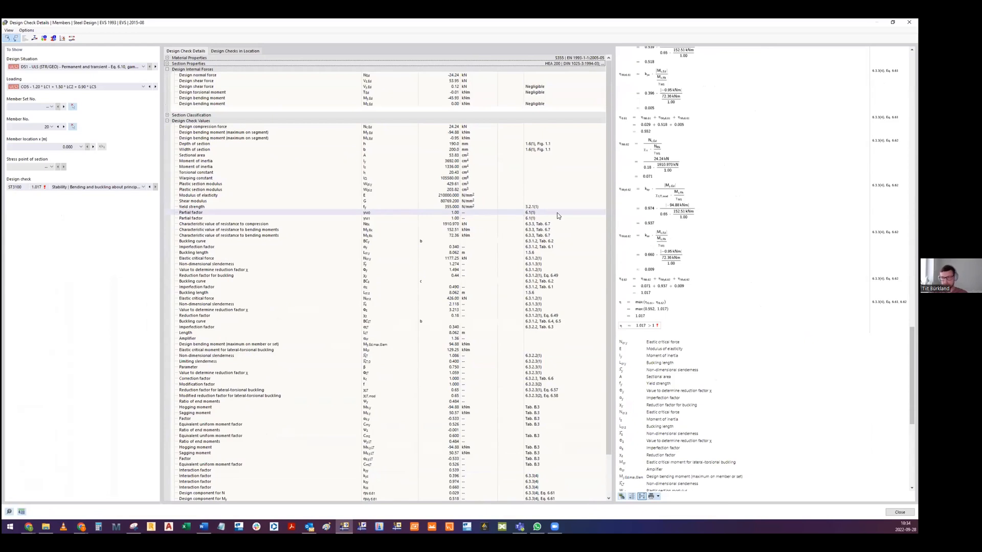
- Close beam 20's design check details and isolate the tapered portal frame made of members 5 to 8
click(909, 22)
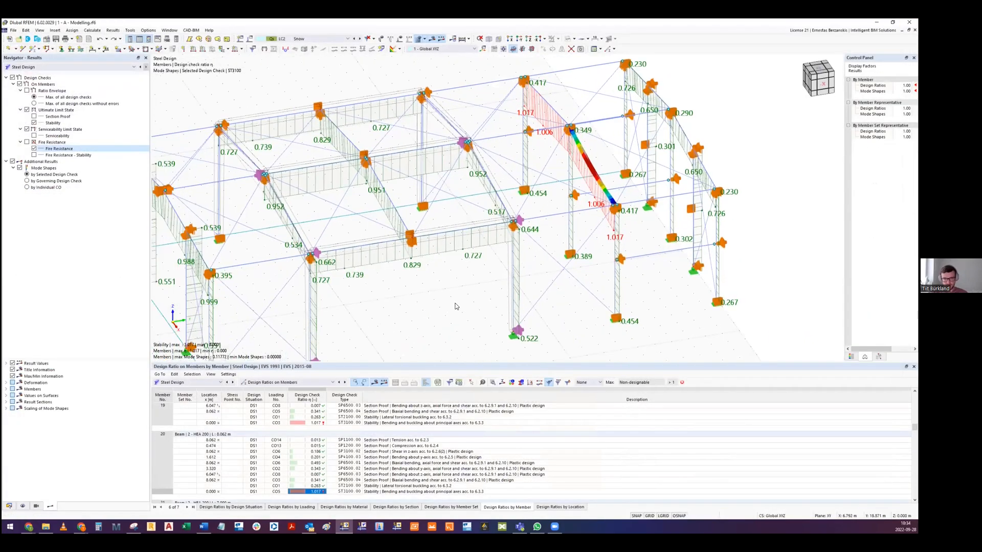
click(569, 40)
middle_drag(499, 250, 348, 193)
drag(295, 103, 341, 321)
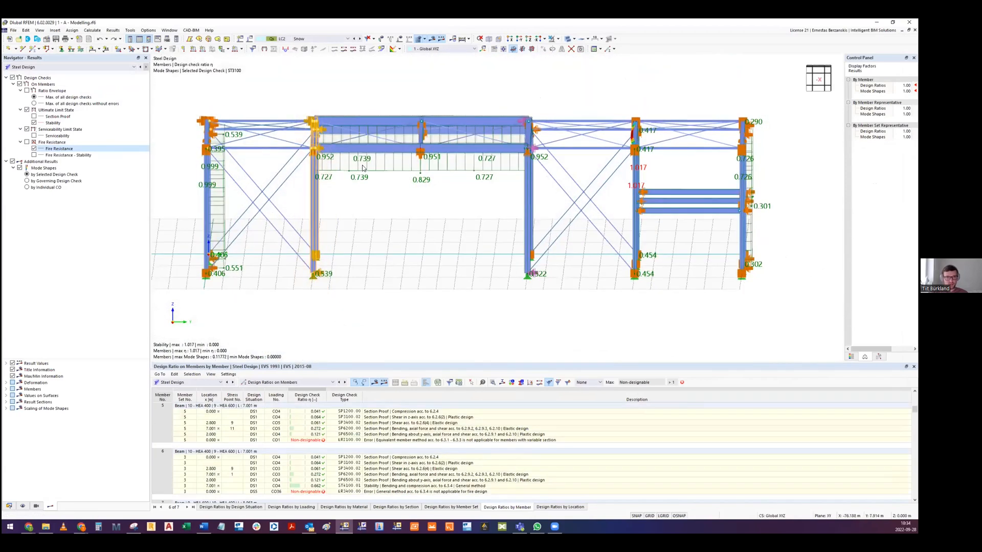
middle_drag(365, 168, 368, 231)
click(568, 41)
click(588, 60)
- List the design ratios by member set and highlight the equivalent member method row for variable sections in member set 5
ctrl+middle_drag(316, 207, 463, 110)
ctrl+middle_drag(461, 147, 463, 197)
middle_drag(435, 246, 411, 267)
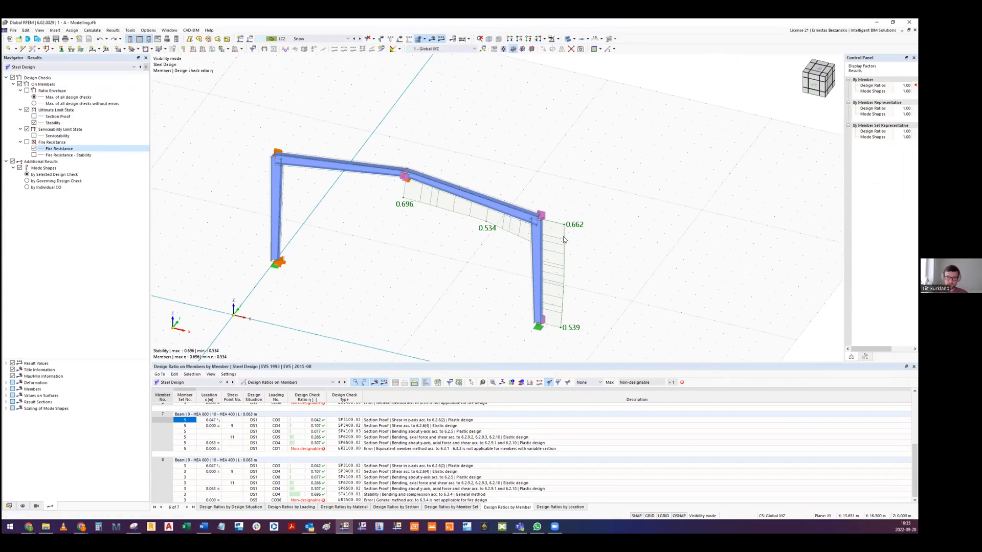
middle_drag(288, 174, 299, 197)
middle_drag(451, 258, 477, 237)
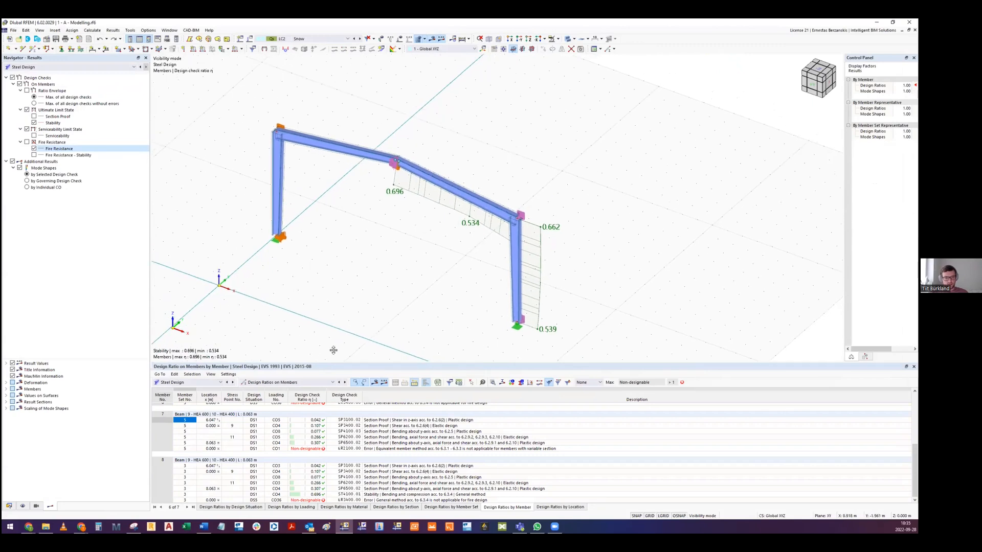
click(461, 508)
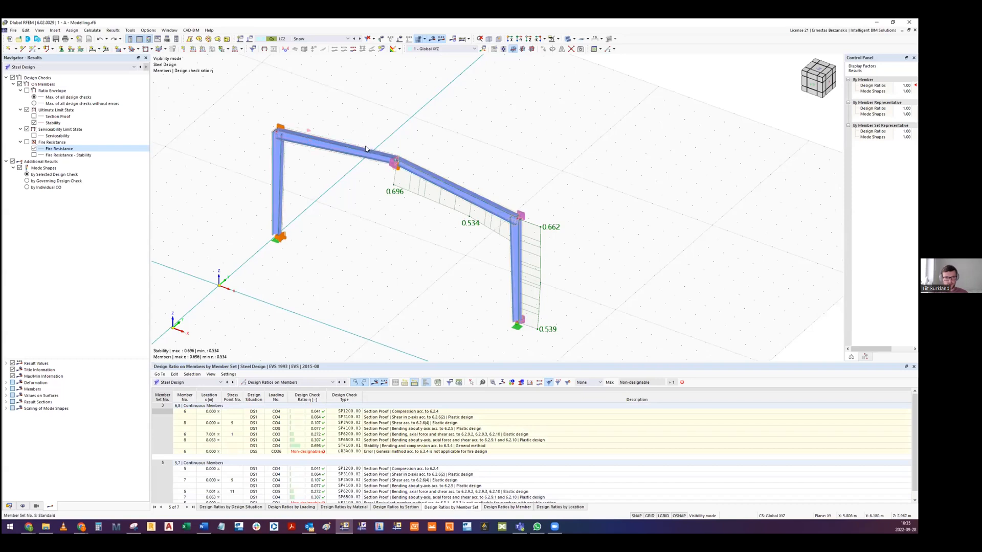
scroll(366, 145, up, 4)
scroll(349, 164, down, 4)
scroll(356, 494, down, 1)
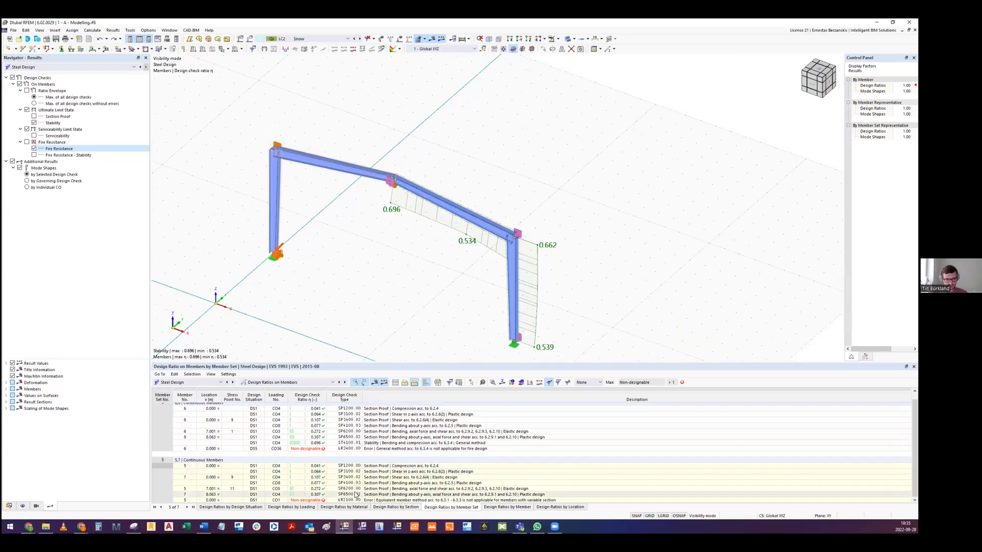
click(369, 500)
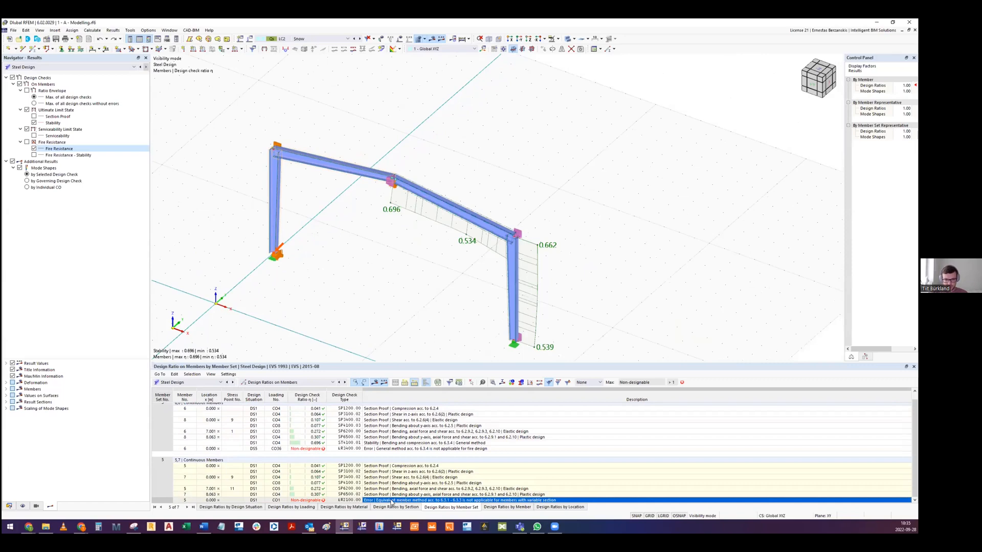
- Switch to the Google Slides presentation and consult the general method according to 6.3.4 in the methods table
middle_drag(370, 256, 383, 292)
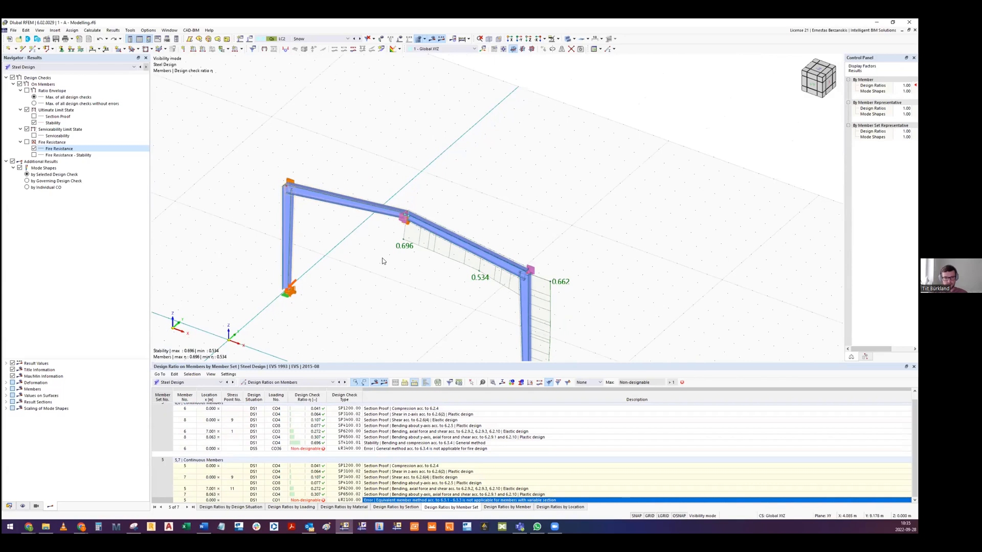
key(alt+Tab)
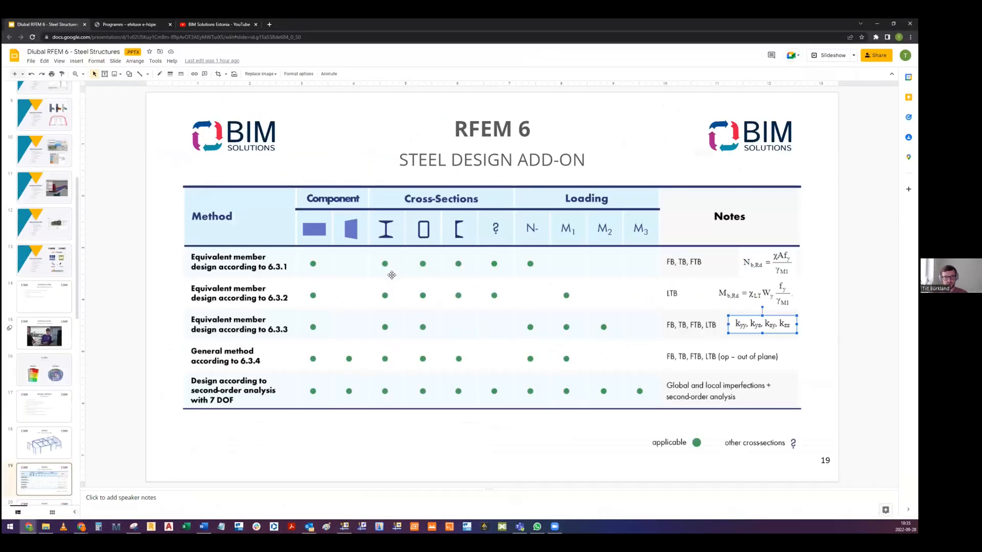
click(818, 359)
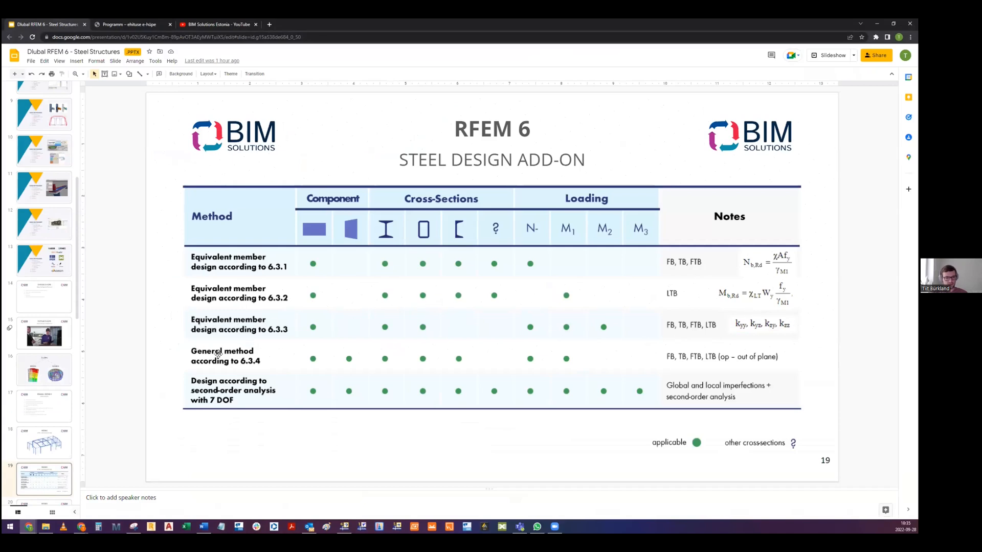
- Return to RFEM and examine the isolated tapered frame in front elevation and in a 3D view
key(alt+Tab)
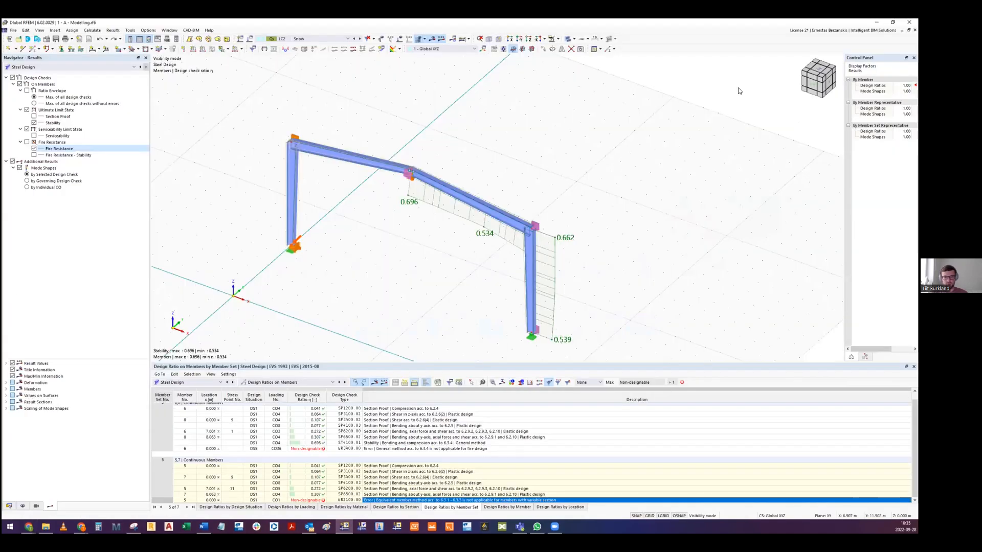
click(815, 90)
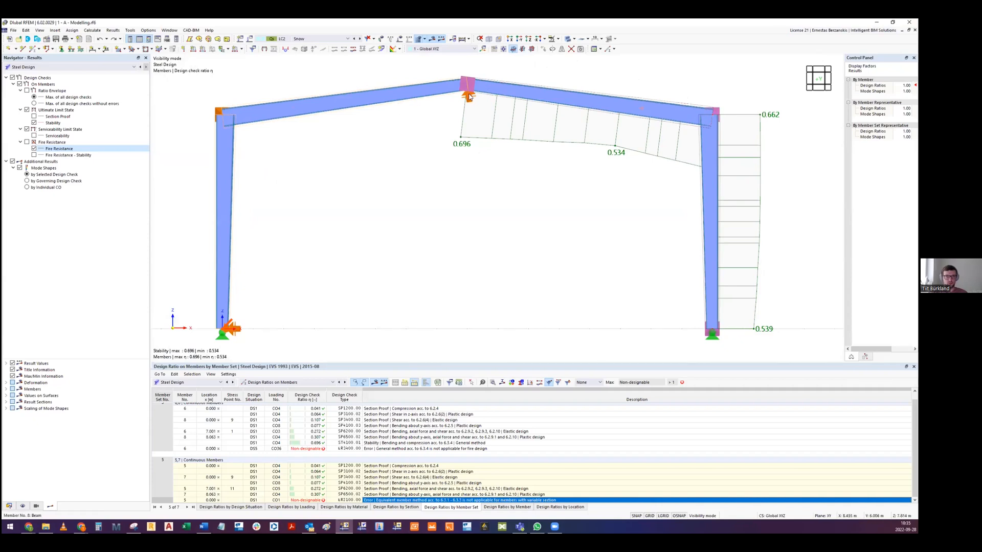
scroll(501, 205, down, 2)
ctrl+middle_drag(479, 127, 358, 184)
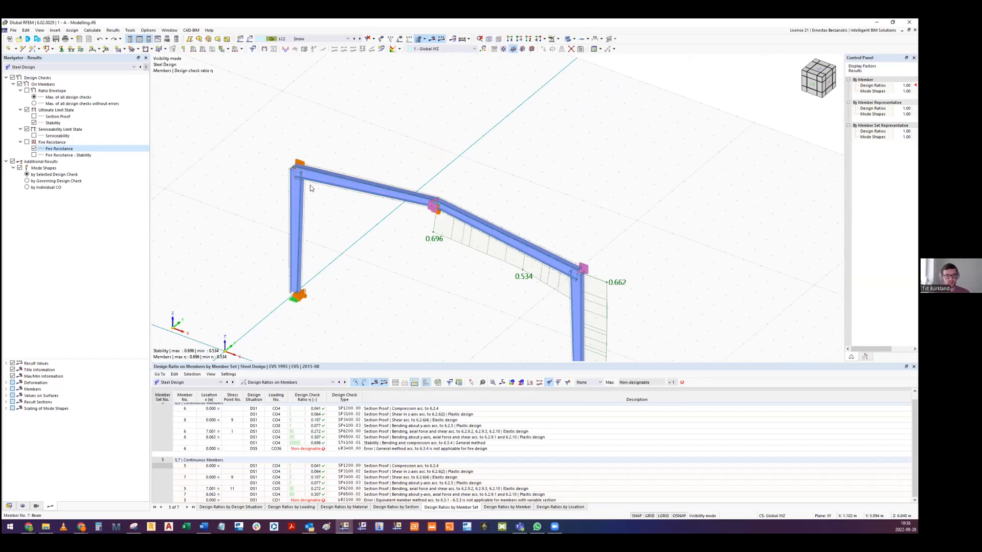
mouse_move(372, 253)
middle_down()
mouse_move(376, 219)
mouse_move(374, 263)
middle_up()
middle_drag(448, 266, 398, 228)
ctrl+middle_drag(433, 183, 391, 172)
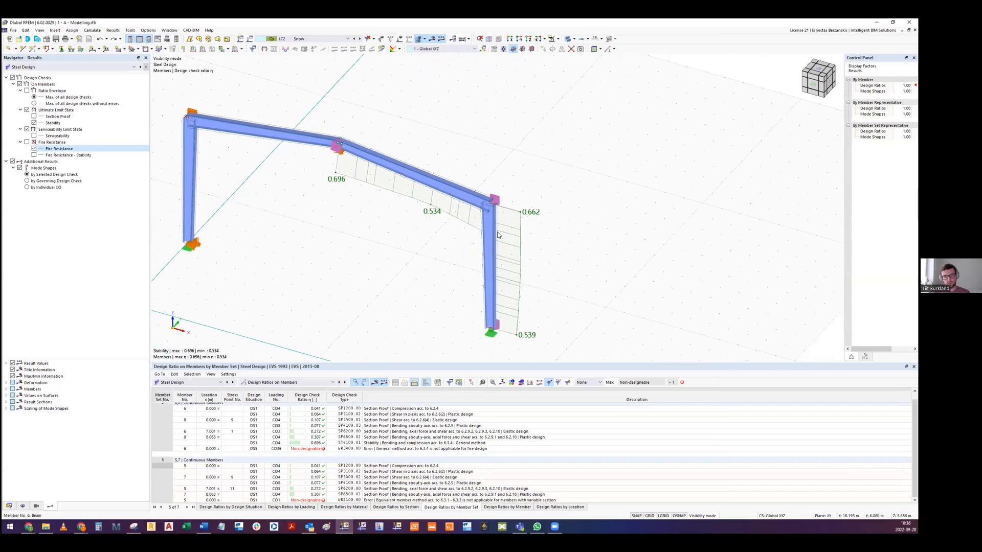
- Review the effective lengths assigned to the member set of members 5 and 7, and close its settings without changes
double_click(289, 130)
click(372, 137)
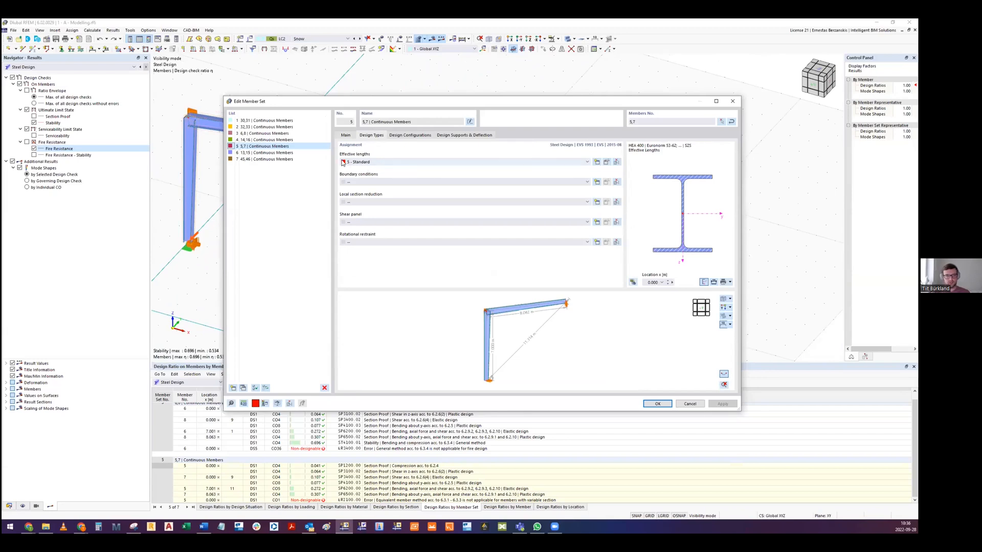
click(352, 162)
click(362, 162)
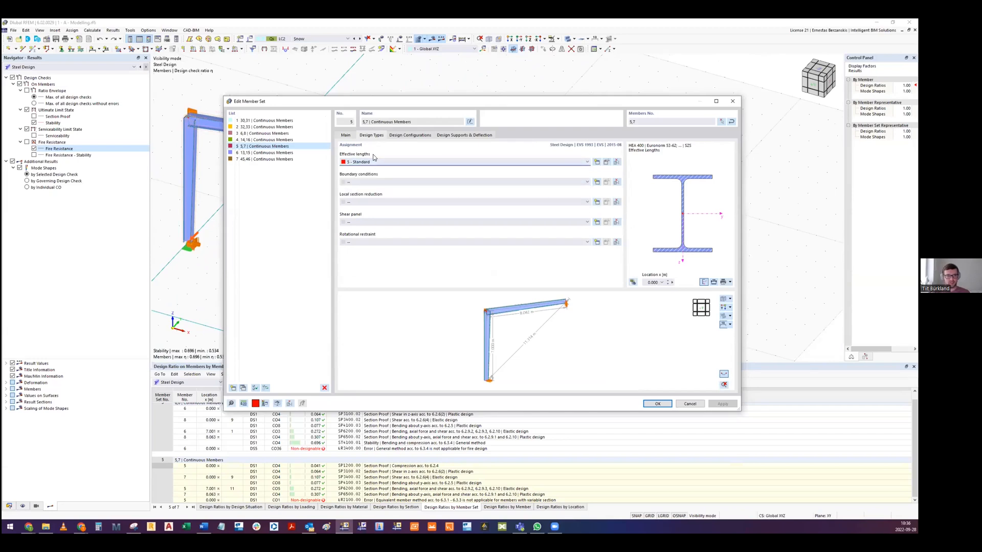
click(732, 101)
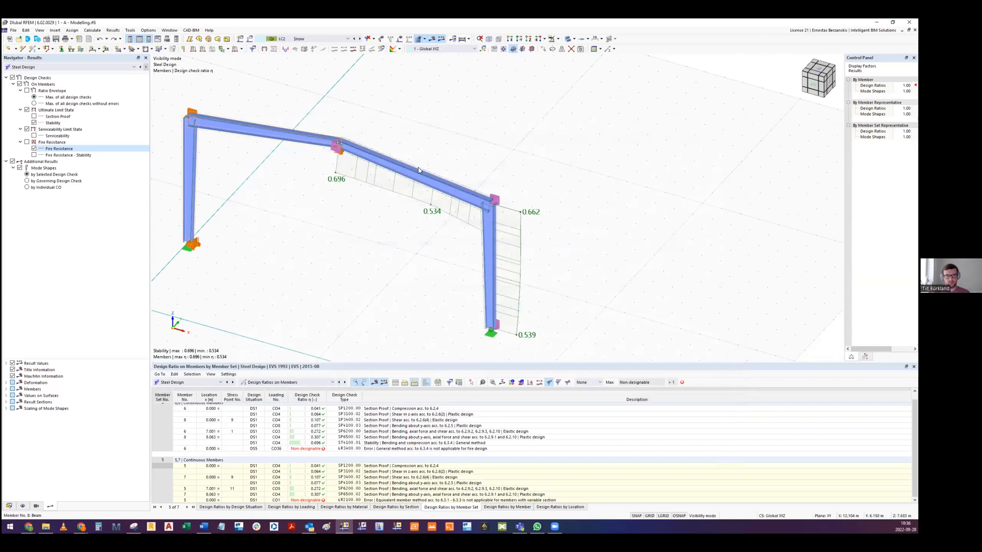
- Open the boundary conditions of the member set of members 6 and 8 and show their nodal supports with the model preview
double_click(419, 167)
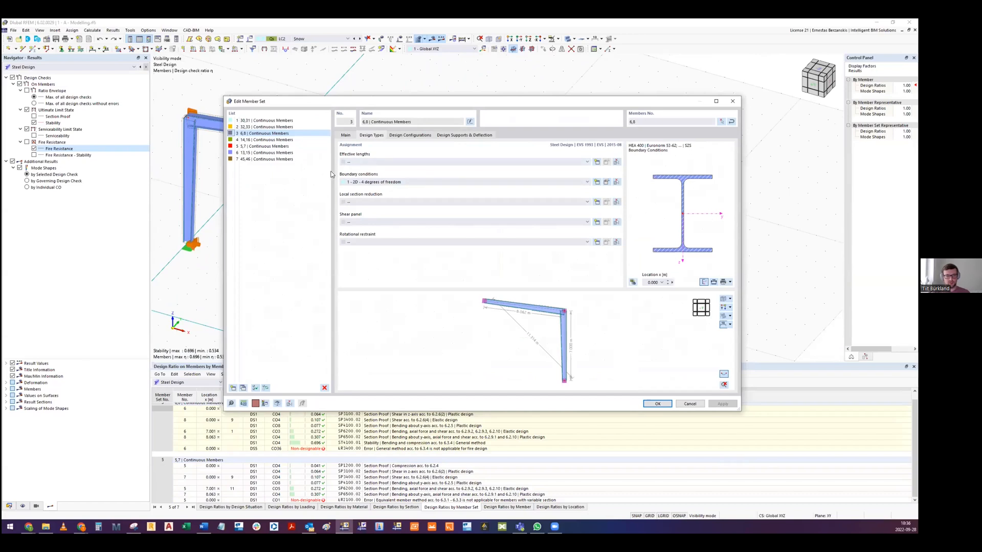
click(606, 183)
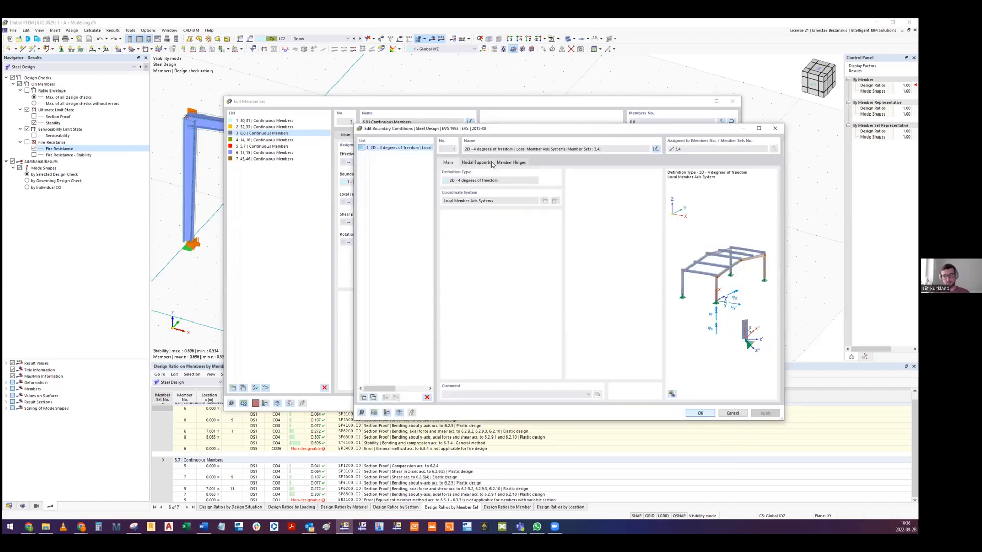
click(474, 162)
click(672, 396)
- Examine the nodal supports along the column and rafter in the model preview, and close the boundary conditions and member set settings without changes
scroll(742, 279, up, 5)
scroll(740, 279, up, 4)
scroll(703, 295, down, 5)
scroll(769, 333, up, 2)
middle_drag(743, 310, 725, 302)
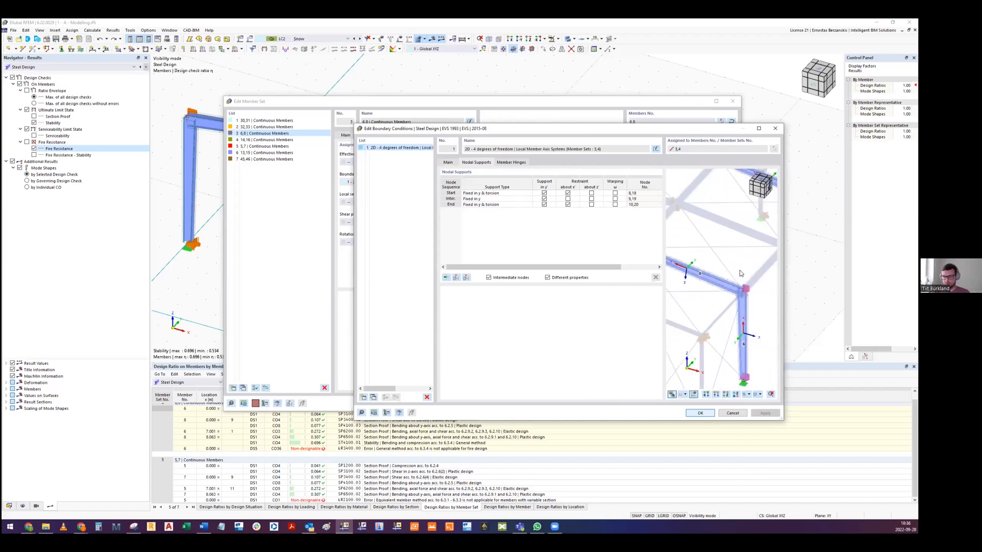
scroll(747, 303, up, 3)
scroll(745, 327, up, 6)
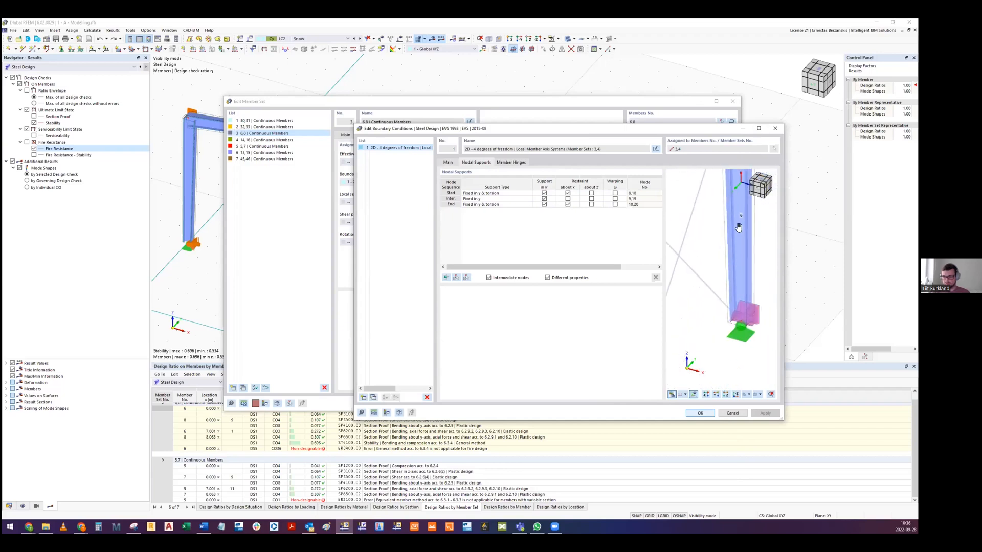
scroll(742, 329, down, 8)
scroll(743, 285, up, 6)
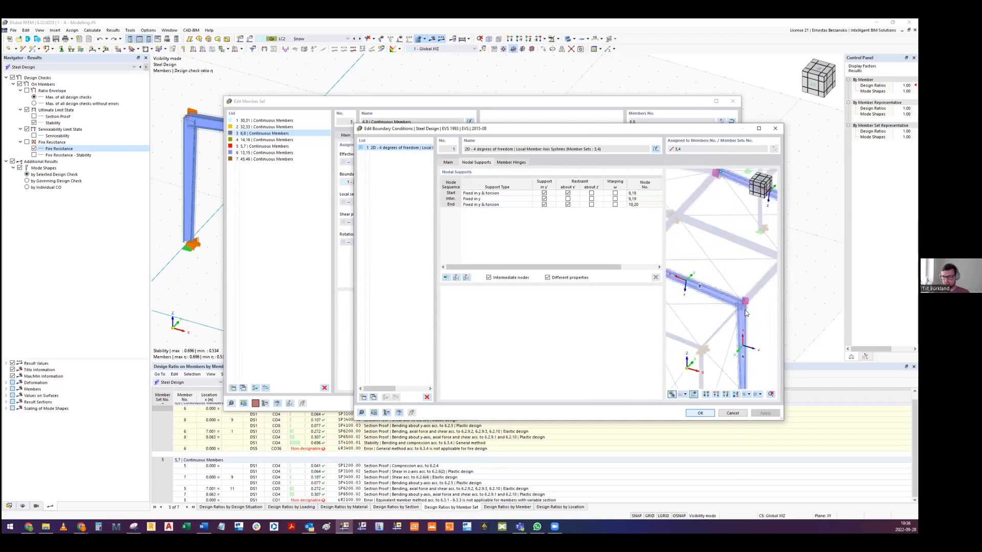
scroll(743, 300, down, 3)
middle_drag(743, 299, 707, 285)
scroll(744, 271, down, 2)
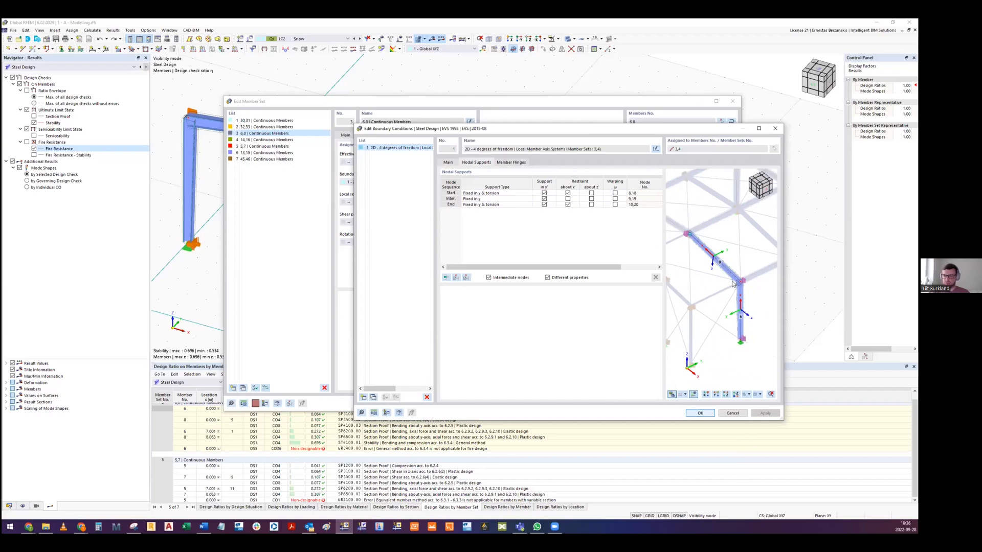
click(773, 129)
drag(659, 101, 637, 78)
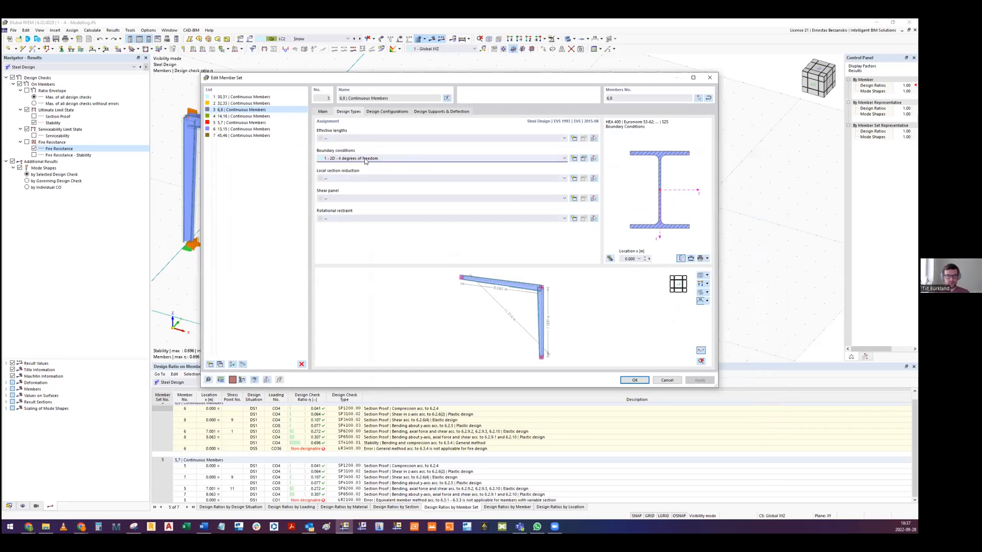
click(667, 381)
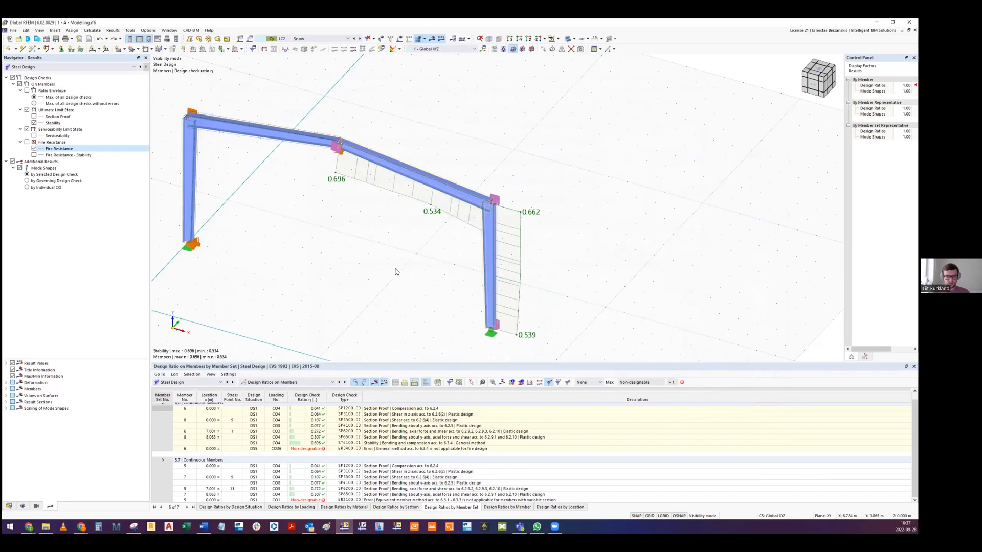
- Switch to the Google Slides presentation and highlight the steel design methods table on slide 19
middle_drag(347, 253, 385, 224)
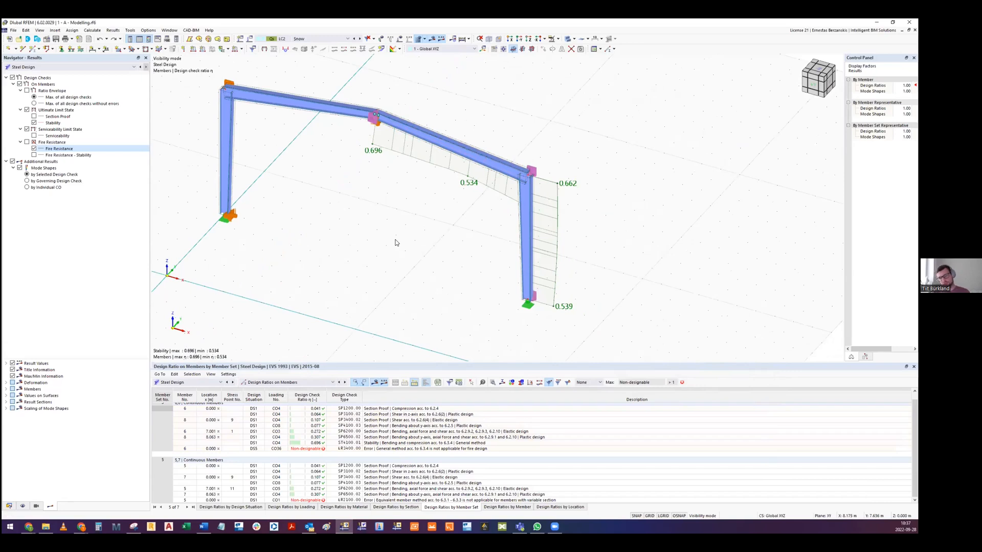
middle_drag(378, 226, 391, 248)
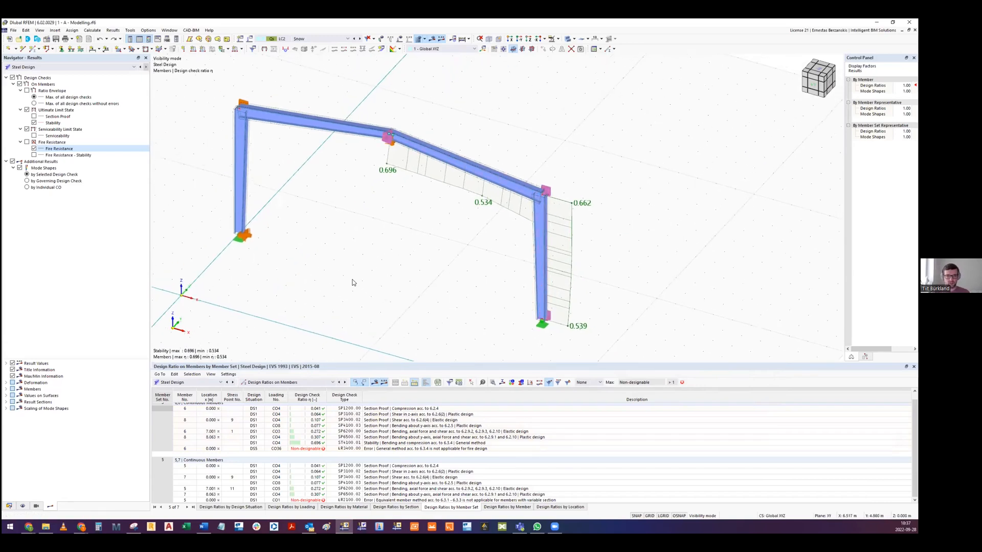
mouse_move(30, 525)
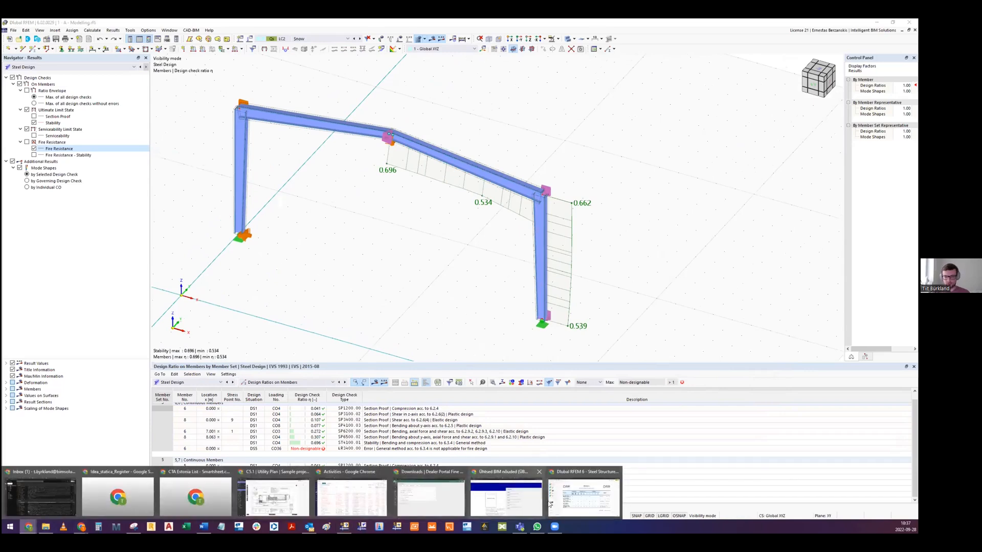
click(573, 493)
click(702, 367)
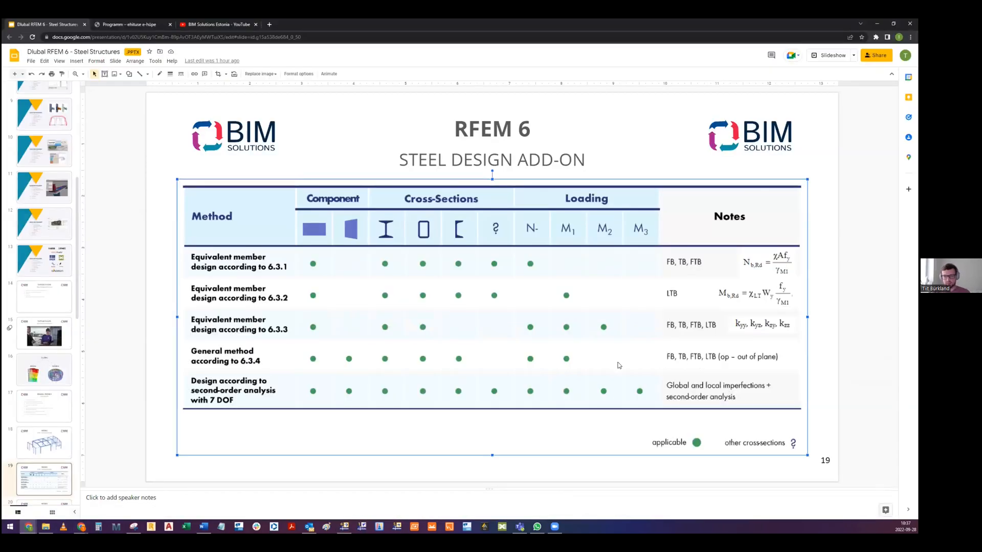
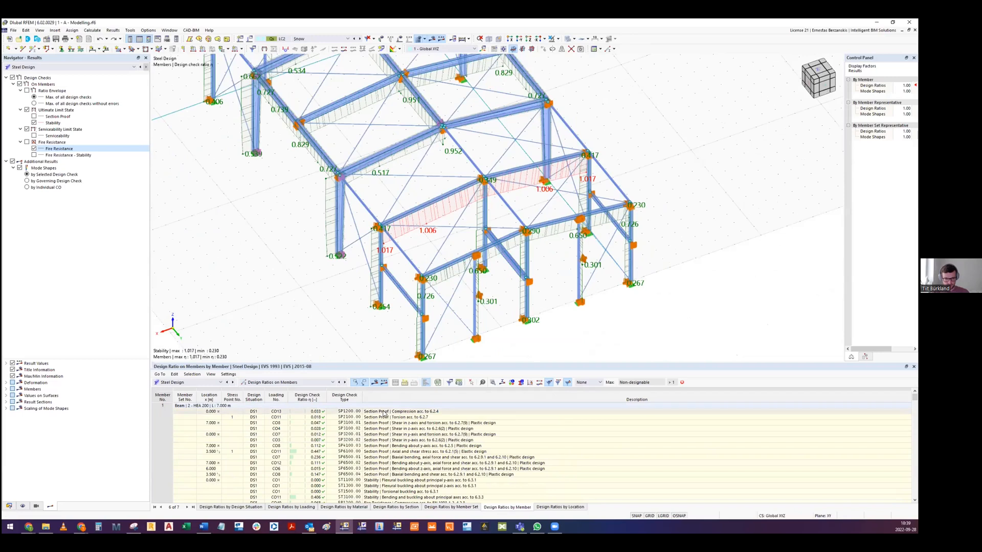
- Open the design check details of member 1's fire resistance stability check for flexural buckling about the principal y-axis
scroll(397, 432, down, 2)
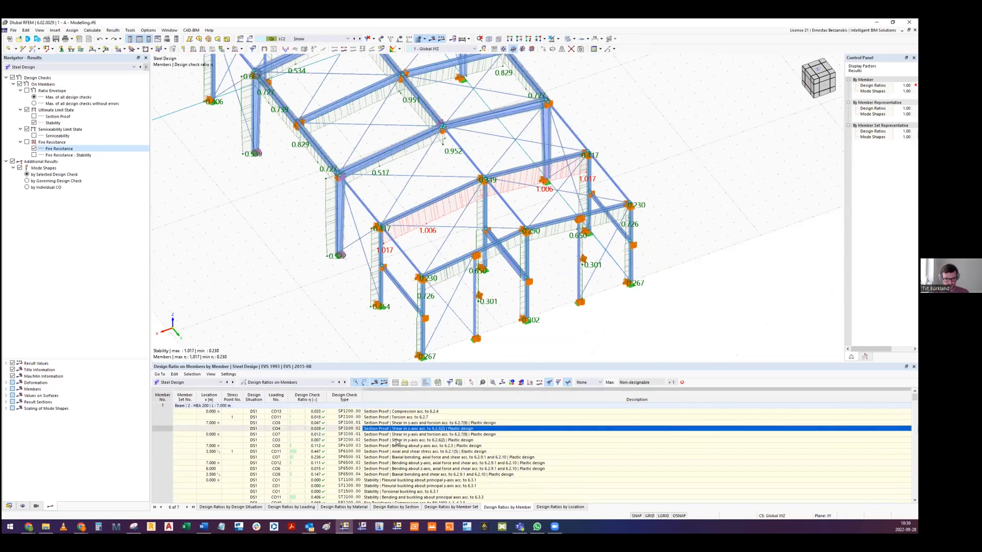
scroll(399, 438, down, 4)
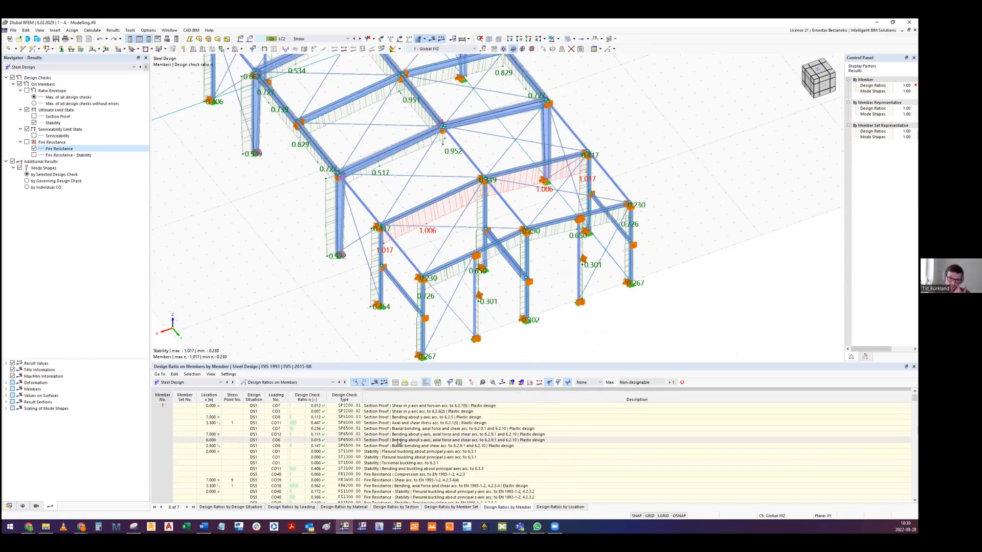
click(396, 435)
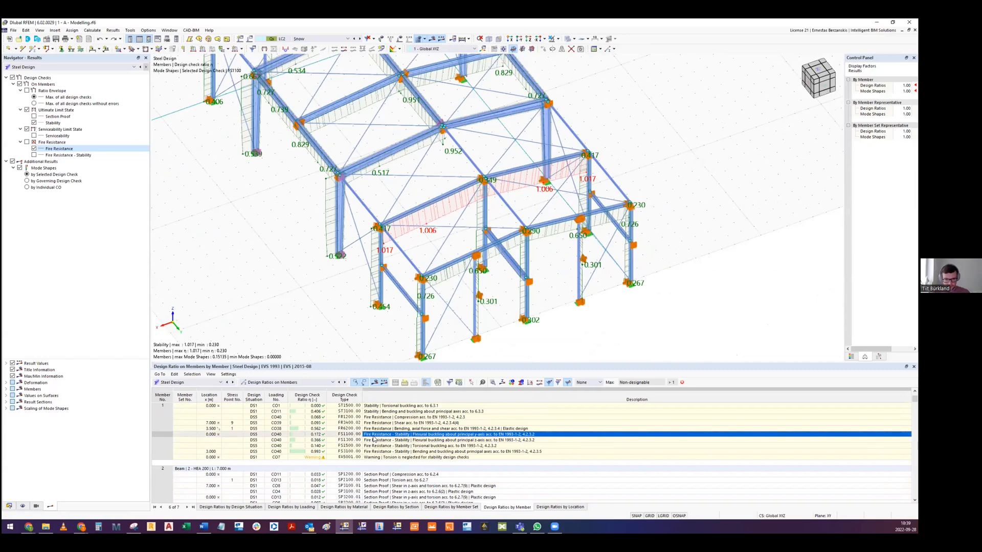
double_click(373, 437)
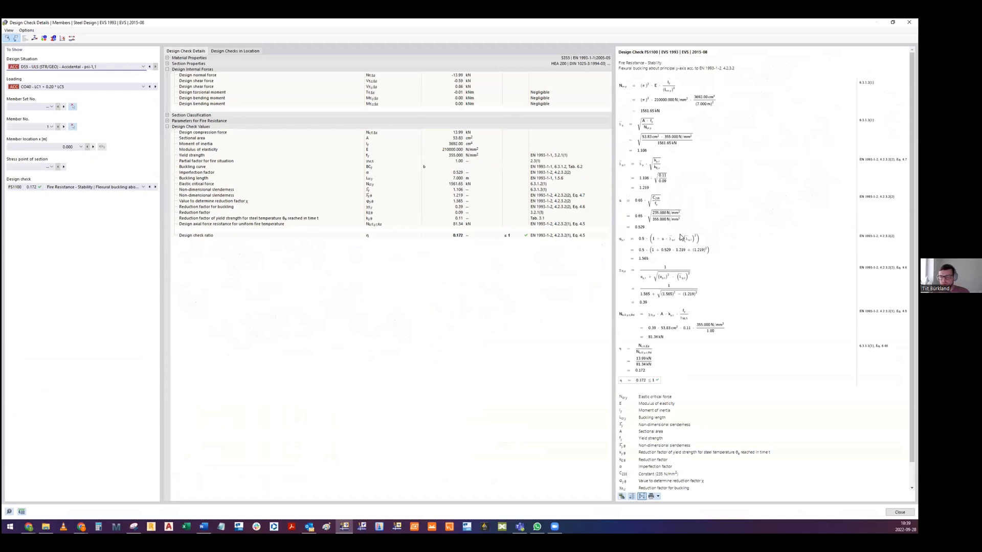
- Trace the formulas behind the design check ratio, reduction factor for buckling and elastic critical force of the fire check
click(649, 355)
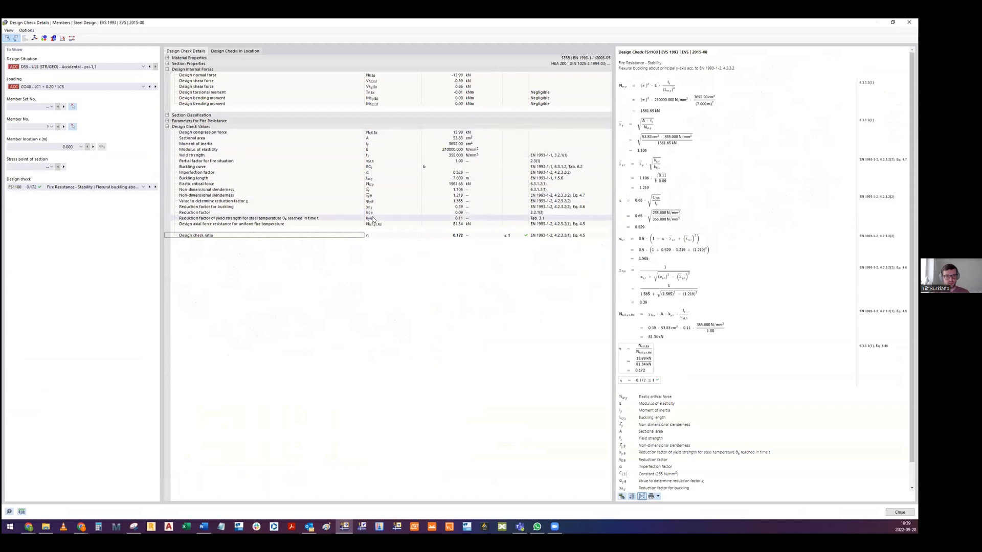
click(458, 207)
click(380, 210)
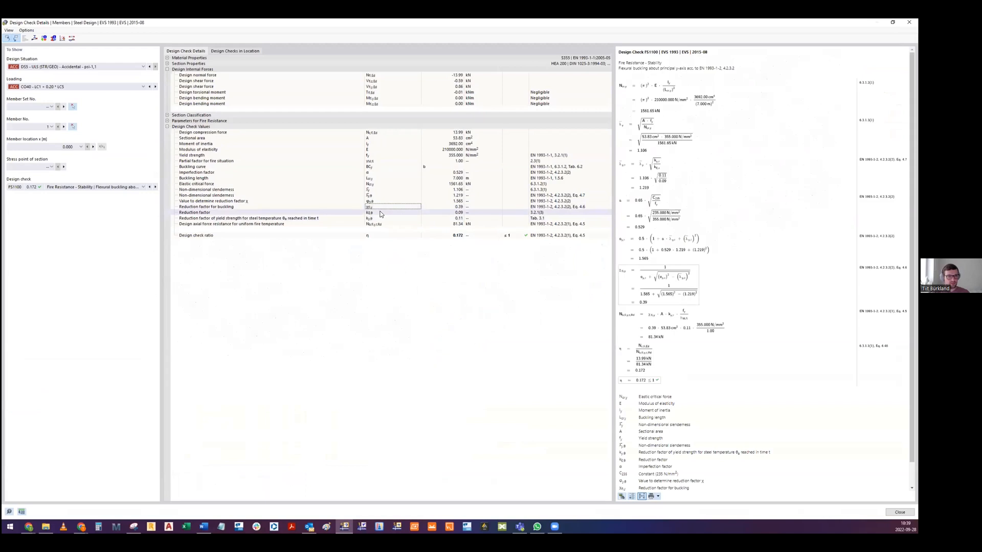
click(381, 172)
click(380, 185)
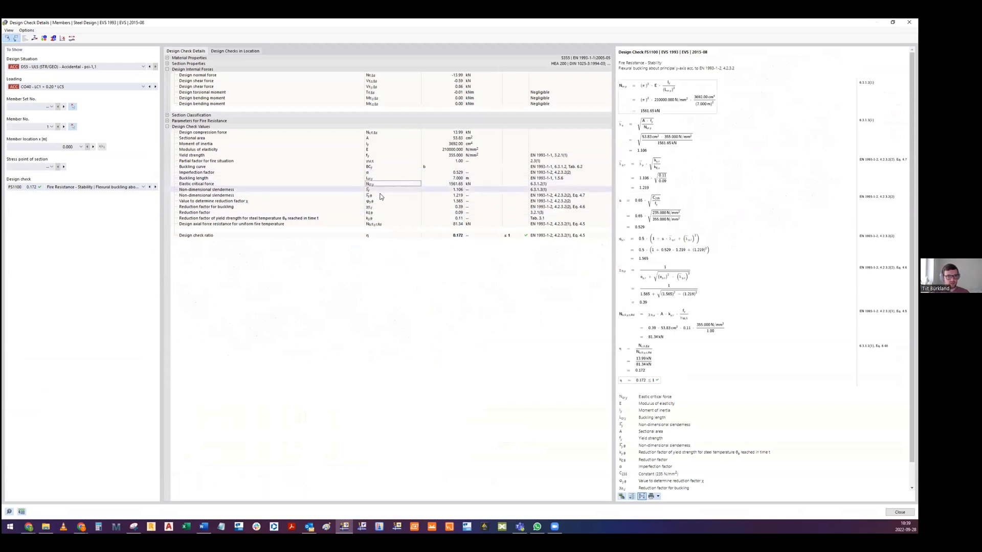
click(373, 206)
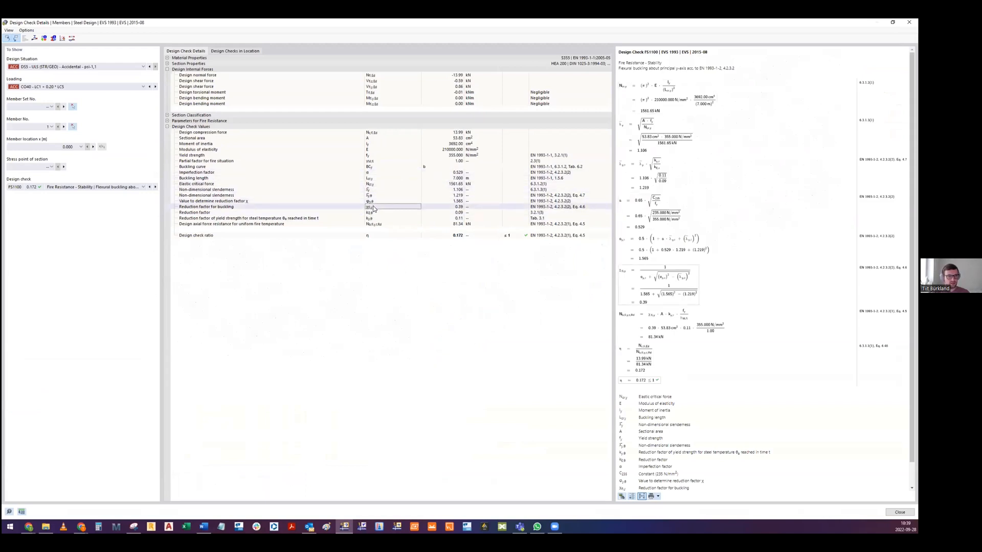
- Expand the parameters for fire resistance, review the box value of the section factor, and close the design check details
click(167, 121)
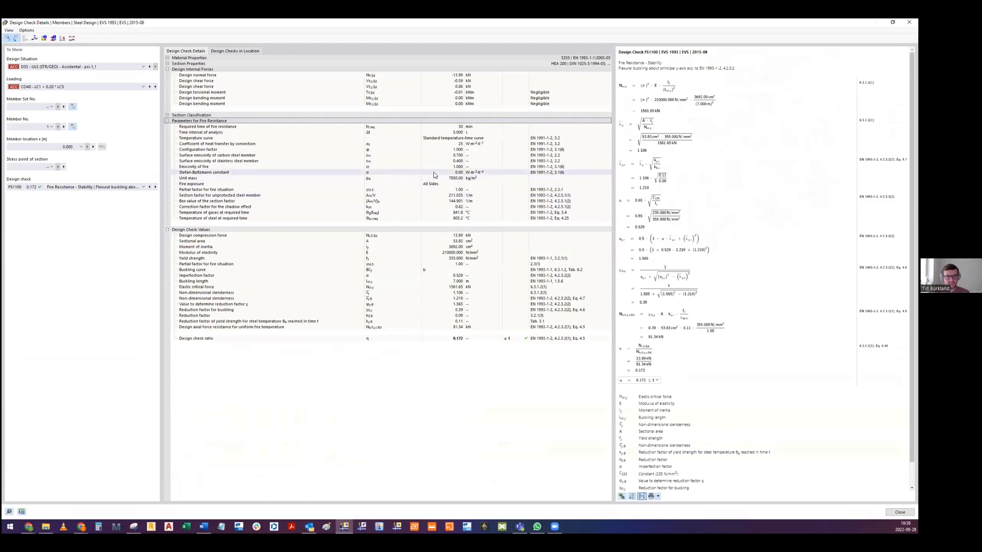
click(443, 201)
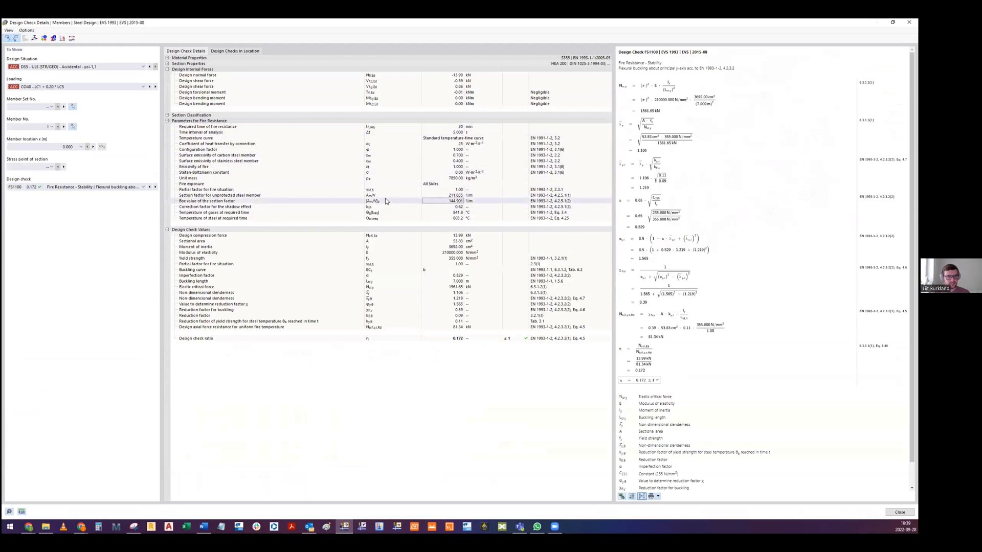
key(Right)
key(Right)
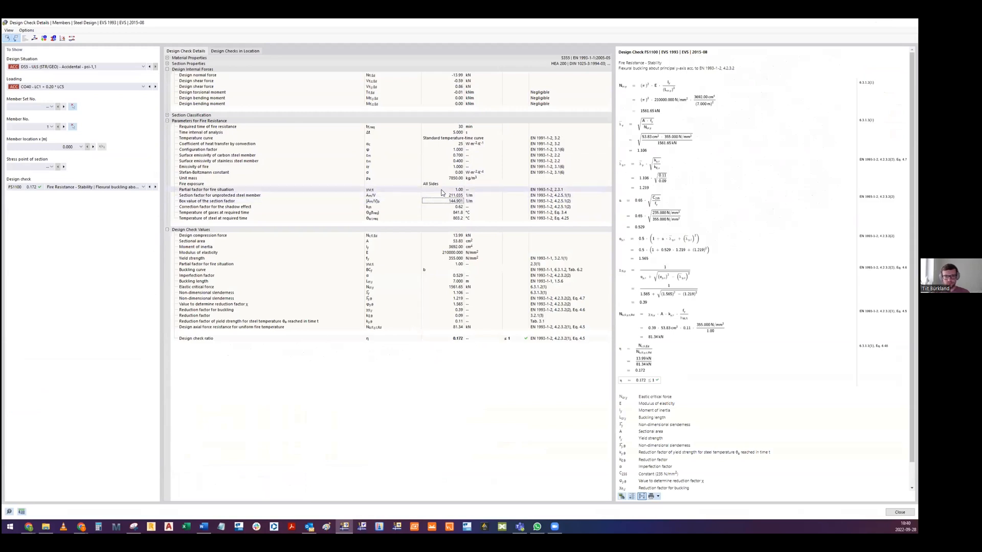
key(Escape)
- Examine the steel design ratios across the hall's main frames, roof beams and gable ends from several angles
scroll(331, 308, up, 2)
middle_drag(437, 224, 494, 190)
scroll(560, 158, up, 1)
middle_drag(560, 158, 473, 190)
scroll(454, 233, down, 3)
scroll(454, 226, down, 1)
scroll(450, 236, up, 1)
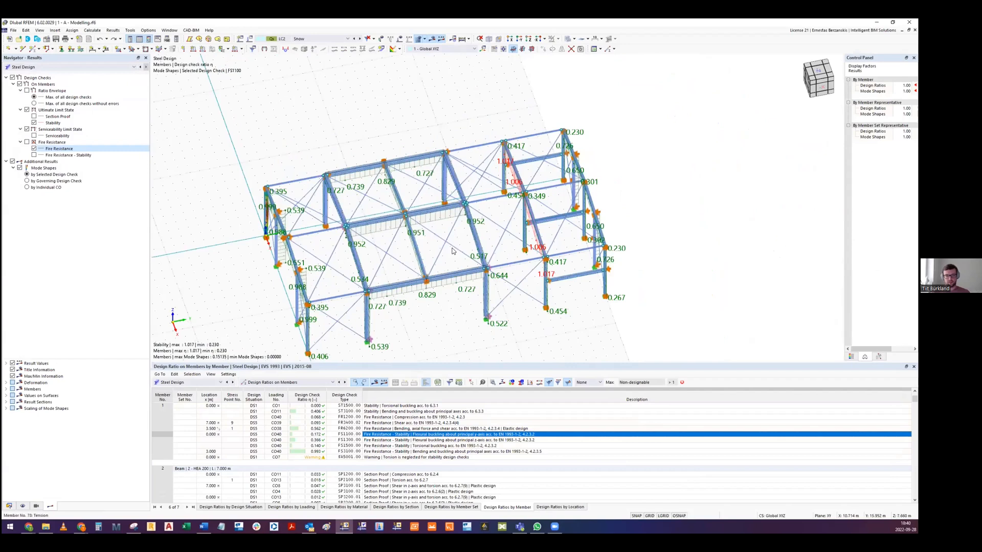
scroll(440, 256, up, 2)
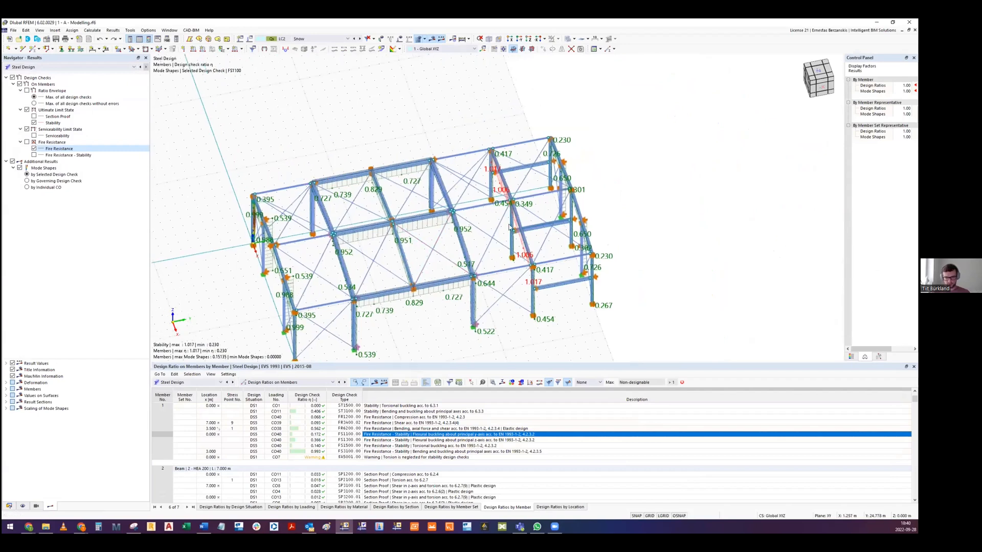
middle_drag(425, 262, 479, 225)
ctrl+middle_drag(437, 302, 415, 239)
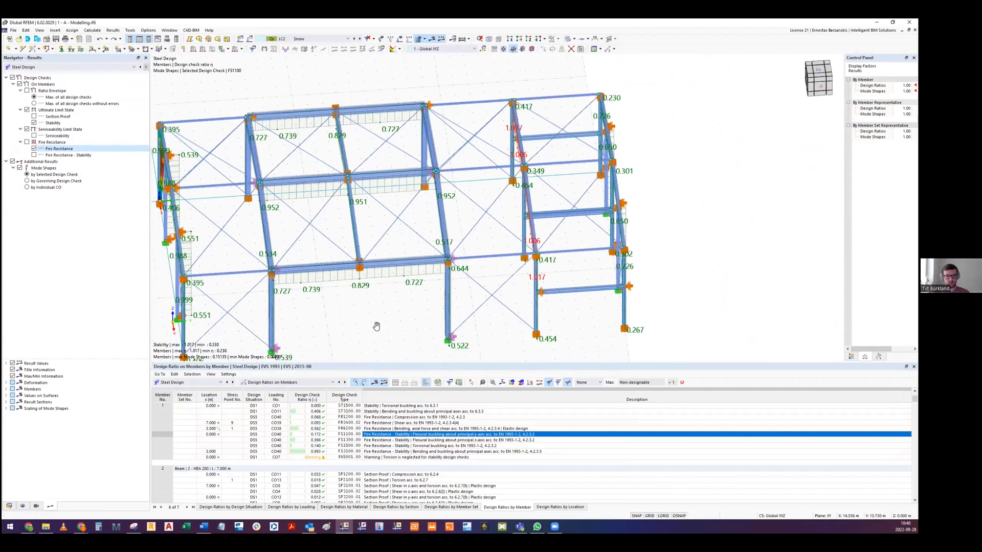
scroll(437, 262, down, 3)
ctrl+middle_drag(452, 281, 415, 335)
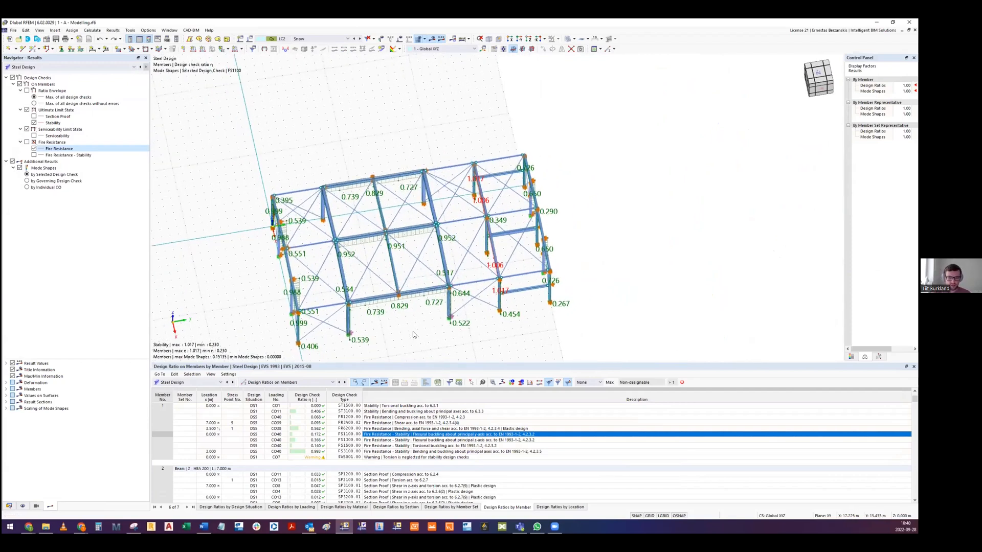
middle_drag(524, 265, 526, 224)
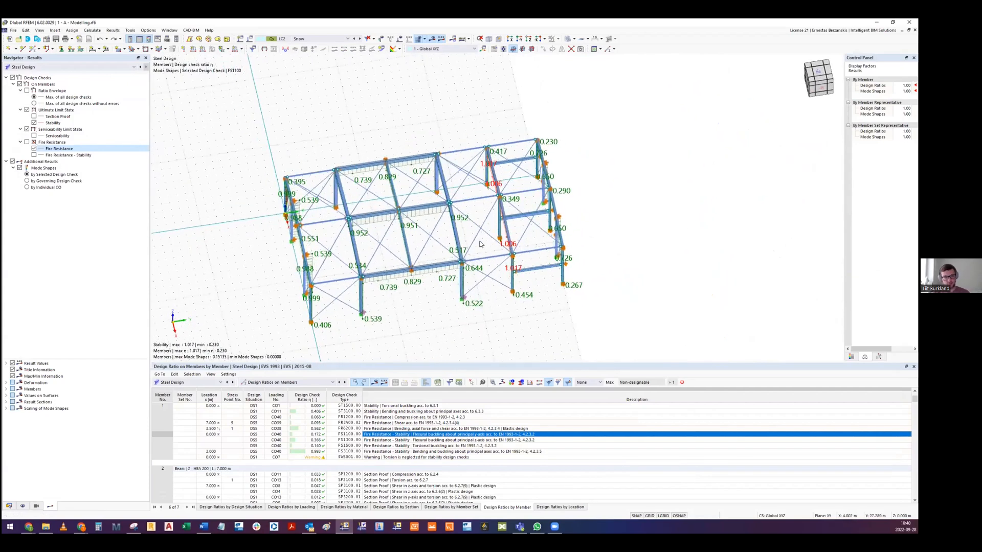
mouse_move(471, 244)
middle_down()
mouse_move(455, 230)
mouse_move(441, 238)
mouse_move(457, 242)
mouse_move(465, 225)
mouse_move(443, 260)
mouse_move(471, 229)
mouse_move(460, 230)
middle_up()
middle_drag(426, 284, 461, 245)
scroll(460, 244, up, 3)
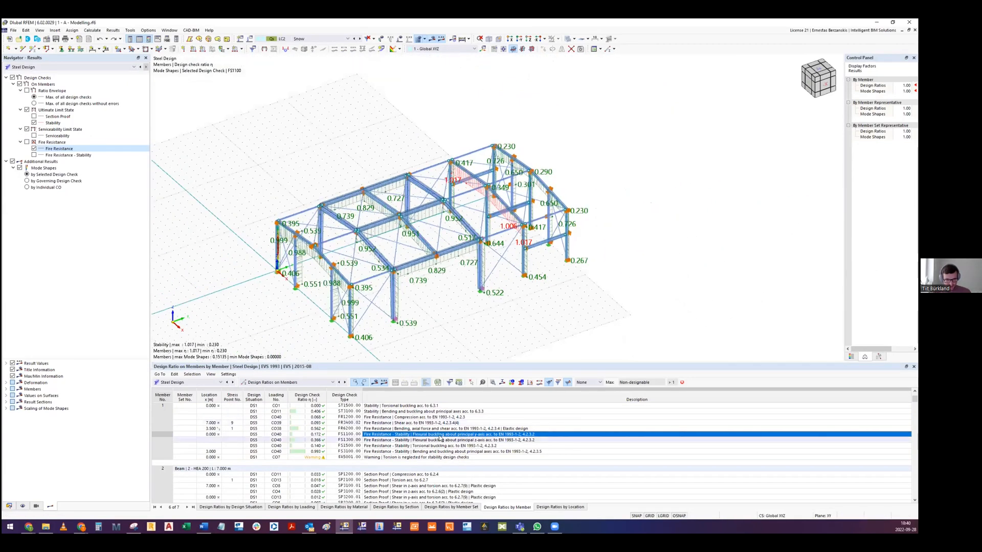
- Show the mode shape of member 3's fire resistance lateral torsional buckling check and inspect it on the gable rafter
scroll(401, 465, down, 6)
scroll(399, 465, down, 3)
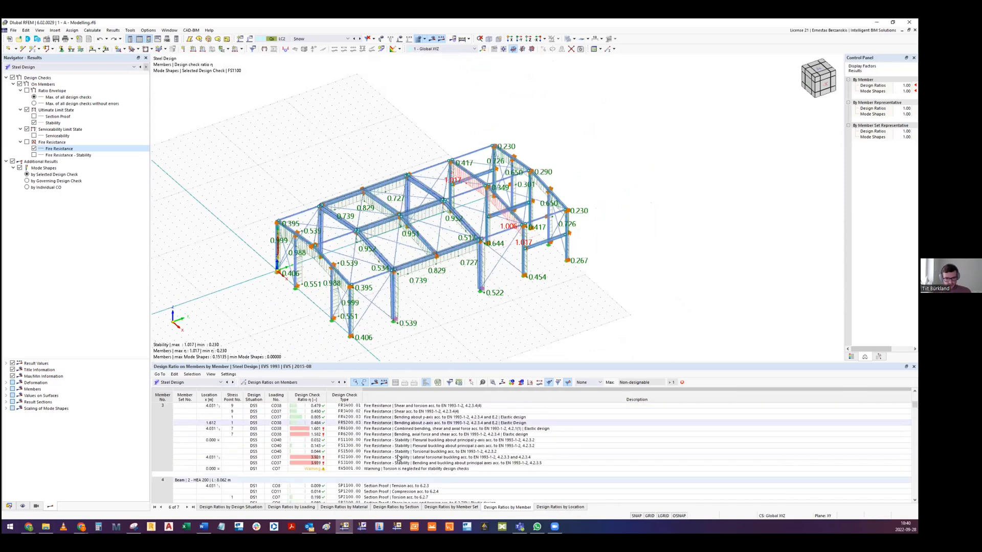
click(400, 457)
click(397, 463)
click(397, 458)
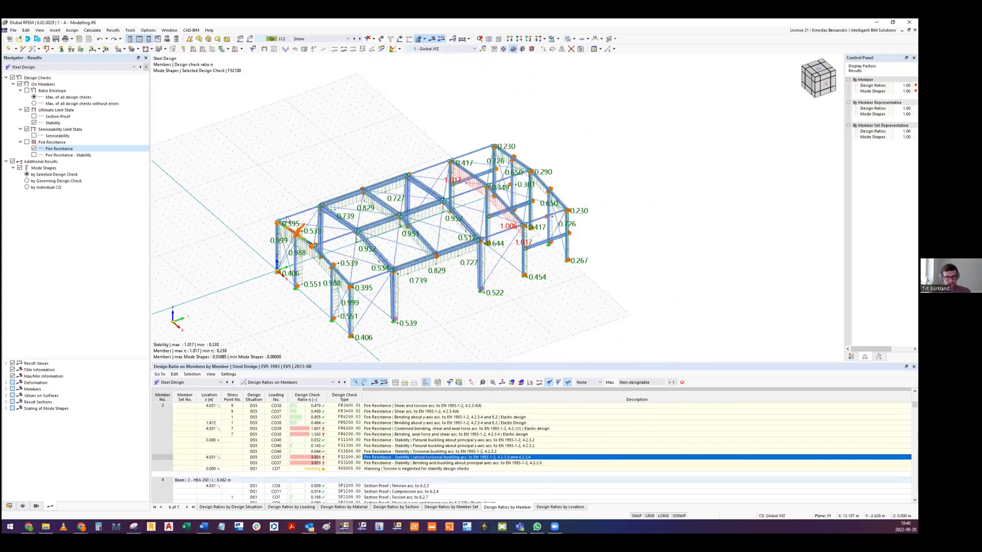
scroll(274, 281, up, 8)
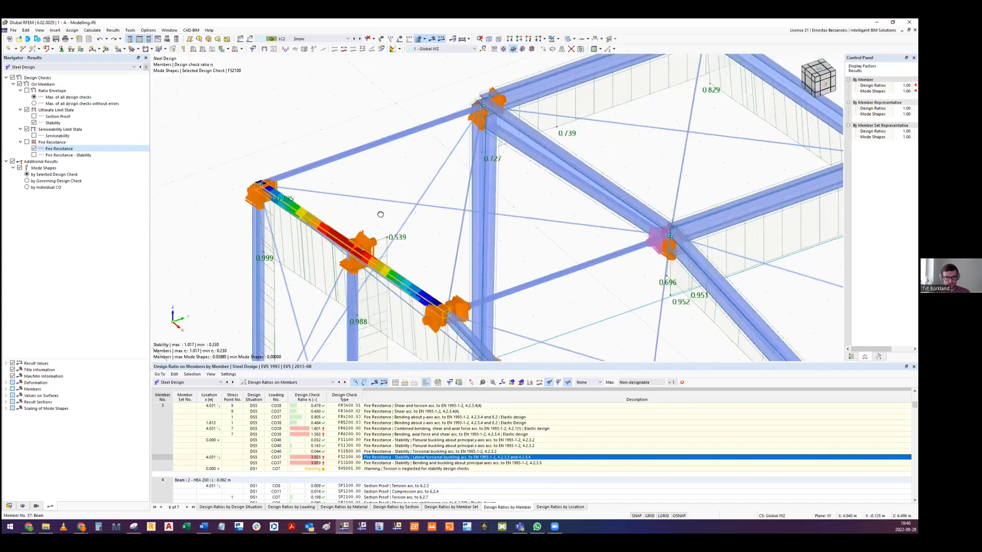
middle_drag(376, 209, 444, 265)
scroll(367, 225, up, 6)
scroll(443, 265, down, 6)
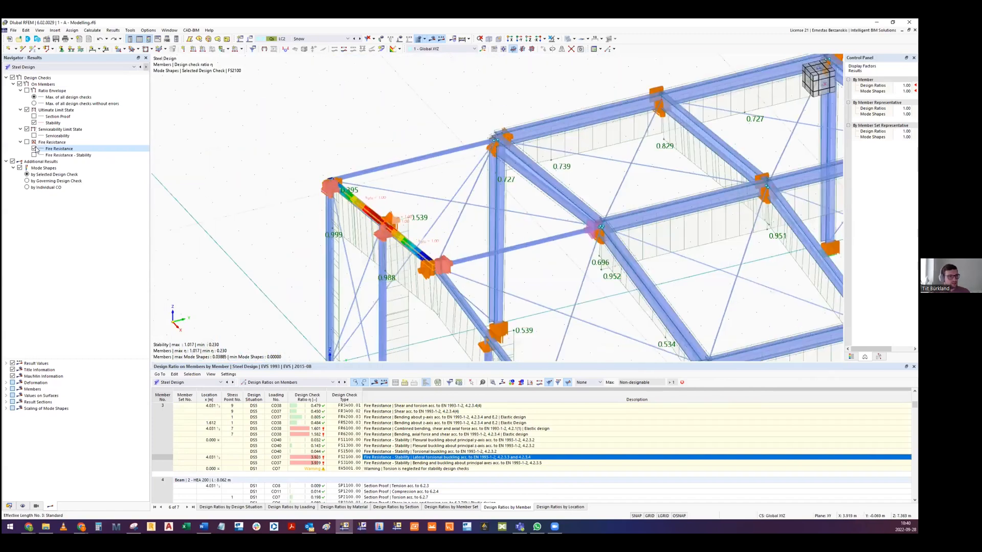
- Hide the steel design checks and show the static analysis global deformations for load case LC1 Self-weight
click(19, 84)
click(26, 67)
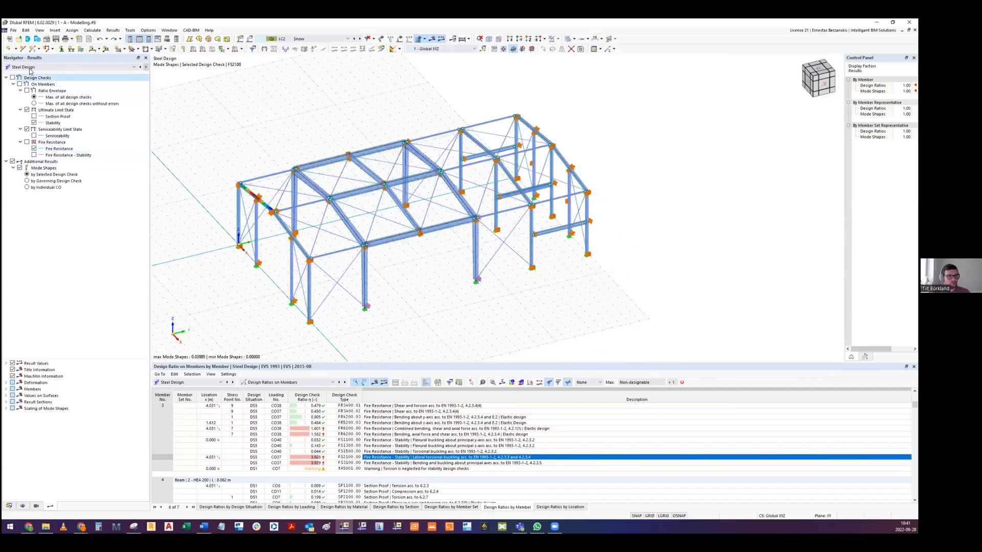
click(27, 72)
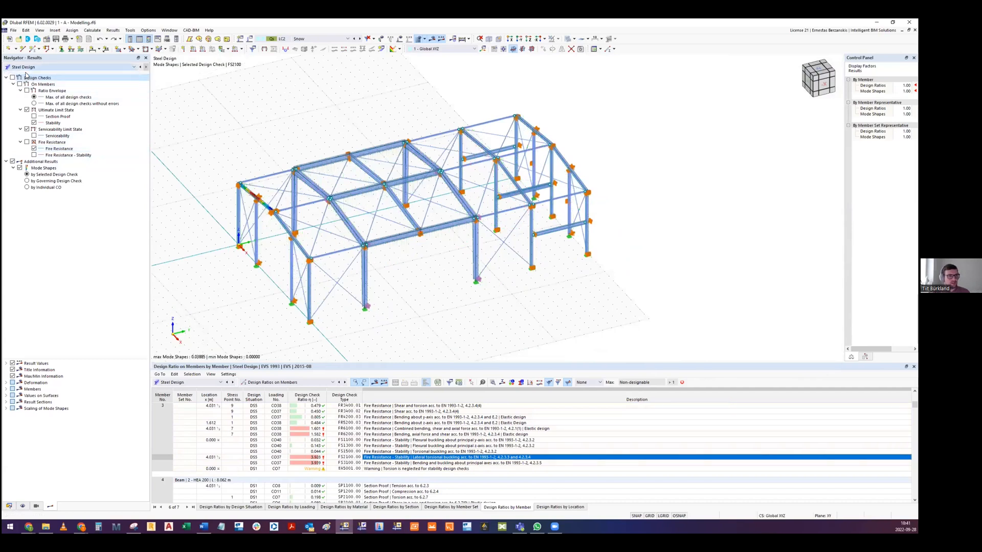
click(315, 39)
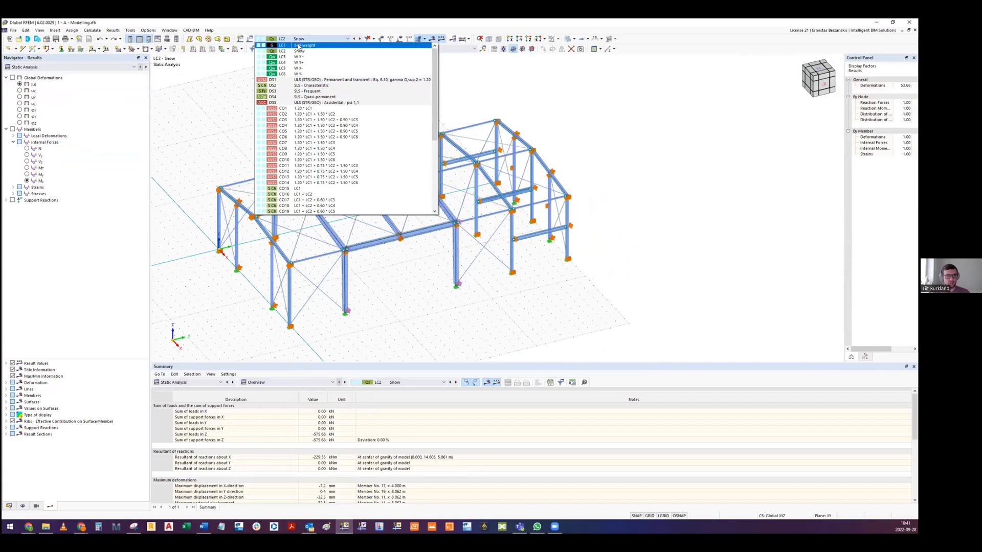
click(300, 46)
click(18, 78)
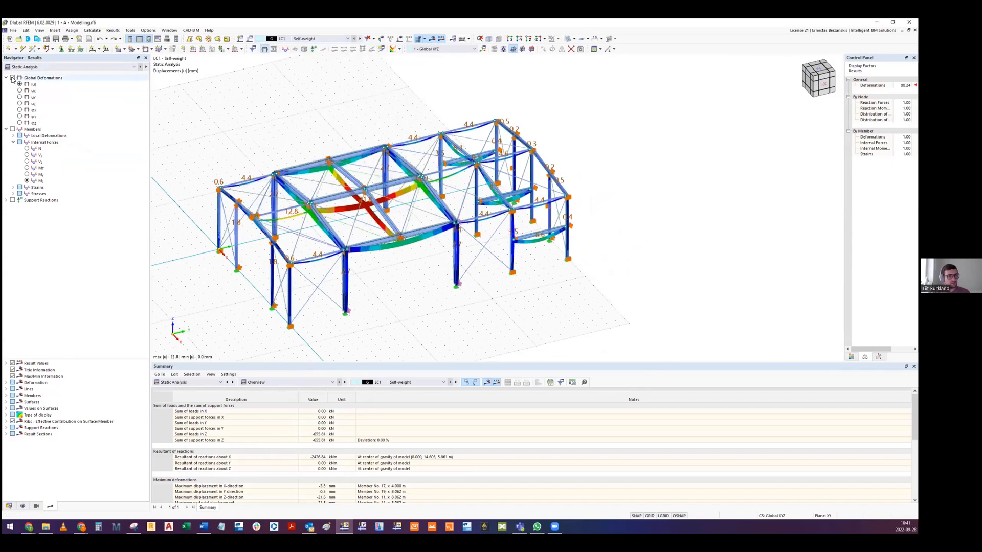
- Switch the undeformed model from transparent to wireframe display and inspect the self-weight deformations
scroll(482, 60, up, 2)
click(568, 39)
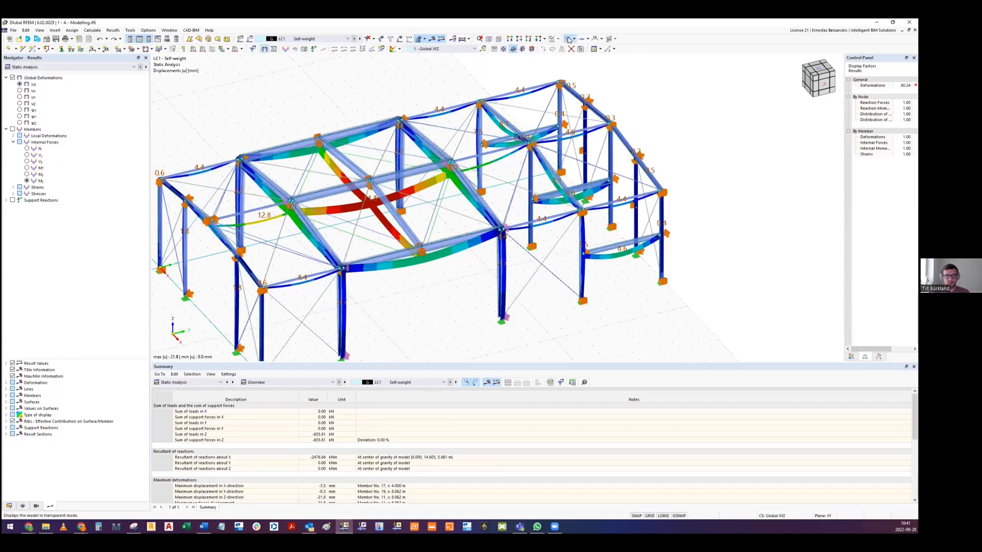
ctrl+middle_drag(424, 199, 373, 102)
scroll(373, 103, down, 2)
- Show the global deformations for wind load case LC3 W X+
ctrl+middle_drag(297, 57, 304, 68)
click(307, 38)
click(307, 57)
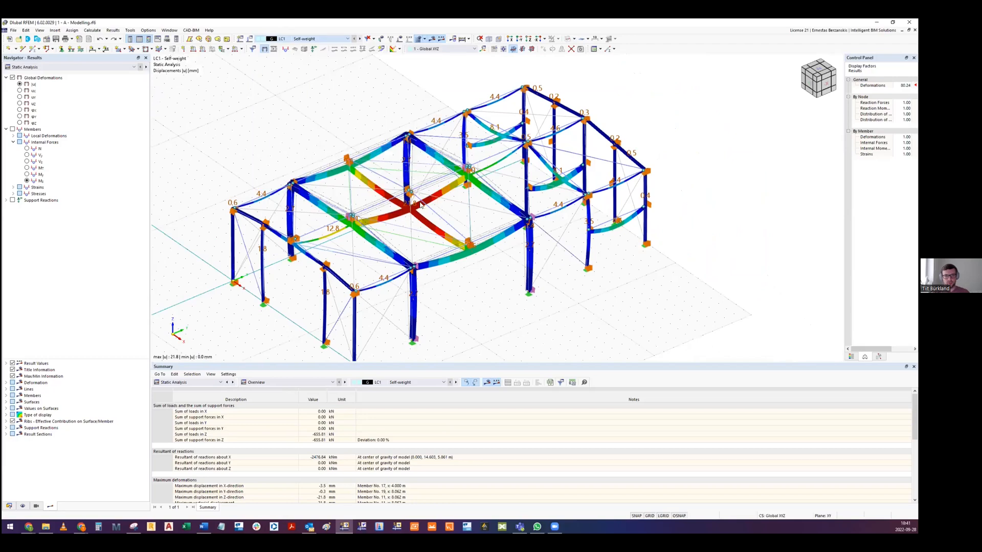
ctrl+middle_drag(380, 240, 397, 217)
- Set the deformation display factor to 10 and inspect the hall's deformed shape under wind
click(903, 86)
scroll(903, 86, up, 3)
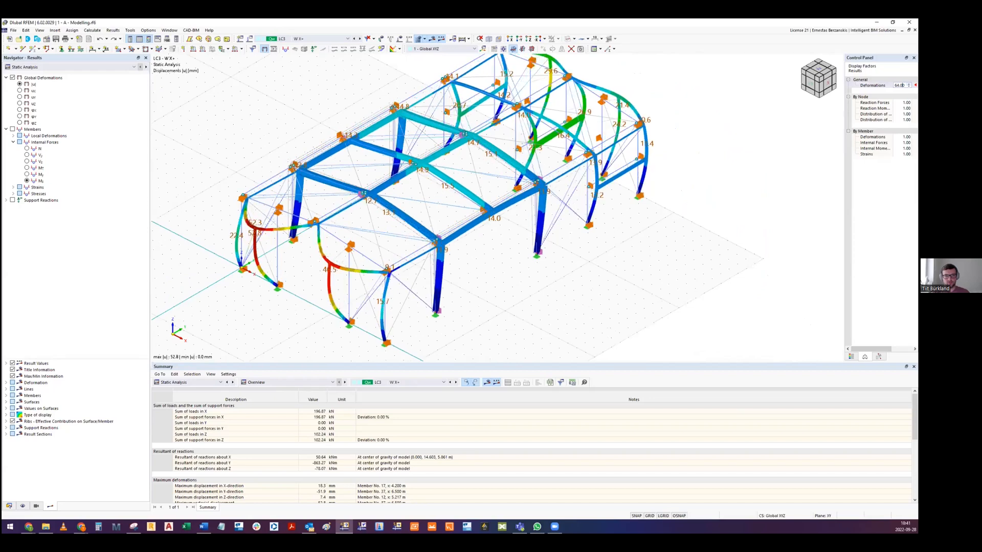
ctrl+middle_drag(474, 130, 611, 124)
text(0)
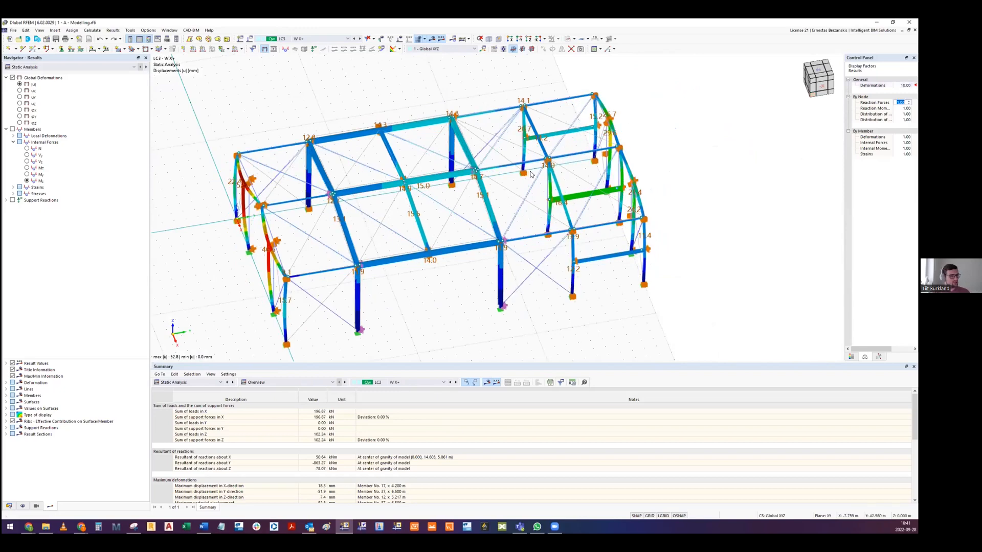
key(Tab)
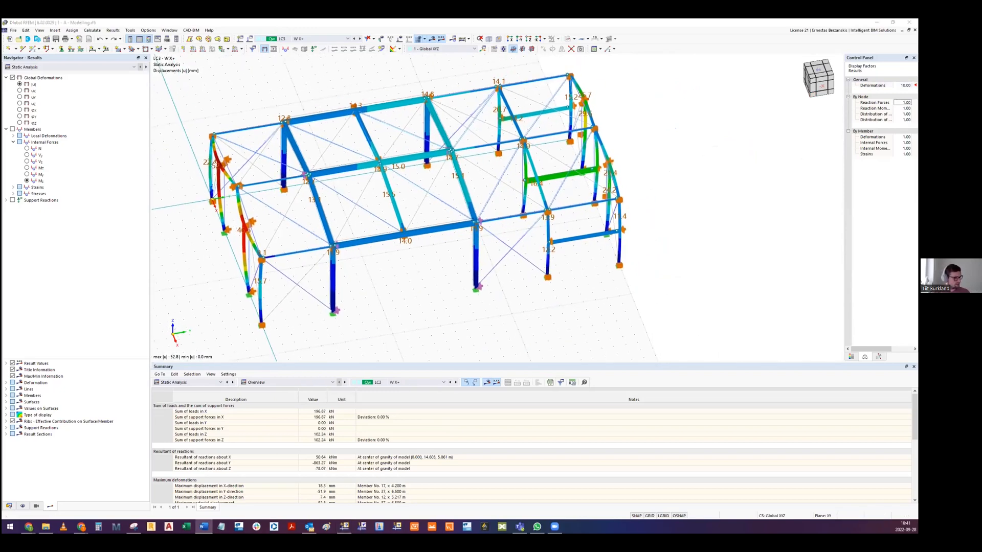
middle_drag(284, 173, 296, 196)
ctrl+middle_drag(309, 124, 386, 141)
middle_drag(381, 201, 420, 212)
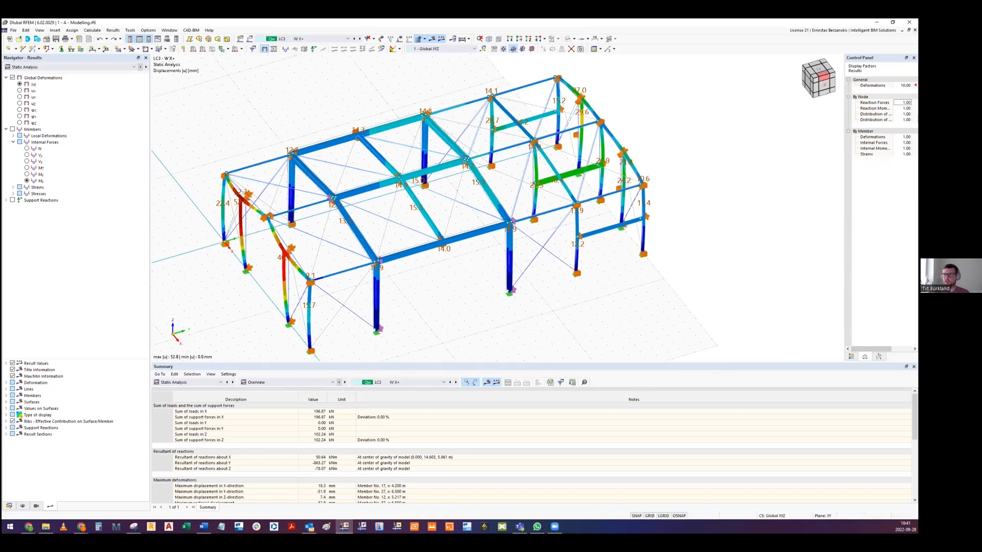
- Close the steel hall model without saving and open the 1 - B - Shear Panels model
click(908, 22)
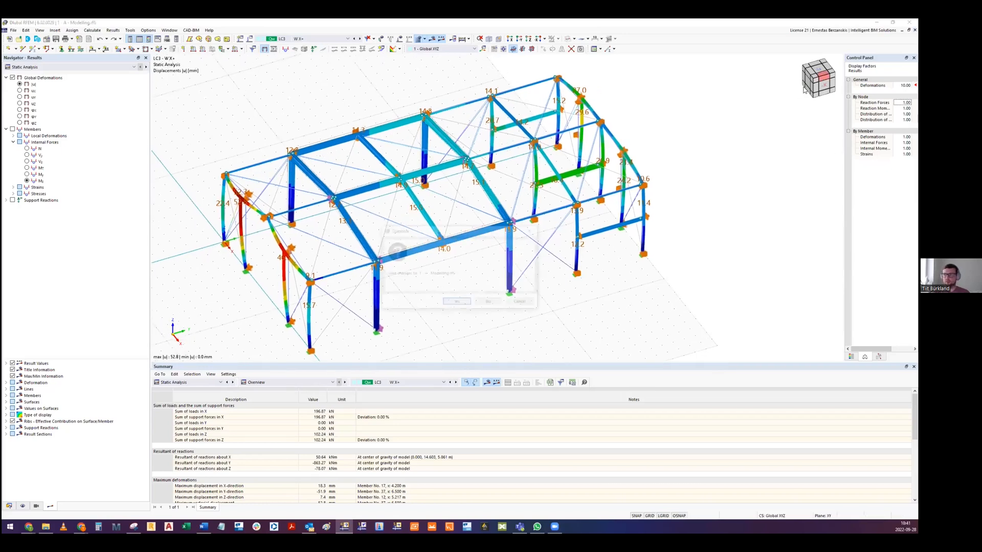
click(490, 303)
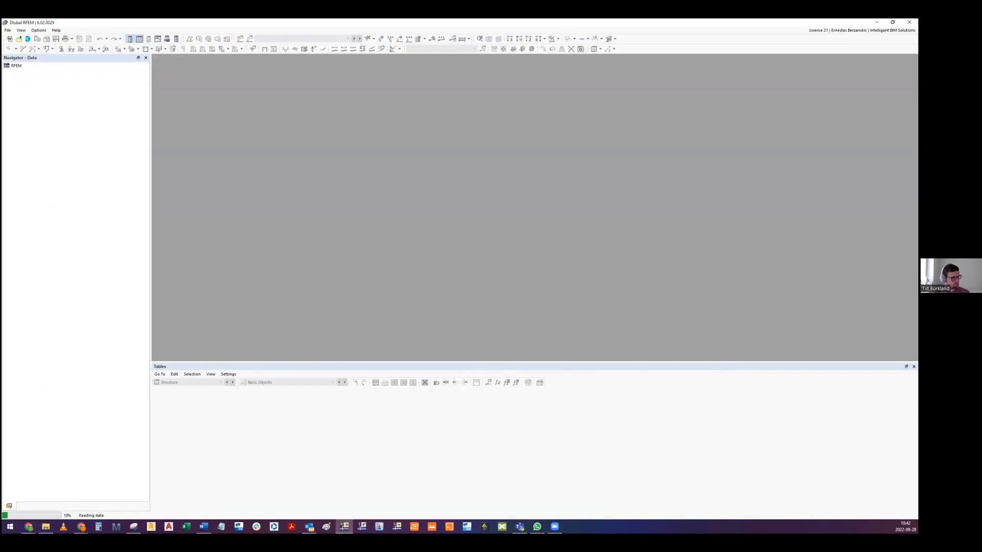
- Switch to the Google Slides presentation showing the steel design methods table on slide 19
mouse_move(29, 527)
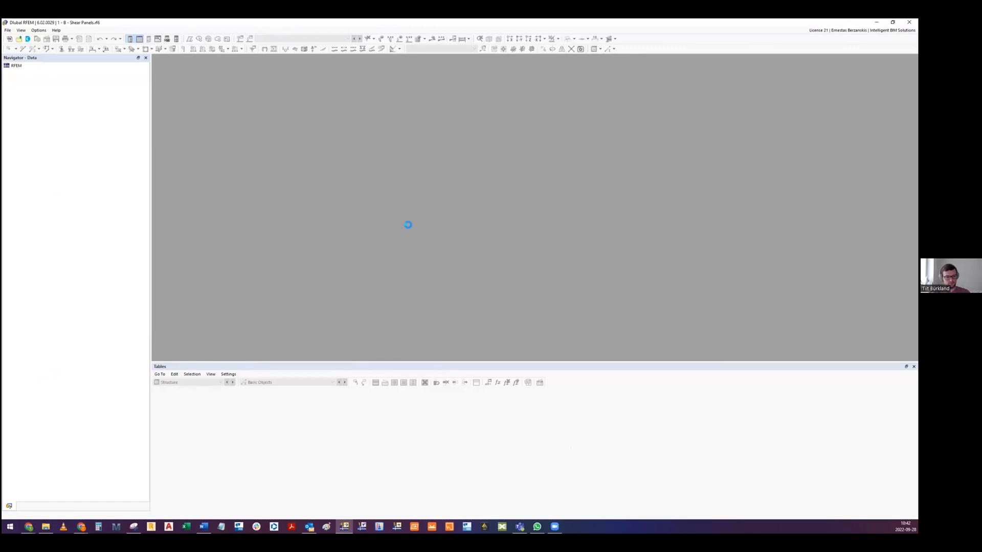
key(alt+Tab)
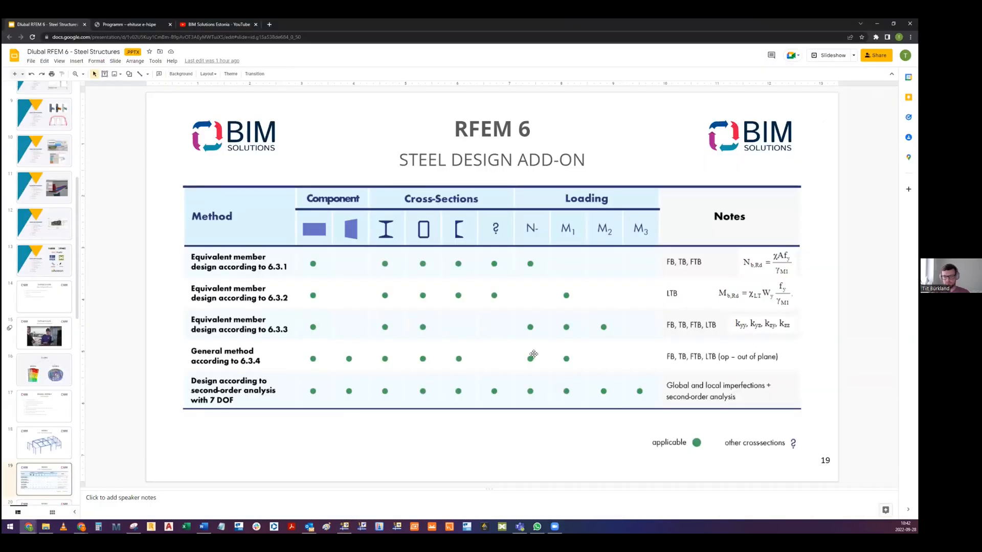
- Show slide 20 with the BB.2.1 continuous lateral support formula, and switch back to the Shear Panels model in RFEM
key(Down)
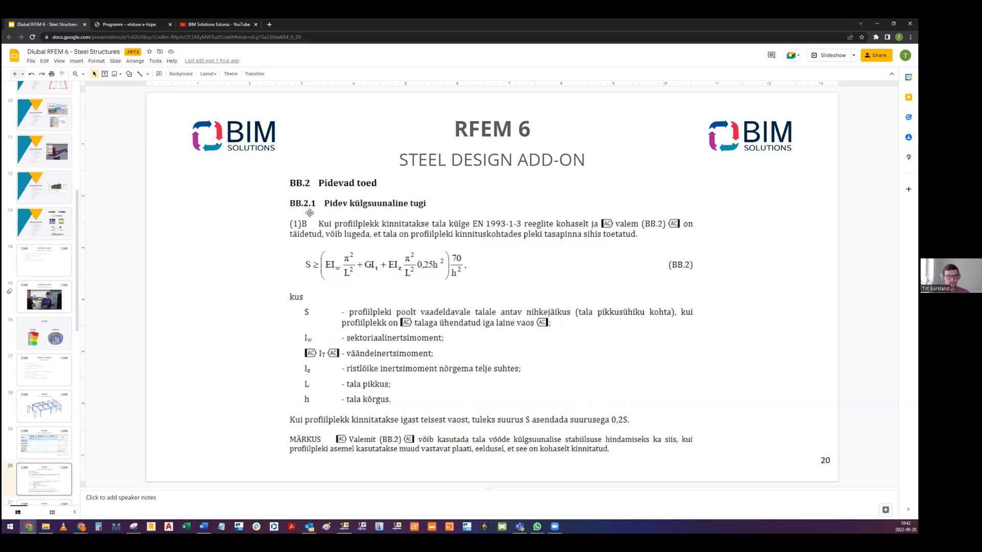
key(alt+Tab)
- Examine the steel design ratios on the four trusses, comparing those with and without shear panels on the upper chord
ctrl+middle_drag(325, 241, 427, 200)
scroll(389, 199, up, 5)
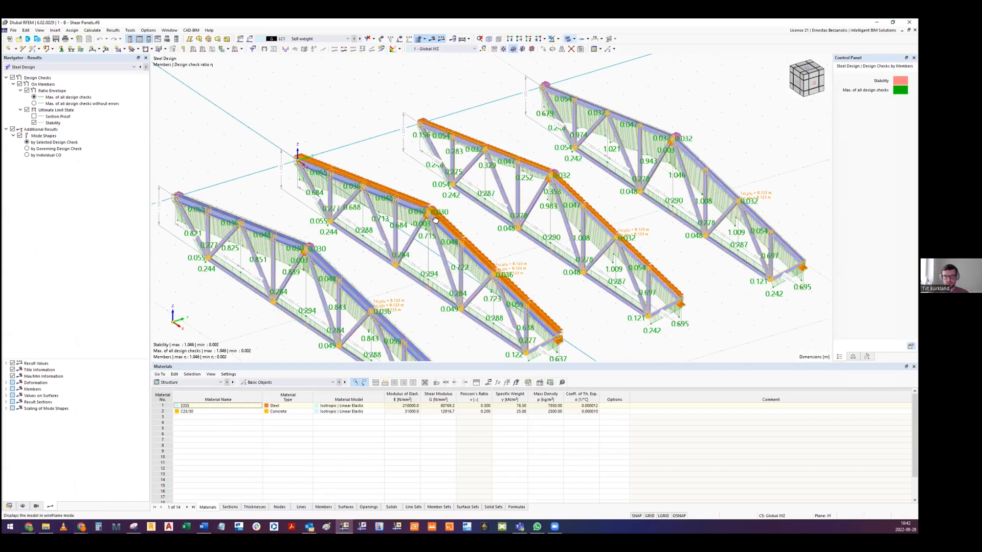
middle_drag(511, 269, 361, 134)
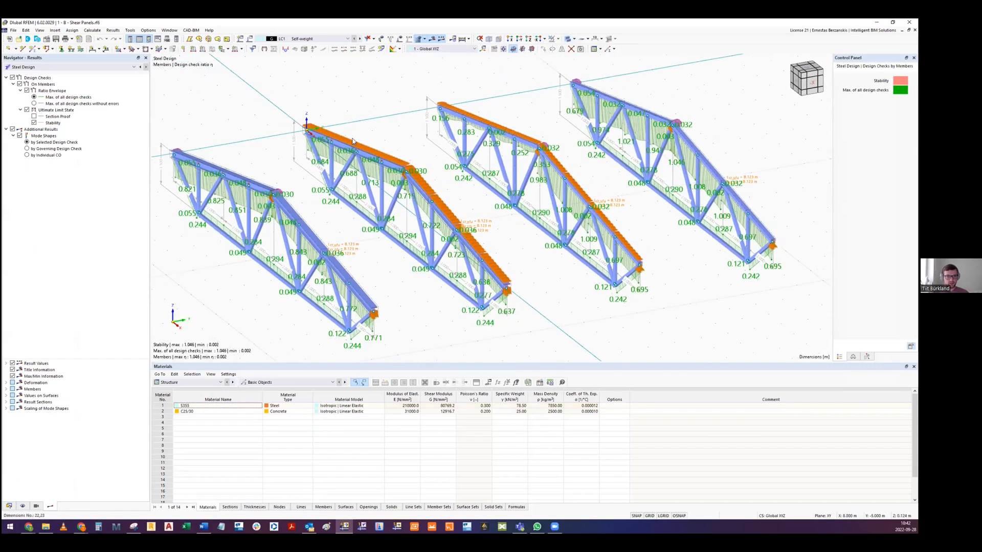
scroll(228, 166, up, 2)
scroll(273, 178, up, 1)
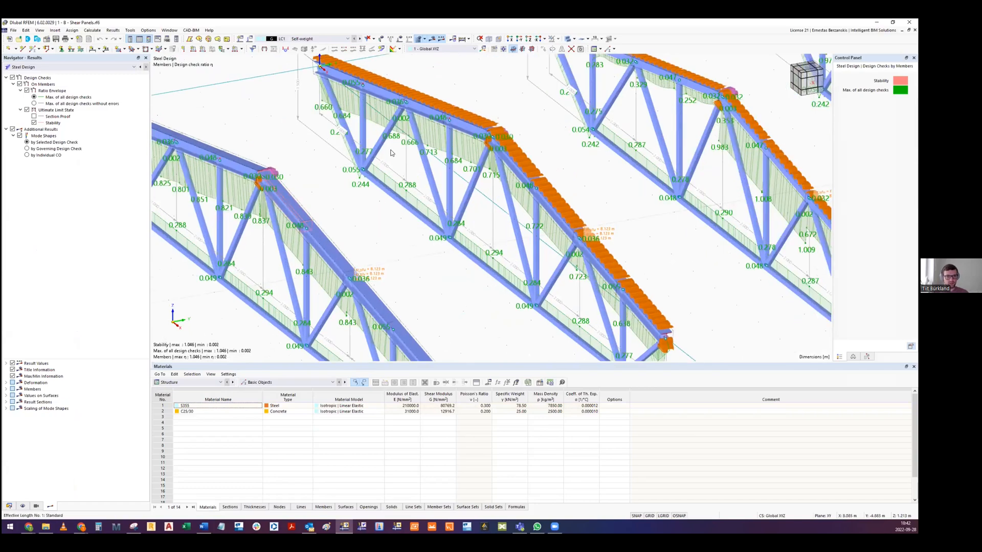
scroll(300, 178, down, 2)
middle_drag(313, 184, 373, 174)
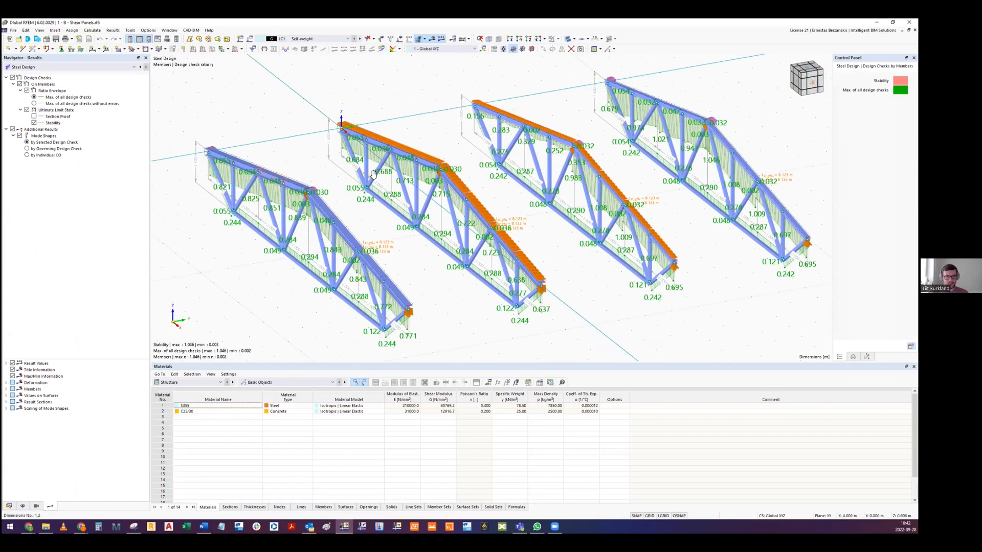
middle_drag(663, 148, 489, 155)
scroll(413, 164, up, 1)
scroll(432, 166, up, 1)
scroll(489, 155, down, 3)
mouse_move(397, 147)
ctrl+middle_down()
mouse_move(424, 164)
mouse_move(514, 145)
mouse_move(433, 146)
mouse_move(375, 183)
mouse_move(381, 151)
ctrl+middle_up()
scroll(371, 183, down, 2)
- Open the trapezoidal sheeting member shear panel and review its definition types, sheeting parameters and fastening arrangement options
double_click(368, 164)
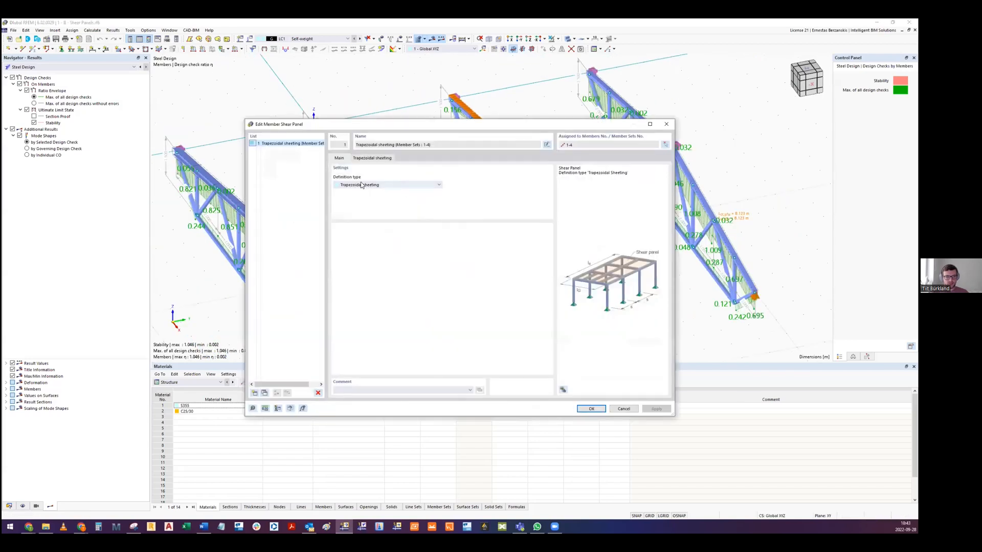
click(369, 185)
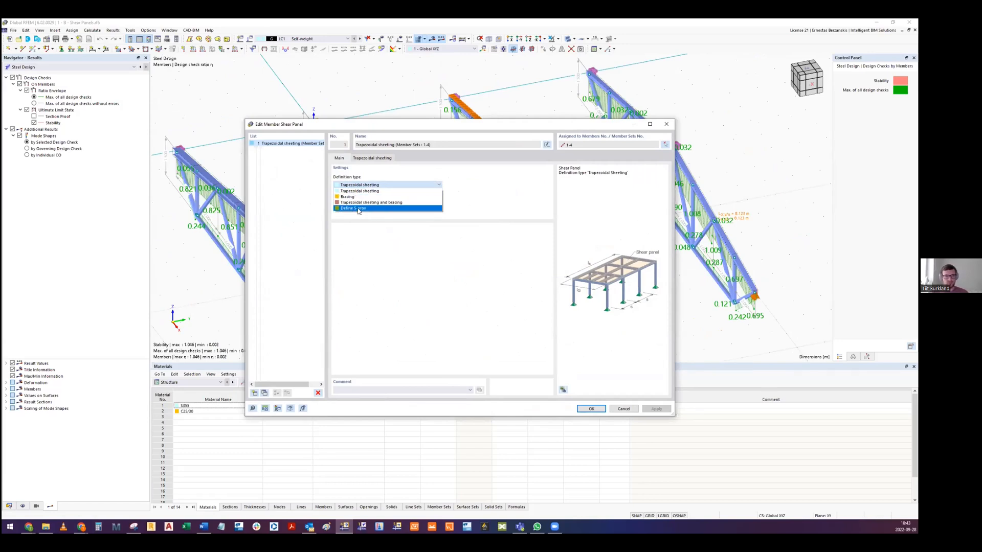
click(367, 160)
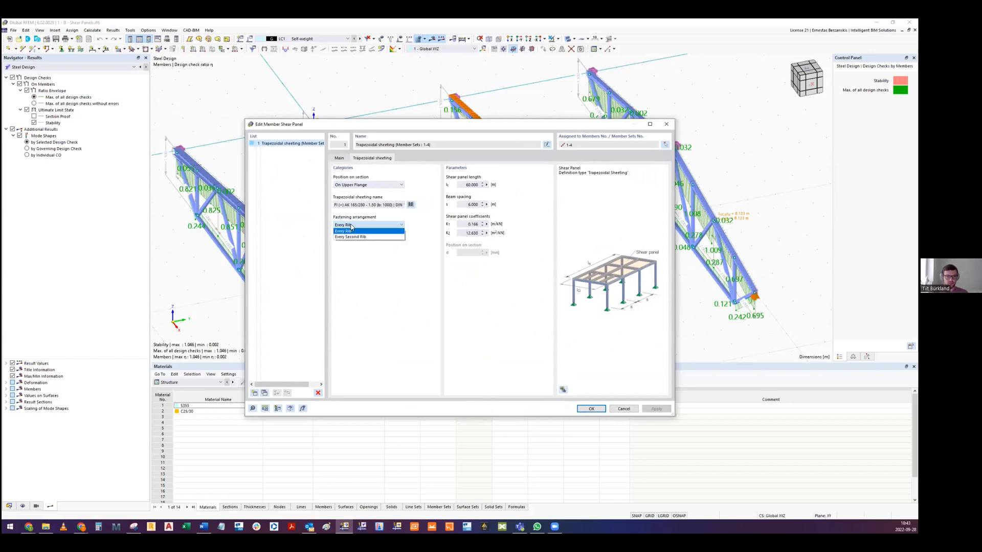
click(351, 229)
- Browse the trapezoidal sheeting library, preview a PP Prof (-) 40 - 207 - 0.50 section, and close the shear panel without changes
click(410, 205)
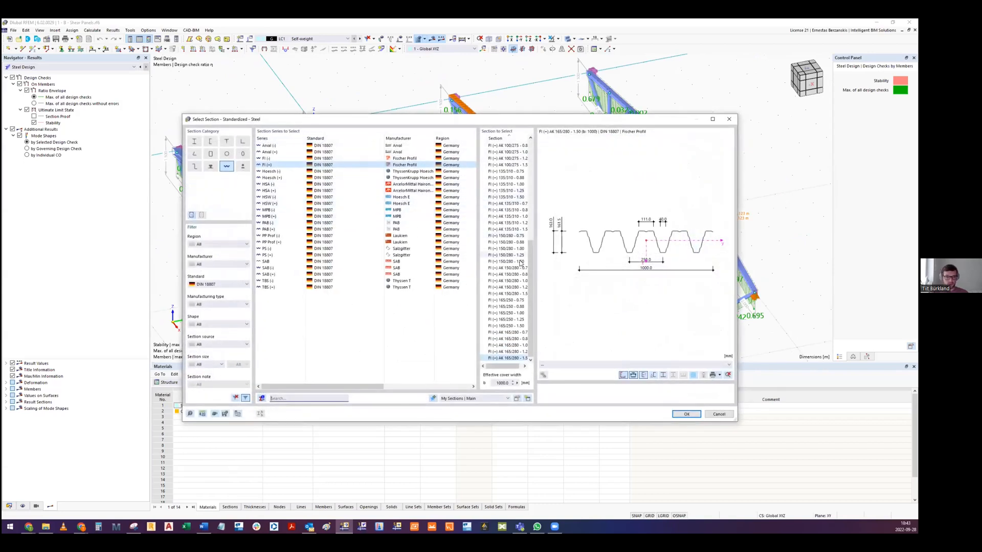
click(506, 249)
click(419, 236)
click(503, 172)
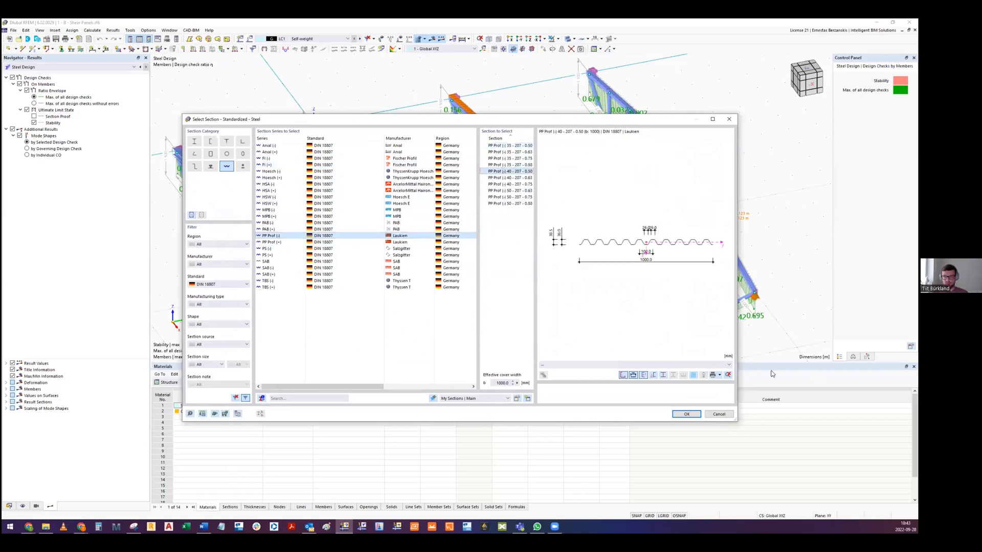
click(720, 415)
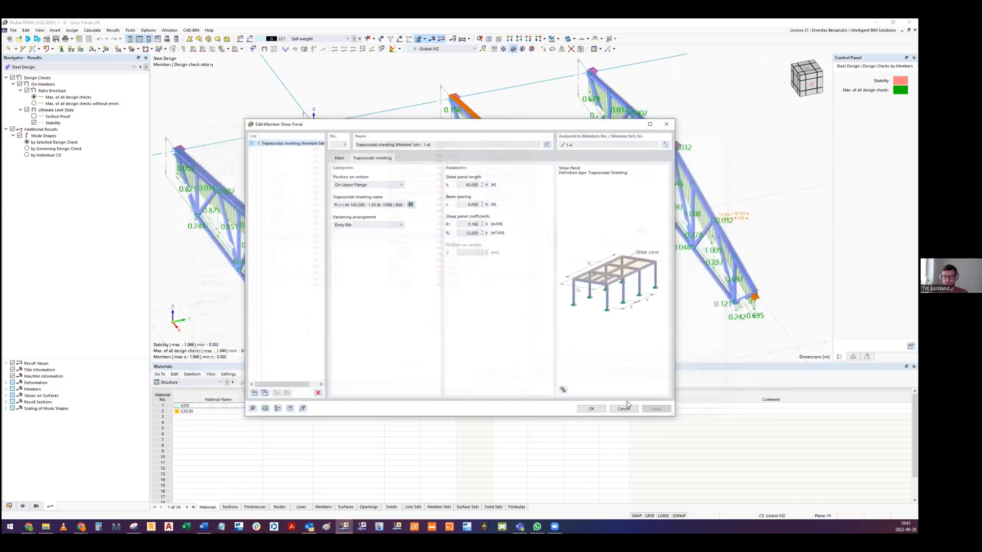
click(623, 409)
- Isolate the two trusses farthest along the Y axis using Visibility by Selected Objects
scroll(514, 192, up, 3)
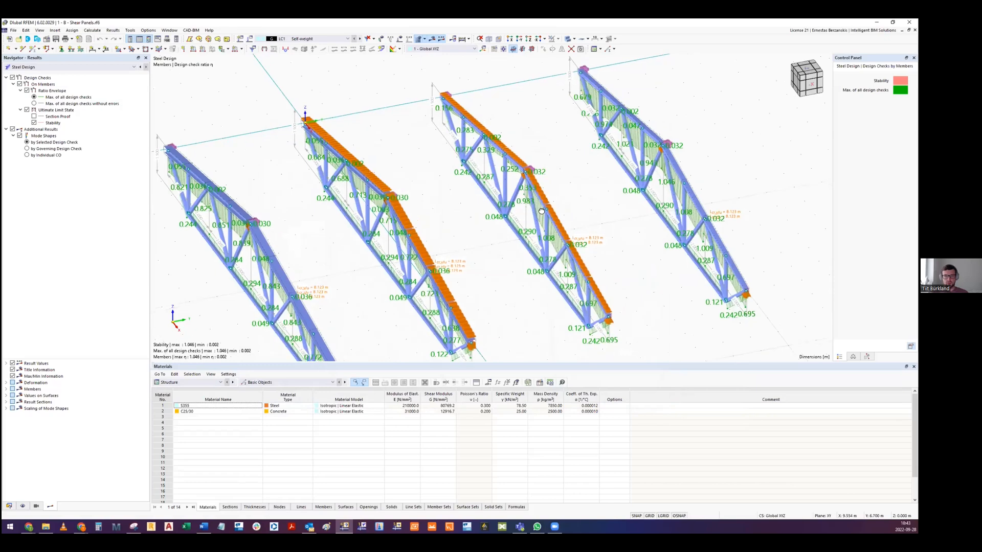
ctrl+middle_drag(514, 193, 544, 145)
drag(625, 295, 345, 117)
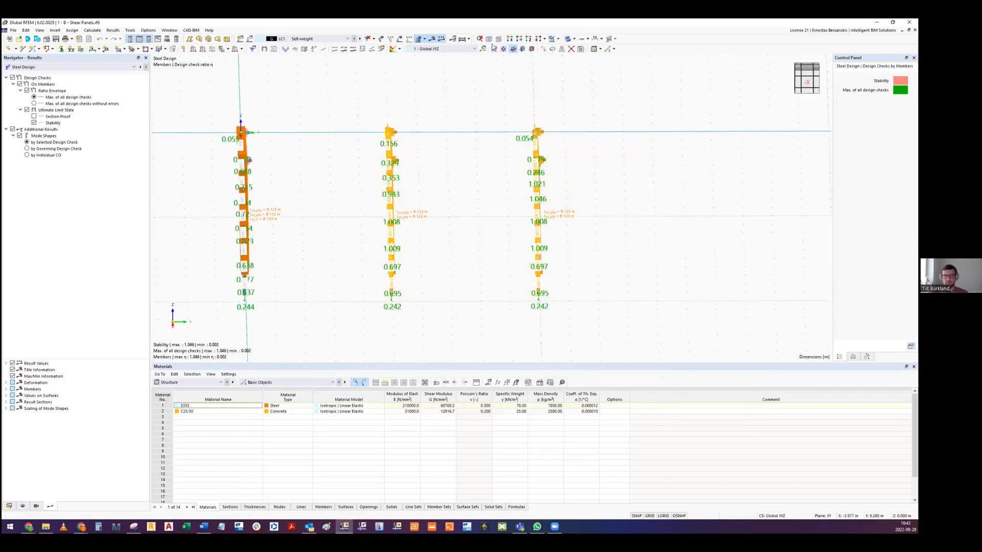
click(558, 40)
click(575, 58)
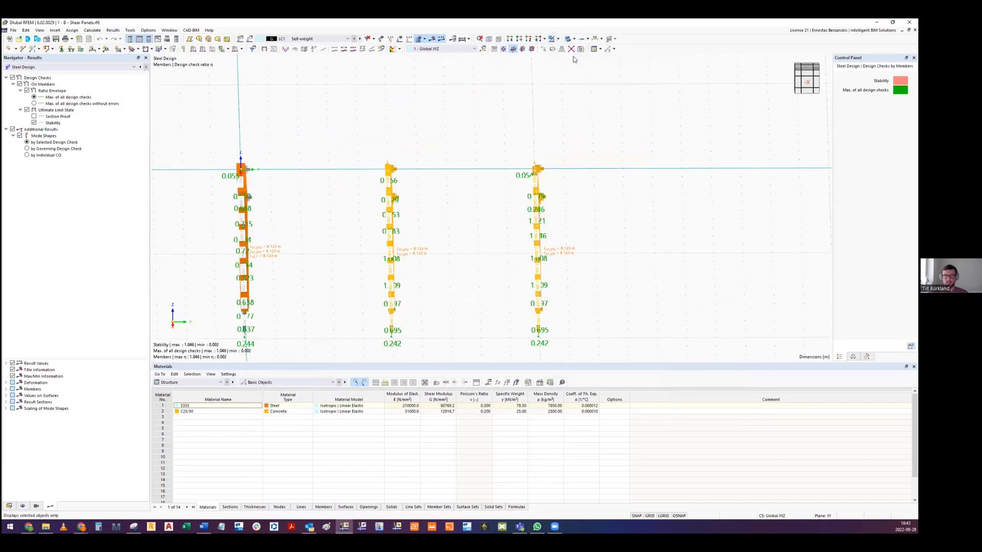
ctrl+middle_drag(386, 212, 358, 147)
scroll(376, 181, up, 3)
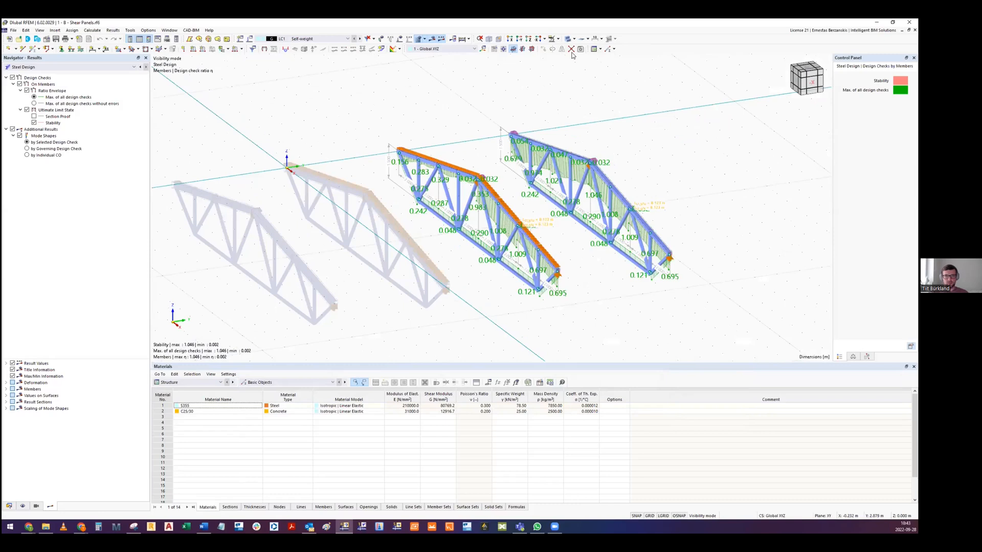
ctrl+middle_drag(489, 170, 534, 78)
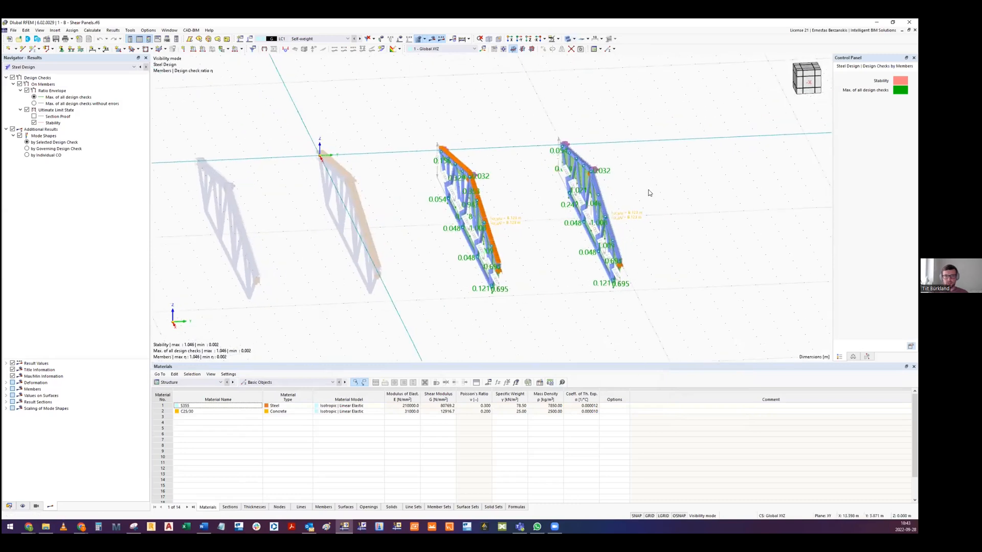
- Toggle Show Hidden Objects in Background so that the two hidden trusses are no longer drawn
right_click(384, 133)
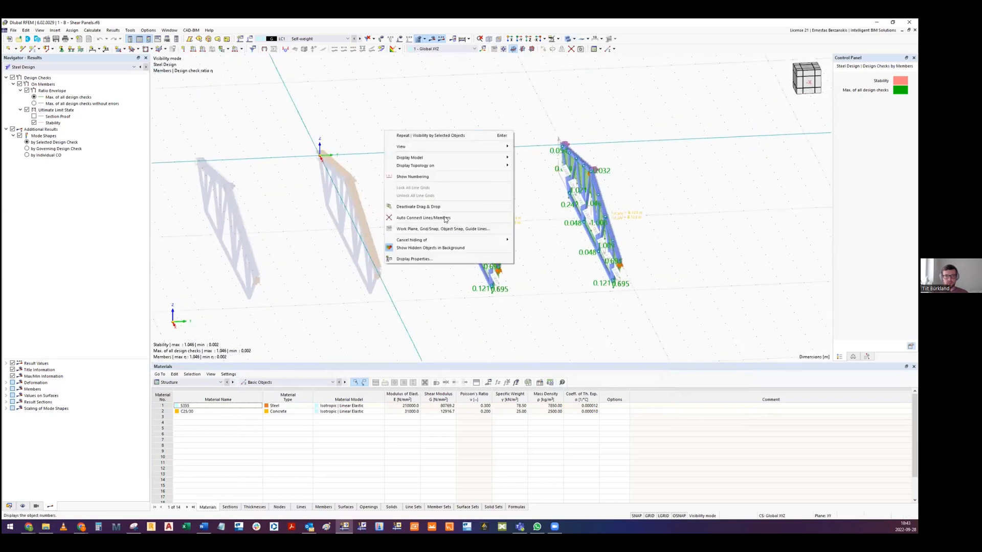
click(421, 249)
right_click(396, 193)
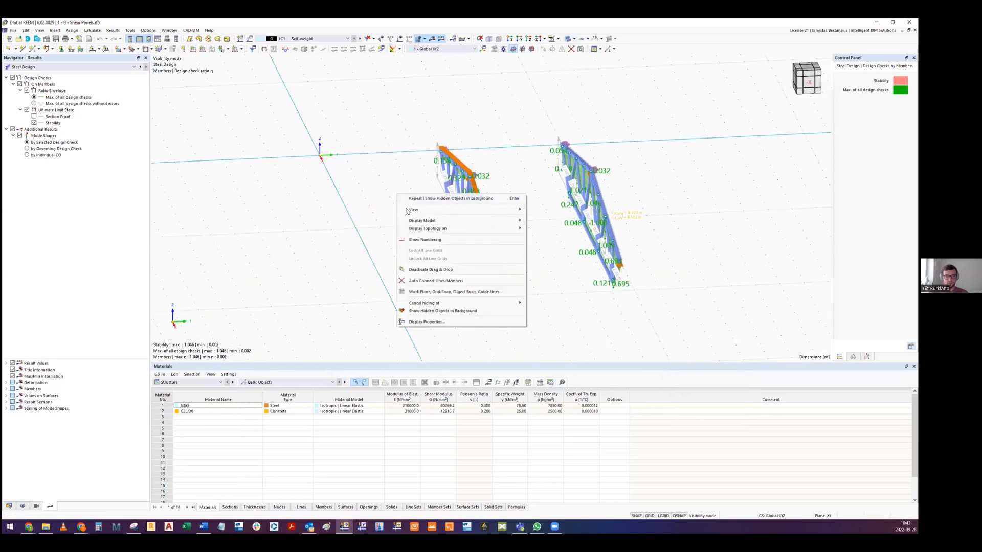
click(459, 312)
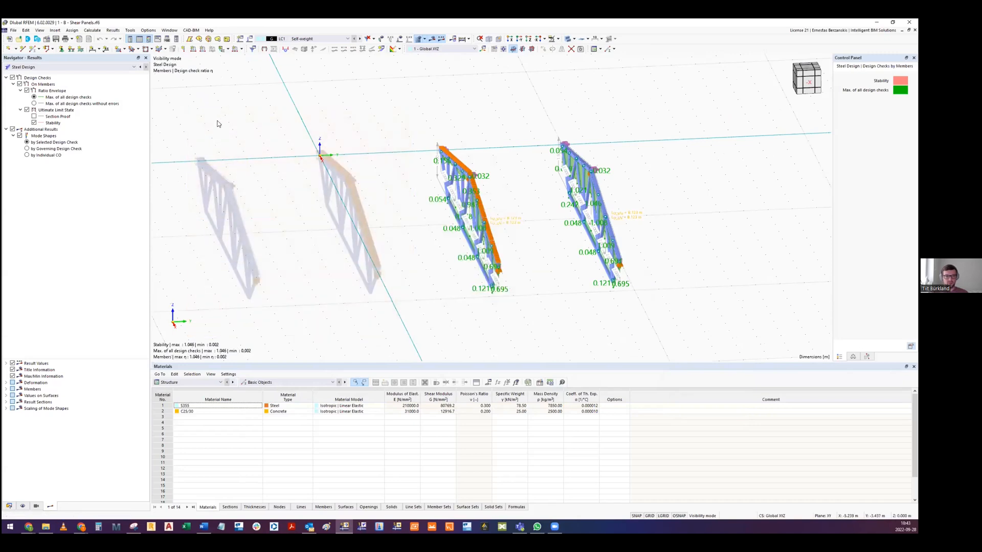
right_click(378, 120)
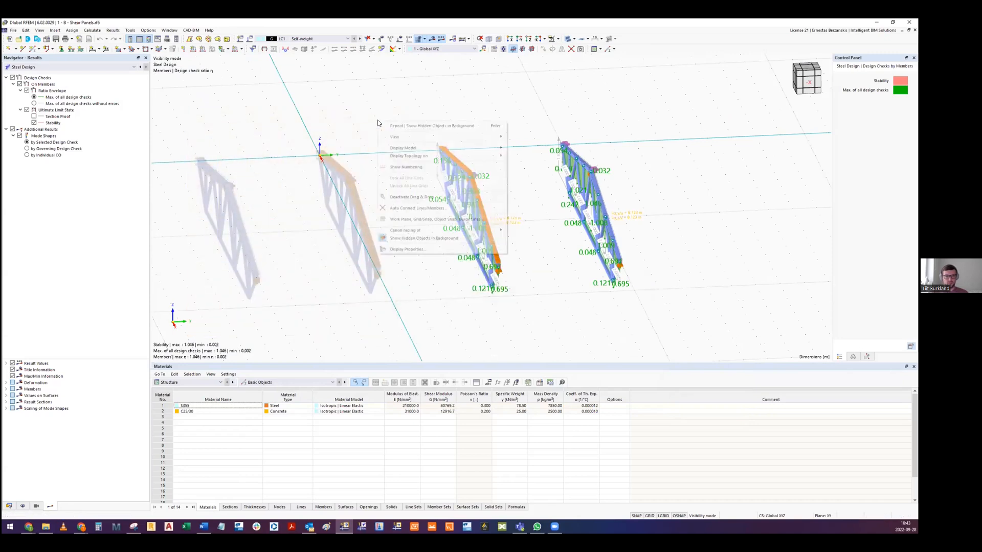
click(411, 239)
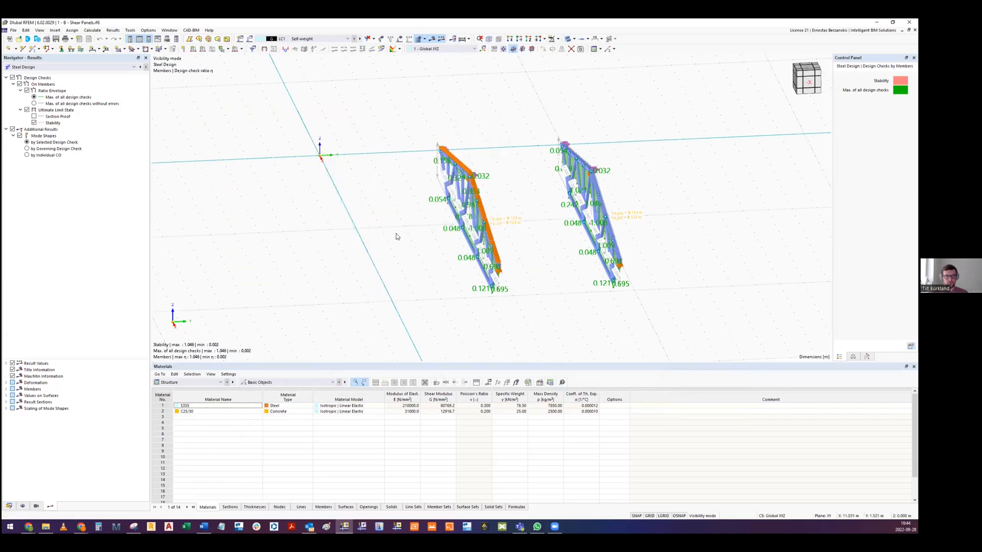
- Display the Steel Design results in the table, listing the design ratios on members
middle_drag(448, 217, 382, 250)
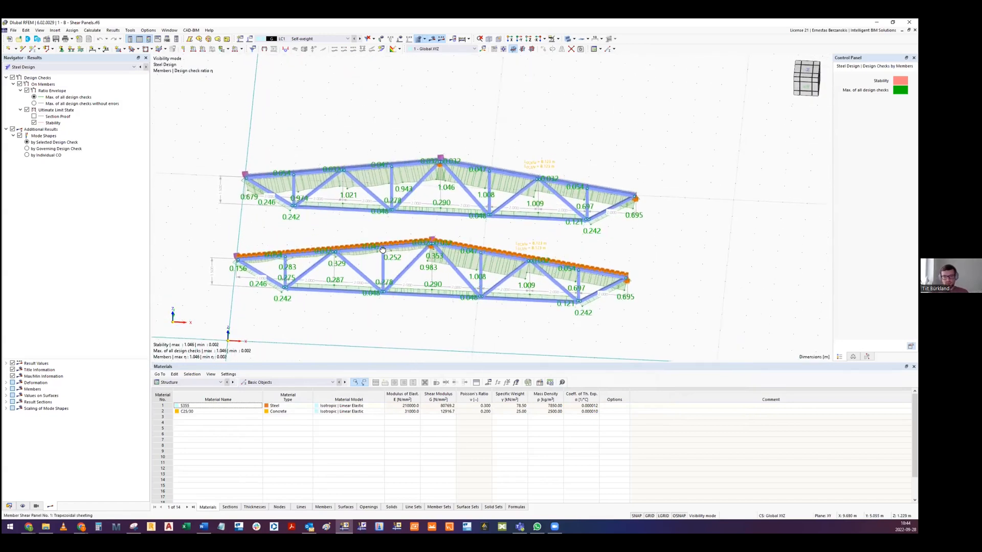
scroll(216, 160, up, 1)
ctrl+middle_drag(42, 66, 32, 69)
click(34, 68)
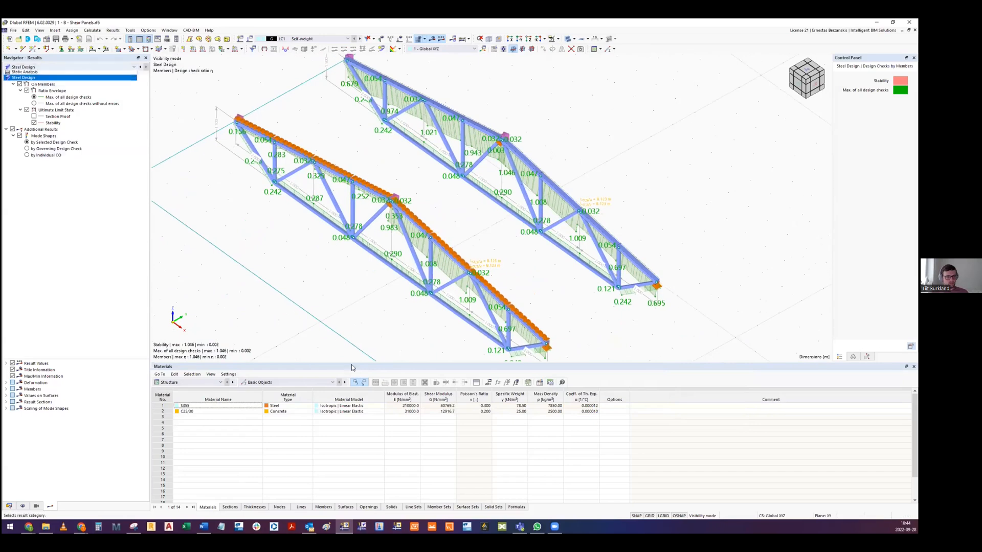
click(34, 78)
click(287, 383)
click(197, 375)
click(184, 382)
click(194, 422)
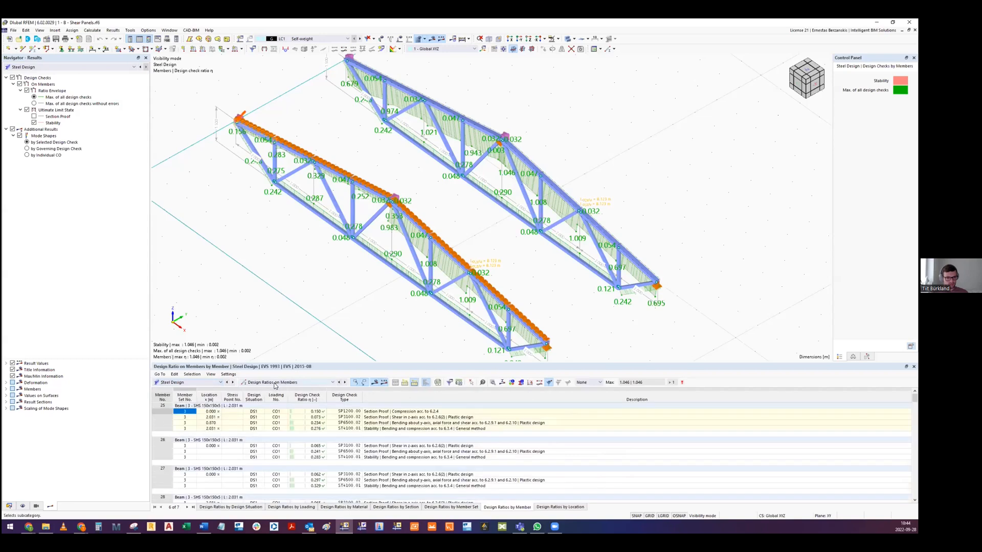
- Compare the member stability checks in the design ratios table, selecting those for members 29 and 30, and examine the upper chords
middle_drag(507, 143, 444, 159)
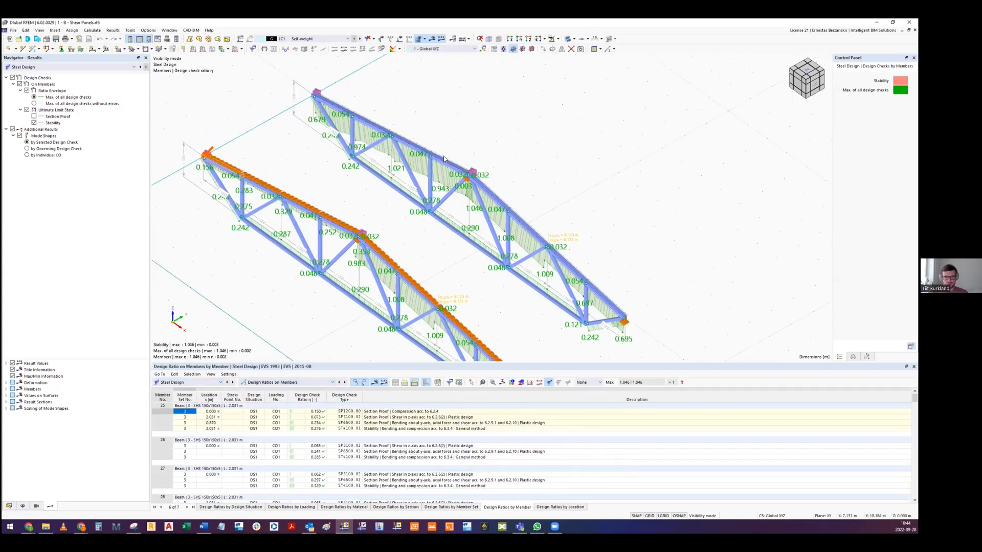
scroll(449, 163, up, 2)
scroll(444, 168, down, 1)
click(344, 428)
scroll(315, 455, down, 3)
click(317, 486)
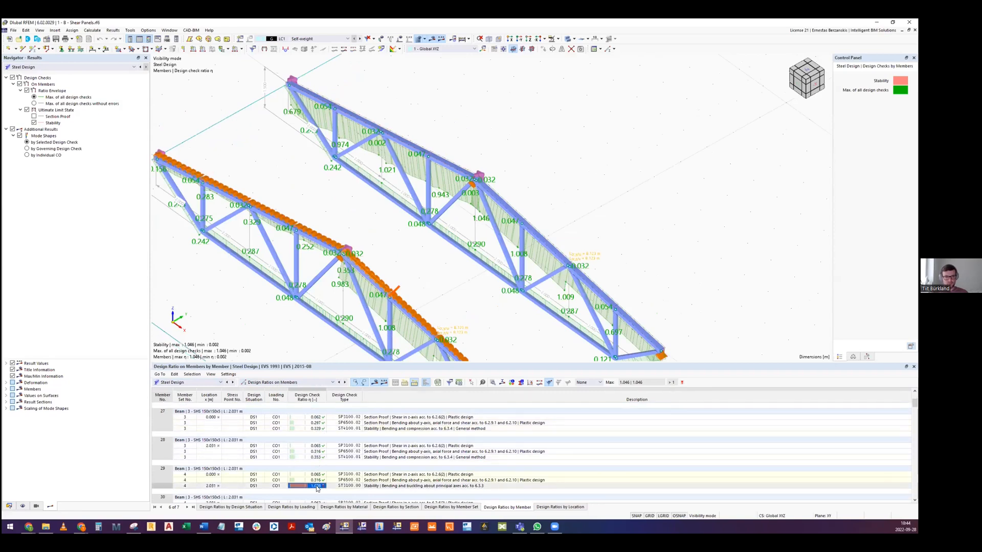
scroll(330, 467, down, 3)
click(317, 457)
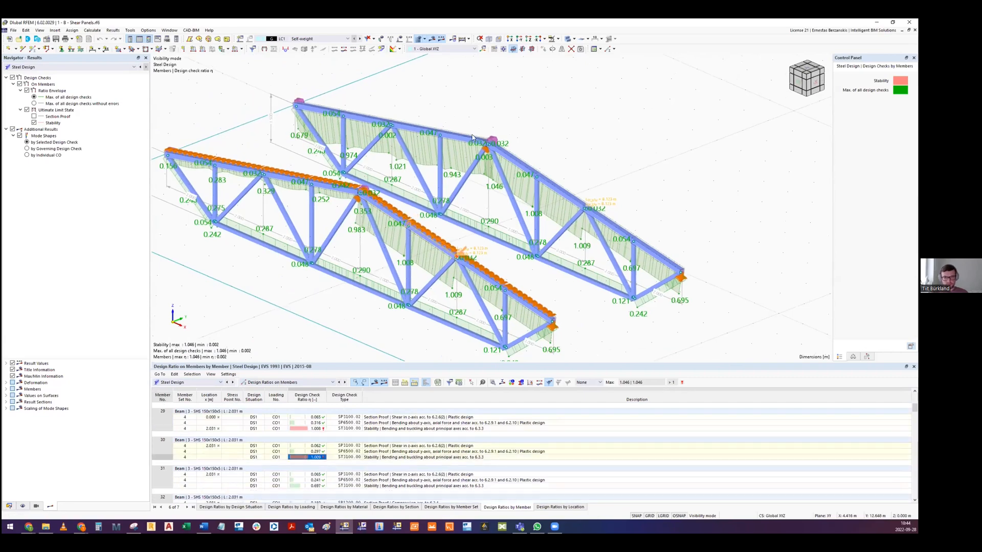
scroll(471, 137, up, 5)
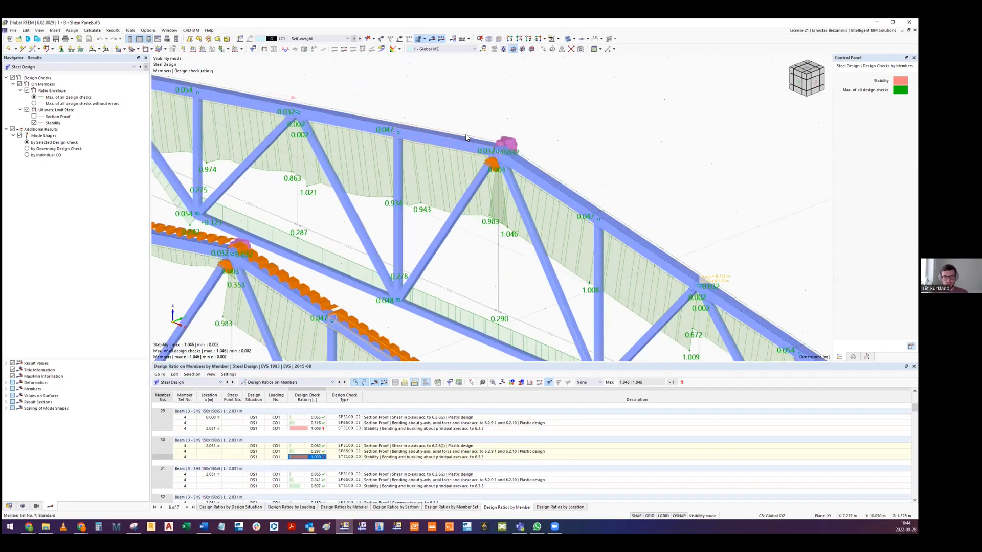
- List the design ratios by member set, select the stability checks of sets 3, 4 and 7, and inspect set 7's mode shape
click(451, 507)
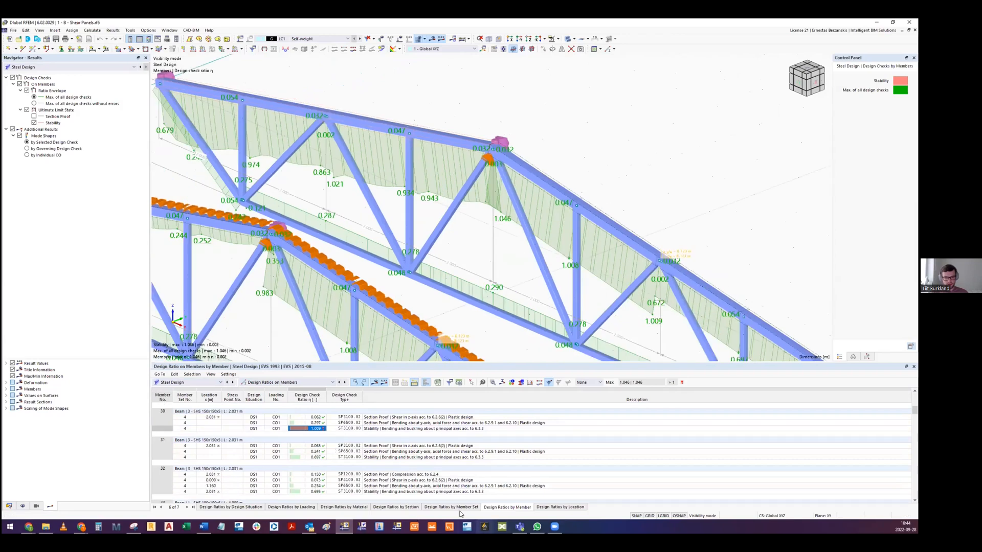
click(304, 428)
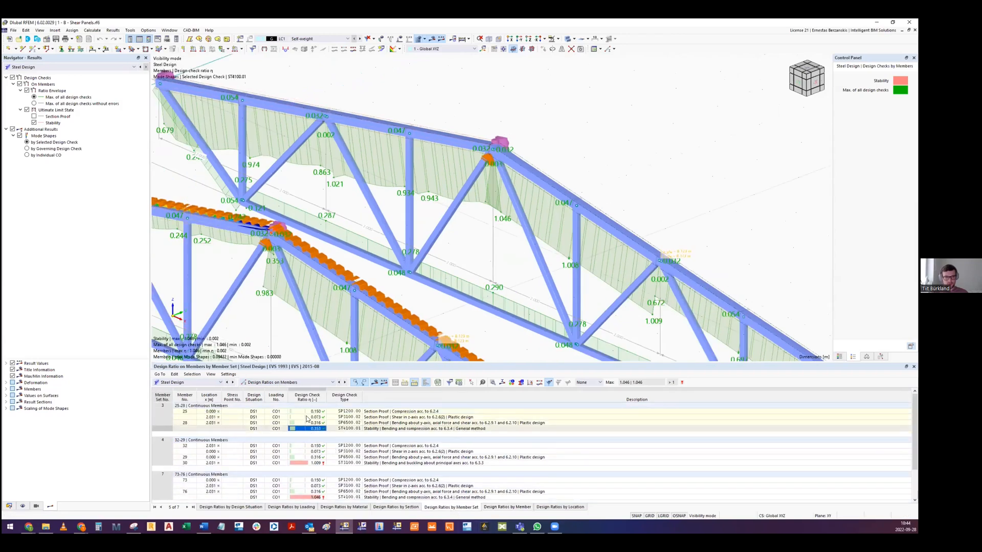
click(308, 462)
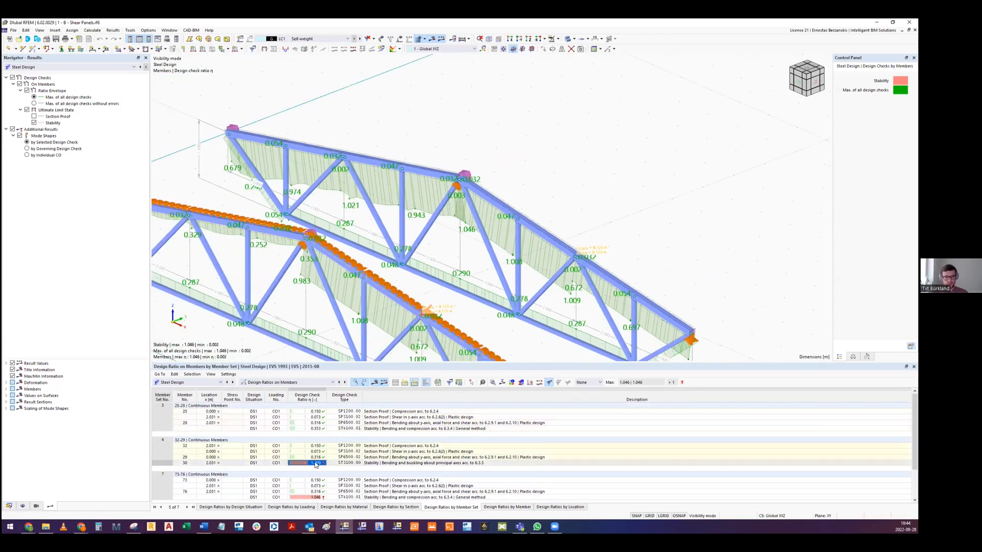
click(315, 498)
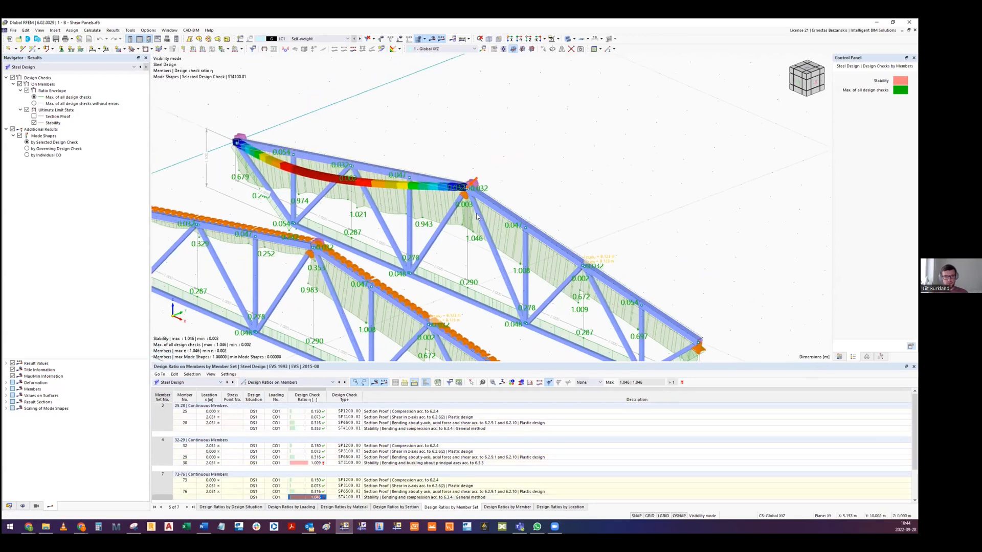
ctrl+middle_drag(436, 214, 306, 170)
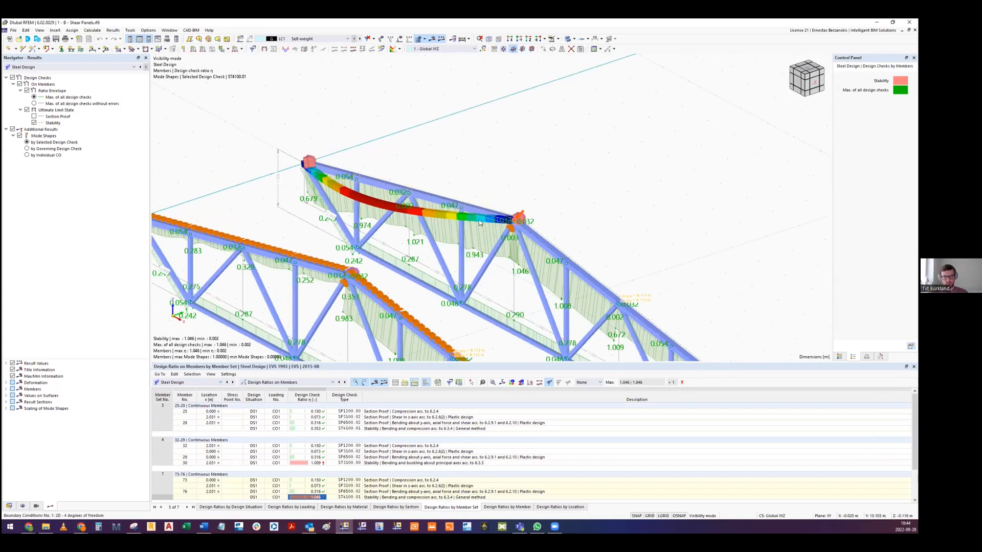
ctrl+middle_drag(523, 244, 307, 171)
scroll(405, 181, up, 3)
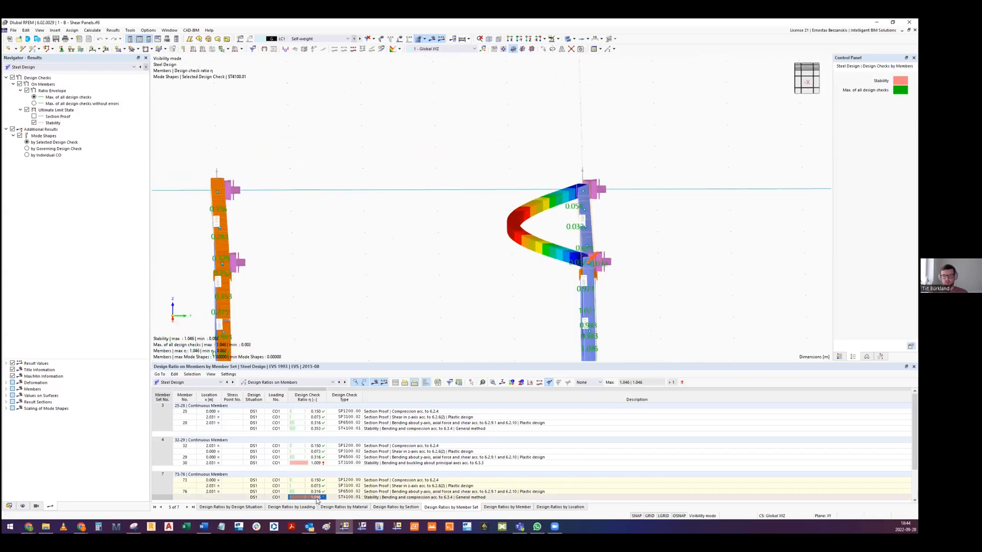
ctrl+middle_drag(519, 252, 417, 235)
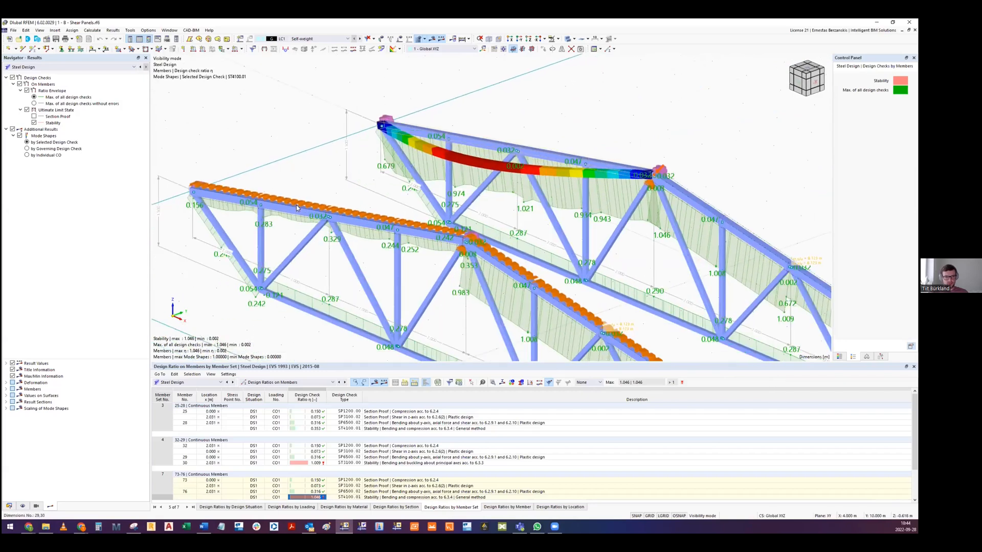
- Select the upper chord member set of the shear-panel truss and its General method stability check in the design ratios table
scroll(299, 200, down, 3)
scroll(322, 203, up, 4)
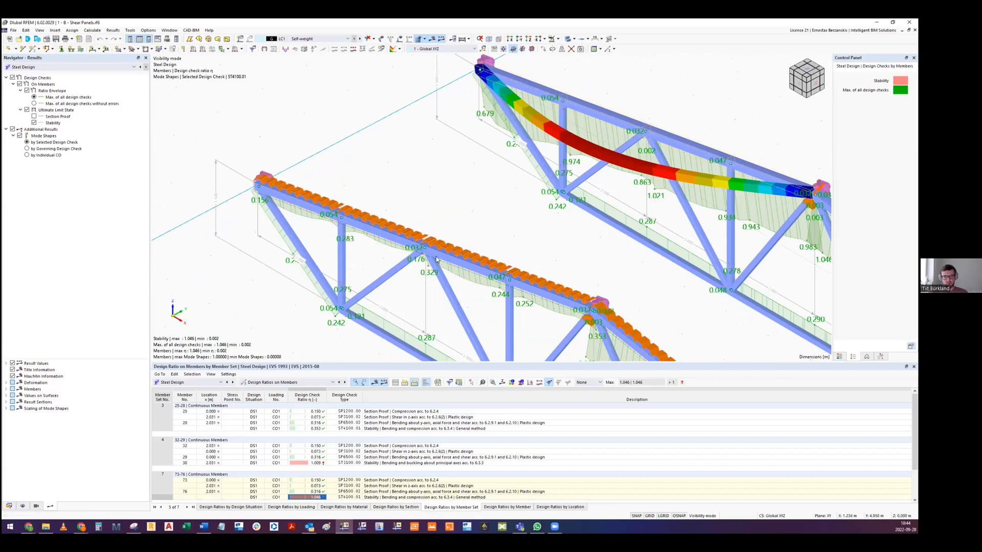
scroll(377, 235, down, 2)
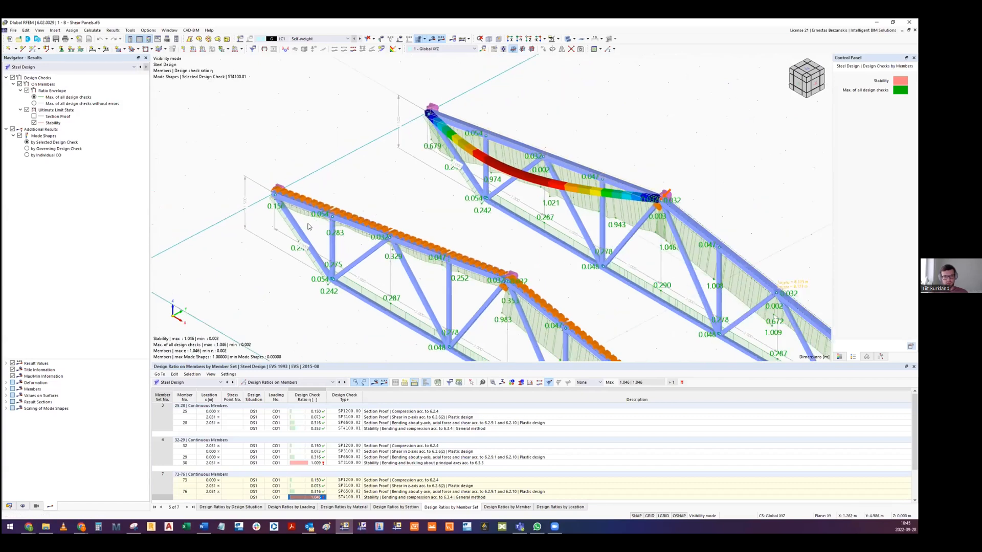
scroll(309, 214, up, 2)
click(309, 203)
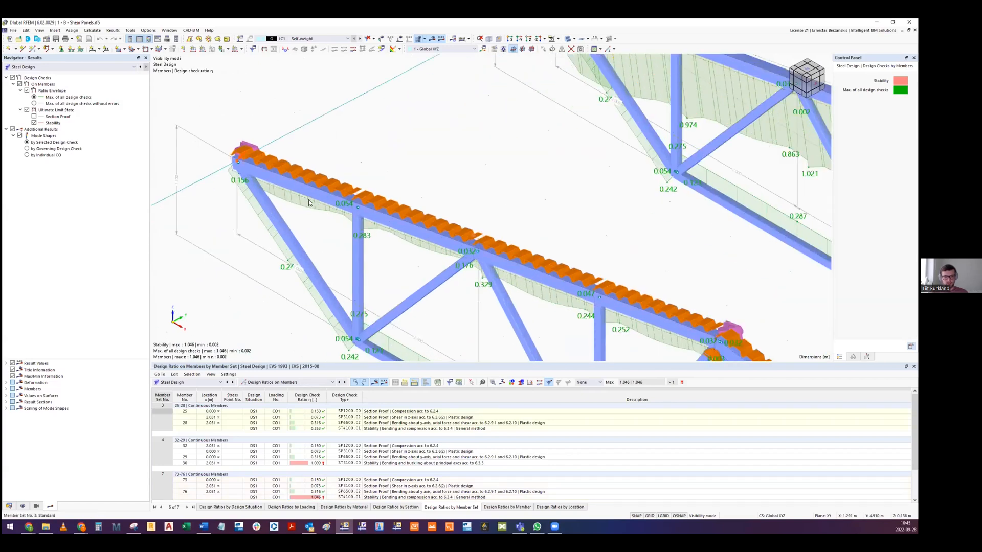
scroll(308, 203, down, 2)
middle_drag(373, 259, 252, 236)
click(315, 429)
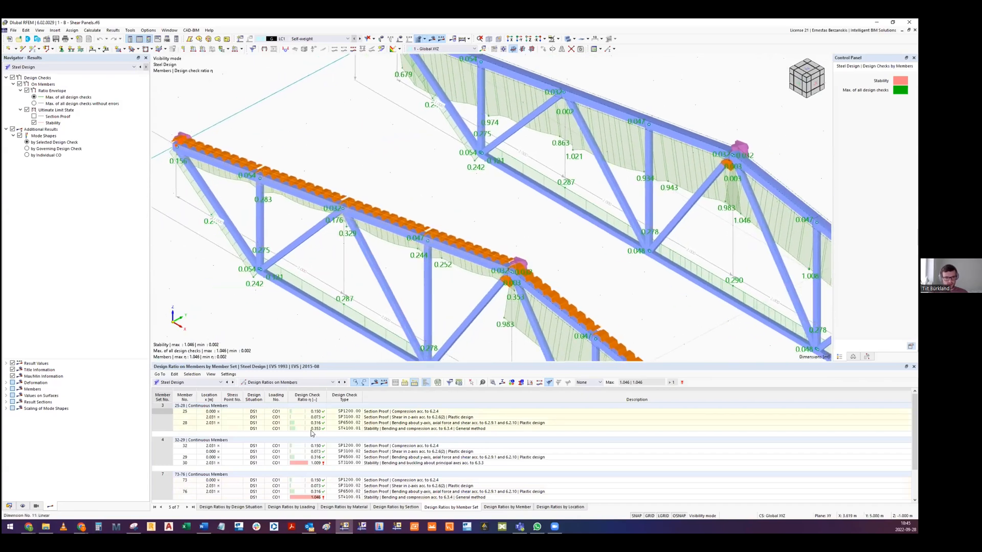
- Turn off the solid model display and examine the mode shape of member set 3 along the upper chord
click(569, 40)
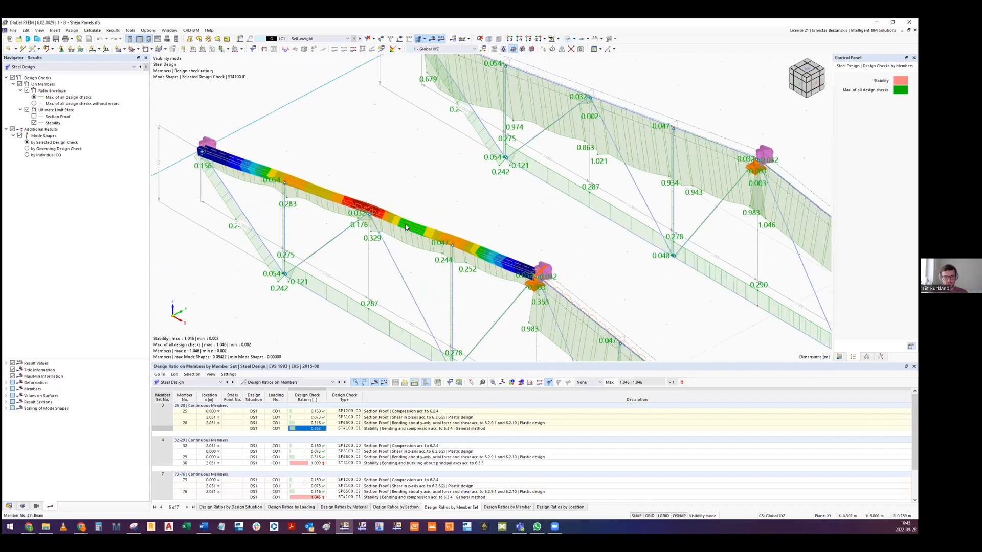
scroll(355, 214, up, 3)
ctrl+middle_drag(355, 214, 398, 216)
scroll(315, 175, down, 5)
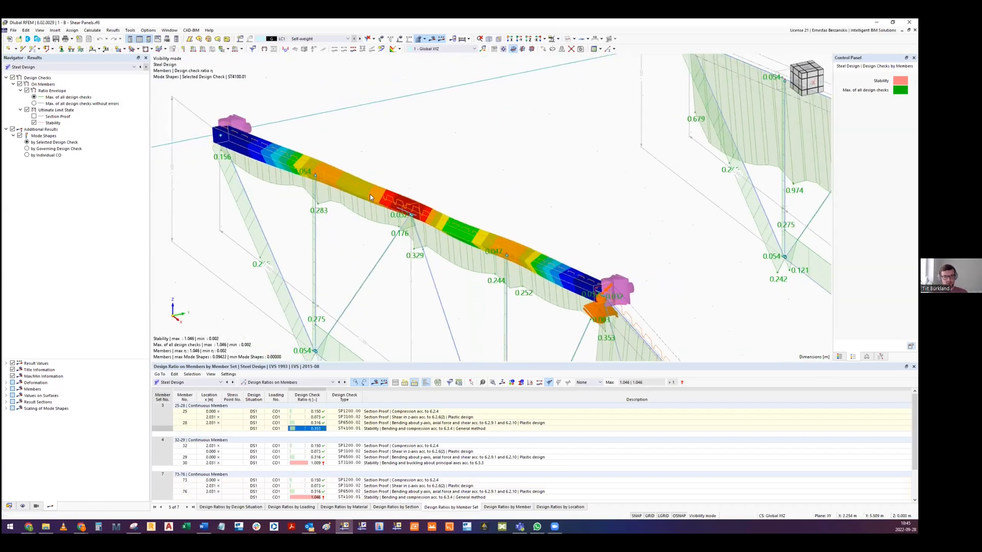
scroll(311, 178, up, 4)
ctrl+middle_drag(430, 228, 379, 205)
middle_drag(276, 166, 500, 141)
- Select member set 7 on the truss without shear panels and compare the upper chord design ratios of both trusses
click(471, 223)
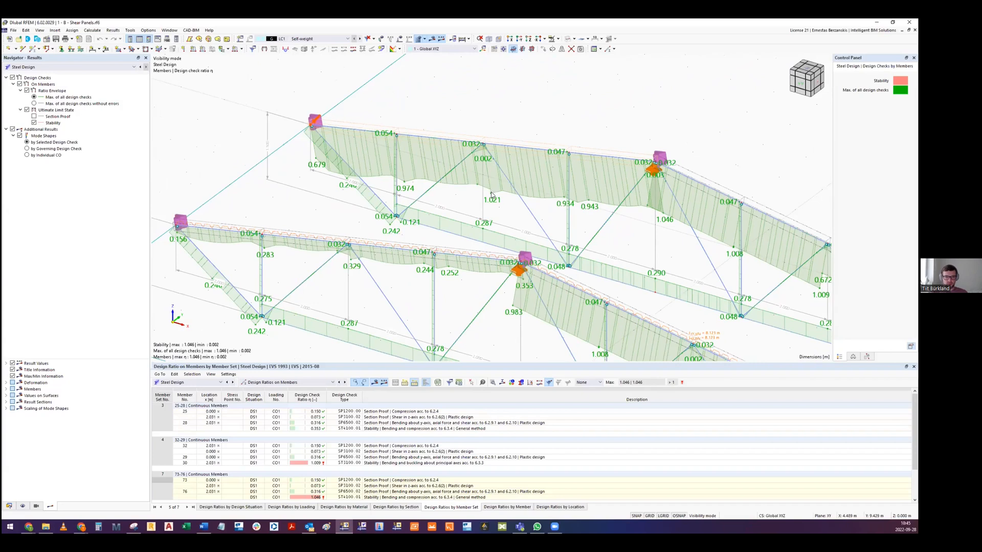
ctrl+middle_drag(360, 238, 326, 227)
ctrl+middle_drag(401, 242, 476, 316)
scroll(416, 252, down, 4)
middle_drag(445, 249, 382, 156)
middle_drag(408, 197, 427, 214)
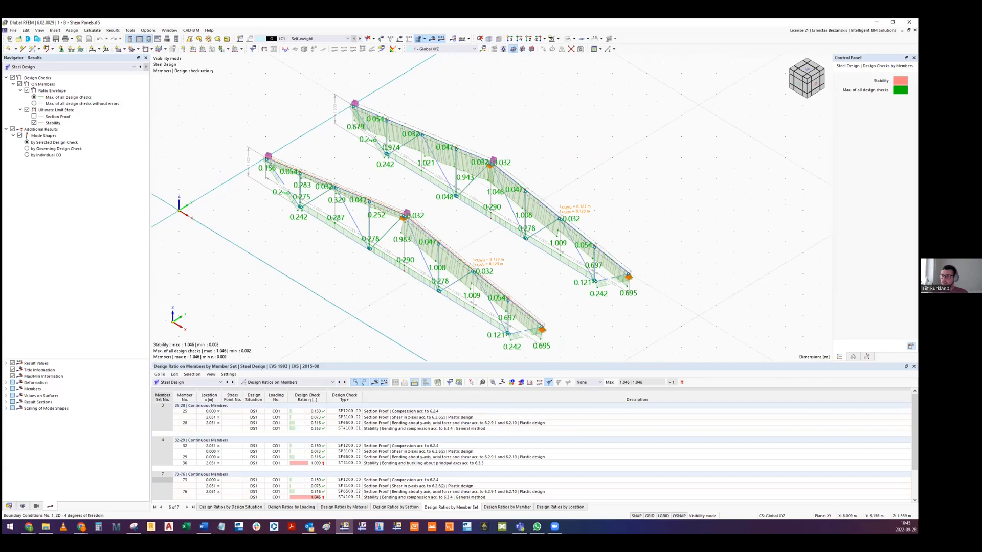
- Open the model 1 - C - Truss w Screw Forces and show the Equivalent geometric imperfections slide in Google Slides
click(496, 303)
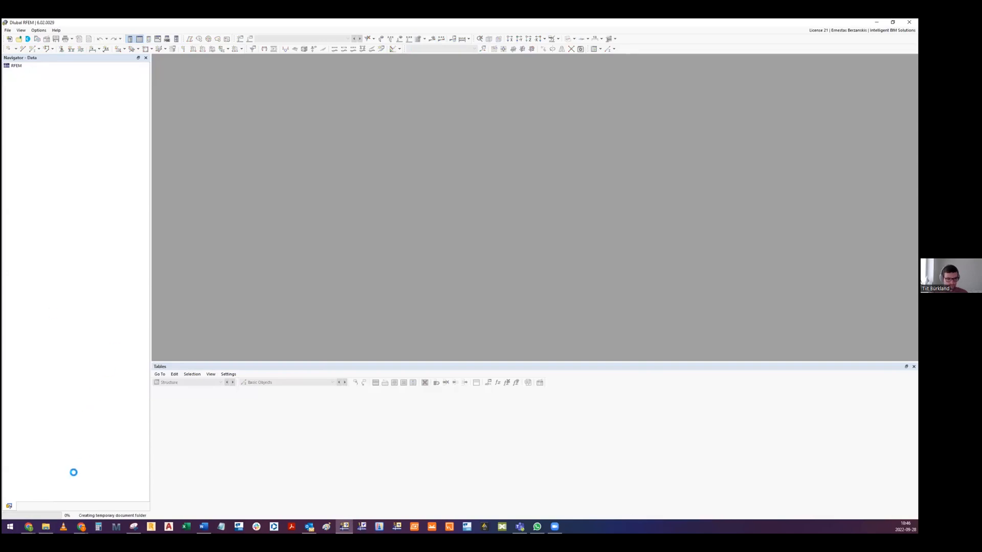
mouse_move(28, 527)
click(583, 491)
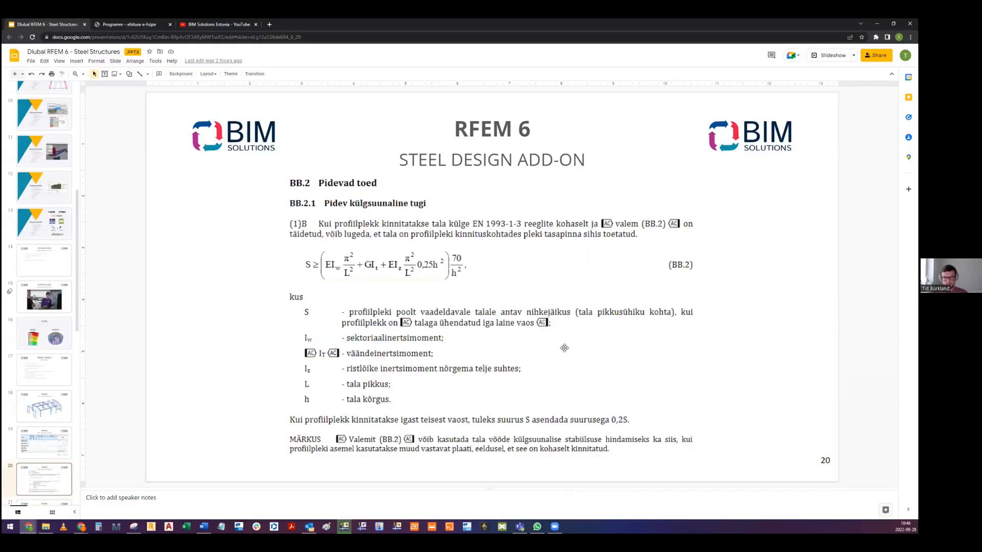
key(Down)
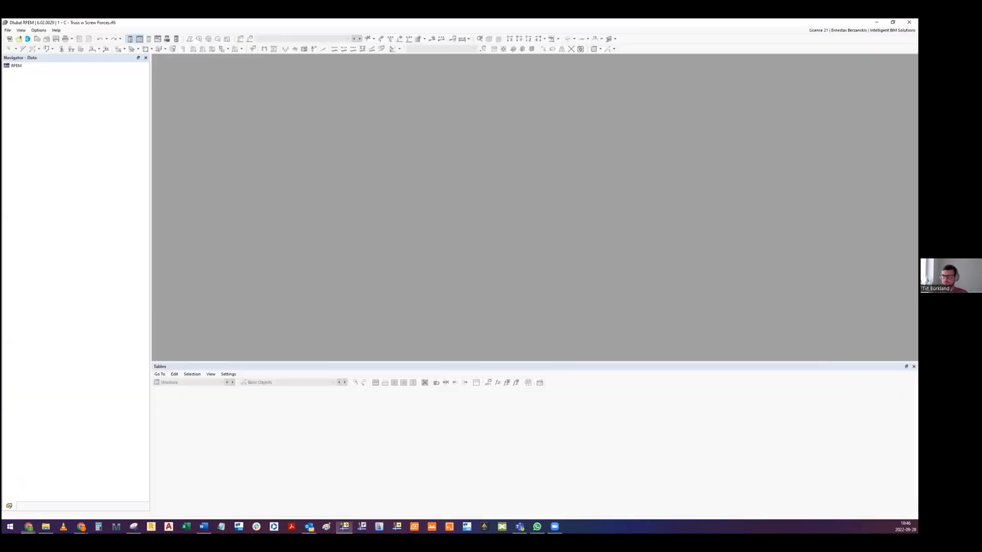
click(894, 23)
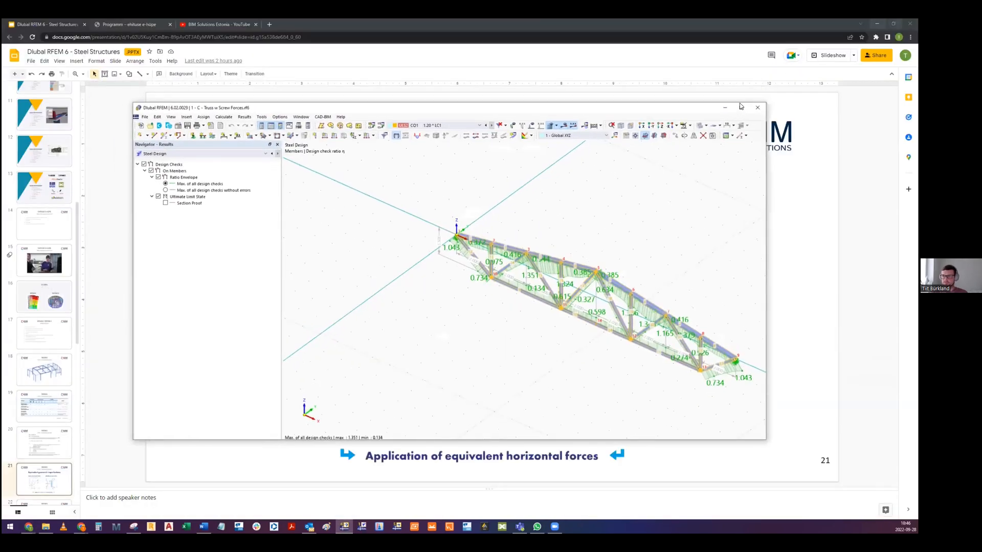
drag(772, 95, 583, 19)
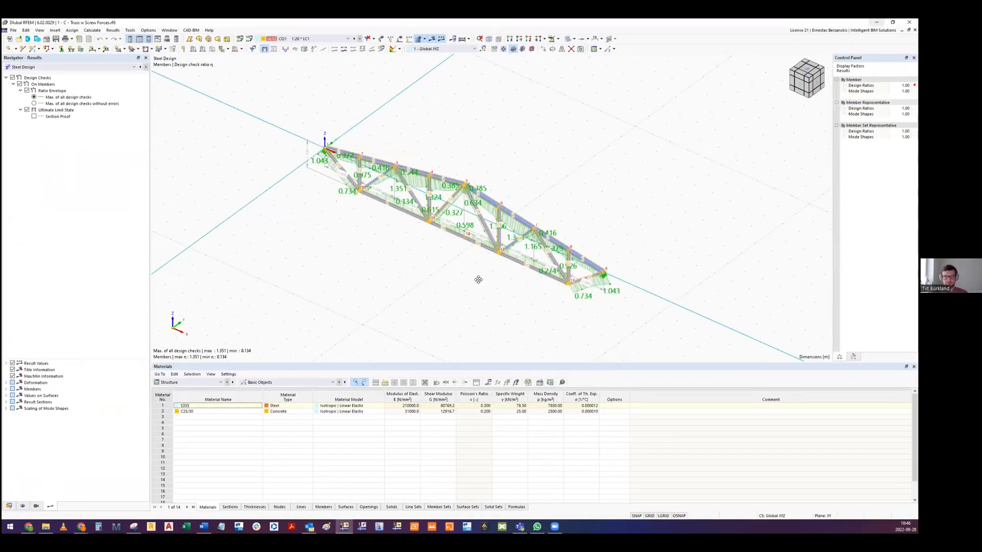
click(877, 23)
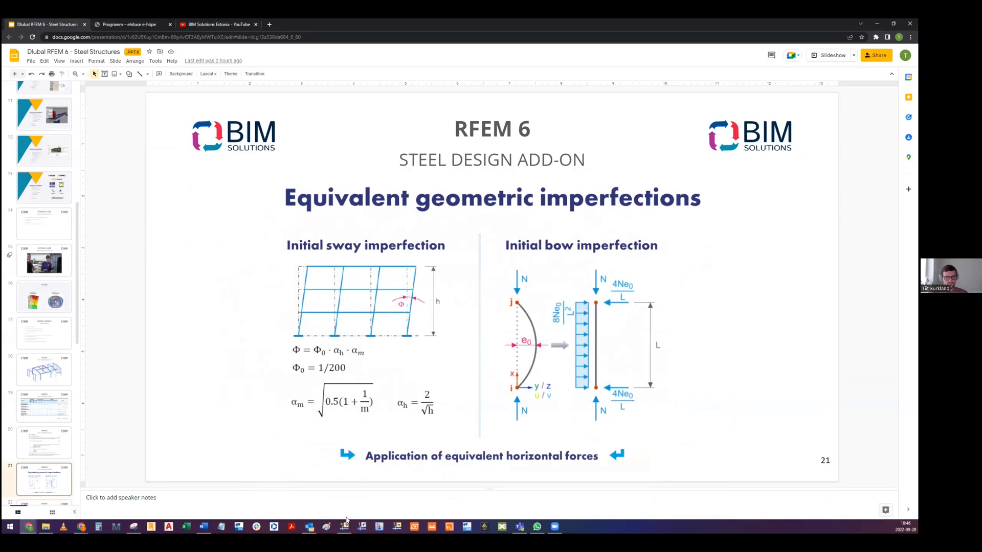
- Switch back to RFEM and examine the truss with its Steel Design ratios from several angles
click(345, 526)
middle_drag(462, 209, 440, 225)
scroll(465, 191, up, 2)
middle_drag(465, 191, 469, 170)
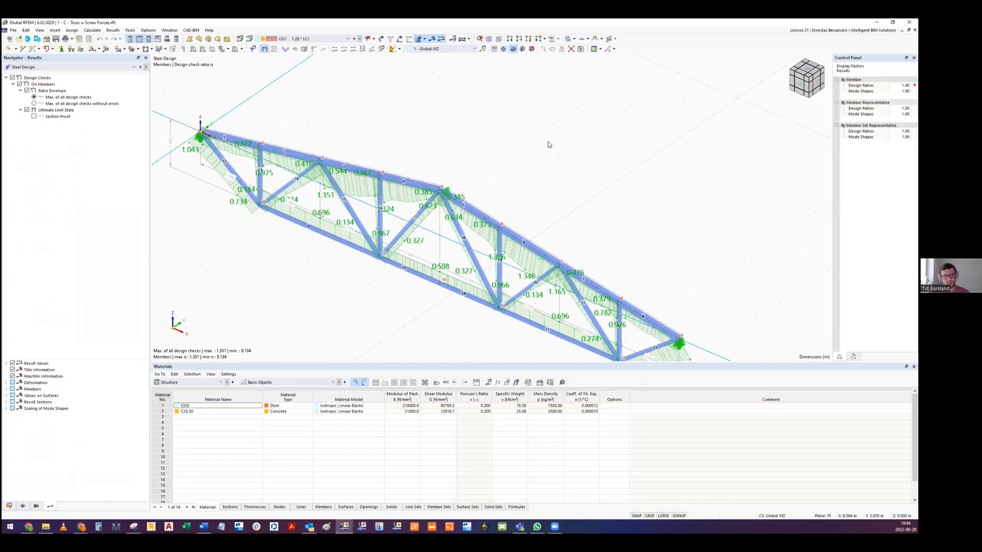
ctrl+middle_drag(501, 152, 497, 151)
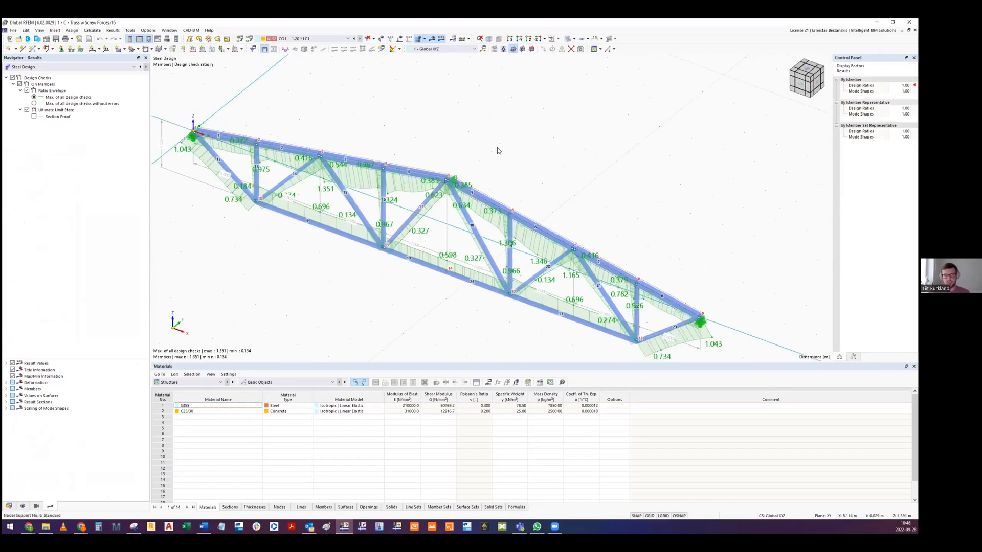
ctrl+middle_drag(445, 182, 576, 180)
middle_drag(565, 214, 437, 177)
scroll(462, 147, down, 1)
scroll(462, 146, up, 3)
scroll(482, 172, down, 3)
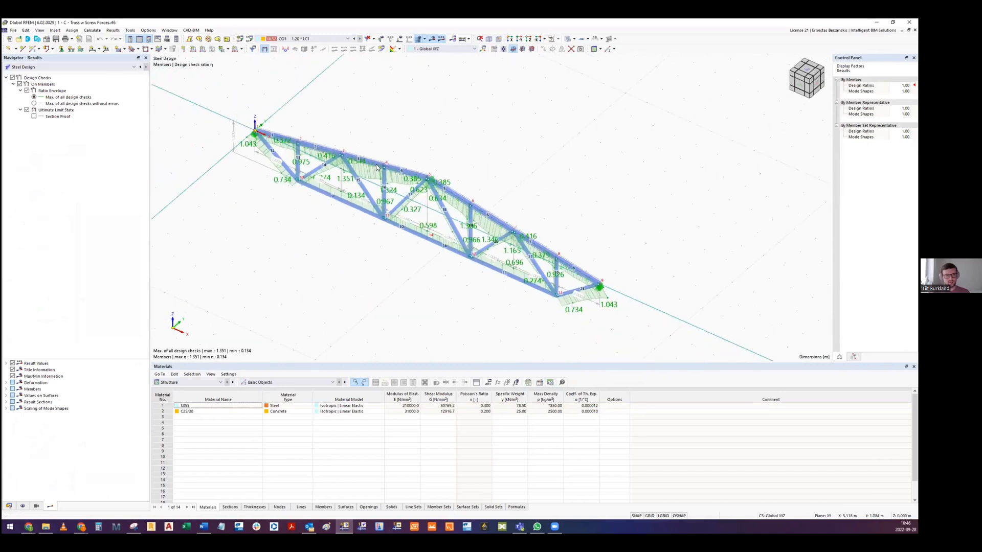
scroll(362, 165, up, 4)
ctrl+middle_drag(362, 165, 390, 177)
scroll(359, 168, down, 2)
- Show the Static Analysis results for CO1 and view the truss's global displacements
click(30, 66)
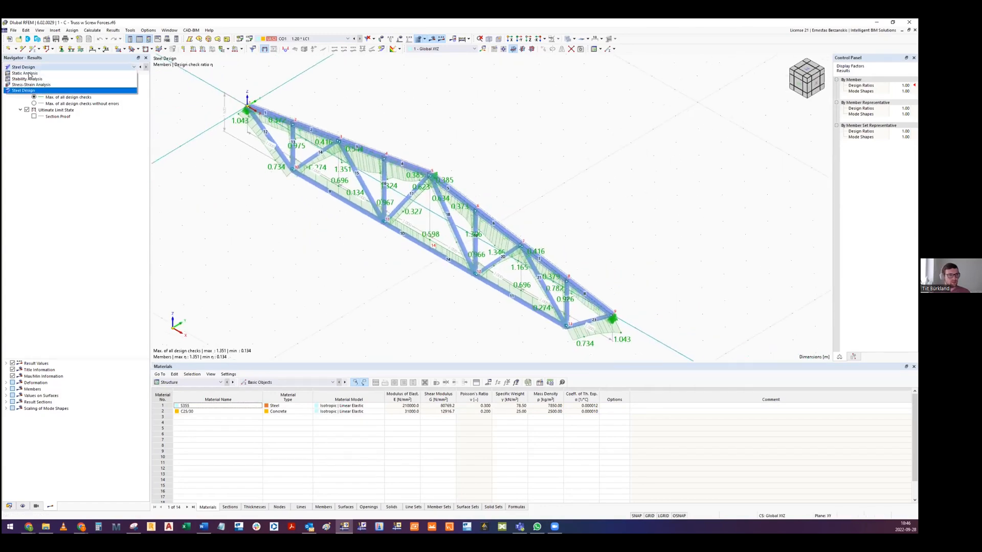
click(28, 75)
ctrl+middle_drag(430, 177, 421, 177)
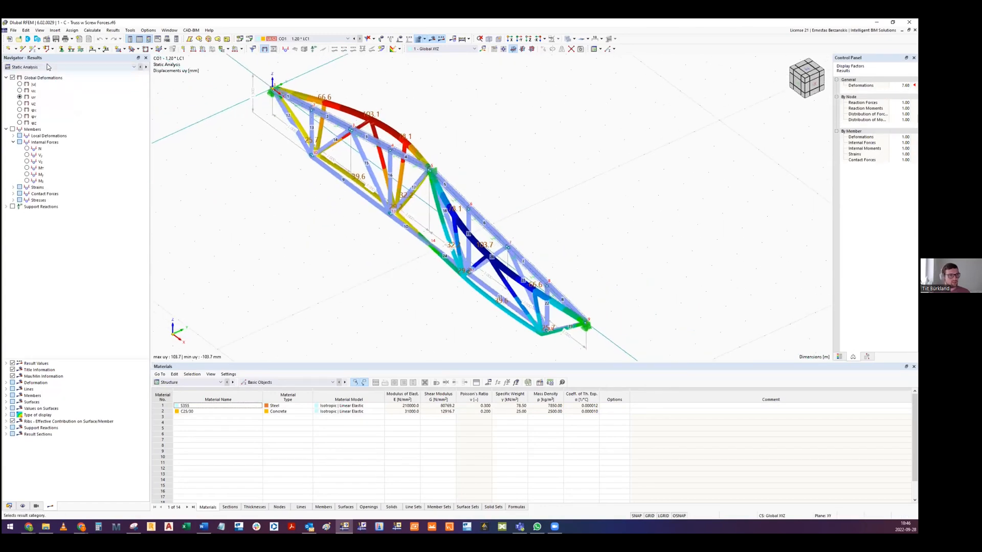
- Open the model data, activate imperfection case IC1 and display its imperfections on the truss's upper chord
click(10, 505)
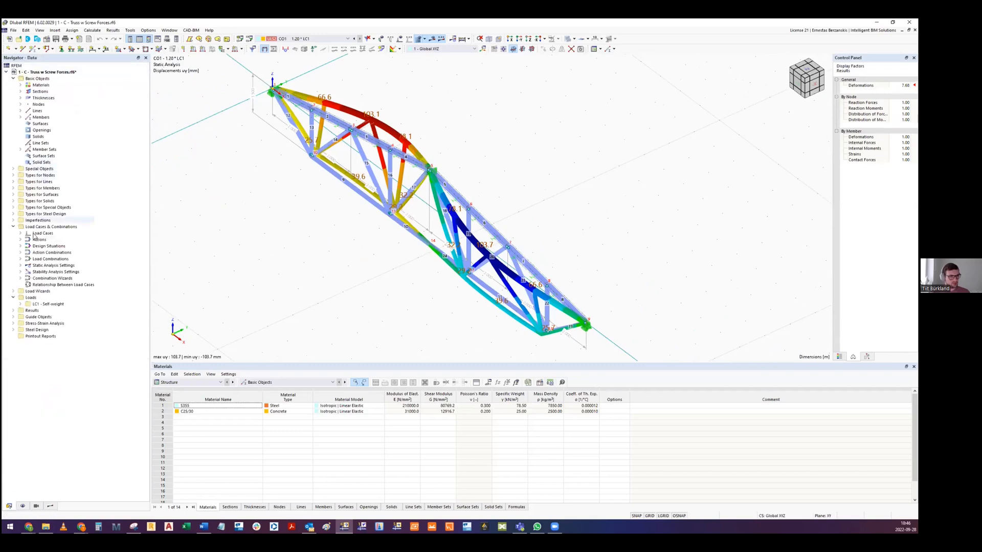
click(306, 39)
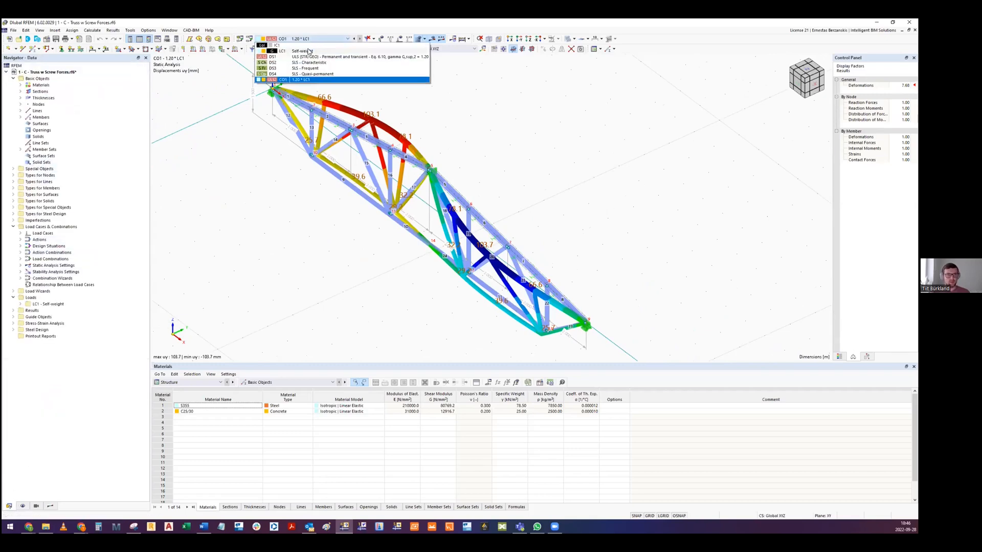
click(306, 45)
middle_drag(332, 189, 228, 212)
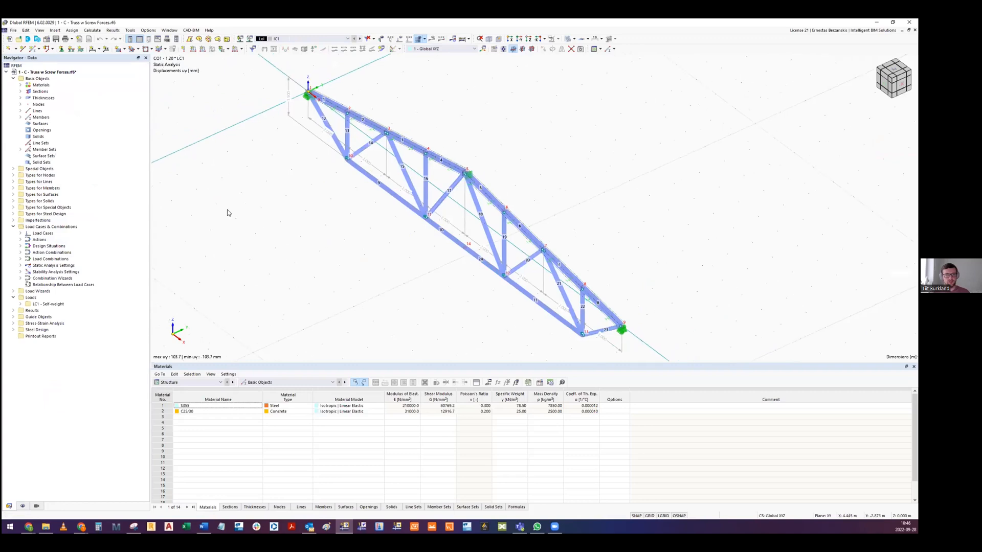
click(383, 40)
ctrl+middle_drag(370, 199, 354, 155)
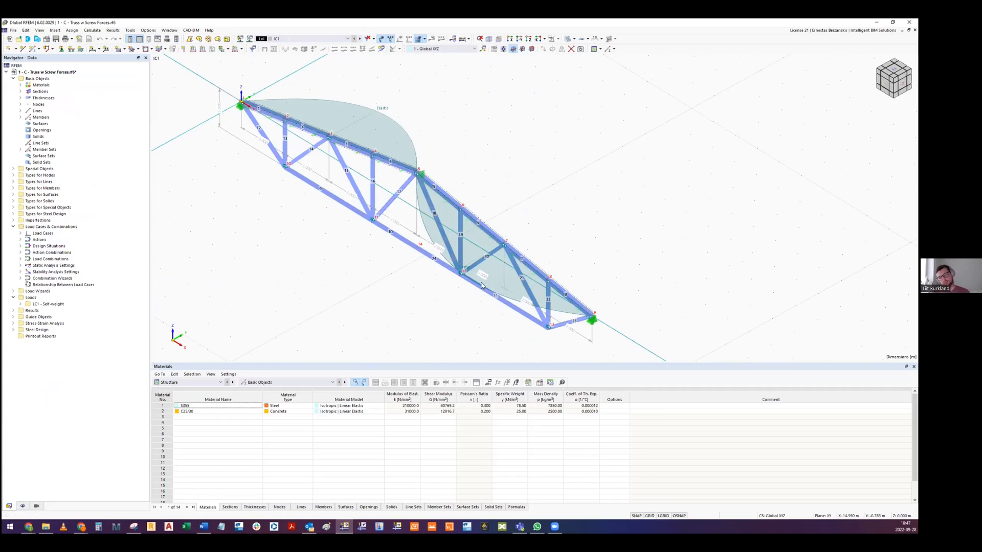
- Inspect the Initial Bow imperfection settings of member set 1, including type, definition and direction, and cancel the dialog
double_click(404, 128)
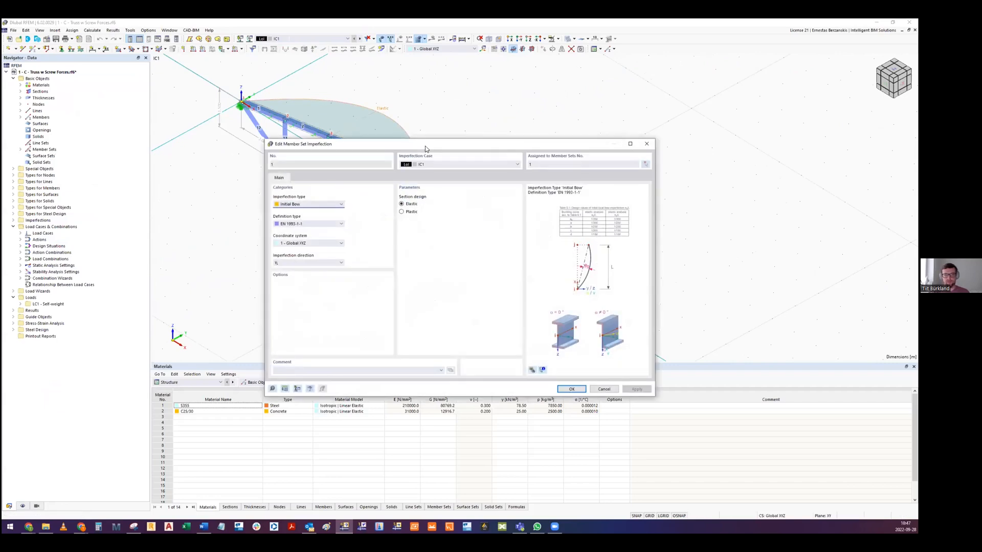
drag(425, 145, 643, 54)
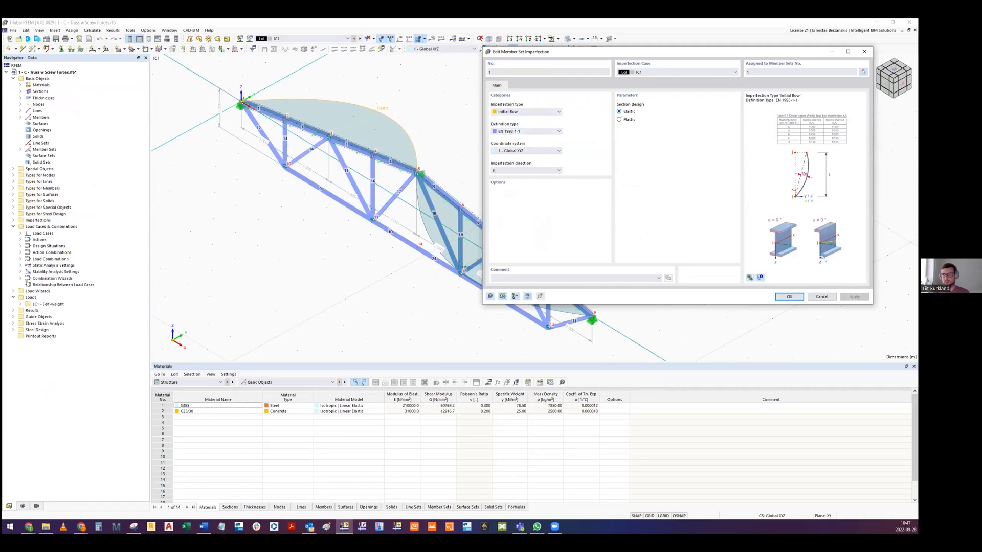
click(825, 298)
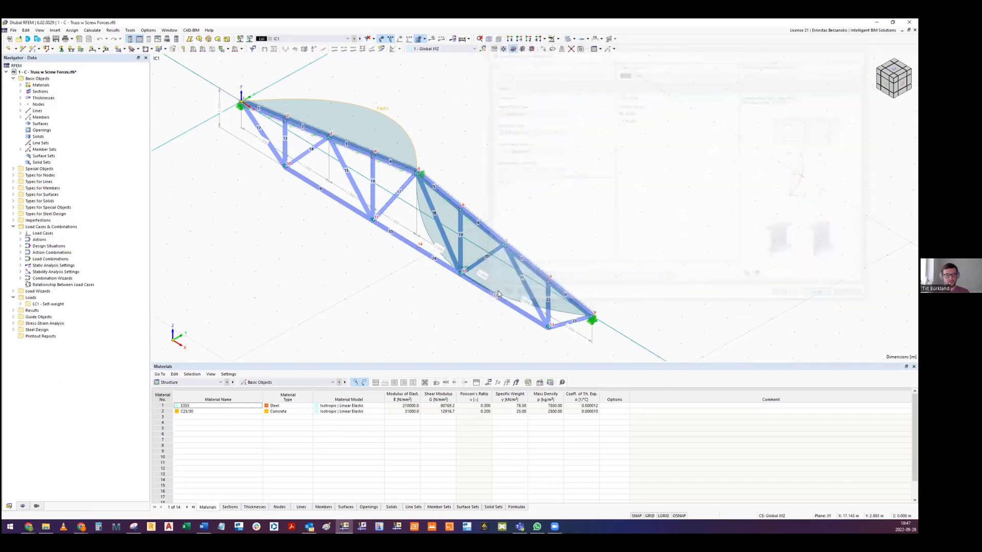
- Switch to Google Slides to review the initial bow imperfection diagram on slide 21, and return to RFEM
mouse_move(28, 525)
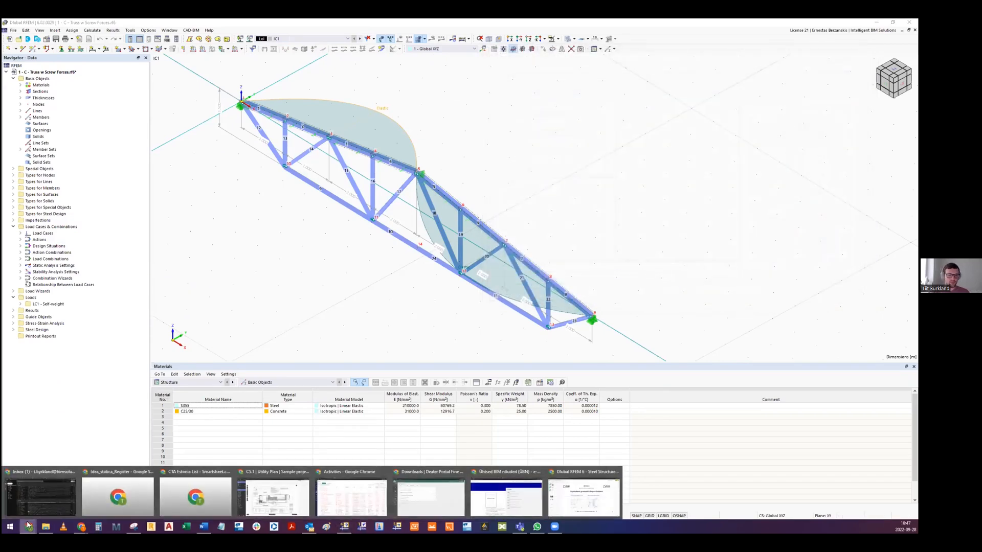
click(584, 497)
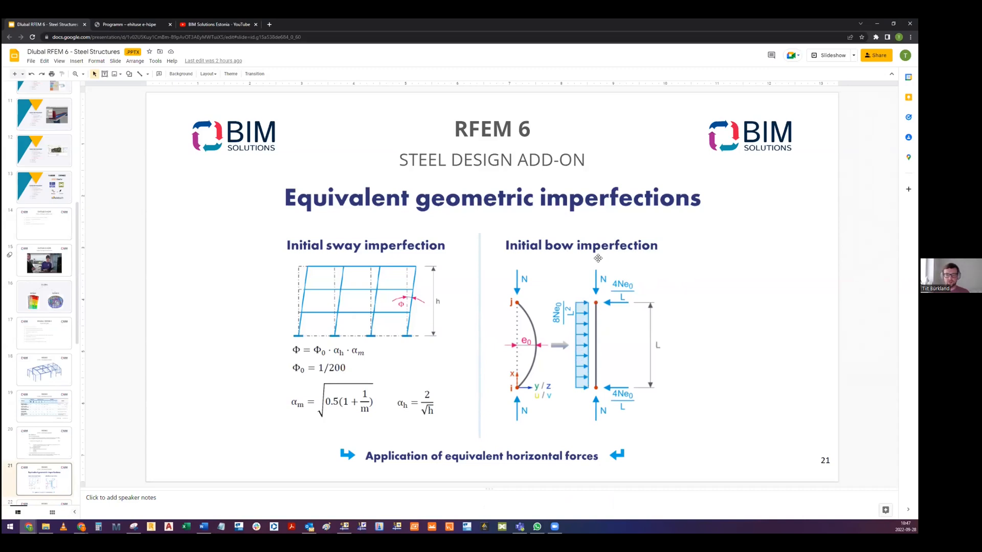
click(876, 24)
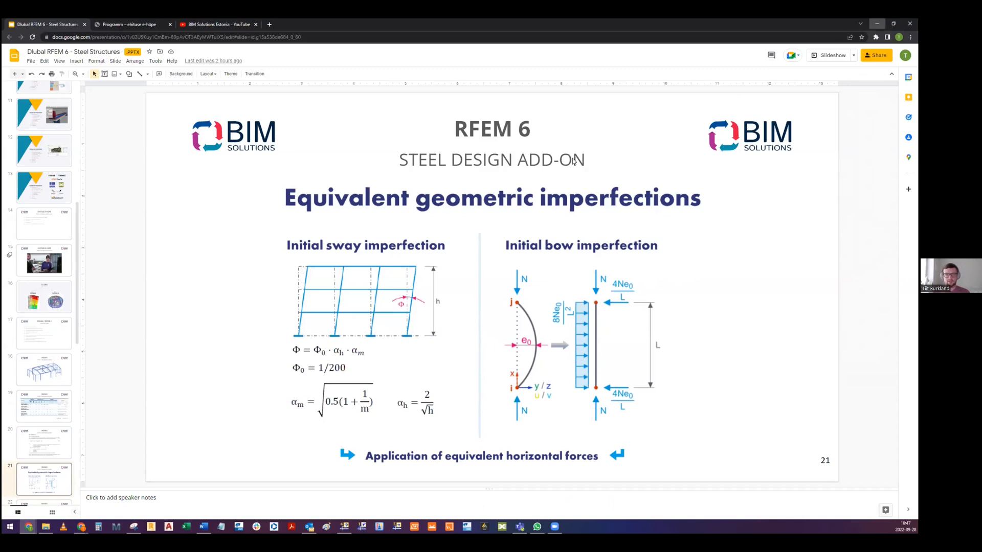
- Inspect the spring constants of the member support assigned to upper chord member 3, and close the dialogs without changes
middle_drag(404, 202, 388, 199)
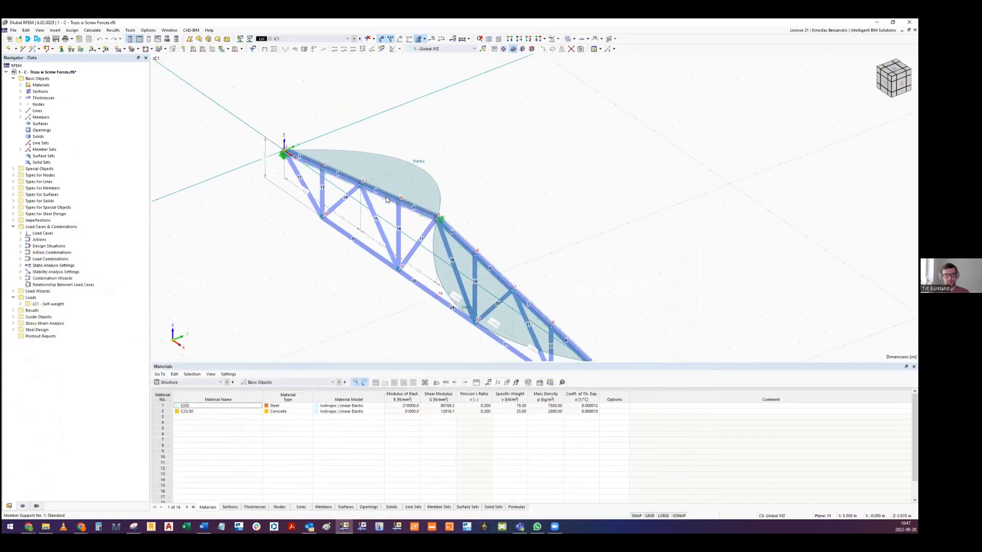
double_click(386, 200)
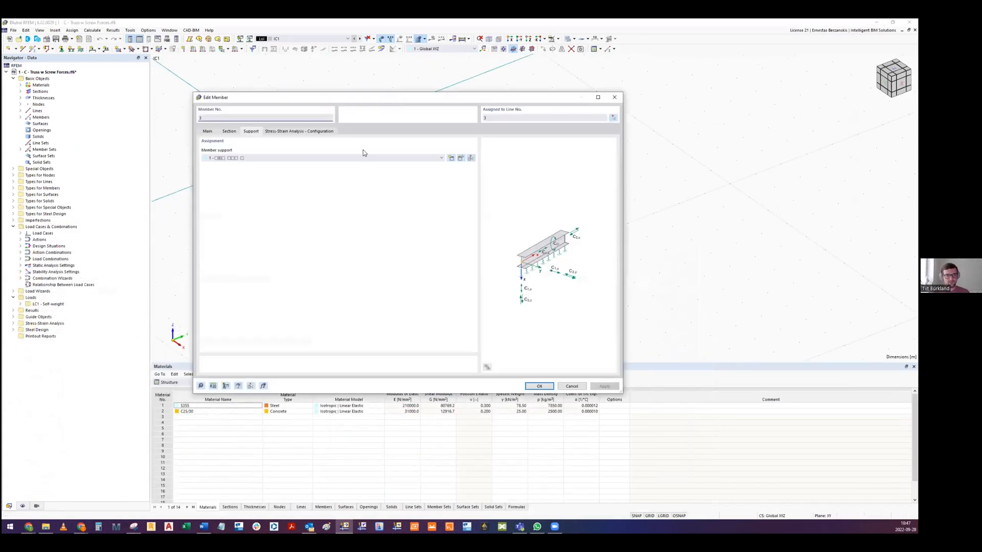
click(460, 159)
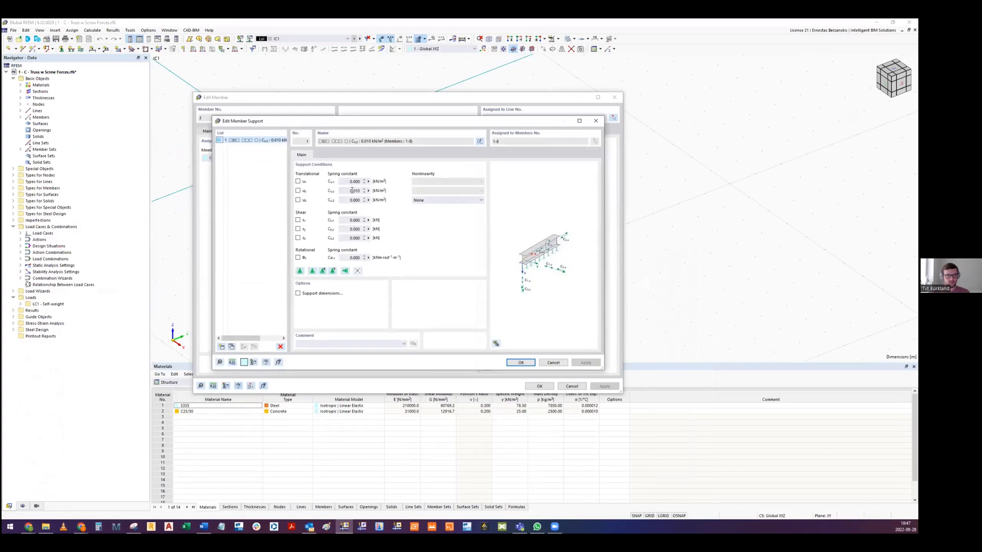
key(Escape)
scroll(346, 199, up, 3)
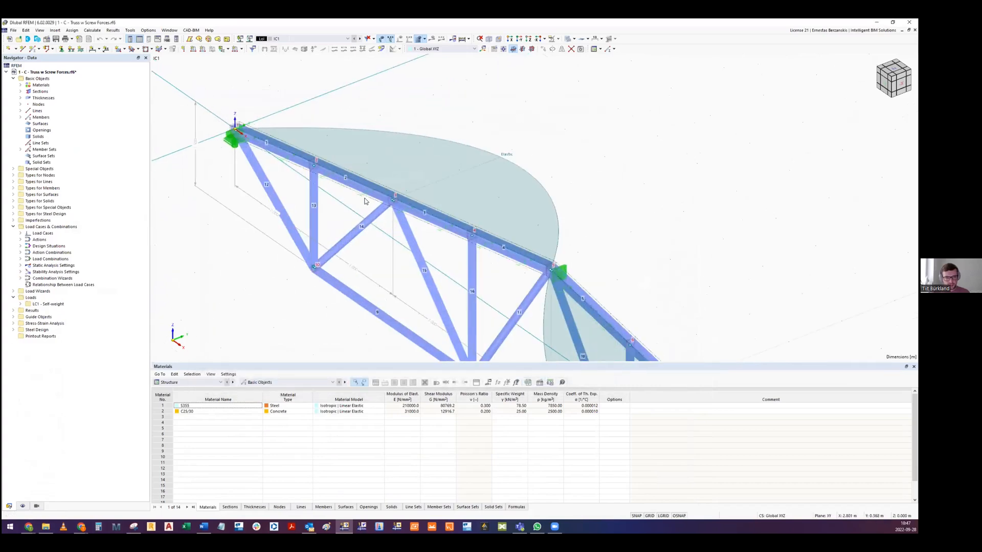
ctrl+middle_drag(368, 196, 391, 208)
scroll(412, 202, down, 4)
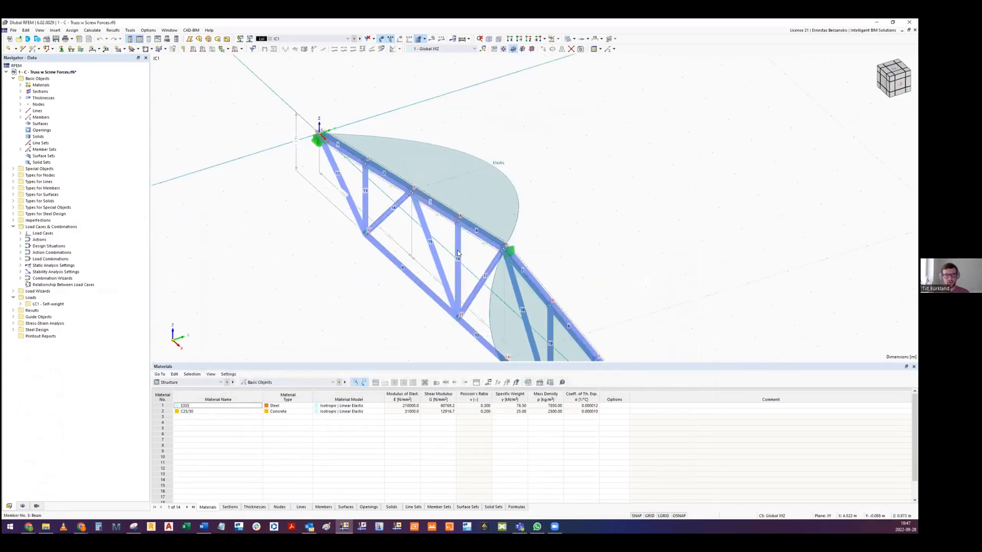
middle_drag(502, 274, 448, 234)
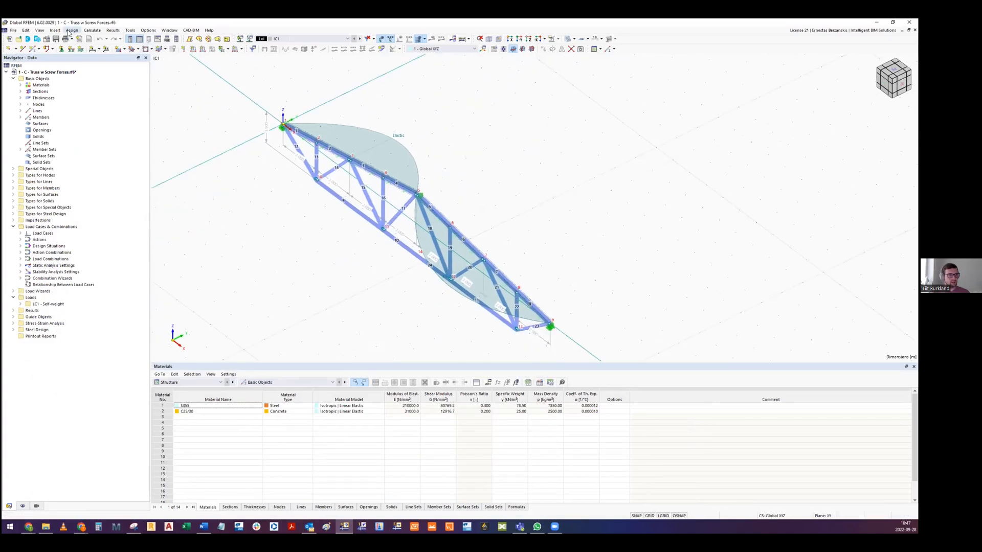
- Calculate all loading and examine the lateral deformations uy along the truss under load combination CO1
click(93, 30)
click(117, 43)
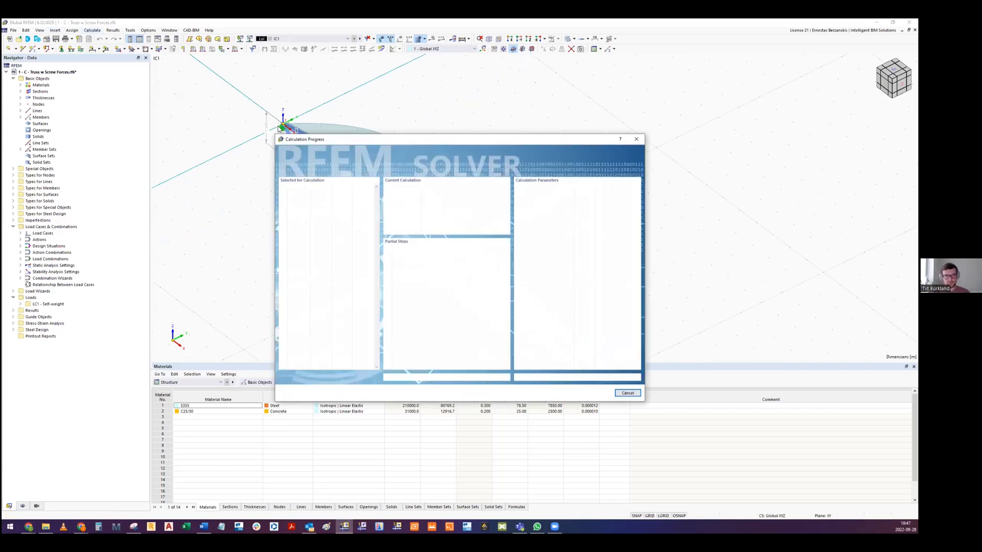
ctrl+middle_drag(343, 174, 439, 212)
scroll(396, 175, up, 2)
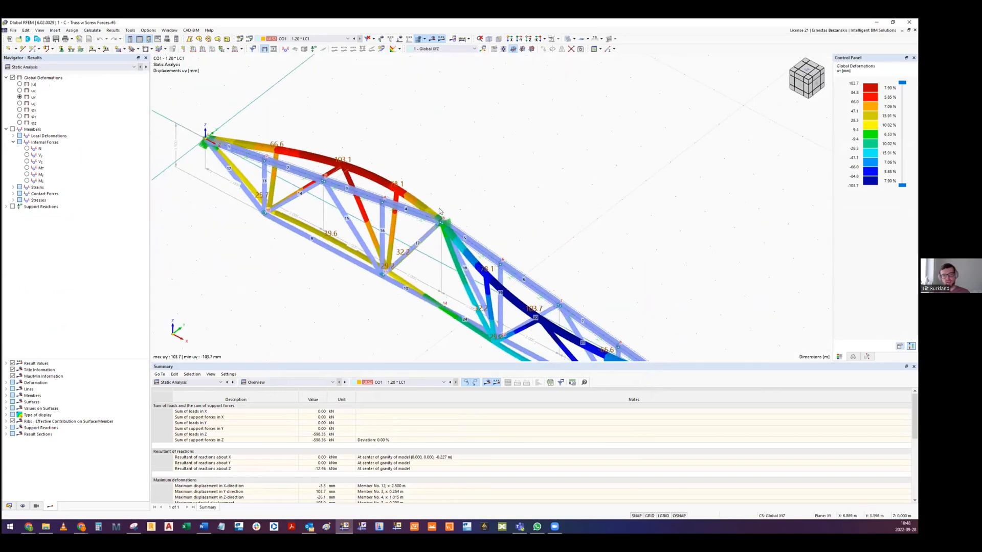
scroll(298, 147, down, 1)
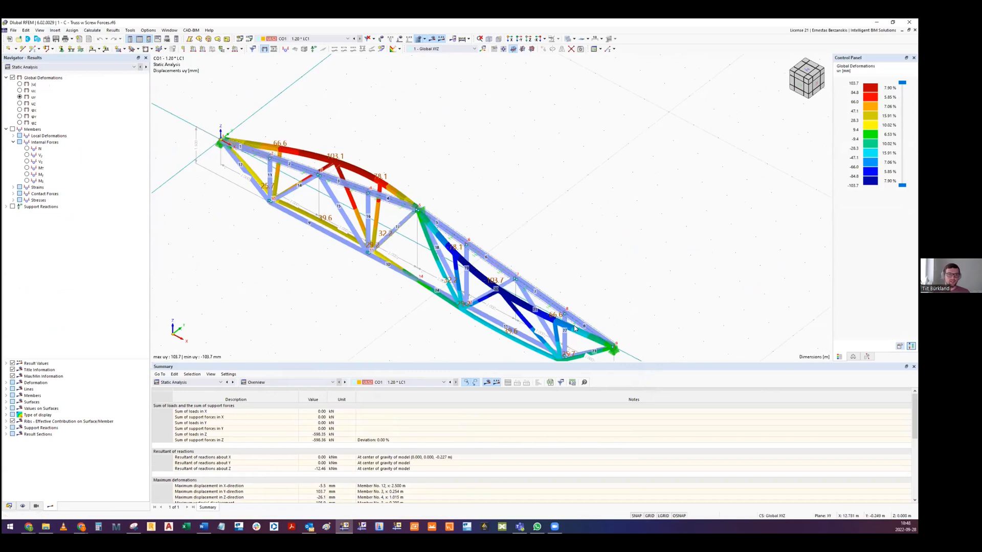
middle_drag(378, 208, 382, 221)
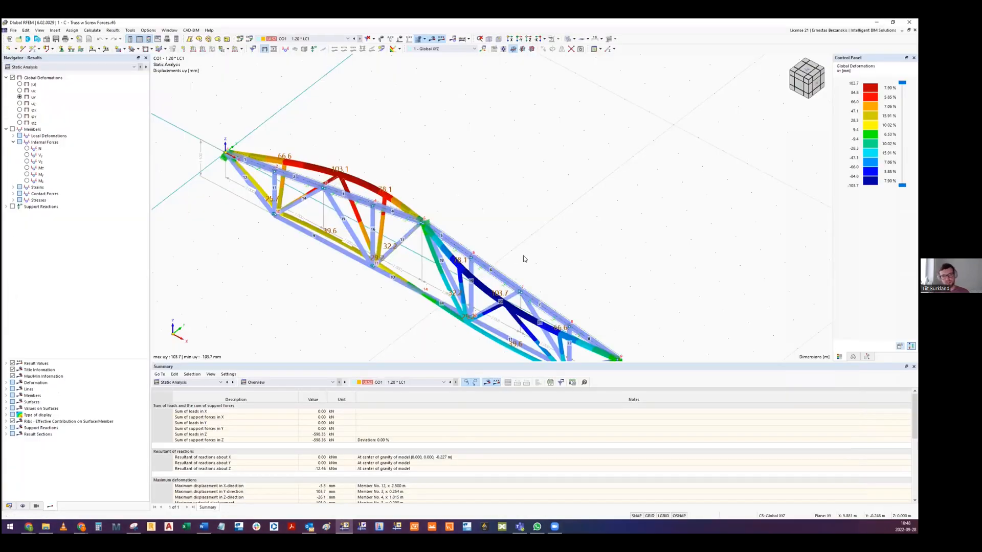
scroll(308, 233, up, 4)
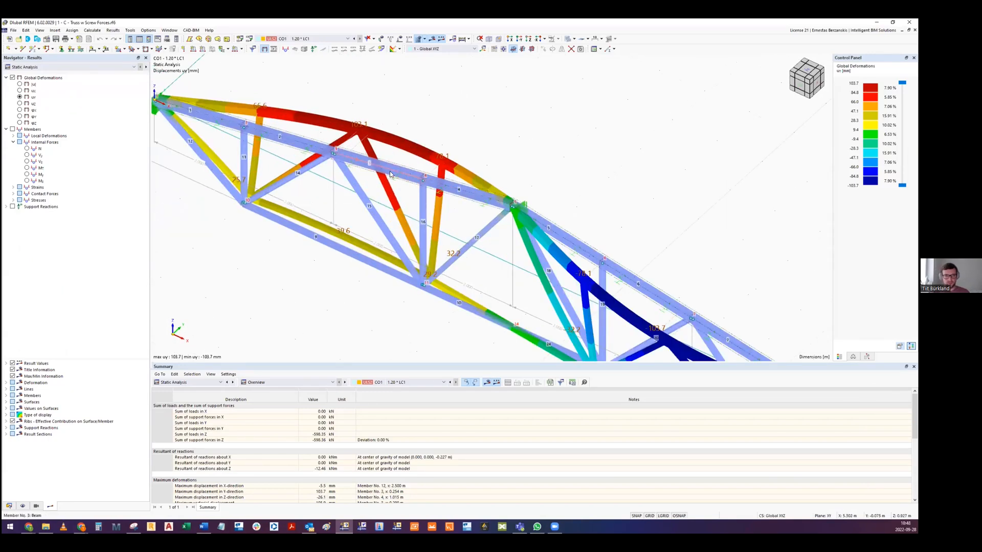
- Set the translational spring constant Cu,y of the member support on upper chord member 3 to 100 kN/m², accepting the deletion of results
double_click(363, 175)
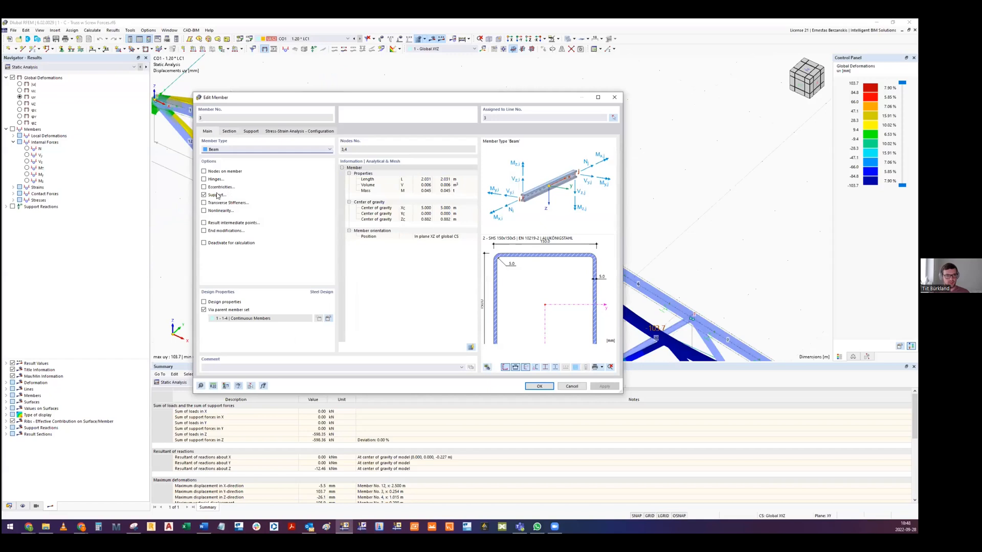
click(249, 132)
click(225, 159)
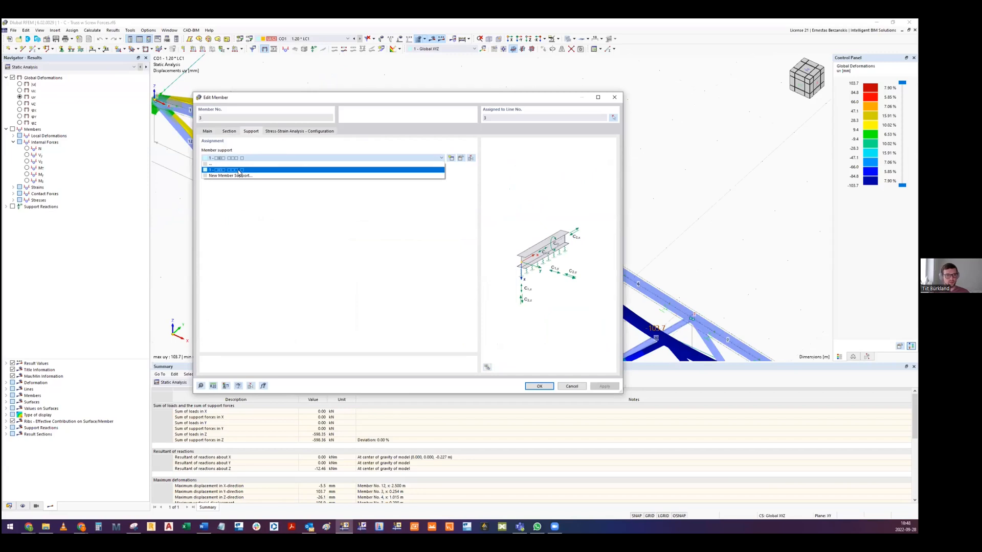
click(233, 170)
key(Return)
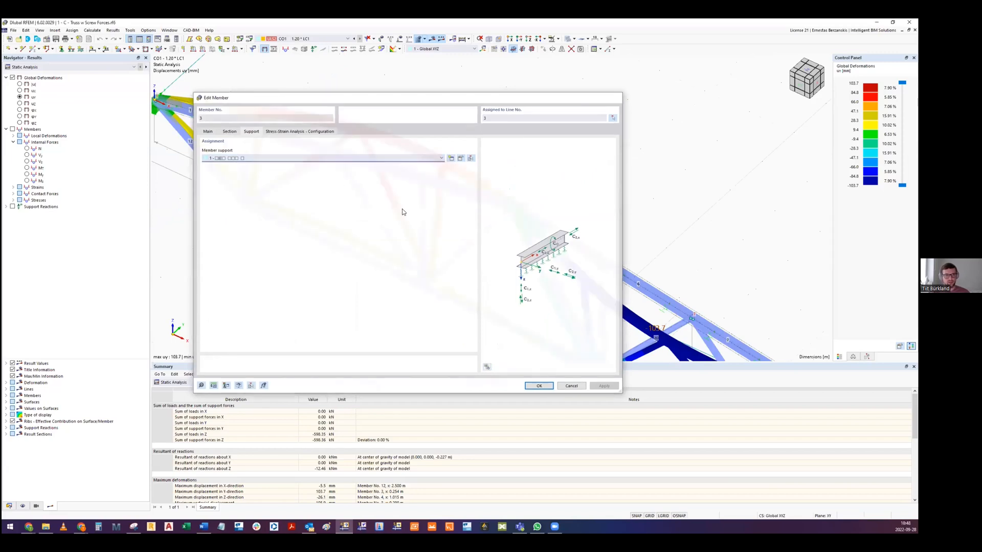
double_click(393, 181)
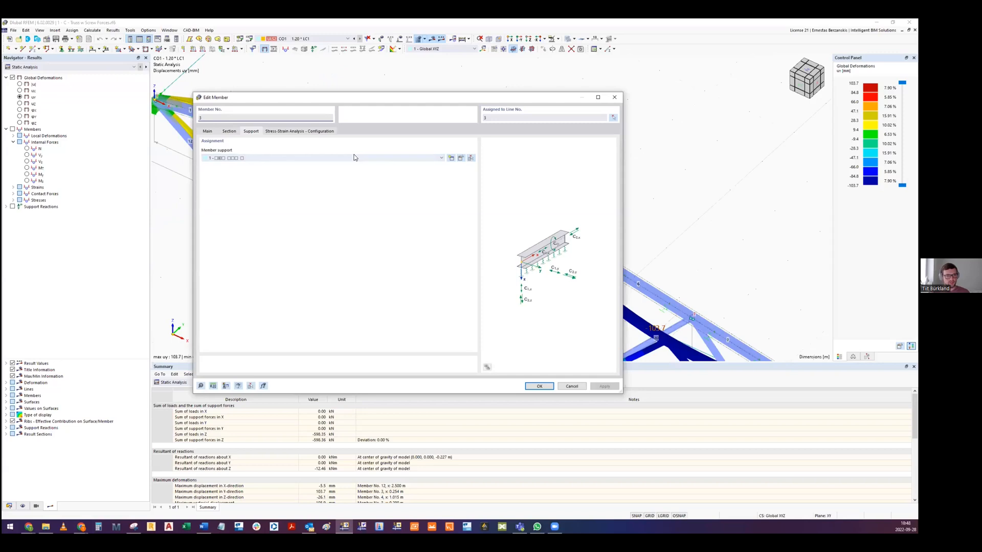
click(461, 159)
double_click(349, 189)
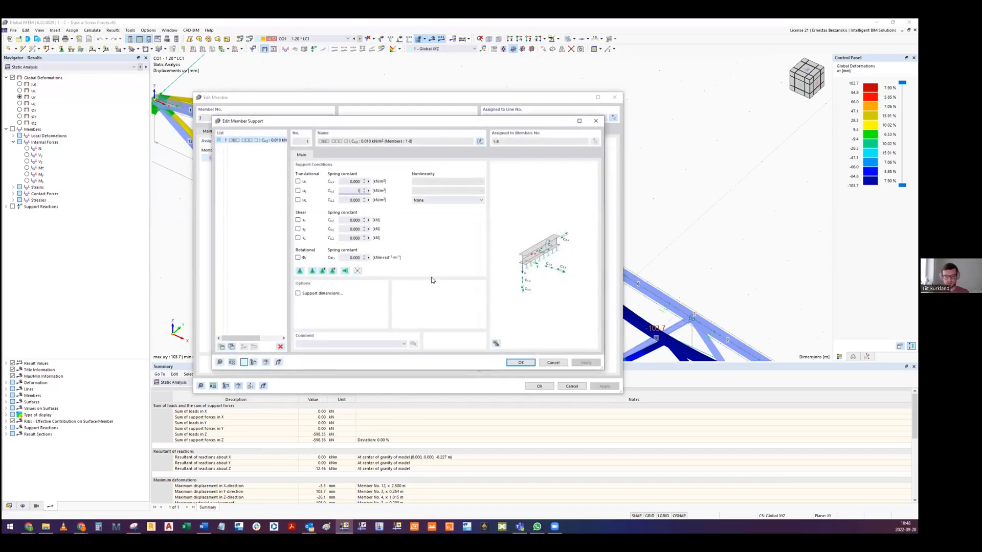
click(520, 362)
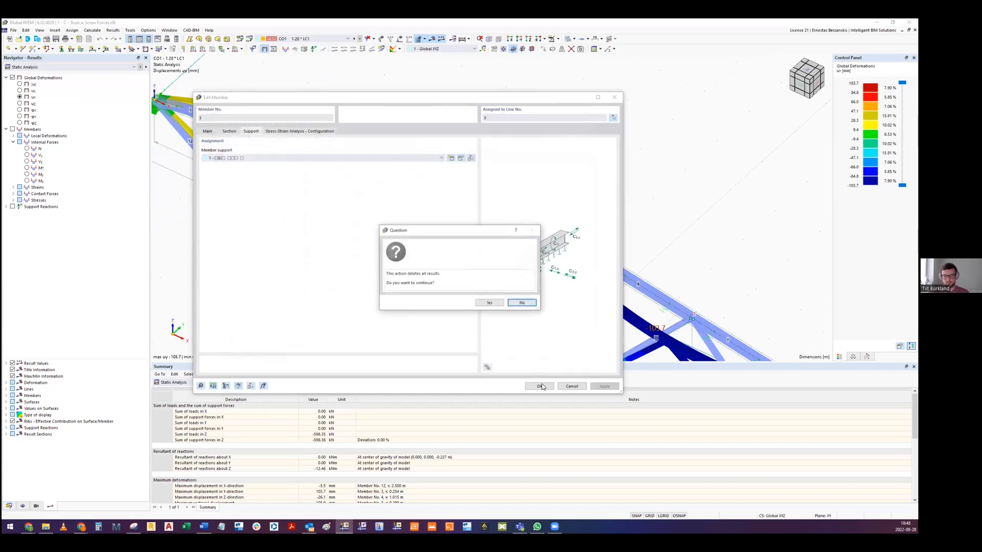
click(490, 303)
click(539, 386)
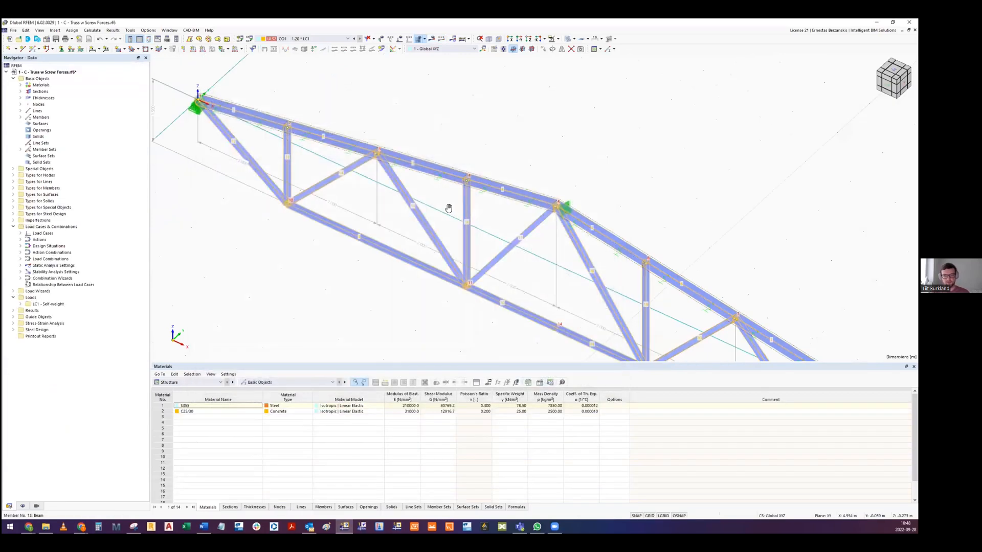
- Recalculate the model with the changed support stiffness and examine the lateral displacements of the upper chord
scroll(358, 161, down, 3)
middle_drag(356, 159, 309, 129)
click(93, 30)
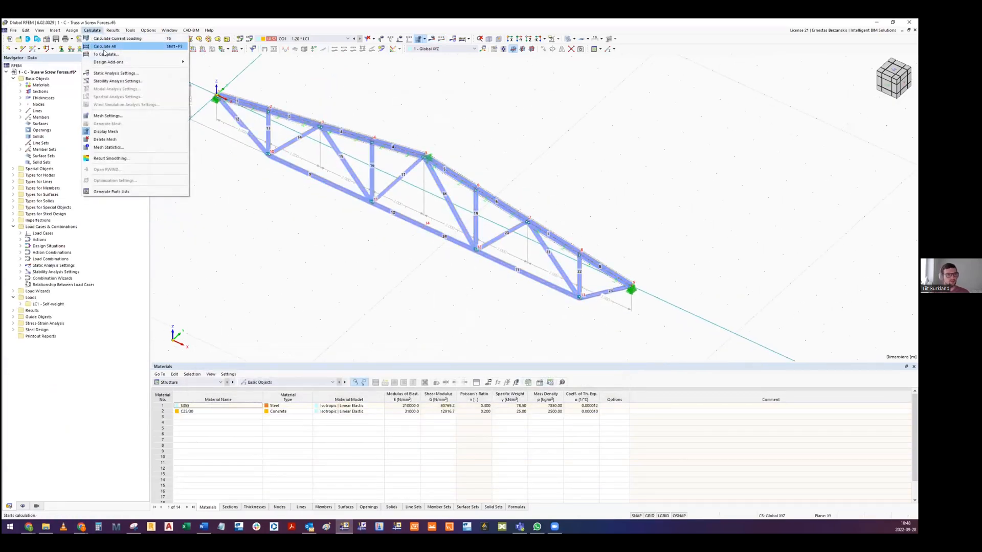
click(102, 46)
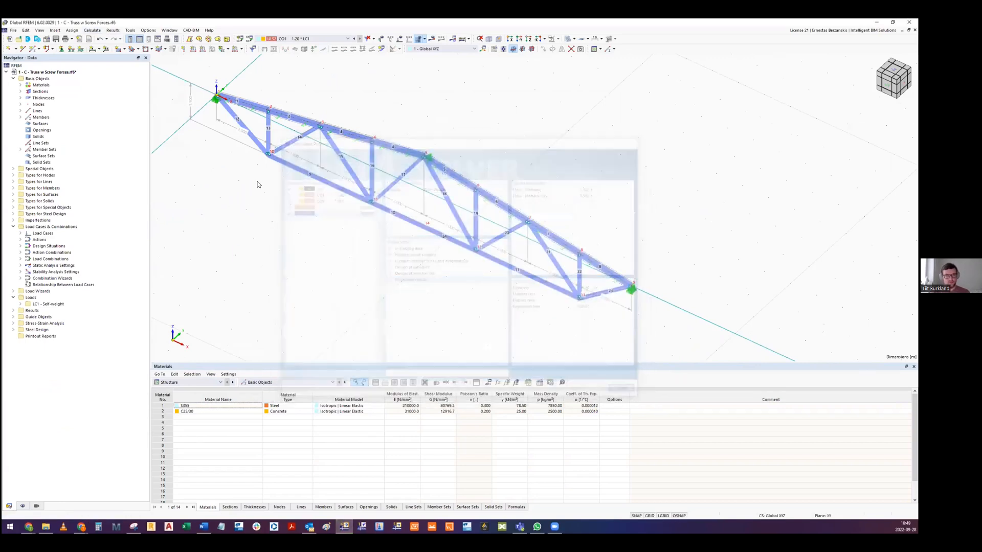
middle_drag(285, 205, 315, 235)
scroll(307, 156, up, 3)
ctrl+middle_drag(326, 164, 307, 172)
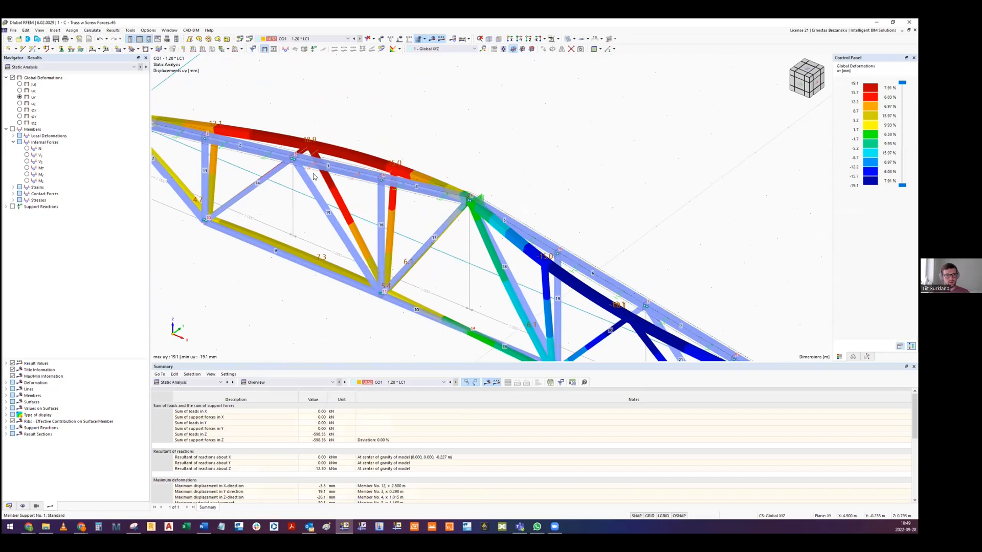
- Raise the member support's spring constant Cu,y further through upper chord member 3, accepting the deletion of results
double_click(307, 172)
click(462, 159)
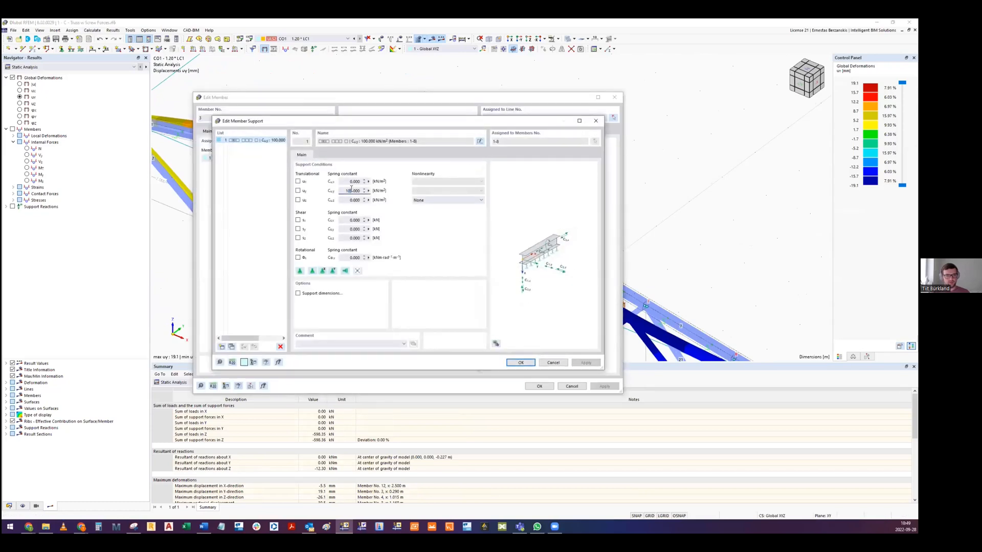
click(520, 363)
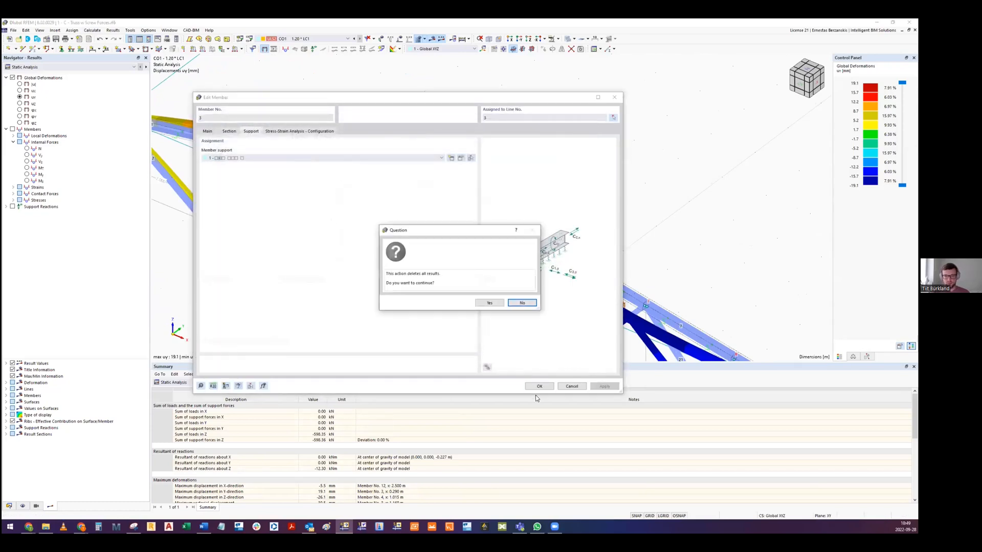
click(489, 303)
click(538, 386)
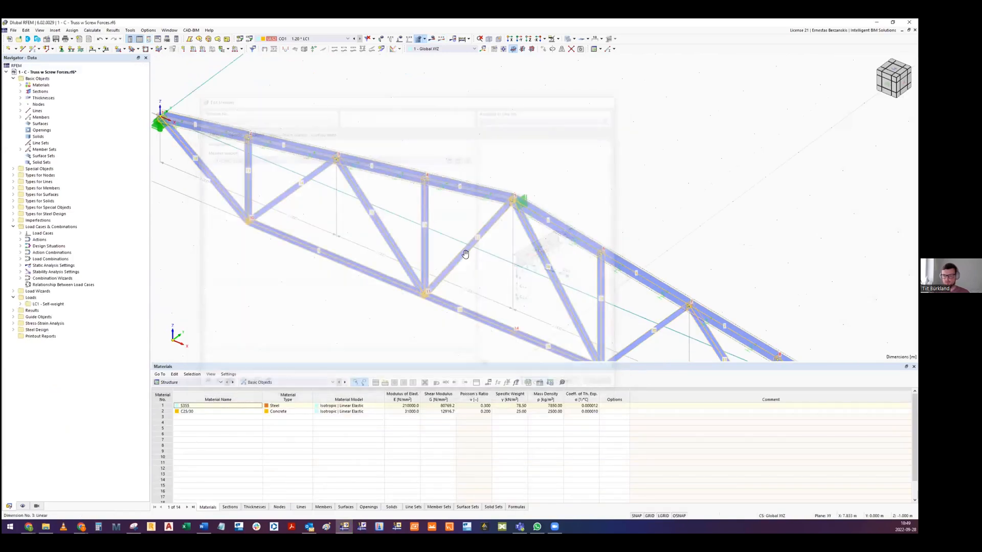
- Run the calculation again with the stiffer member support and inspect the upper chord's uy deformations
scroll(463, 248, down, 5)
click(93, 30)
click(105, 53)
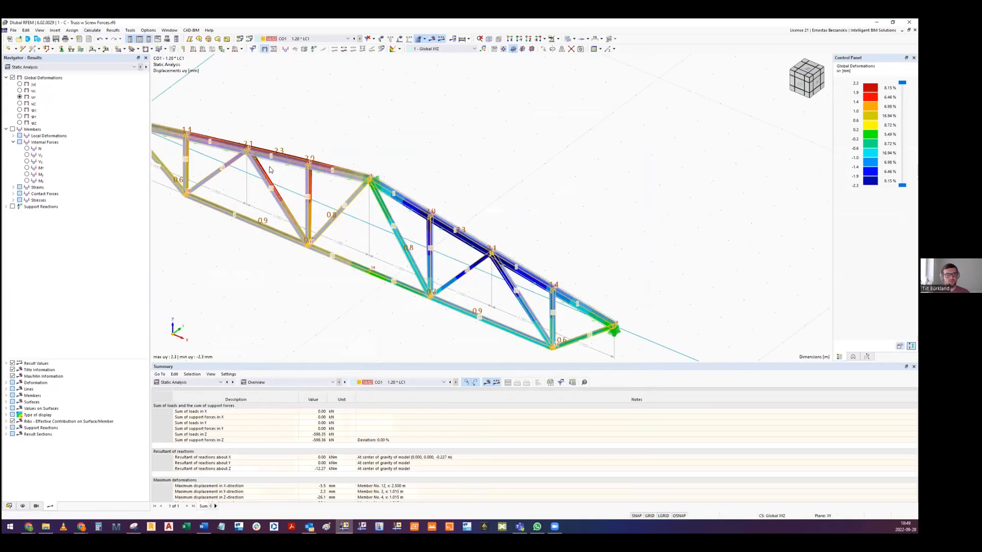
scroll(316, 162, up, 3)
ctrl+middle_drag(269, 165, 280, 144)
- Display the Steel Design results and examine the design ratios by member set on the truss members
click(201, 385)
click(250, 389)
click(375, 418)
middle_drag(374, 267, 402, 207)
scroll(376, 264, down, 1)
scroll(377, 265, down, 2)
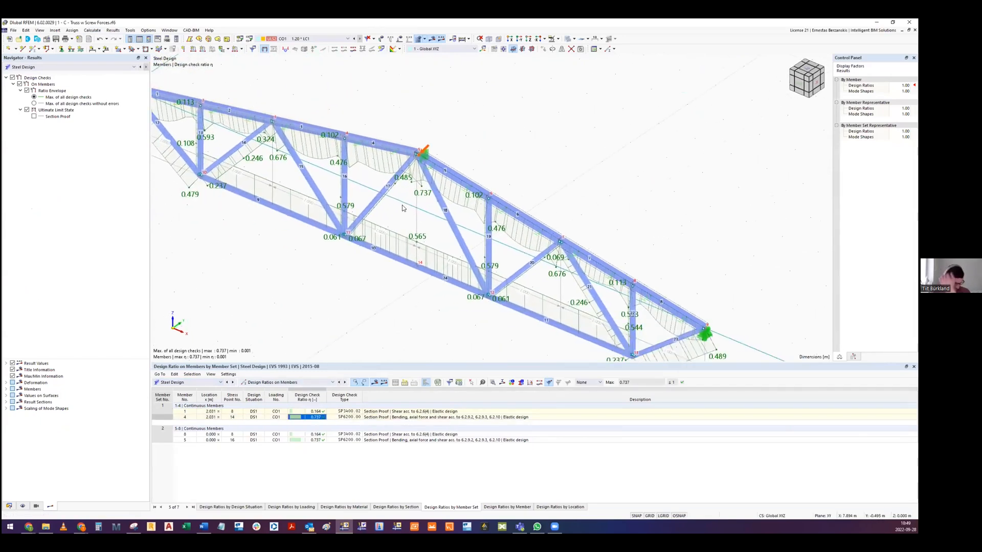
middle_drag(354, 253, 390, 280)
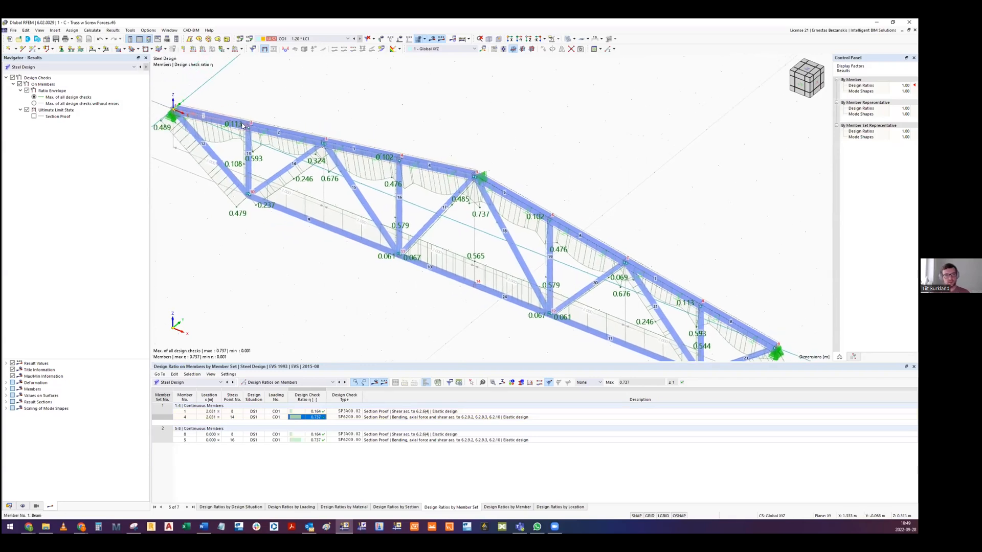
middle_drag(609, 266, 602, 266)
ctrl+middle_drag(394, 200, 351, 290)
middle_drag(427, 263, 413, 266)
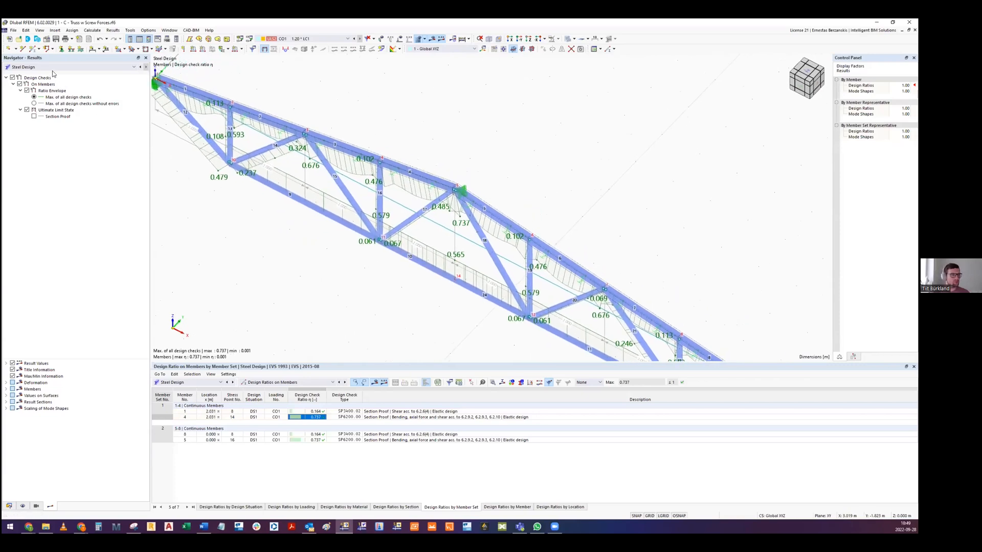
- Return to the Static Analysis results and examine the truss's lateral deformations near the upper chord
click(51, 68)
click(50, 67)
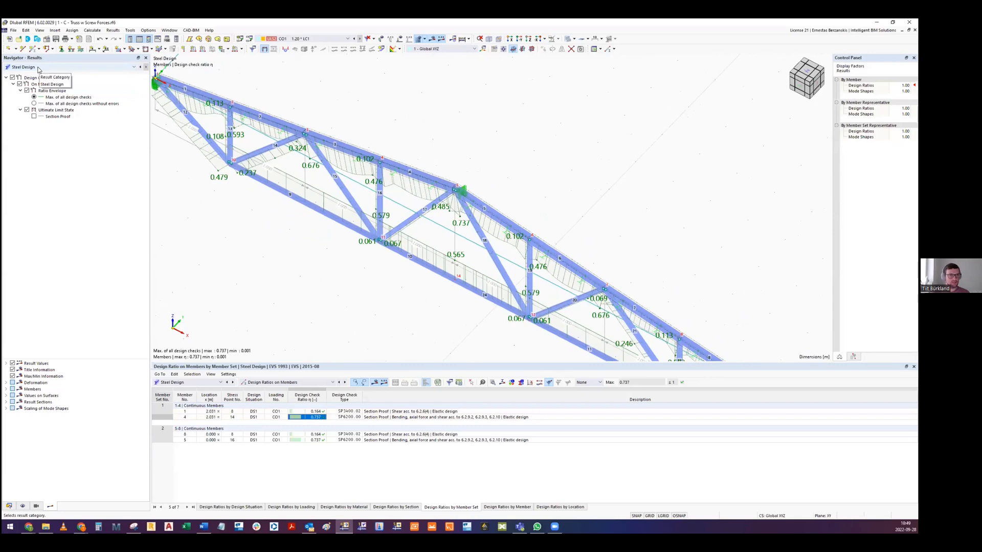
click(39, 69)
click(31, 75)
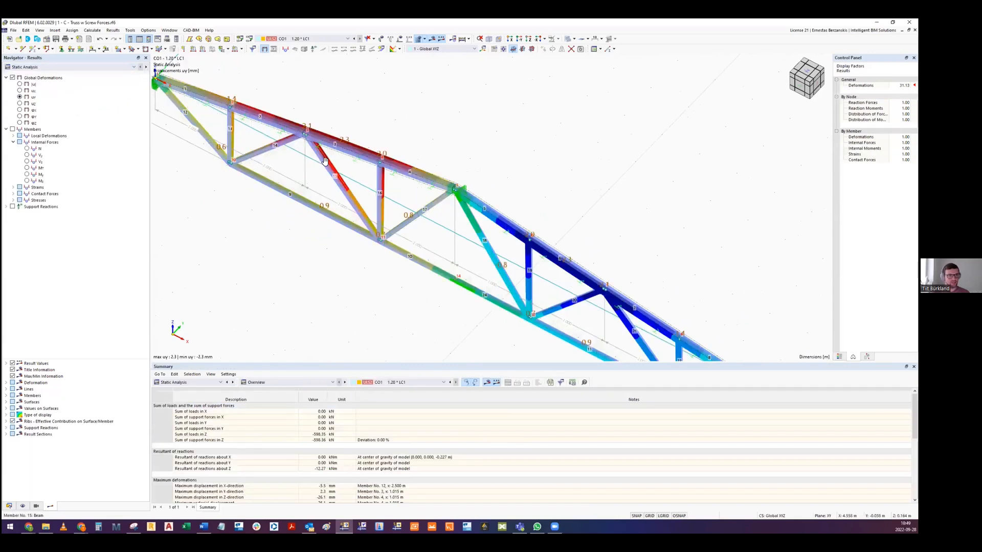
ctrl+middle_drag(384, 207, 366, 206)
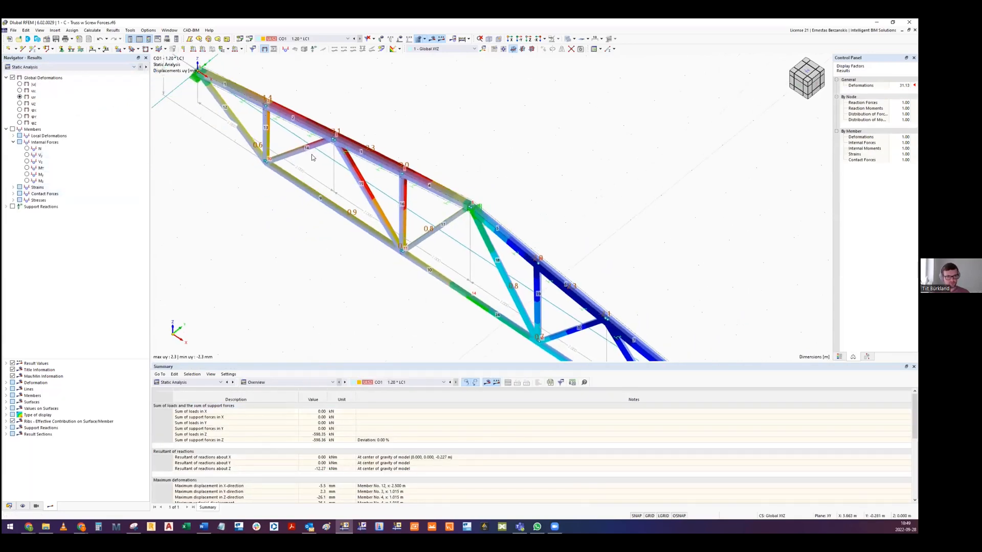
scroll(315, 140, up, 2)
scroll(259, 117, down, 2)
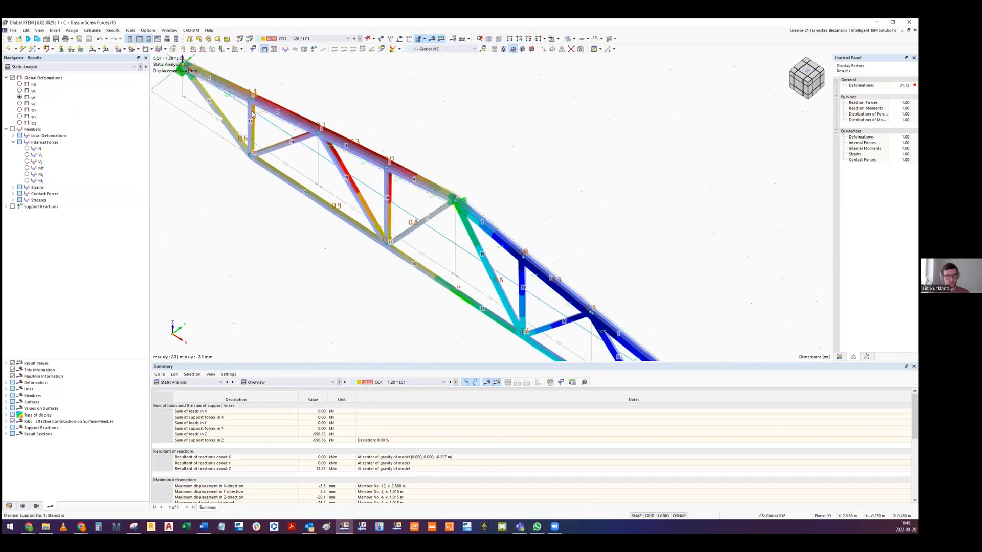
scroll(297, 133, up, 2)
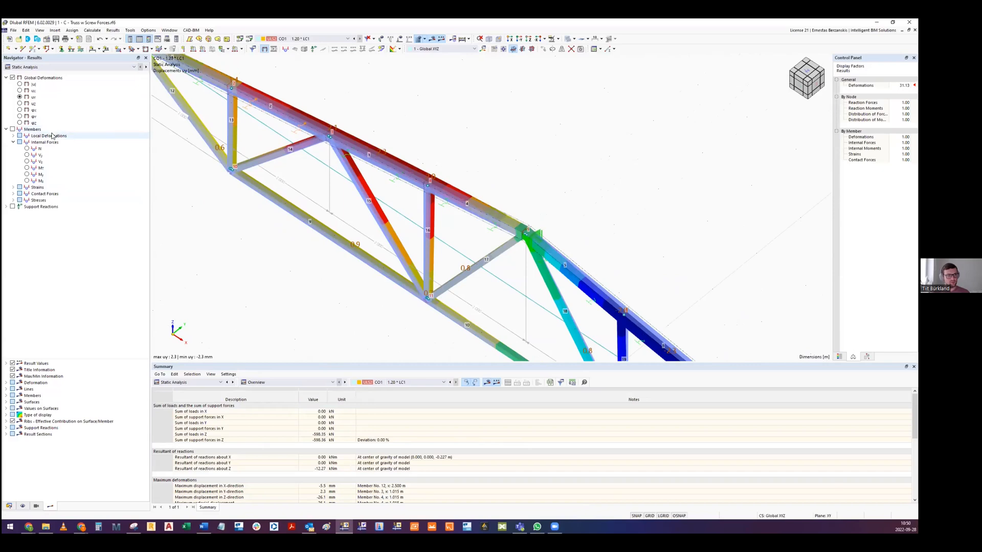
- Display the member contact forces py on the upper chord under CO1
click(14, 143)
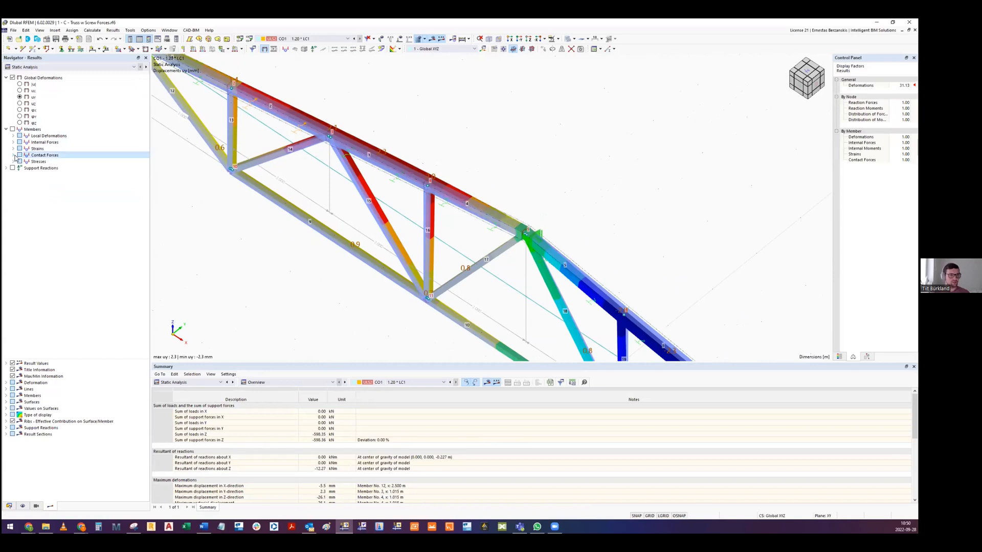
click(13, 155)
click(27, 168)
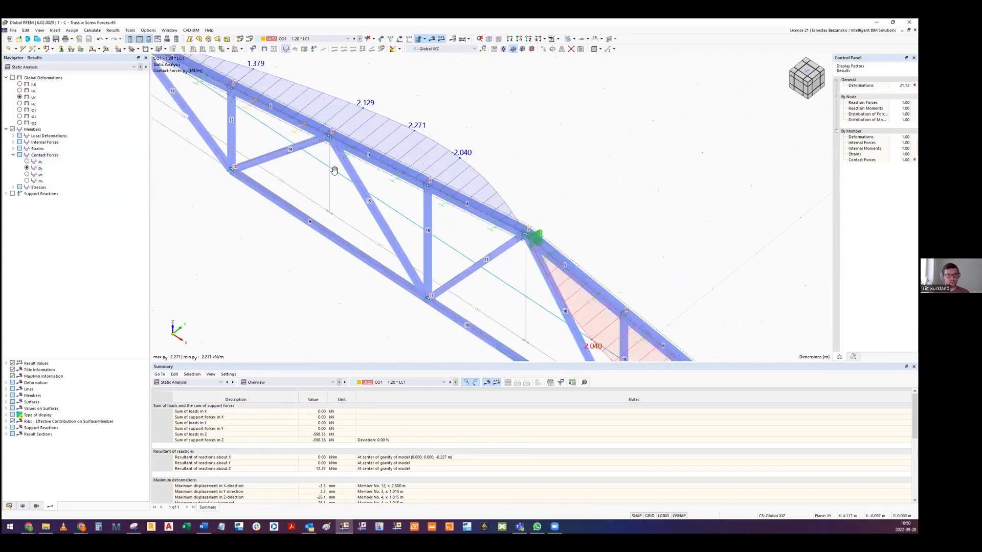
middle_drag(334, 170, 347, 185)
scroll(347, 185, down, 3)
mouse_move(445, 190)
ctrl+middle_down()
mouse_move(464, 185)
mouse_move(465, 195)
mouse_move(452, 188)
ctrl+middle_up()
middle_drag(510, 217, 423, 188)
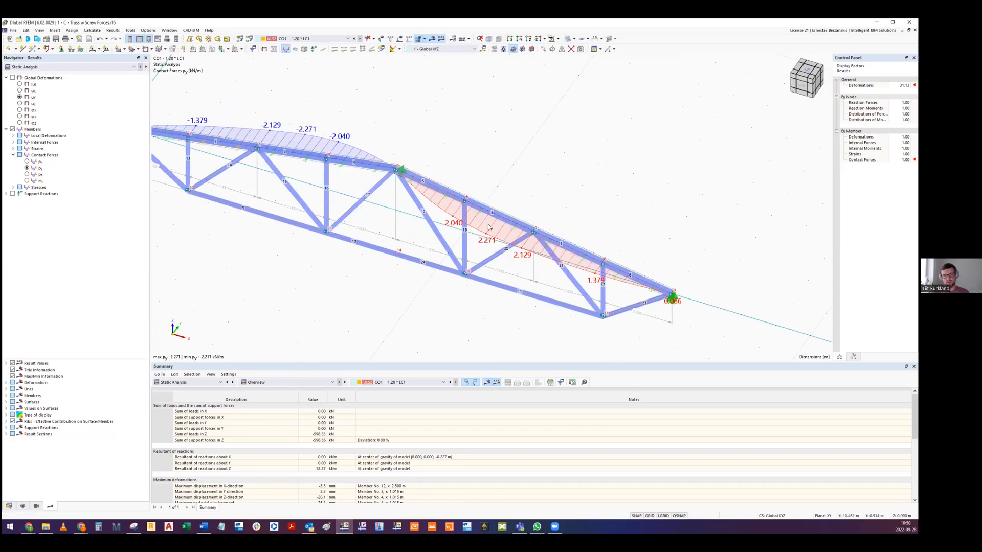
- Examine how the contact forces py are distributed along both slopes of the upper chord, from the supports to the ridge
scroll(488, 227, up, 3)
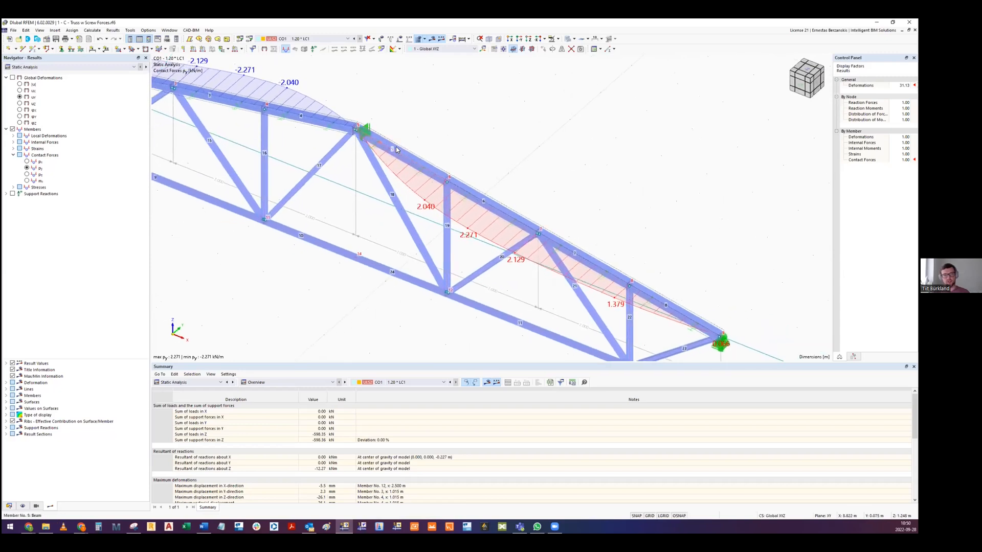
scroll(715, 329, down, 3)
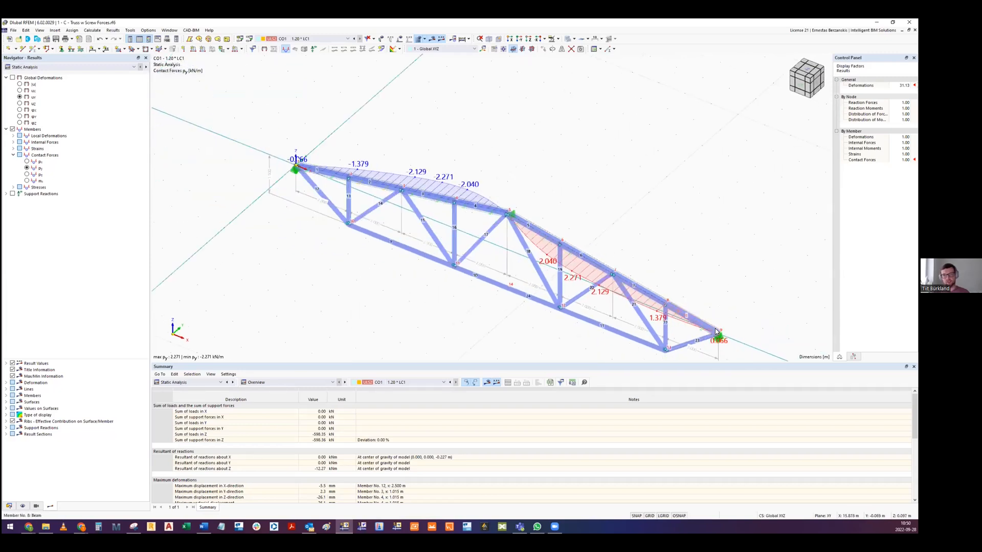
scroll(356, 298, up, 1)
scroll(396, 278, up, 1)
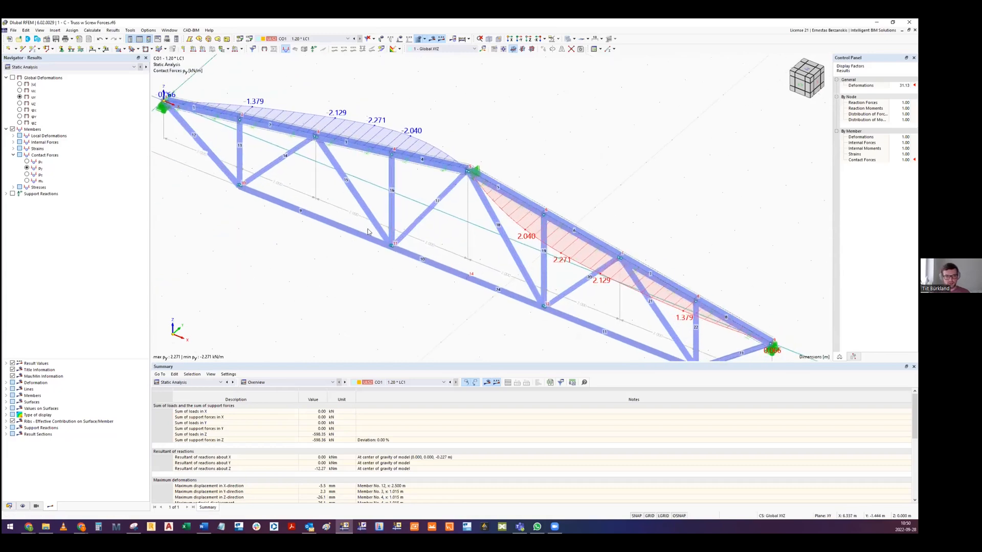
ctrl+middle_drag(376, 227, 382, 229)
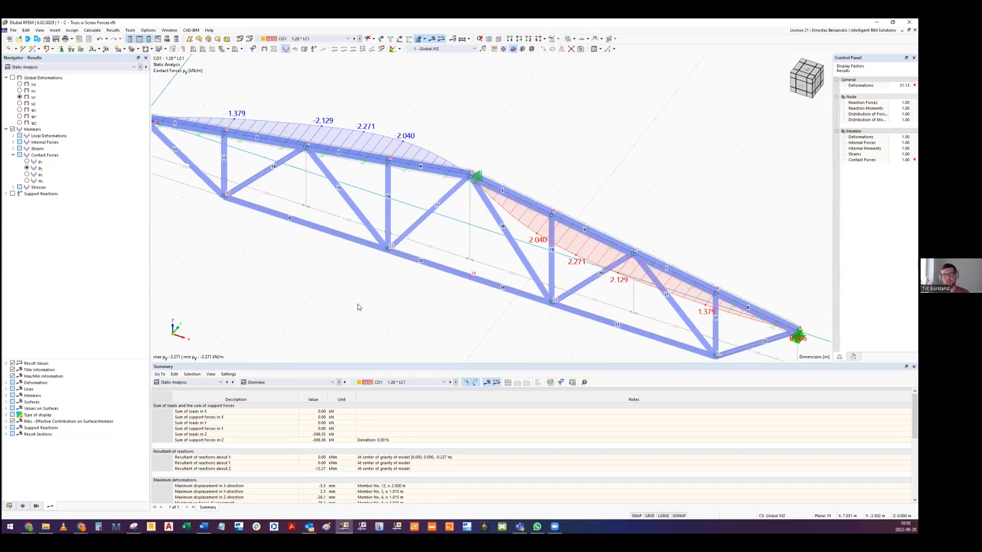
scroll(402, 224, down, 1)
middle_drag(445, 274, 387, 231)
middle_drag(461, 151, 461, 192)
middle_drag(463, 227, 430, 228)
middle_drag(363, 304, 368, 296)
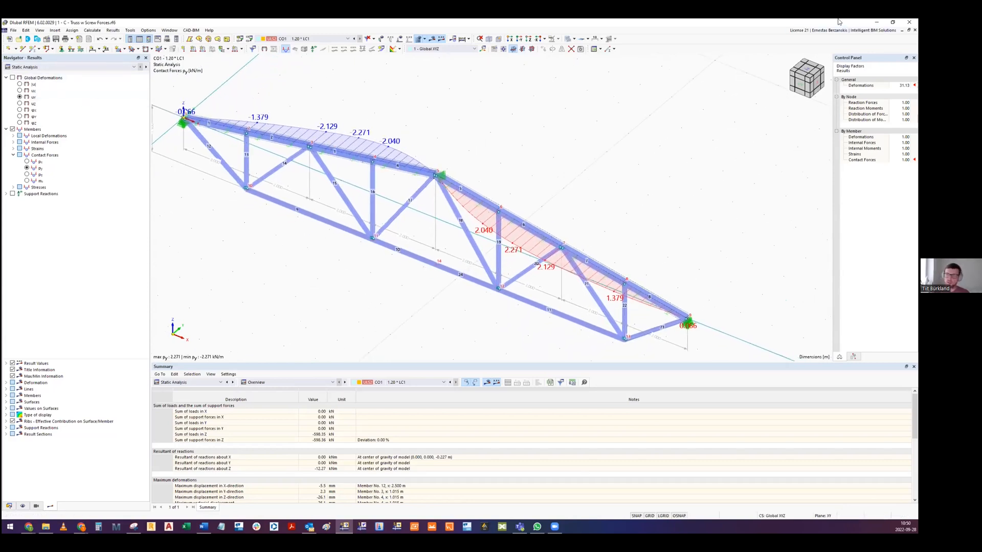
- Close the truss model without saving and switch to the Google Slides presentation in Chrome, showing the Equivalent geometric imperfections slide
click(915, 30)
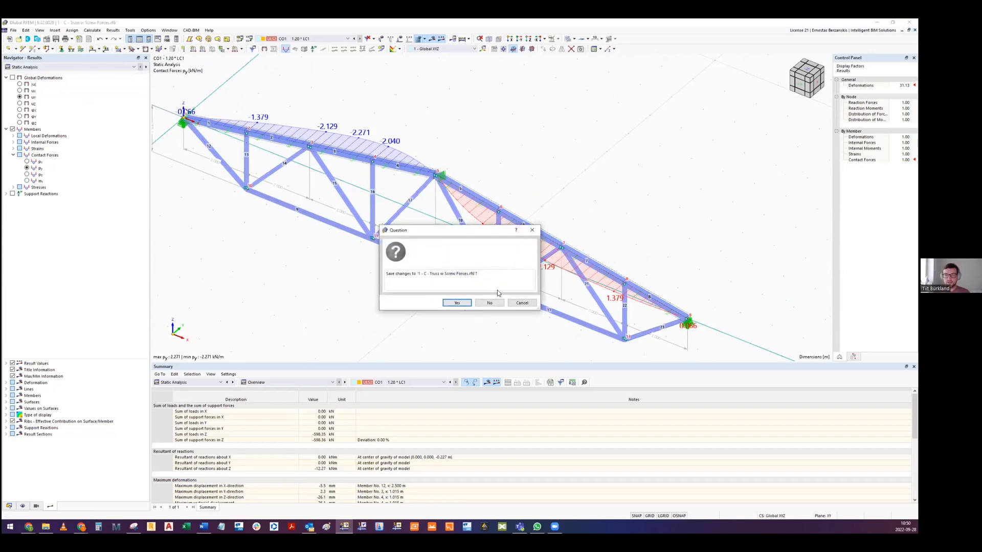
click(490, 303)
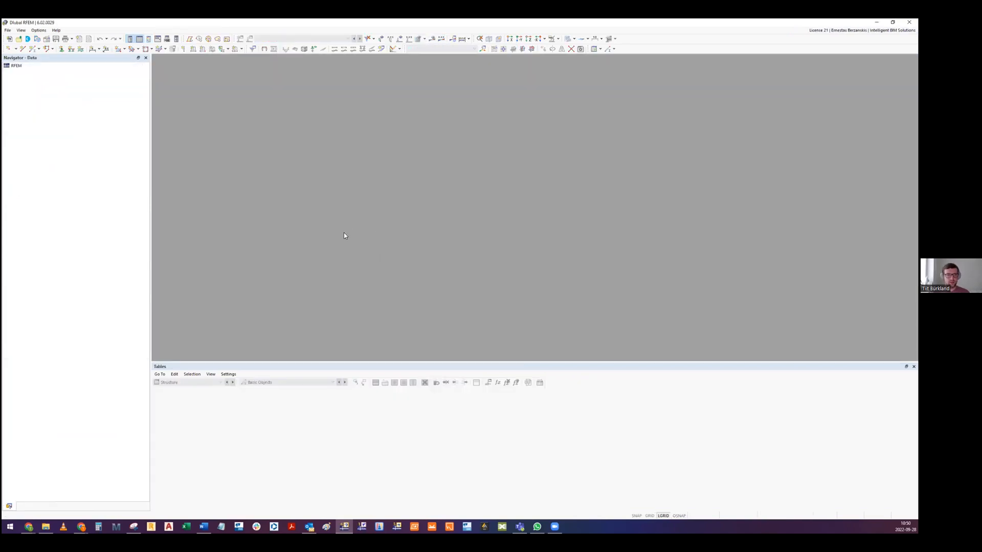
mouse_move(26, 526)
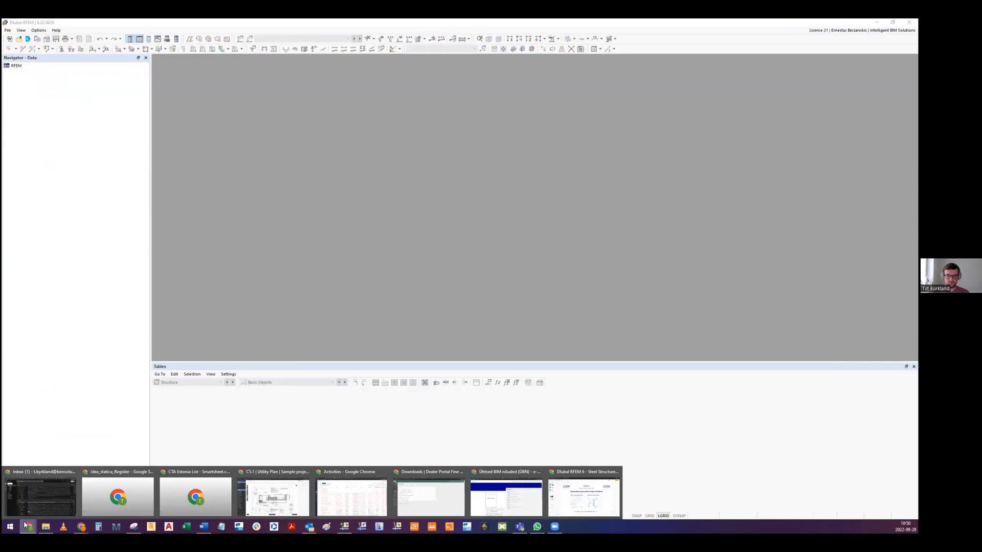
click(589, 495)
key(Up)
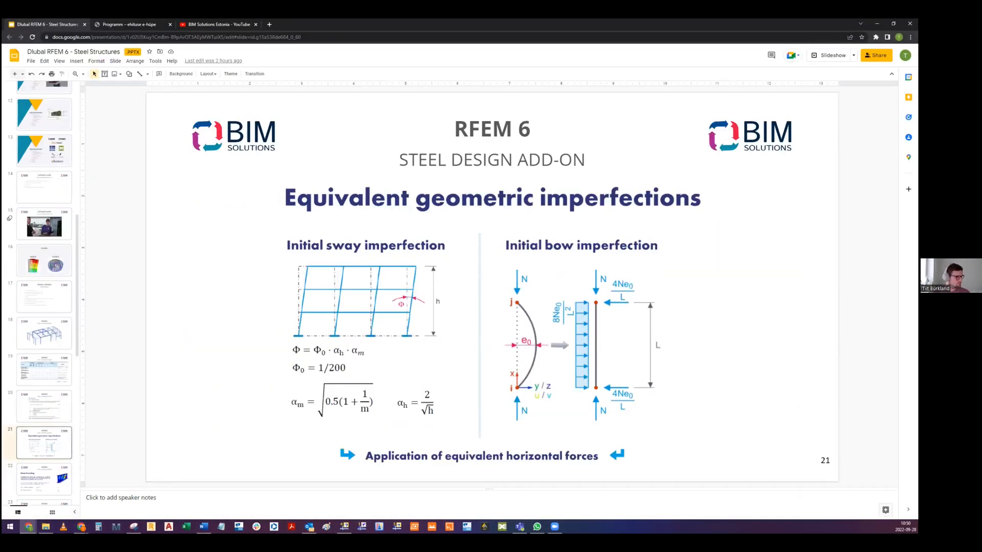
- Switch back to RFEM and examine the two columns of the Two Story Column model, comparing their supports at mid-height
key(alt+Tab)
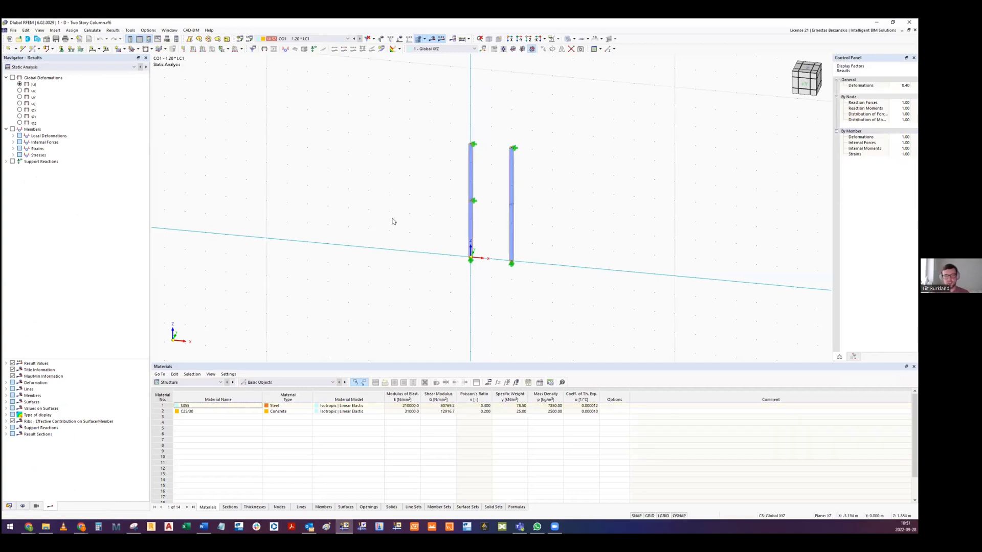
scroll(404, 217, up, 2)
ctrl+middle_drag(432, 206, 426, 183)
scroll(446, 181, down, 1)
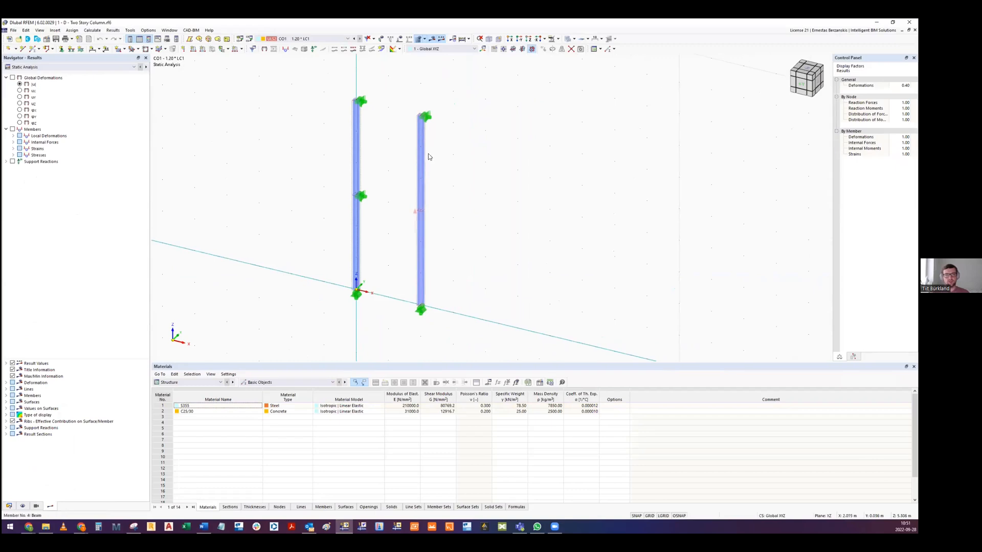
scroll(425, 208, up, 1)
scroll(422, 206, down, 1)
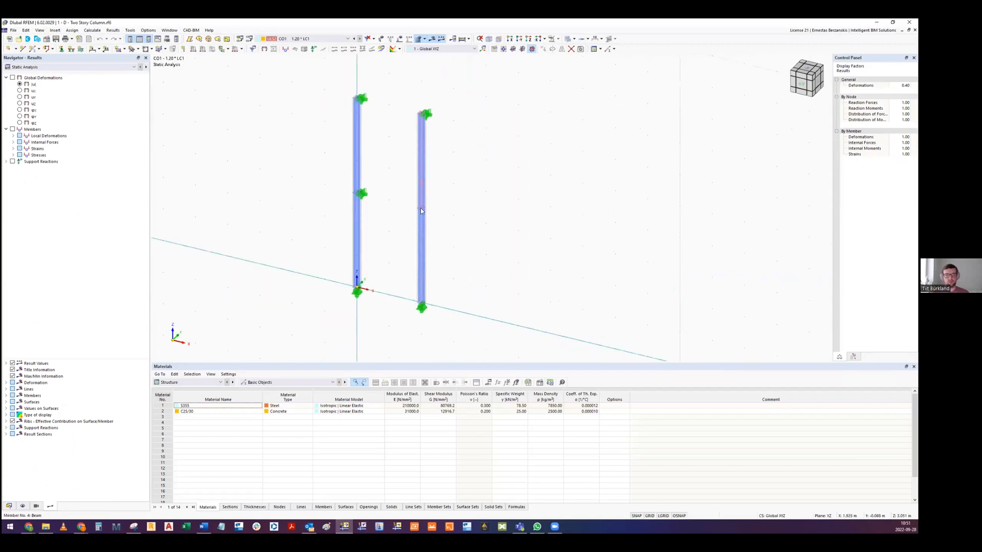
middle_drag(428, 106, 427, 125)
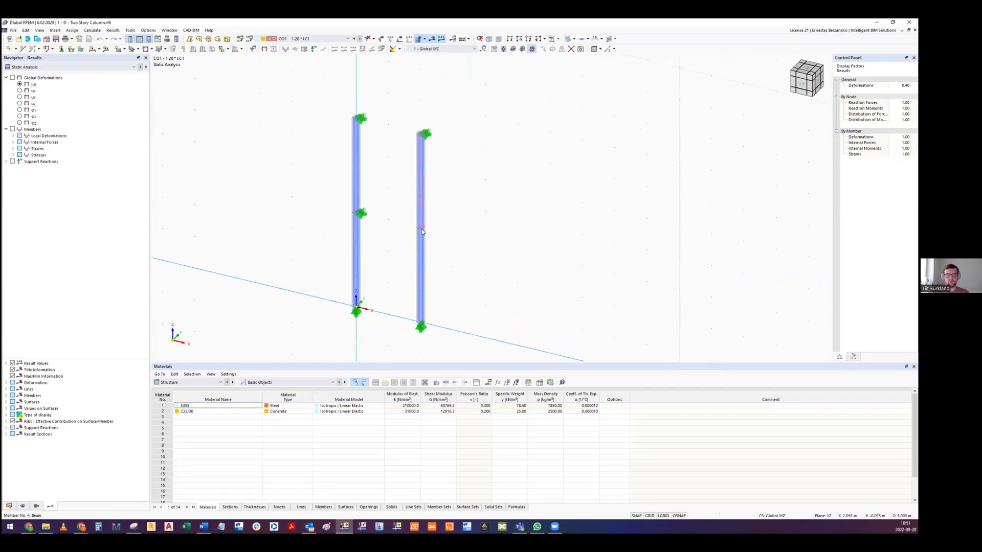
scroll(420, 230, up, 6)
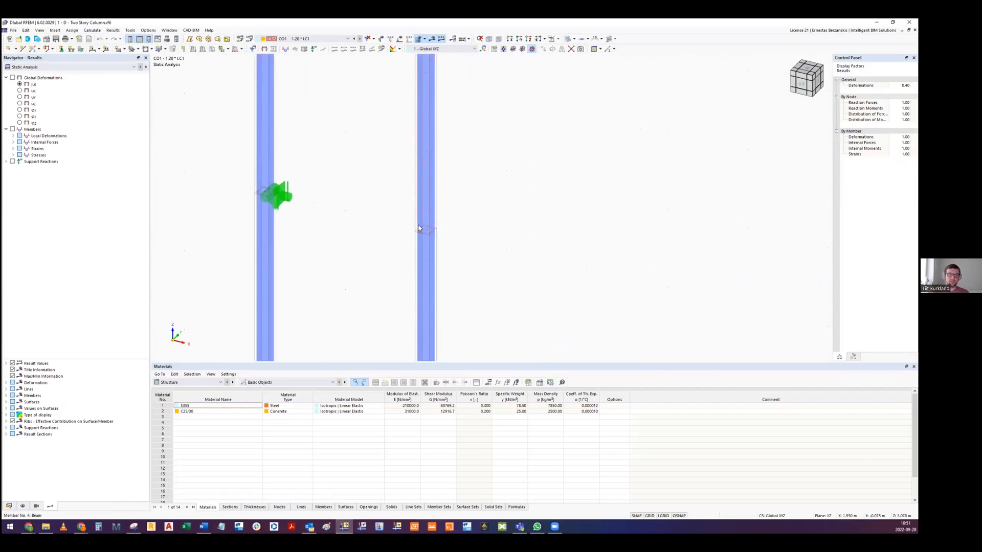
scroll(419, 231, down, 5)
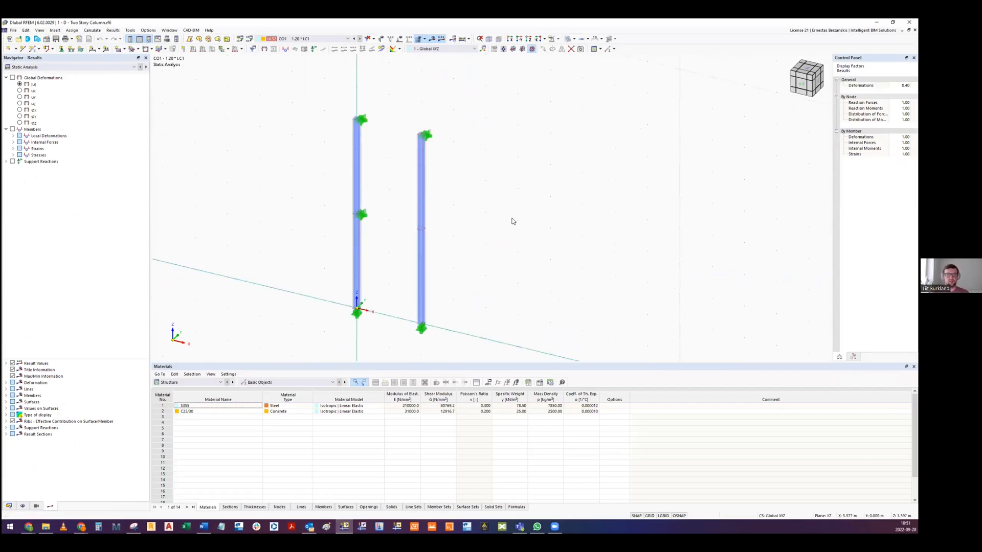
scroll(428, 236, up, 2)
scroll(401, 228, down, 3)
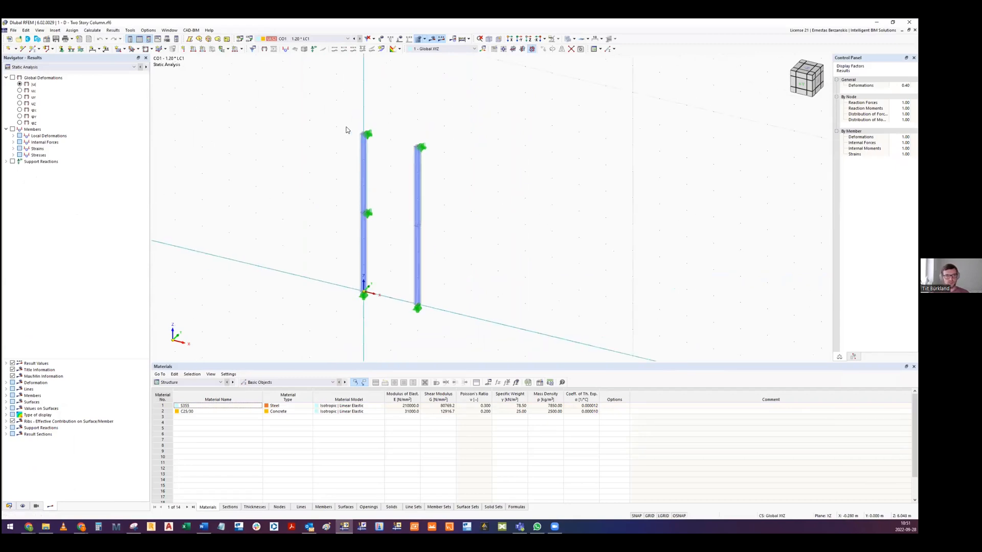
- Display the imperfections on both columns and review the initial bow settings of the imperfection on member set 2, leaving them unedited
click(381, 39)
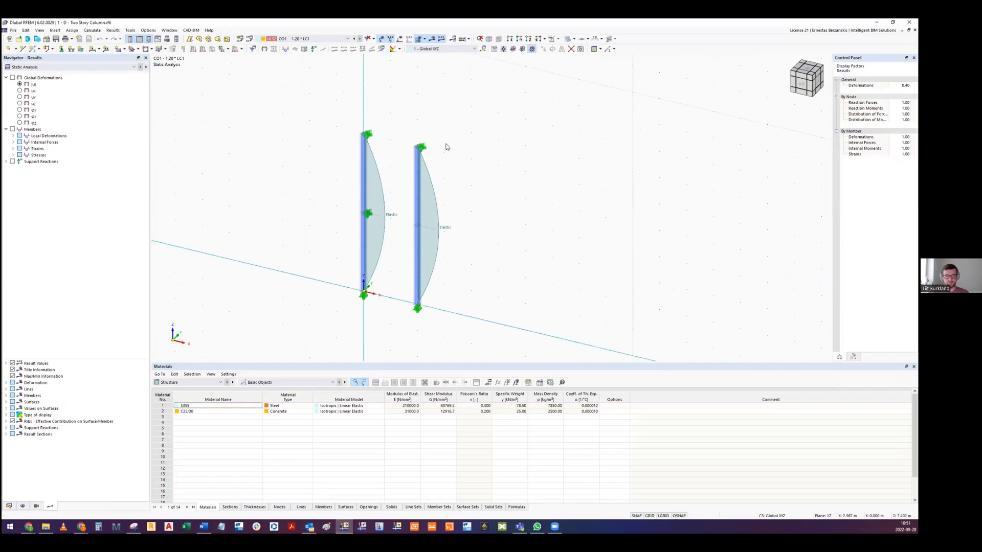
middle_drag(457, 232, 456, 195)
ctrl+middle_drag(419, 156, 438, 162)
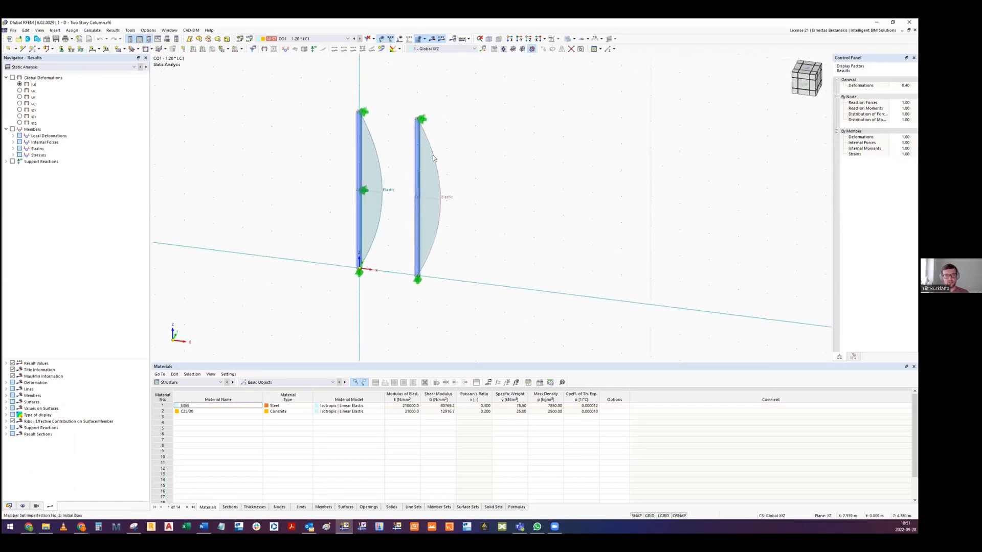
double_click(433, 156)
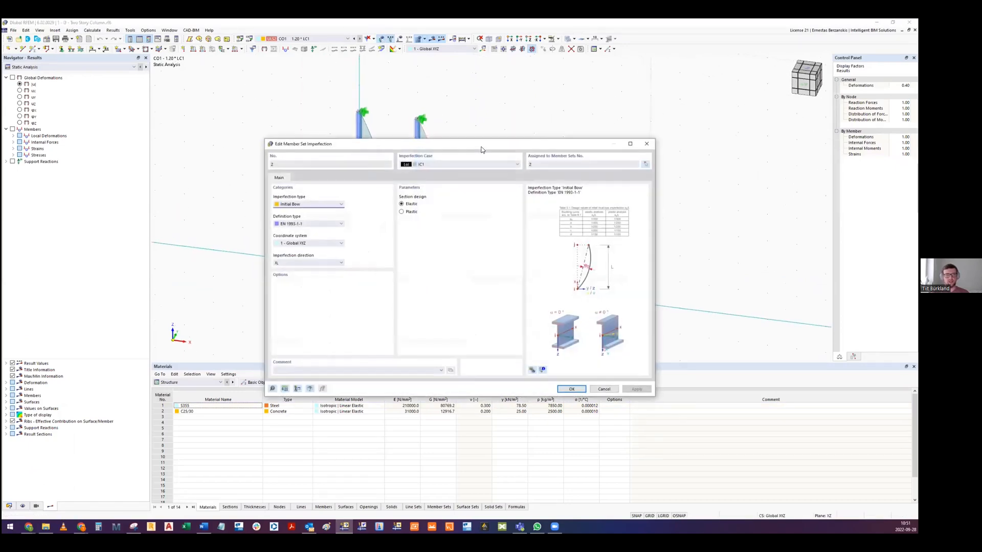
drag(485, 149, 720, 145)
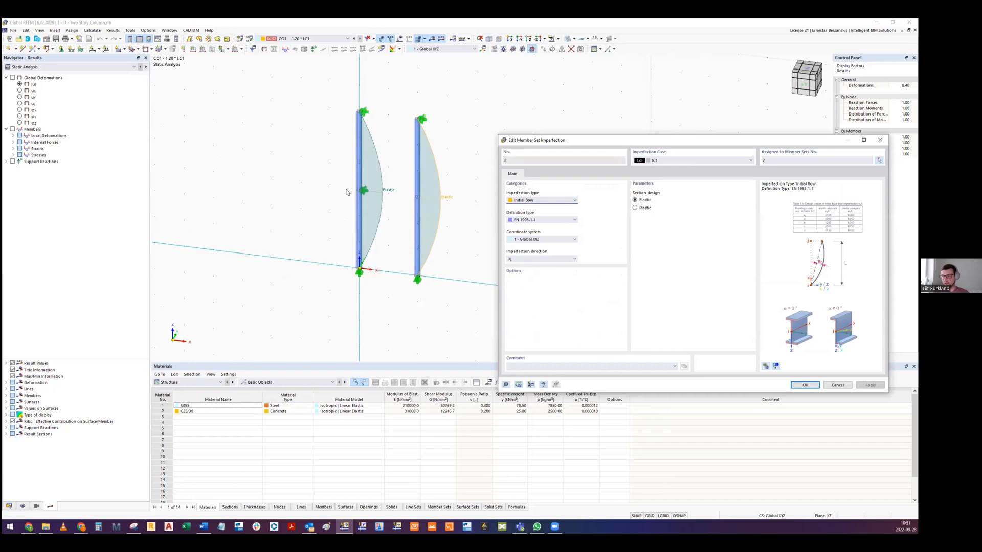
click(839, 386)
- Display the loads on the columns and run the calculation of the model
click(400, 40)
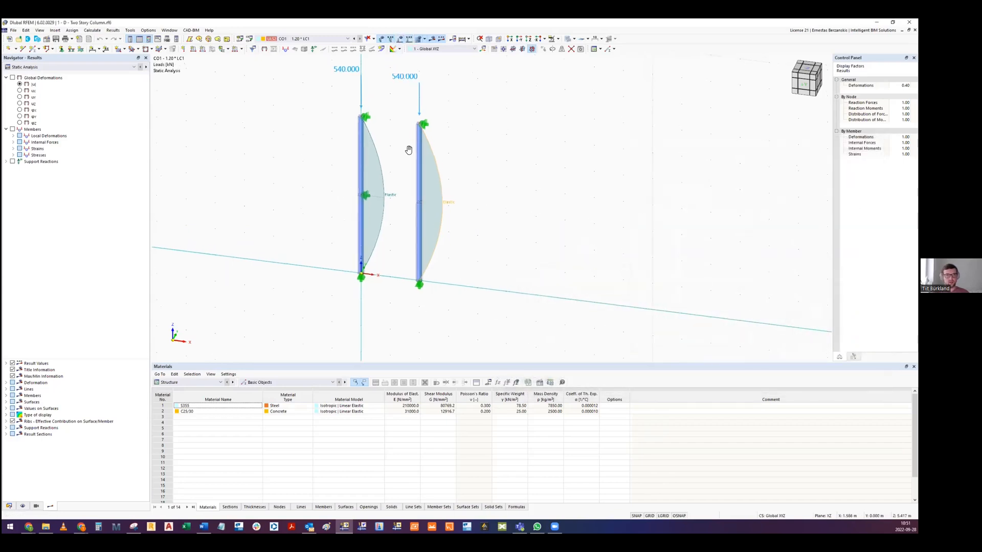
click(92, 30)
click(100, 46)
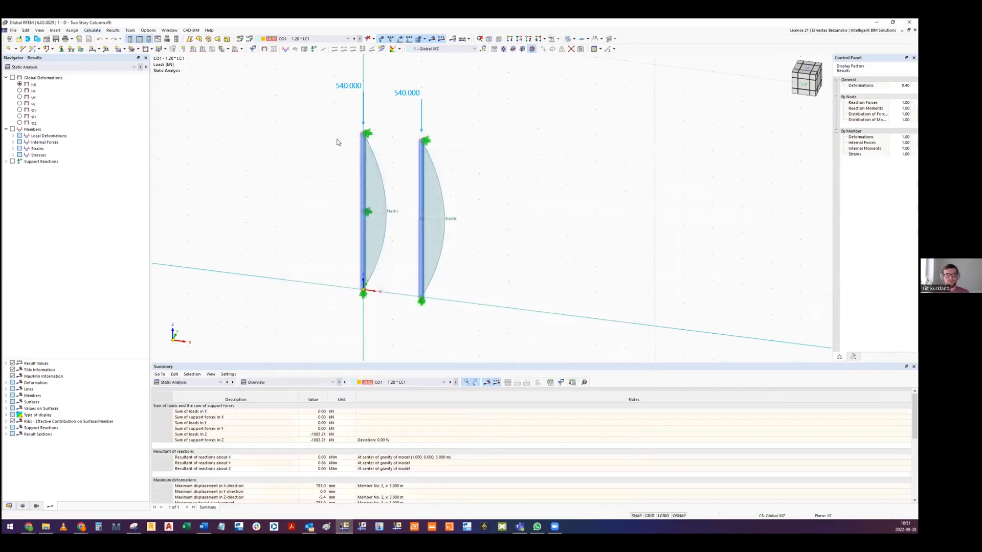
- Show the Steel Design results with the design ratios on members by member set, and locate the bending, axial force and shear check of member set 2
click(67, 67)
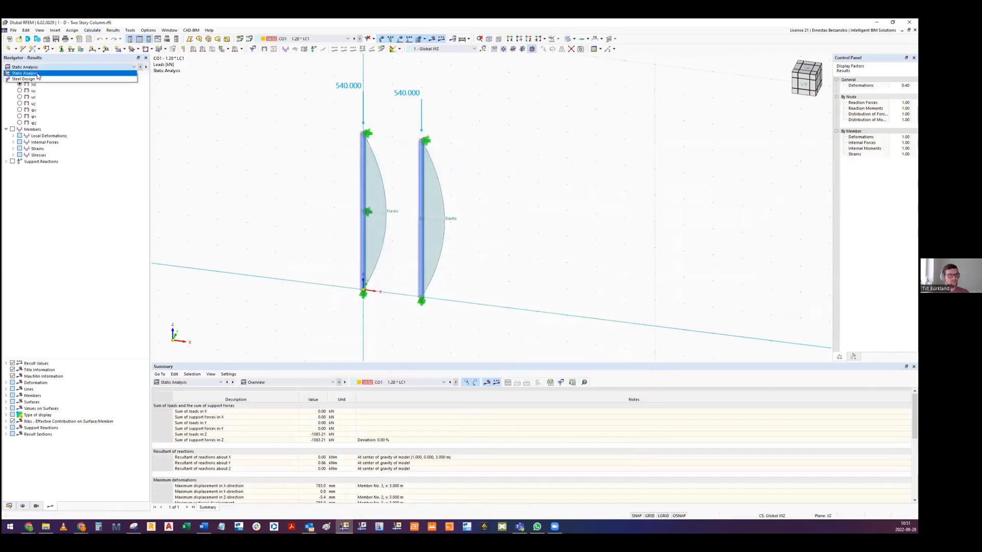
click(63, 81)
click(199, 383)
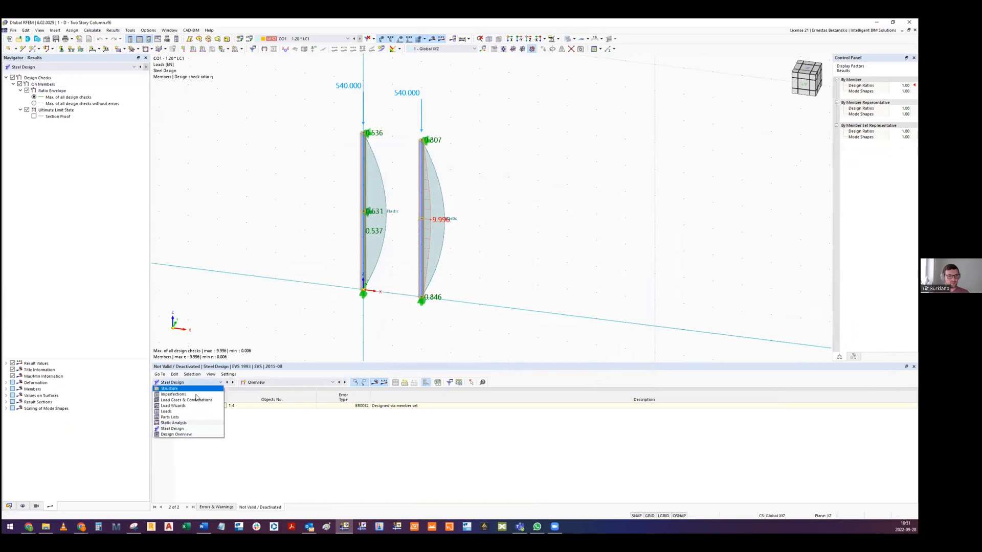
click(196, 430)
click(281, 383)
click(273, 400)
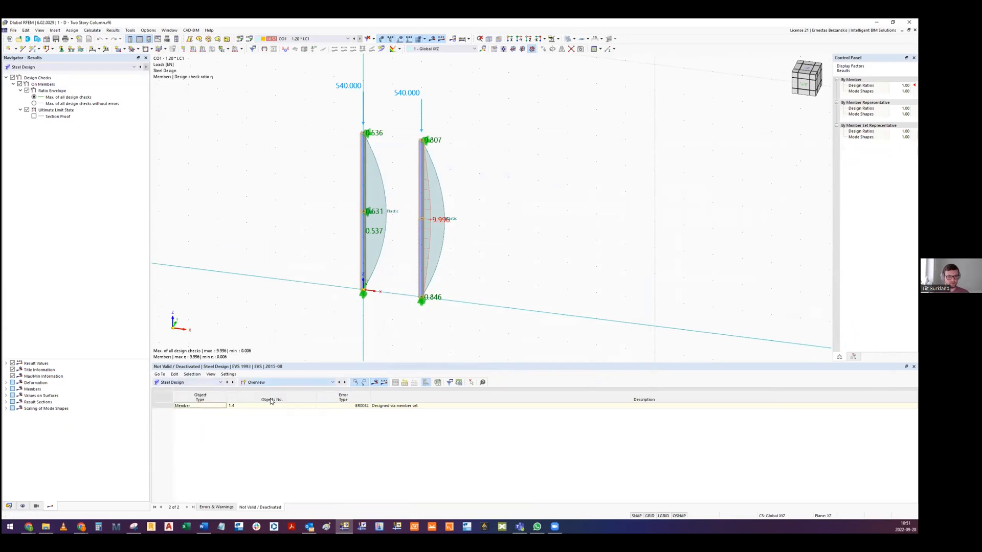
click(314, 451)
scroll(404, 221, up, 2)
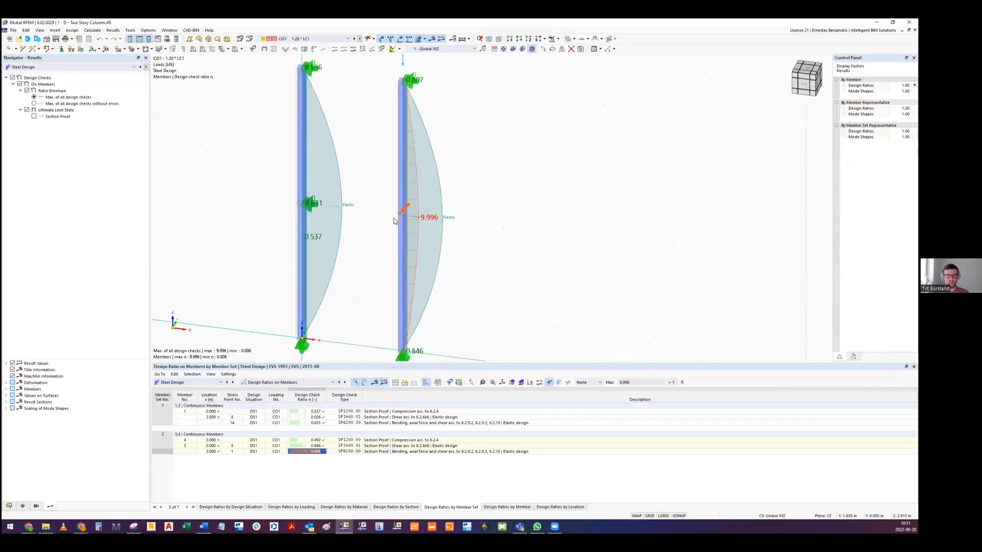
- Hide the imperfections and locate the bending, axial force and shear check of member set 1 on the column with the mid-height support
click(380, 40)
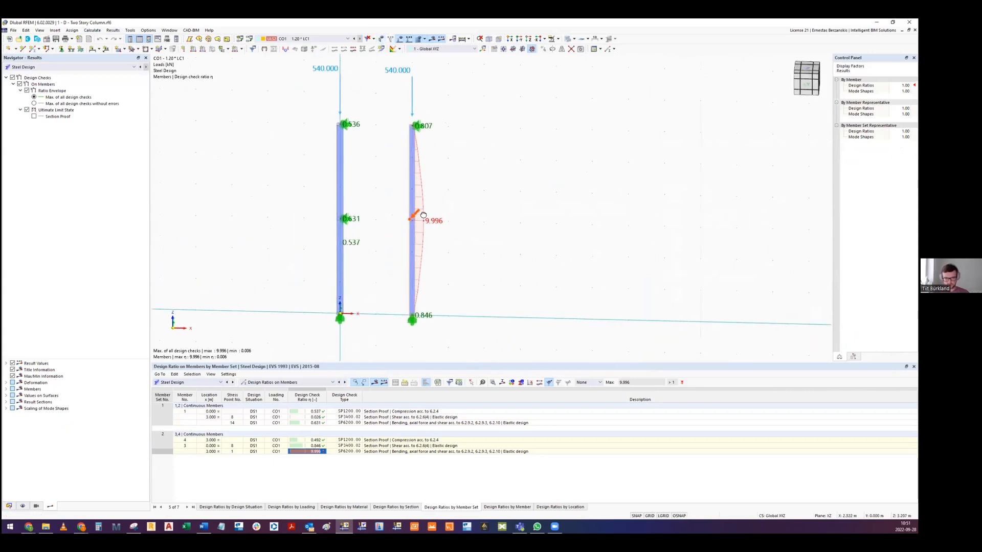
ctrl+middle_drag(415, 120, 373, 200)
middle_drag(373, 201, 369, 225)
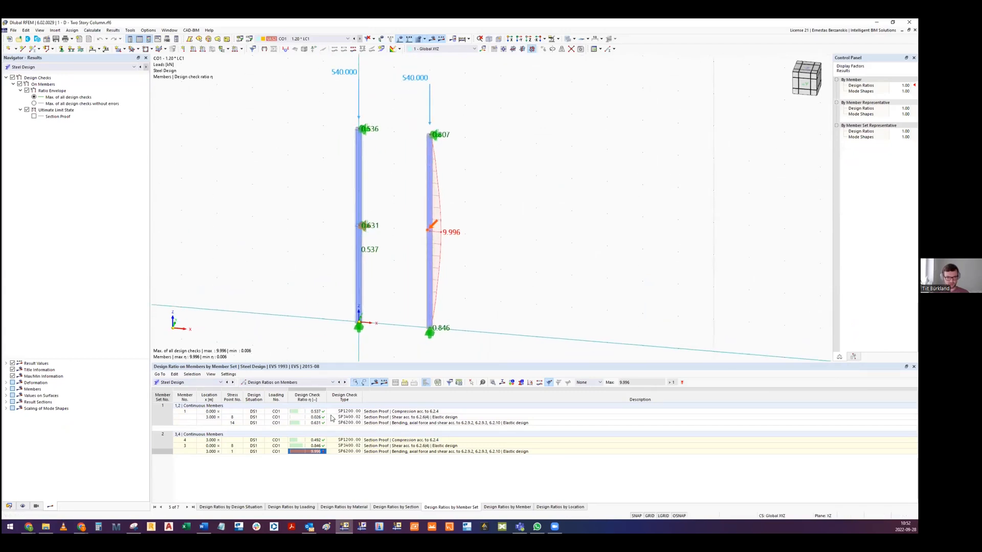
click(314, 424)
scroll(367, 225, up, 4)
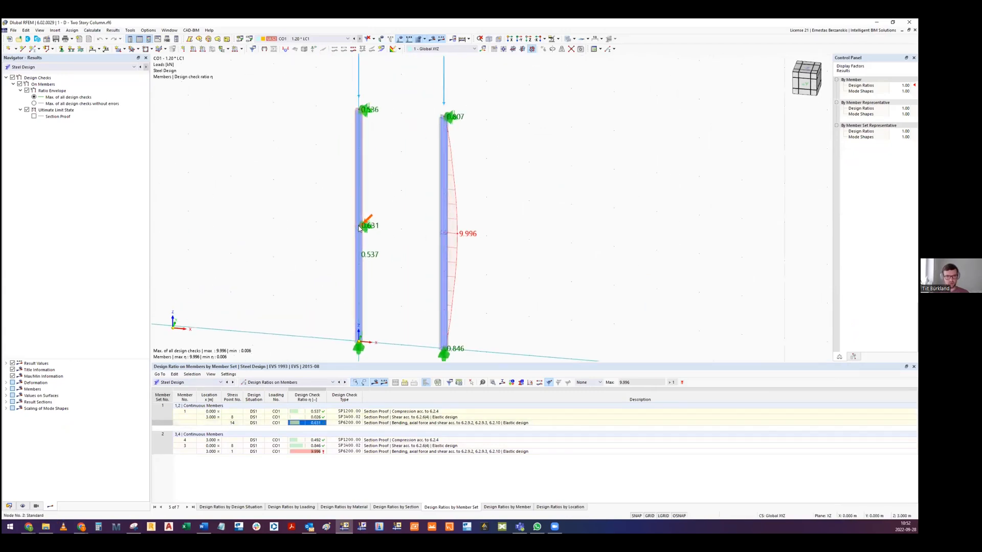
scroll(366, 225, down, 4)
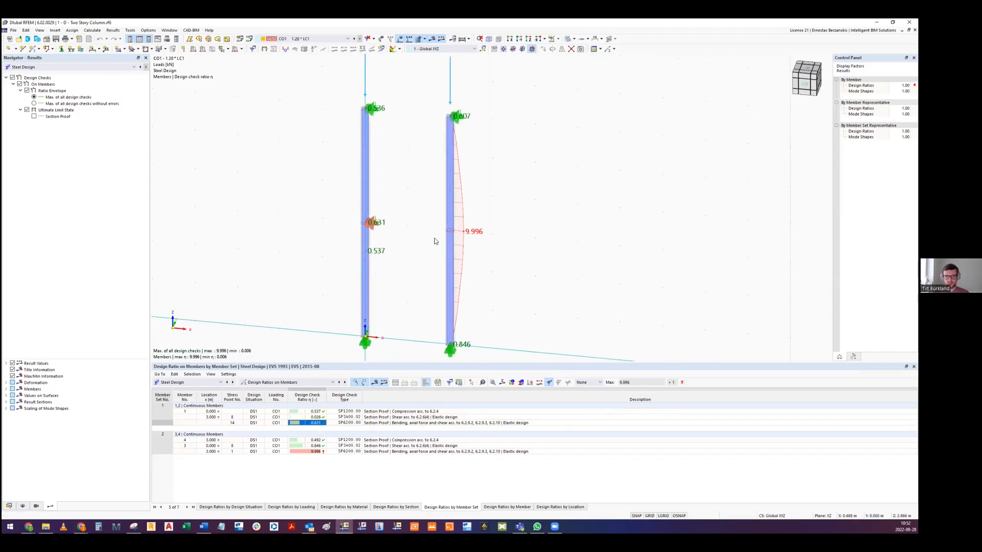
middle_drag(409, 222, 396, 203)
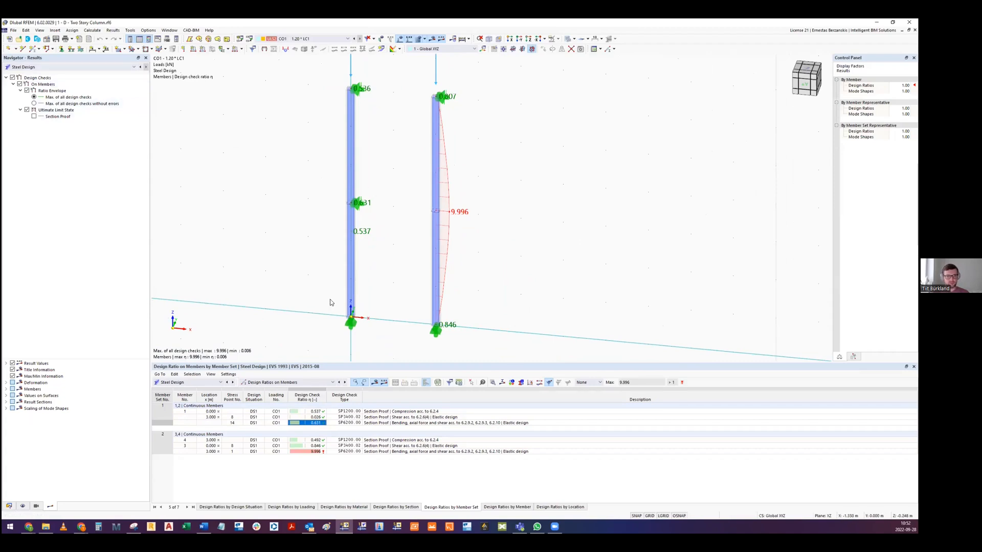
- Return to the Static Analysis results, display the global deformations |u|, and compare both columns in a front view
click(33, 67)
click(26, 74)
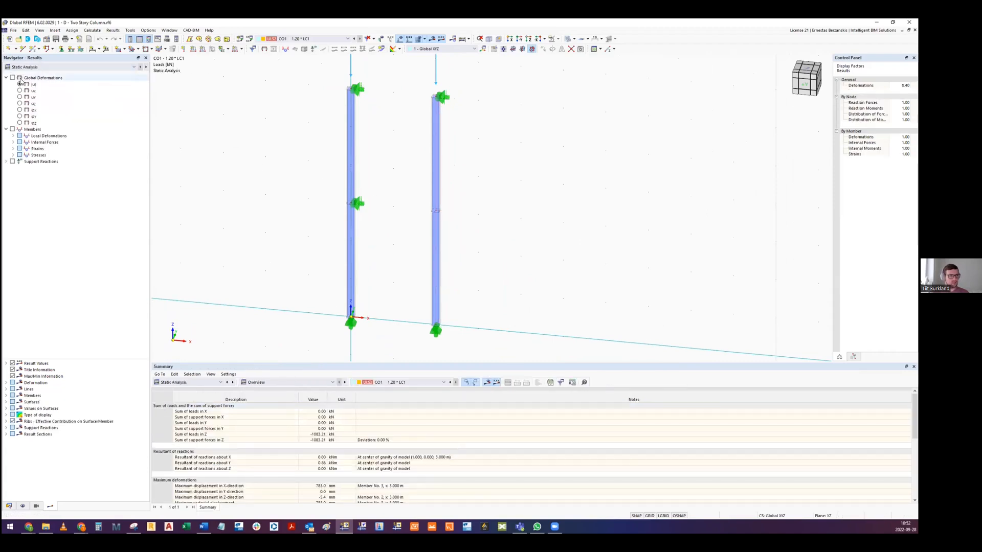
click(13, 77)
click(810, 84)
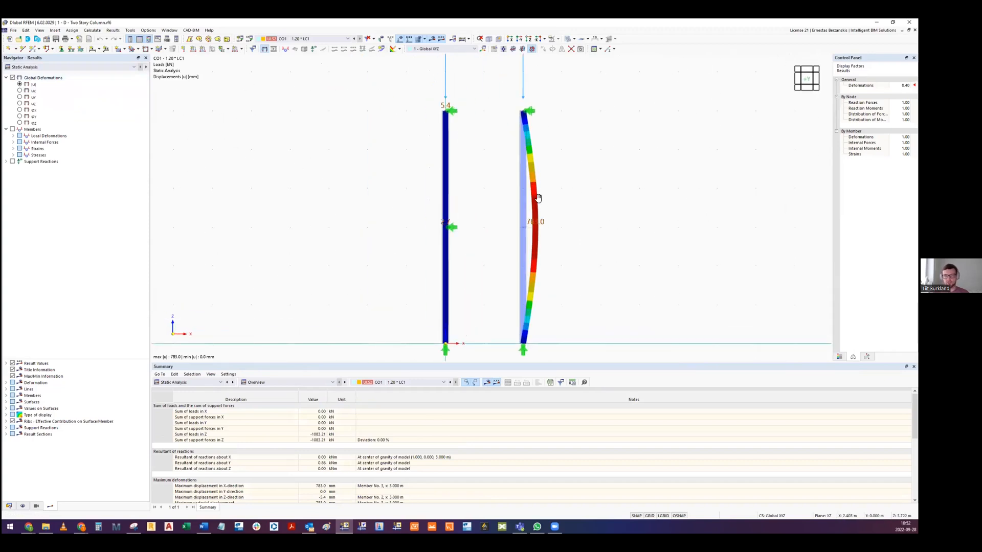
middle_drag(538, 198, 498, 216)
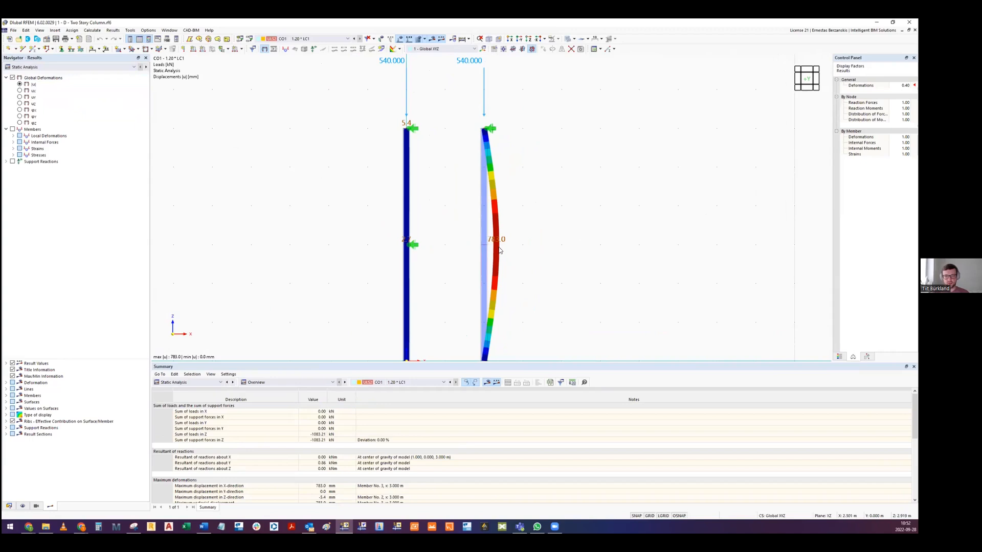
middle_drag(497, 246, 462, 221)
scroll(371, 219, up, 2)
scroll(406, 186, down, 3)
- Isolate the column with the mid-height support using visibility by selection and examine its deformed shape
drag(344, 76, 424, 347)
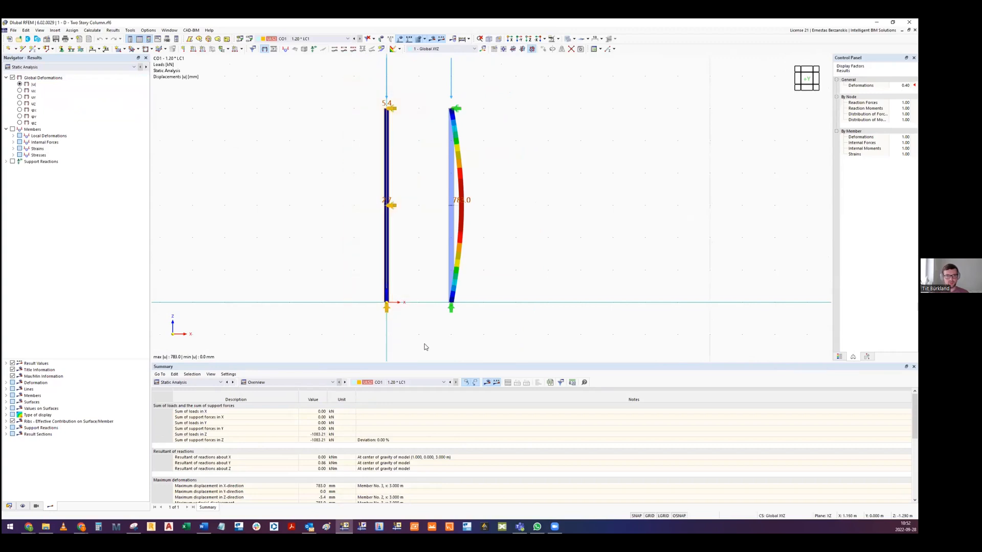
click(557, 38)
click(583, 56)
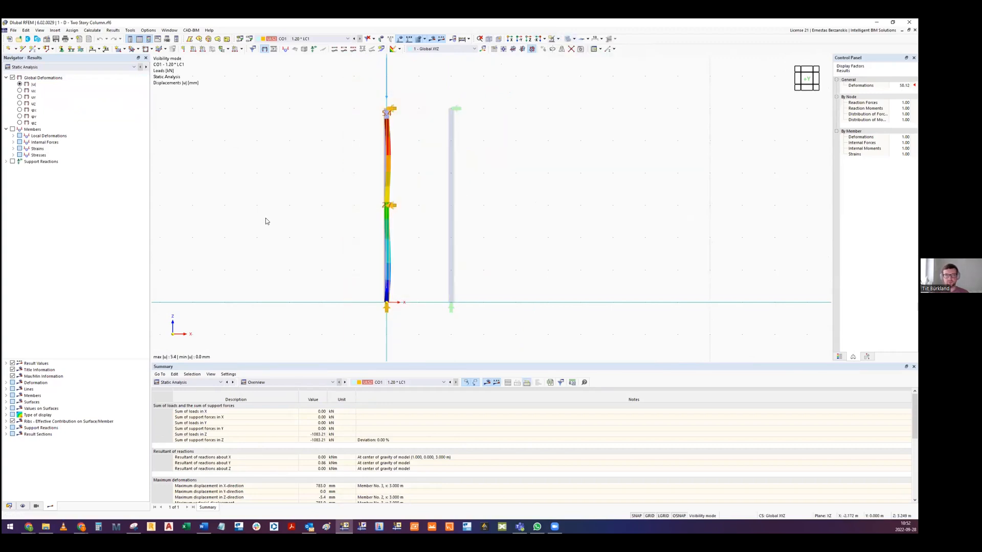
scroll(393, 146, up, 1)
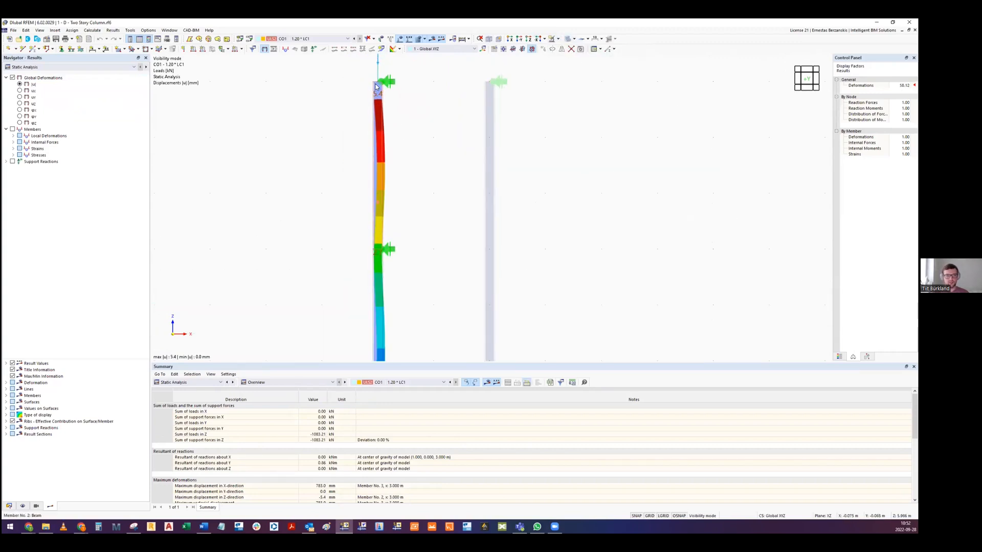
mouse_move(399, 182)
ctrl+middle_down()
mouse_move(373, 208)
mouse_move(417, 186)
mouse_move(409, 195)
ctrl+middle_up()
scroll(428, 175, up, 1)
- Display the local nodal support reaction Px and examine it at the isolated column's mid-height support
click(7, 162)
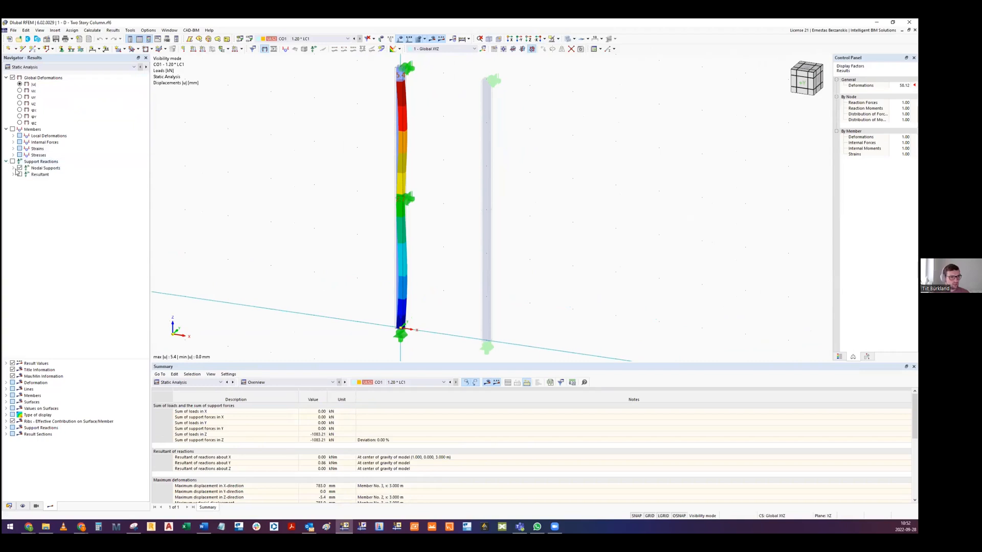
click(13, 169)
click(27, 188)
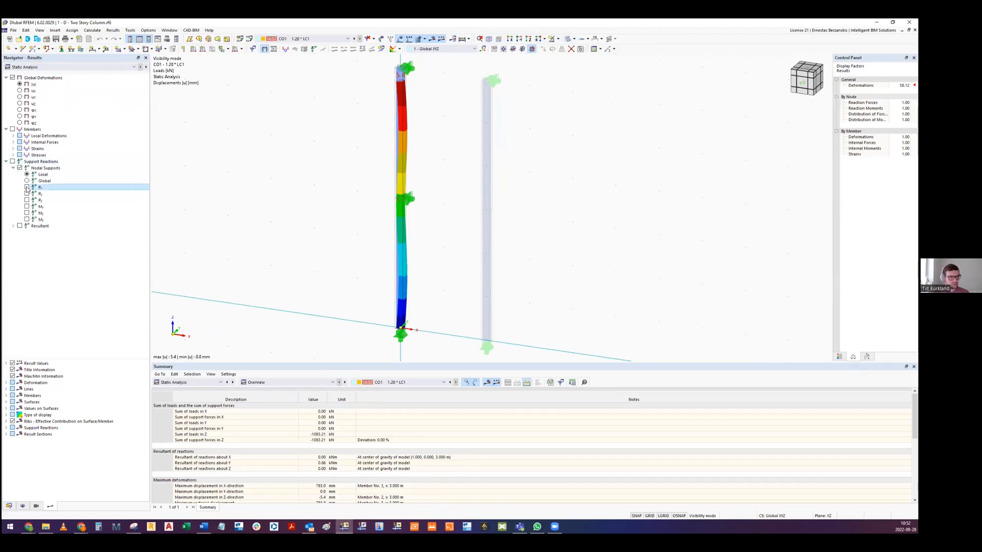
scroll(448, 201, up, 5)
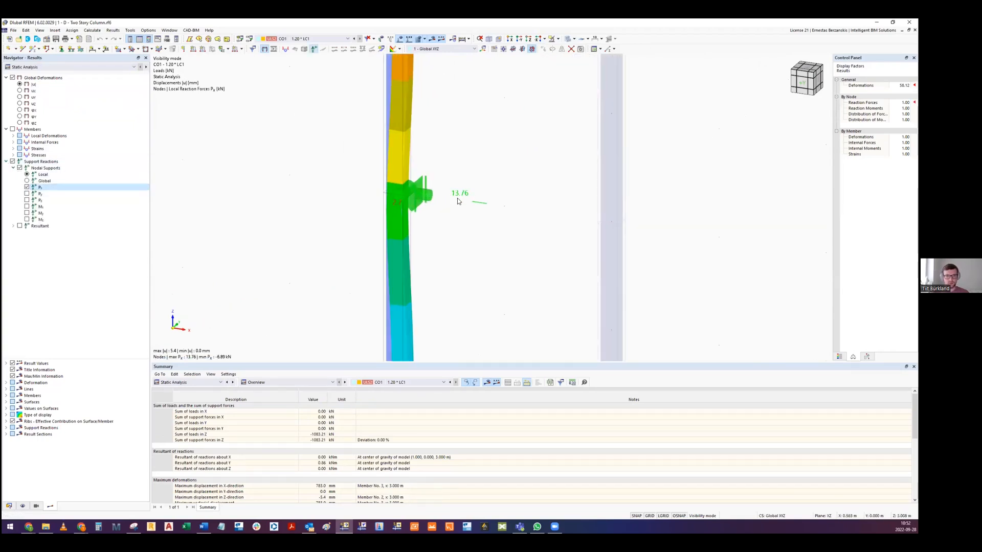
- Compare the local Px support reactions at the isolated column's top, mid-height and base
middle_drag(458, 212, 448, 232)
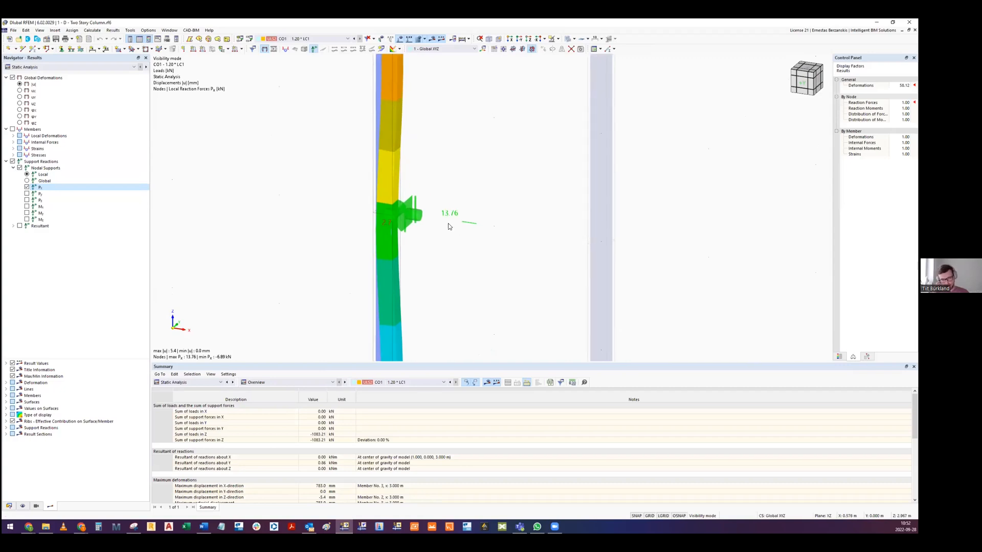
scroll(460, 229, down, 5)
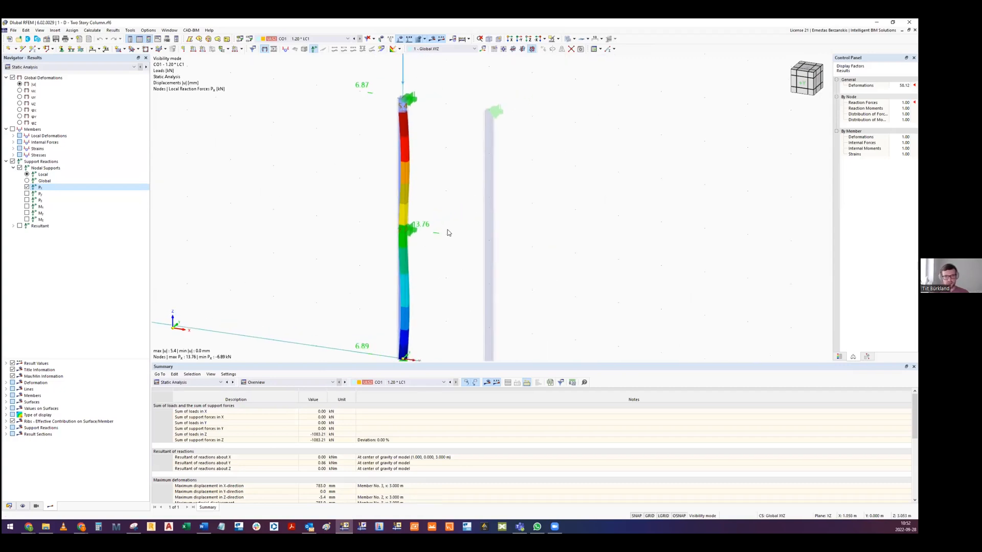
scroll(386, 227, up, 5)
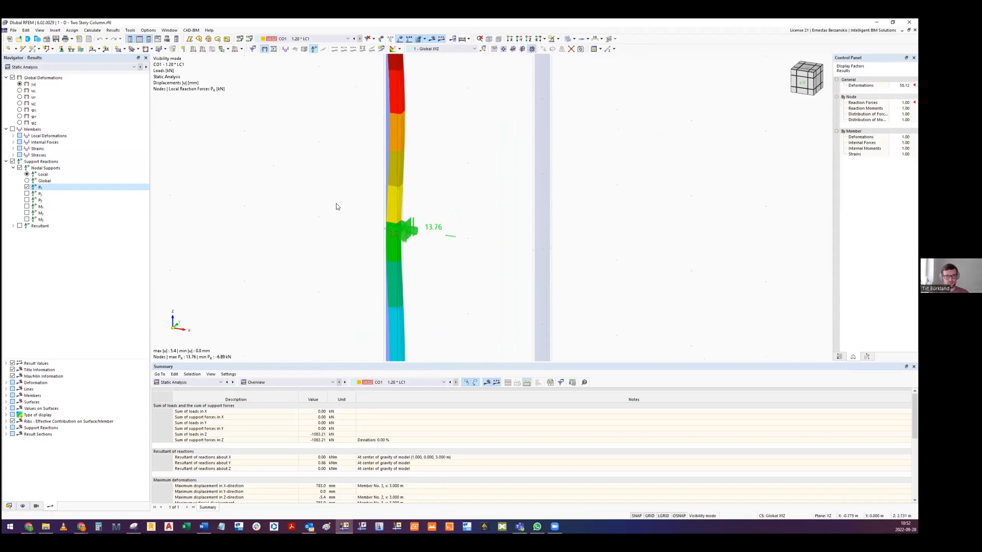
scroll(443, 247, down, 5)
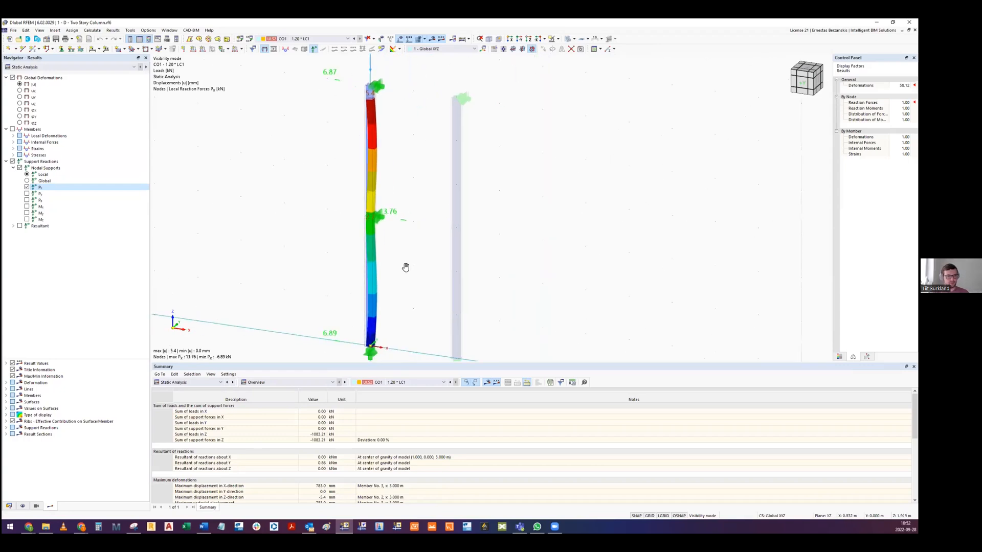
scroll(404, 223, down, 2)
- Close the two-story column model and open the Shear Buckling Check model
click(909, 22)
click(490, 303)
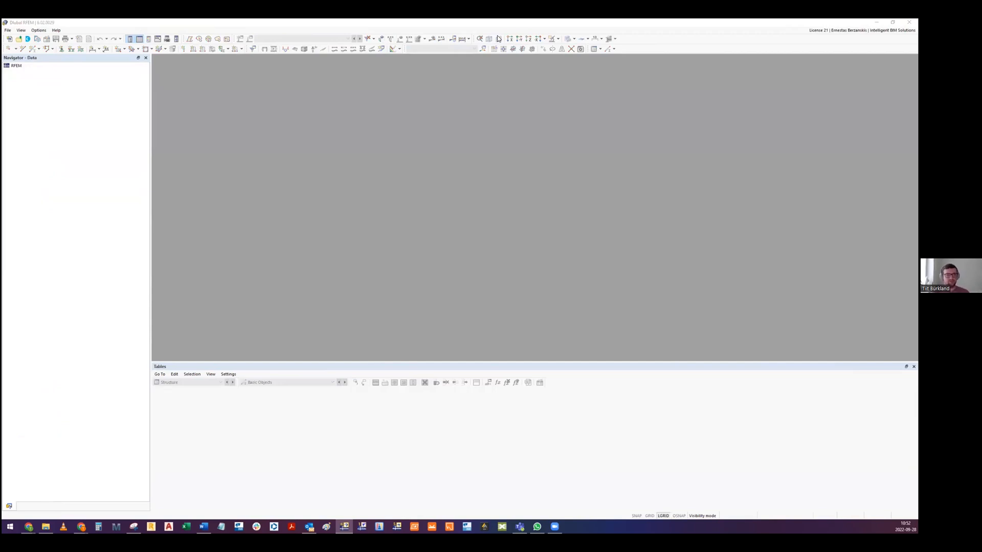
click(465, 170)
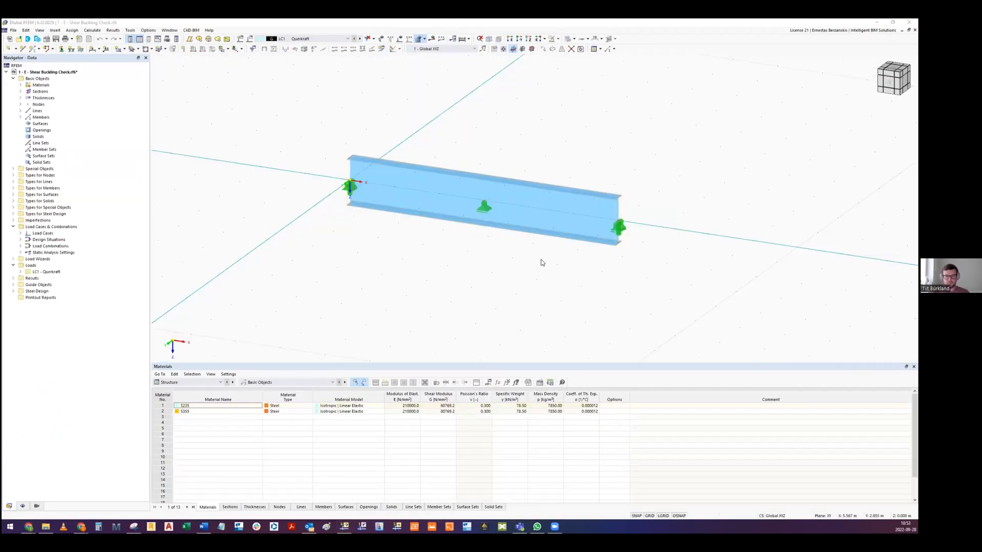
- Switch to the Google Slides presentation and advance to slide 22 on shear buckling conditions for non-stiffened and stiffened web plates
key(alt+Tab)
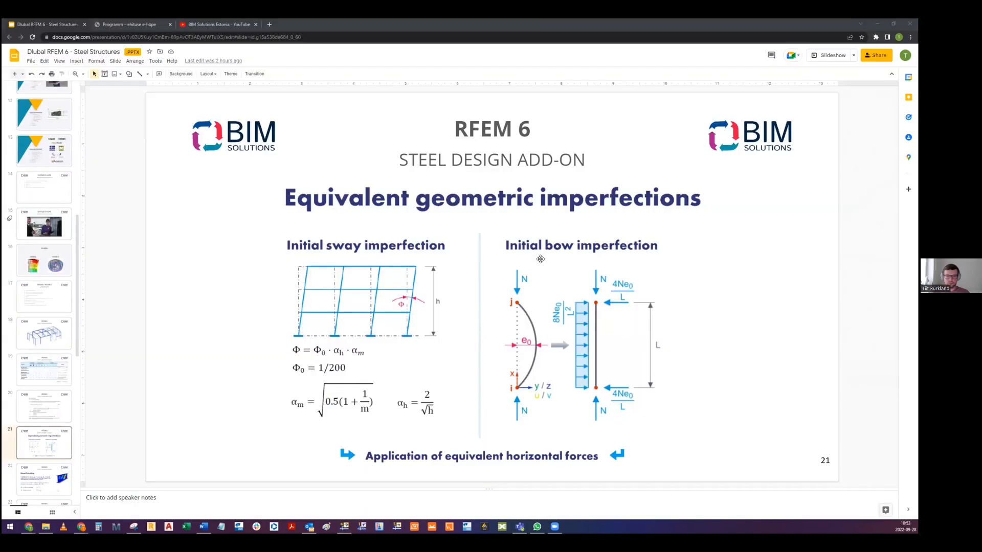
click(698, 315)
click(781, 298)
scroll(782, 298, down, 1)
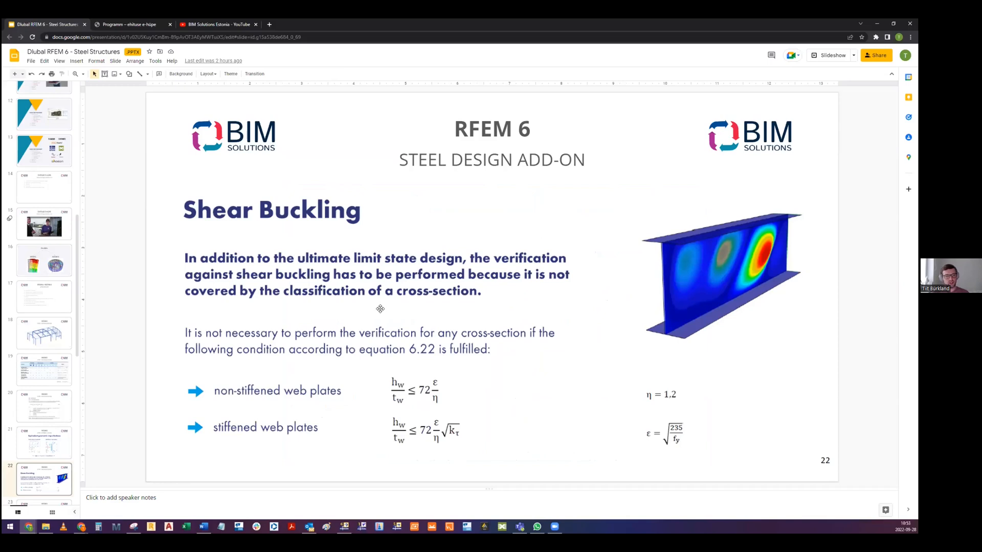
- Switch back to RFEM and inspect the beam's I 1000/300/6/12/4 section in the member settings with its dimensions displayed
key(alt+Tab)
middle_drag(505, 212, 435, 256)
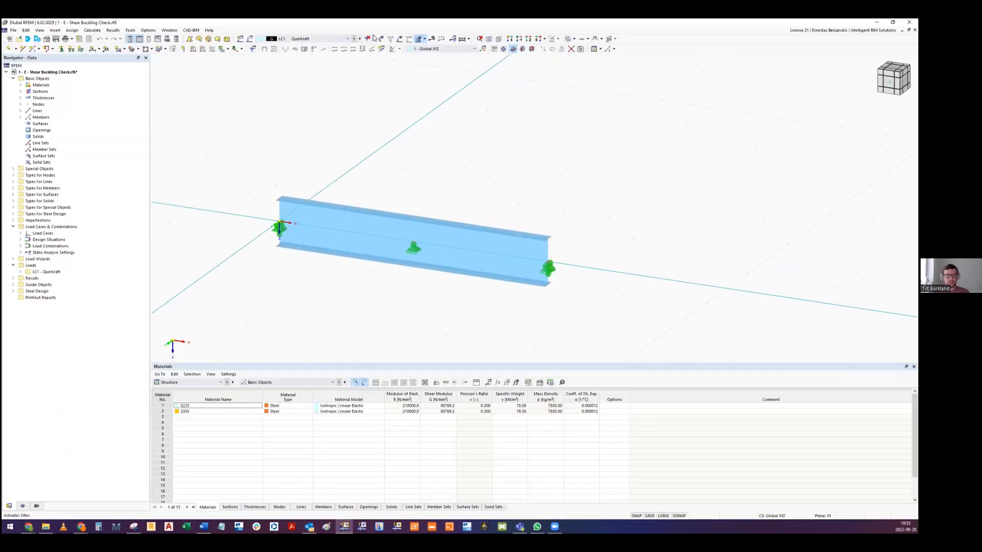
double_click(382, 230)
click(229, 132)
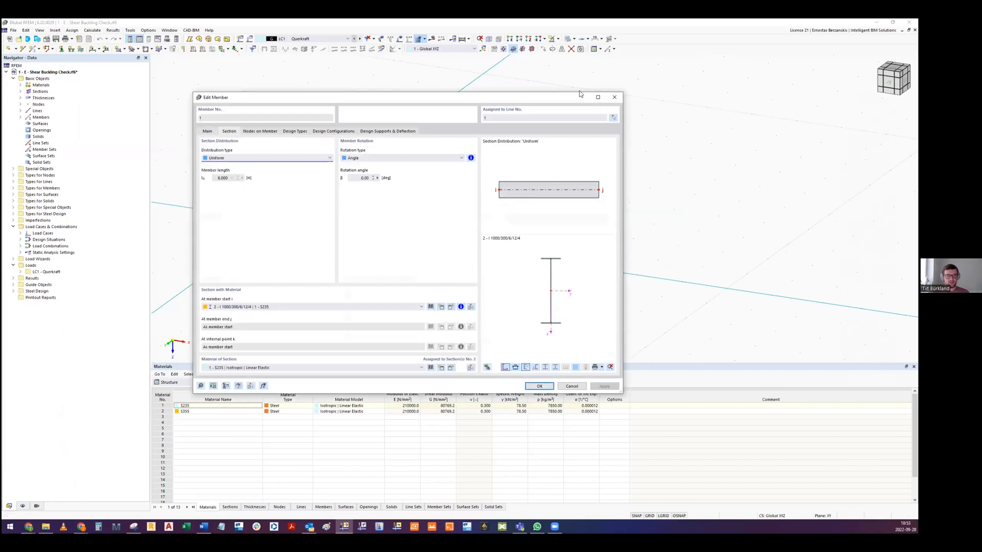
click(515, 367)
scroll(550, 276, up, 4)
middle_drag(543, 244, 545, 257)
mouse_move(549, 330)
middle_down()
mouse_move(543, 298)
mouse_move(544, 313)
middle_up()
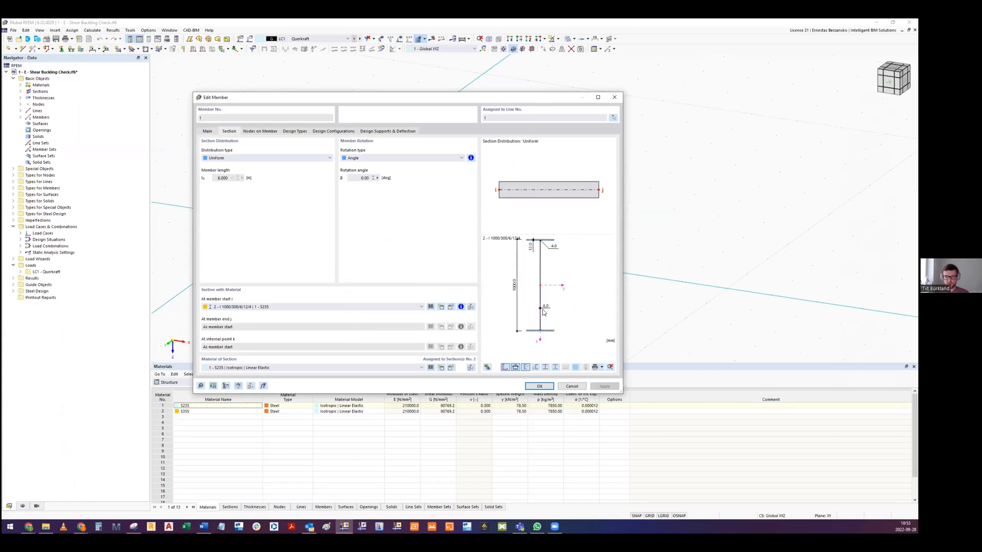
click(572, 387)
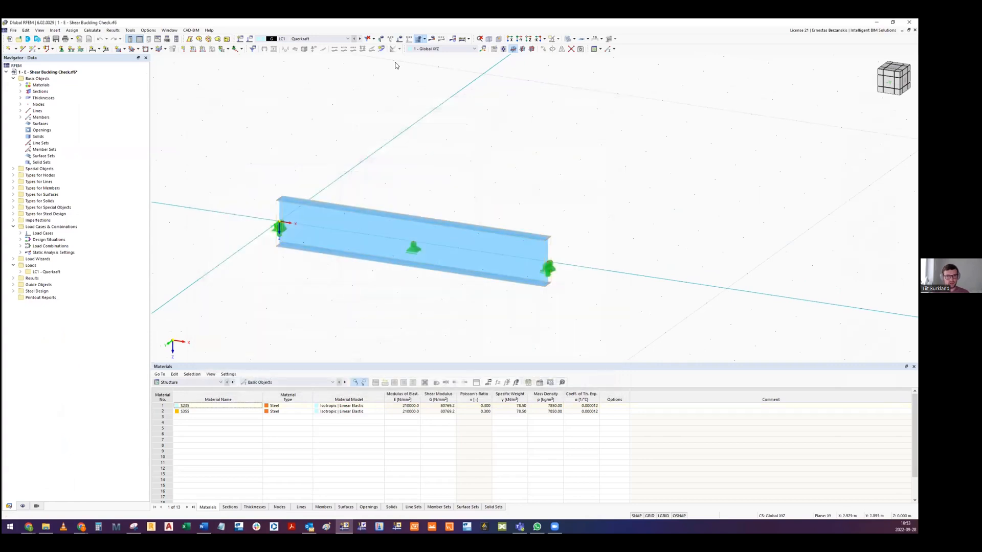
- Display the LC1 load on the beam and calculate the model including the Steel Design add-on
click(401, 39)
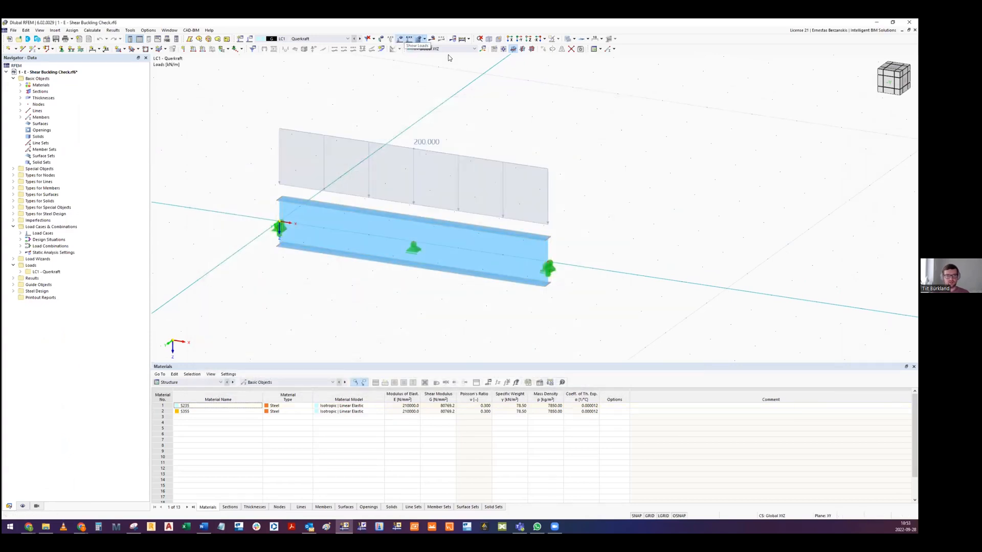
click(92, 30)
click(110, 41)
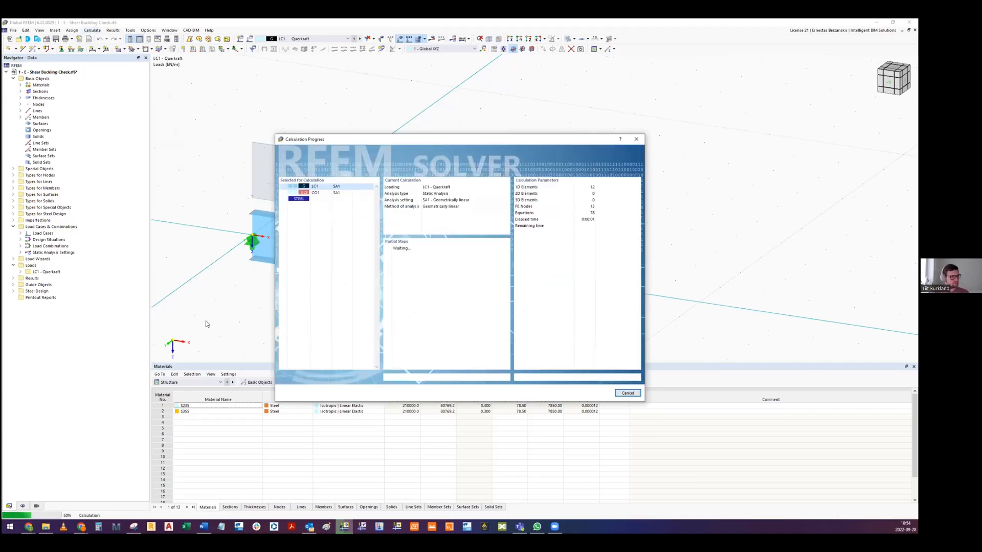
- Show the Steel Design ratios on members and open the details of the EN 1993-1-5 shear buckling check
click(210, 382)
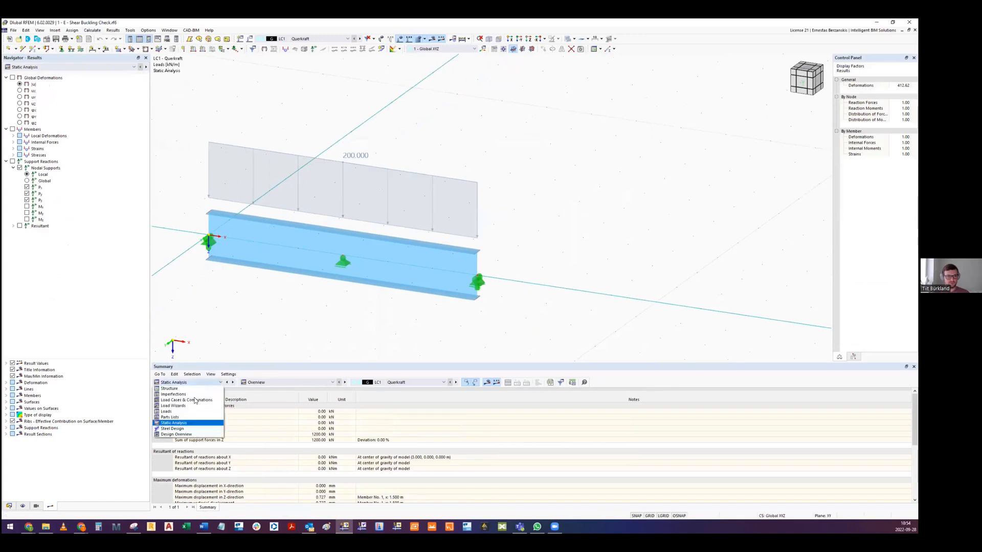
click(174, 432)
click(284, 432)
click(284, 432)
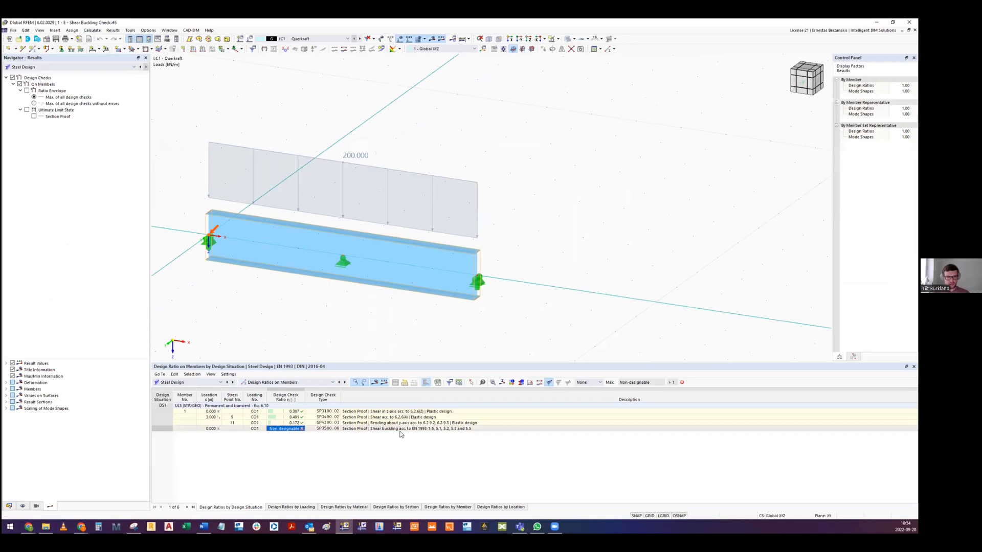
click(381, 430)
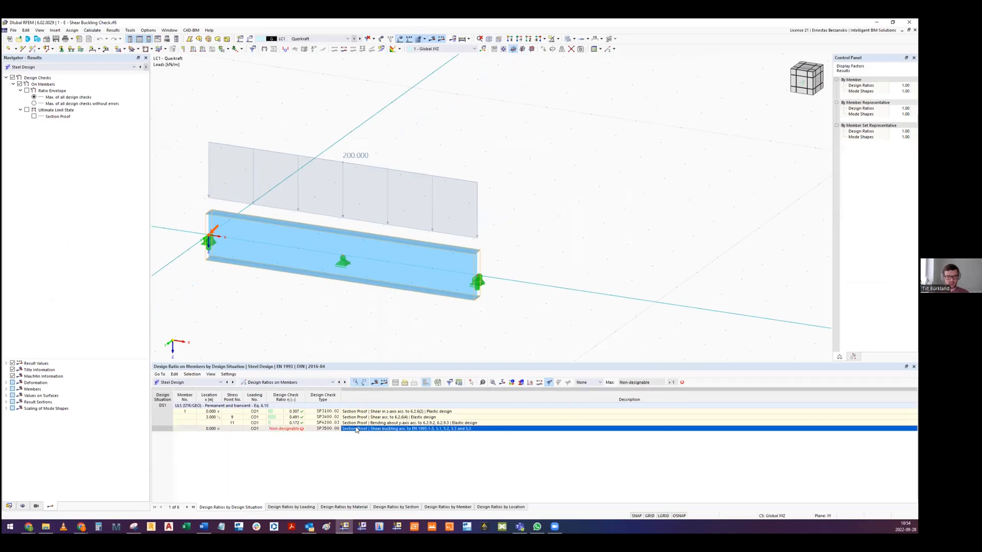
click(279, 430)
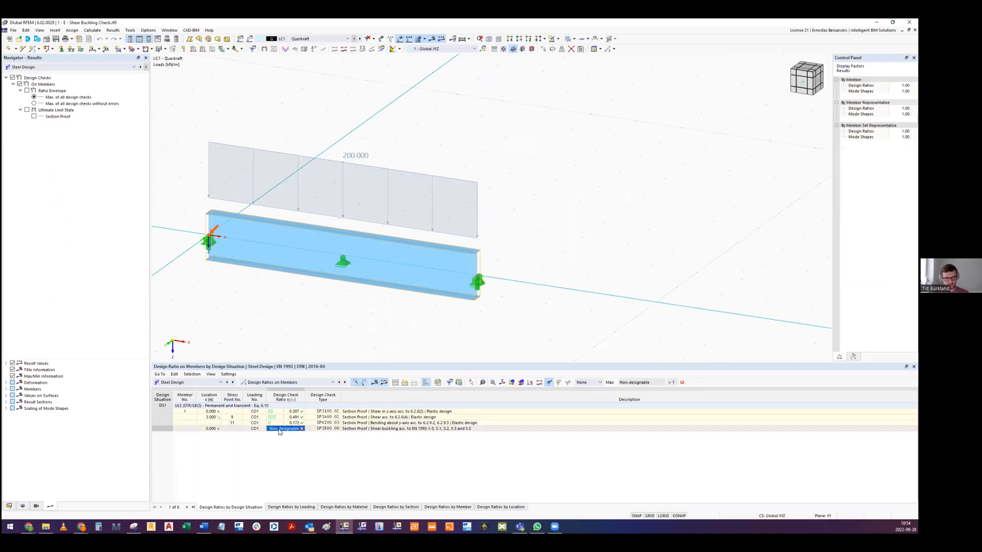
double_click(330, 429)
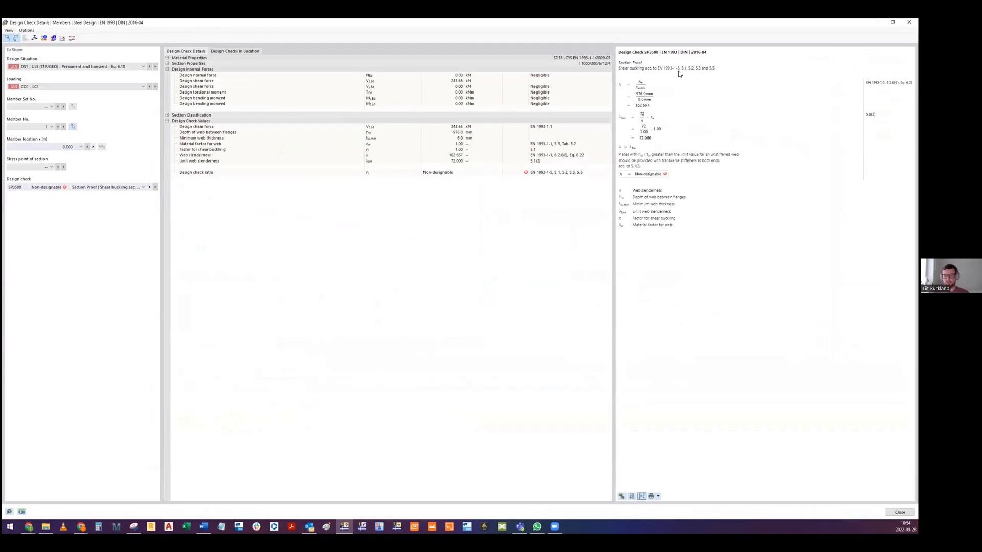
- Compare the web slenderness check with the condition on the Shear Buckling slide, review the stiffener note, and close the check details
key(alt+Tab)
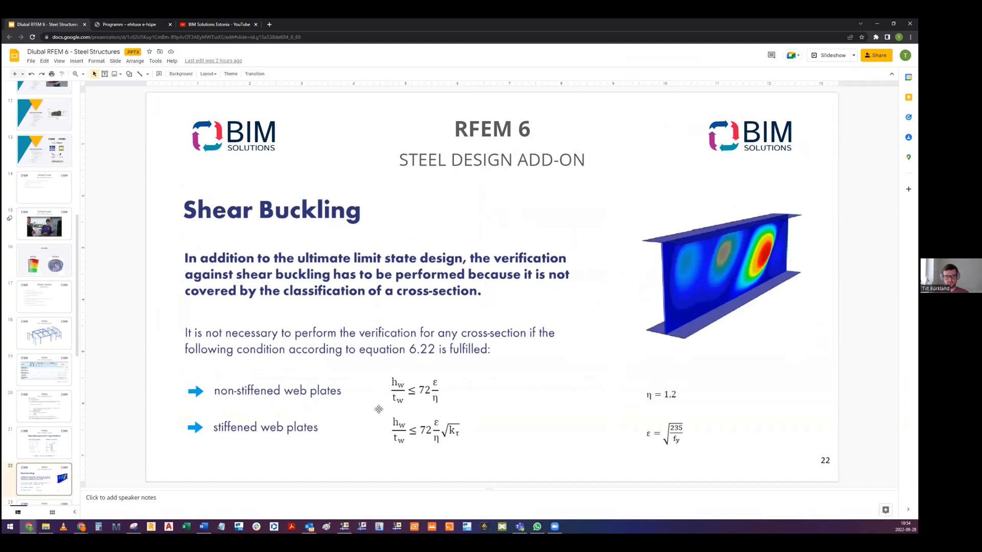
key(alt+Tab)
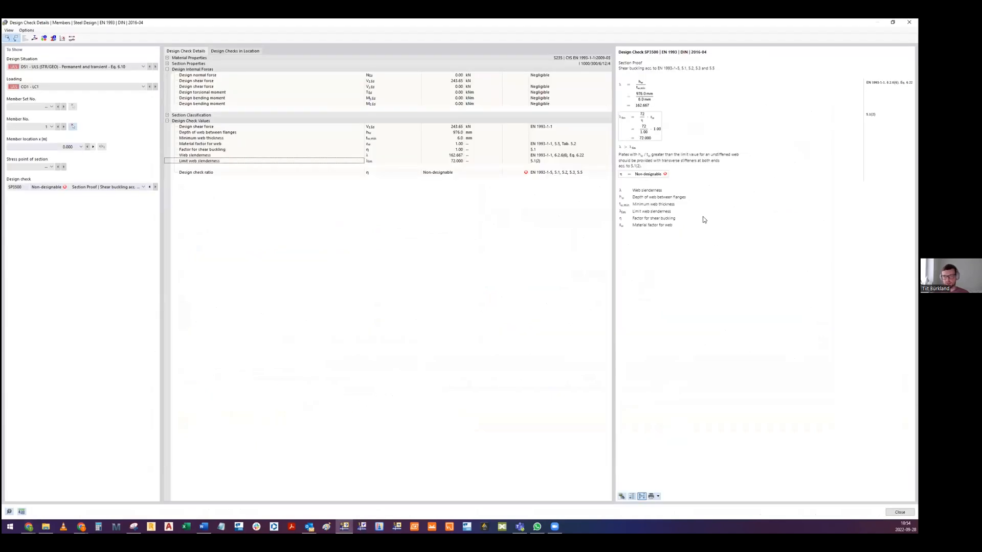
drag(618, 153, 670, 172)
click(670, 171)
click(908, 22)
- Edit the beam member, enable transverse stiffeners, and assign the "4 - 7 Stiffeners" definition
double_click(357, 223)
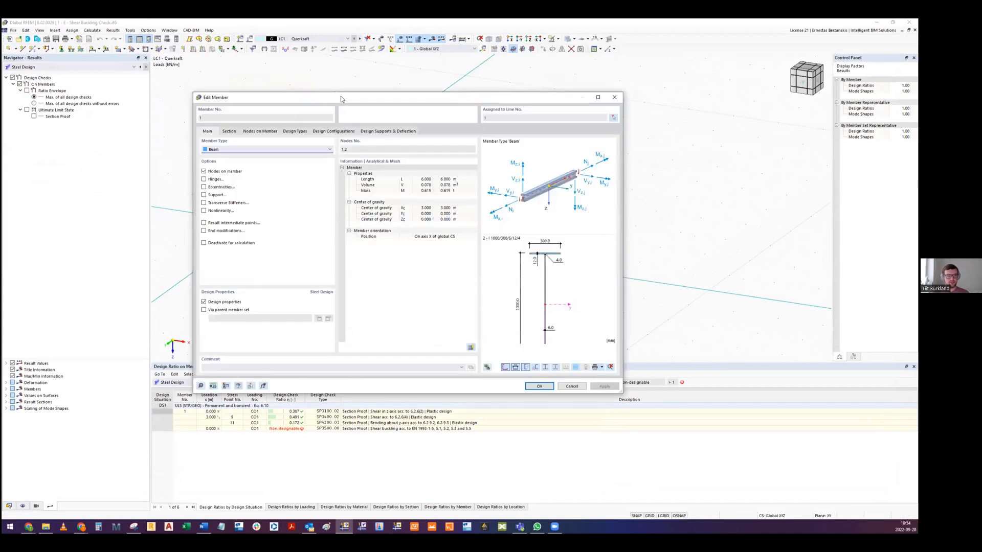
drag(346, 99, 522, 90)
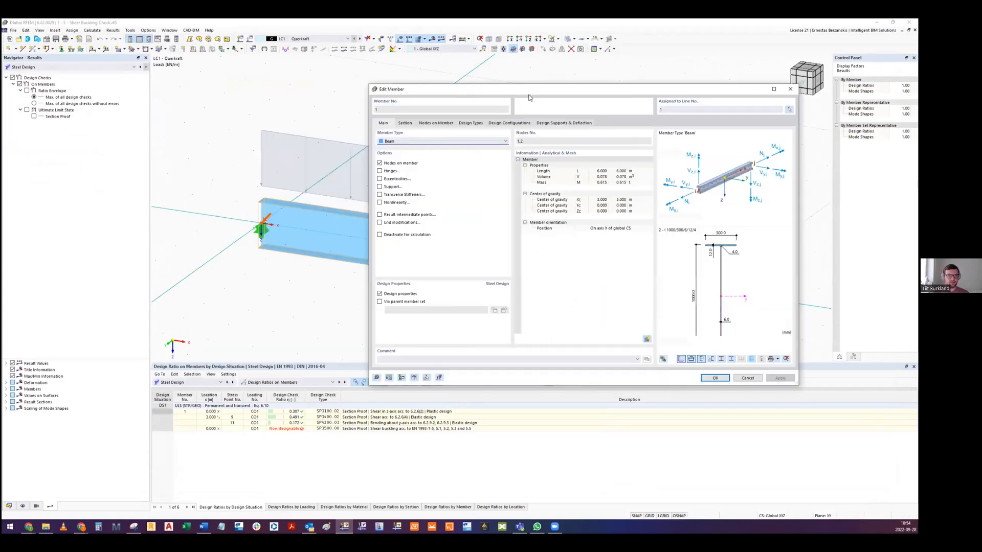
click(379, 195)
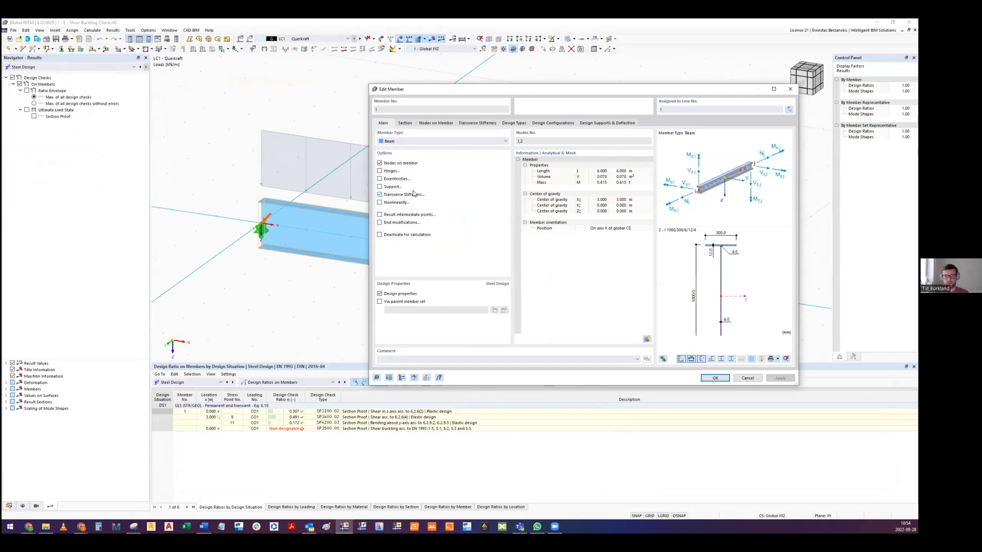
click(478, 123)
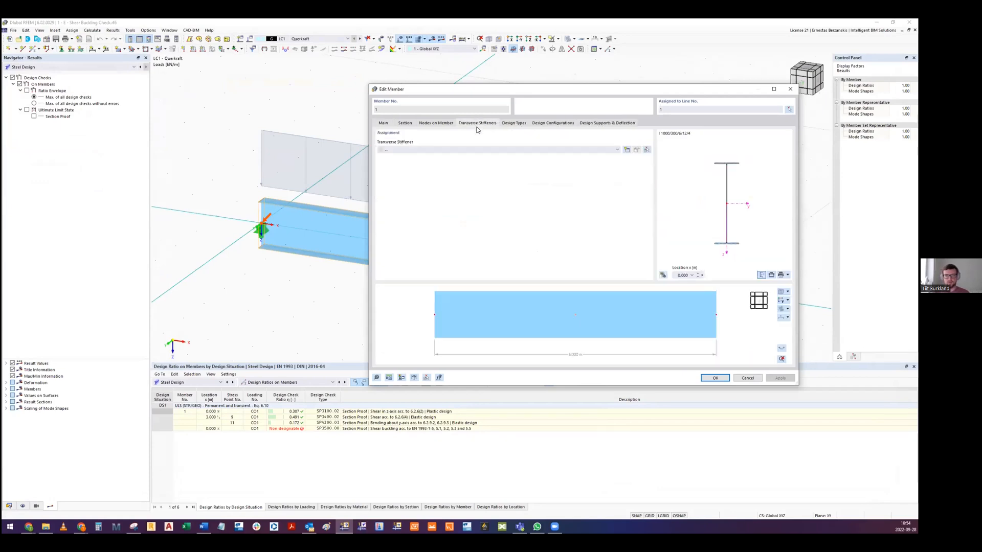
click(423, 150)
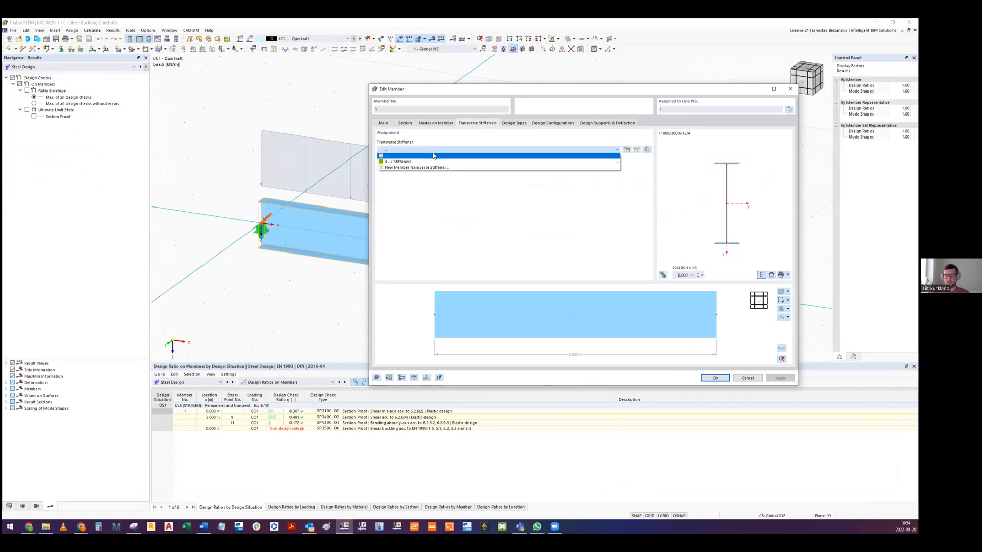
click(398, 161)
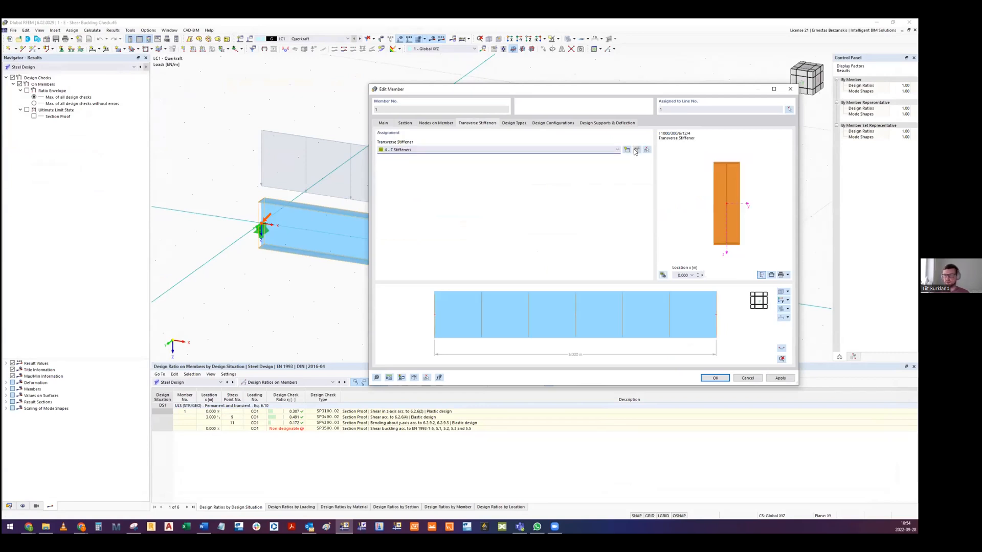
- Examine the arrangement of the assigned stiffeners and the end plate in the 3D preview of the beam
ctrl+middle_drag(597, 316, 535, 333)
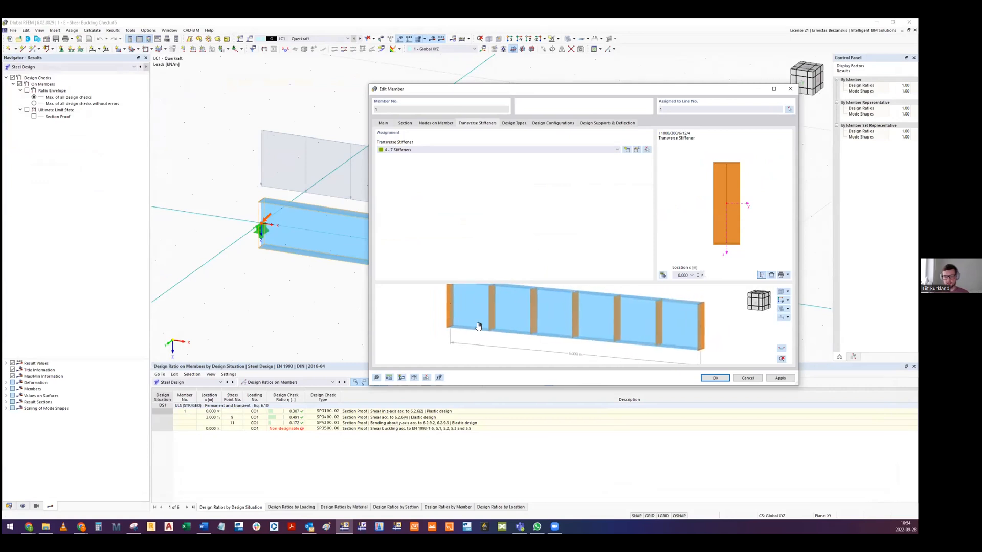
middle_drag(478, 326, 489, 343)
scroll(500, 347, up, 4)
scroll(494, 347, down, 4)
middle_drag(566, 347, 536, 330)
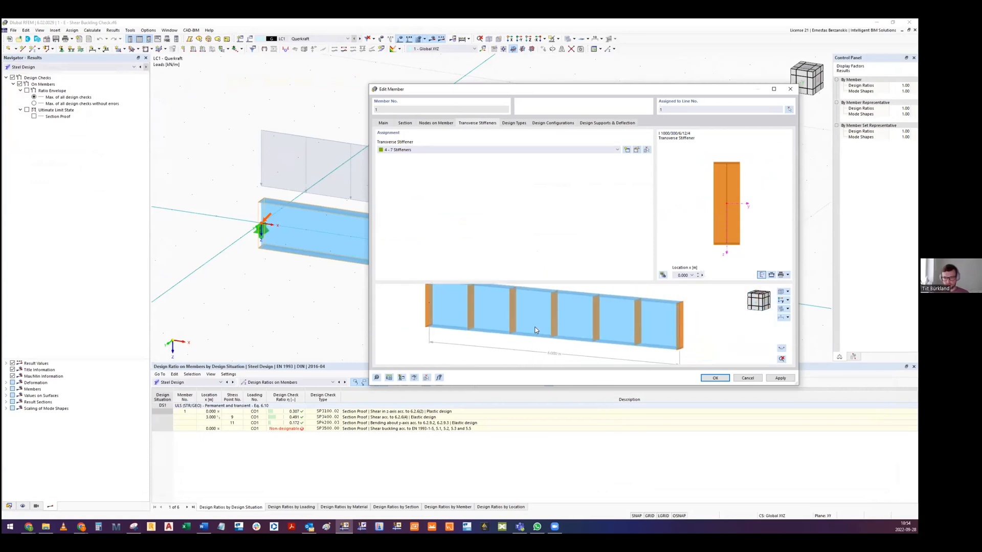
scroll(396, 327, up, 6)
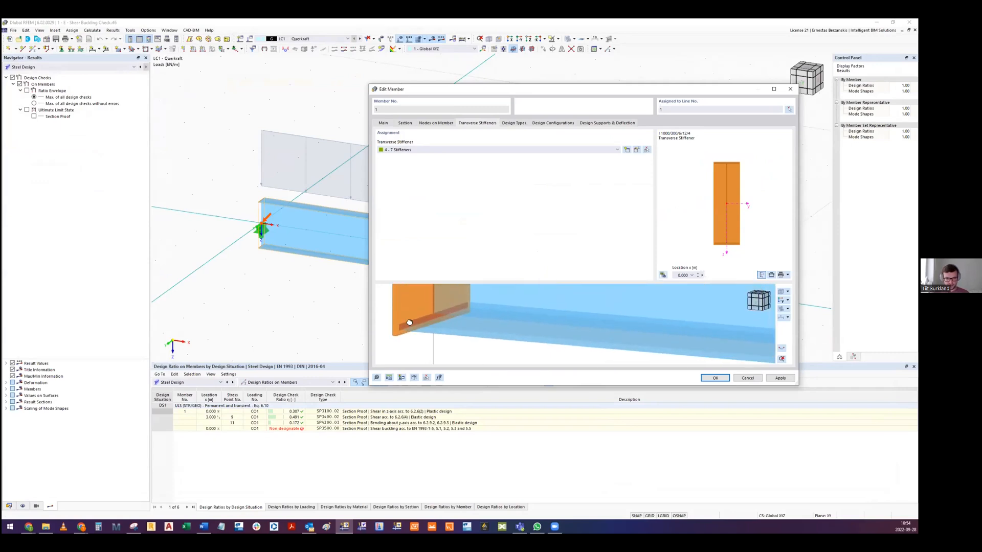
scroll(407, 319, down, 5)
middle_drag(425, 304, 458, 324)
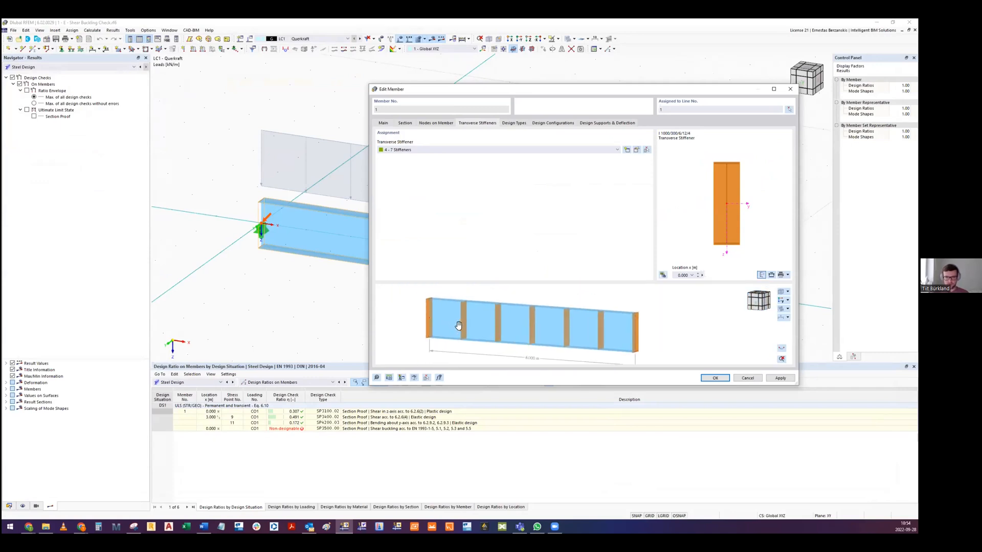
- Open the "4 - 7 Stiffeners" definition, review the flat stiffener's parameters and the available stiffener types, and close it without changes
click(628, 150)
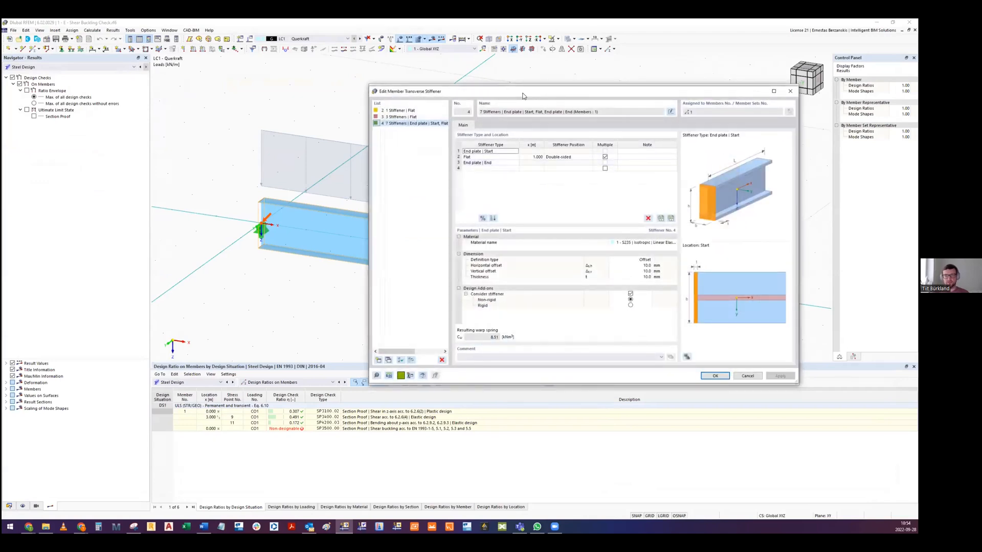
drag(523, 96, 341, 105)
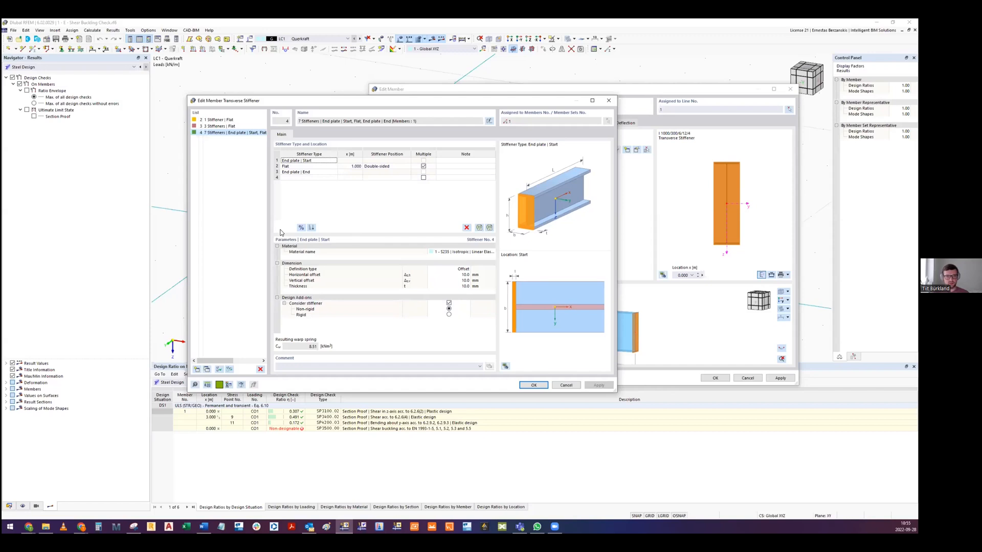
click(301, 227)
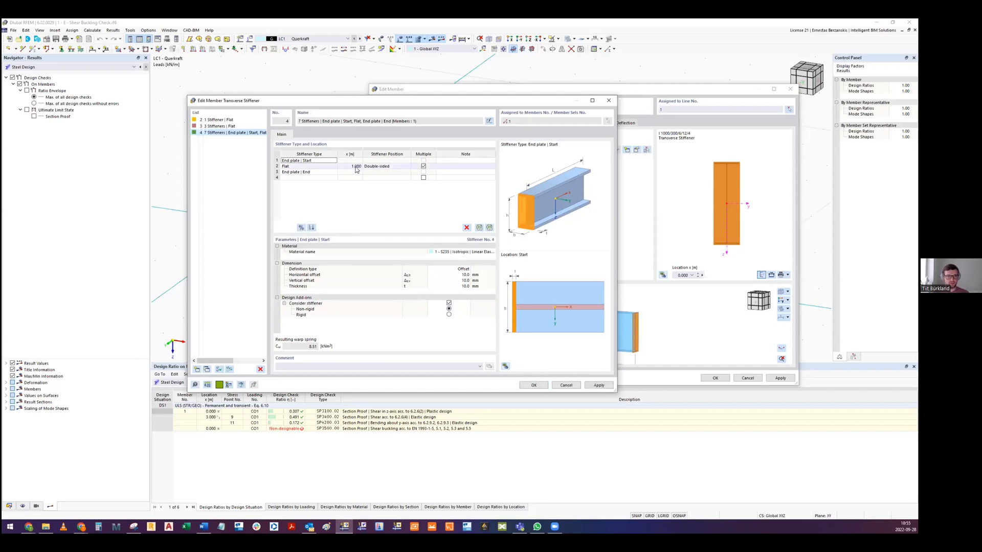
click(307, 167)
click(306, 168)
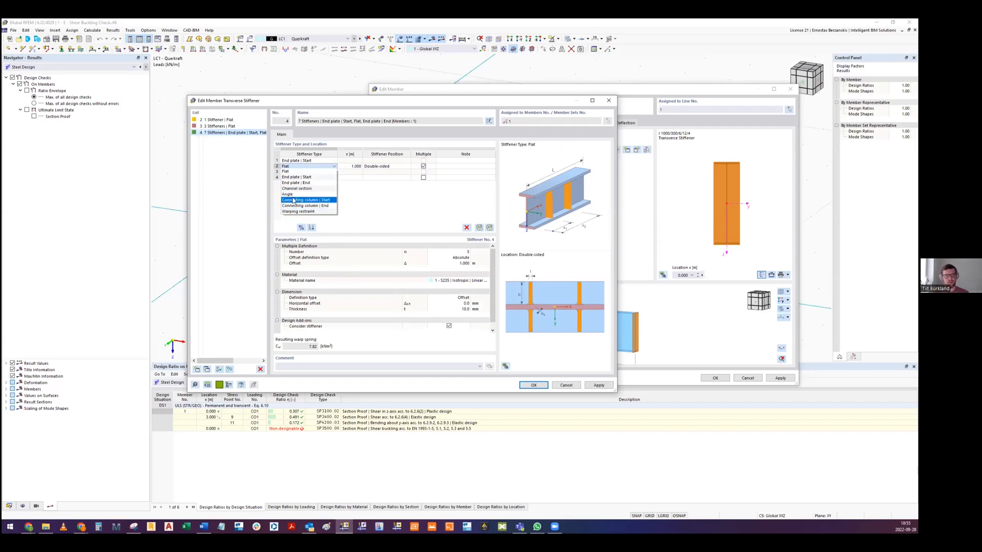
click(376, 210)
click(376, 210)
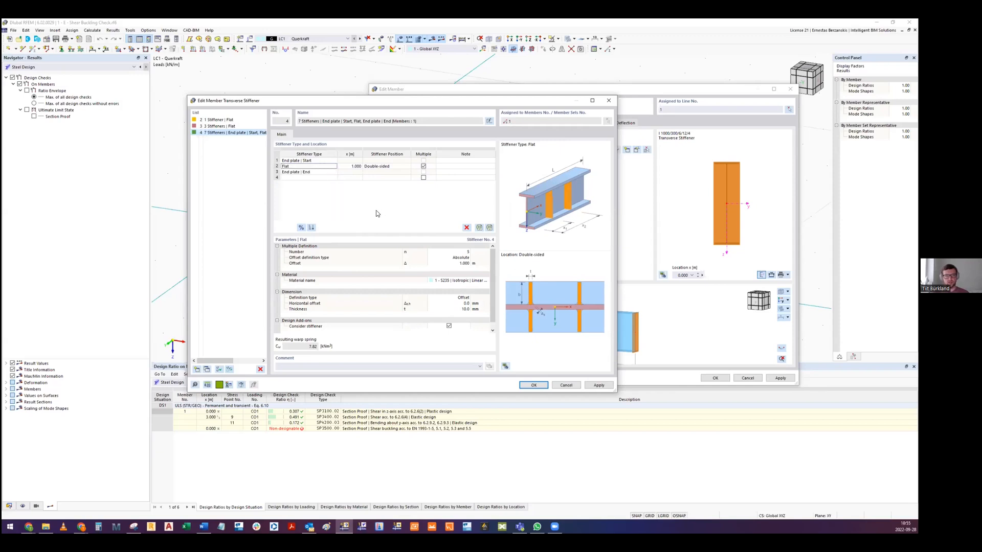
click(566, 385)
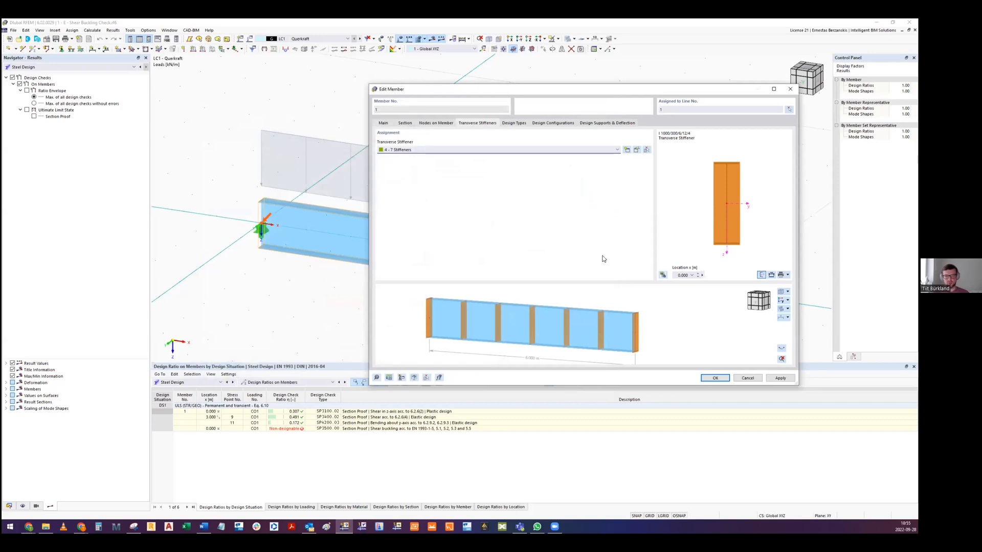
- Confirm the beam member edit with the assigned transverse stiffeners and clear the selection in the model
click(726, 378)
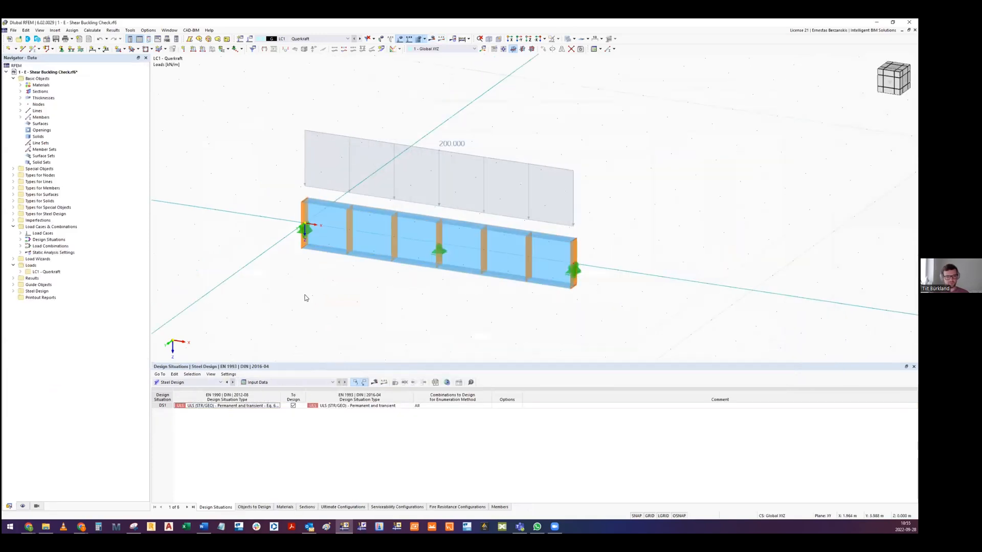
click(568, 39)
click(568, 38)
ctrl+middle_drag(461, 221, 433, 233)
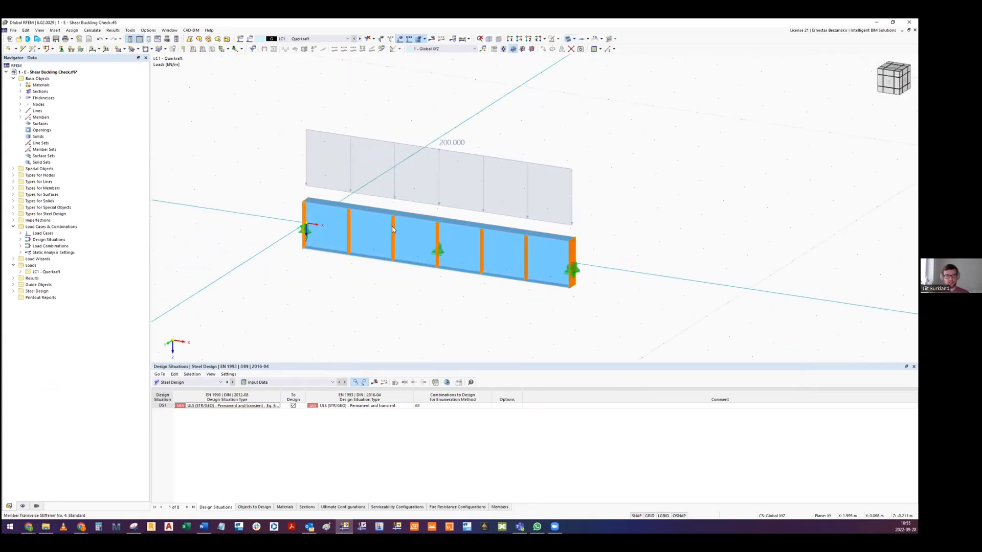
- Examine the arrangement of the transverse stiffeners, supports and line load on the beam model
middle_drag(241, 183, 244, 206)
middle_drag(453, 252, 338, 189)
scroll(416, 249, down, 5)
scroll(381, 251, up, 5)
ctrl+middle_drag(338, 190, 322, 202)
scroll(294, 146, down, 4)
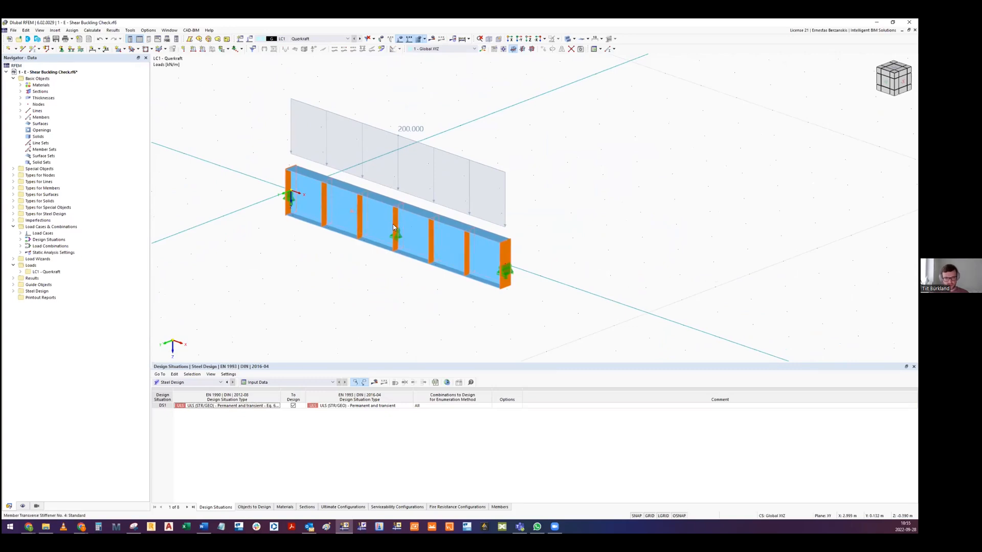
scroll(392, 220, down, 2)
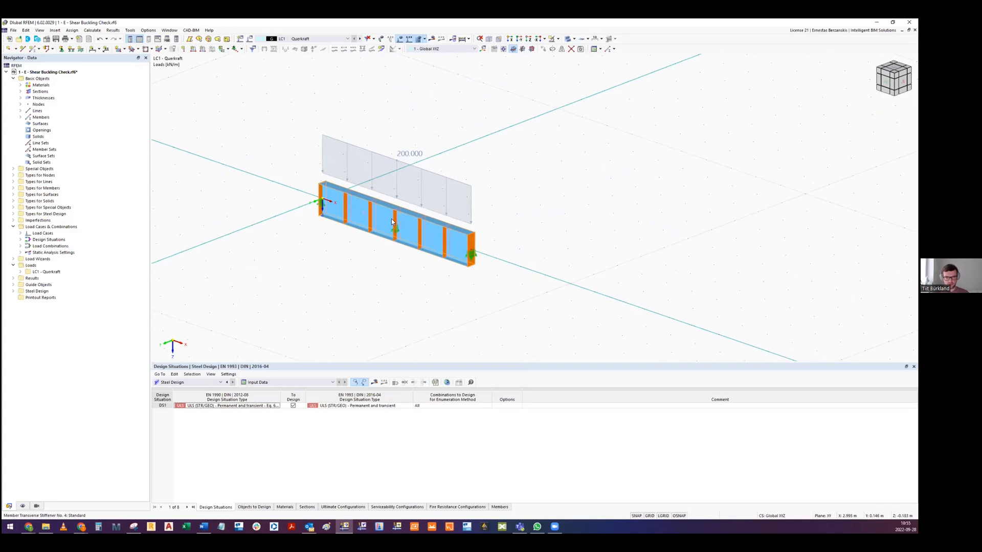
drag(394, 222, 543, 169)
key(Escape)
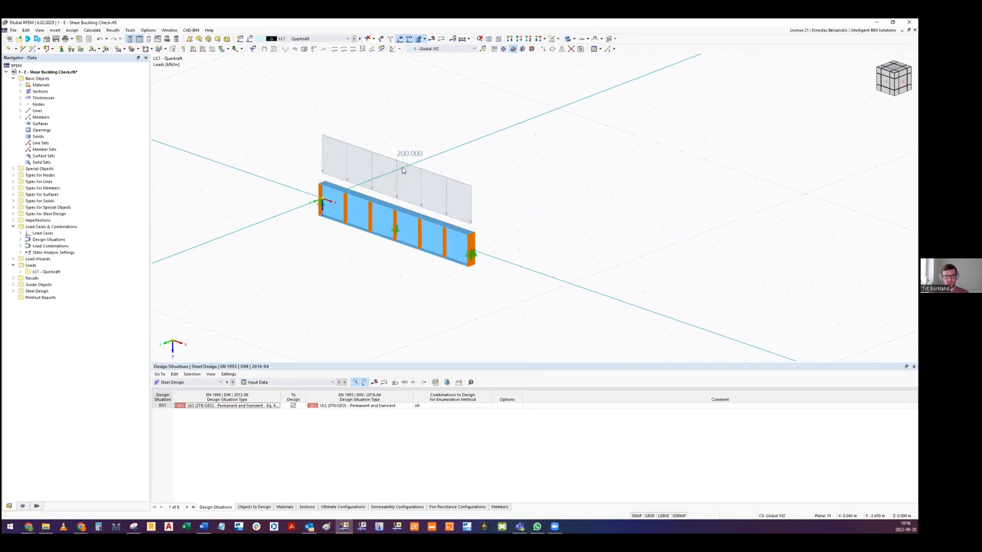
click(453, 153)
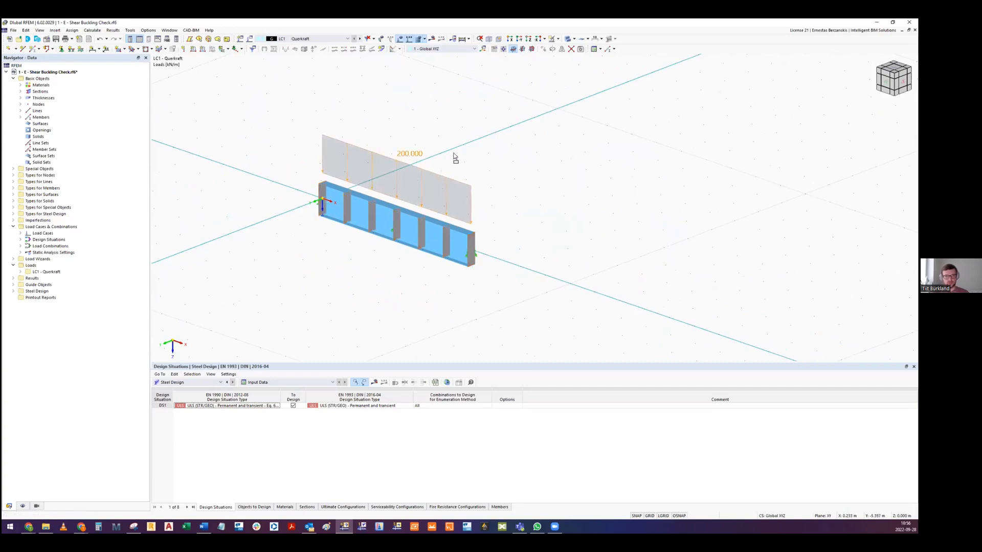
click(553, 144)
- Calculate the whole model and show the Steel Design ratios on members in the results table
scroll(379, 243, up, 2)
mouse_move(401, 216)
ctrl+middle_down()
mouse_move(416, 220)
mouse_move(411, 238)
mouse_move(395, 234)
mouse_move(397, 223)
mouse_move(373, 227)
mouse_move(390, 228)
ctrl+middle_up()
click(93, 30)
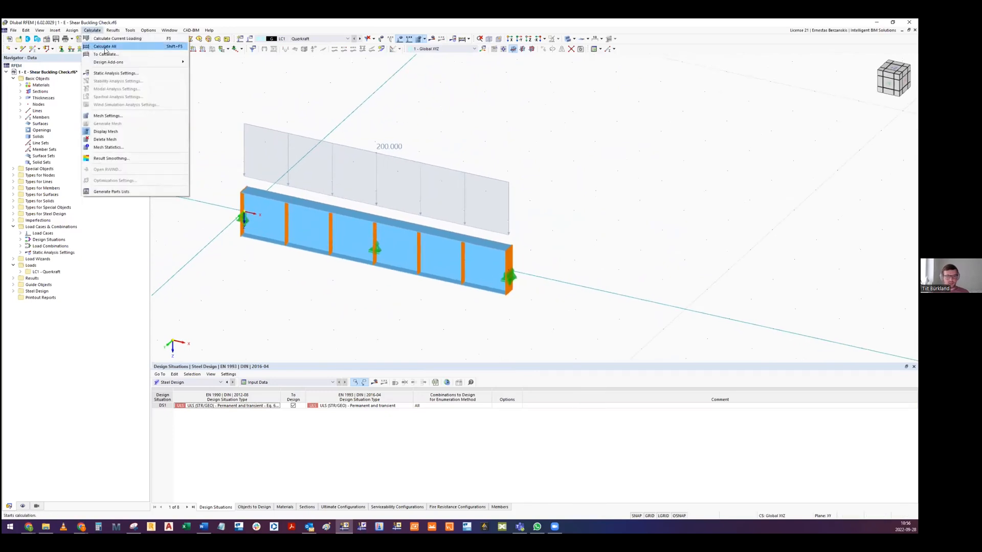
click(105, 47)
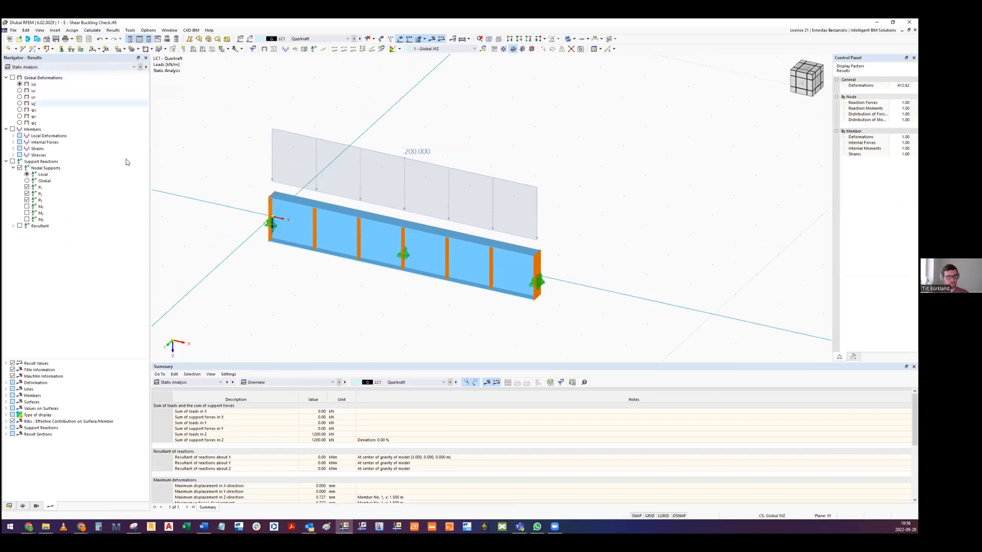
click(181, 382)
click(179, 429)
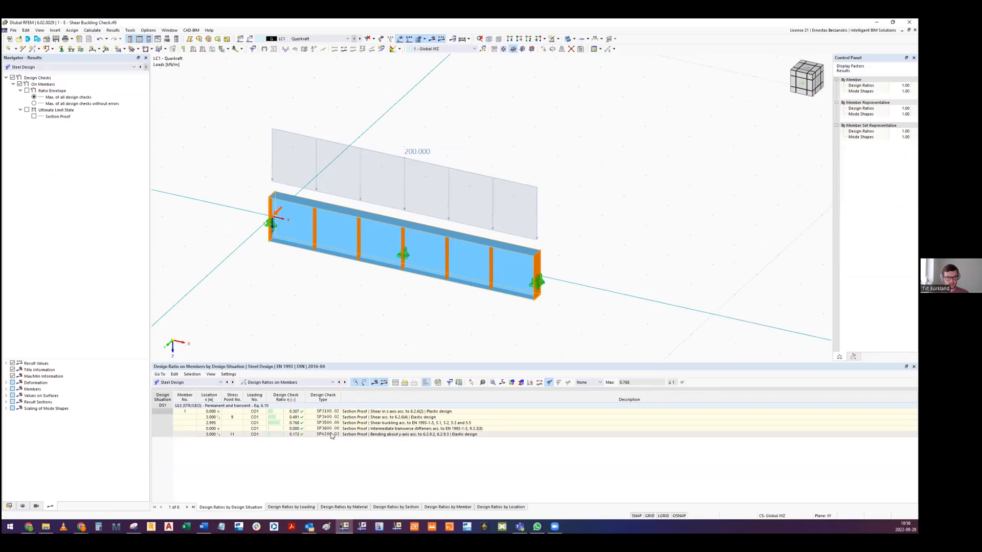
- Open the details of the EN 1993-1-5 shear buckling check, review the web slenderness and resistance calculation, and close them
click(293, 423)
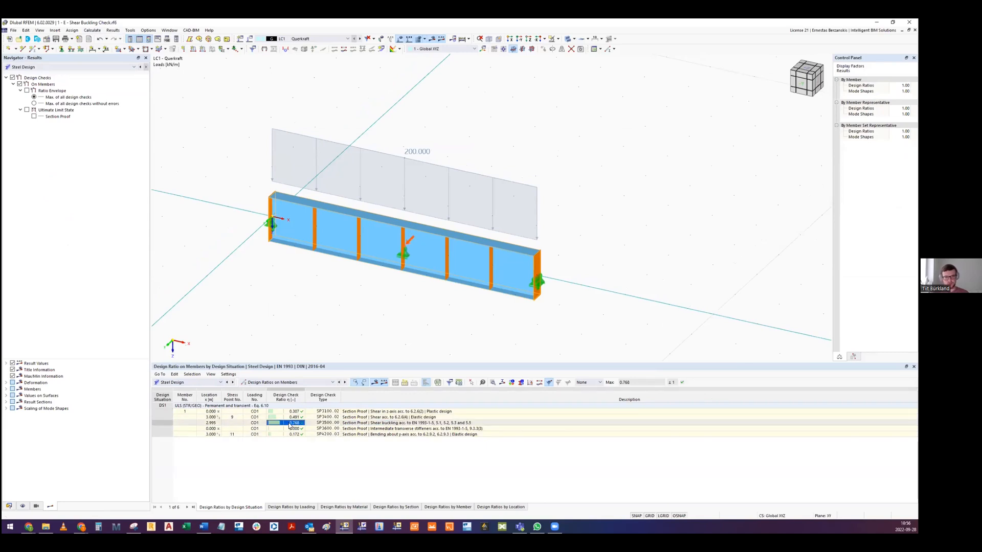
double_click(291, 424)
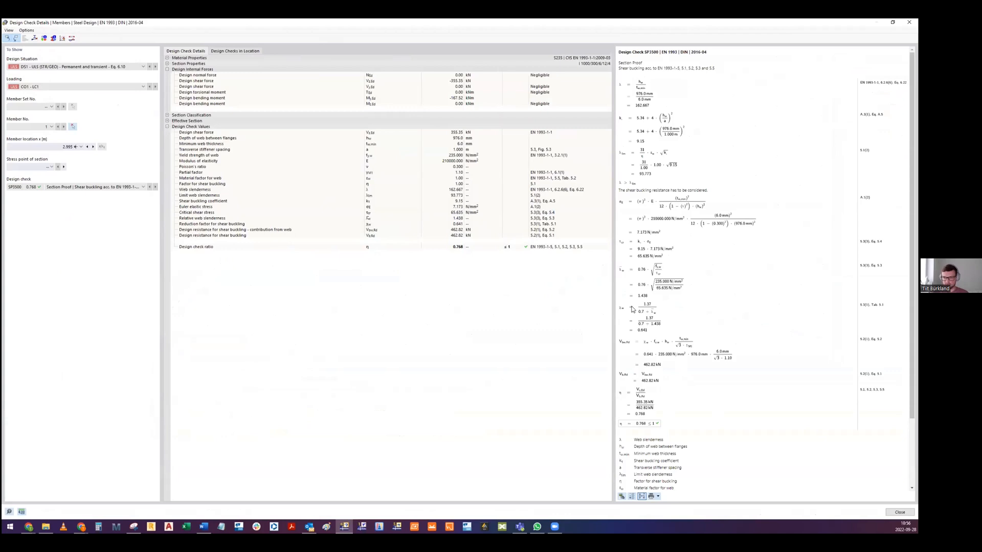
mouse_move(664, 188)
mouse_down()
mouse_move(725, 188)
mouse_move(657, 189)
mouse_up()
click(714, 188)
click(656, 189)
click(909, 22)
- Close the Shear Buckling Check model and answer the closing prompt
middle_drag(406, 252, 466, 228)
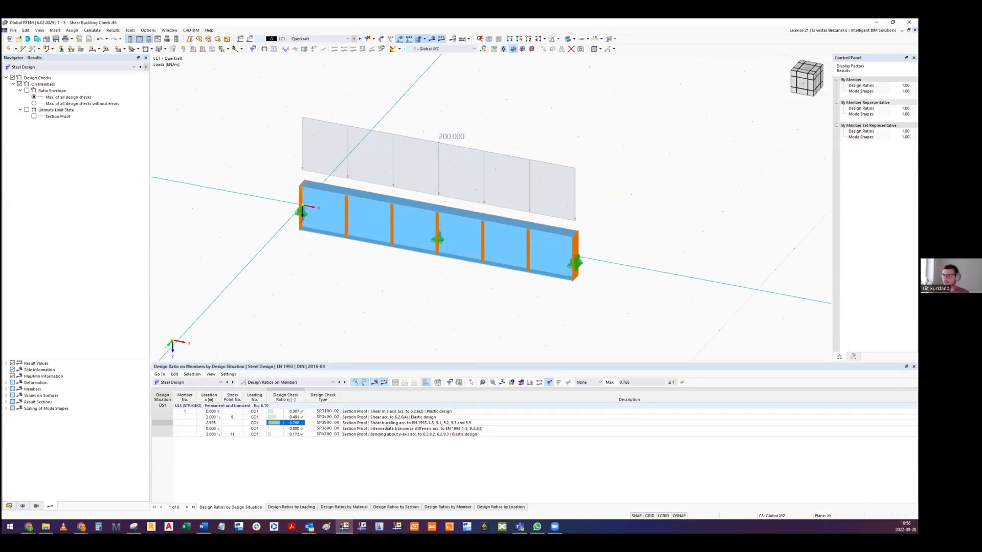
click(915, 30)
click(489, 304)
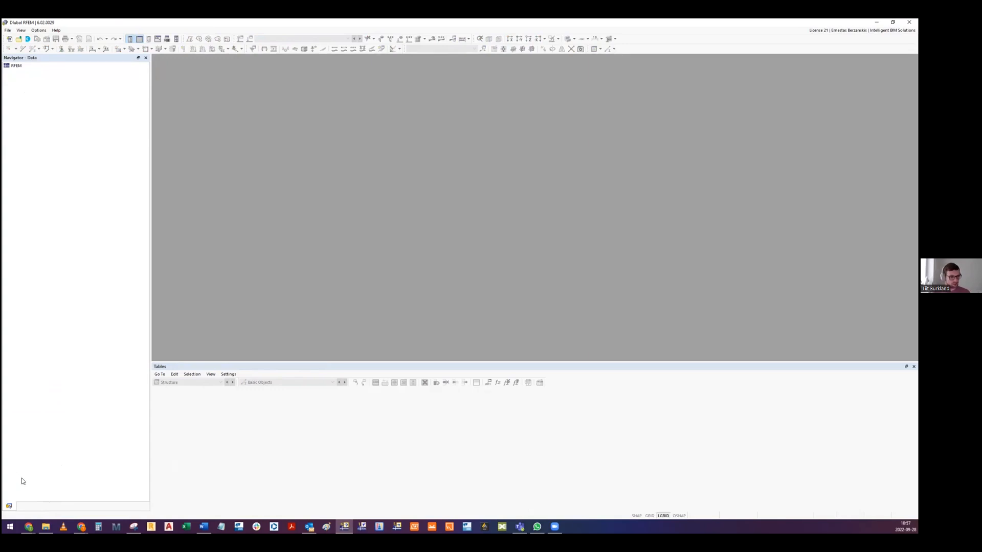
- Switch to the Steel Structures presentation in Google Slides and advance through the Structure Stability Add-on slides to slide 24
mouse_move(29, 525)
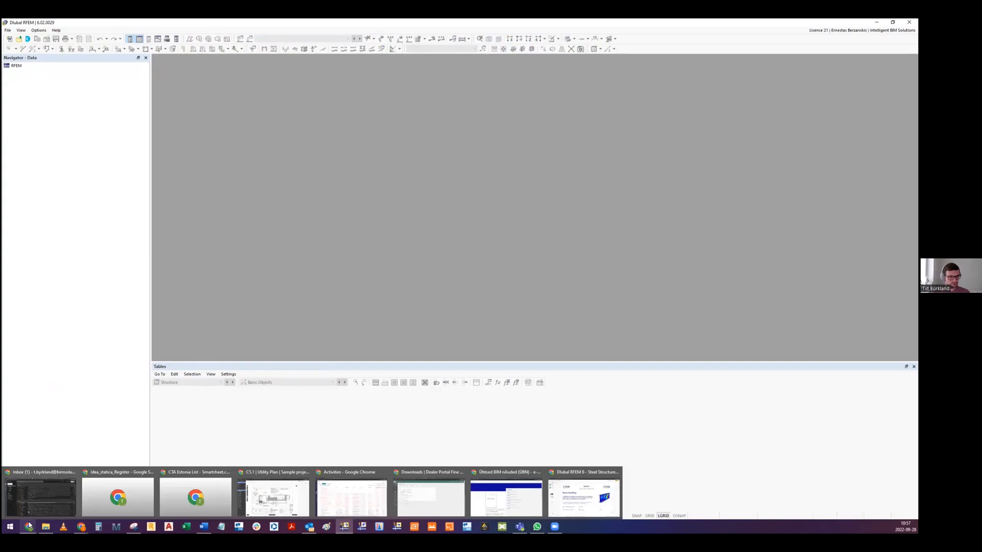
click(563, 500)
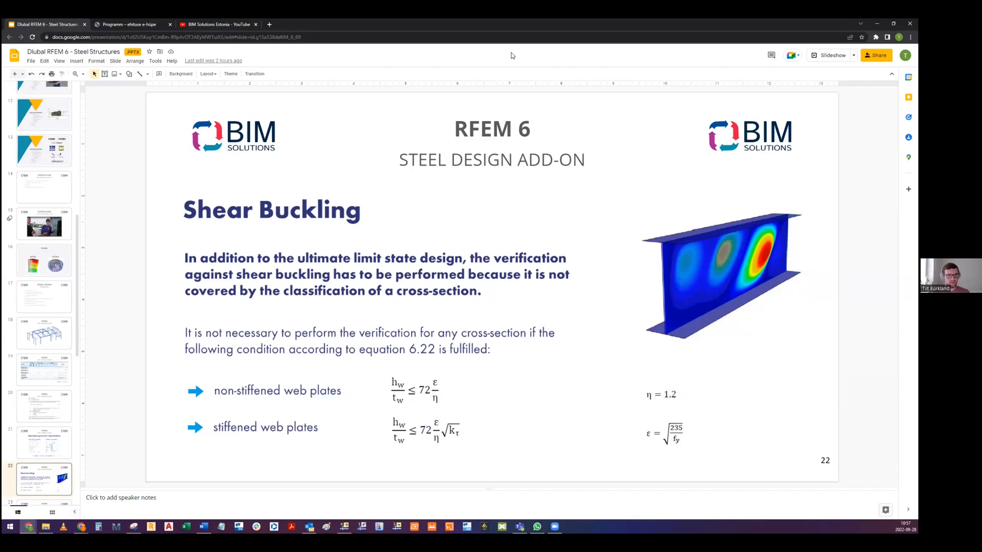
key(Down)
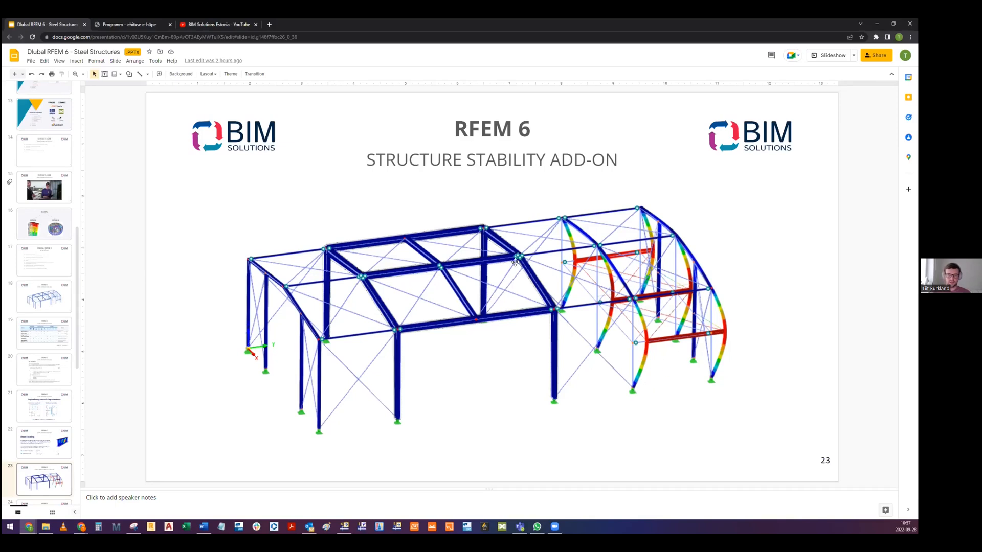
scroll(48, 284, down, 1)
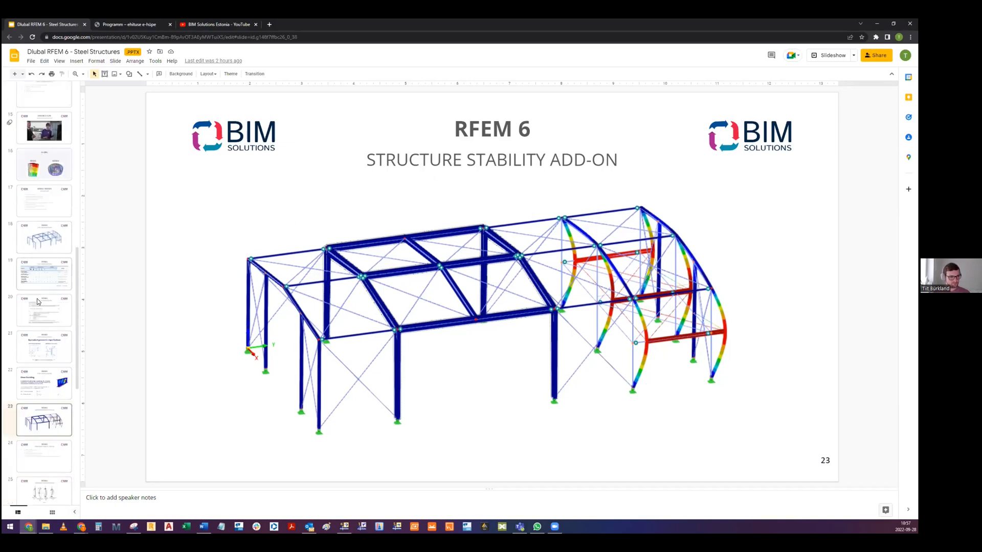
click(25, 454)
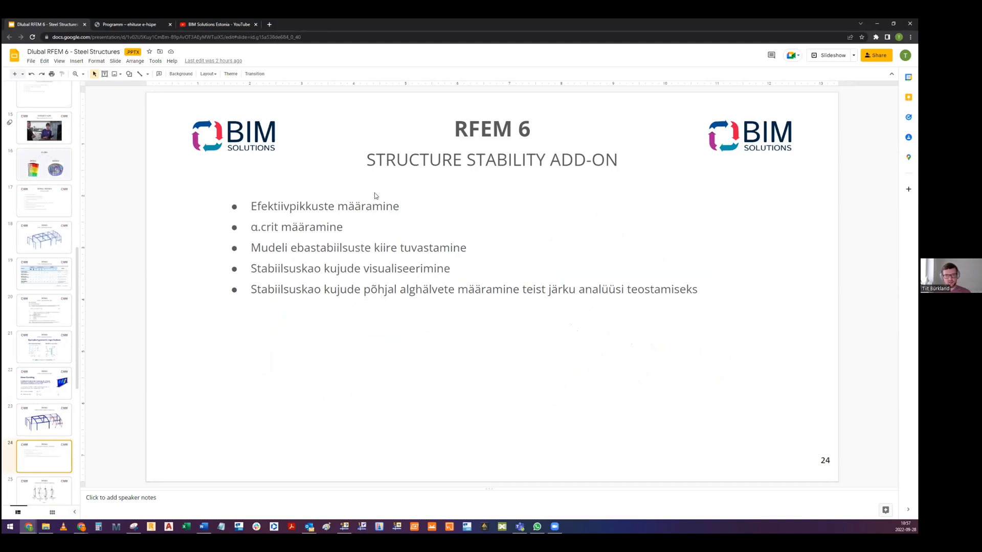
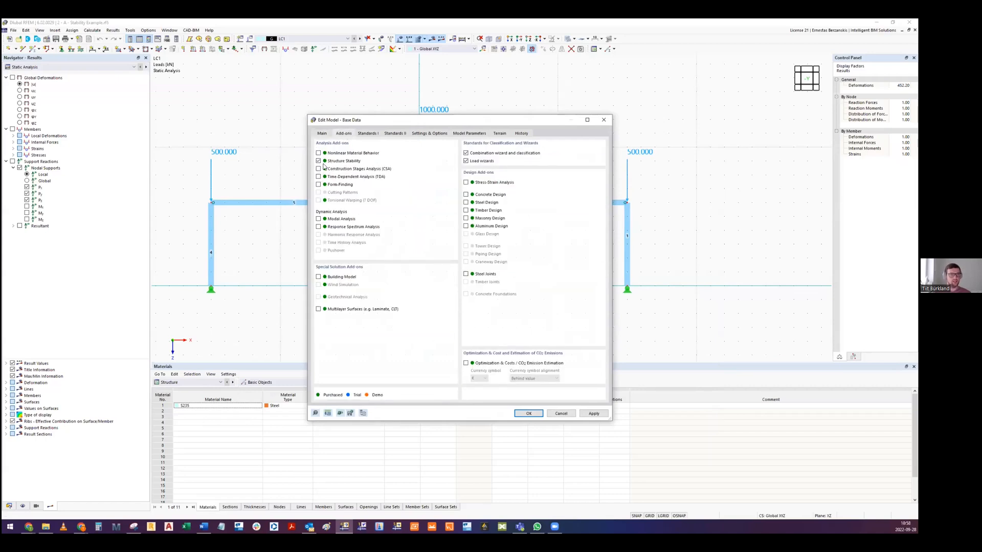
- Close the base data and activate the Structure Stability critical load calculation with ST1 for load case LC1
key(Escape)
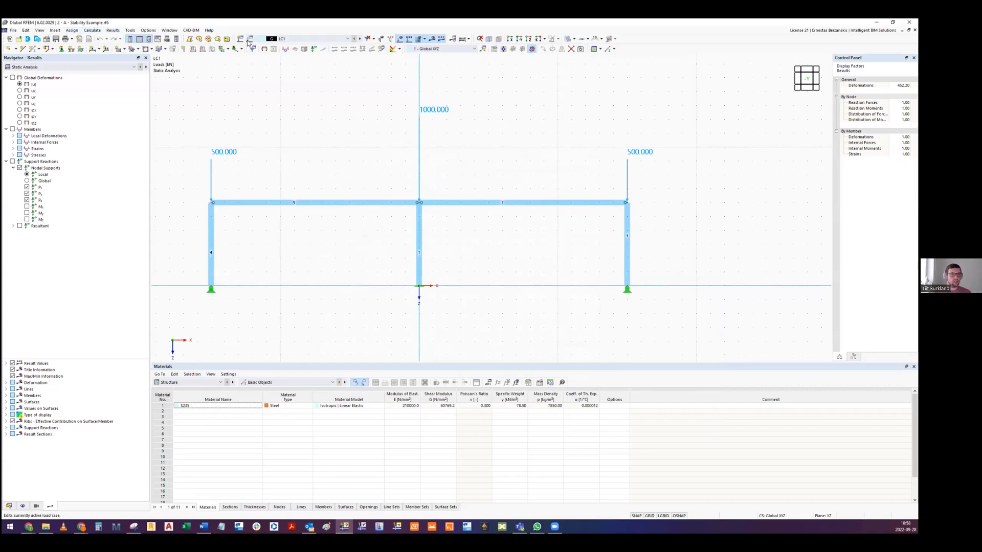
click(249, 39)
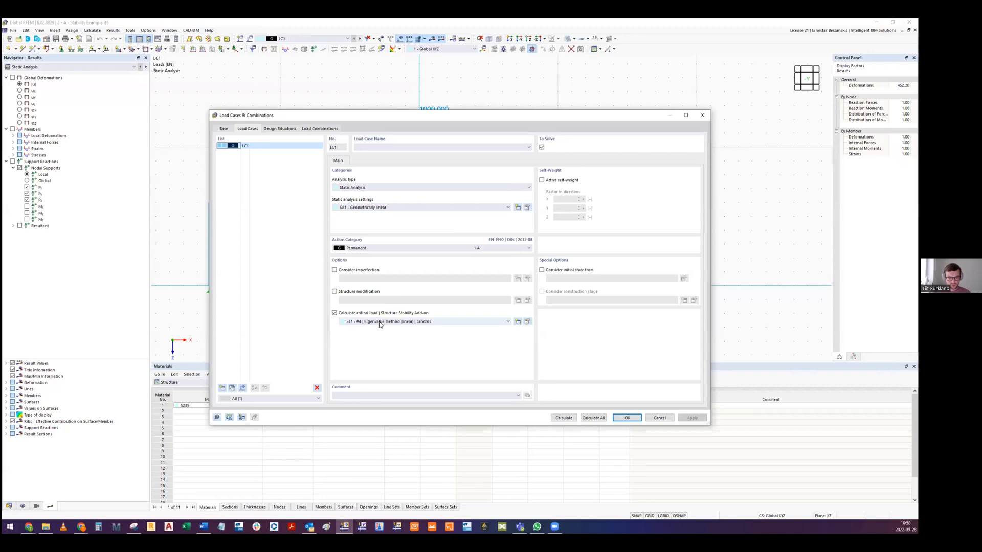
click(333, 314)
click(526, 322)
key(Escape)
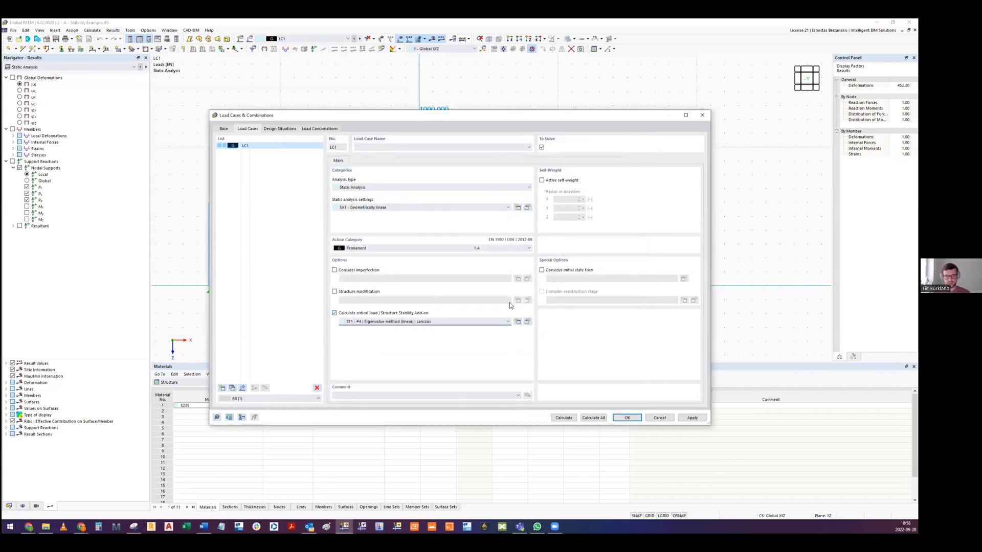
- Review the ST1 stability analysis settings and available eigenvalue methods, keep Lanczos, cancel the settings, and confirm the load cases
click(527, 322)
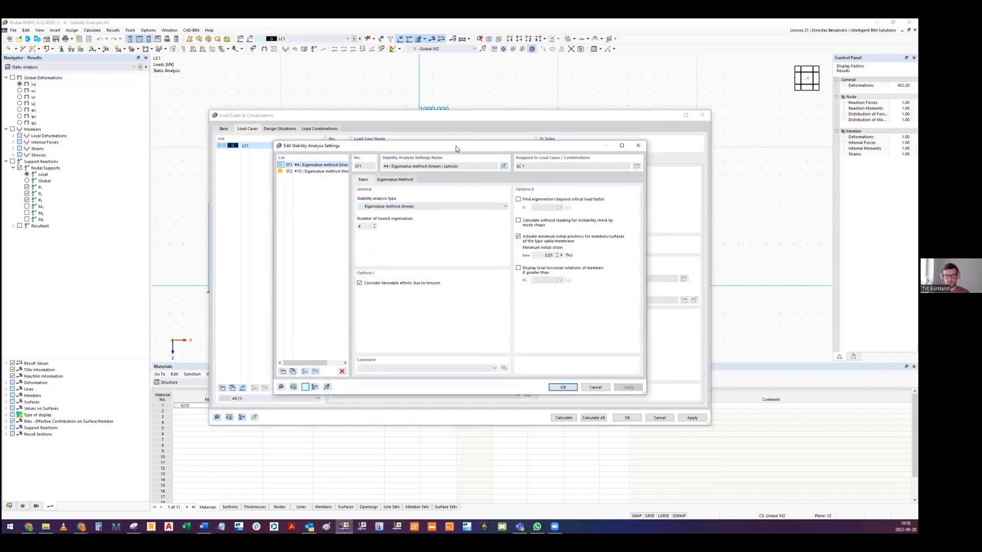
drag(456, 146, 433, 149)
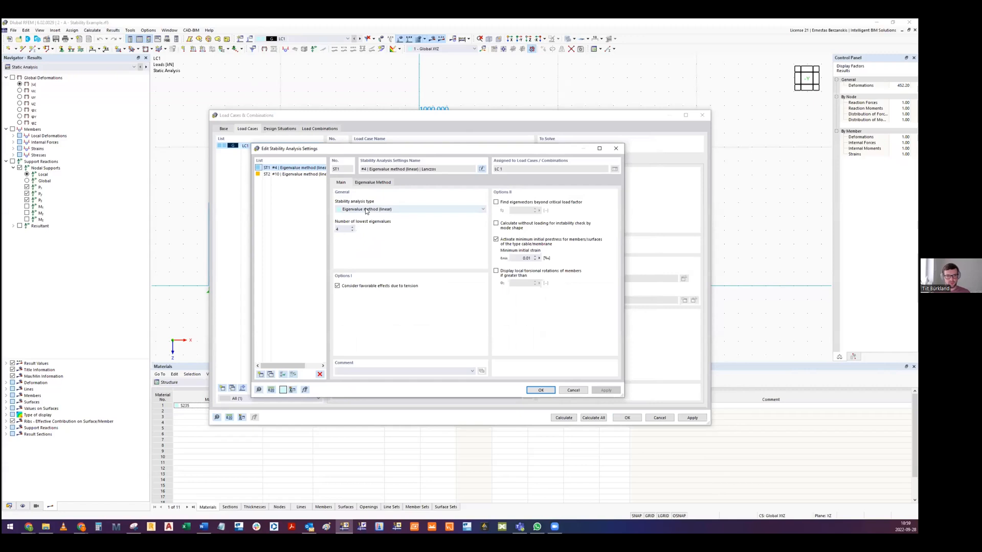
click(387, 183)
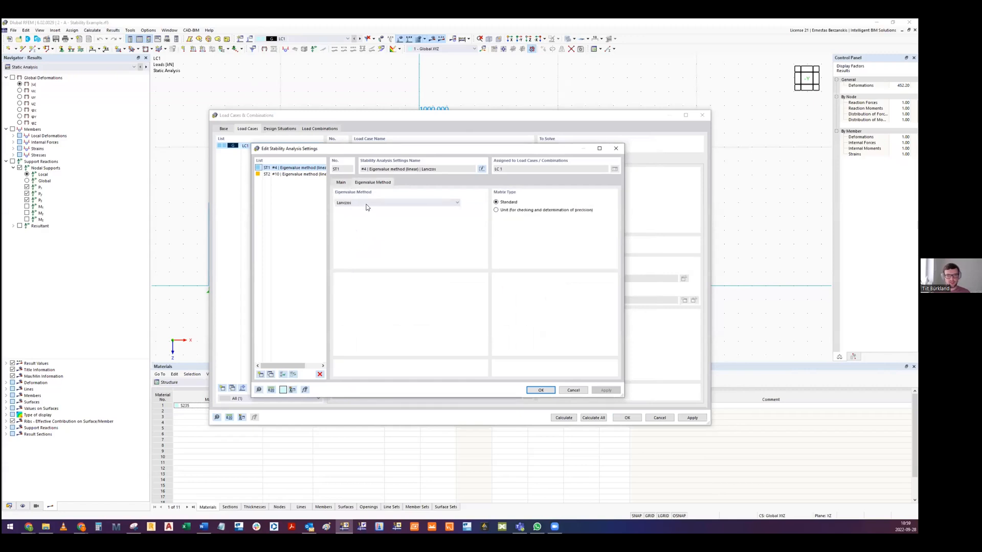
click(449, 203)
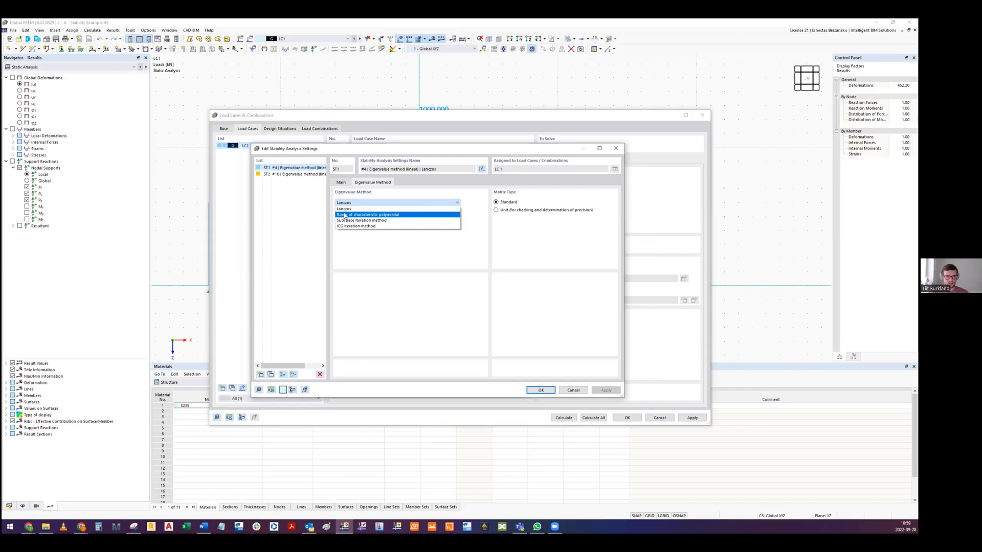
click(344, 209)
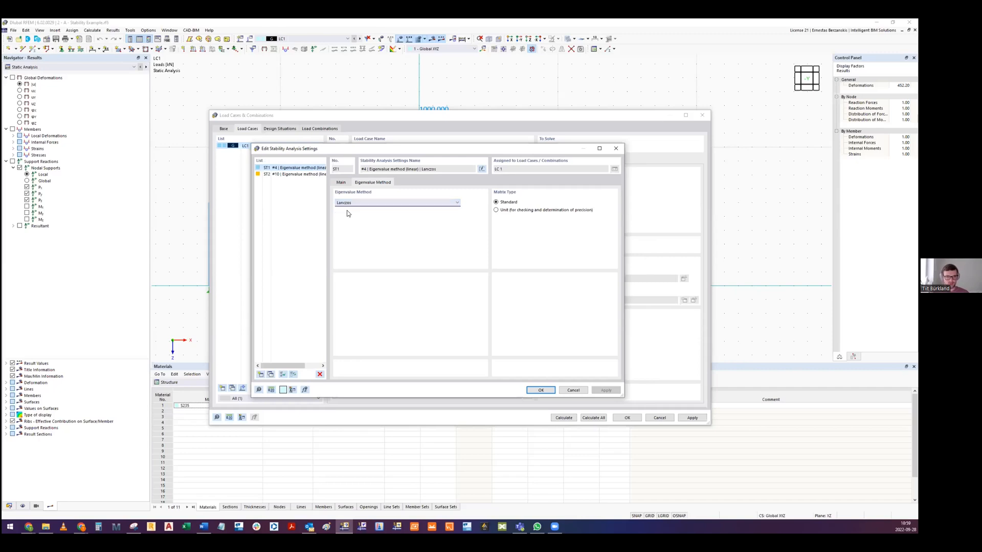
click(342, 183)
click(572, 391)
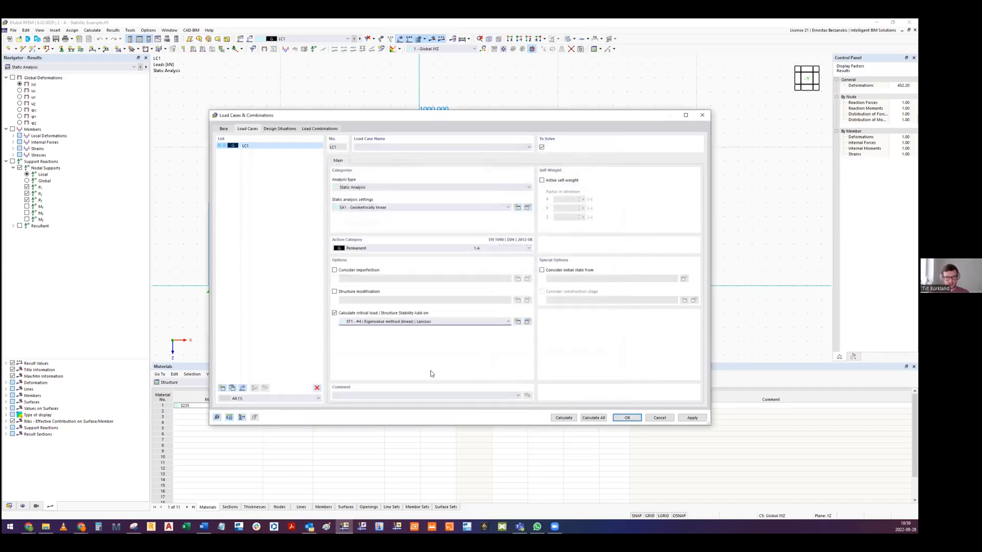
click(627, 418)
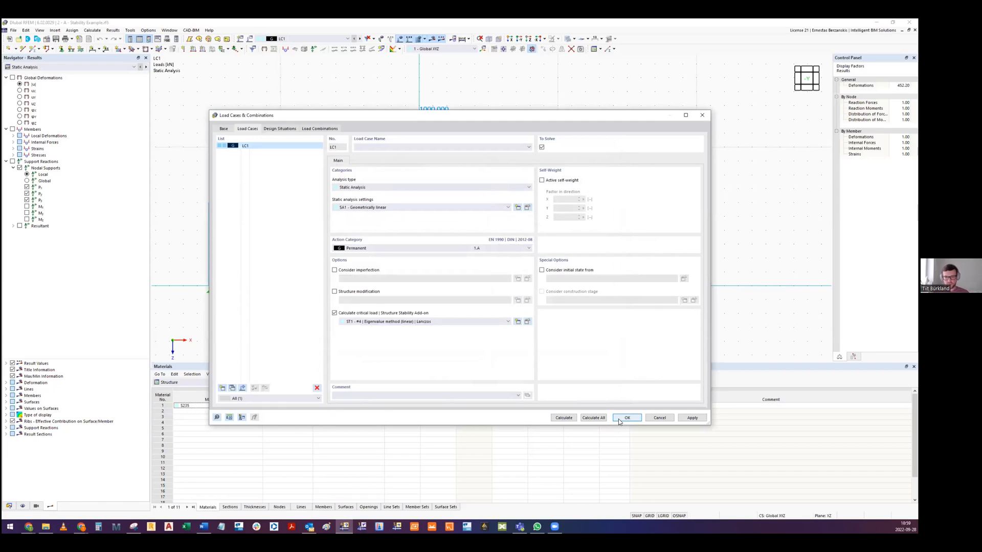
- Calculate all load cases and show the Stability Analysis results
click(93, 30)
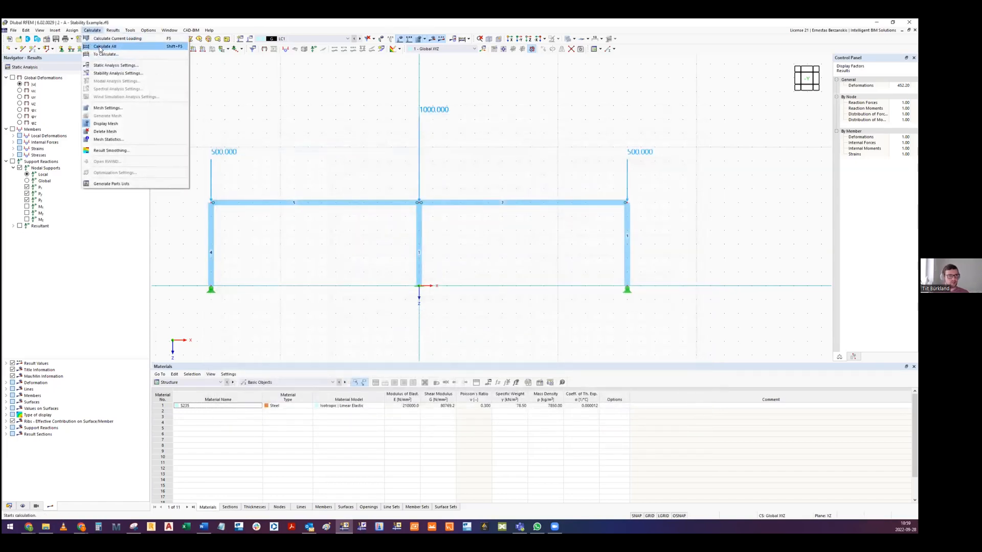
click(106, 46)
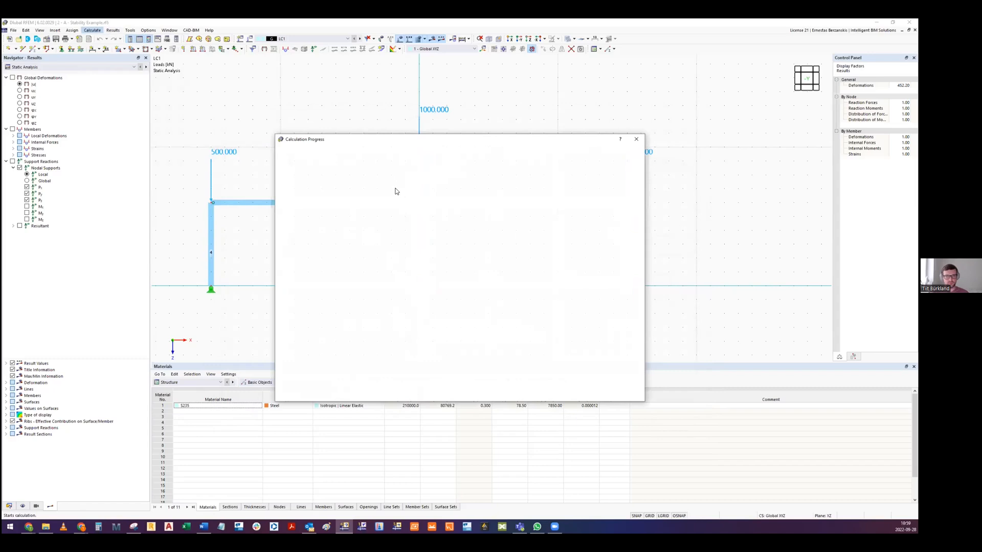
mouse_move(350, 214)
middle_down()
mouse_move(357, 202)
mouse_move(347, 218)
middle_up()
click(64, 68)
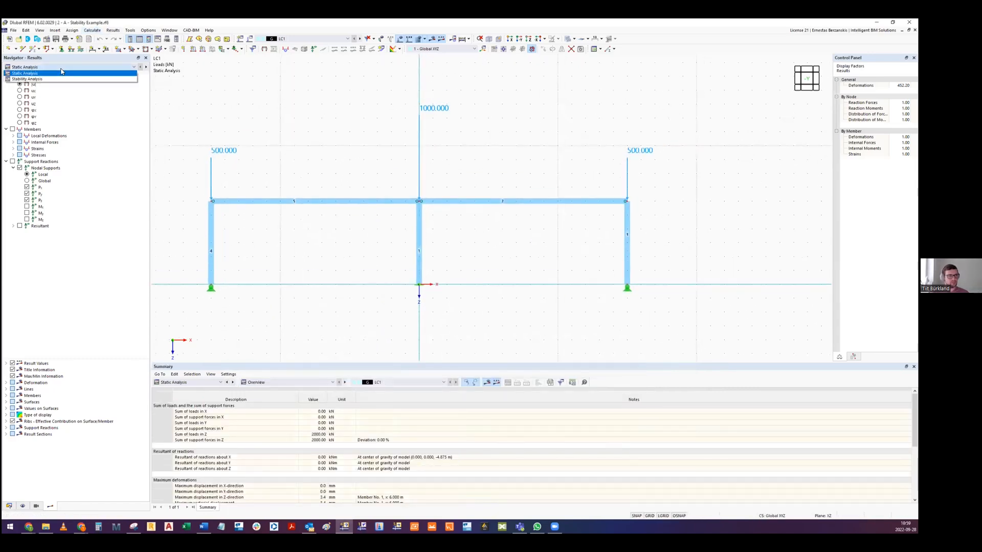
click(58, 80)
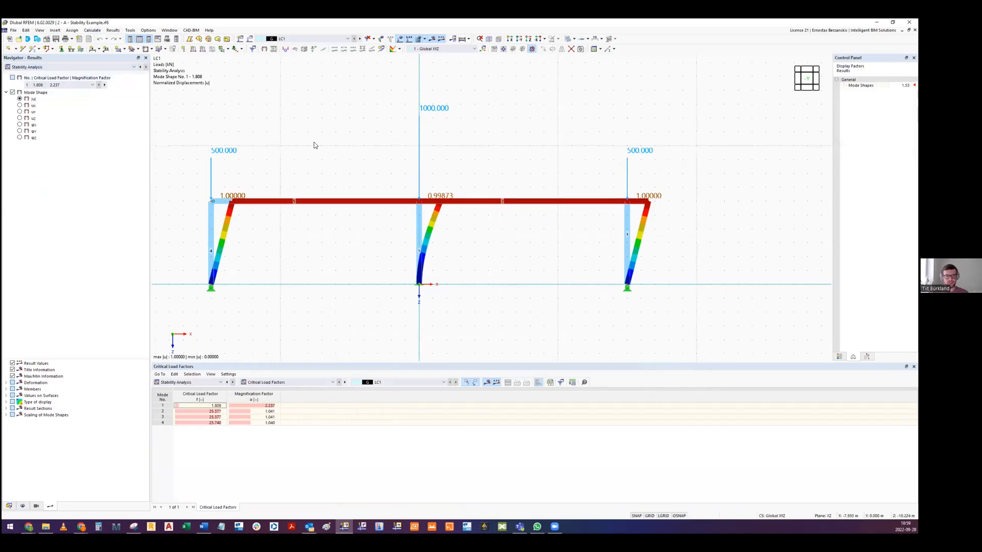
- Display mode shape 1 of the frame from the critical load factors
middle_drag(299, 149, 320, 152)
click(57, 86)
click(57, 91)
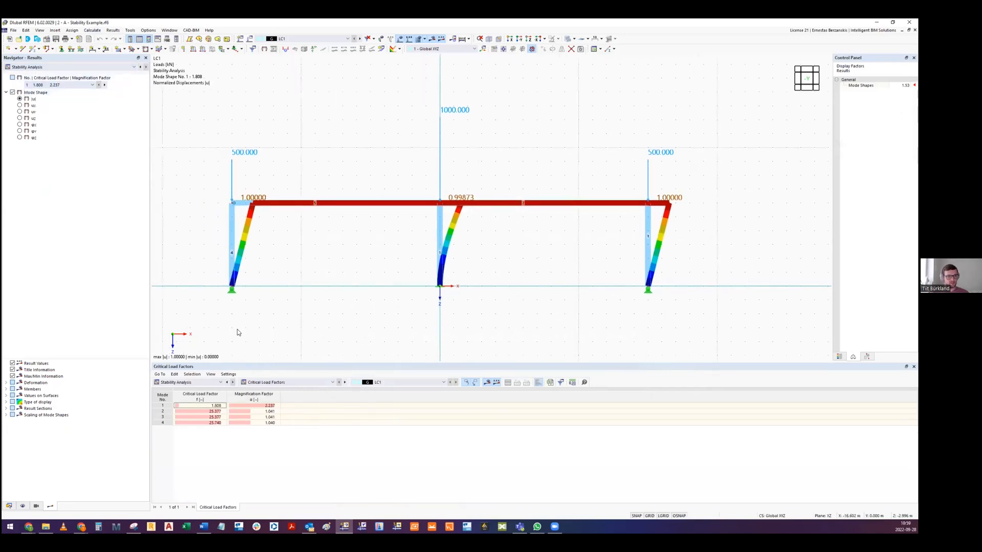
click(201, 405)
middle_drag(333, 260, 335, 258)
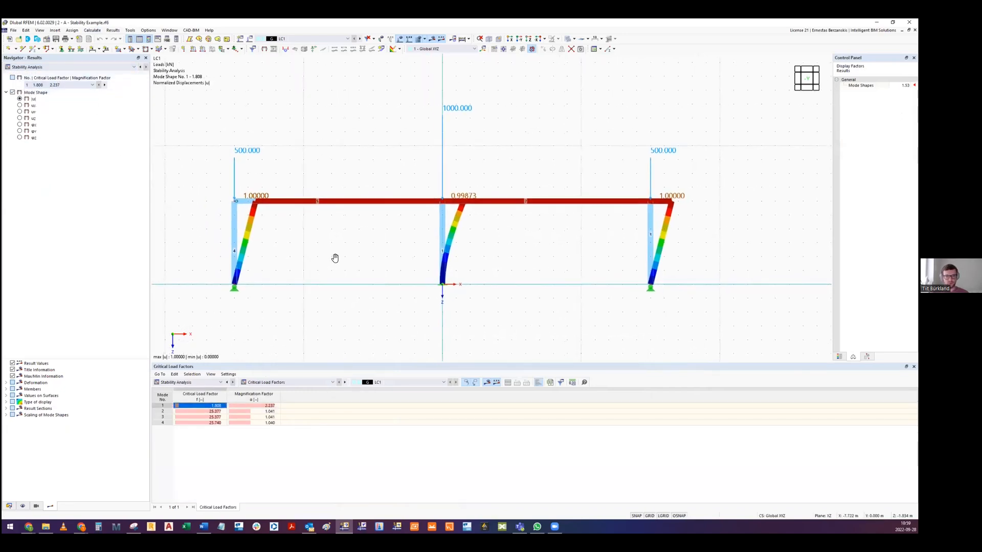
- Compare mode shapes 1 and 2, and examine the buckled outer column in mode shape 2
click(209, 411)
click(210, 407)
click(212, 412)
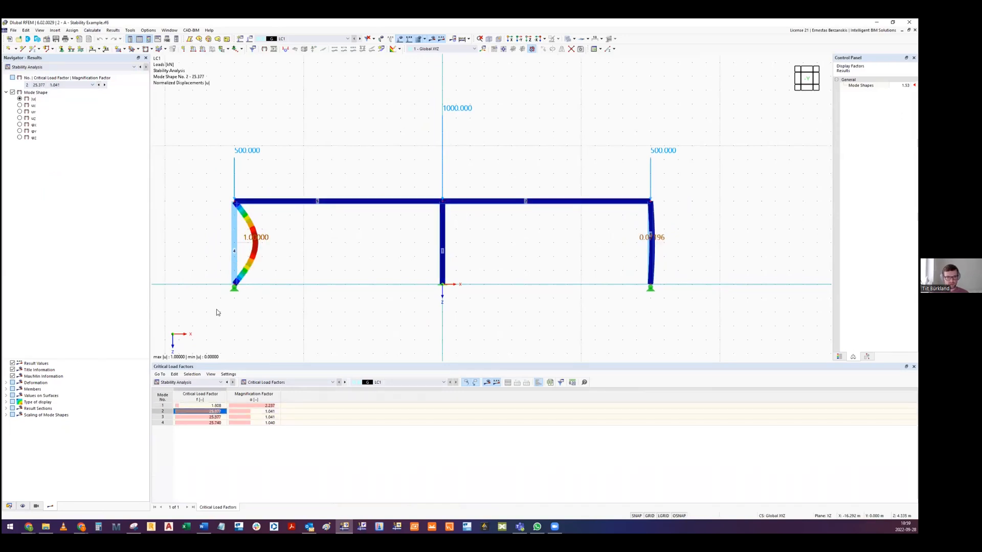
scroll(236, 211, up, 2)
scroll(255, 265, down, 2)
middle_drag(389, 272, 382, 268)
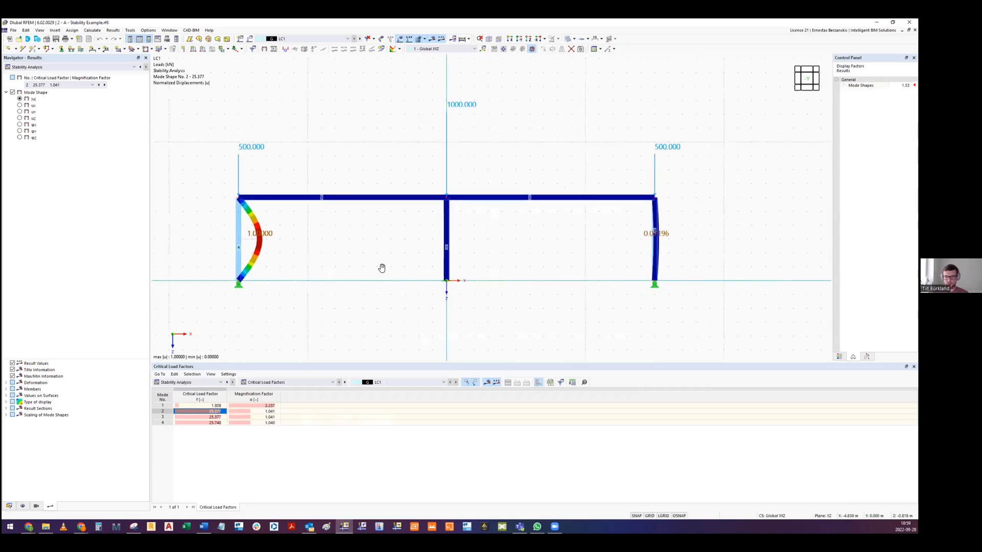
- Display mode shapes 3 and 4, and examine the buckling of the middle column in mode shape 4
click(205, 418)
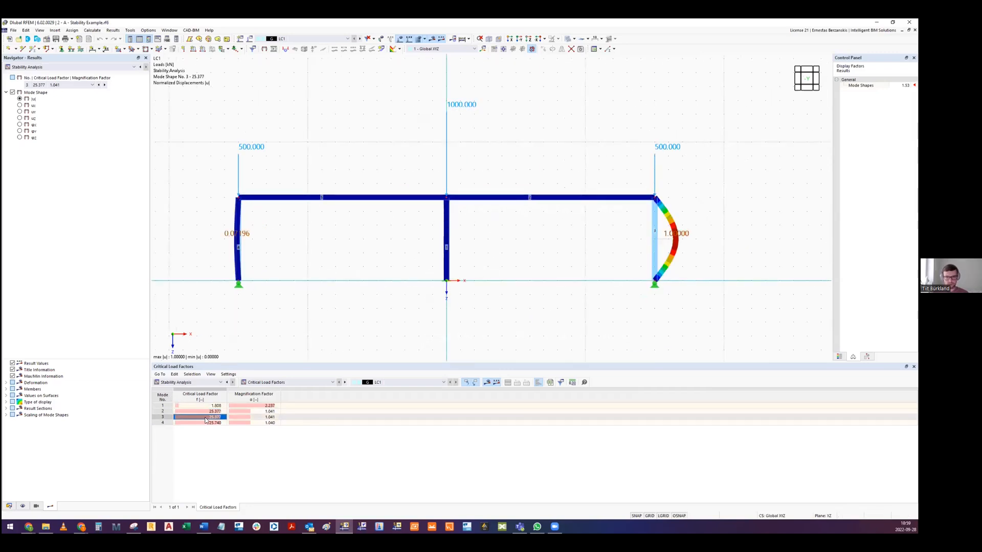
click(207, 423)
scroll(465, 220, up, 2)
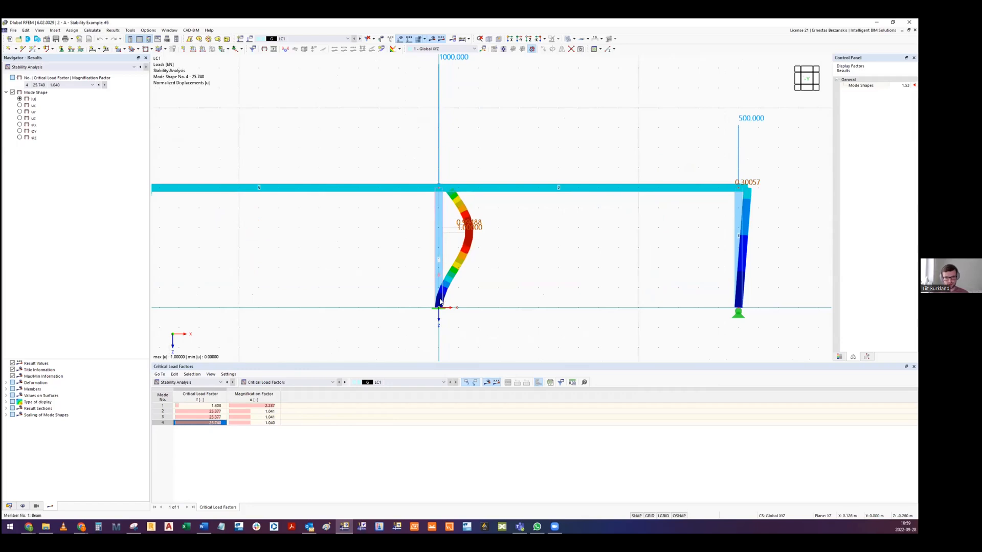
- Switch to the Steel Structures presentation in Google Slides and advance to slide 25 with the column buckling cases
click(29, 527)
click(580, 482)
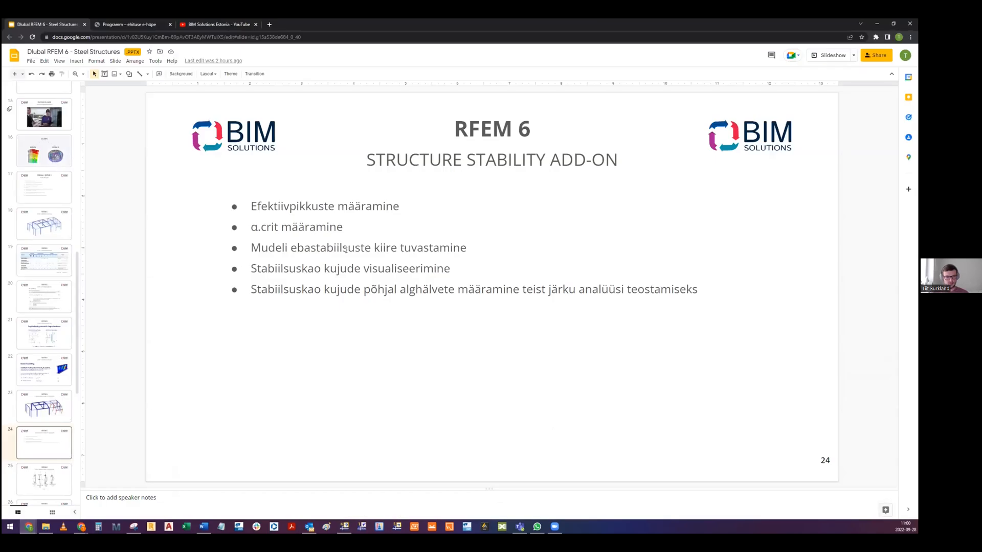
key(Down)
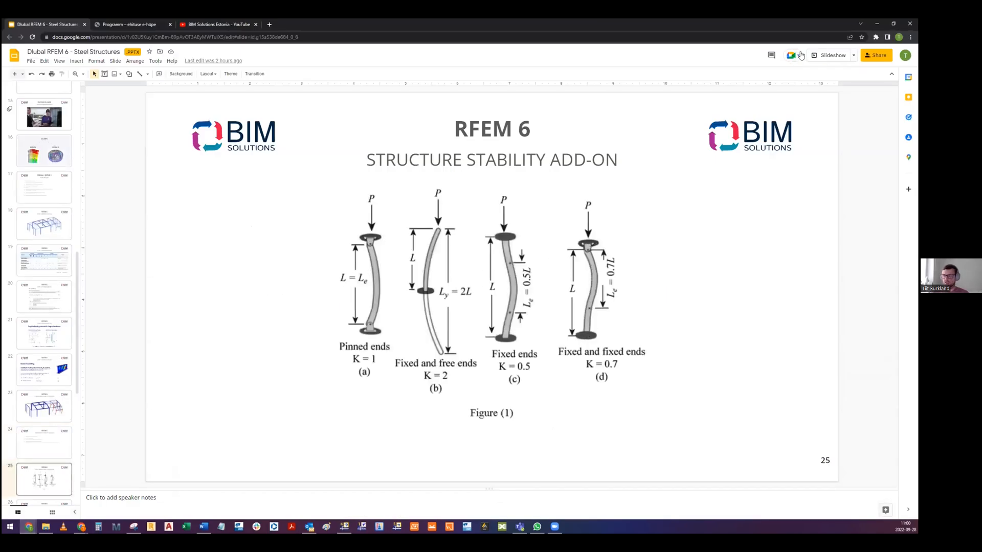
- Switch to RFEM, display mode shape 3, and compare it with the column buckling cases on slide 25 in Google Slides
click(877, 24)
click(191, 417)
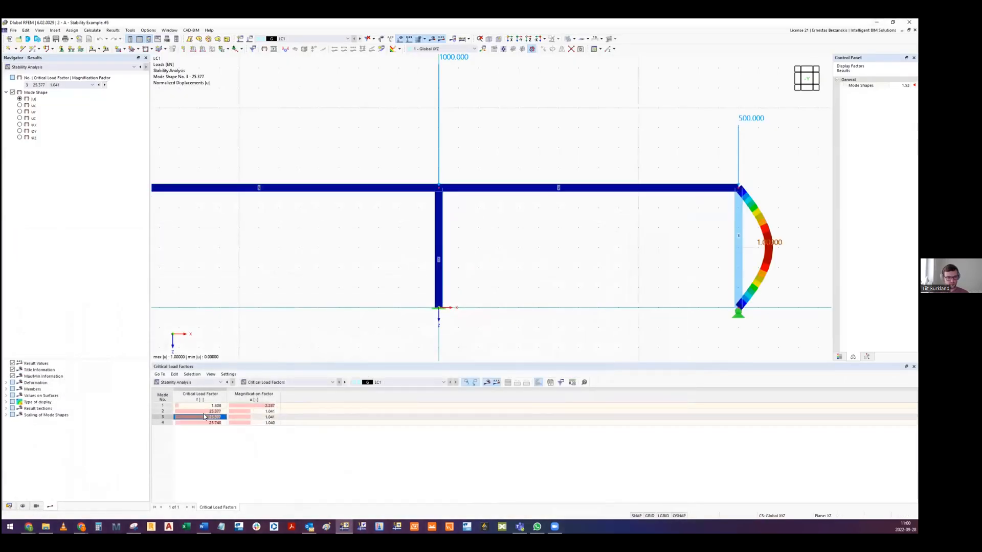
key(alt+Tab)
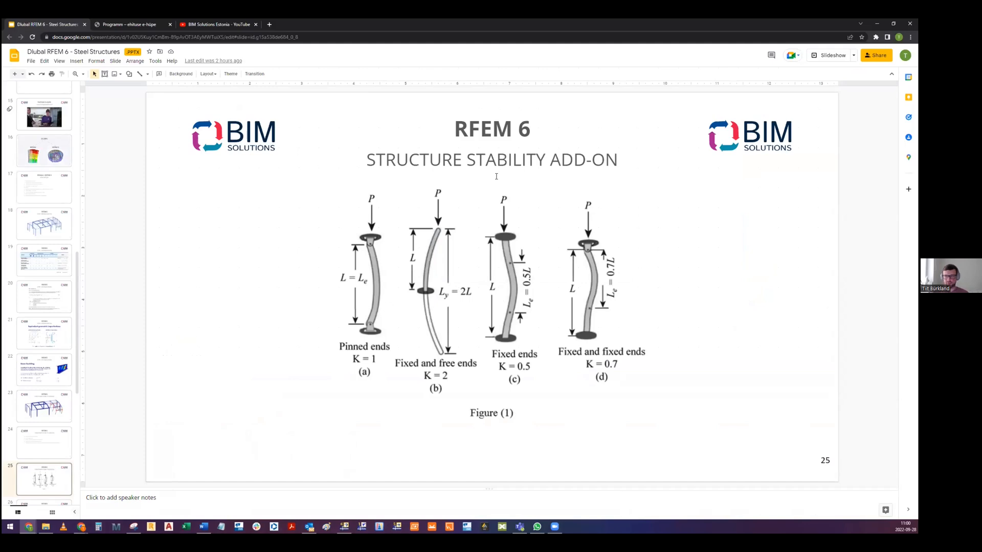
- Switch back to RFEM and display mode shape 1 with the whole frame in view
click(877, 24)
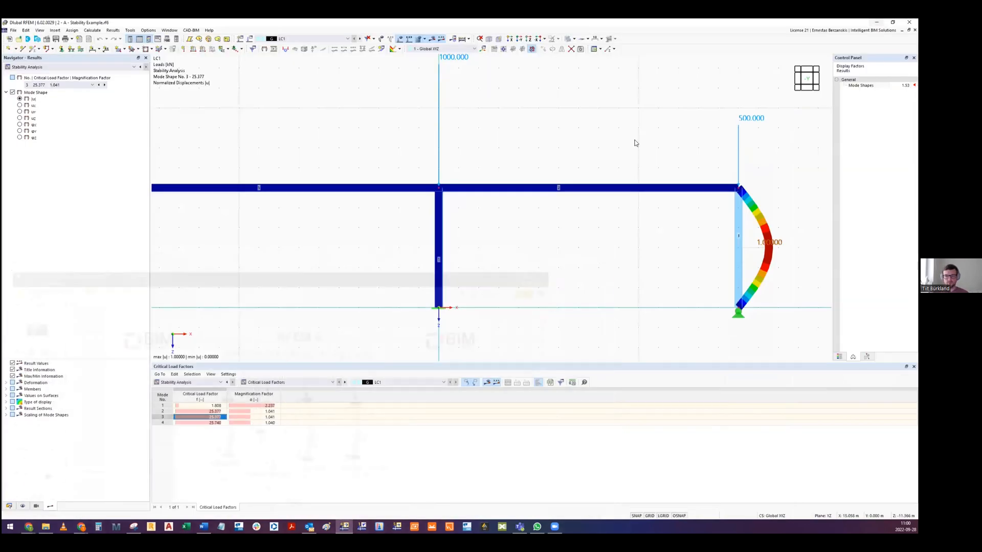
click(197, 405)
middle_drag(605, 211, 576, 235)
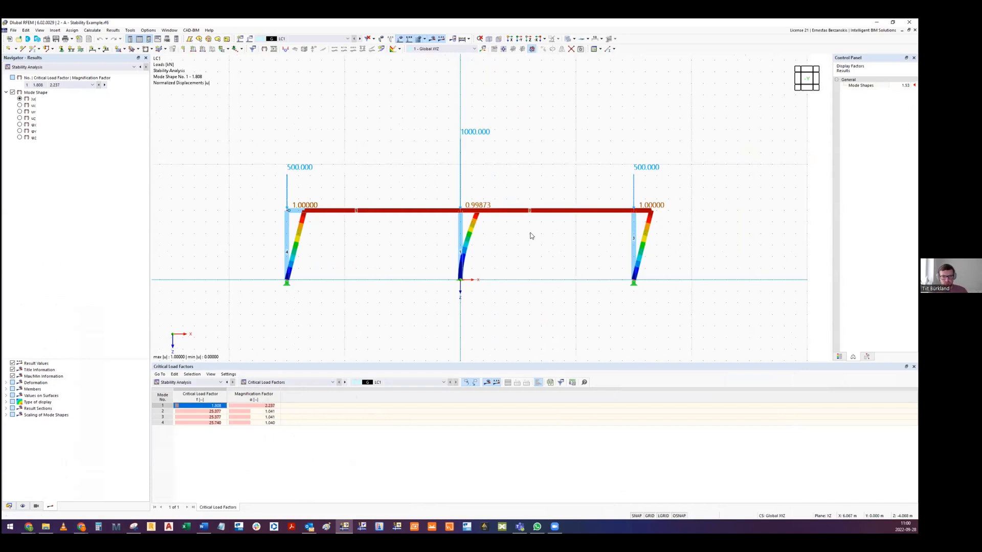
scroll(499, 232, up, 1)
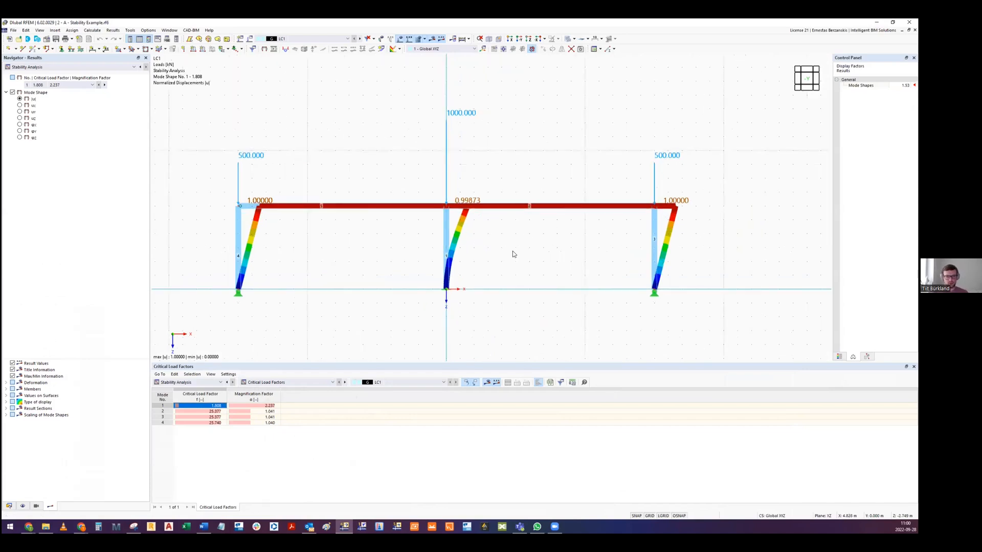
middle_drag(513, 254, 520, 250)
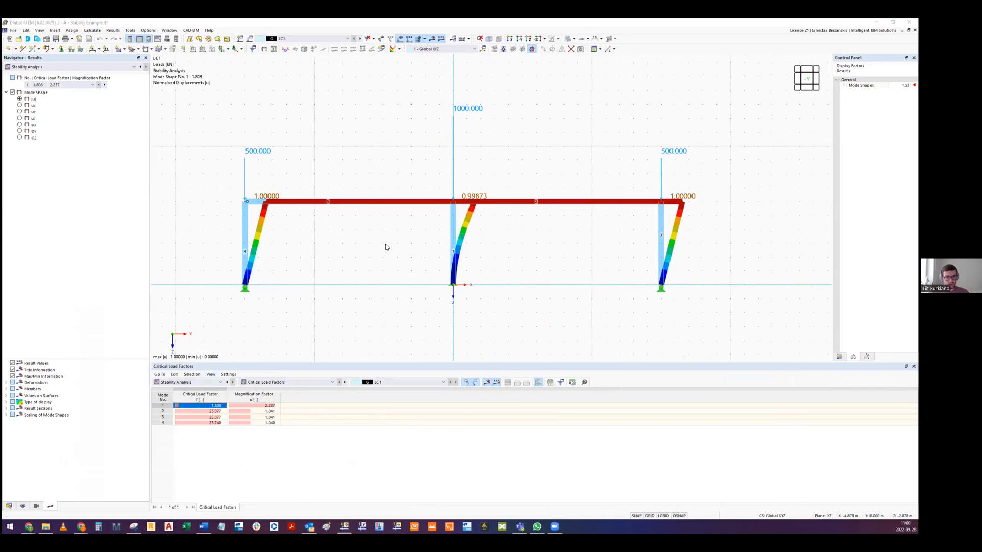
- Switch to Google Slides and examine the effective length factors of the column cases on slide 25
key(alt+Tab)
click(441, 272)
click(694, 275)
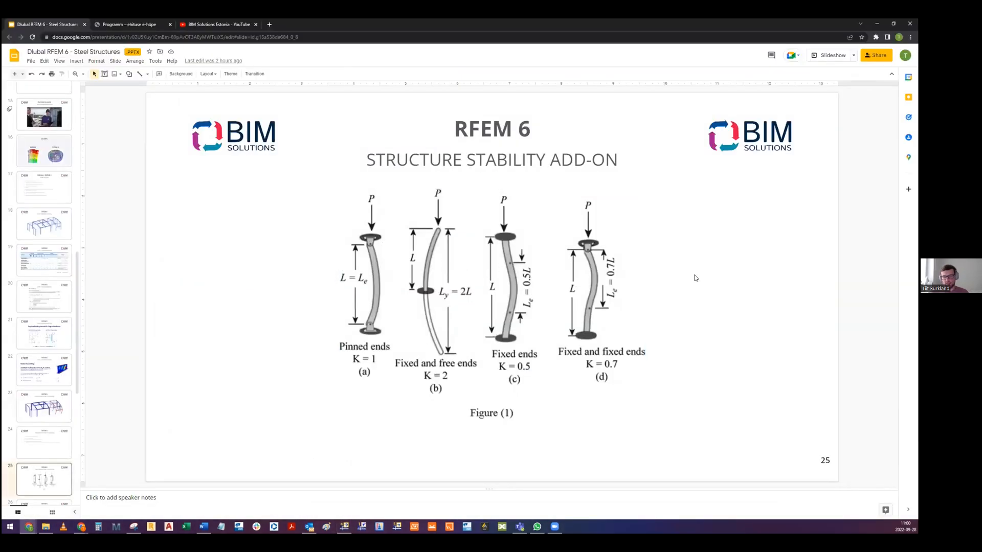
- Switch back to RFEM, inspect the middle column's base support in 3D in mode shape 1, and restore the front view
key(alt+Tab)
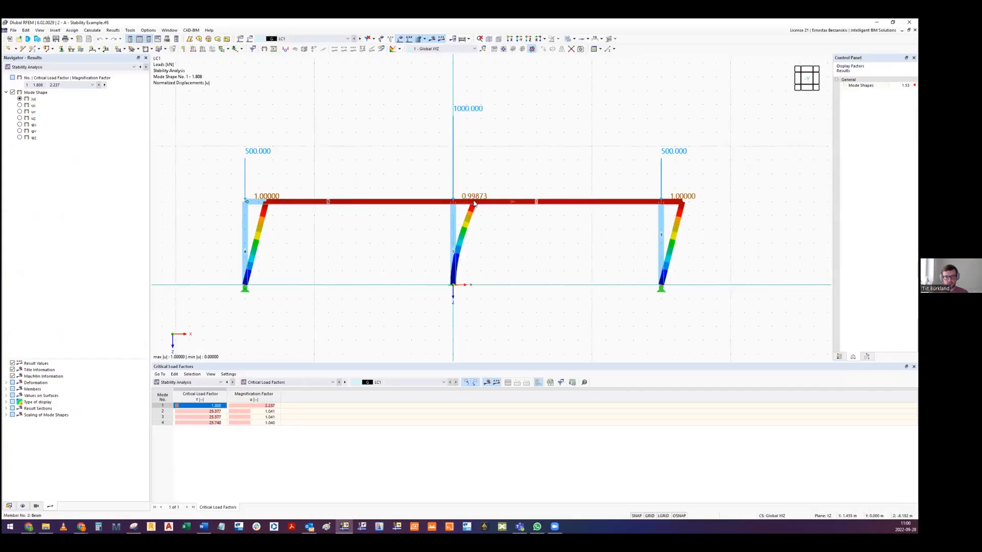
scroll(451, 292, up, 6)
ctrl+middle_drag(450, 279, 480, 259)
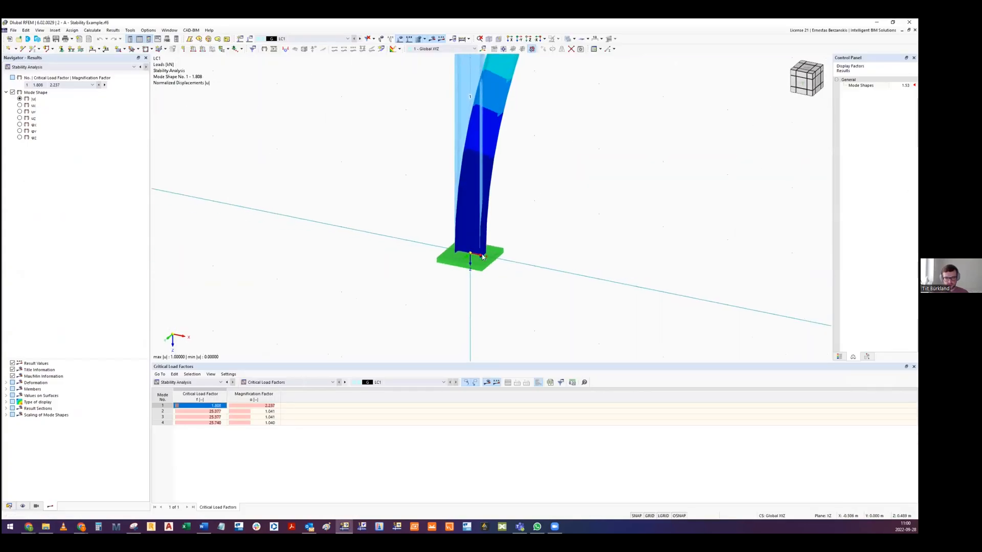
scroll(481, 259, down, 7)
scroll(602, 297, up, 2)
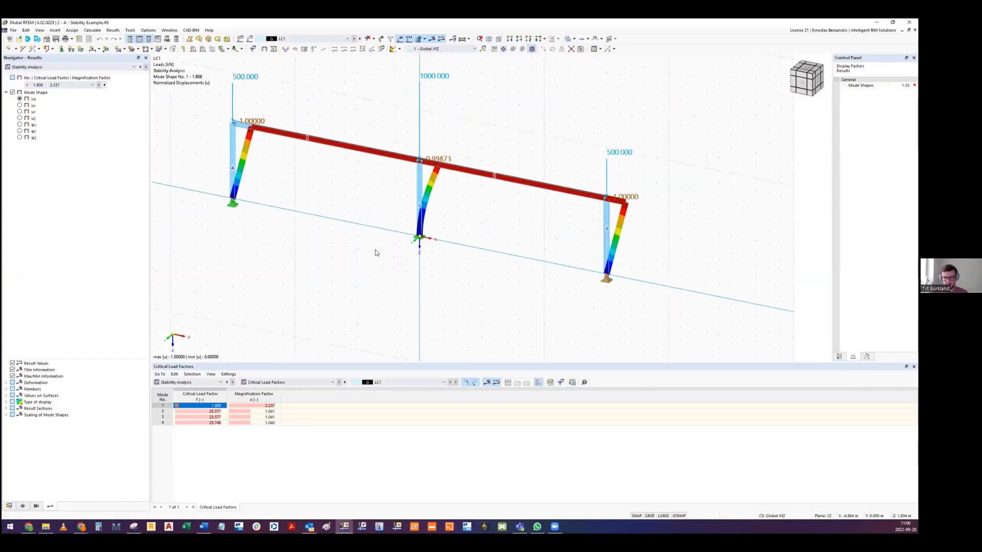
scroll(420, 237, up, 2)
scroll(399, 239, up, 3)
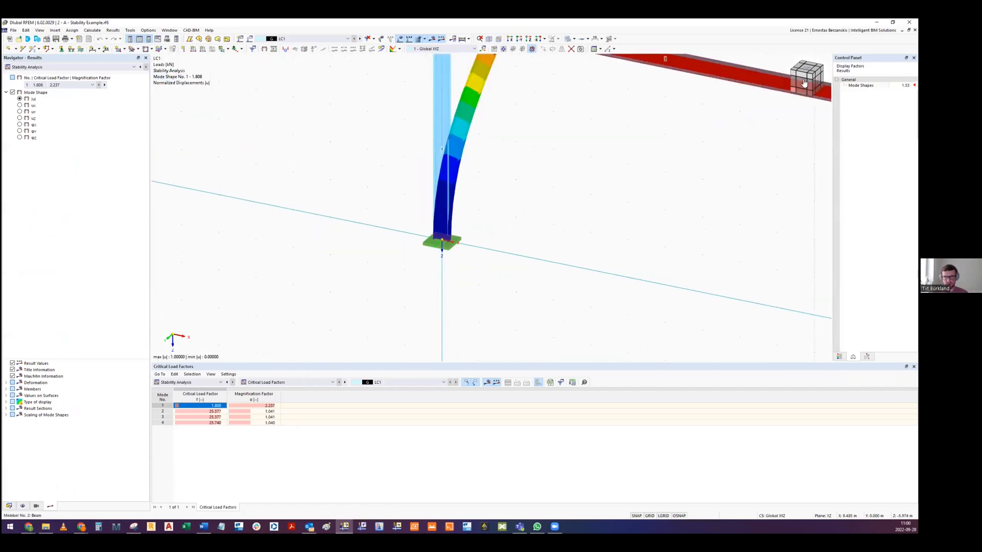
click(805, 86)
middle_drag(543, 275, 556, 245)
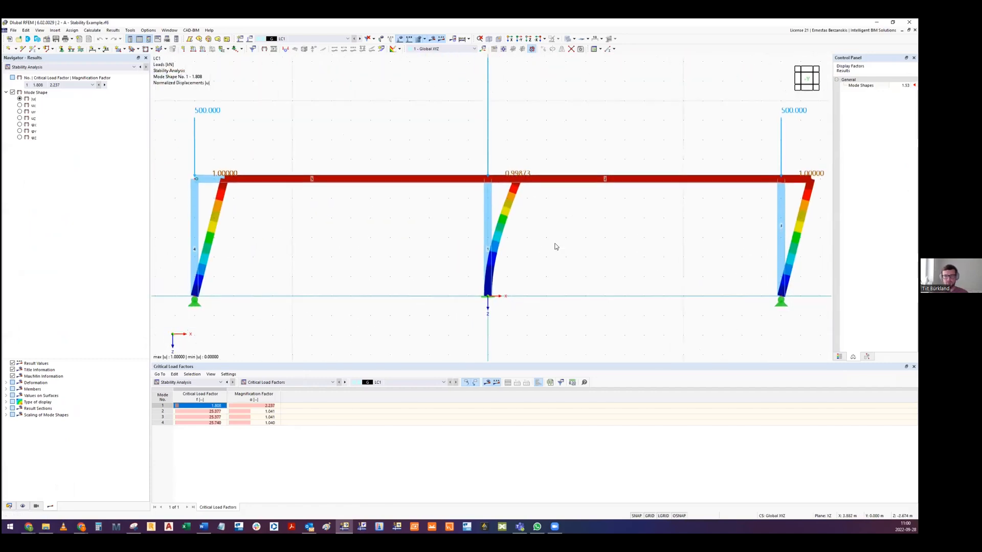
middle_drag(444, 219, 430, 226)
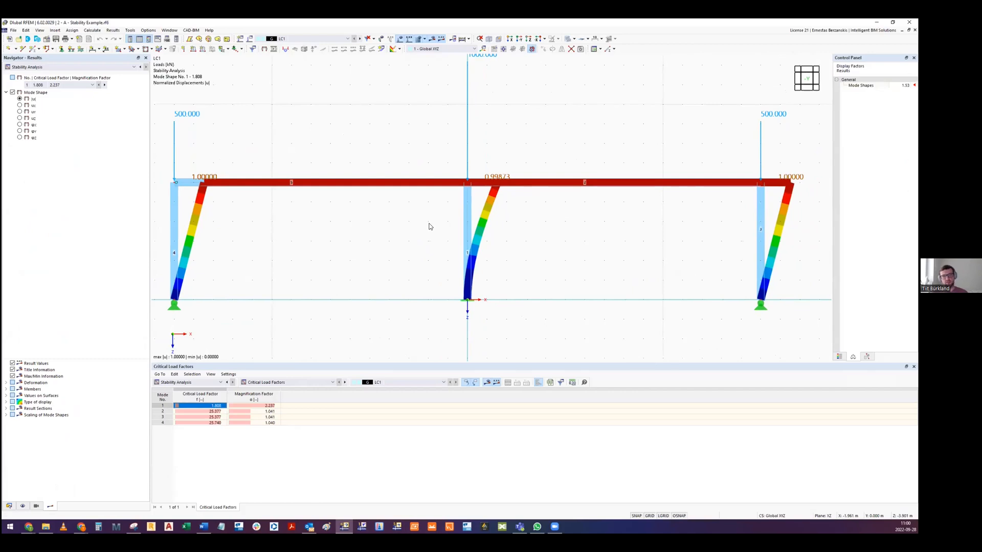
scroll(430, 227, down, 2)
middle_drag(438, 230, 404, 243)
scroll(413, 234, up, 1)
scroll(404, 243, down, 2)
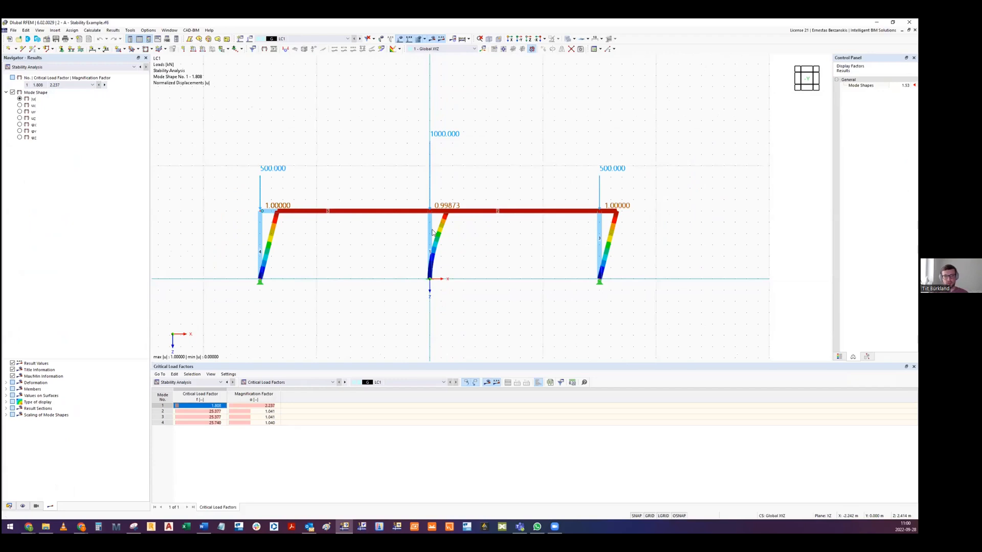
middle_drag(367, 241, 377, 236)
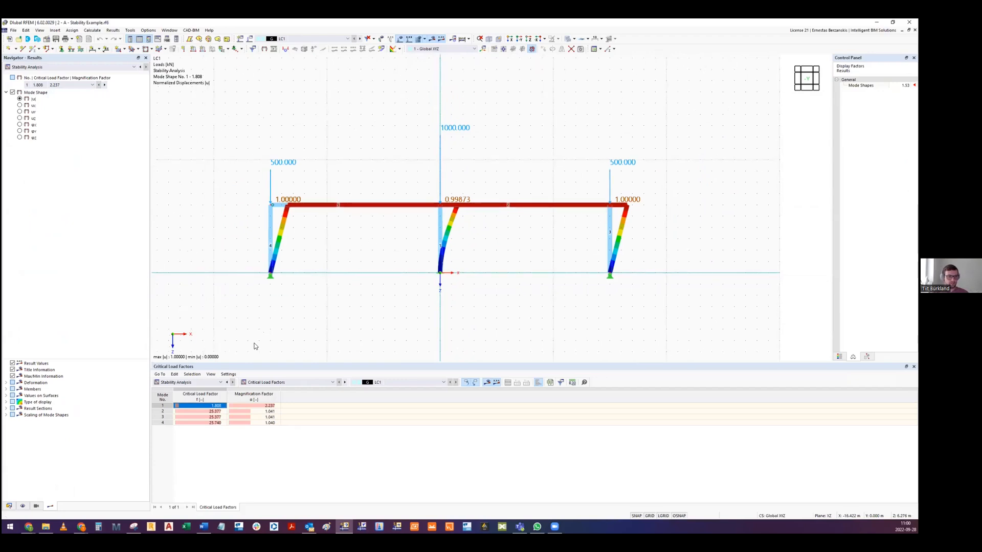
- Show the effective lengths and critical loads by member, and select member 1's first effective length factor for mode 1
click(266, 383)
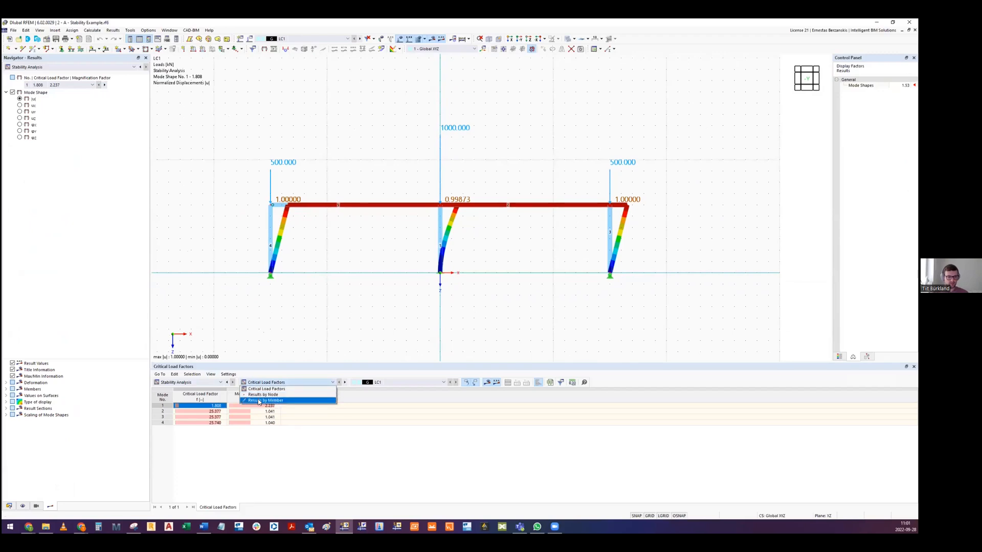
click(260, 401)
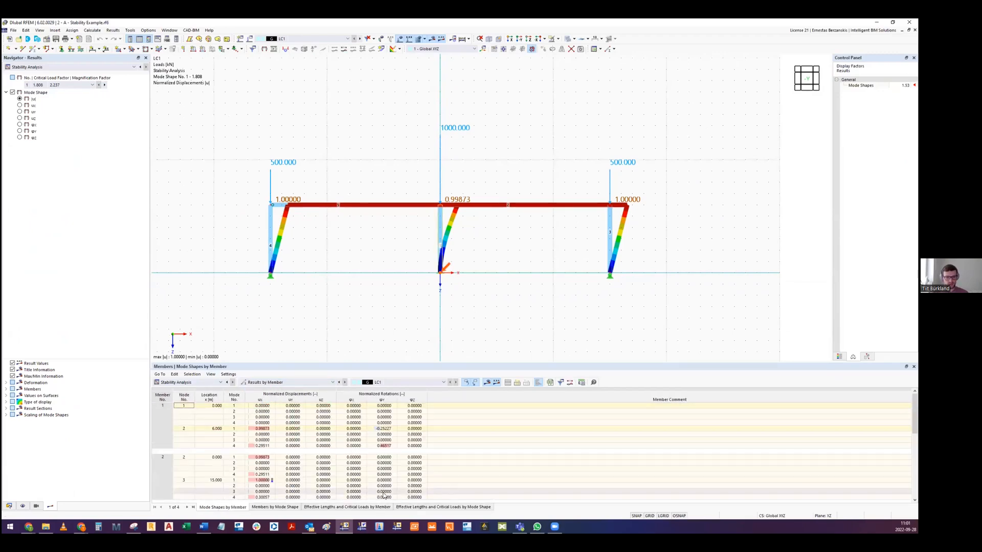
click(346, 509)
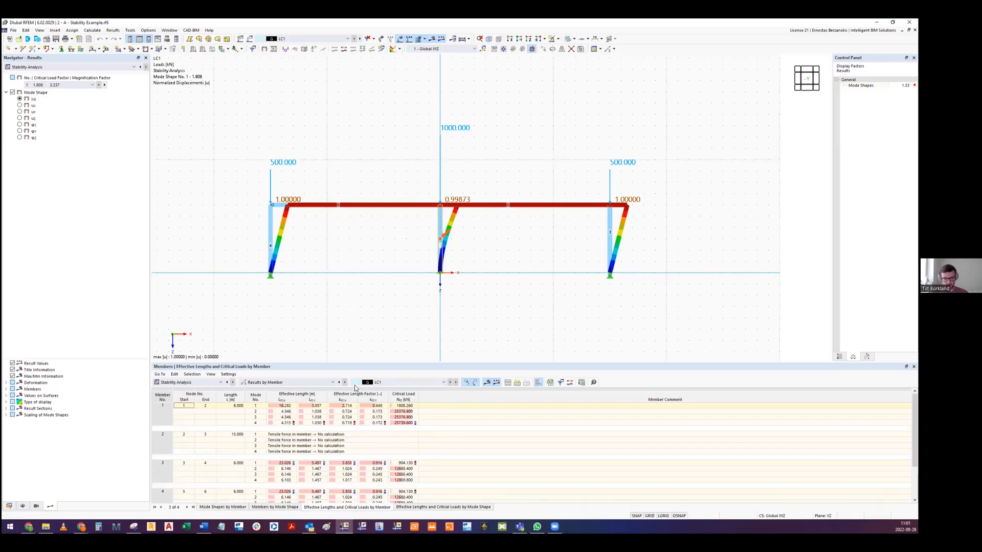
click(347, 409)
click(347, 406)
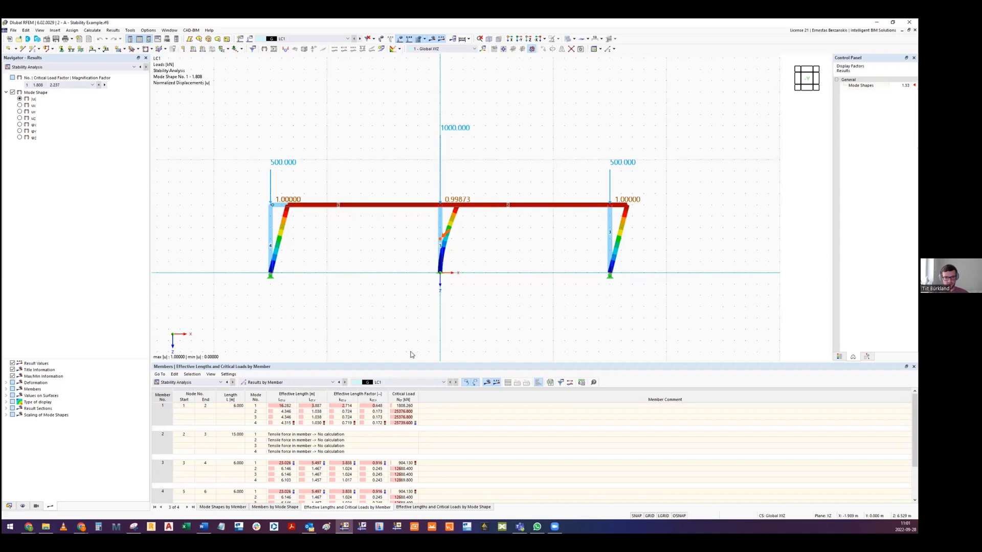
click(341, 407)
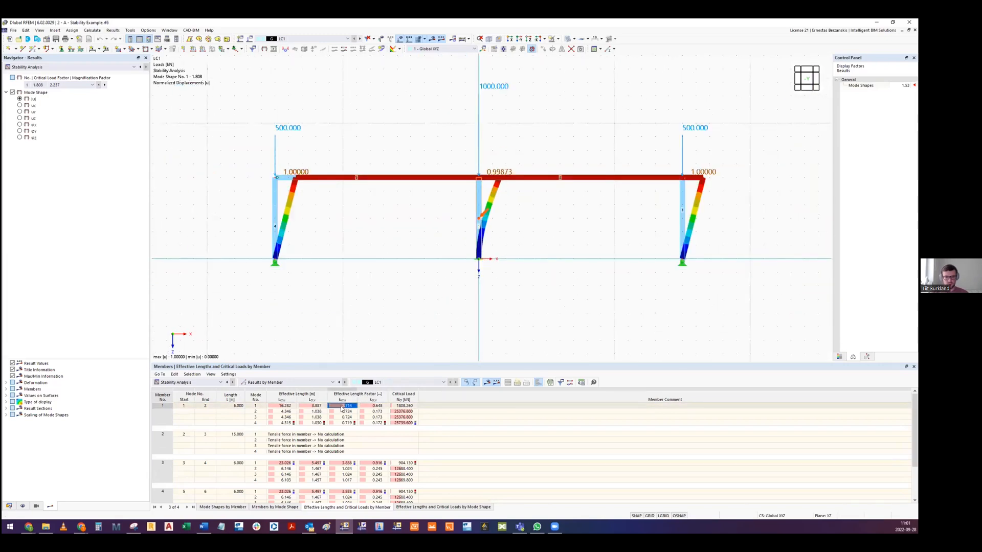
- Examine the middle column's deformation and base support in mode shape 1 alongside its effective length factor
scroll(514, 202, up, 2)
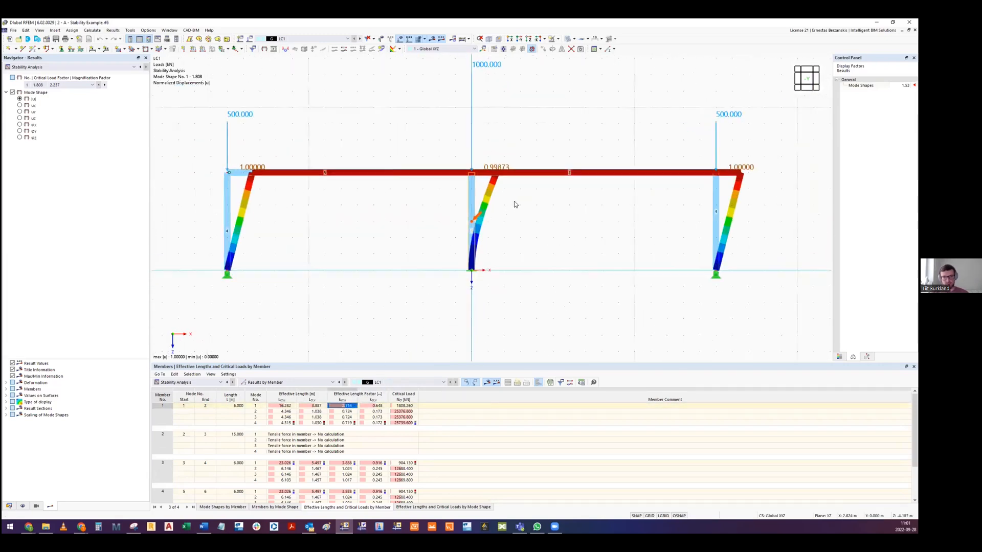
scroll(509, 200, down, 2)
middle_drag(508, 203, 499, 226)
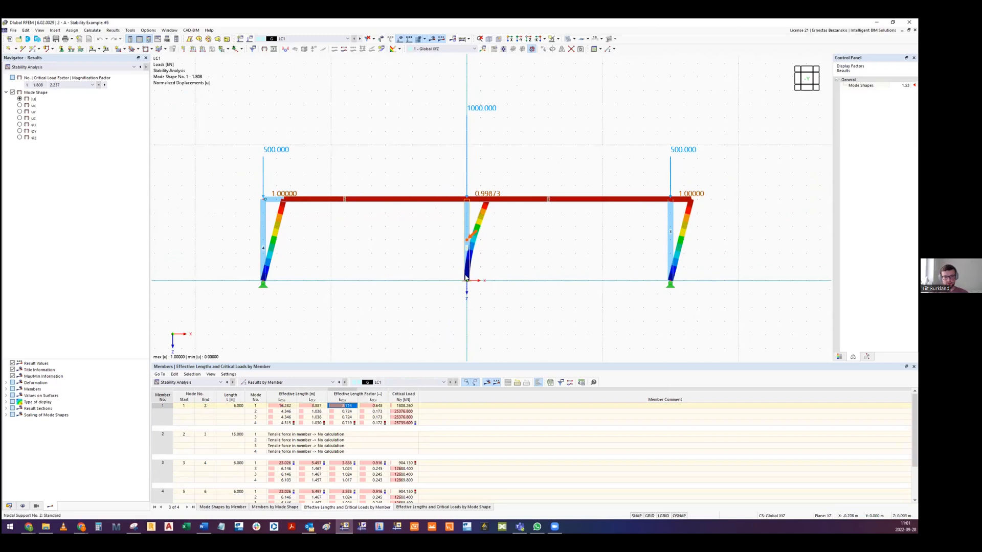
middle_drag(546, 272, 532, 275)
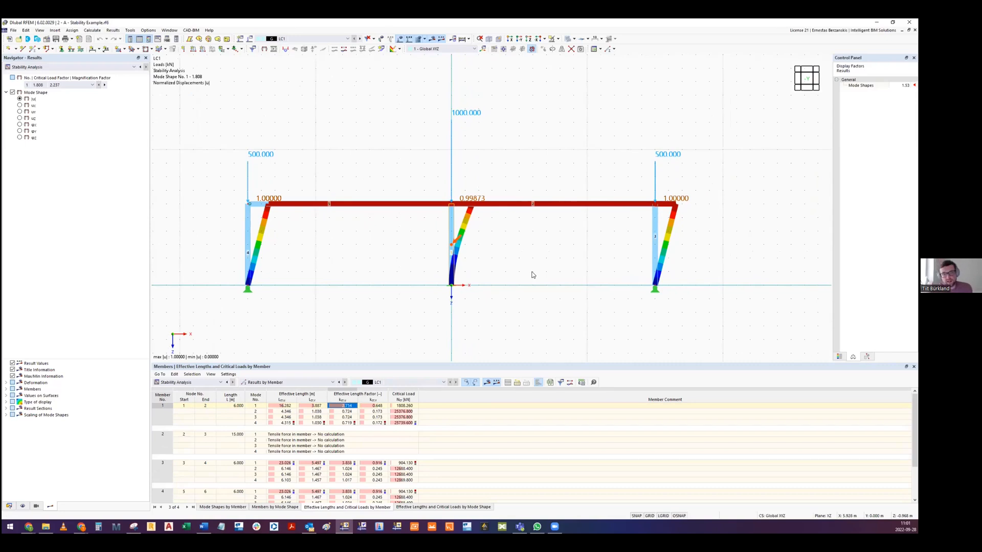
middle_drag(514, 278, 495, 254)
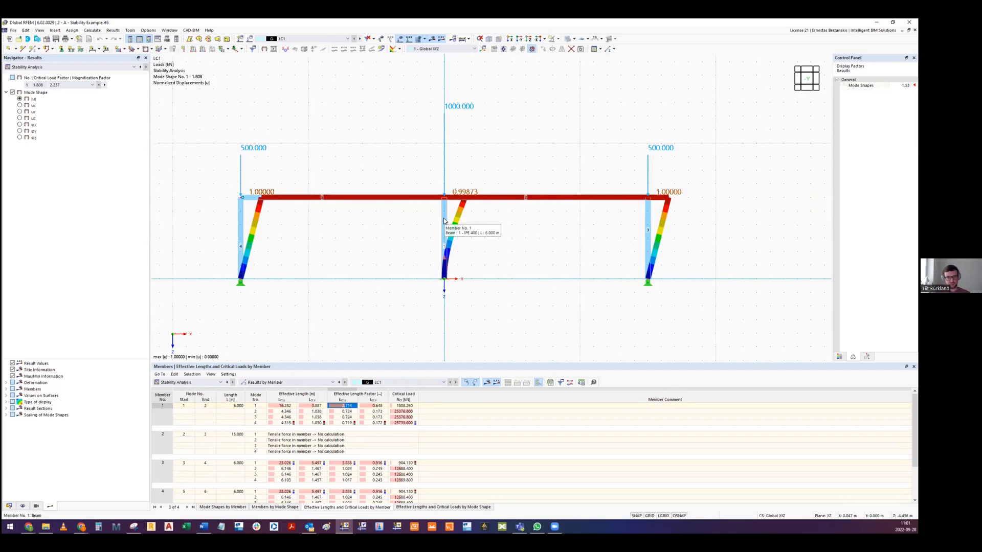
middle_drag(402, 240, 406, 250)
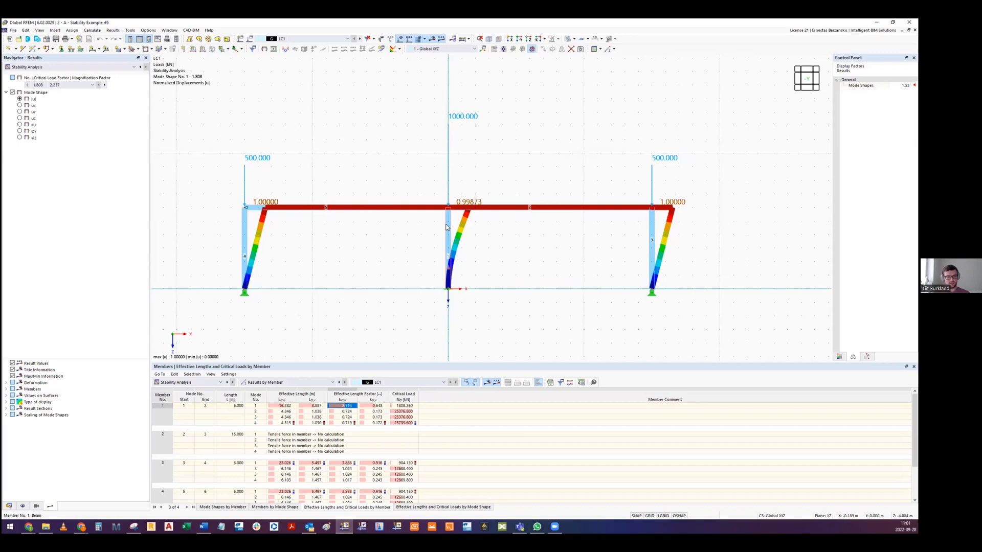
- Inspect the frame and its column loads in a slightly rotated 3D view, and restore the front view
ctrl+middle_drag(439, 226, 435, 233)
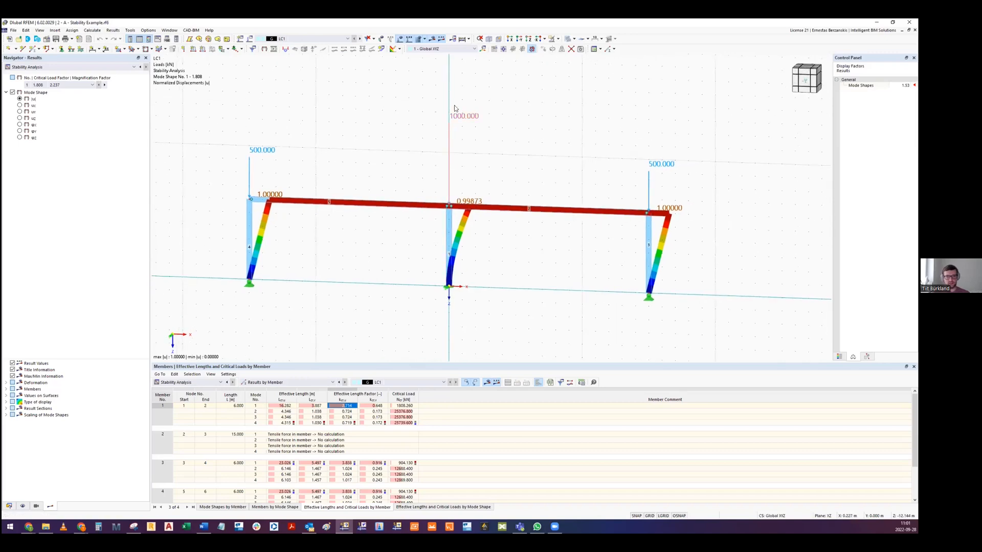
middle_drag(371, 274, 380, 252)
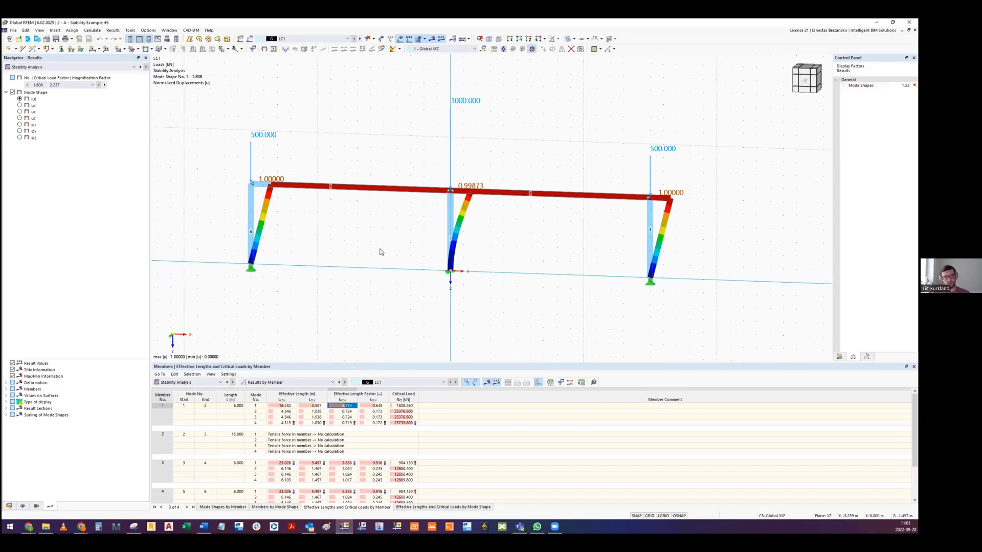
middle_drag(391, 245, 388, 251)
middle_drag(456, 239, 478, 207)
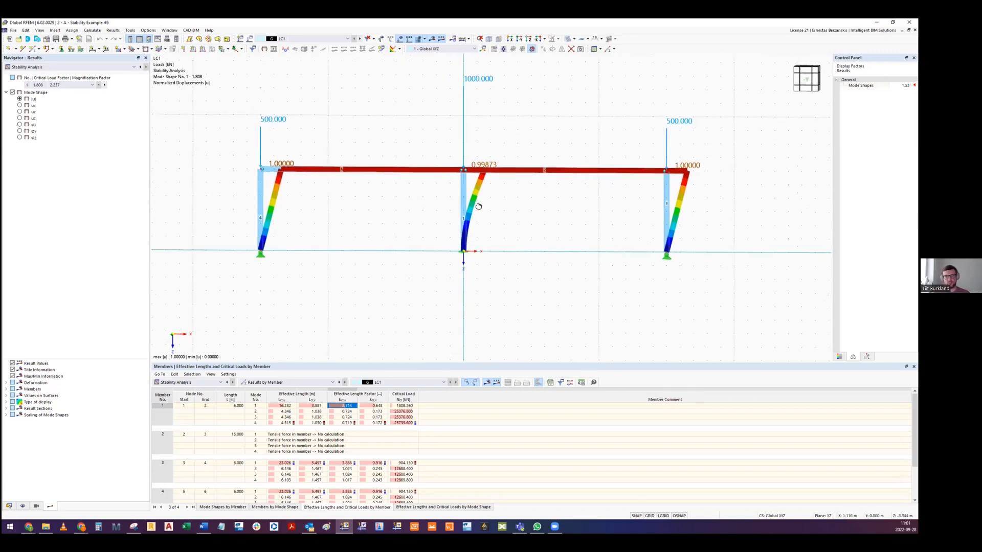
click(806, 80)
scroll(599, 199, down, 1)
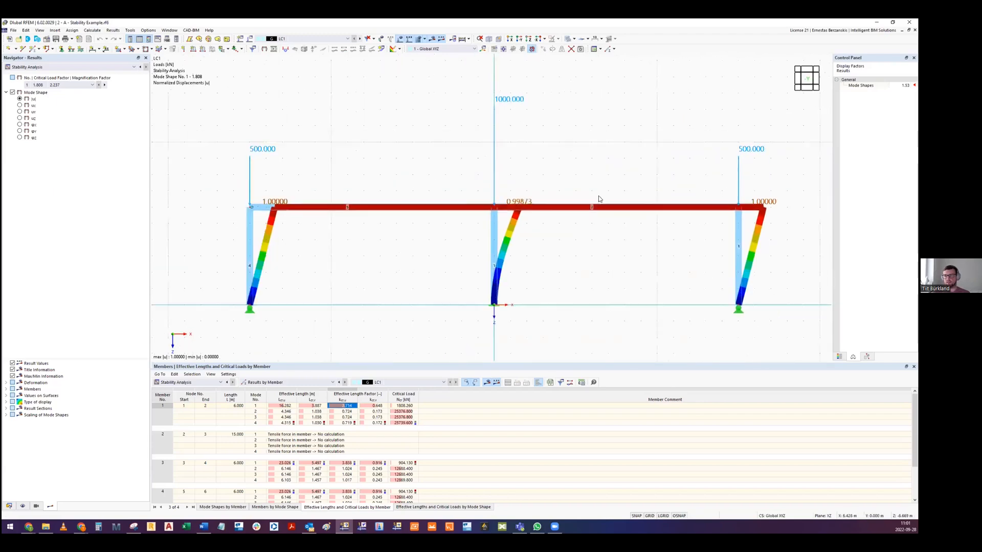
scroll(599, 199, down, 1)
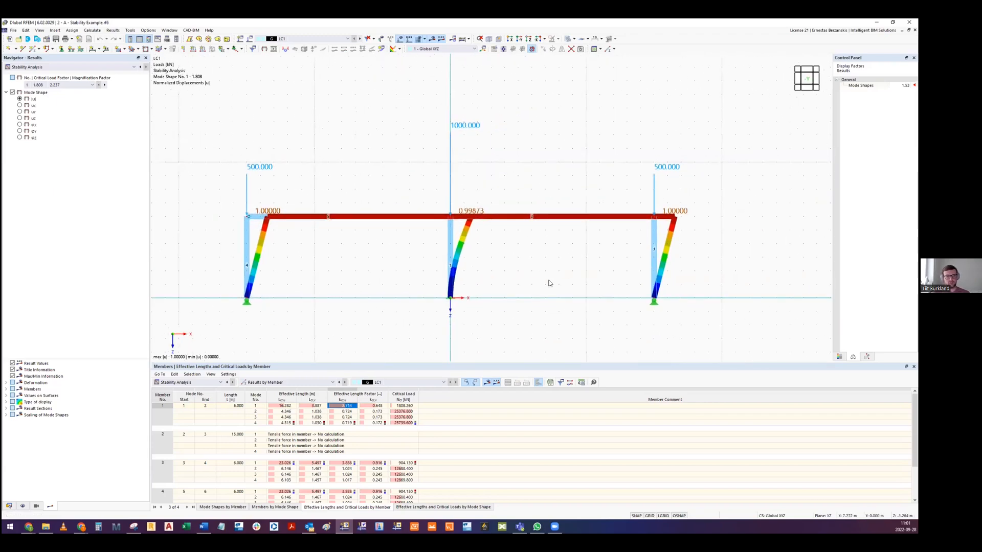
middle_drag(550, 283, 504, 262)
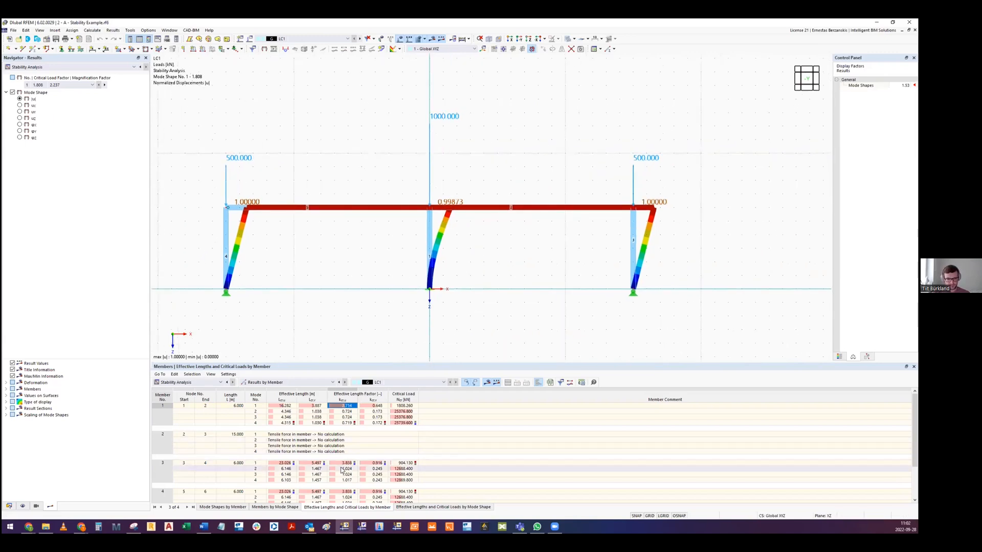
- Switch the results table to the critical load factors and display mode shapes 2, 3 and 4 in turn
click(286, 383)
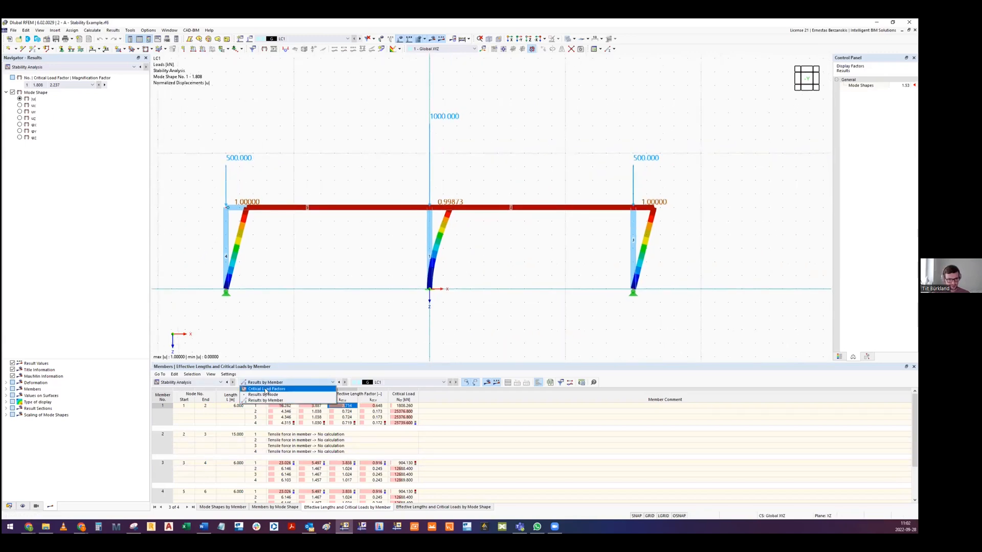
click(265, 390)
click(210, 411)
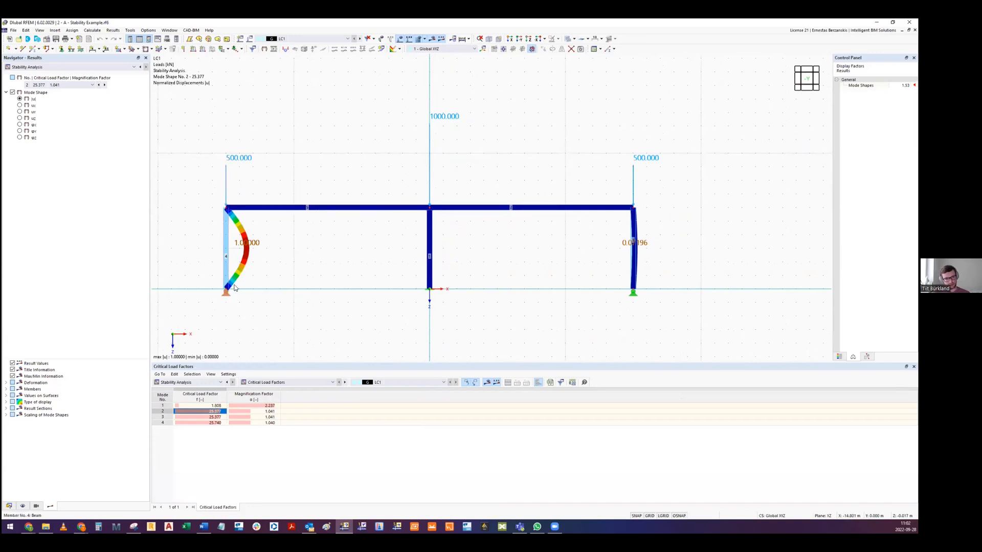
click(205, 417)
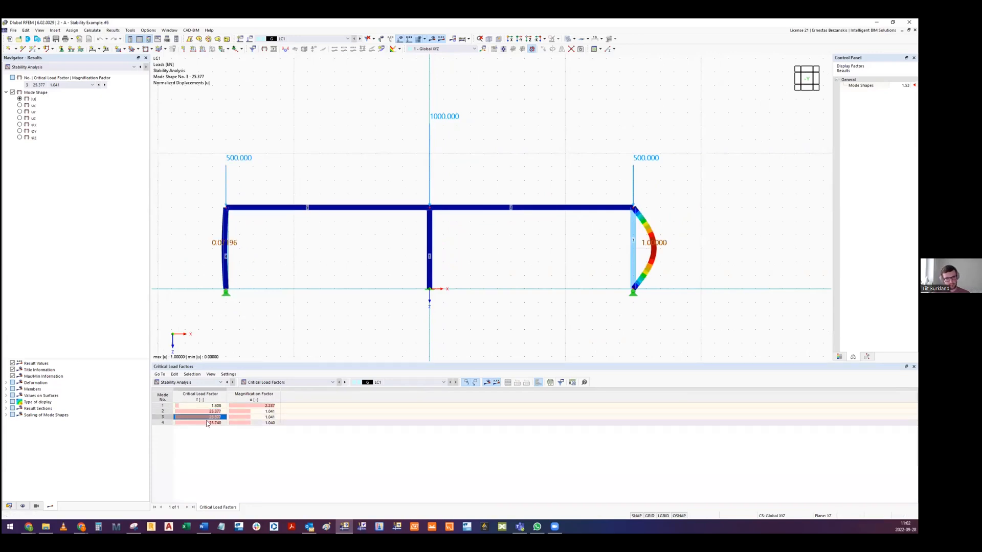
click(205, 423)
scroll(439, 209, up, 2)
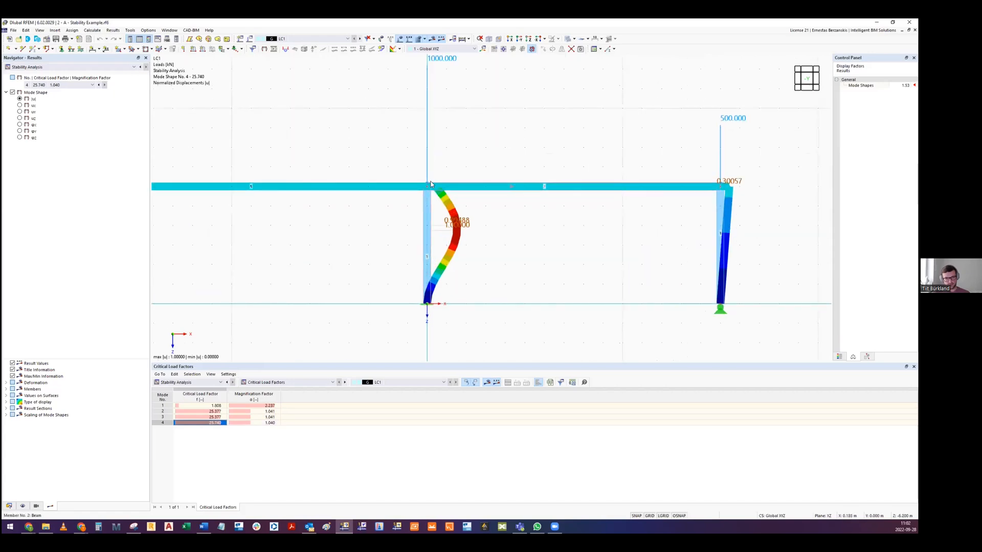
scroll(428, 297, down, 2)
- Return to the effective lengths by member and look up the mode 2 values of members 1 and 3
click(269, 384)
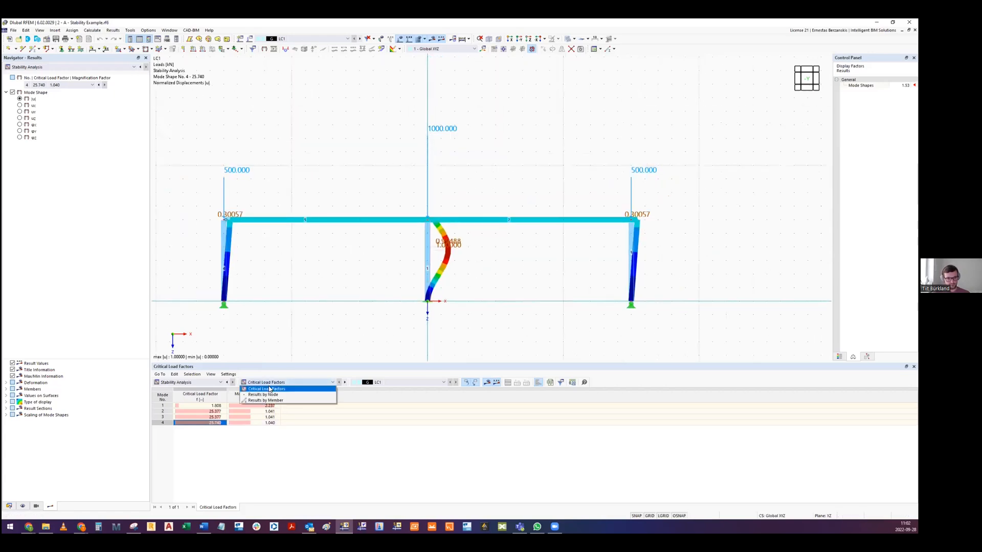
click(262, 403)
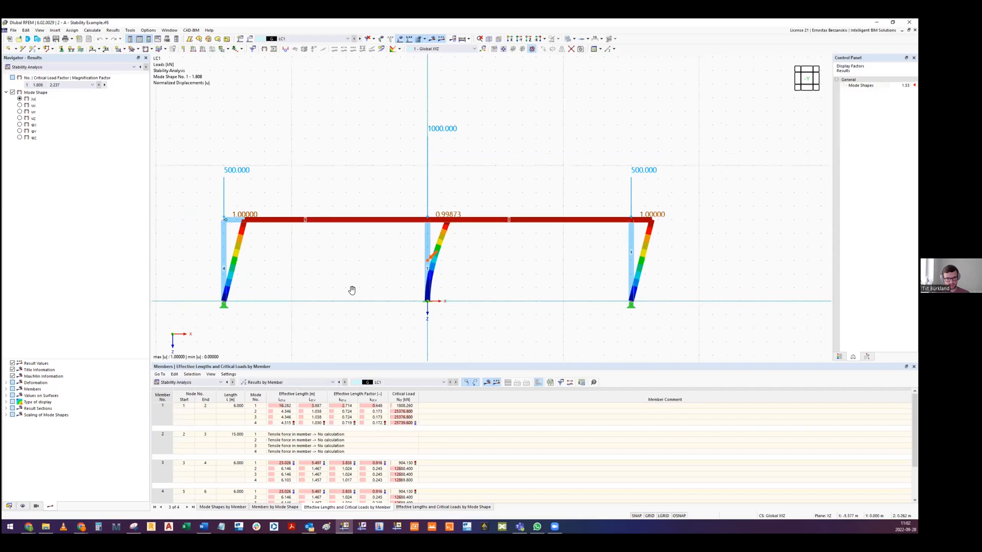
middle_drag(352, 290, 356, 253)
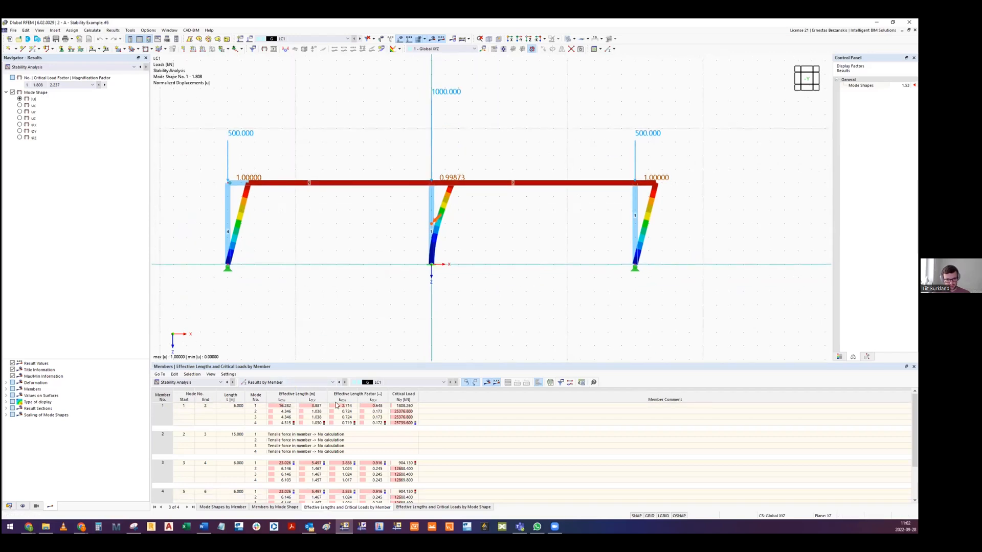
click(314, 411)
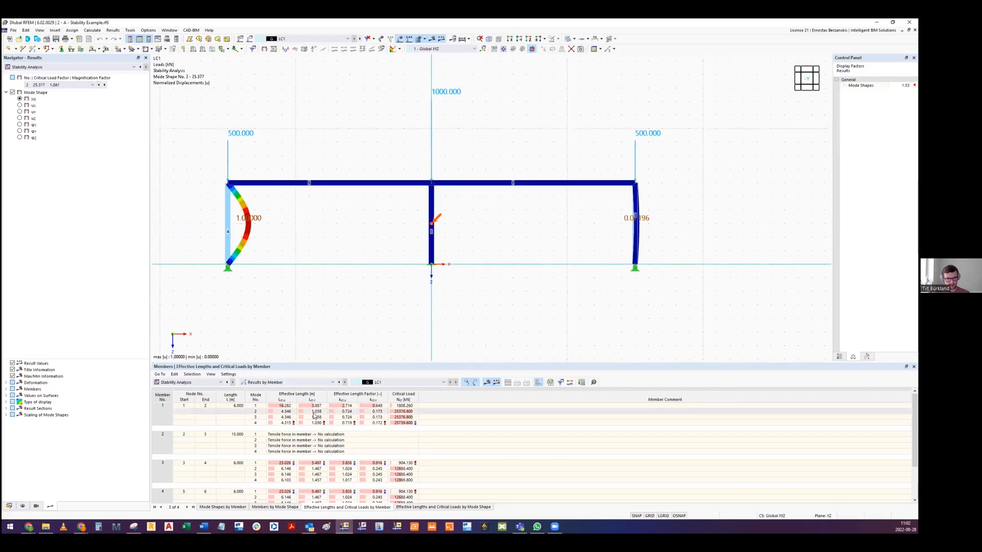
click(313, 463)
click(312, 469)
click(342, 469)
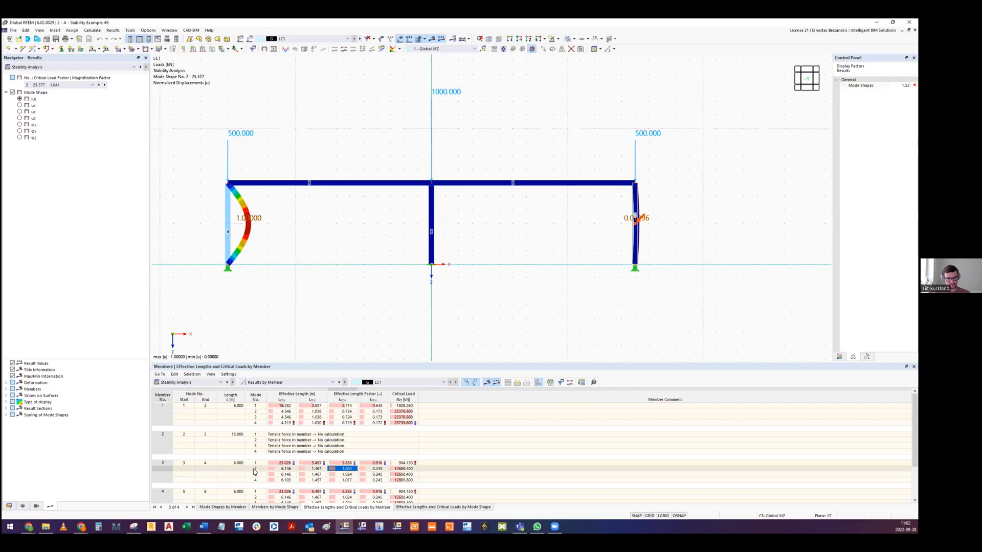
- Compare member 3's effective length factors across modes 1 to 4, ending on mode 2
click(349, 480)
click(349, 475)
click(349, 463)
click(349, 469)
click(349, 475)
click(349, 475)
click(350, 470)
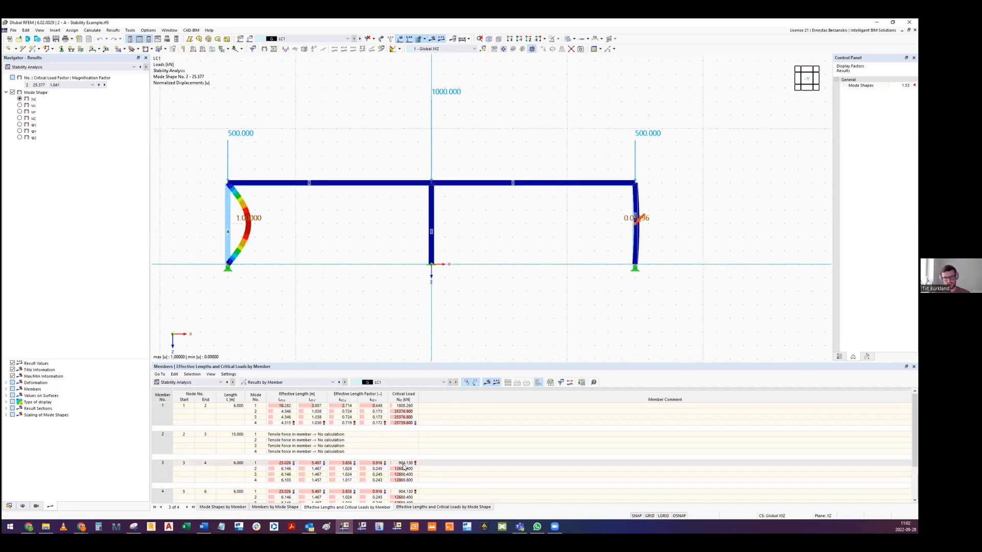
- Check member 1's effective length factor for mode 2 and compare its critical load with that of member 3
click(351, 412)
click(403, 413)
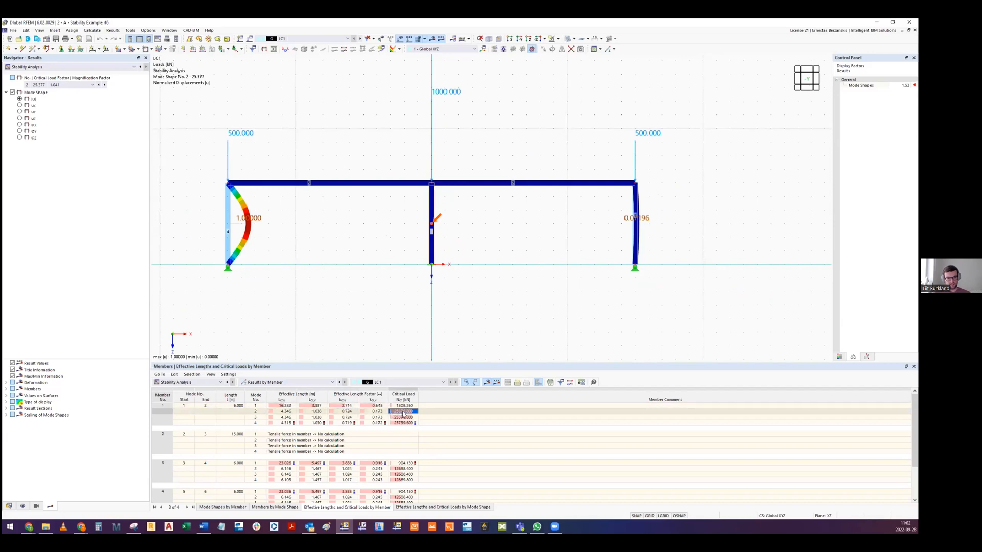
click(403, 469)
- Examine member 1's effective length factors for mode 1, and check its critical load for mode 2
click(371, 405)
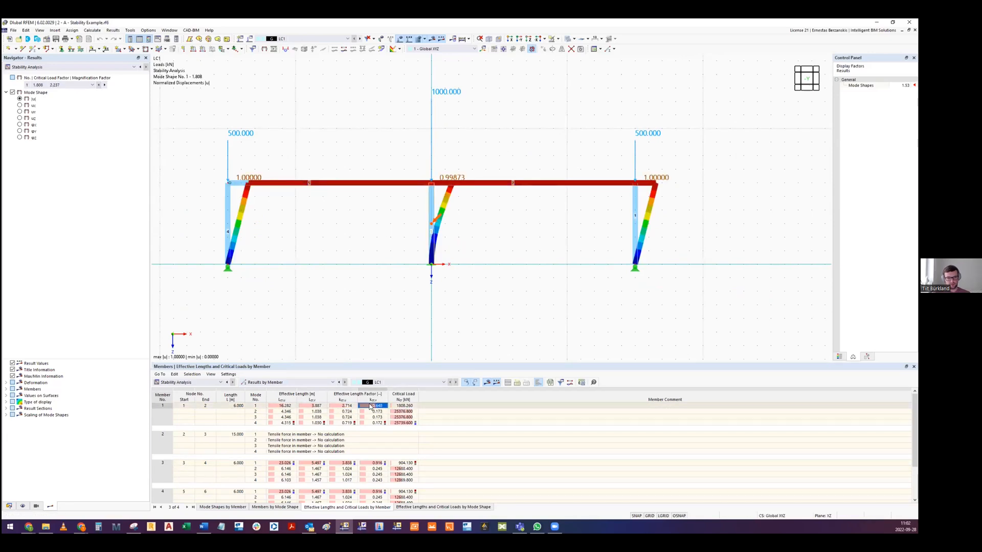
click(347, 406)
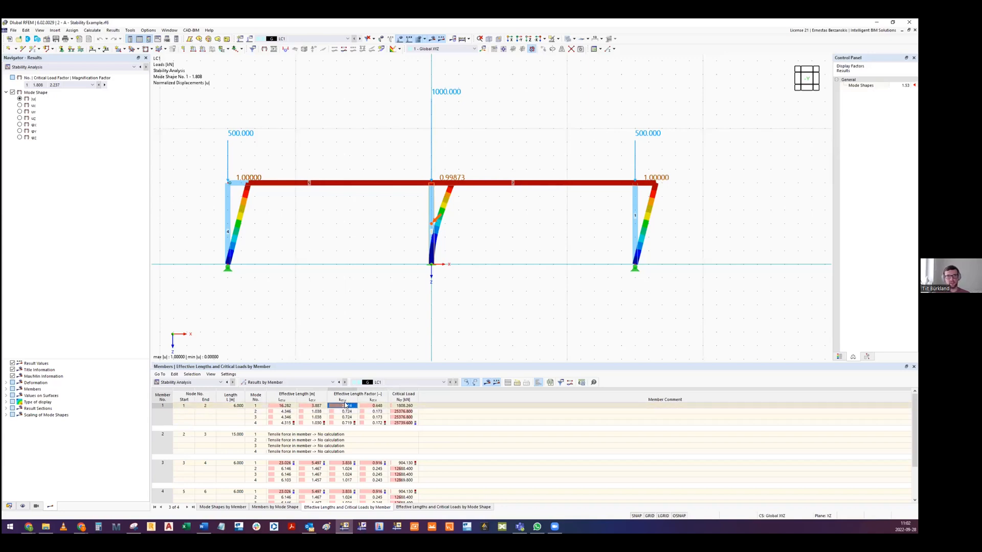
middle_drag(426, 291, 428, 301)
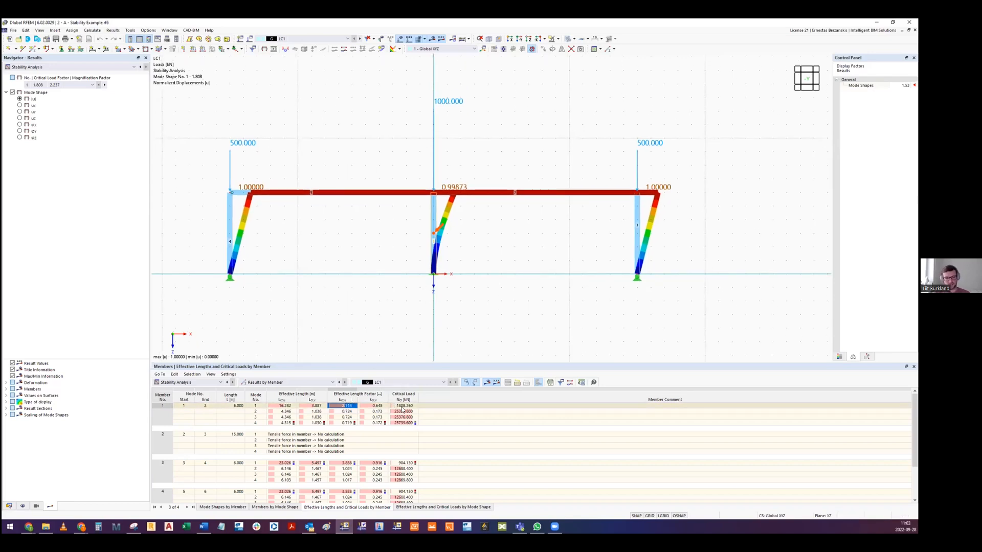
scroll(401, 284, down, 2)
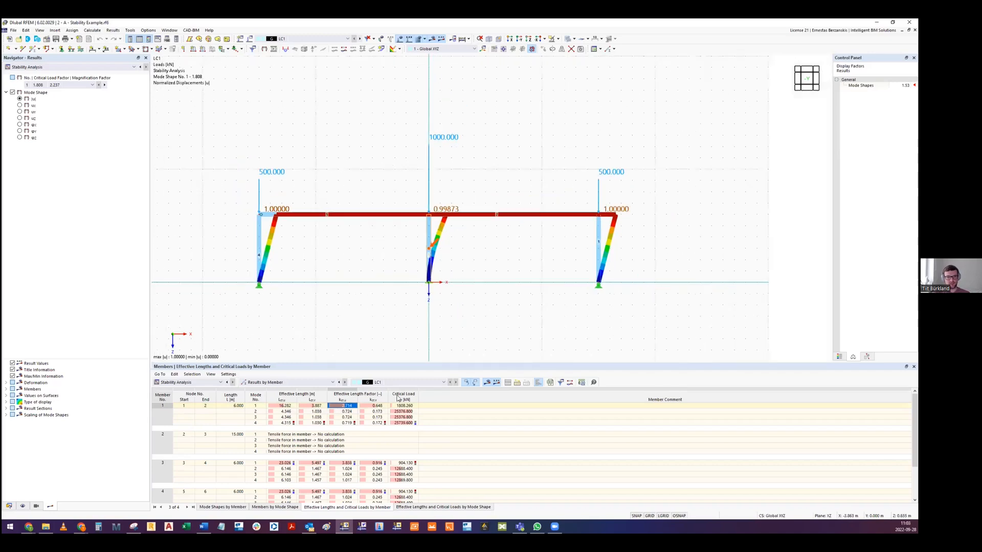
click(399, 412)
scroll(388, 440, down, 2)
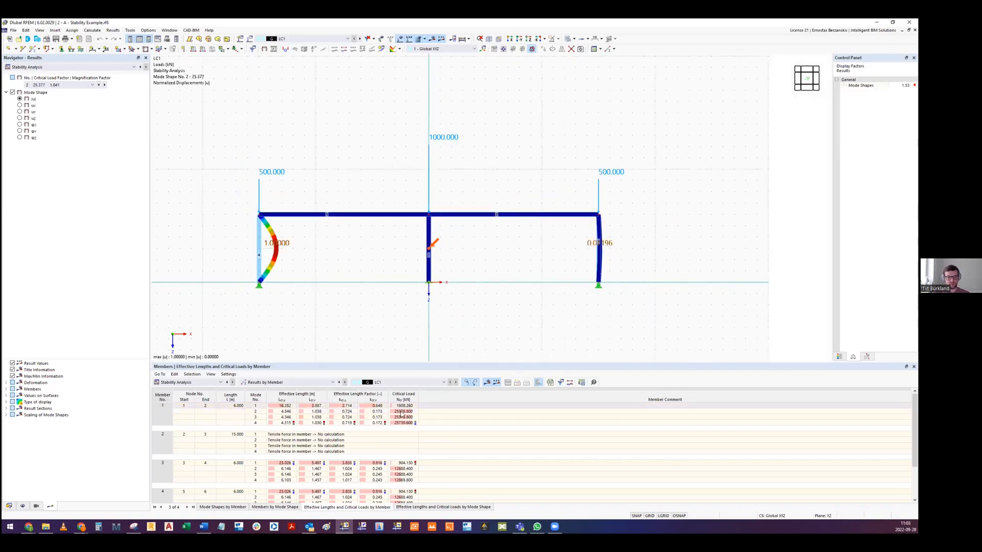
- Check member 1's effective length factor for mode 2, and close the Stability Example model without saving
scroll(374, 467, up, 2)
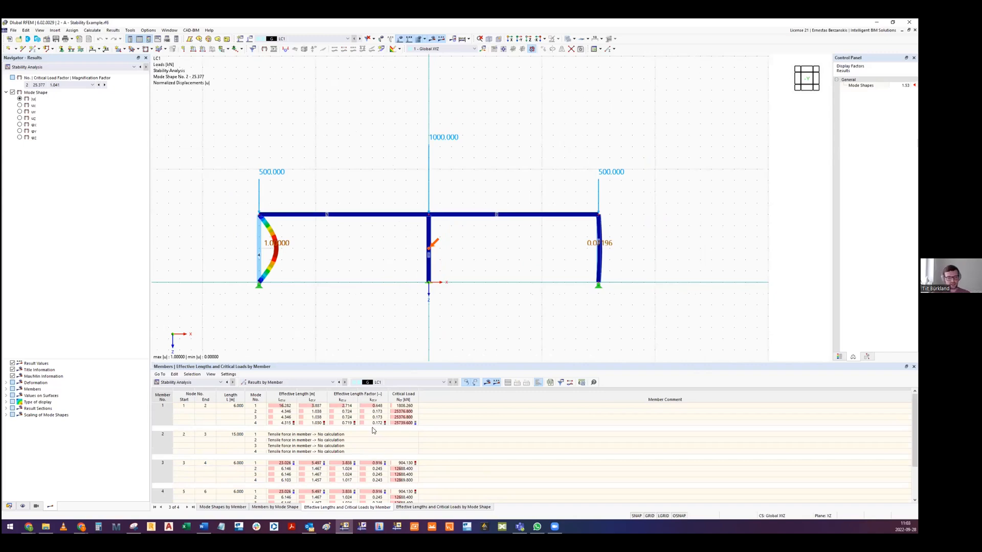
click(369, 412)
middle_drag(347, 311, 344, 329)
middle_drag(347, 244, 371, 247)
middle_drag(452, 172, 456, 164)
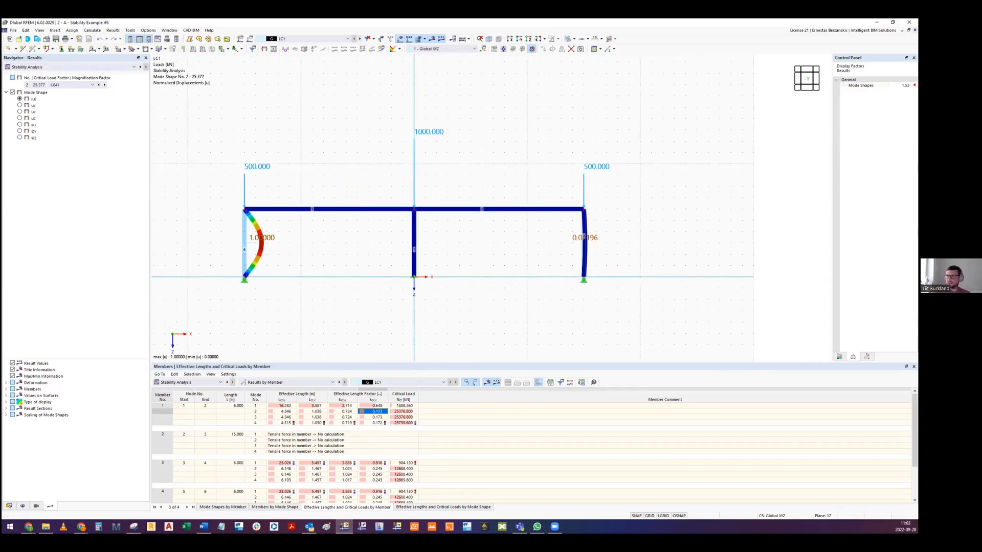
click(909, 22)
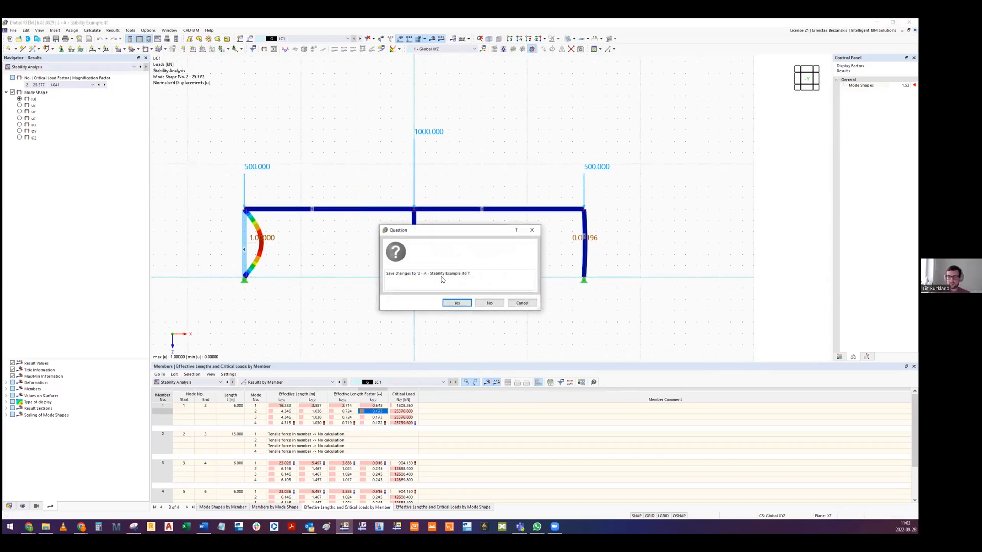
click(489, 304)
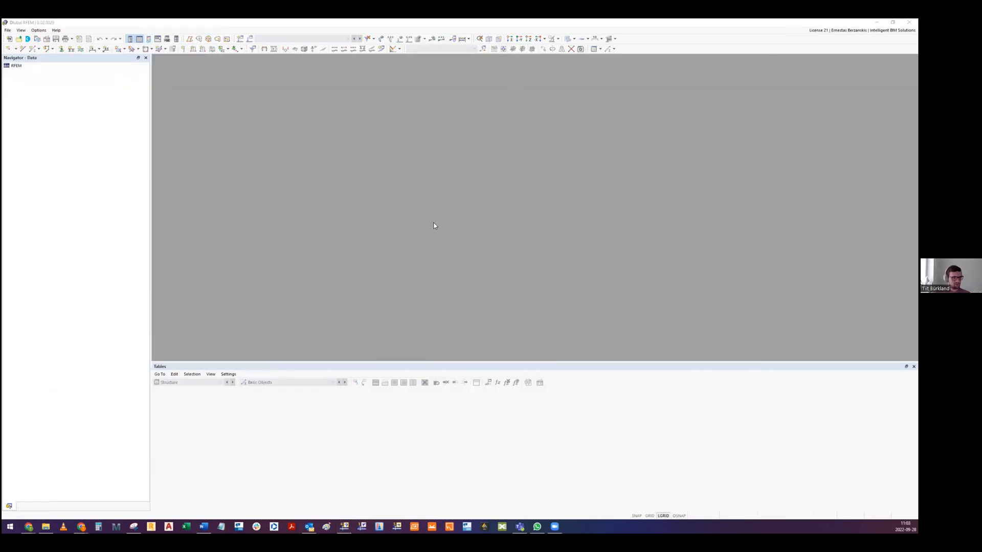
- Switch to the Google Slides presentation and highlight the "α.crit määramine" bullet on the Structure Stability add-on slide
scroll(290, 271, up, 1)
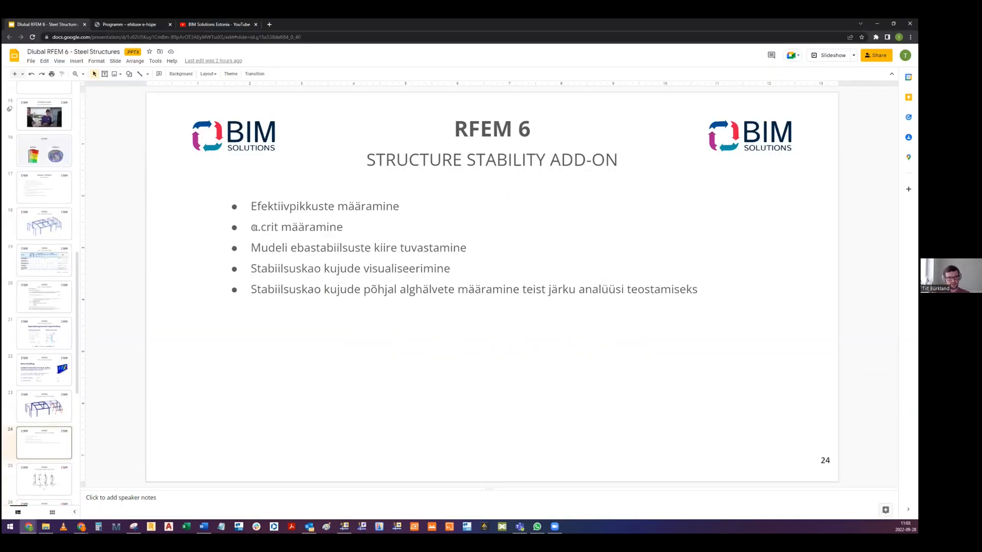
drag(253, 228, 343, 228)
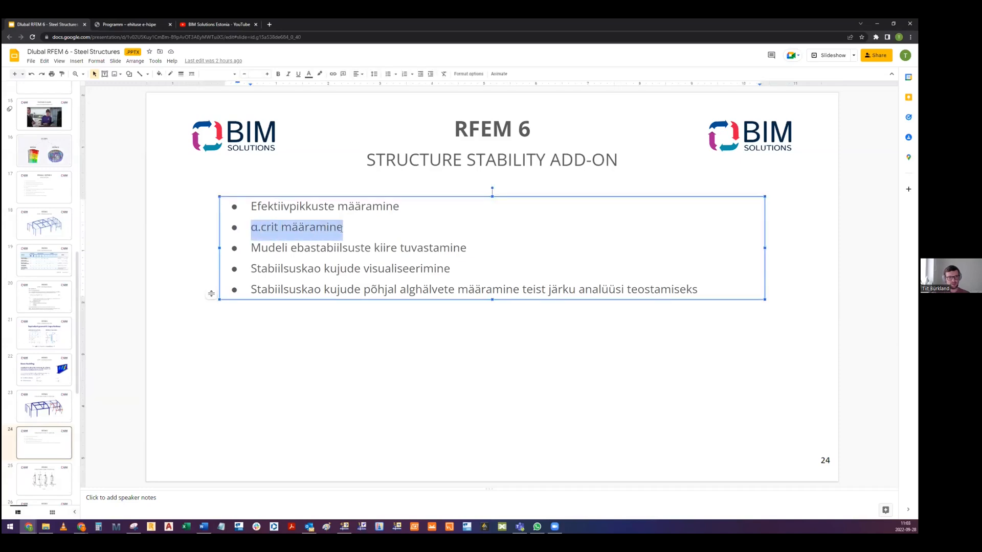
click(307, 342)
scroll(305, 341, down, 1)
scroll(306, 341, down, 1)
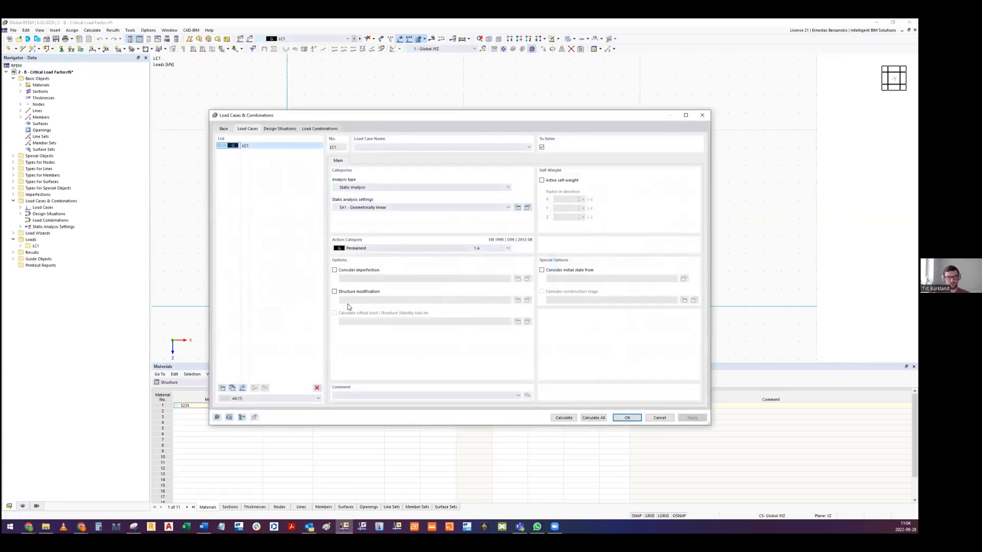
- Dismiss the load case settings of the Critical Load Factor model and activate the Structure Stability add-on in its base data
key(Escape)
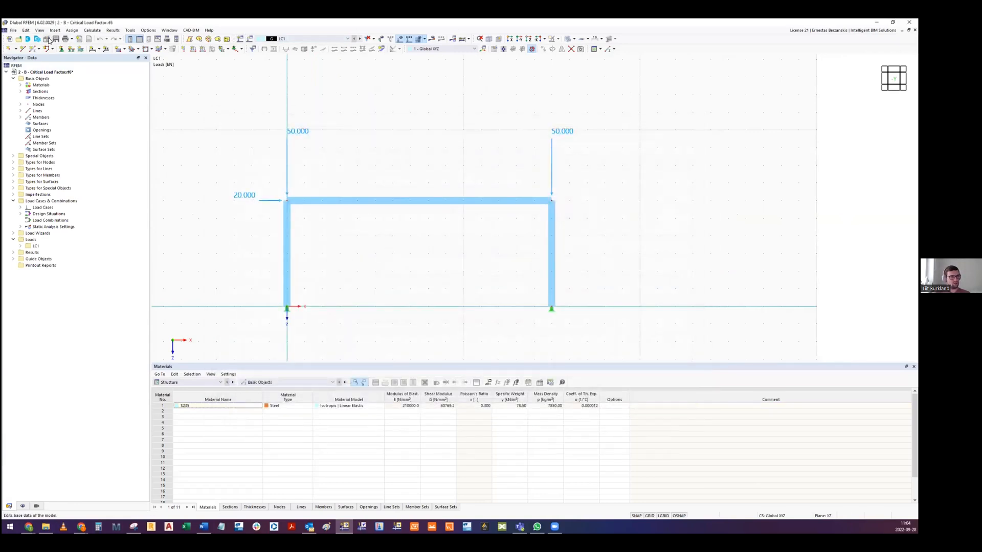
click(49, 41)
click(344, 133)
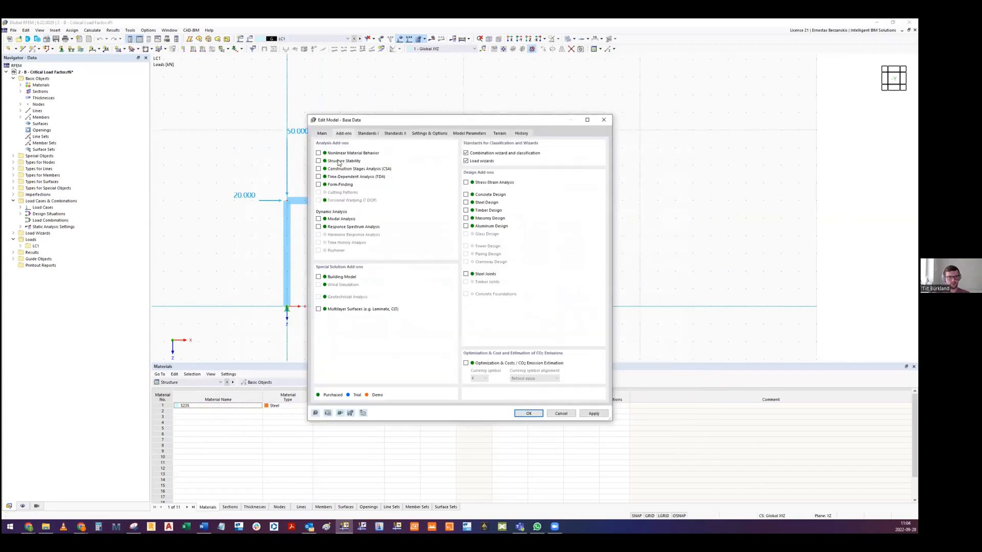
click(529, 413)
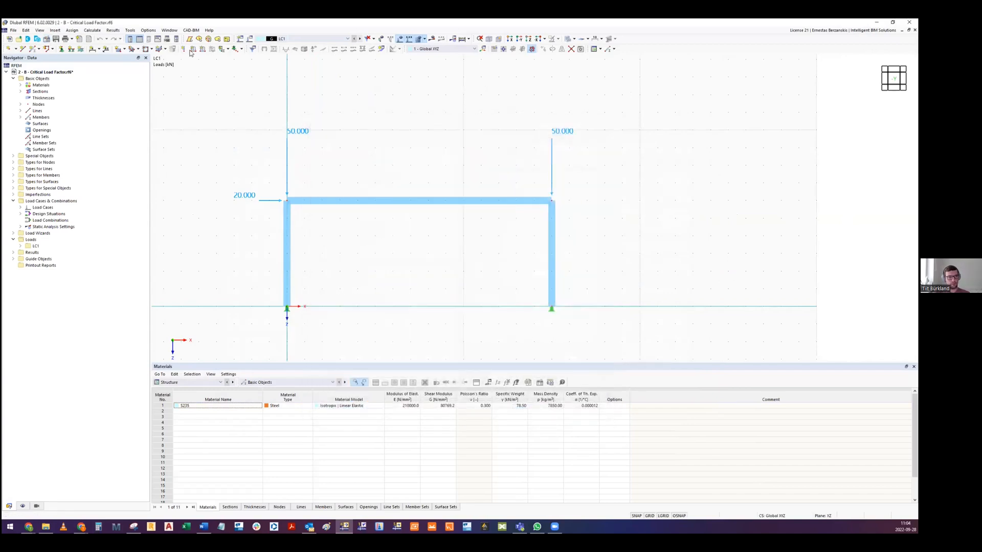
- Enable the critical load calculation for LC1 with the linear Lanczos eigenvalue method, and calculate the model
click(248, 42)
click(335, 314)
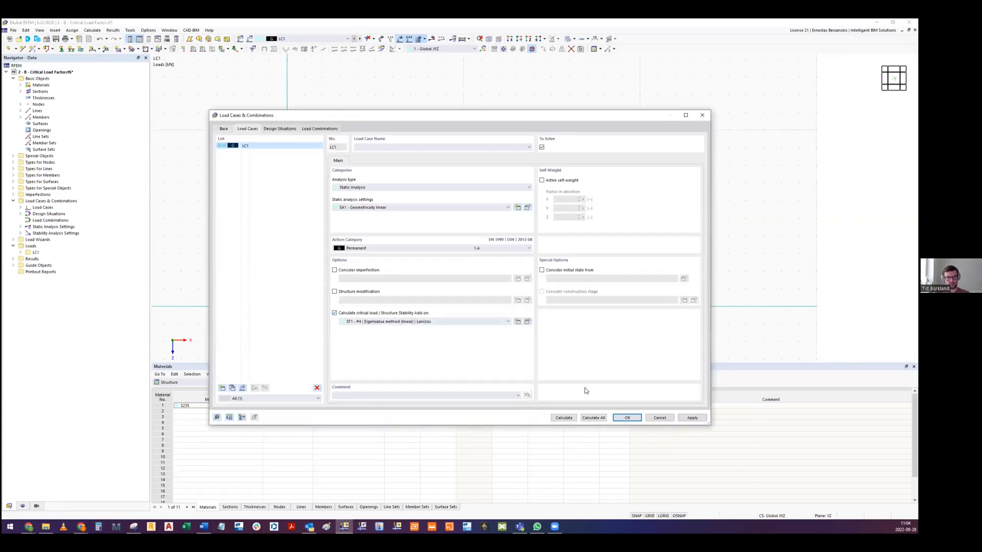
click(627, 418)
click(92, 30)
click(103, 38)
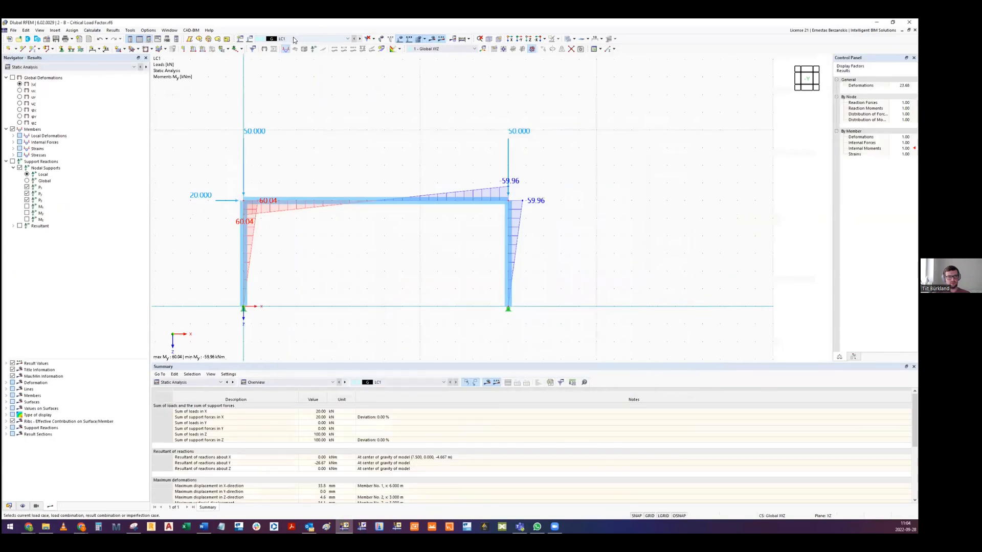
- Show the stability analysis results with mode shapes and examine mode 1 of the portal frame
click(81, 66)
click(73, 79)
middle_drag(331, 240, 357, 243)
click(12, 92)
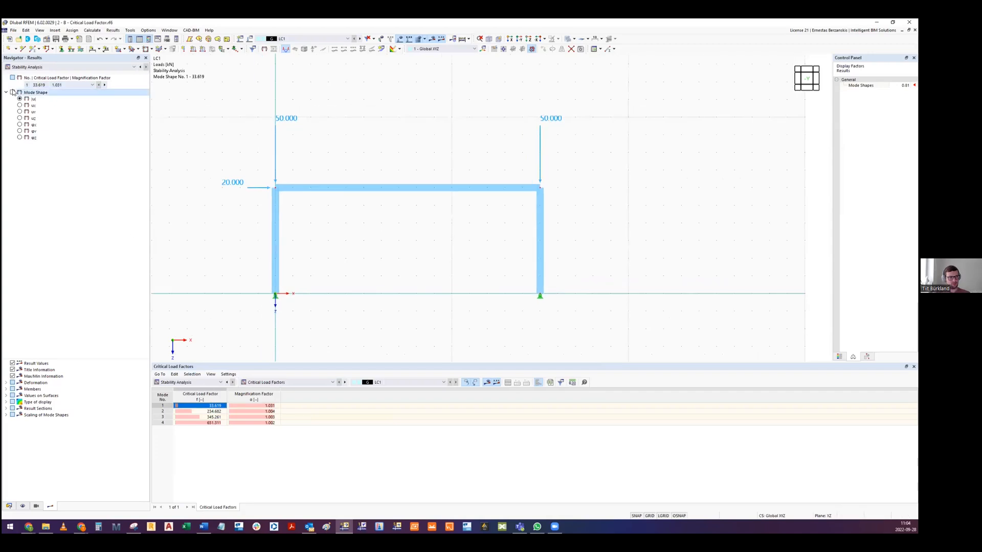
click(203, 411)
click(202, 406)
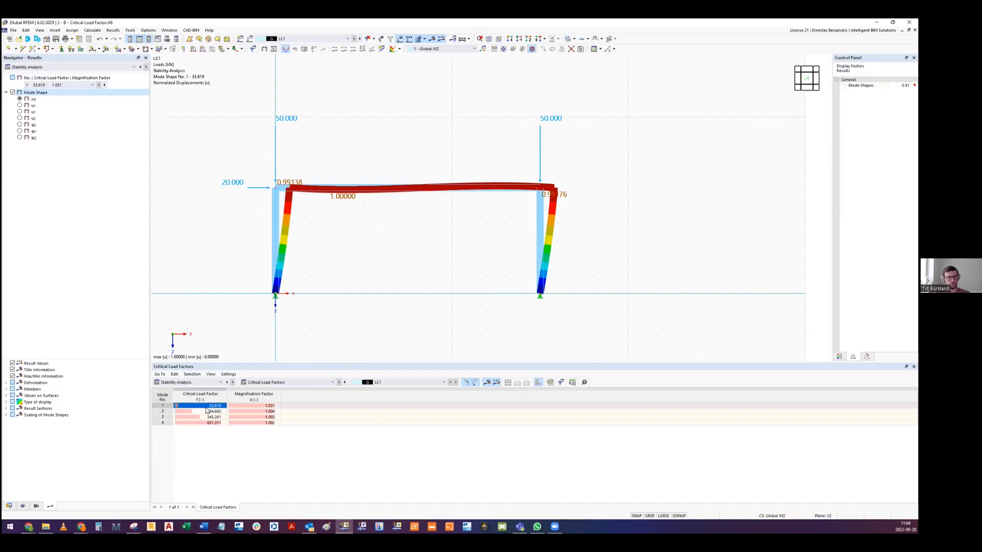
middle_drag(340, 230, 342, 267)
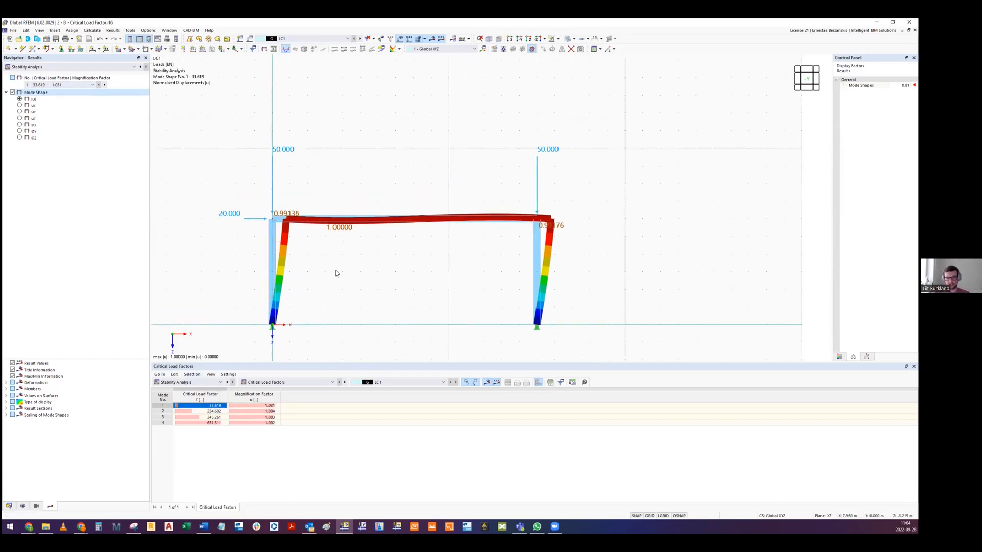
scroll(316, 285, up, 2)
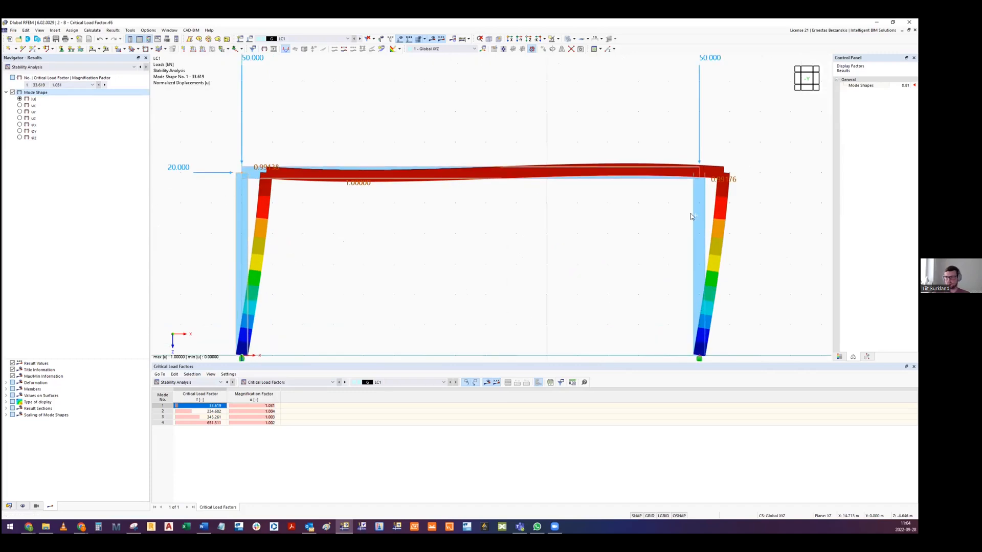
middle_drag(636, 237, 489, 248)
scroll(532, 235, down, 2)
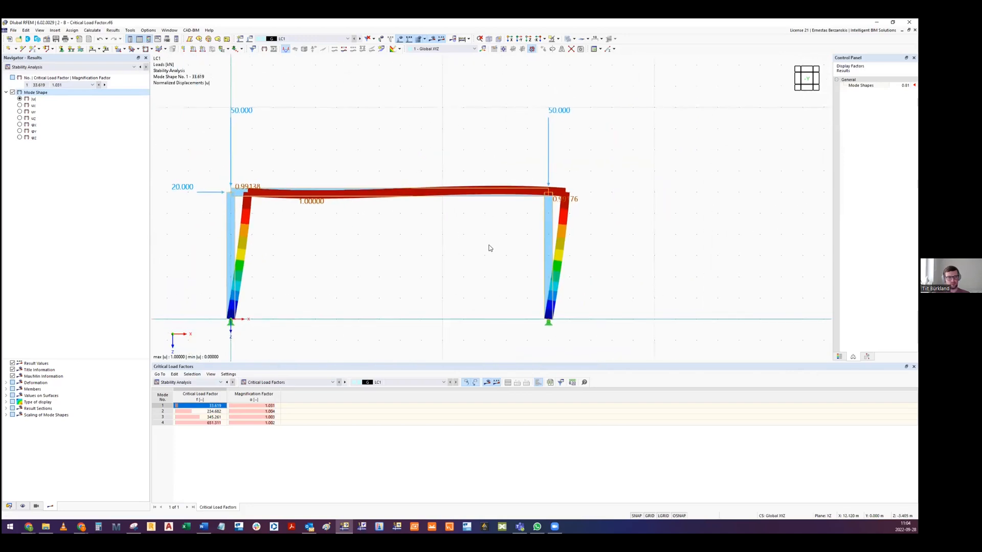
- Create an IPE 200 section in S235 and assign it to the frame's members 1 to 3
double_click(544, 228)
click(404, 122)
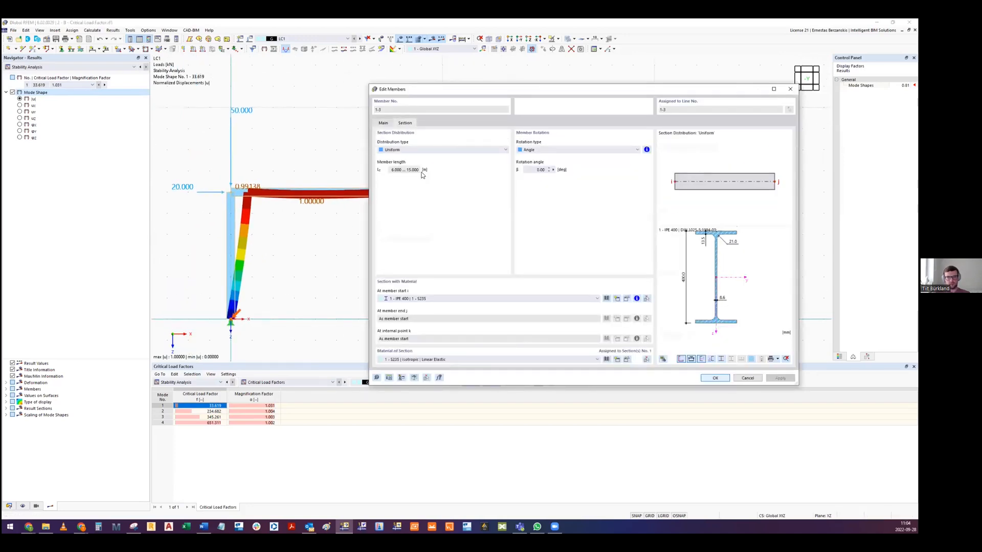
click(425, 300)
click(417, 306)
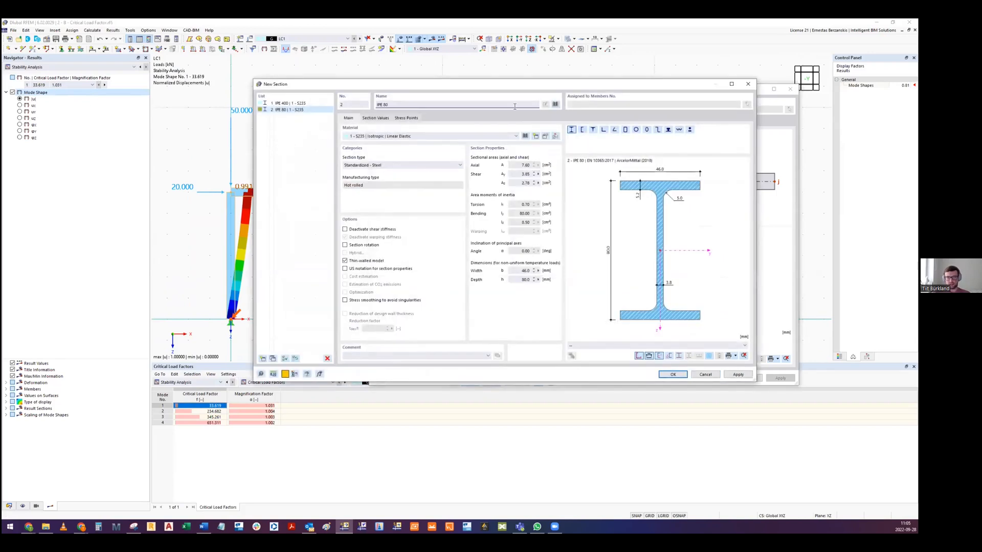
click(554, 106)
click(354, 132)
text(IPE)
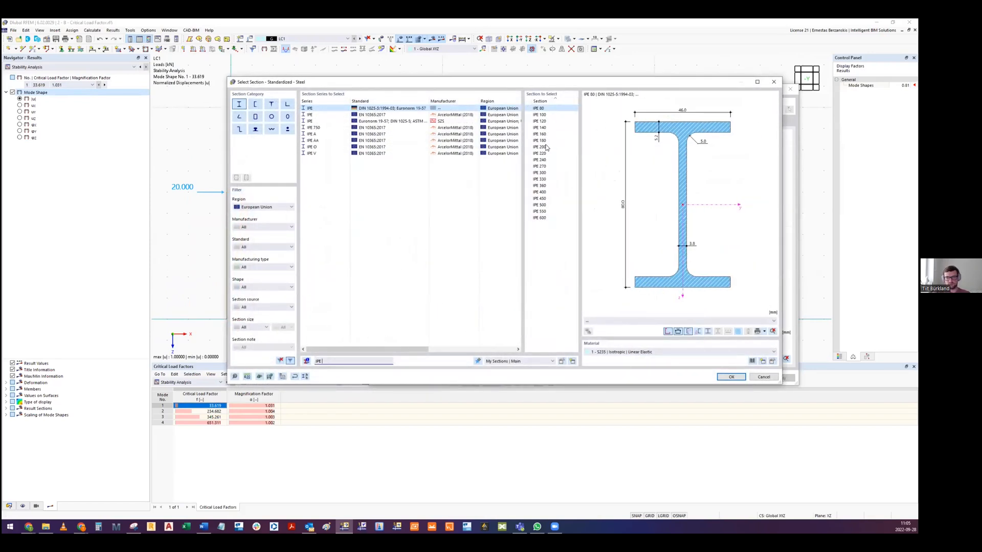
text( 200)
click(731, 377)
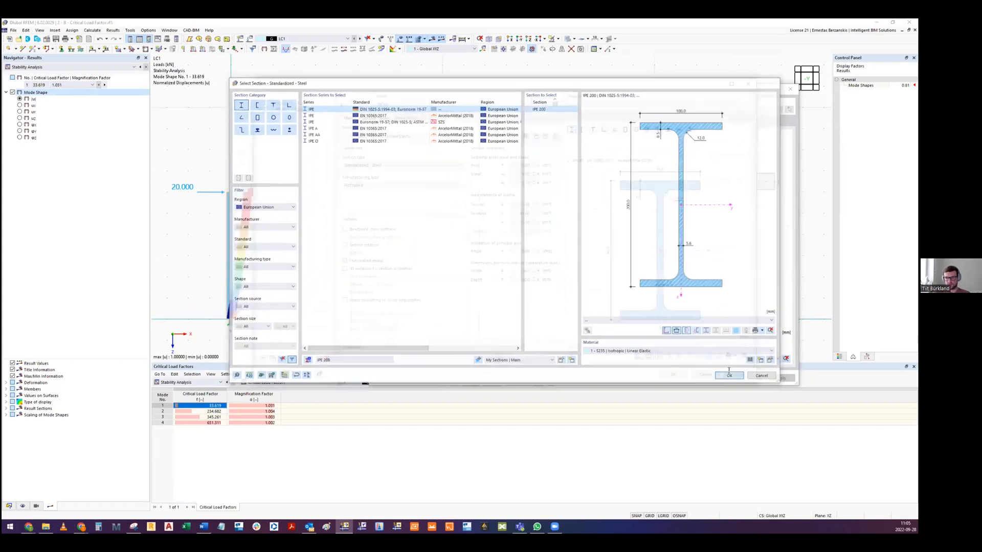
click(670, 376)
key(Return)
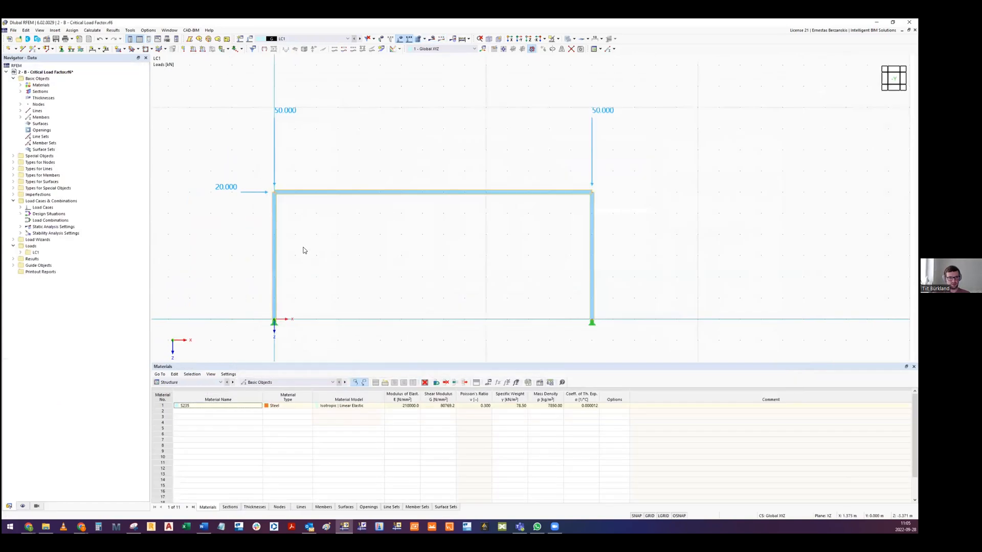
- Recalculate the frame and show the mode 1 critical load factor in the stability analysis results
click(92, 31)
click(102, 50)
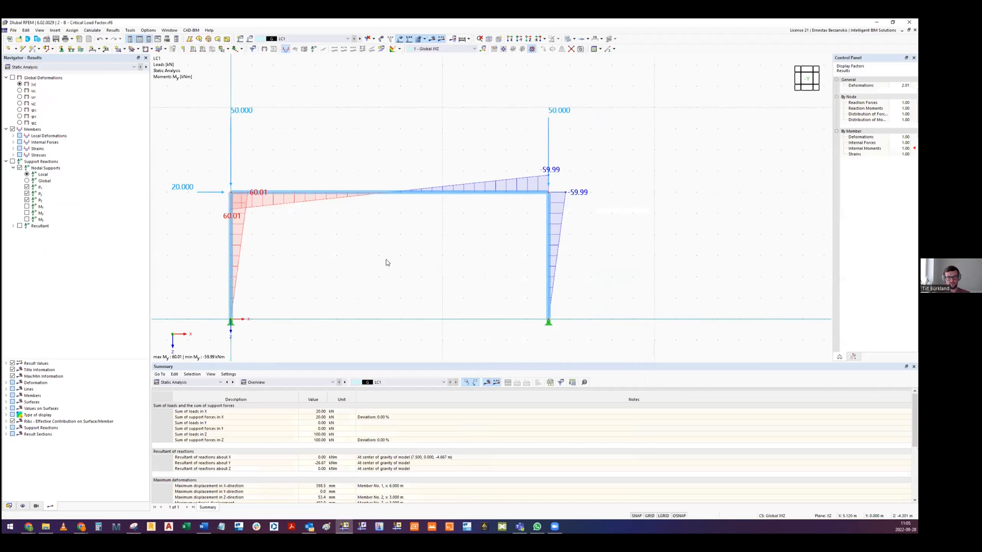
click(51, 67)
click(47, 78)
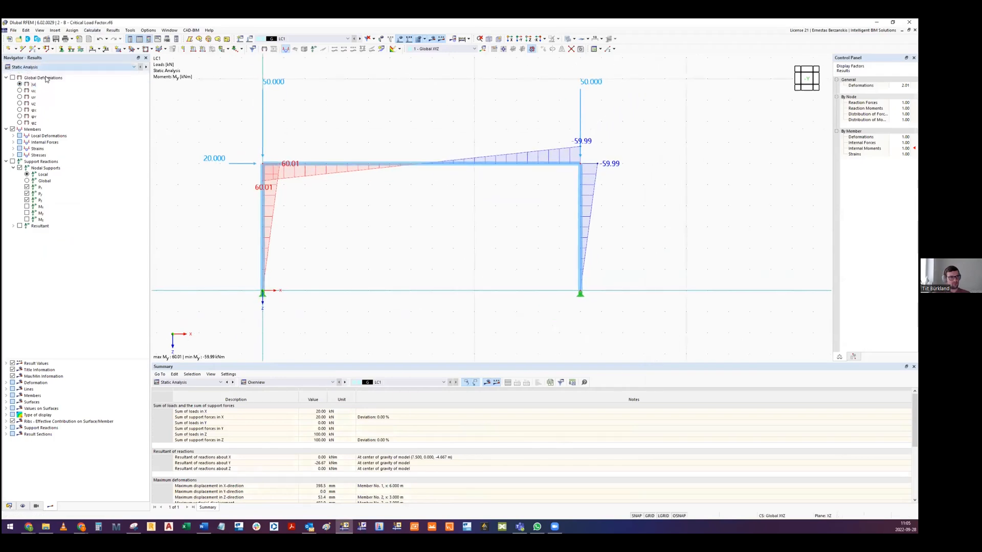
click(191, 407)
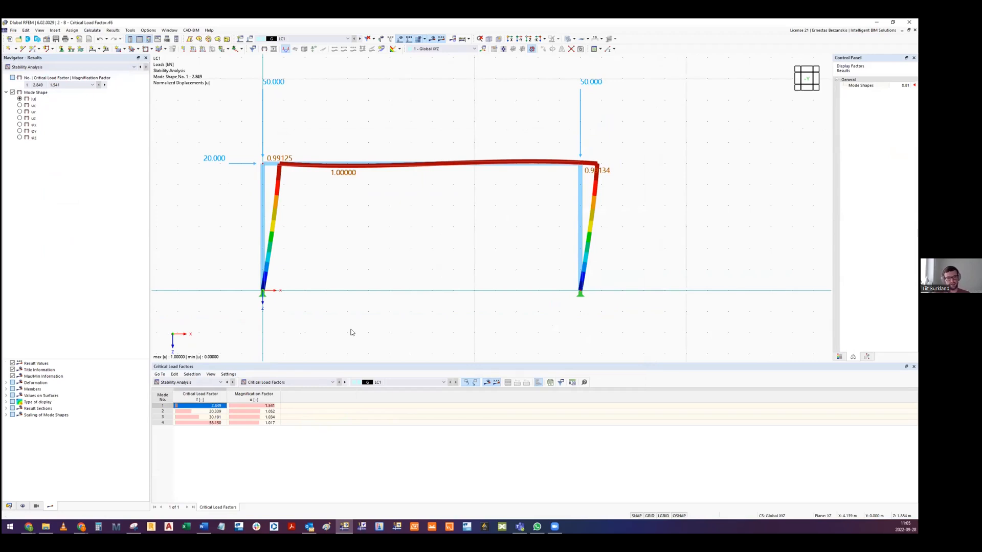
- Inspect the frame's mode 1 shape, and close the Critical Load Factor model without saving
middle_drag(366, 219, 431, 238)
middle_drag(501, 197, 501, 221)
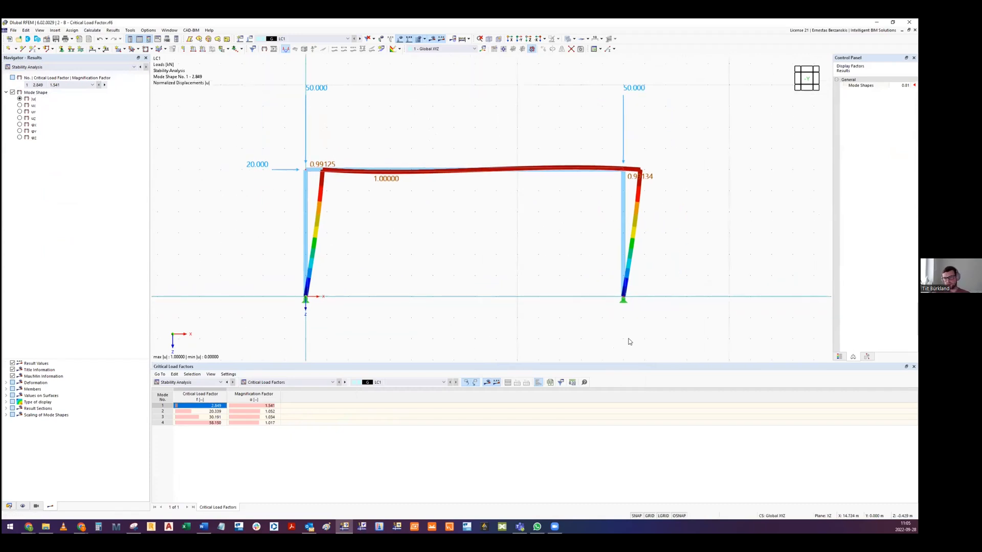
middle_drag(571, 193, 553, 202)
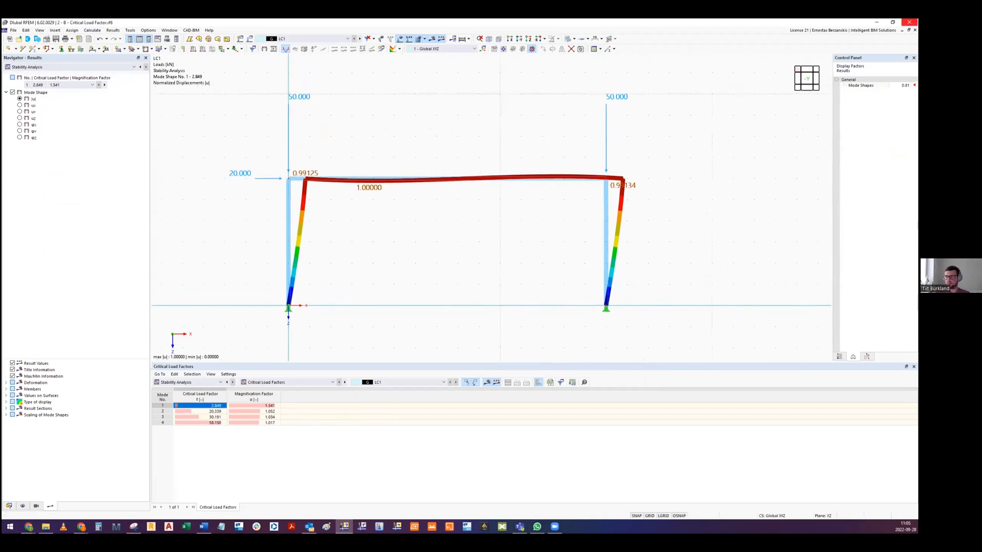
click(915, 30)
click(494, 303)
- Return to slide 24 in the Google Slides presentation and highlight the "Mudeli ebastabiilsuste kiire tuvastamine" bullet
mouse_move(29, 527)
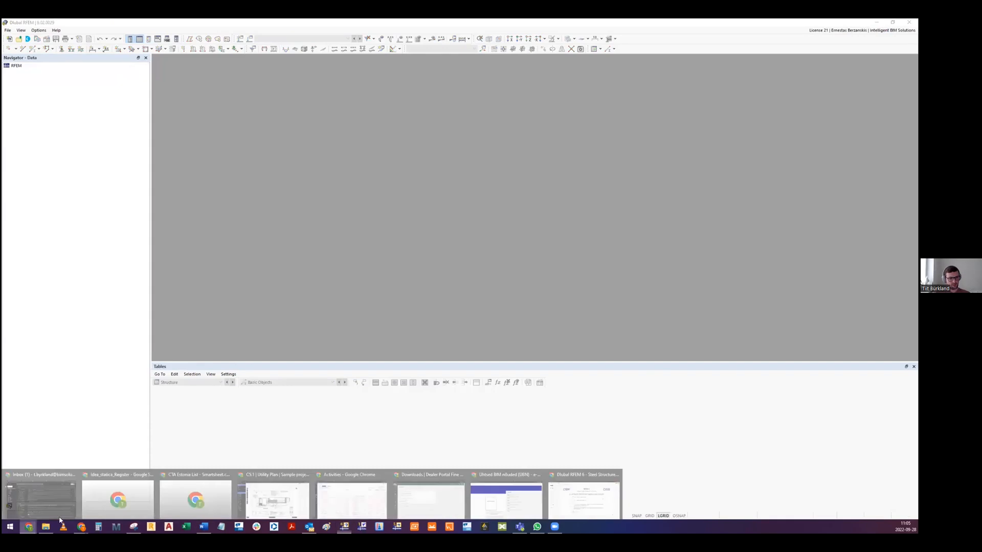
click(503, 497)
key(Down)
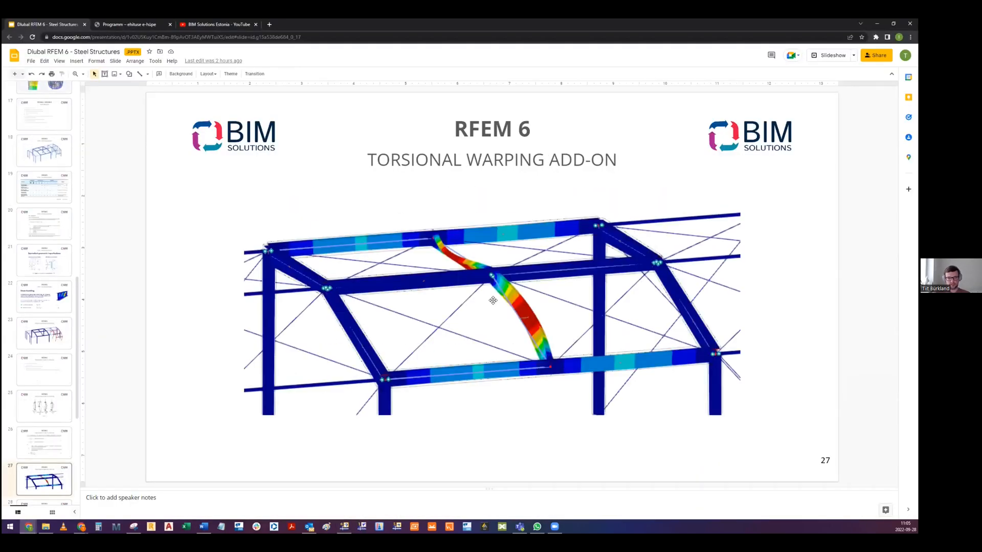
key(Up)
key(Up)
key(Up)
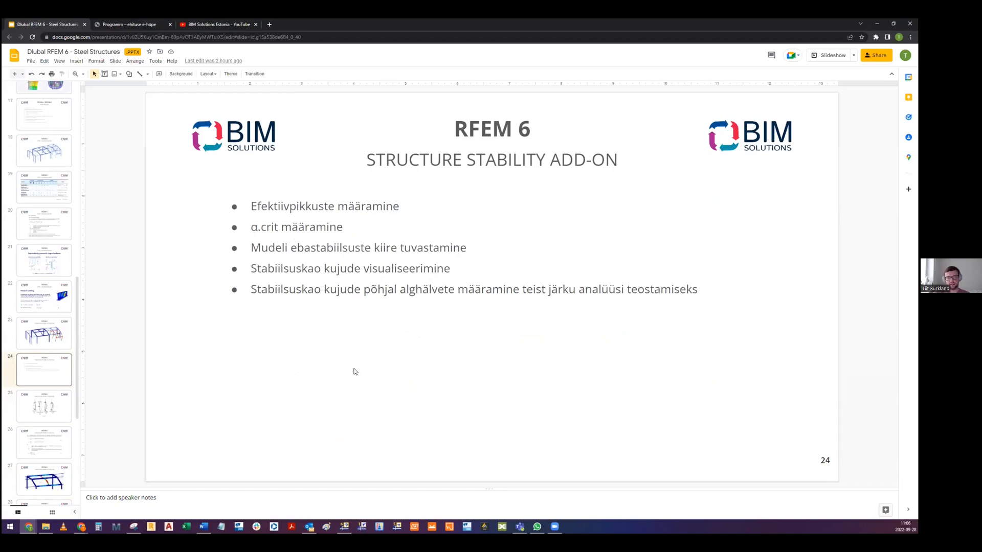
click(283, 249)
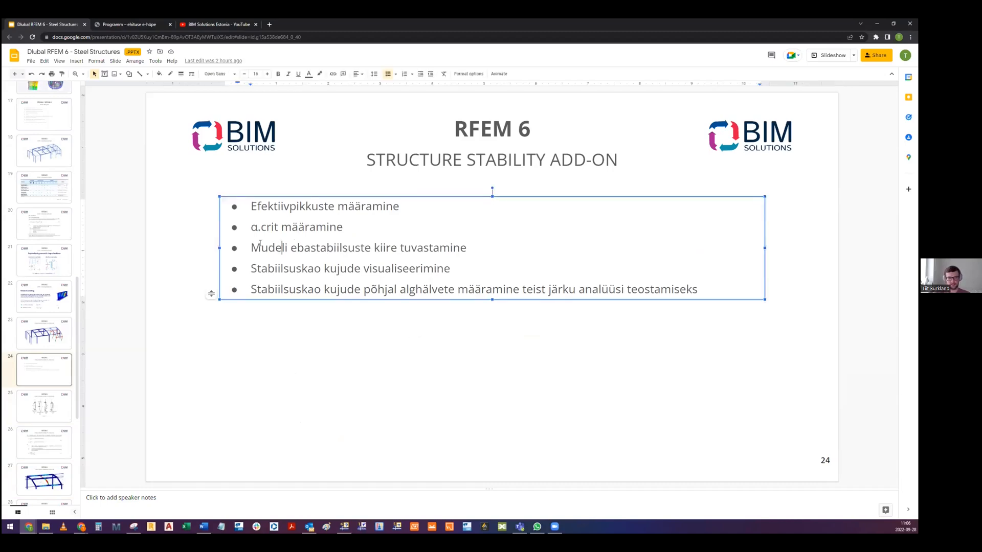
drag(252, 247, 467, 247)
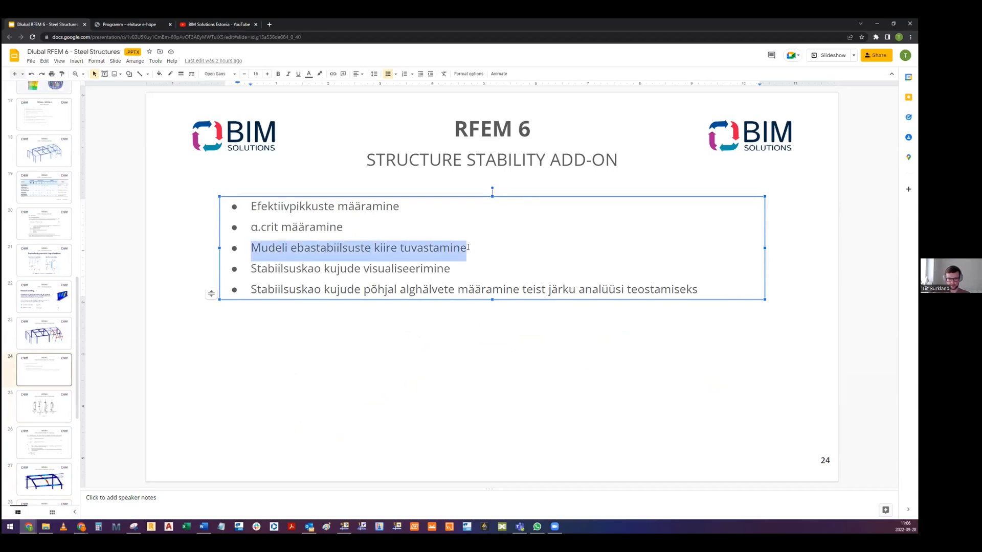
- Switch to the Structure Stability model in RFEM 6 and view the whole steel hall in 3D
key(alt+Tab)
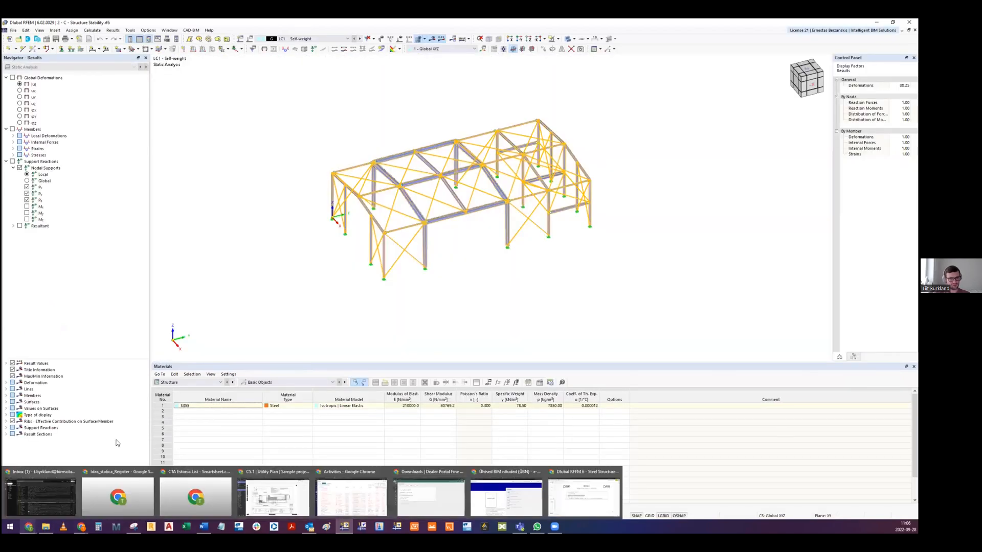
middle_drag(553, 296, 521, 311)
scroll(504, 218, up, 3)
mouse_move(512, 192)
middle_down()
mouse_move(495, 201)
mouse_move(510, 181)
mouse_move(500, 213)
mouse_move(563, 184)
mouse_move(532, 181)
mouse_move(575, 166)
mouse_move(514, 175)
middle_up()
mouse_move(220, 62)
middle_down()
mouse_move(249, 53)
mouse_move(233, 61)
middle_up()
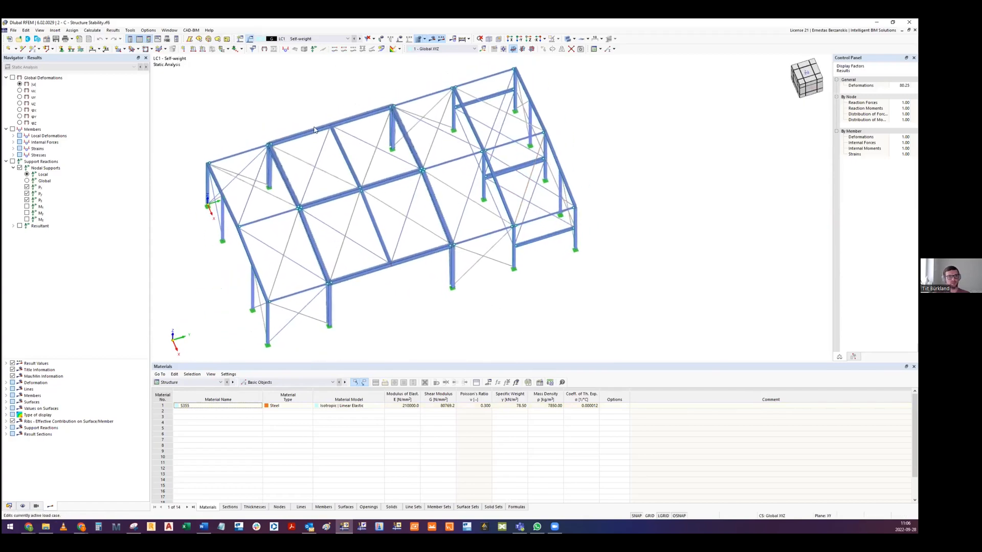
key(Escape)
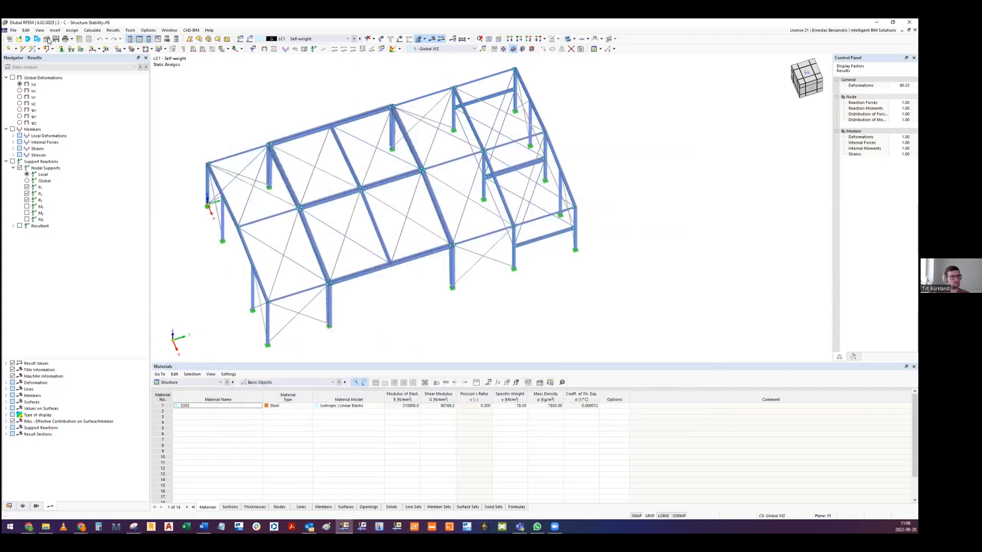
- Check in the model's base data that the Structure Stability add-on is activated
click(46, 40)
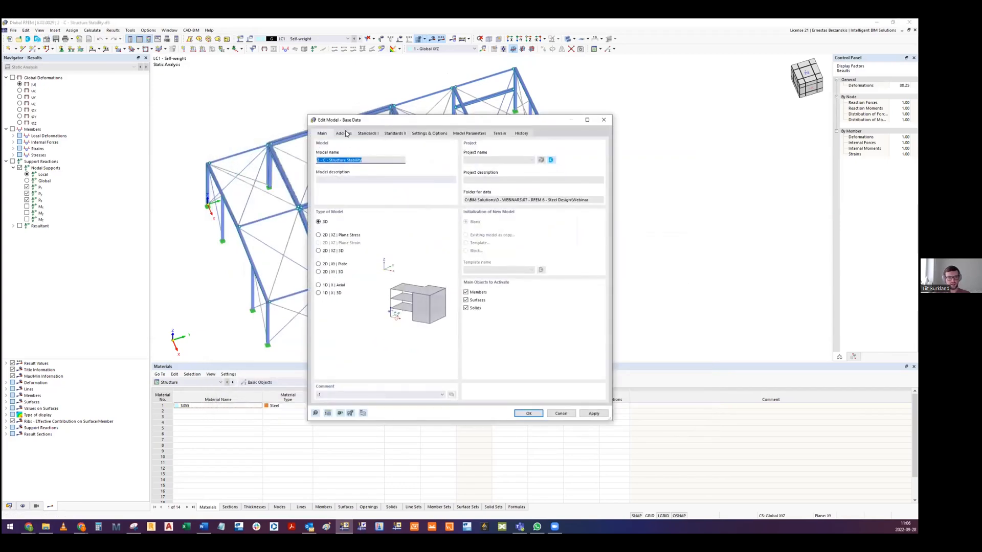
click(344, 134)
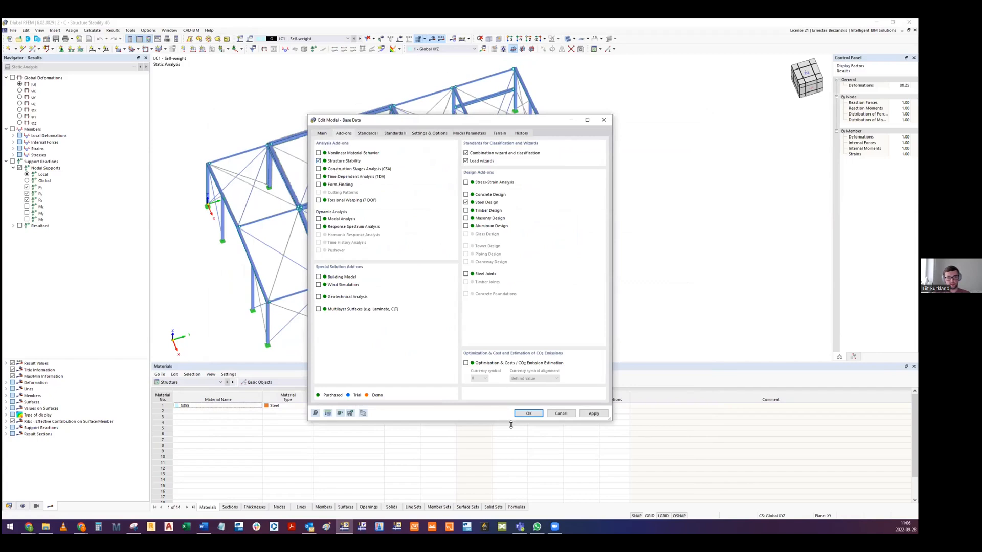
click(530, 414)
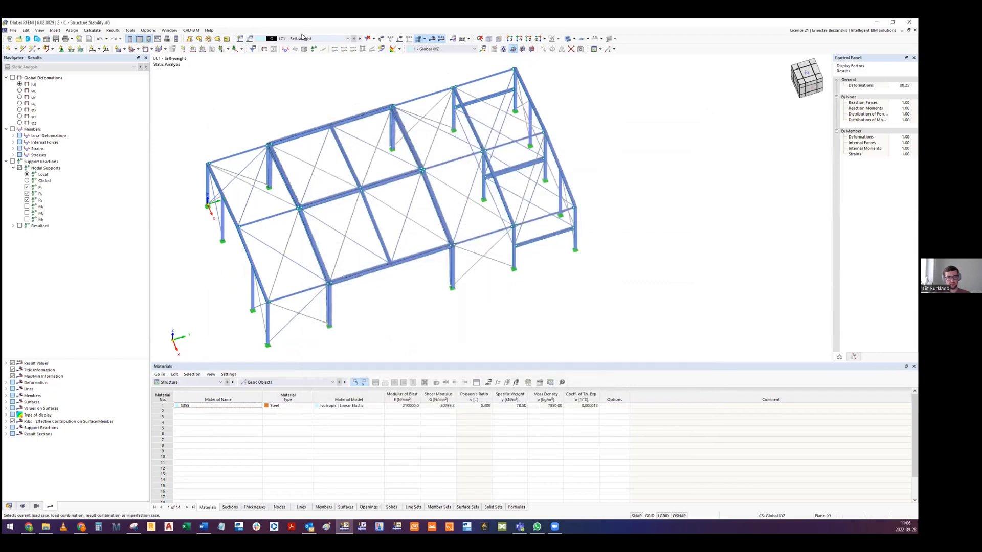
- Try the critical load calculation for LC1 Self-weight, with the ST1 option to calculate without loading for the instability check
click(250, 39)
click(335, 313)
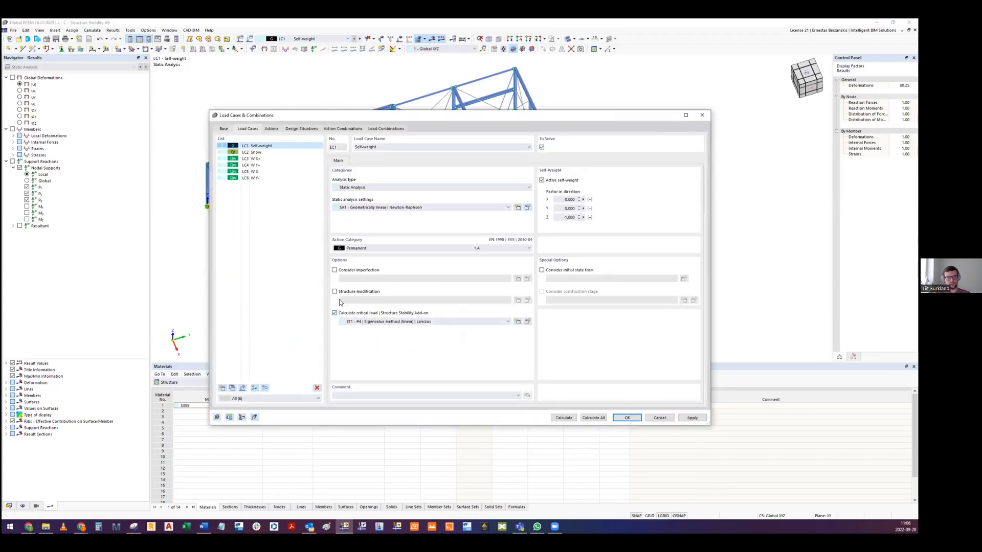
click(528, 322)
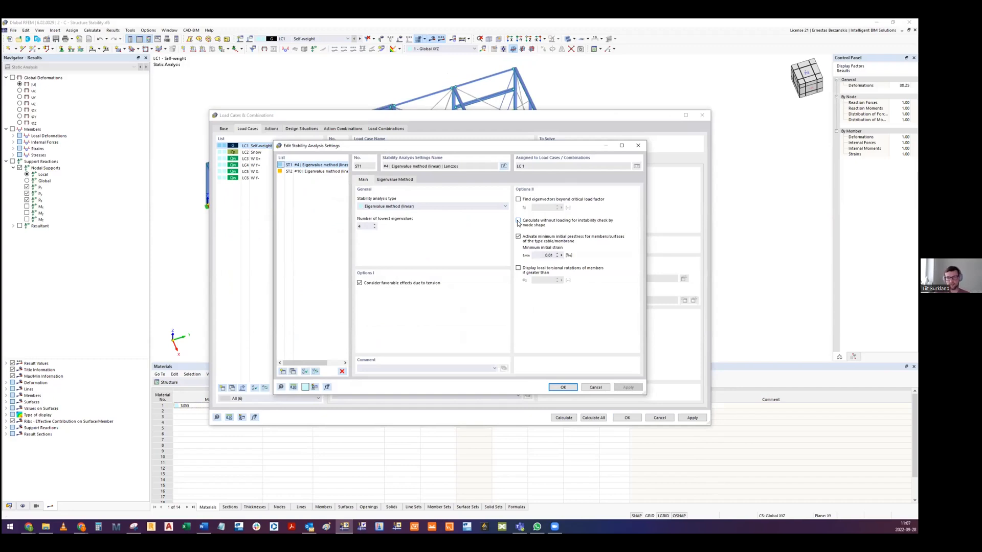
click(518, 221)
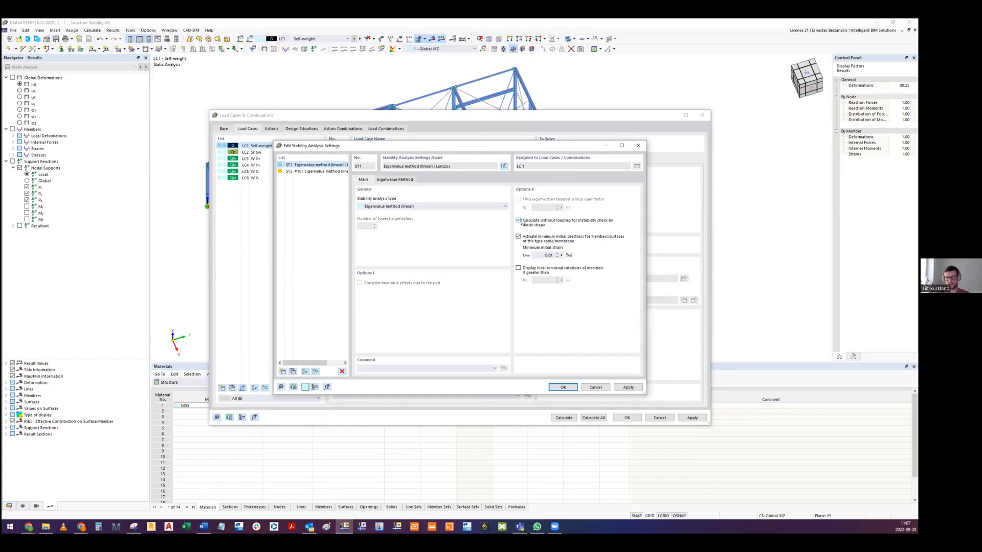
click(596, 387)
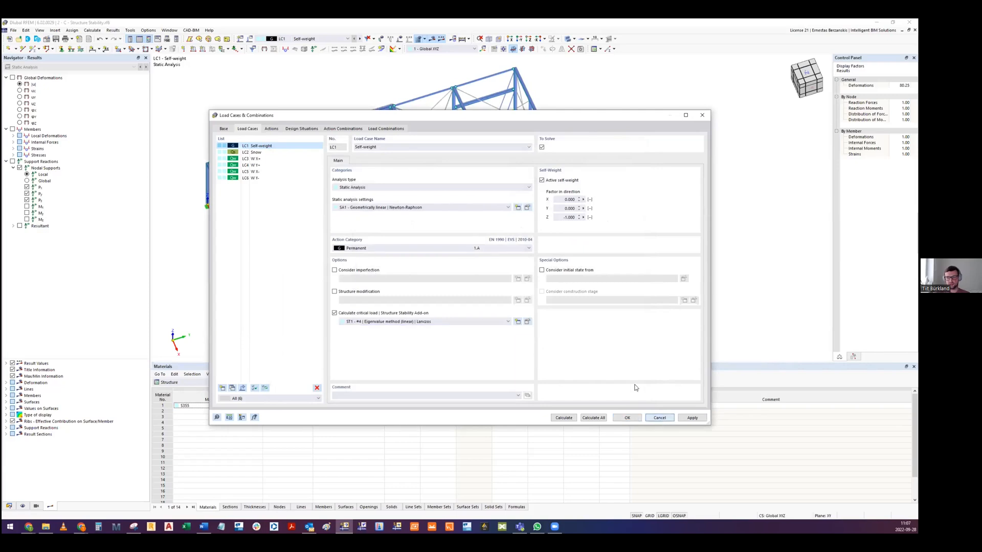
click(627, 417)
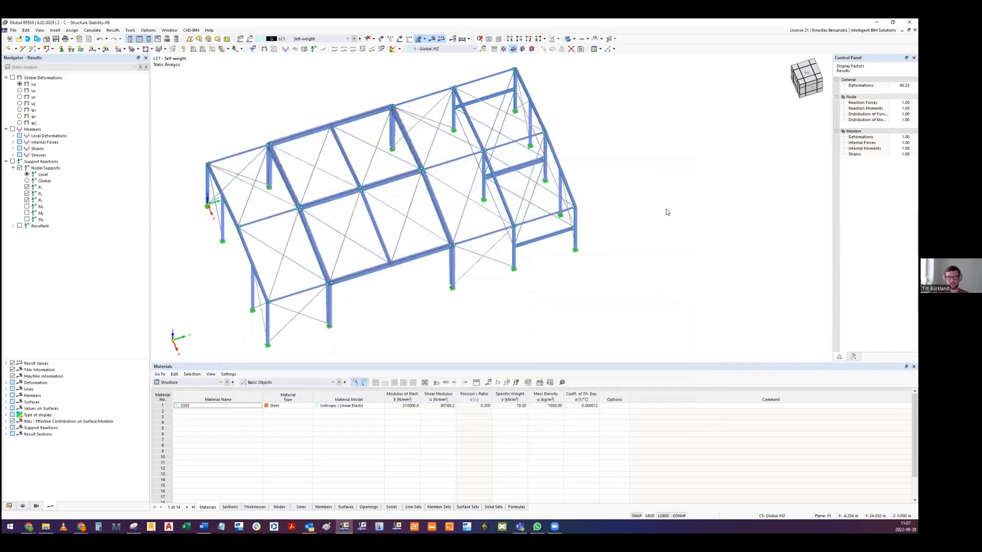
middle_drag(667, 209, 659, 234)
ctrl+middle_drag(510, 210, 508, 107)
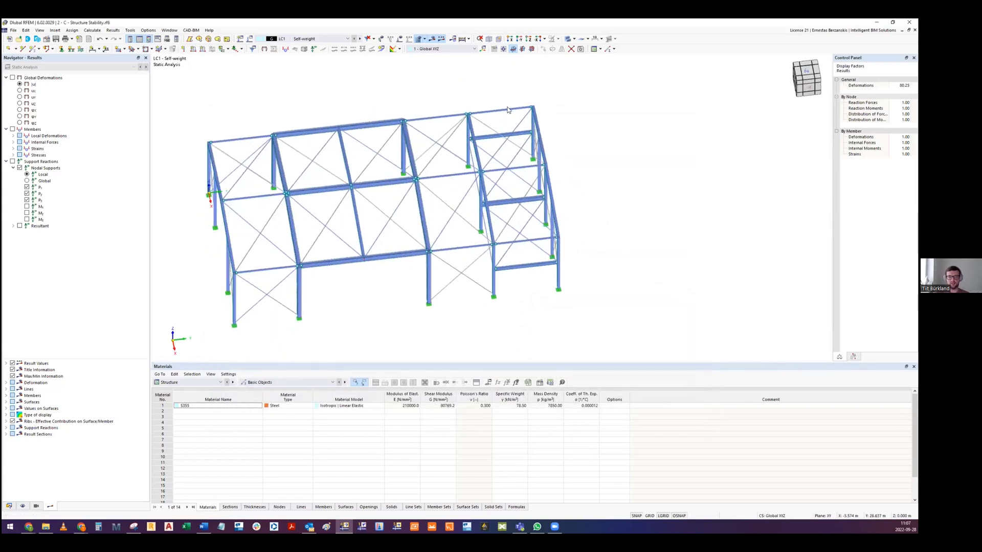
middle_drag(542, 265, 546, 268)
middle_drag(515, 297, 529, 302)
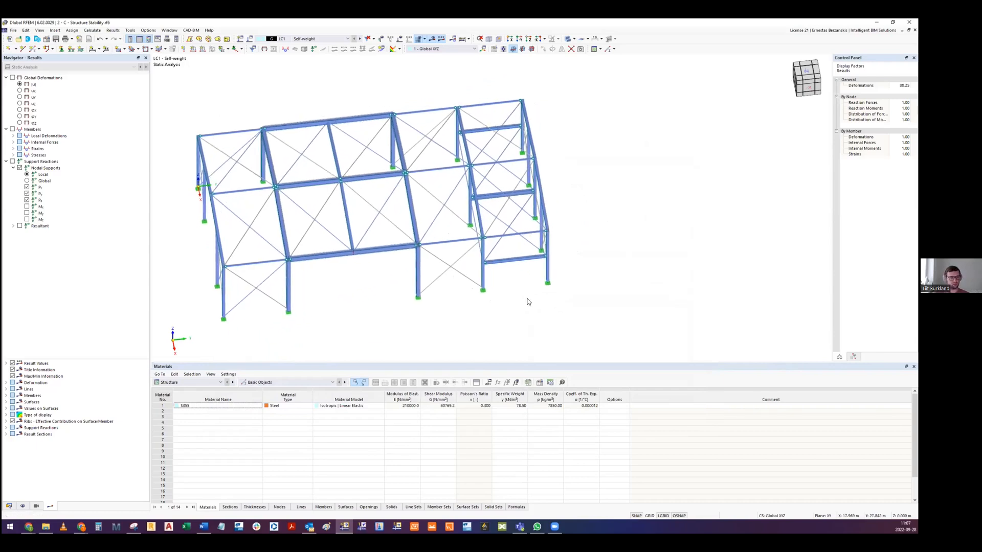
mouse_move(490, 261)
ctrl+middle_down()
mouse_move(494, 246)
mouse_move(492, 269)
ctrl+middle_up()
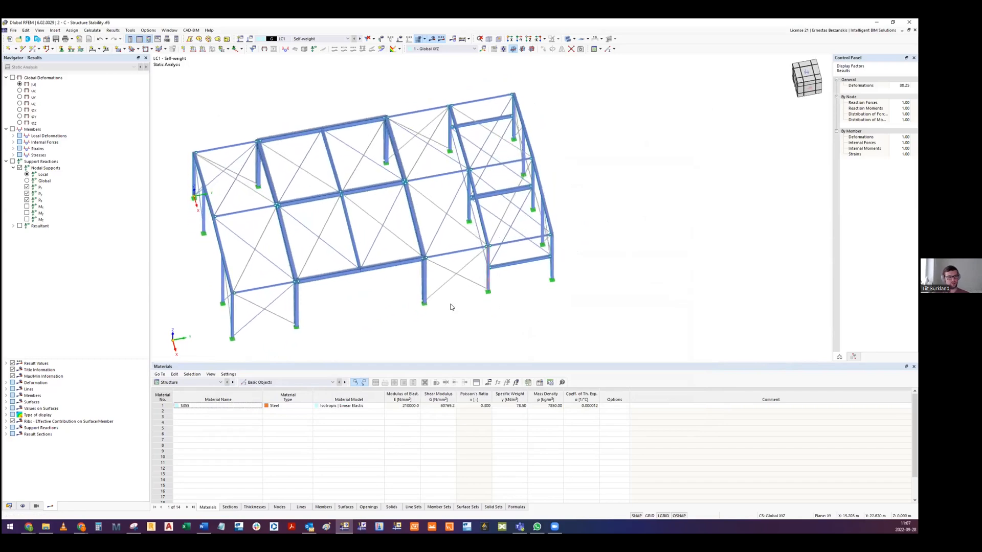
middle_drag(418, 320, 431, 305)
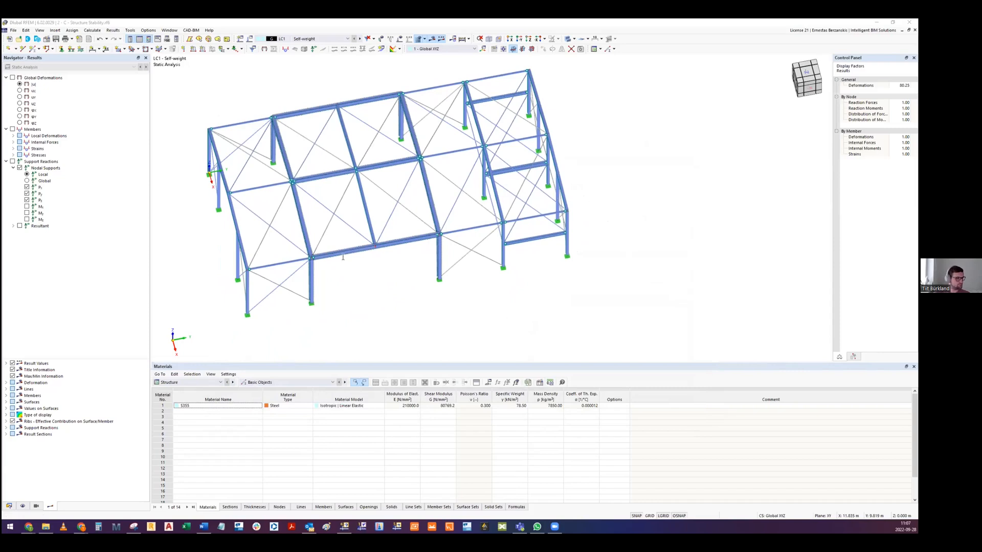
- Switch to slide 24 in Google Slides and highlight the "Stabiilsuskao kujude visualiseerimine" bullet, then clear the highlight
key(alt+Tab)
click(353, 332)
click(261, 269)
drag(253, 269, 451, 269)
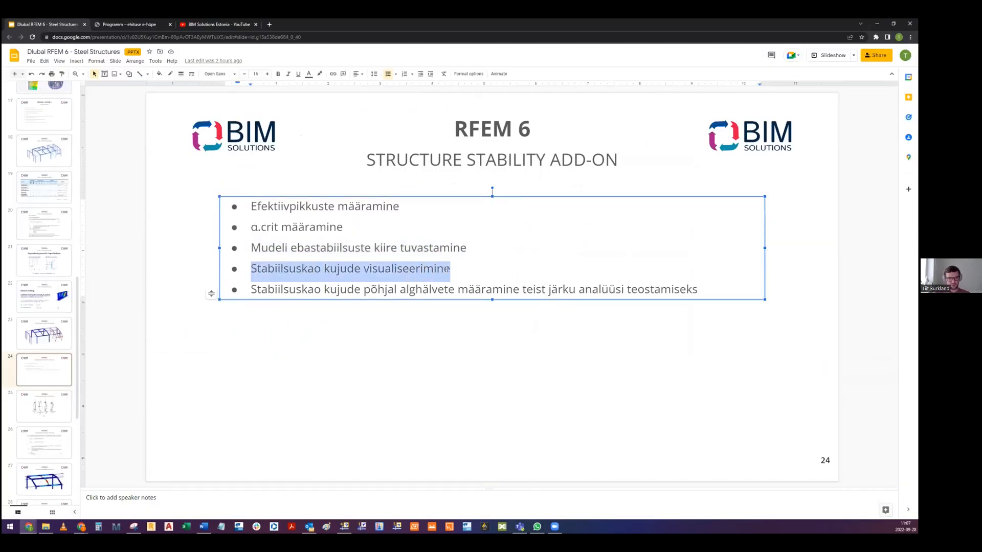
click(402, 342)
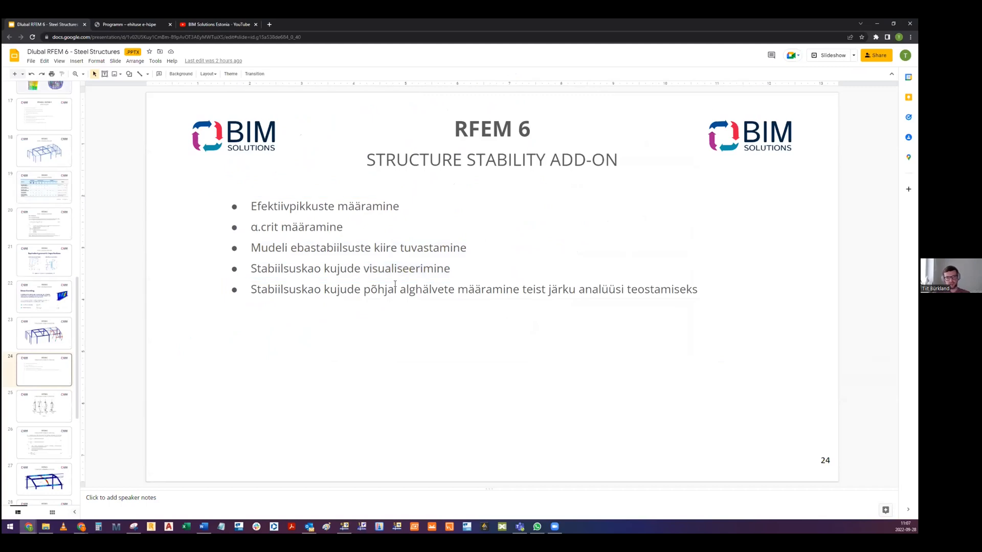
click(287, 292)
click(365, 404)
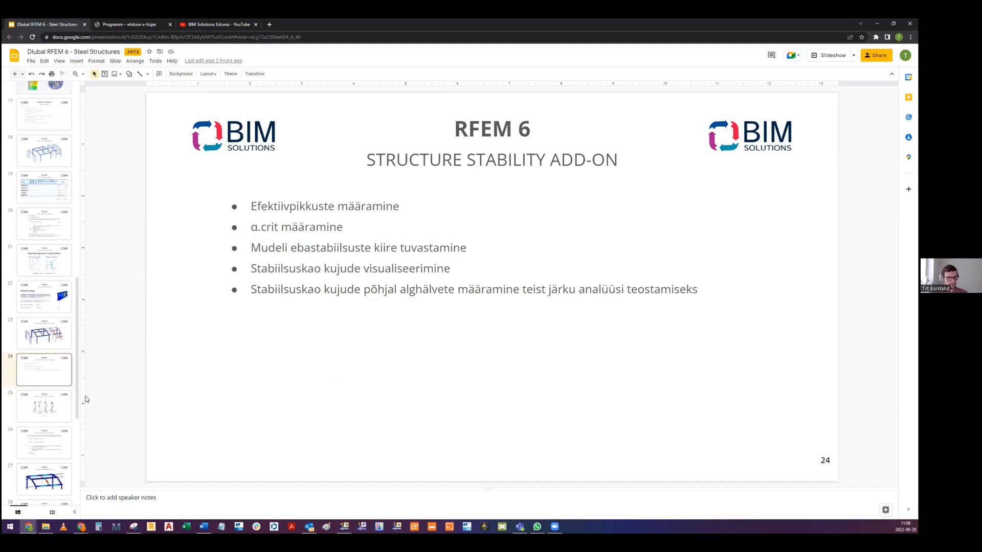
- Switch back to the Structure Stability model in RFEM 6 and review the LC1 load case settings and the activated add-ons
key(alt+Tab)
middle_drag(414, 249, 300, 97)
click(325, 40)
click(325, 41)
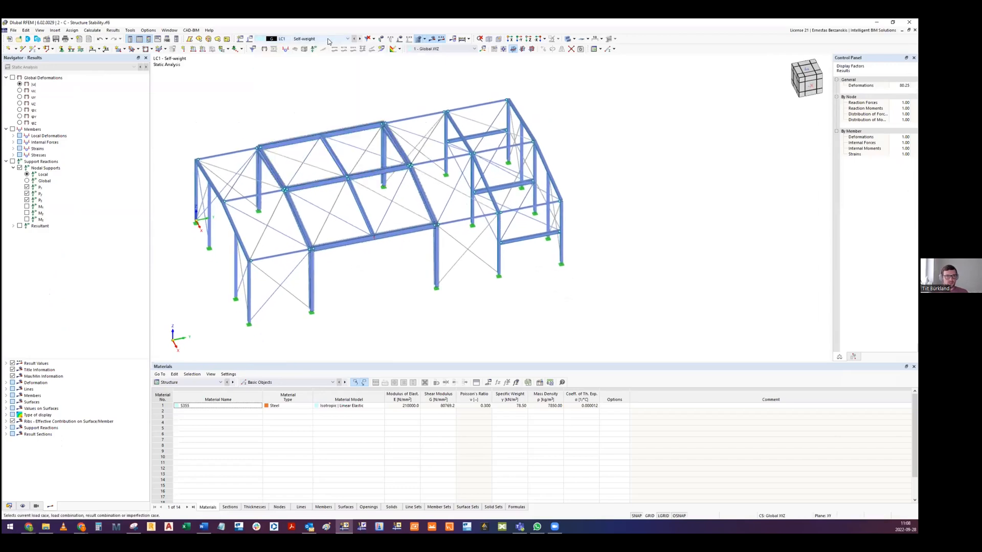
click(250, 39)
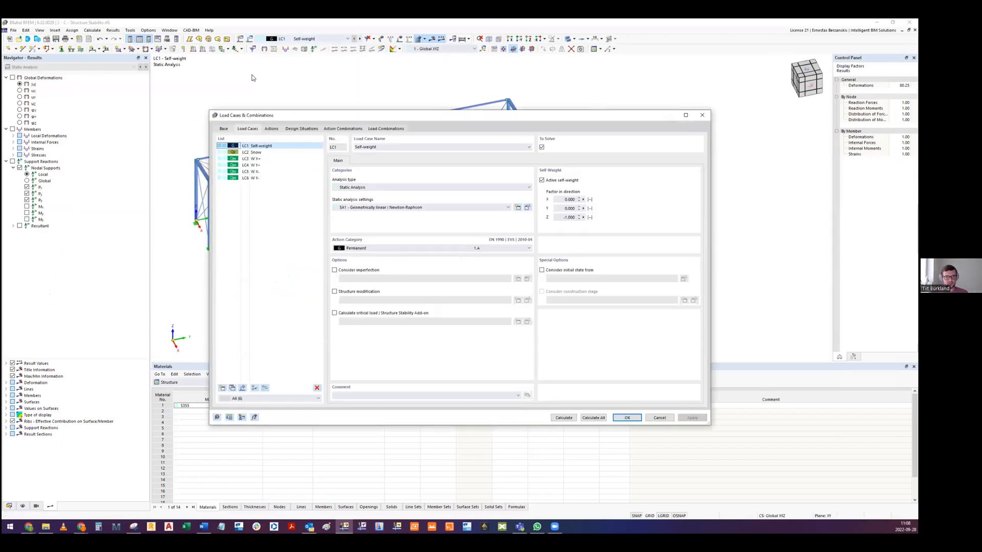
key(Escape)
middle_drag(403, 206, 404, 148)
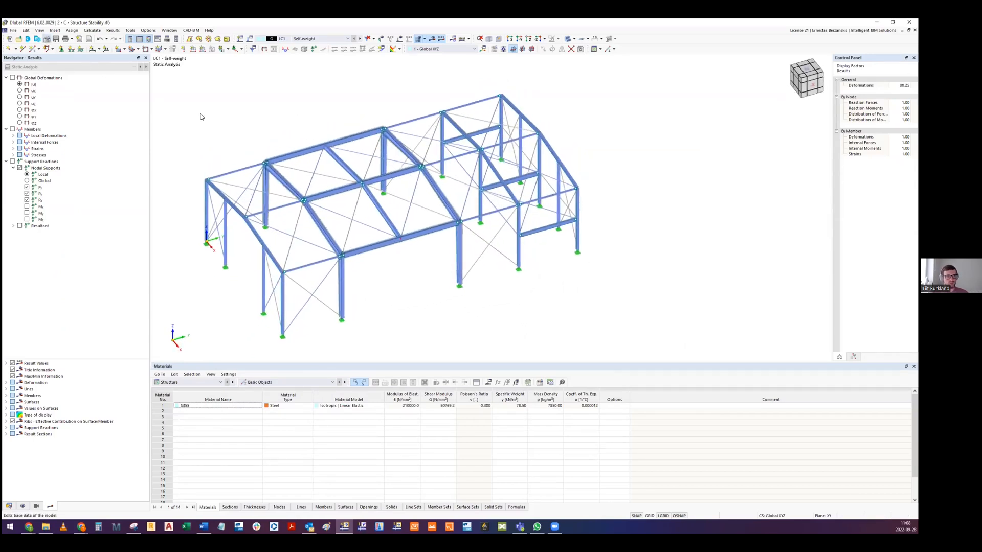
click(344, 134)
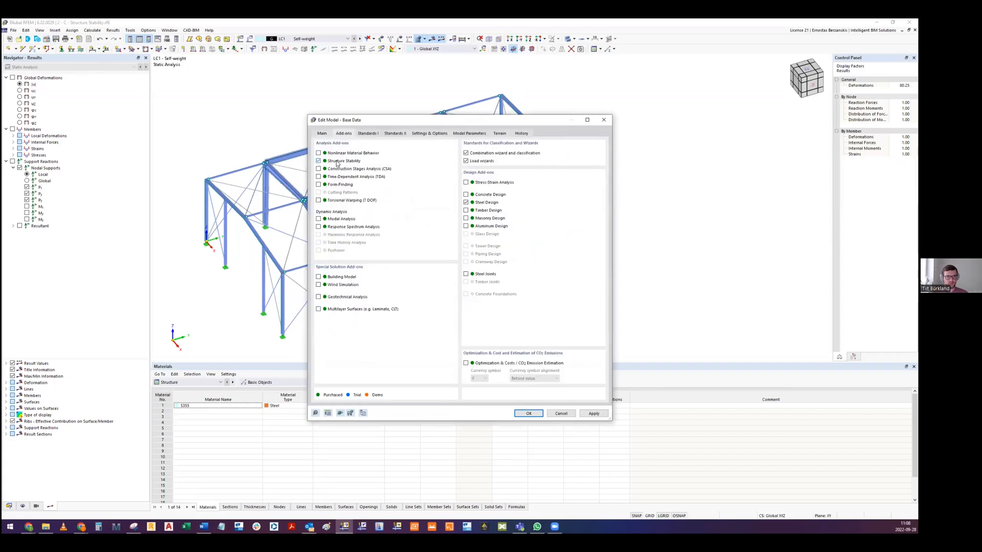
key(Escape)
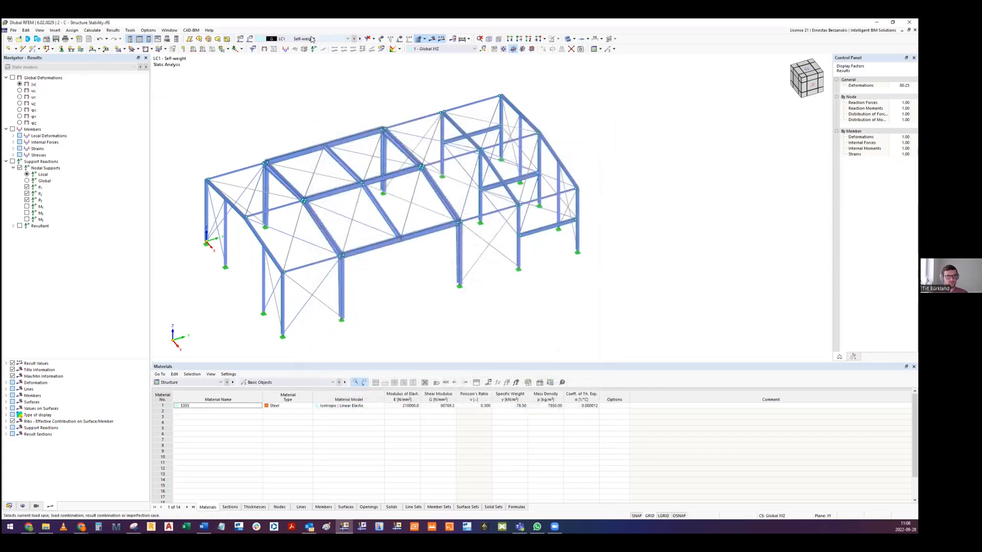
- Enable stability analysis in the DS1 design situation's combination wizard, using ST2 with the linear eigenvalue method (Lanczos) and 10 eigenvalues
click(312, 39)
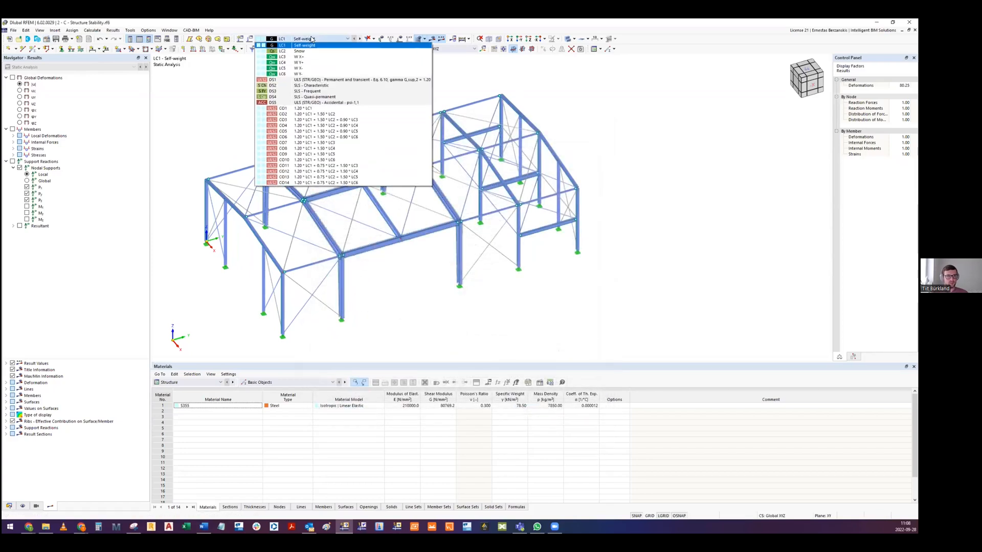
click(325, 80)
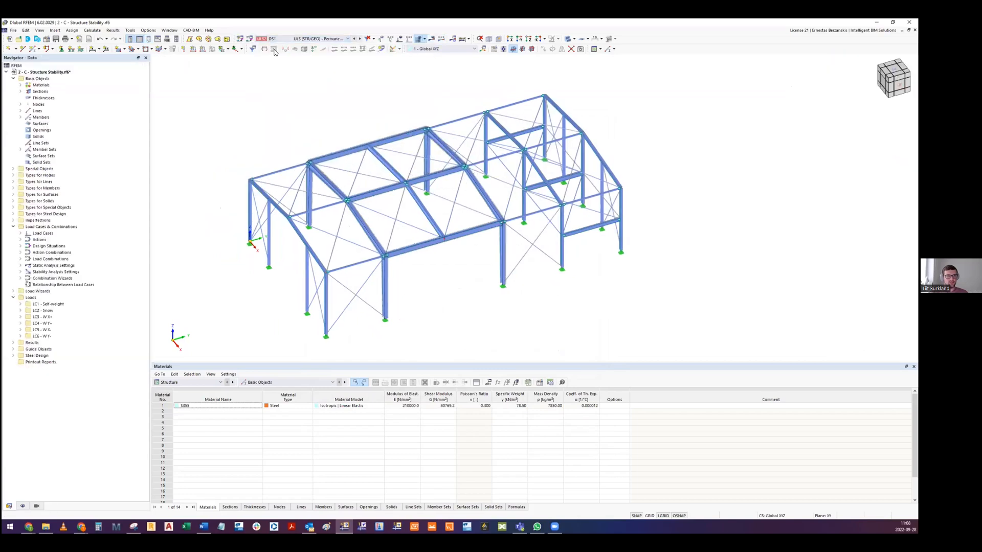
click(250, 39)
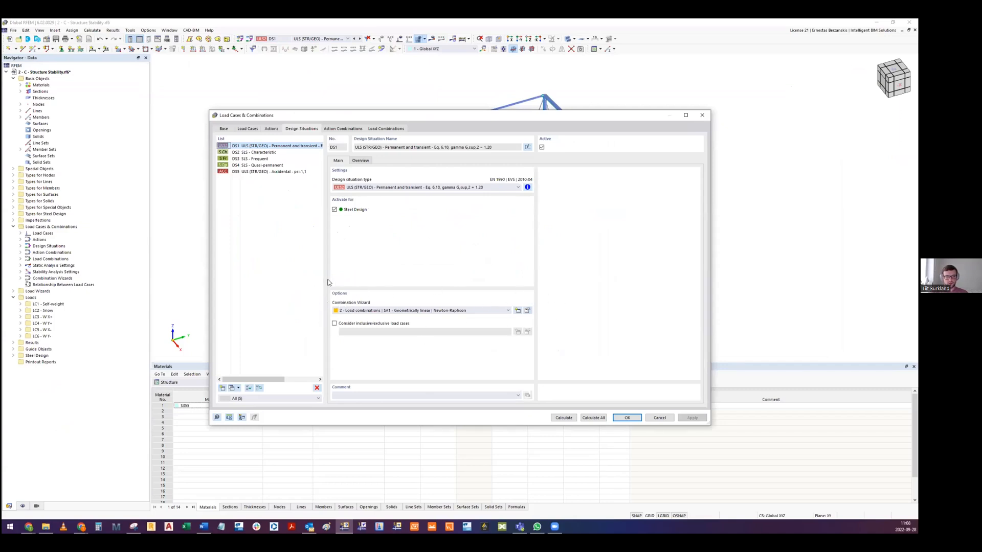
click(528, 310)
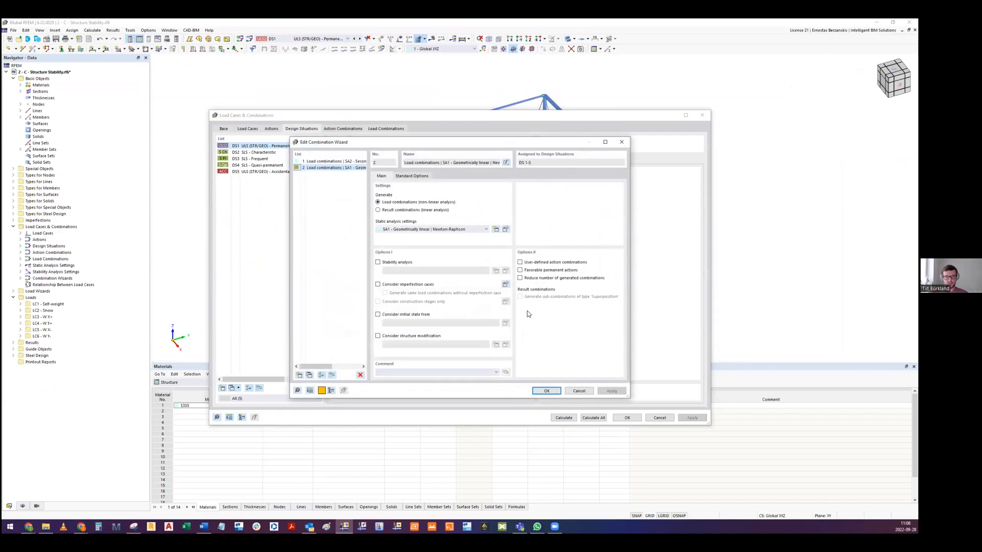
click(378, 263)
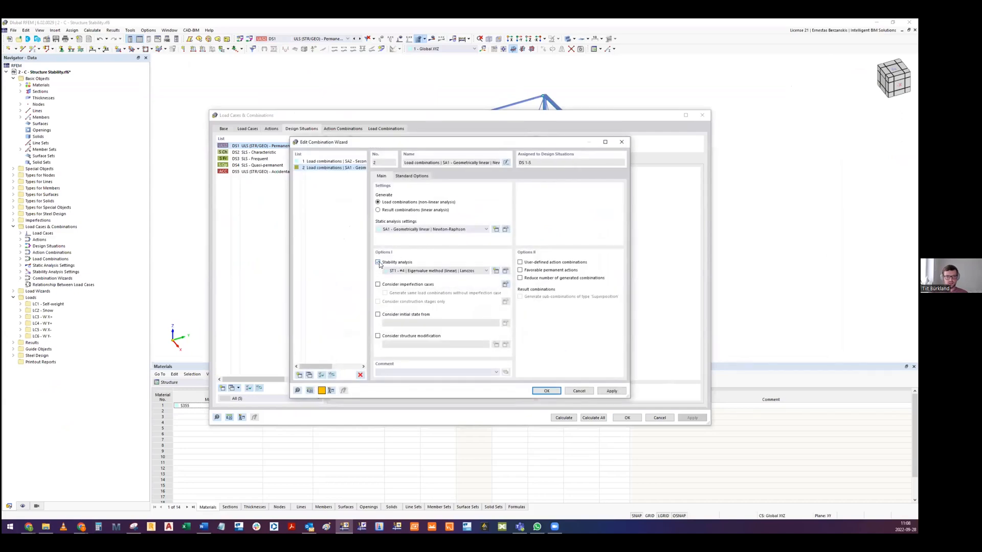
click(416, 271)
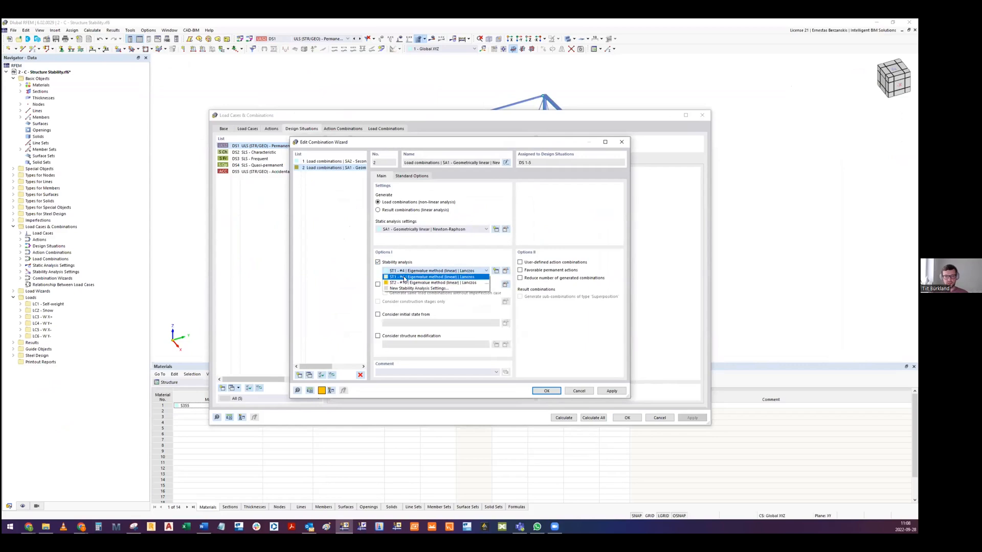
click(408, 283)
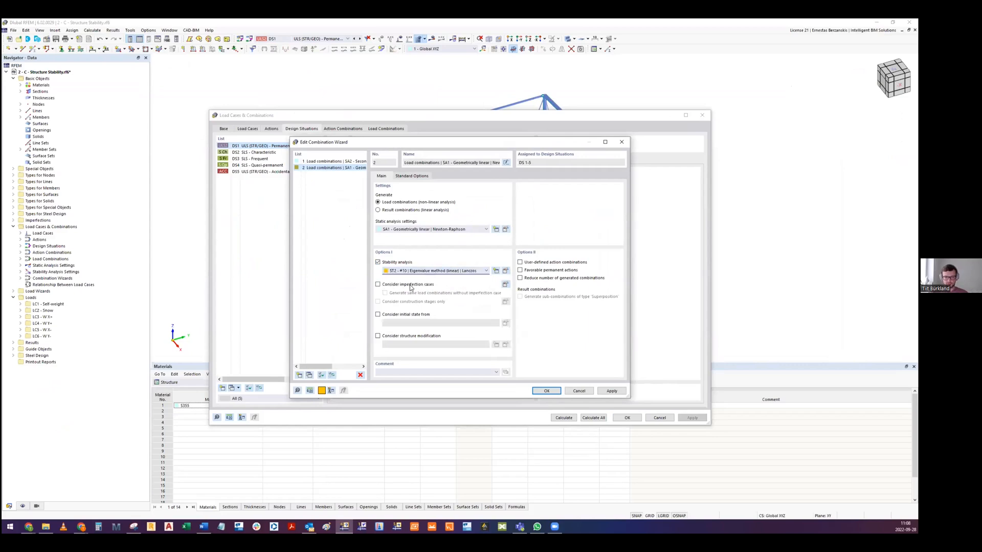
click(551, 391)
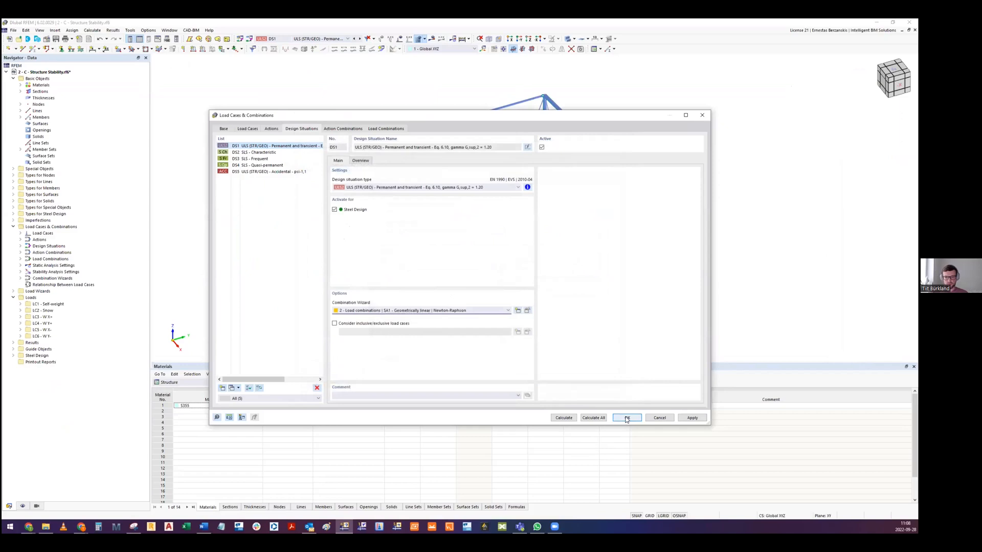
click(626, 419)
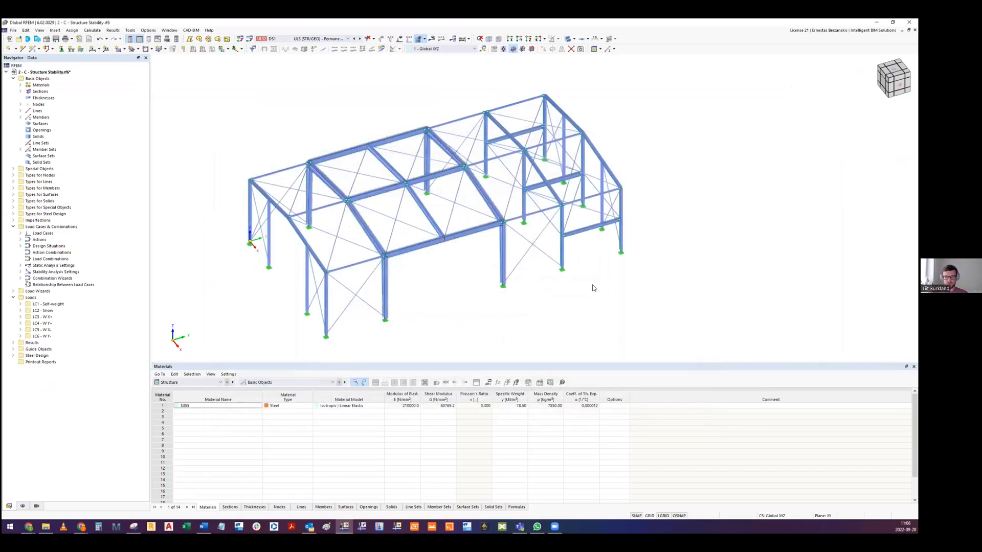
- Review the generated load combinations and calculate them all with the stability analysis and steel design
click(310, 41)
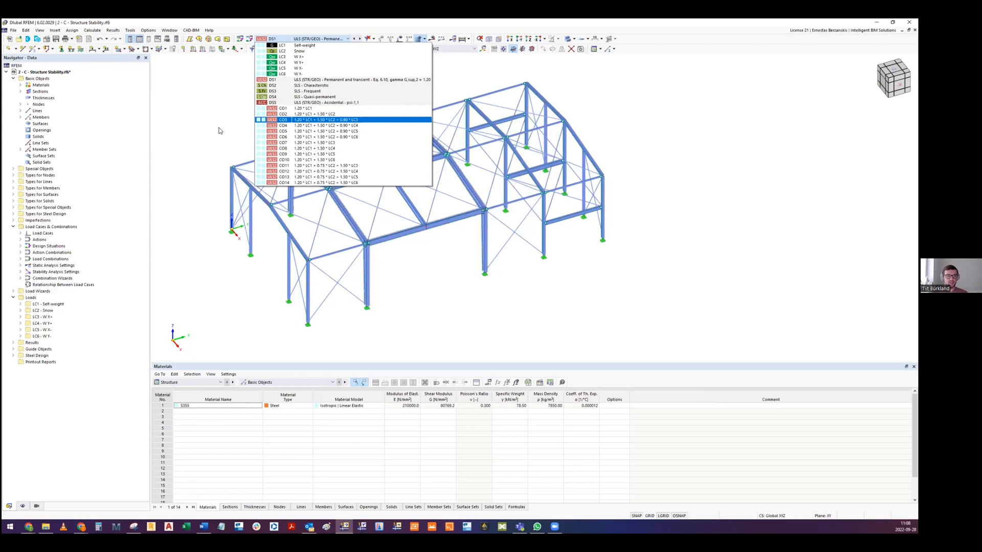
click(200, 107)
middle_drag(439, 145, 417, 153)
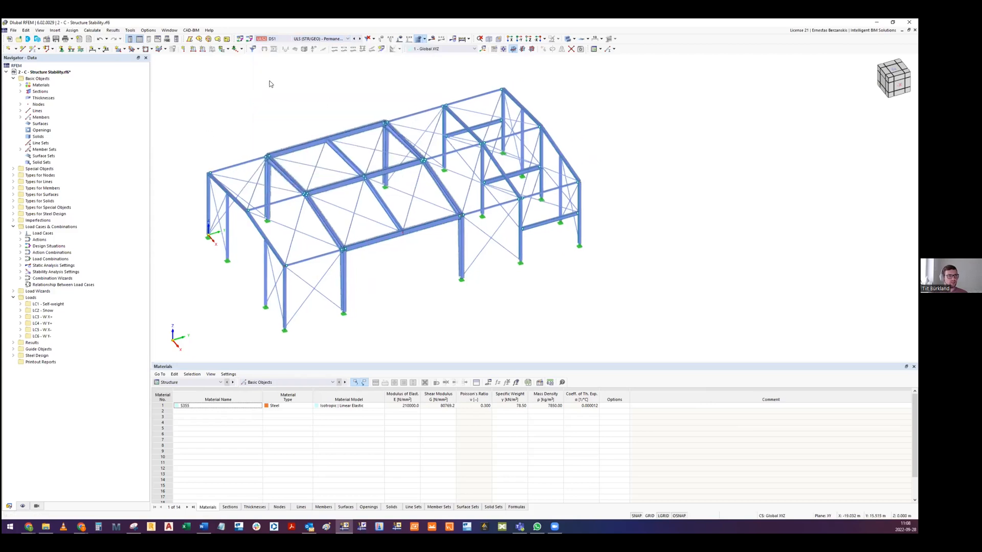
click(93, 30)
click(105, 47)
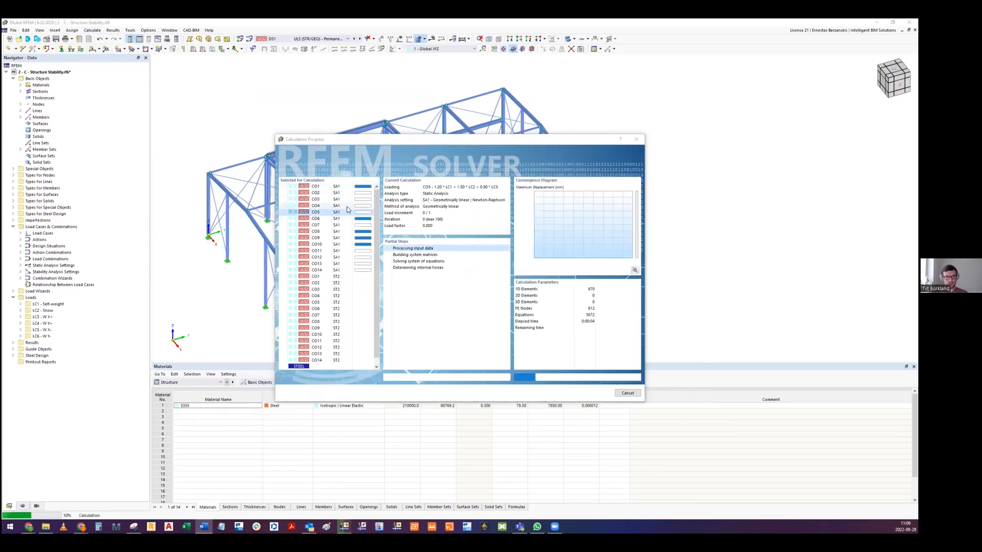
scroll(346, 278, down, 1)
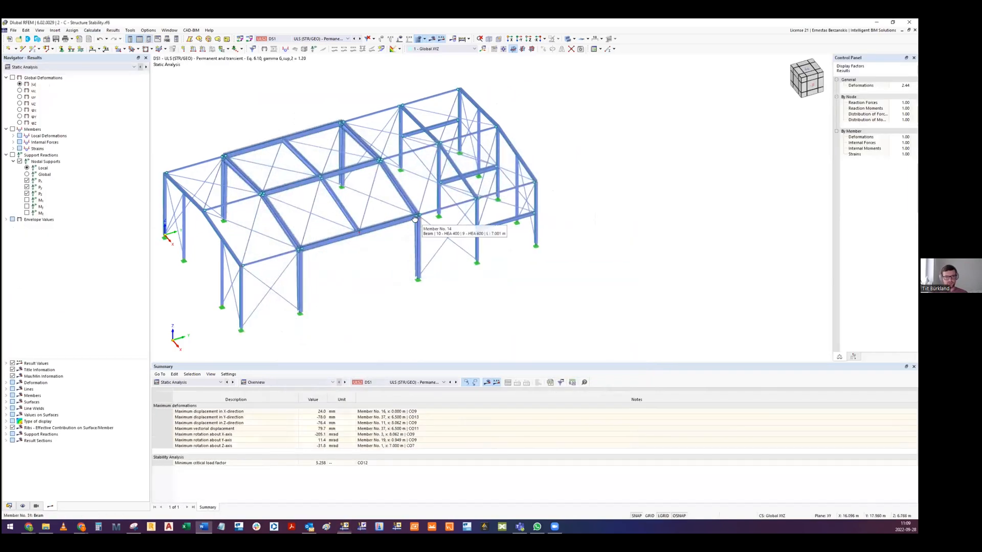
- Switch to load combination CO2, show its Stability Analysis results and turn on the mode shape display for mode 1
click(52, 68)
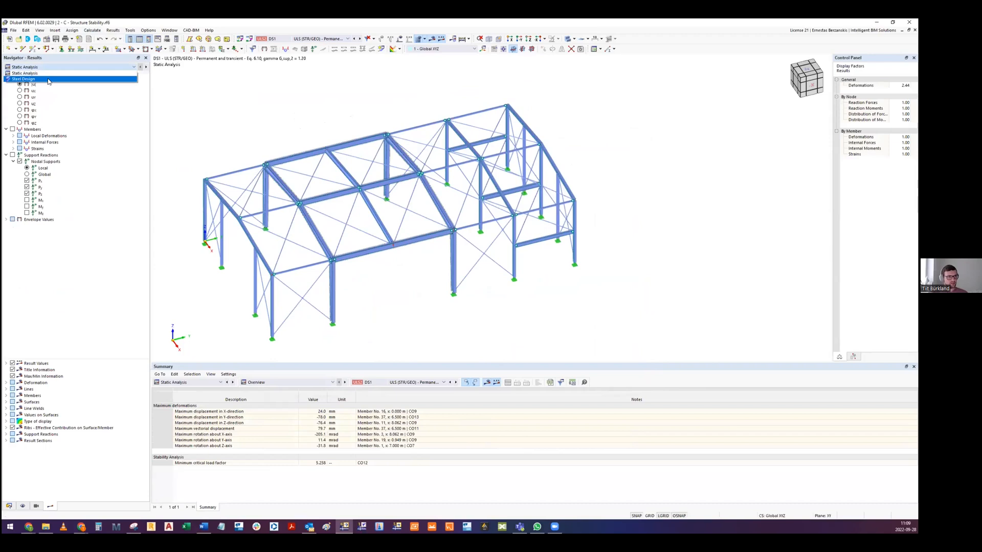
click(81, 65)
click(285, 41)
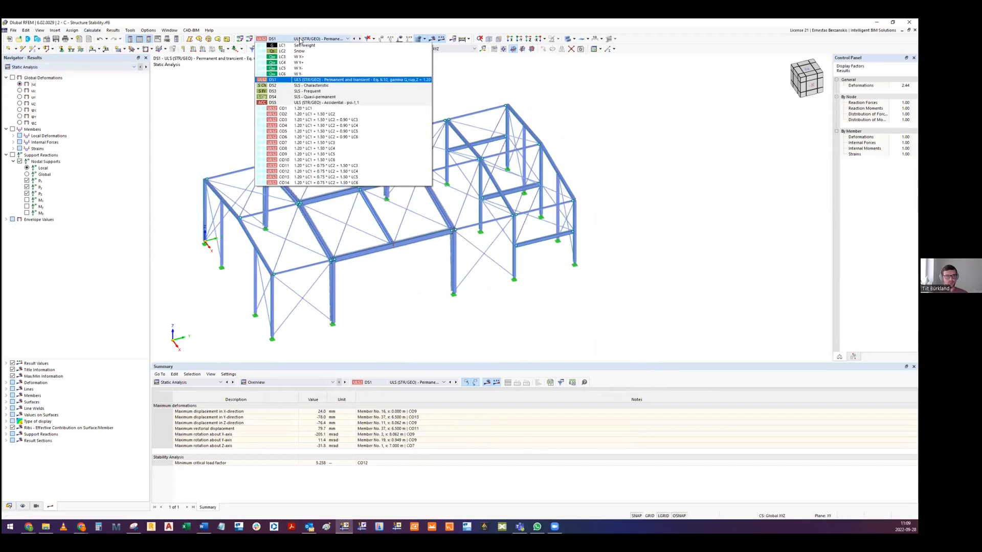
click(309, 114)
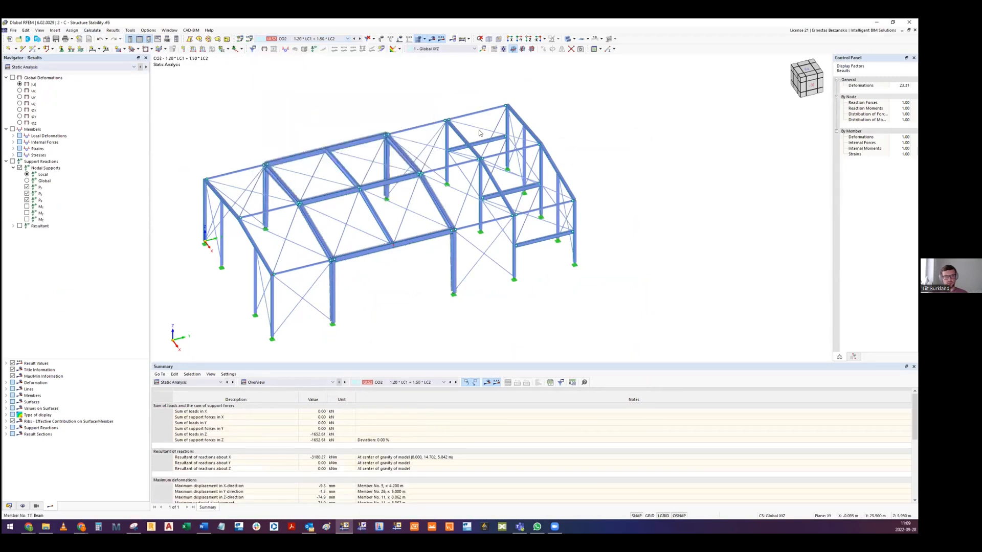
click(70, 67)
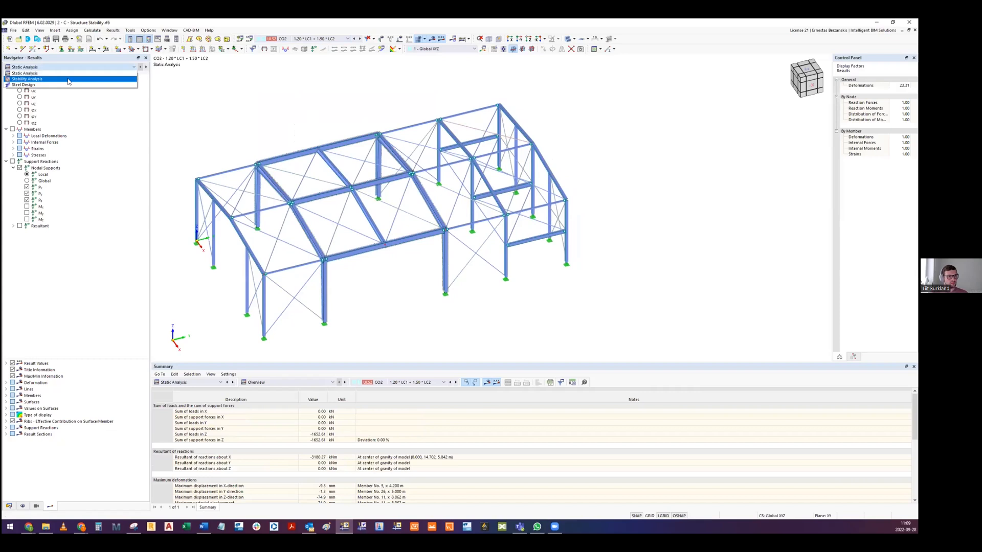
click(69, 79)
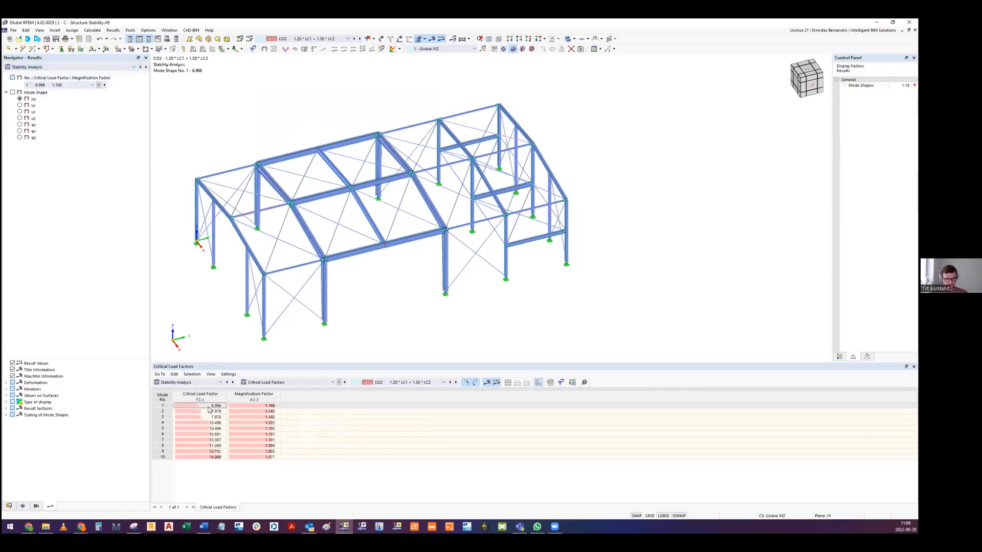
middle_drag(401, 229, 439, 218)
click(13, 93)
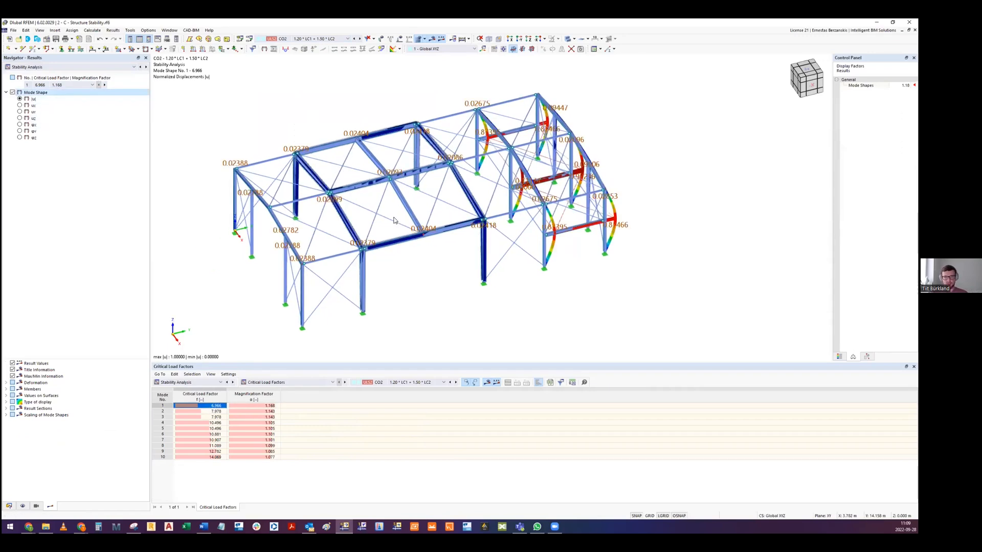
- Examine the CO2 mode shape 1 from several angles, focusing on the buckling columns and beams of the end frames
middle_drag(450, 213, 464, 242)
ctrl+middle_drag(425, 151, 418, 168)
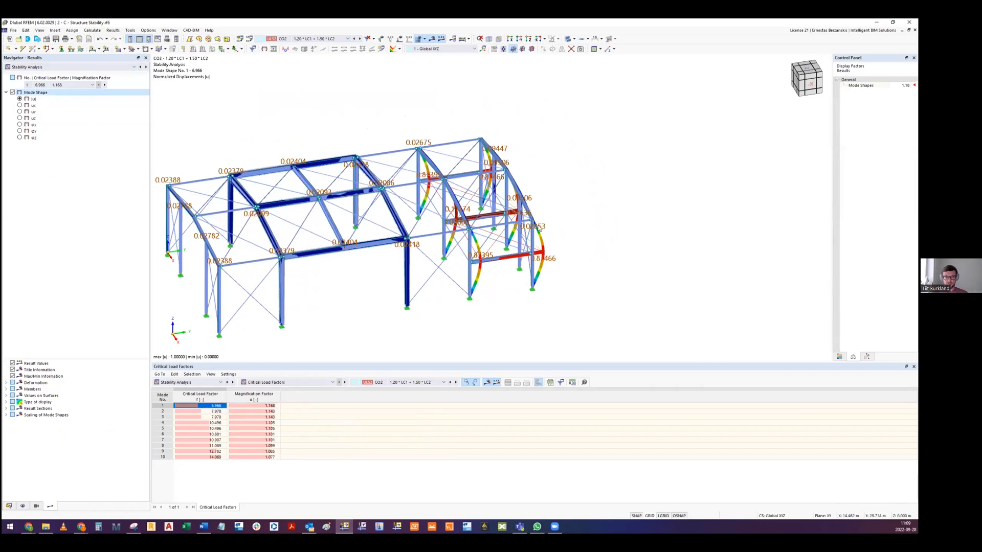
ctrl+middle_drag(478, 225, 462, 315)
scroll(460, 254, up, 3)
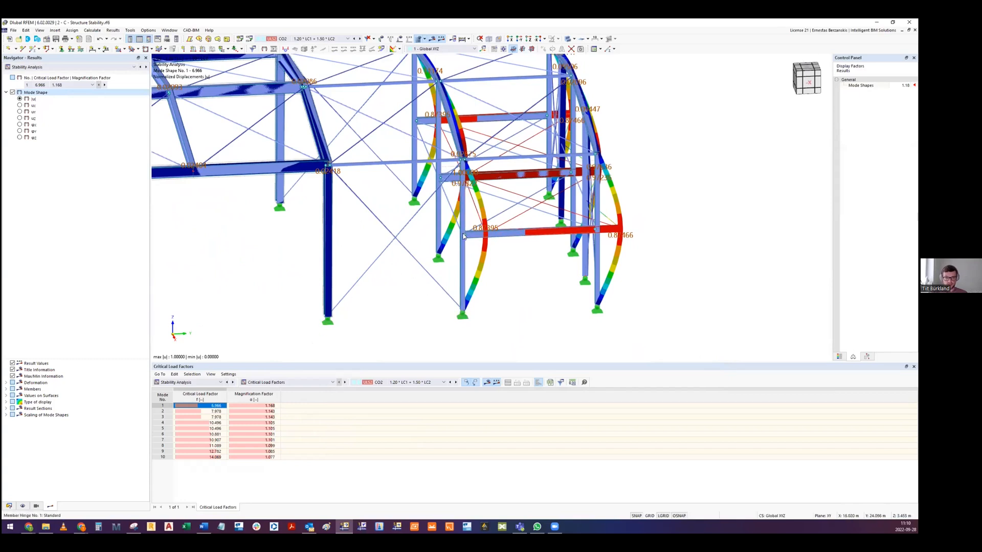
ctrl+middle_drag(464, 237, 505, 259)
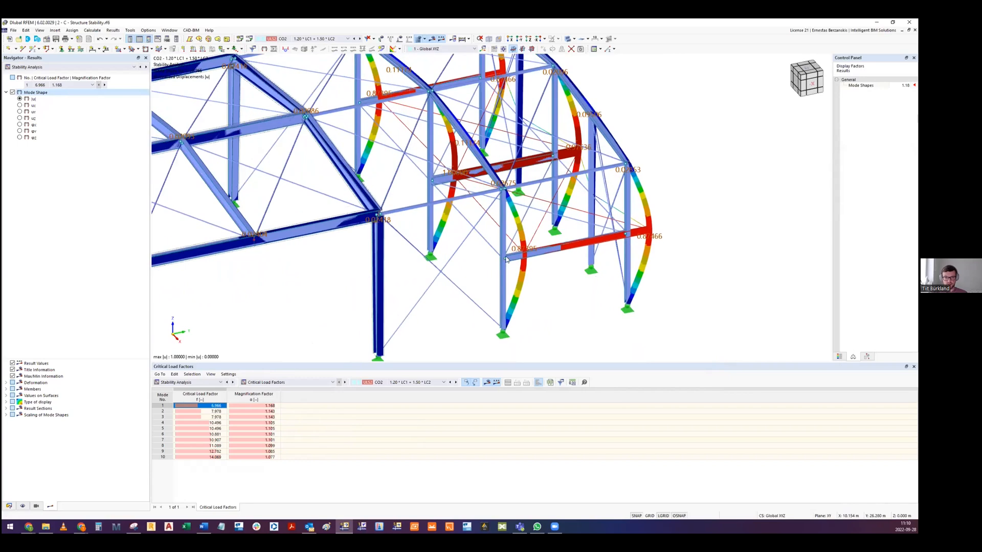
scroll(405, 304, down, 5)
middle_drag(521, 190, 443, 238)
middle_drag(443, 239, 458, 183)
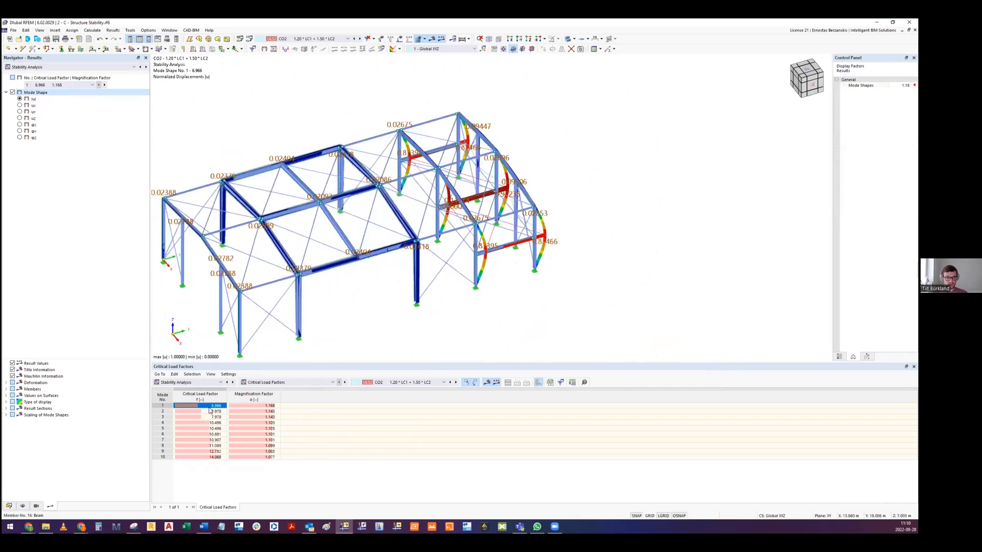
ctrl+middle_drag(581, 277, 542, 277)
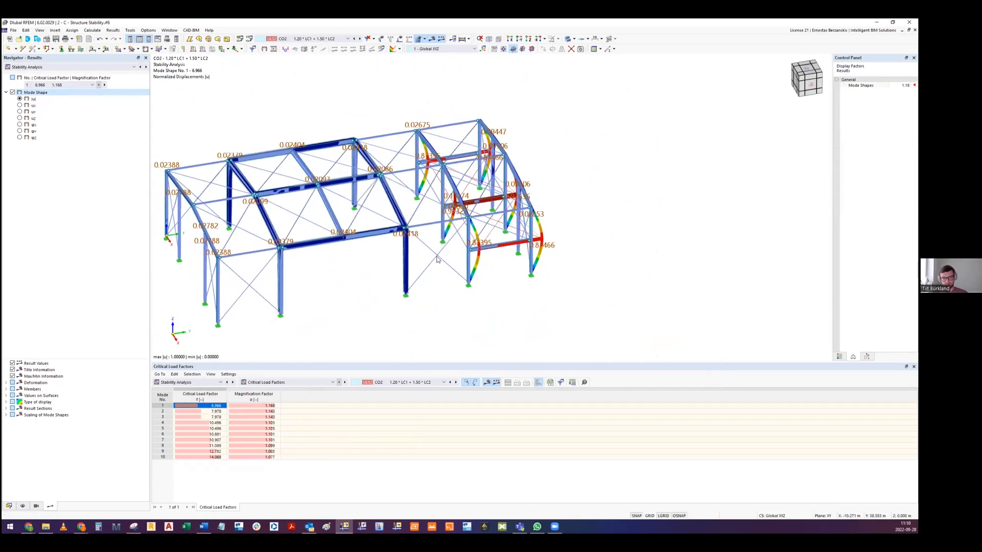
middle_drag(412, 290, 471, 253)
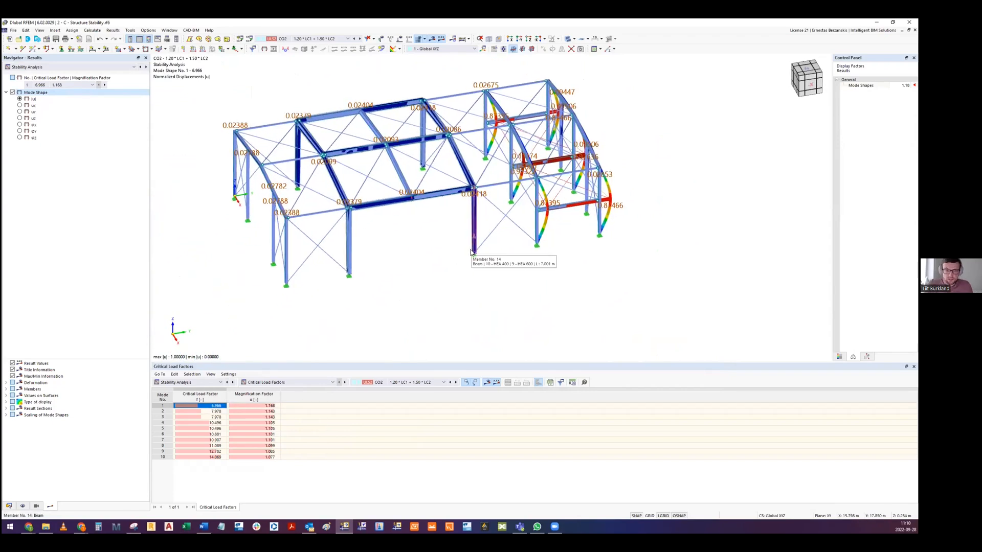
middle_drag(512, 221, 479, 257)
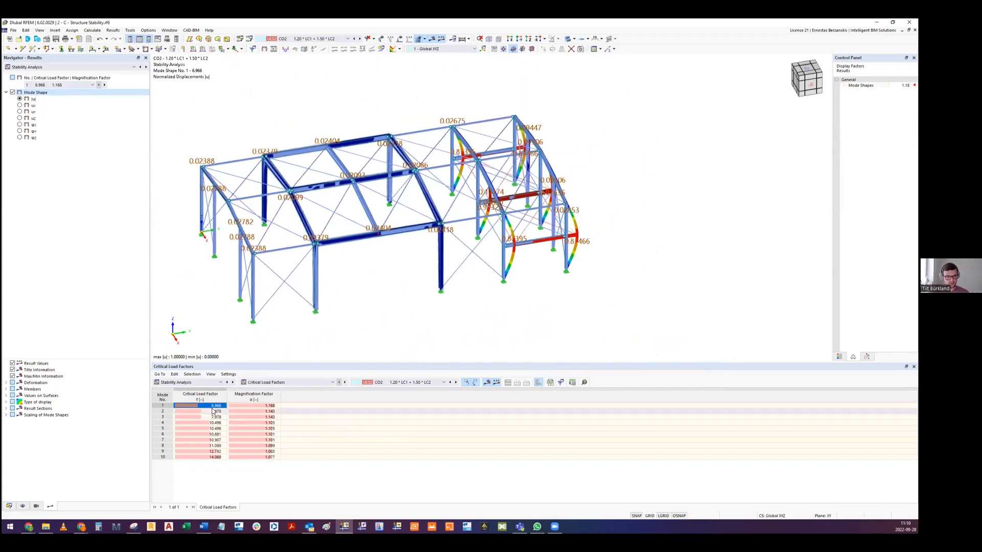
- Display CO2 mode shape 2 and inspect the buckled longitudinal ridge member between the frames up close
click(215, 412)
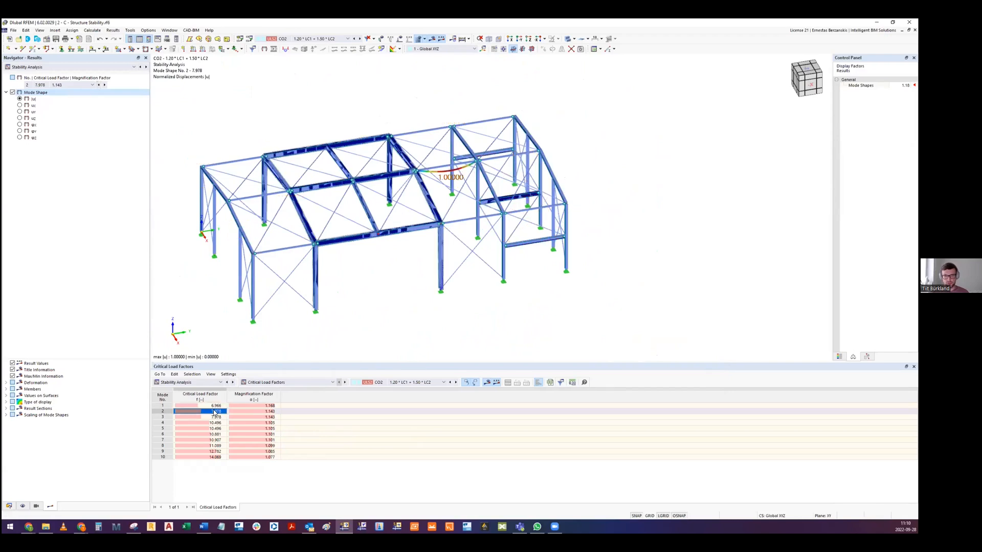
scroll(460, 239, up, 5)
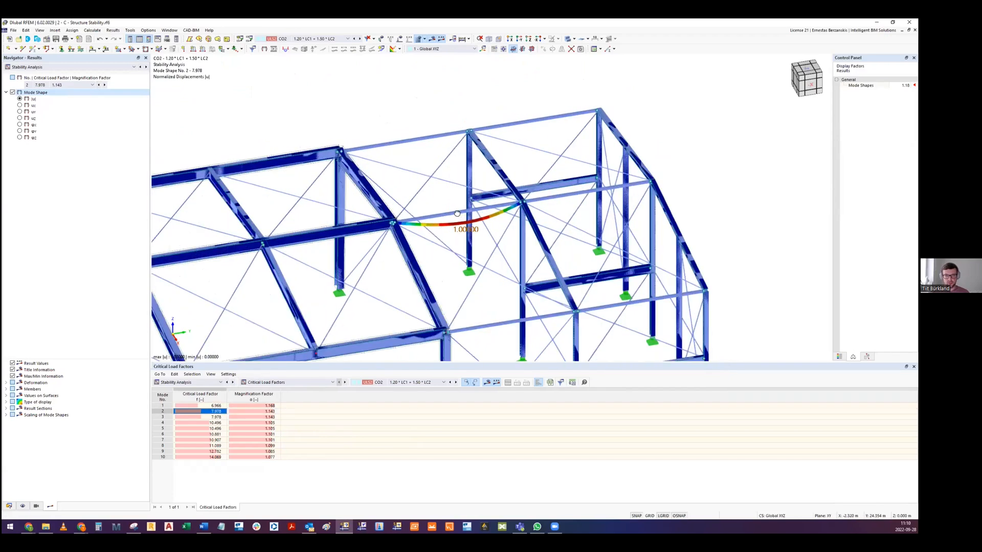
ctrl+middle_drag(505, 195, 593, 174)
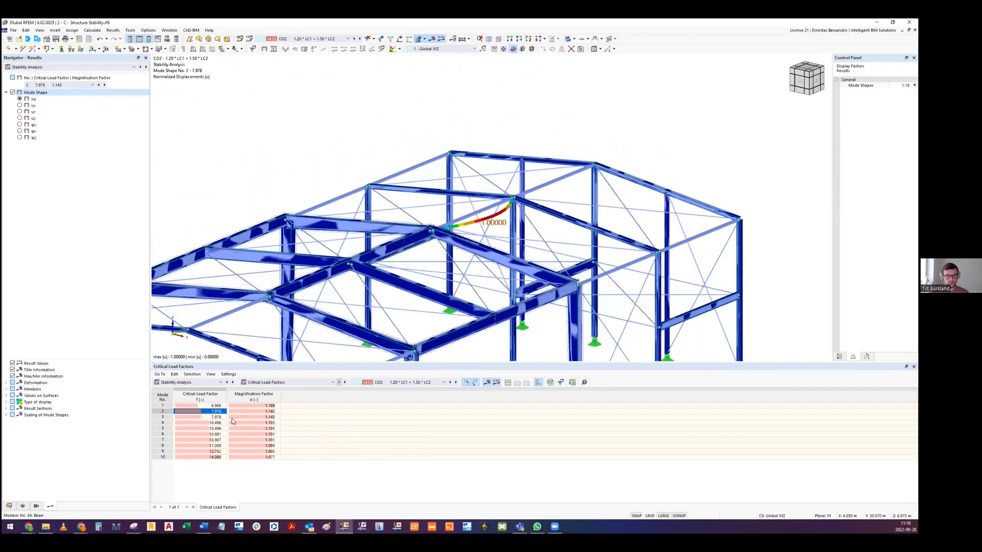
ctrl+middle_drag(453, 111, 415, 114)
scroll(459, 185, down, 4)
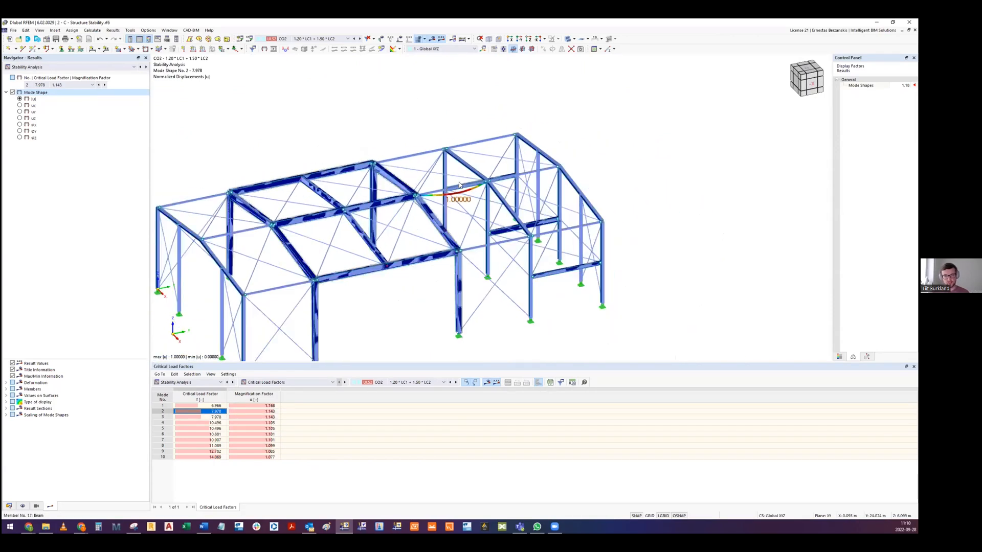
scroll(423, 207, up, 8)
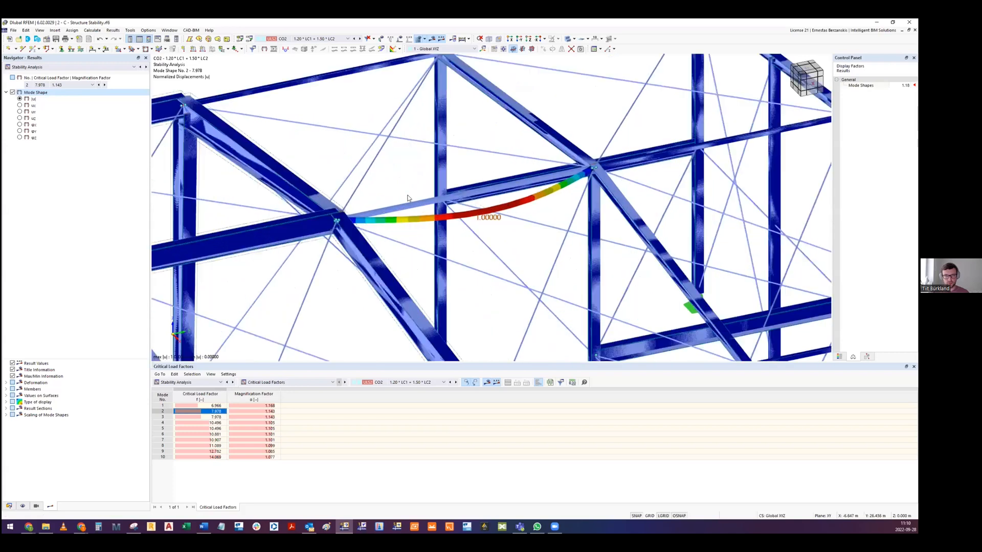
ctrl+middle_drag(425, 232, 456, 204)
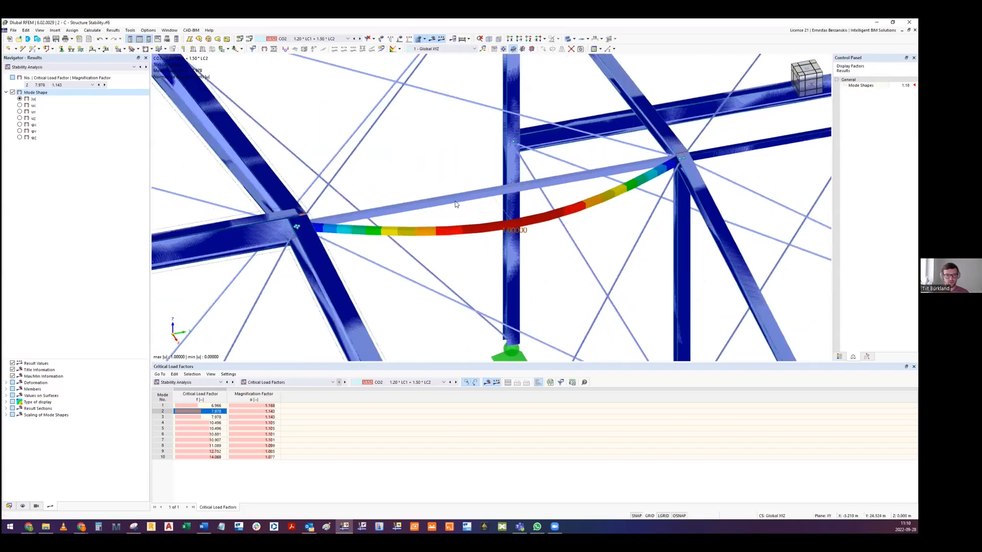
scroll(456, 204, down, 6)
scroll(477, 196, up, 3)
scroll(478, 196, up, 1)
middle_drag(478, 196, 542, 146)
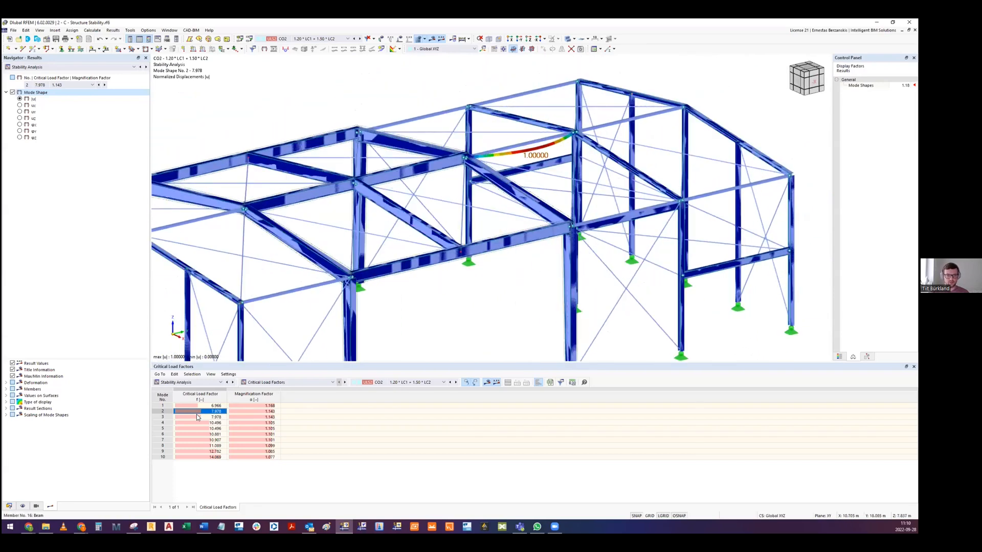
- Go through CO2 mode shapes 3 to 6 and inspect the column's buckled form in mode 6
click(197, 417)
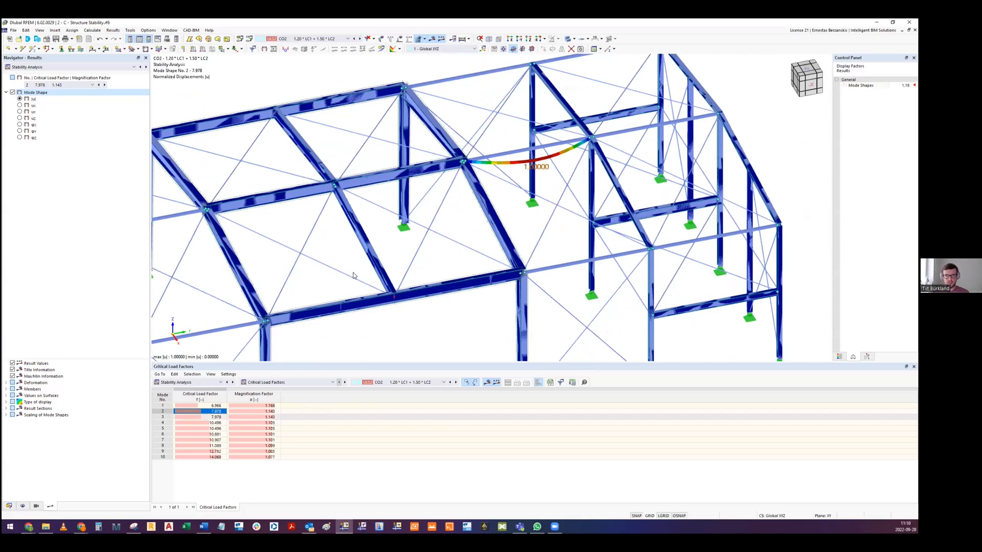
click(197, 424)
click(198, 429)
click(197, 435)
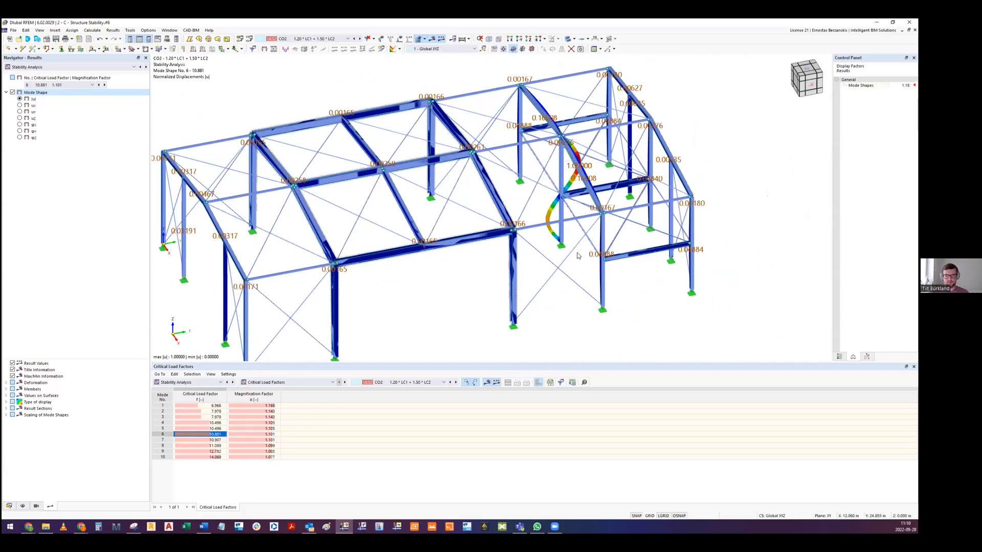
scroll(571, 185, up, 3)
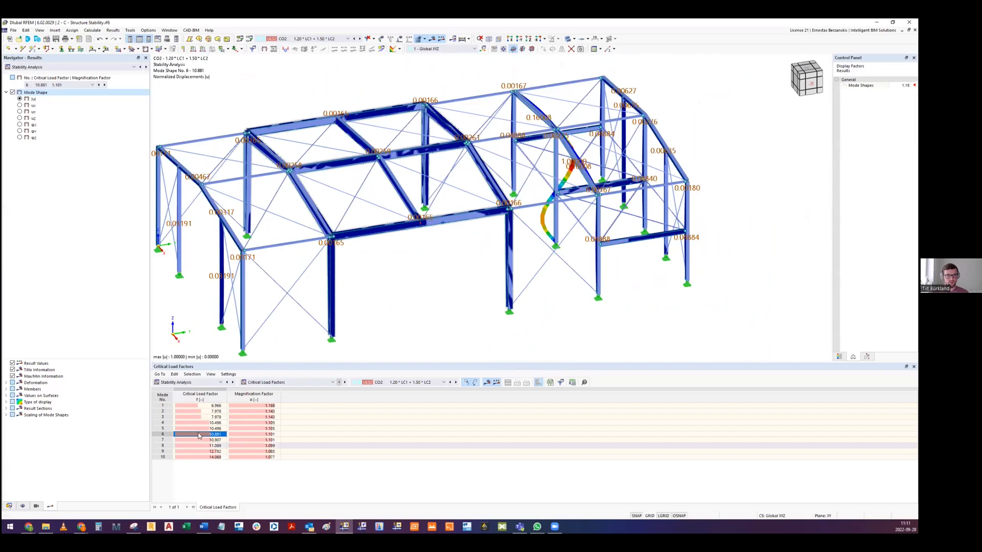
- Browse the higher CO2 mode shapes starting at mode 7, and return to mode shape 4
click(212, 440)
key(Down)
key(Down)
key(Down)
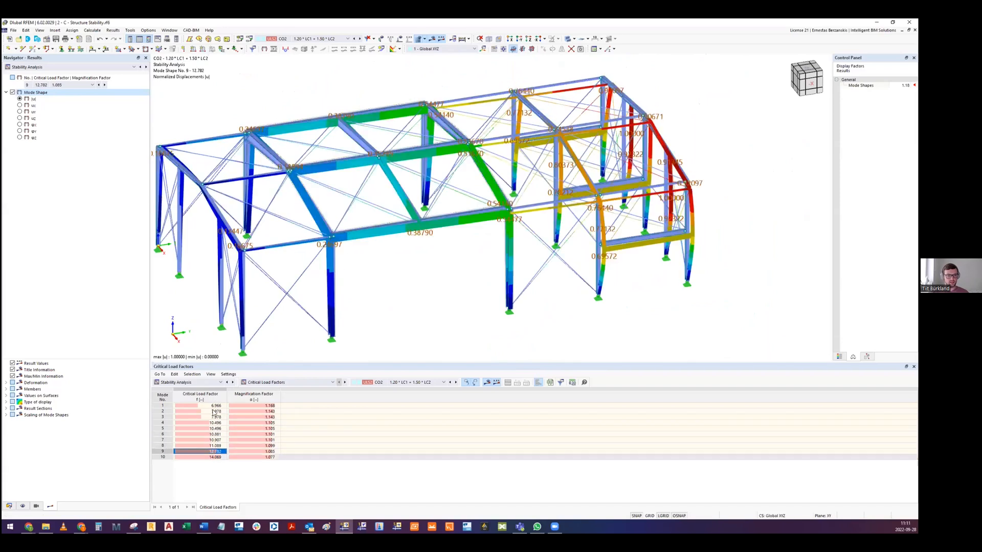
click(213, 423)
- Switch to load combination CO4 and view its mode shapes 1 to 3
click(327, 38)
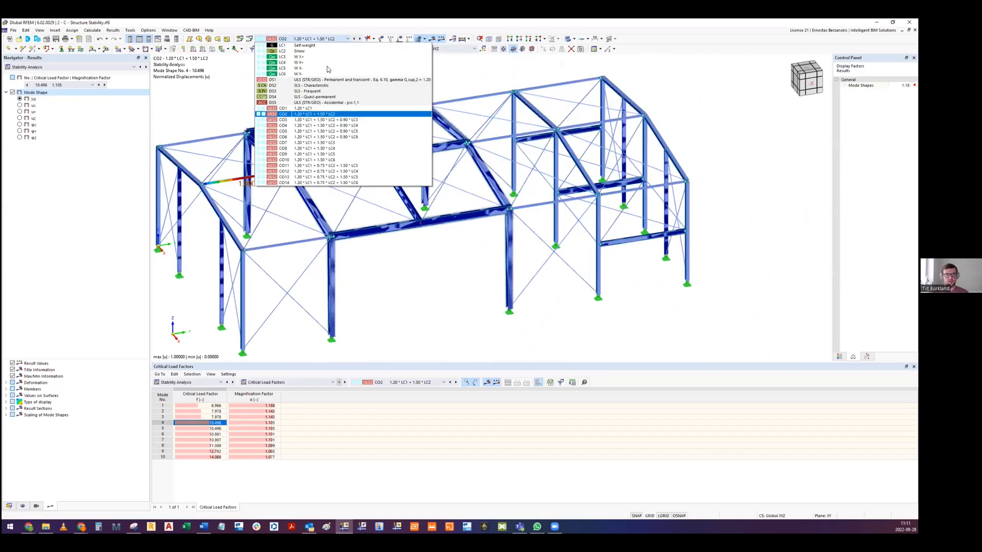
click(351, 130)
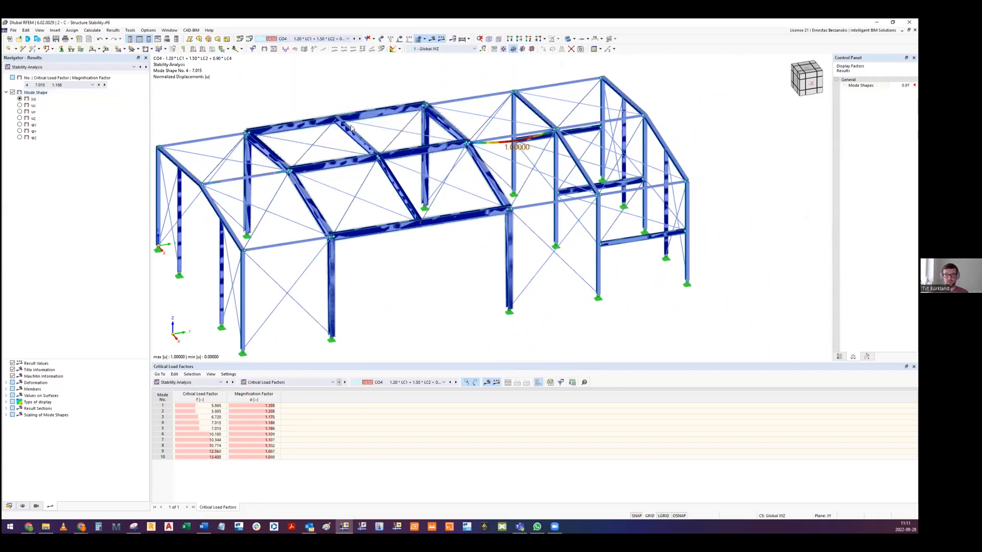
click(215, 405)
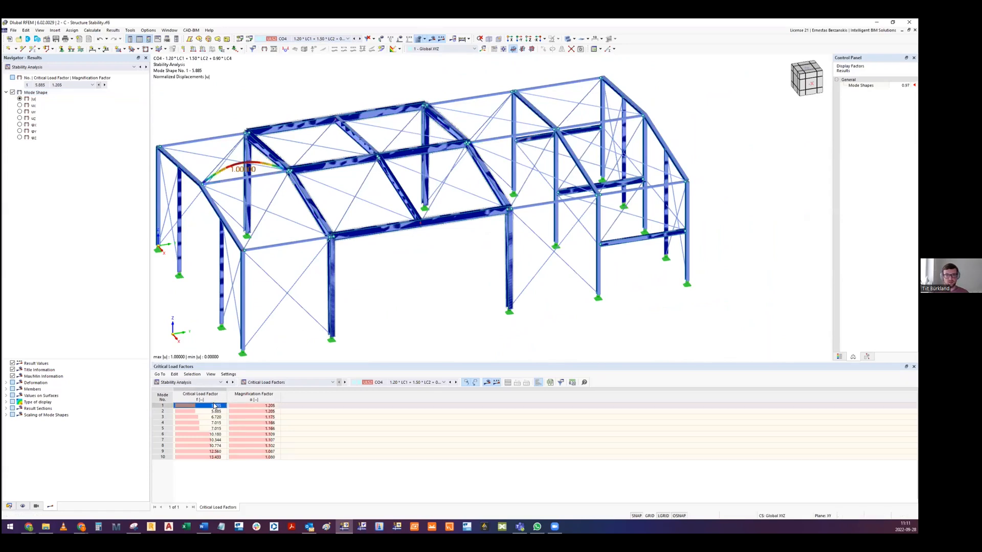
click(216, 412)
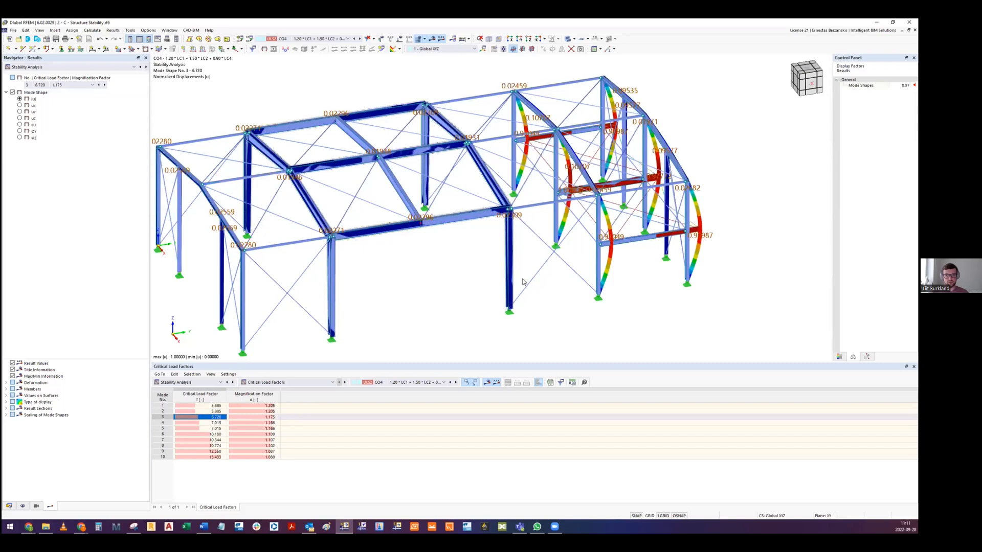
- Examine the bent end-frame columns in CO4 mode shape 3 up close
scroll(460, 261, up, 5)
ctrl+middle_drag(459, 258, 478, 220)
scroll(464, 248, down, 3)
scroll(484, 251, up, 4)
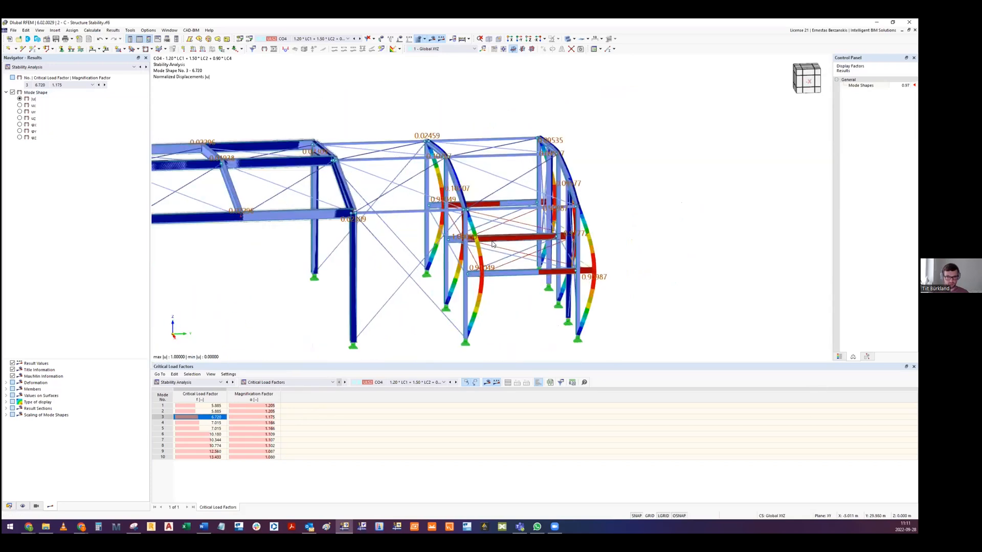
ctrl+middle_drag(487, 257, 493, 270)
scroll(493, 270, down, 3)
- Browse the CO4 mode shapes from mode 4 up to mode 10
click(213, 423)
click(204, 435)
click(206, 441)
click(205, 447)
click(206, 455)
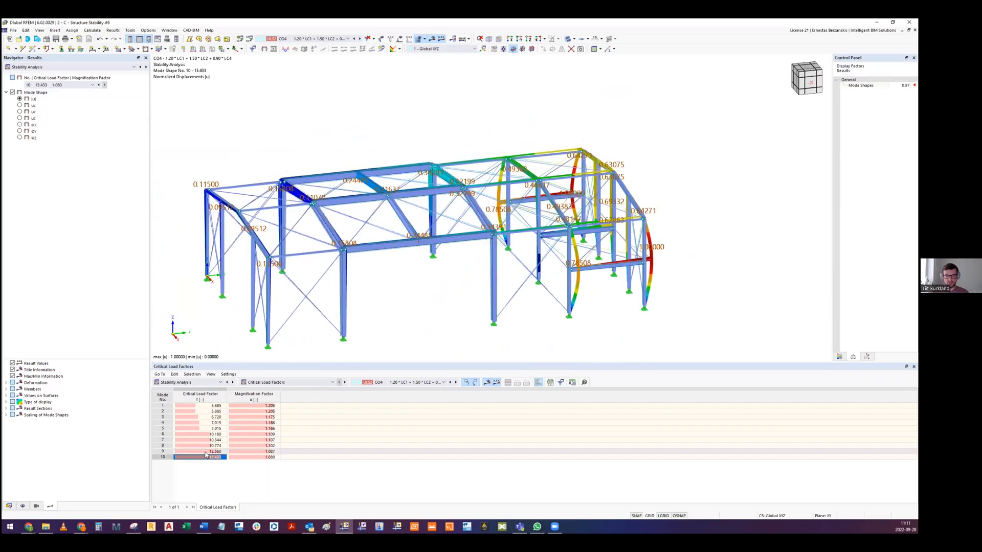
- Display CO4 mode shape 9 and examine the overall sway of the end frames from several angles
click(206, 451)
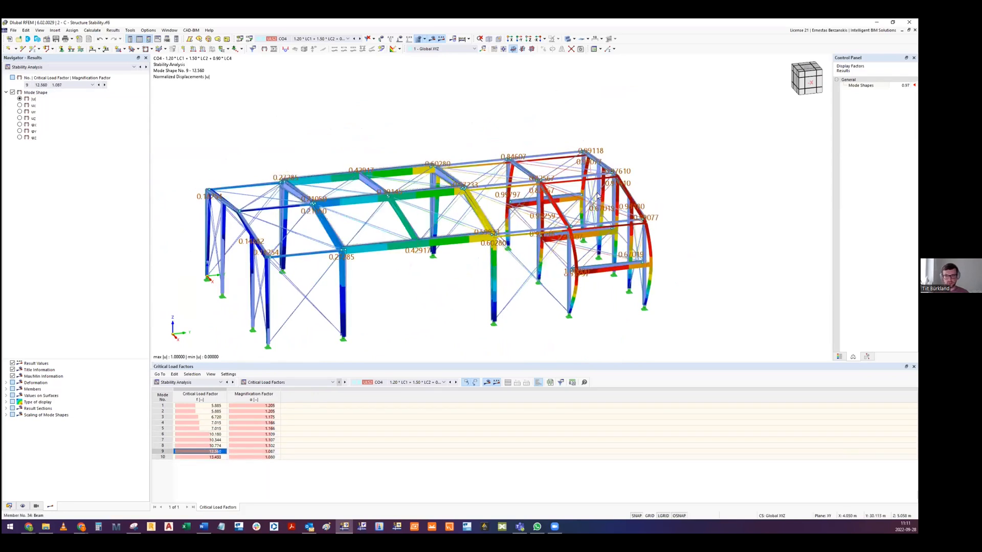
scroll(557, 210, up, 3)
ctrl+middle_drag(558, 209, 550, 291)
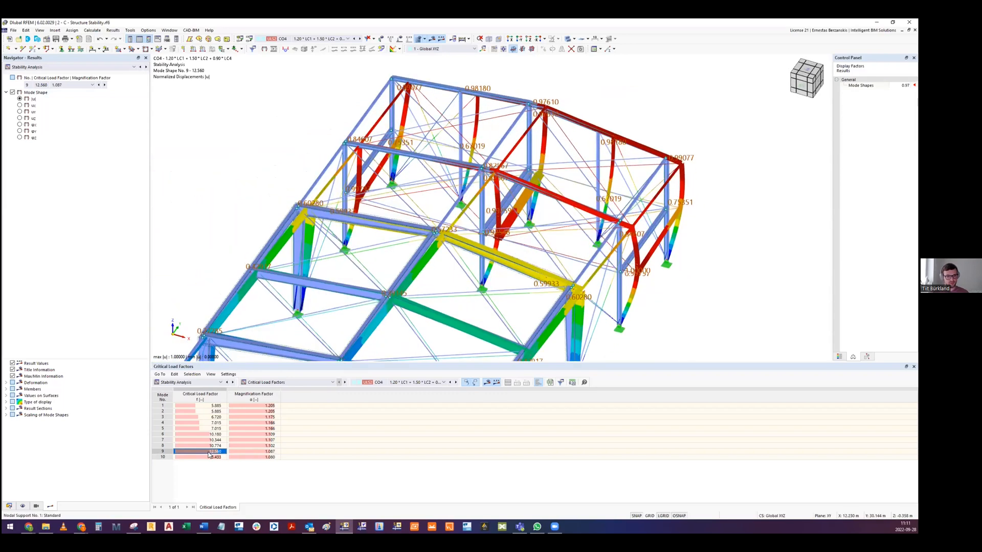
scroll(549, 290, down, 3)
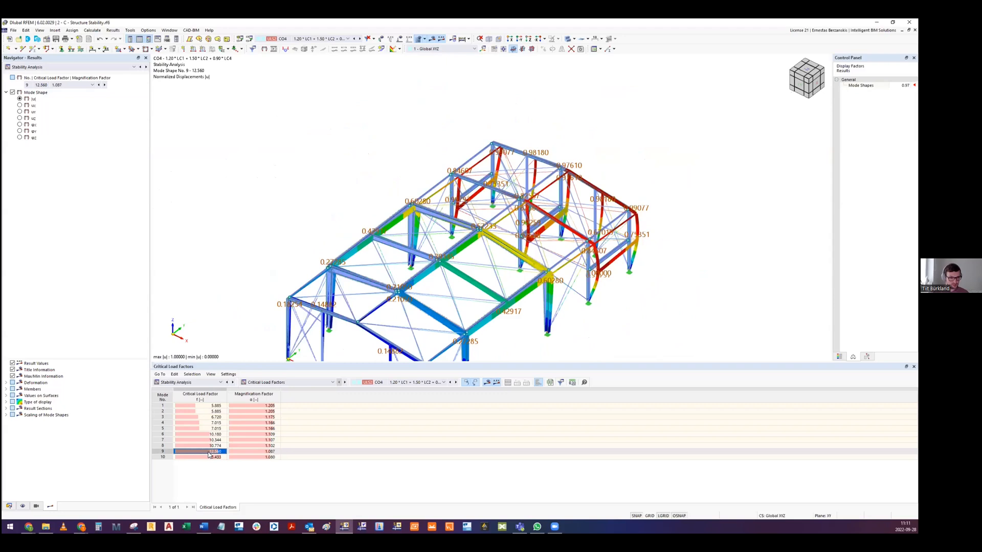
scroll(524, 220, up, 5)
ctrl+middle_drag(524, 220, 358, 199)
scroll(358, 200, down, 3)
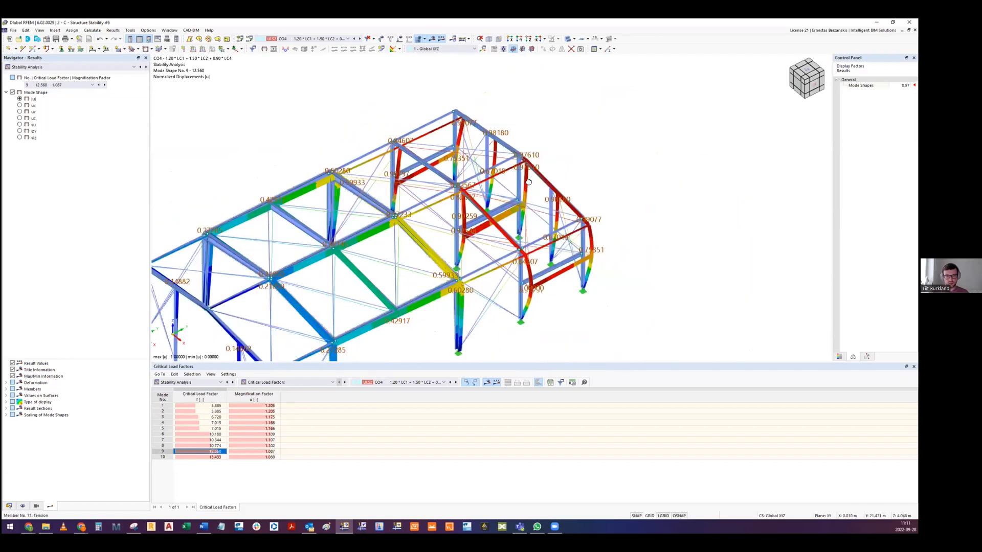
- Display CO4 mode shape 10 and examine the deformation of the structure from another angle
key(Down)
scroll(444, 199, up, 3)
ctrl+middle_drag(444, 199, 422, 196)
middle_drag(422, 196, 505, 227)
scroll(504, 227, down, 2)
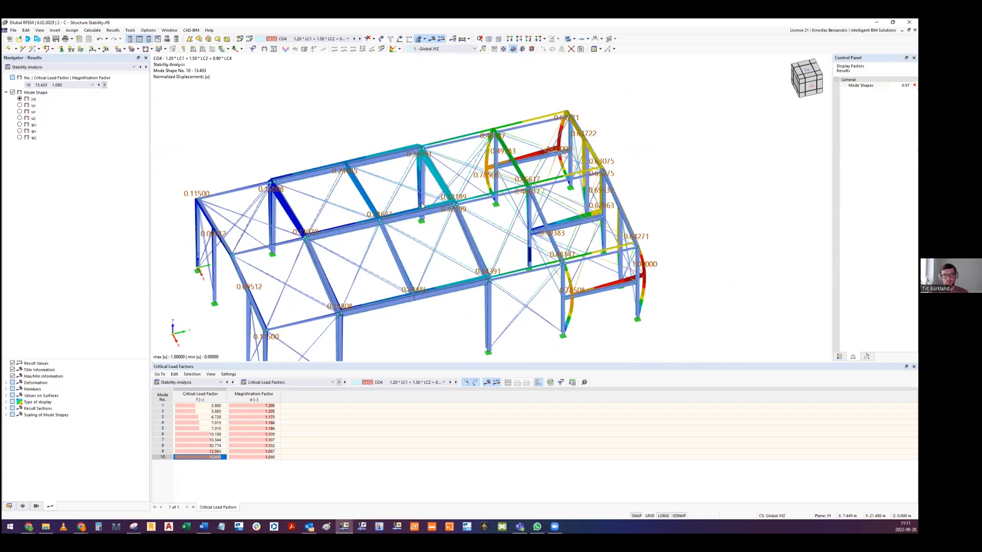
middle_drag(422, 205, 395, 192)
ctrl+middle_drag(535, 227, 393, 320)
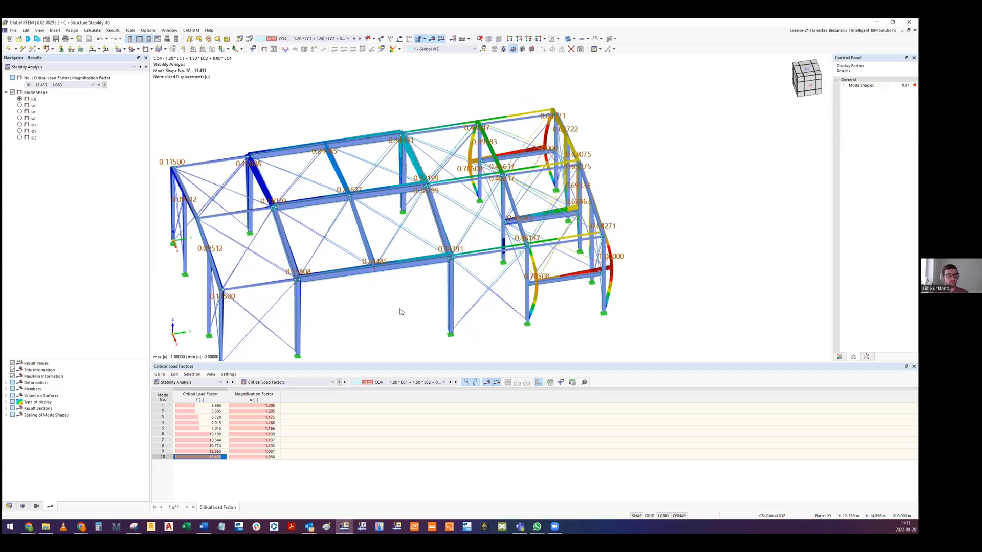
middle_drag(371, 303, 404, 267)
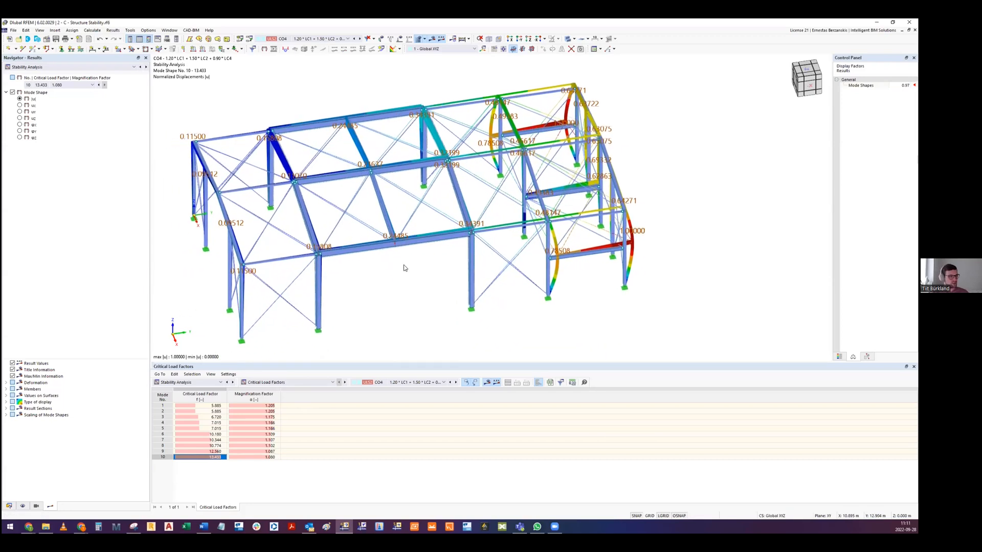
ctrl+middle_drag(411, 232, 412, 240)
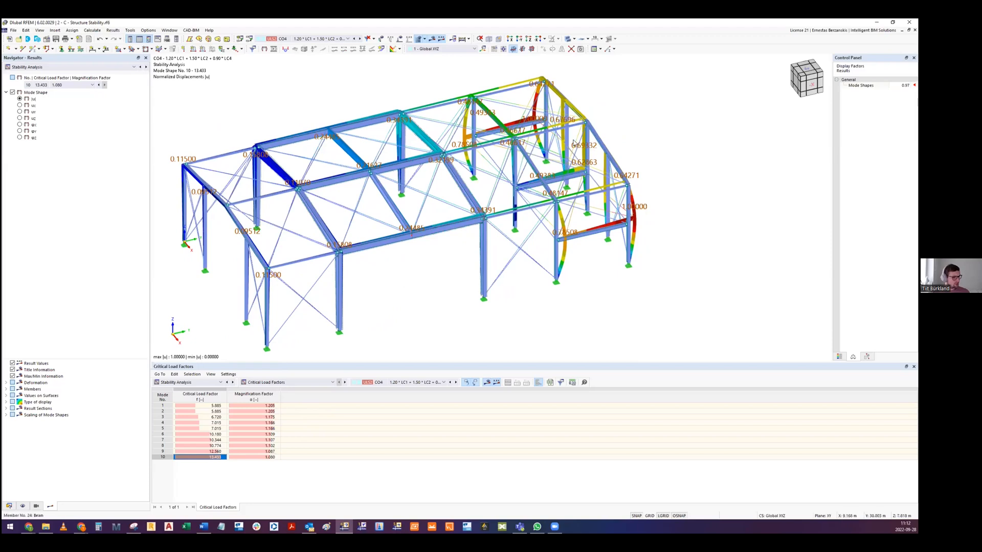
- Close the 2 - C - Structure Stability model without saving its changes
click(910, 23)
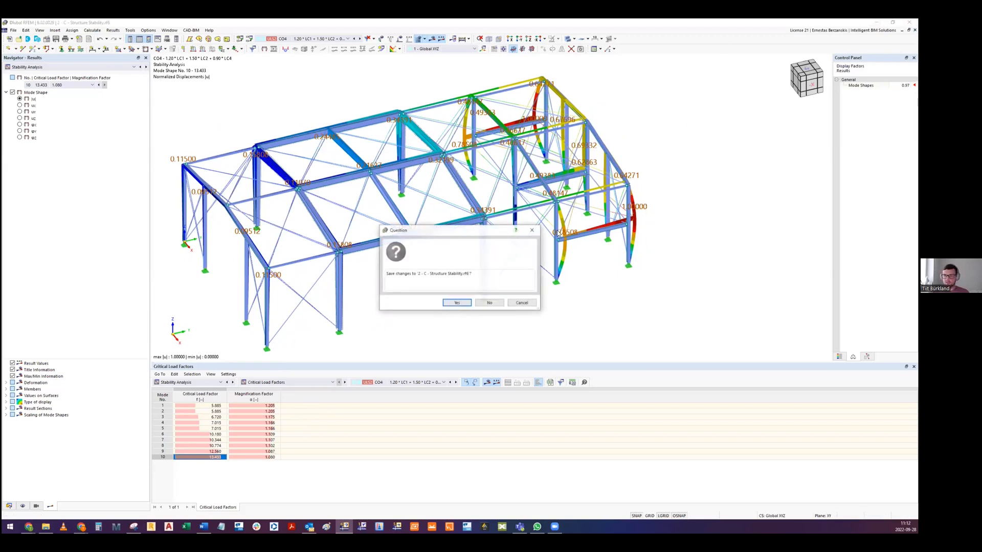
click(489, 303)
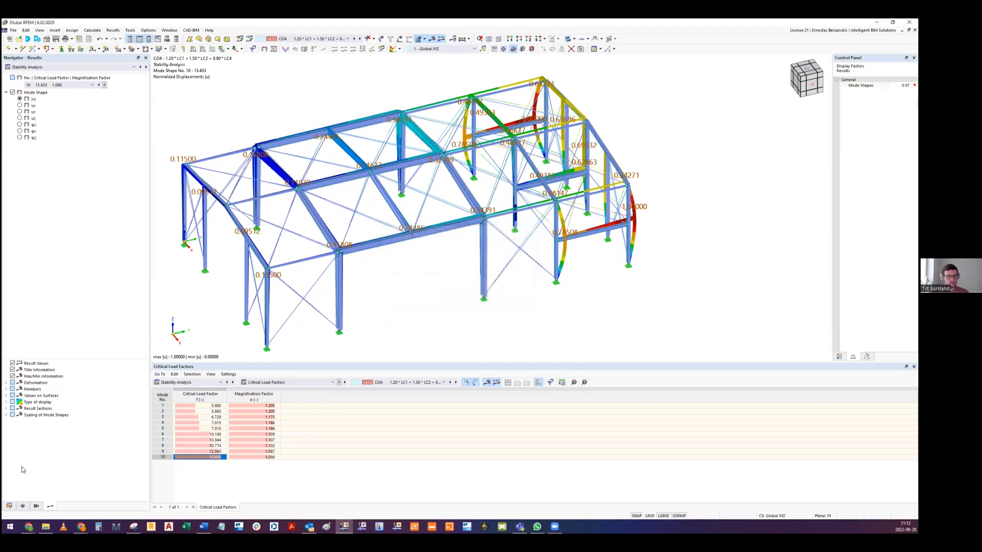
- Switch to the Dlubal RFEM 6 - Steel Structures presentation in Google Slides and show slide 27, the Torsional Warping Add-on picture
mouse_move(28, 527)
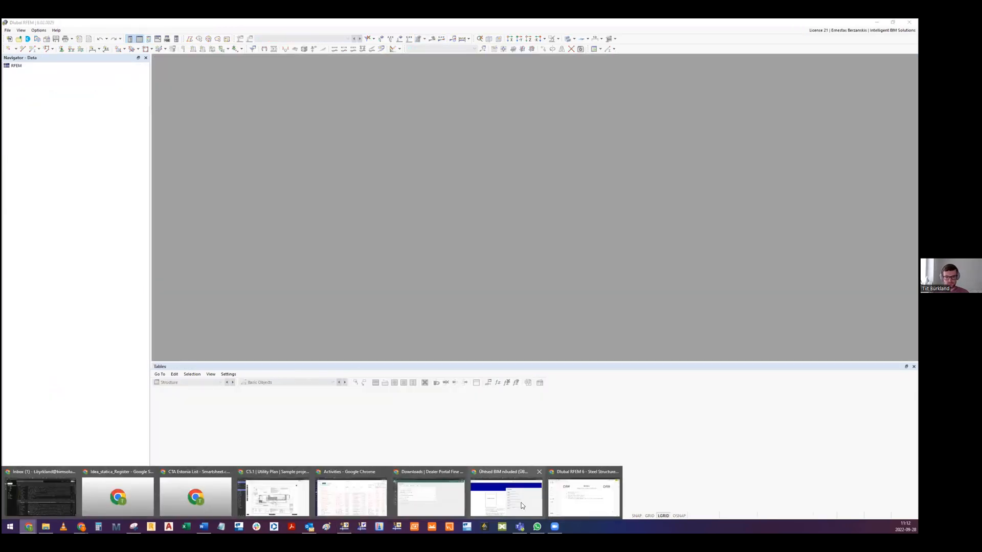
click(583, 497)
scroll(37, 364, down, 3)
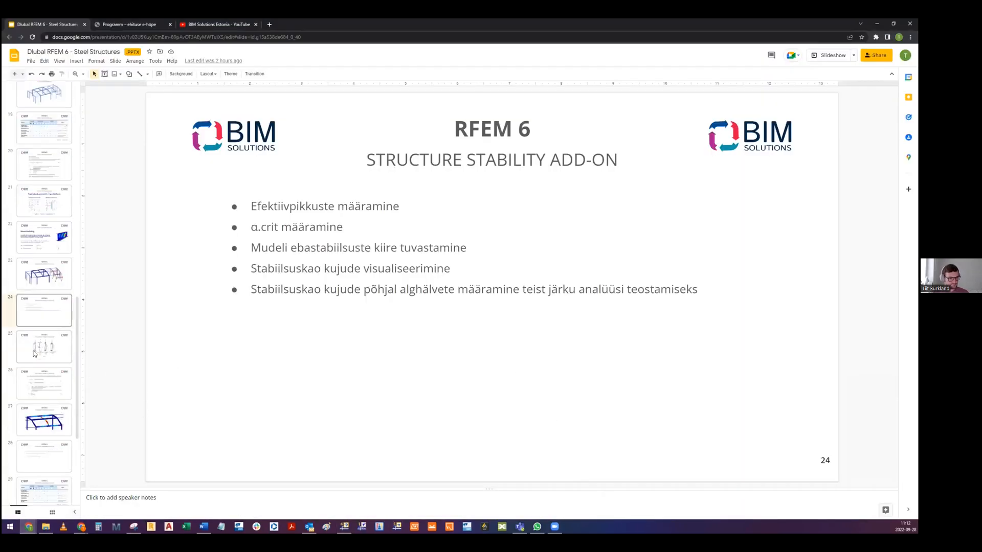
click(38, 367)
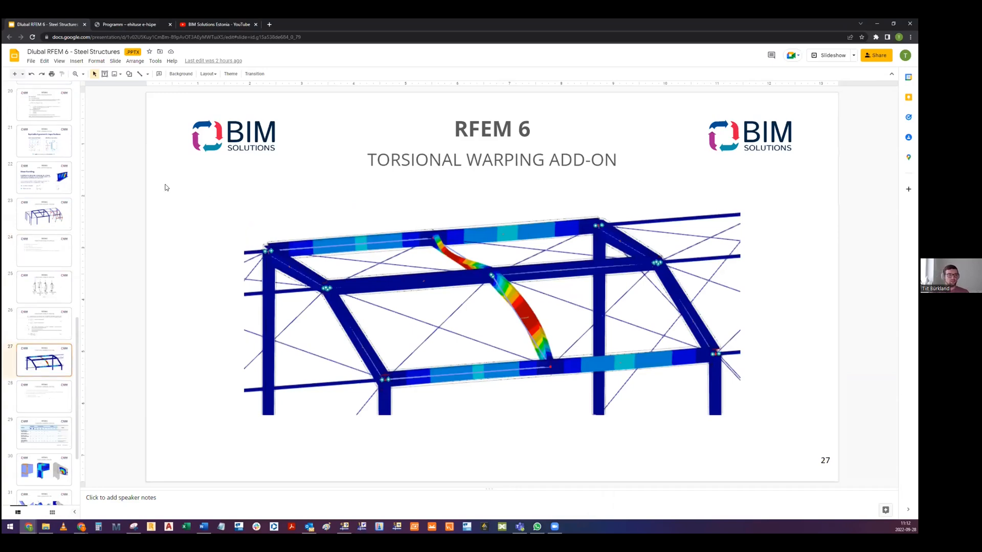
- View the design method comparison table on slide 29, then return to the Torsional Warping Add-on bullet points on slide 28
click(46, 431)
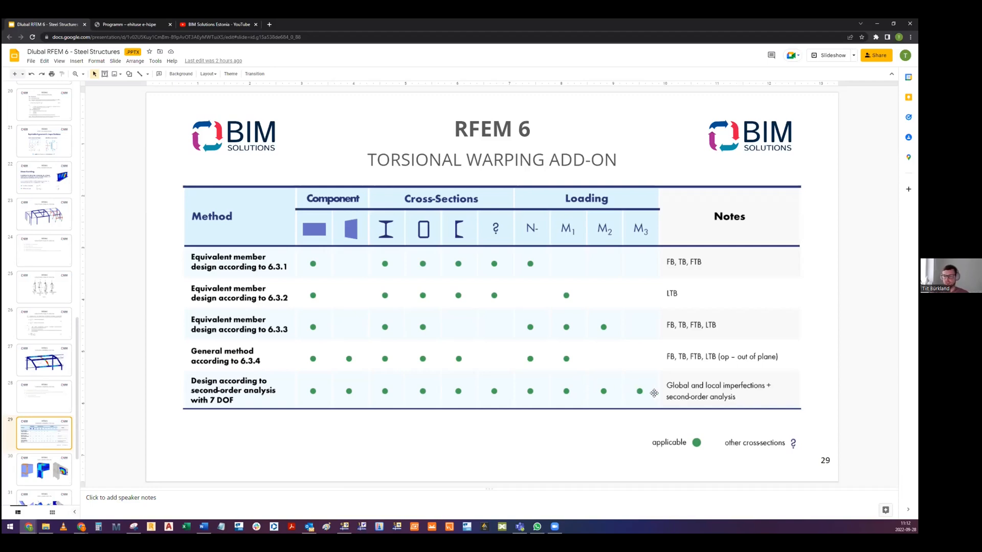
click(41, 360)
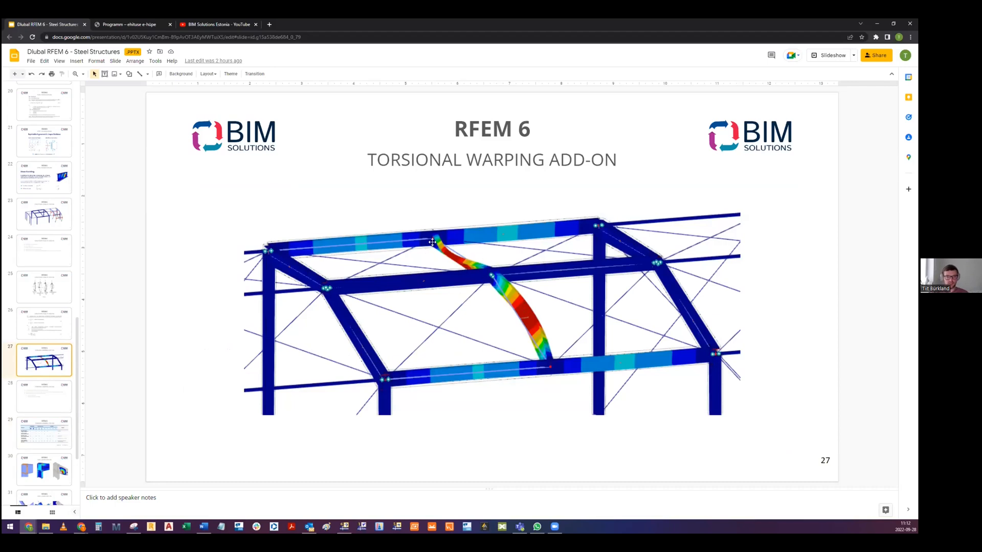
click(45, 393)
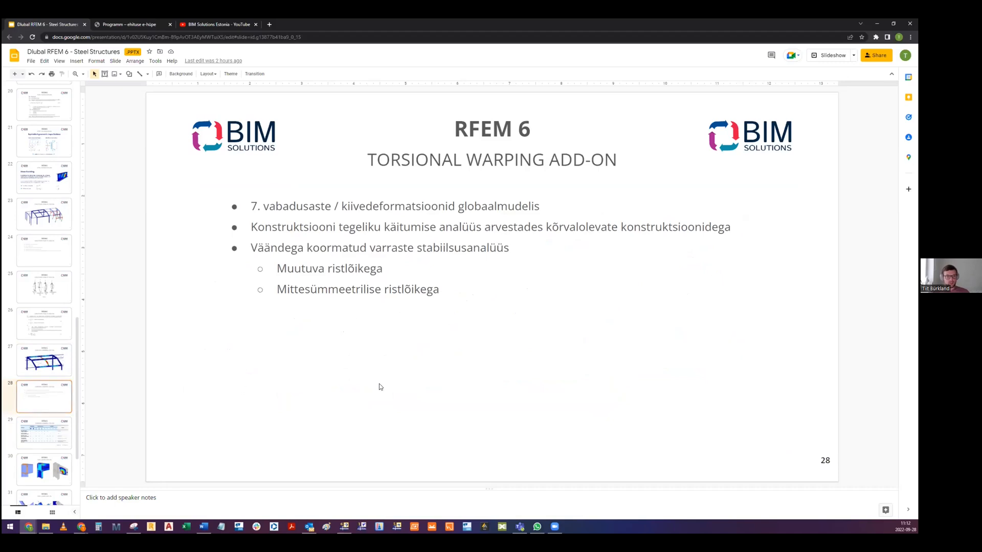
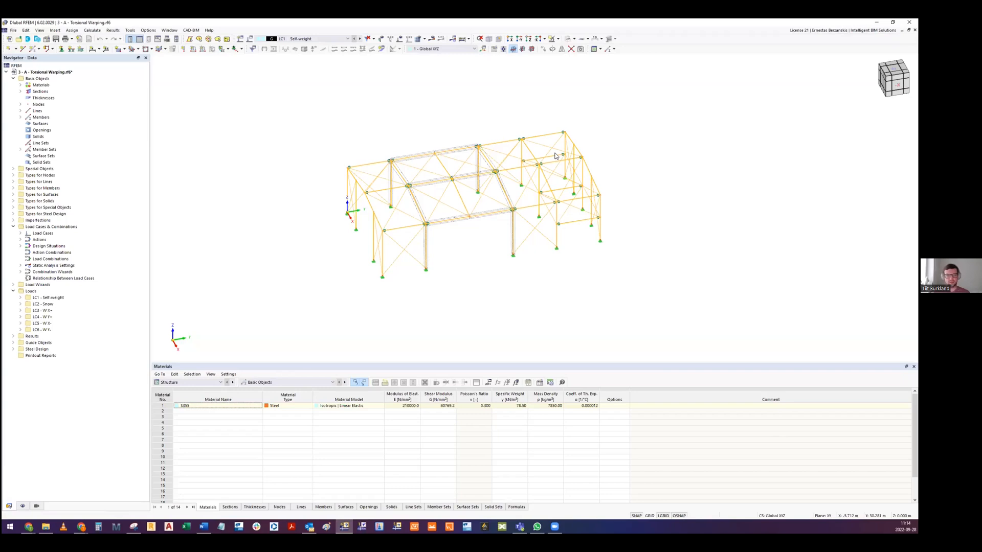
- Examine the steel hall frame of the 3 - A - Torsional Warping model up close and as a whole
scroll(414, 192, up, 5)
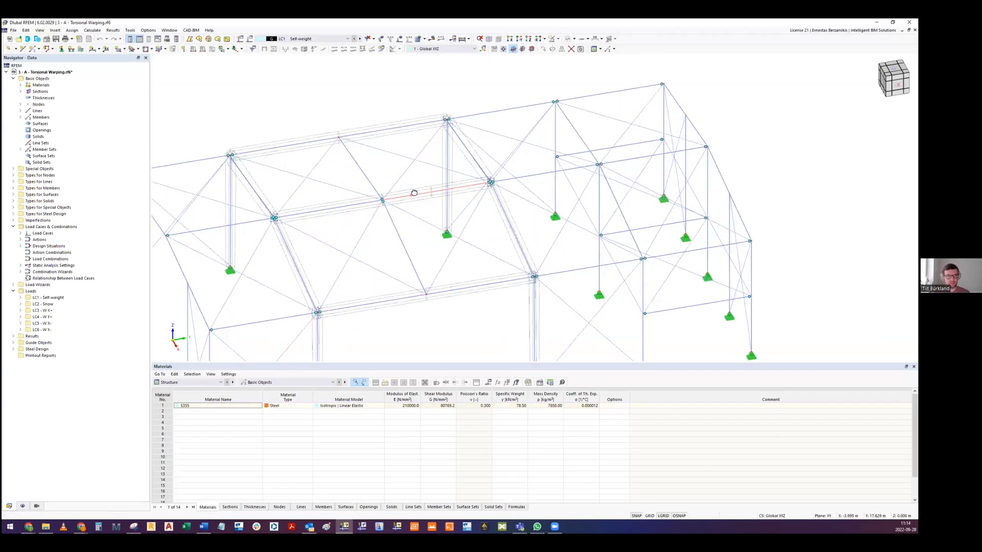
scroll(412, 192, down, 3)
scroll(401, 189, up, 2)
scroll(402, 189, down, 3)
scroll(362, 152, down, 2)
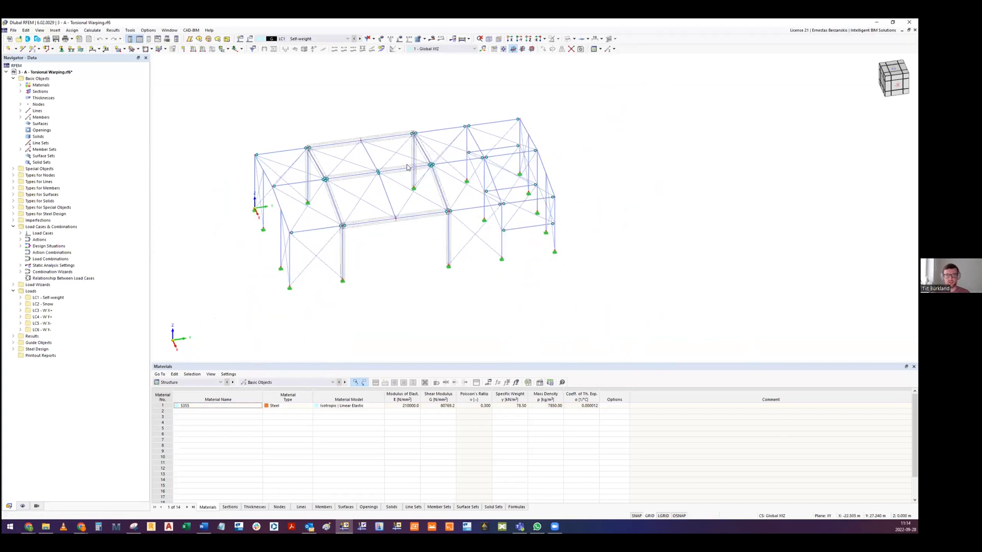
middle_drag(280, 110, 274, 132)
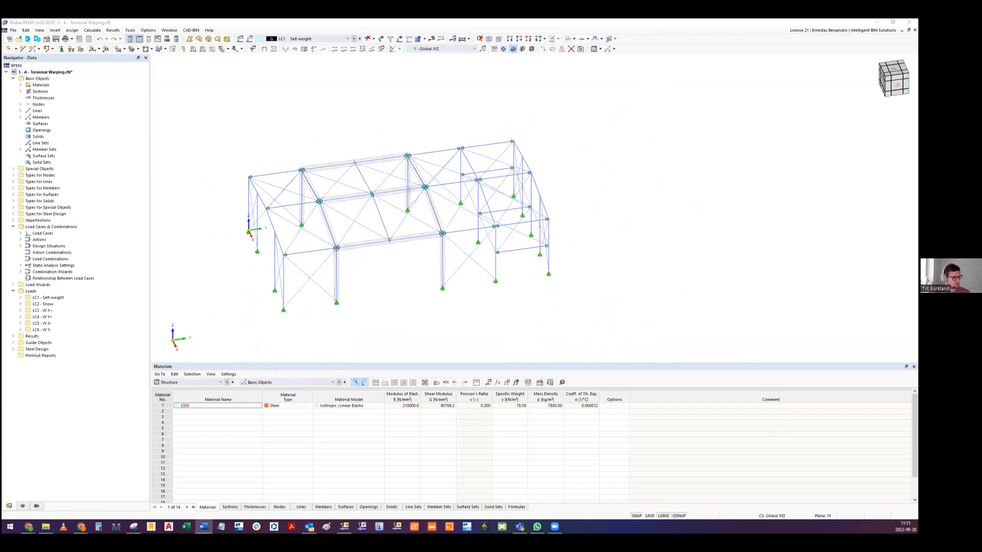
middle_drag(420, 129, 437, 119)
ctrl+middle_drag(396, 196, 406, 187)
- Activate the Structure Stability and Torsional Warping (7 DOF) add-ons in the model's base data
click(47, 40)
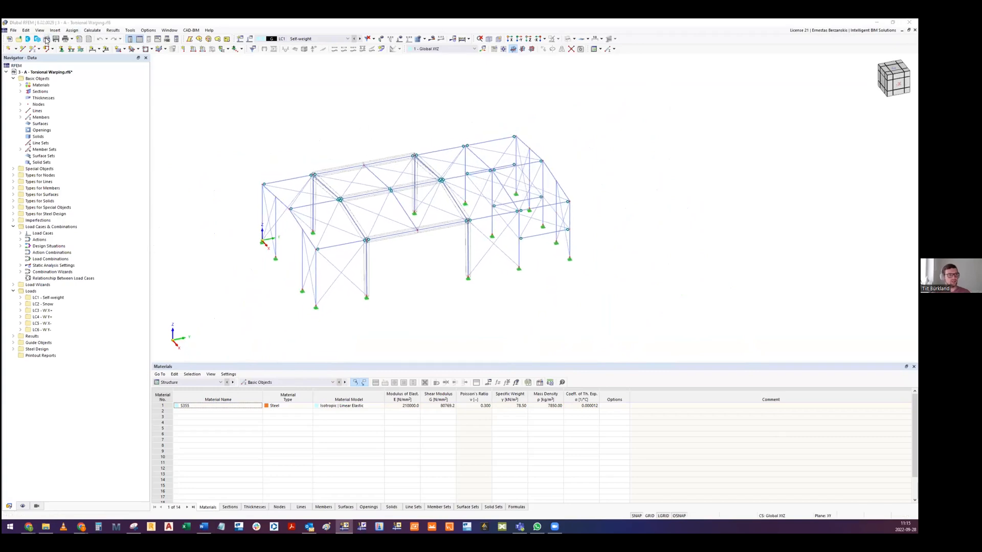
click(346, 134)
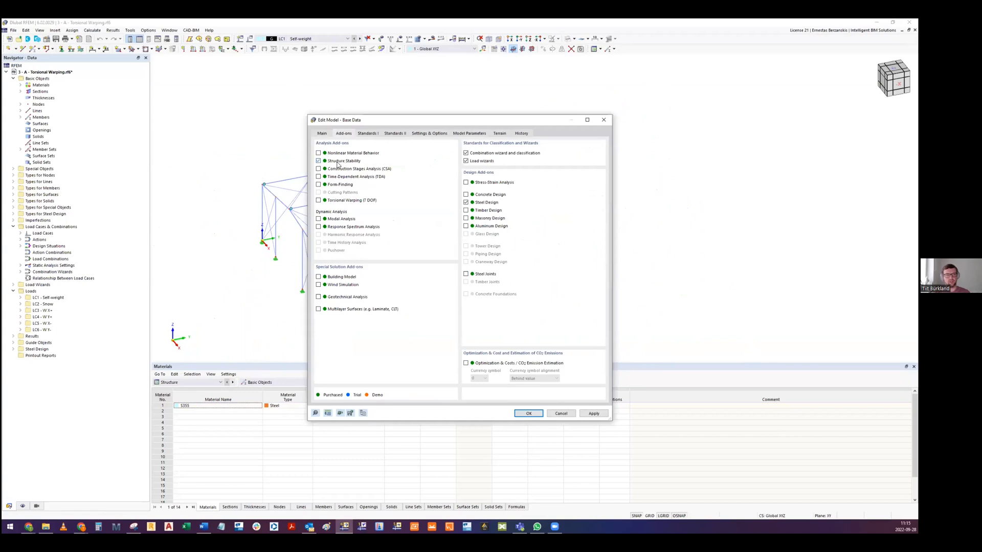
click(318, 201)
click(529, 414)
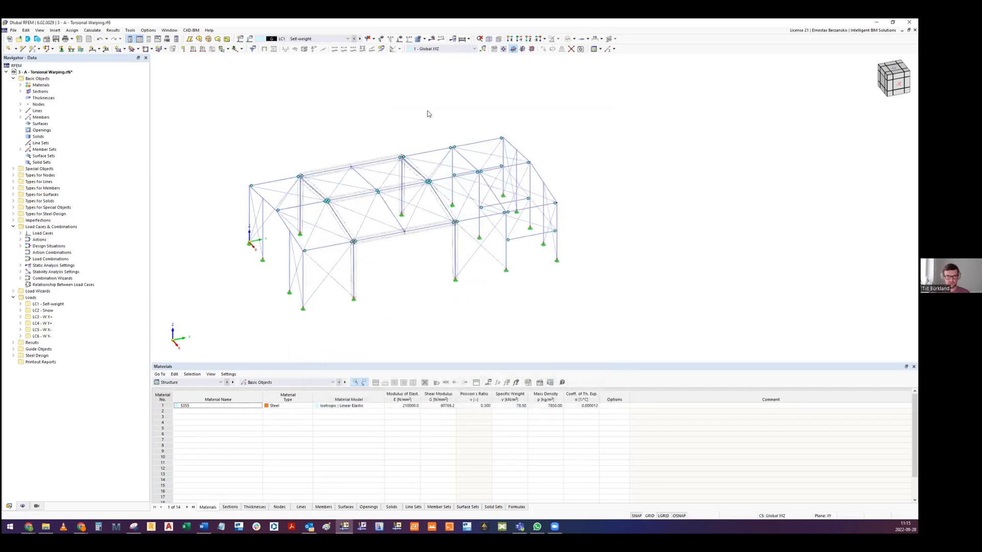
- Enable the critical load calculation for load case LC1 Self-weight with stability settings ST2 - #10, Eigenvalue method (linear), Lanczos
click(305, 40)
click(305, 40)
click(304, 39)
click(304, 39)
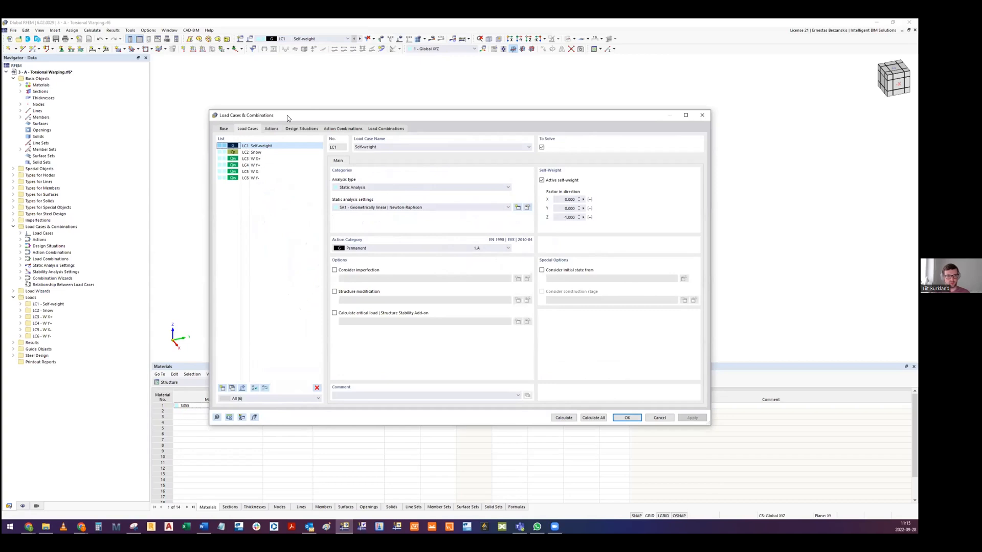
drag(287, 115, 347, 97)
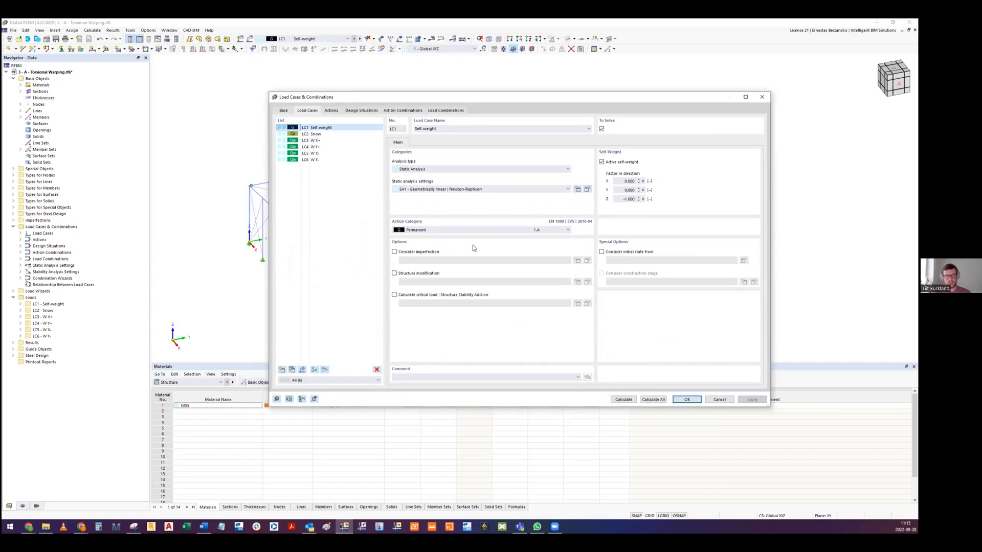
click(394, 296)
click(428, 304)
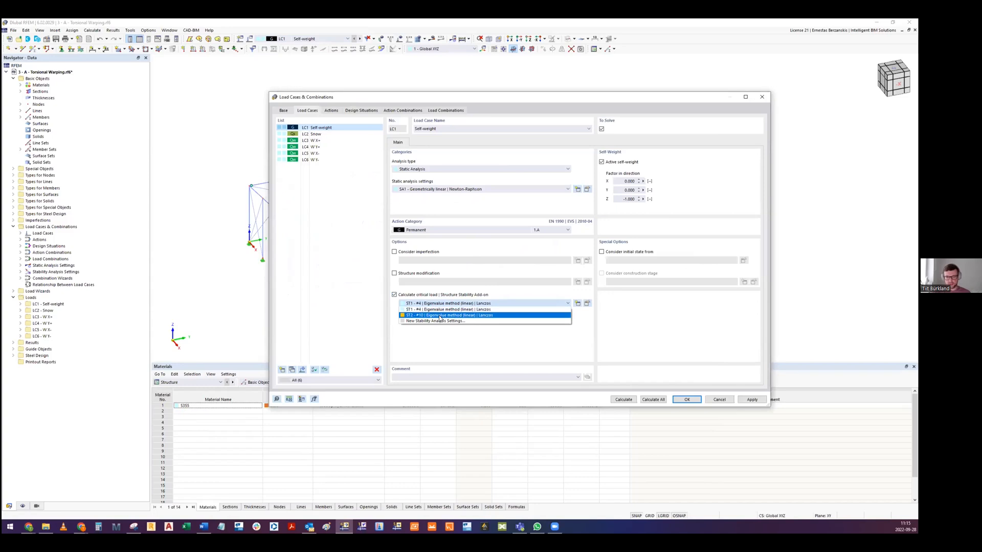
click(440, 317)
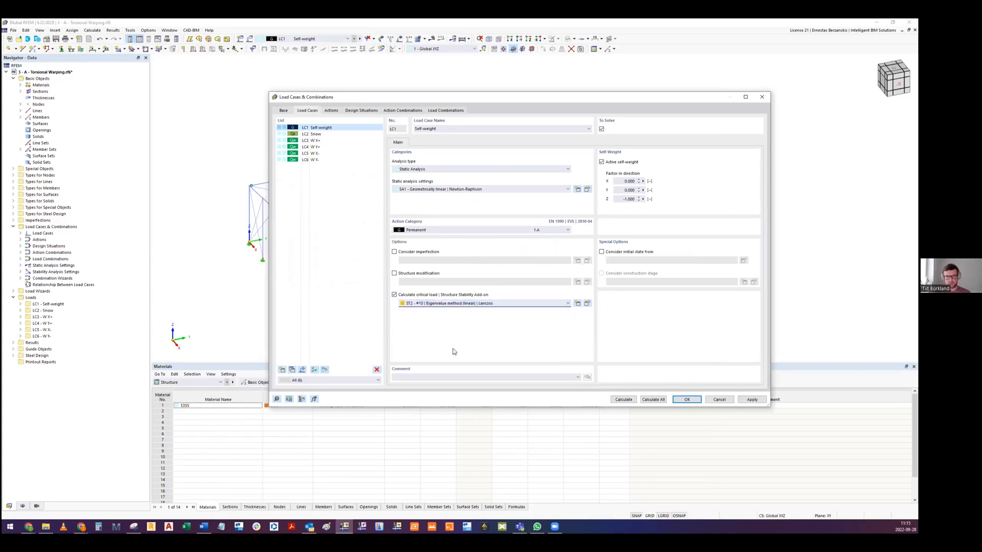
click(685, 401)
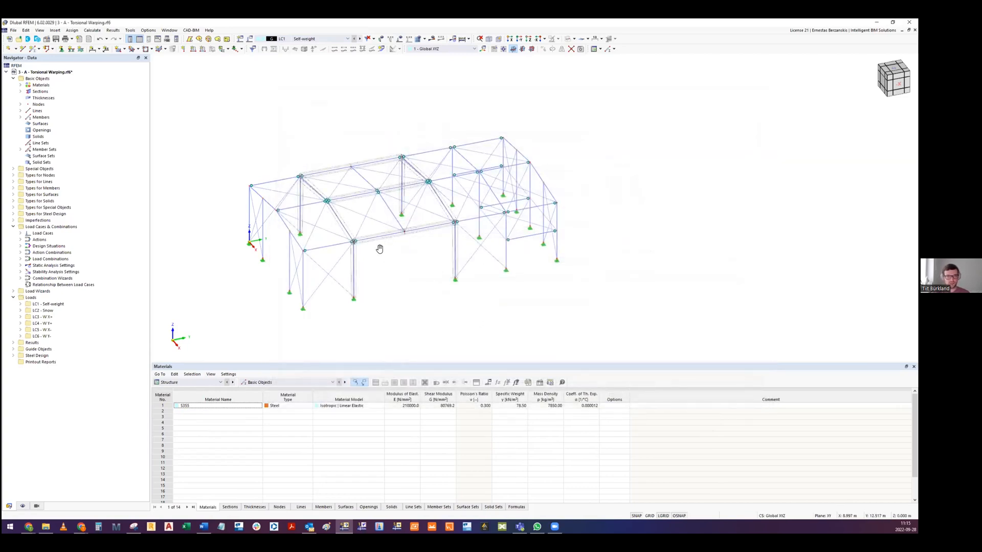
- Calculate the results of LC1 - Self-weight, ignoring the discontinuous torsional warping warning for all objects
click(93, 30)
click(105, 38)
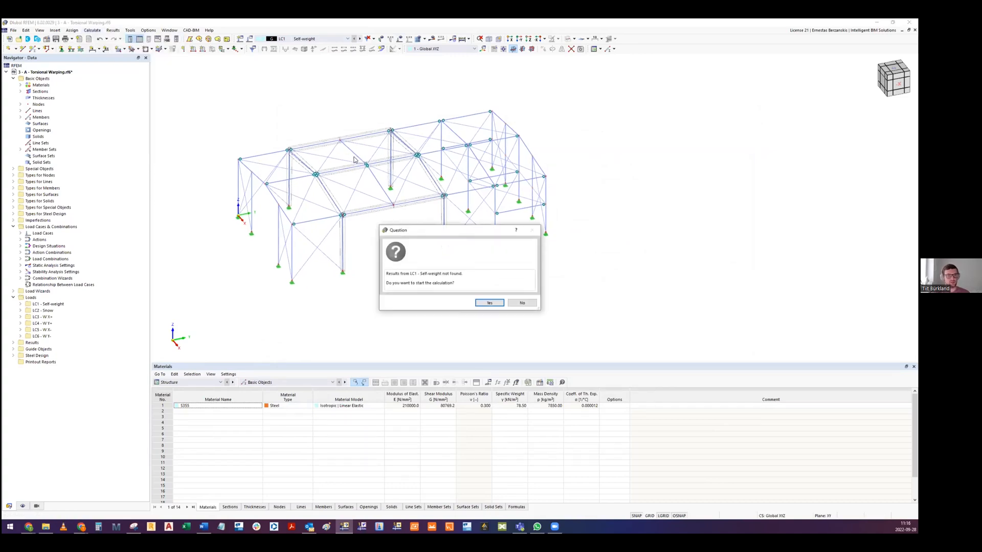
click(489, 304)
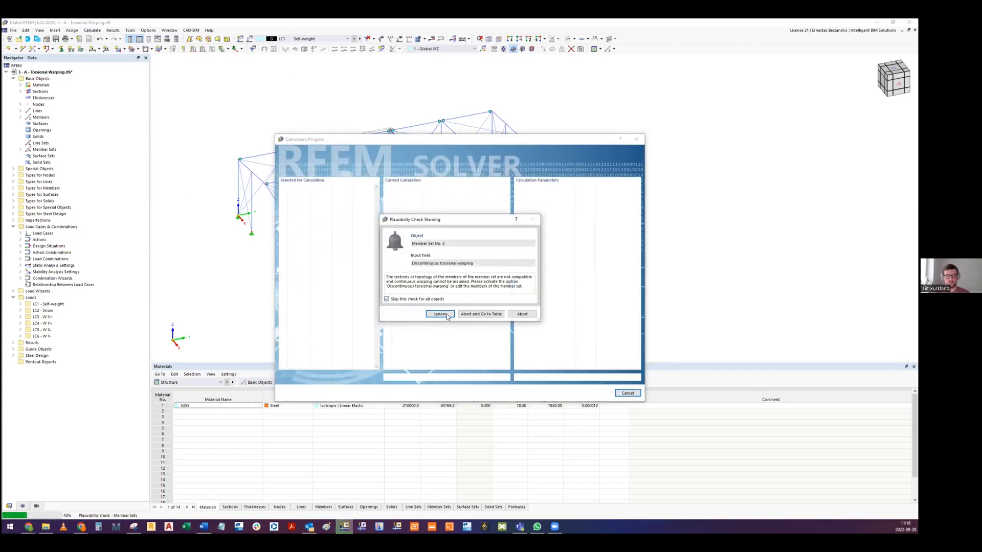
click(440, 314)
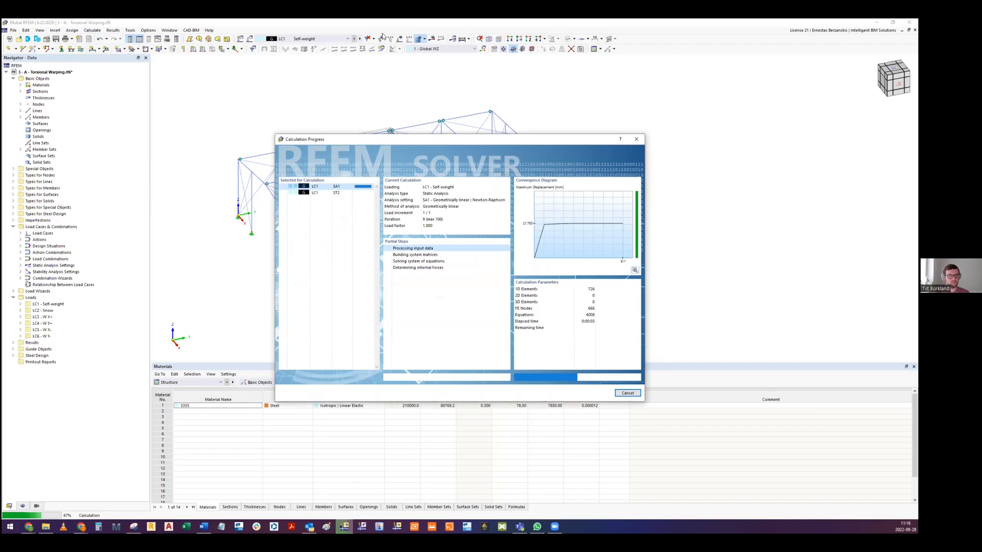
- Display the Stability Analysis results of LC1 and examine mode shape 1 on the structure
click(47, 68)
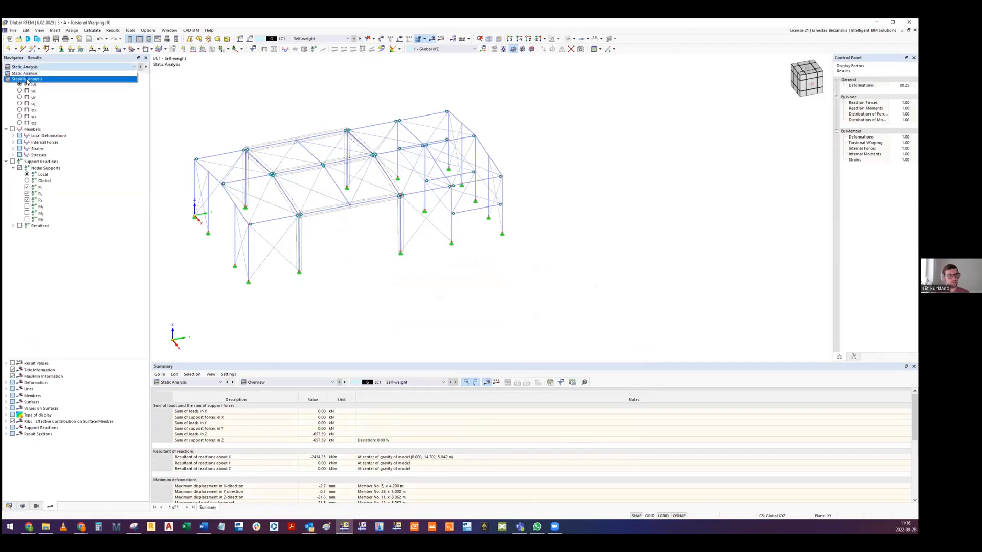
click(27, 79)
middle_drag(340, 189, 411, 200)
scroll(528, 229, up, 5)
scroll(399, 177, up, 3)
scroll(329, 172, down, 8)
ctrl+middle_drag(353, 174, 517, 171)
middle_drag(517, 170, 484, 188)
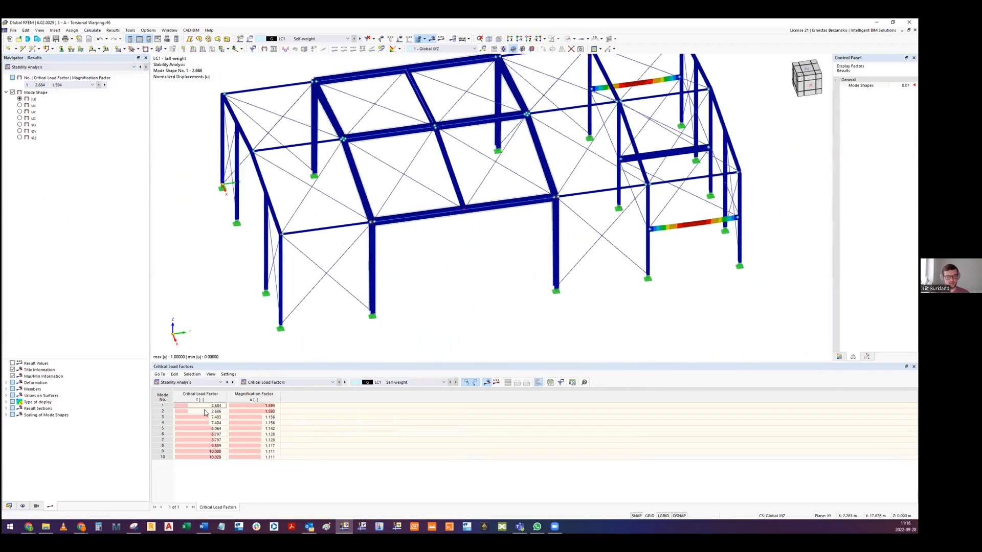
- Step through mode shapes 2 to 8 of LC1 and examine which members buckle in each
click(205, 412)
click(207, 417)
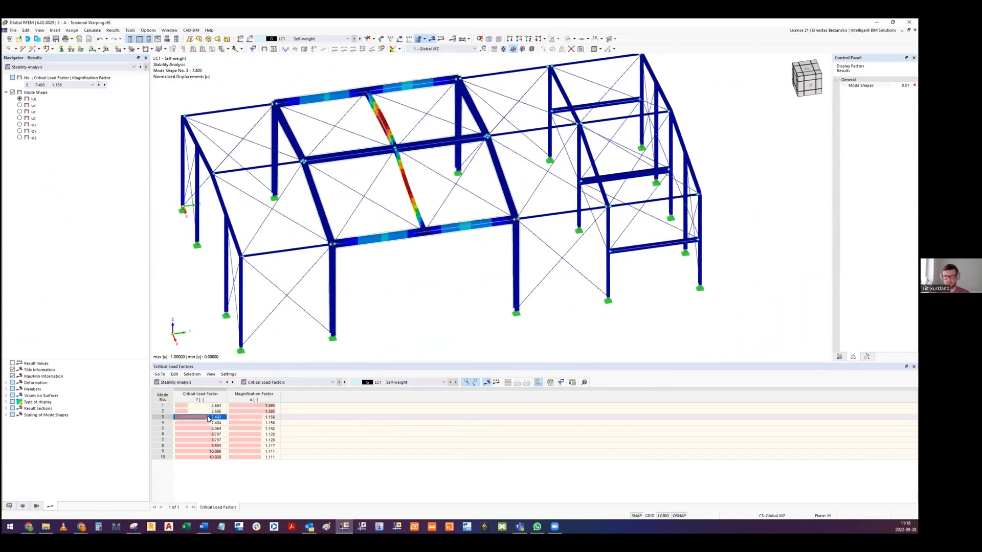
scroll(367, 117, up, 5)
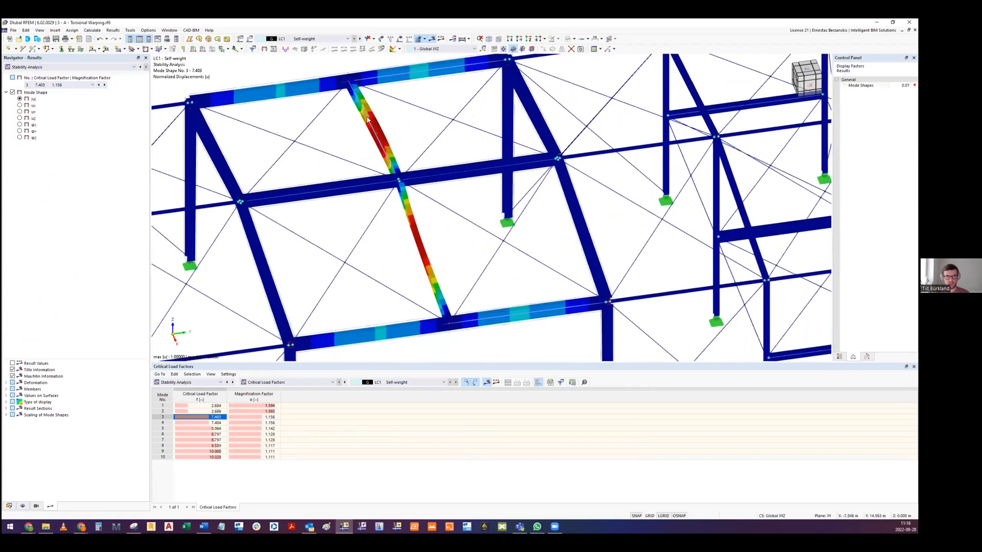
scroll(338, 263, down, 4)
click(209, 423)
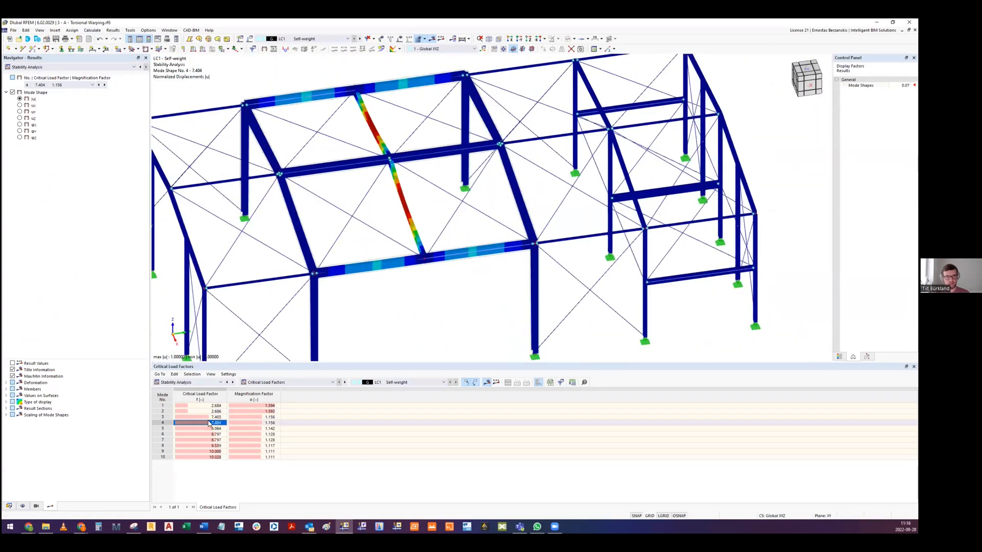
click(208, 428)
click(209, 434)
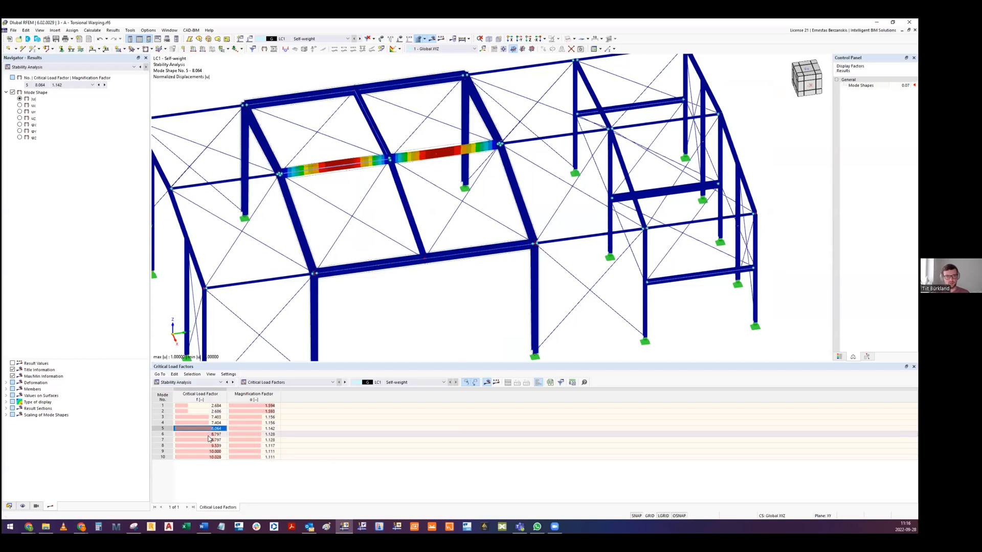
click(208, 440)
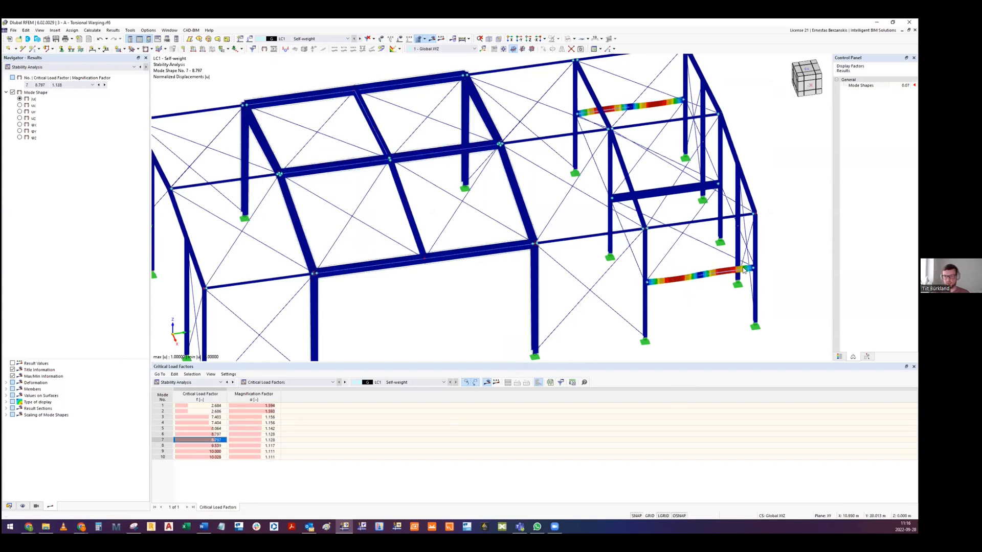
click(215, 446)
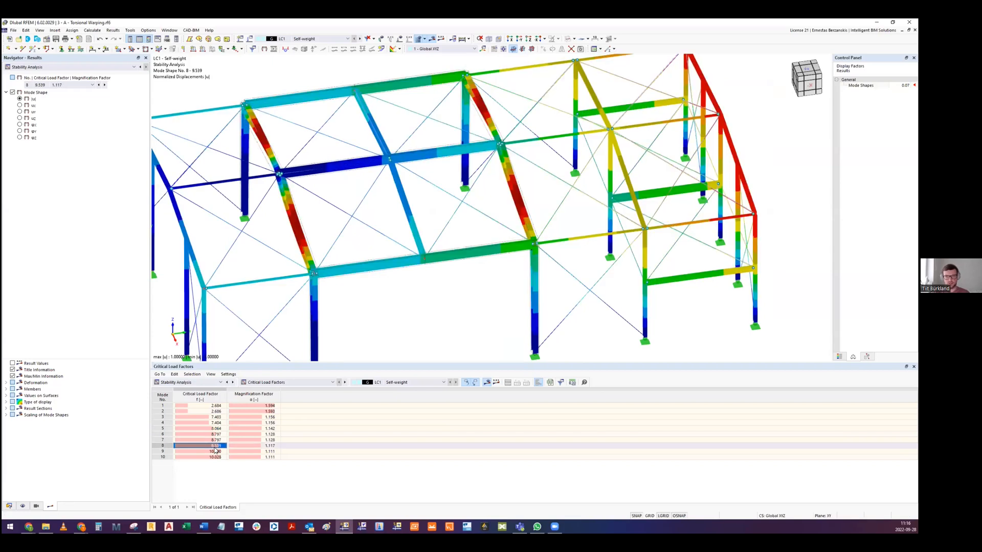
- Compare mode shape 8 with modes 9 and 10, then return to mode shape 8 and examine its deformation
scroll(383, 186, down, 2)
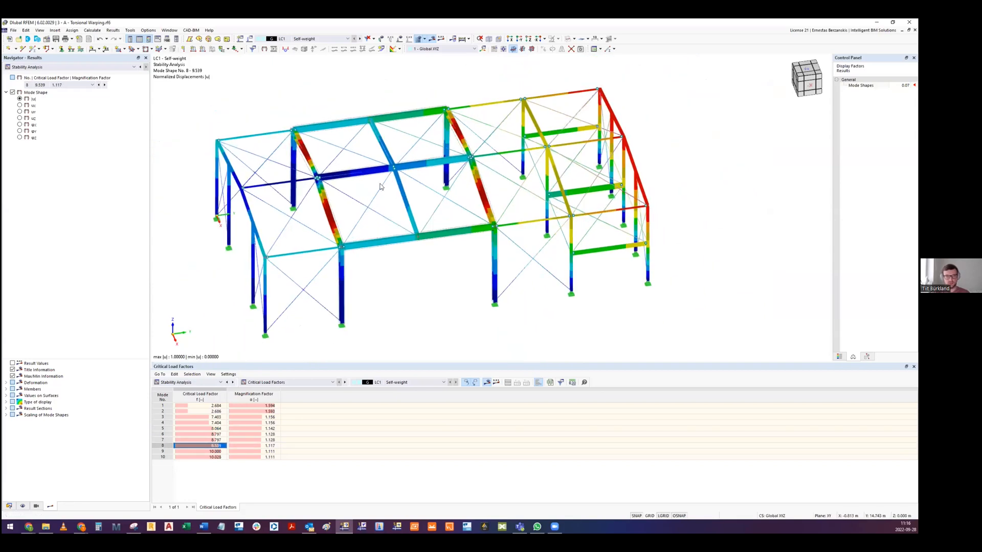
click(204, 452)
click(210, 447)
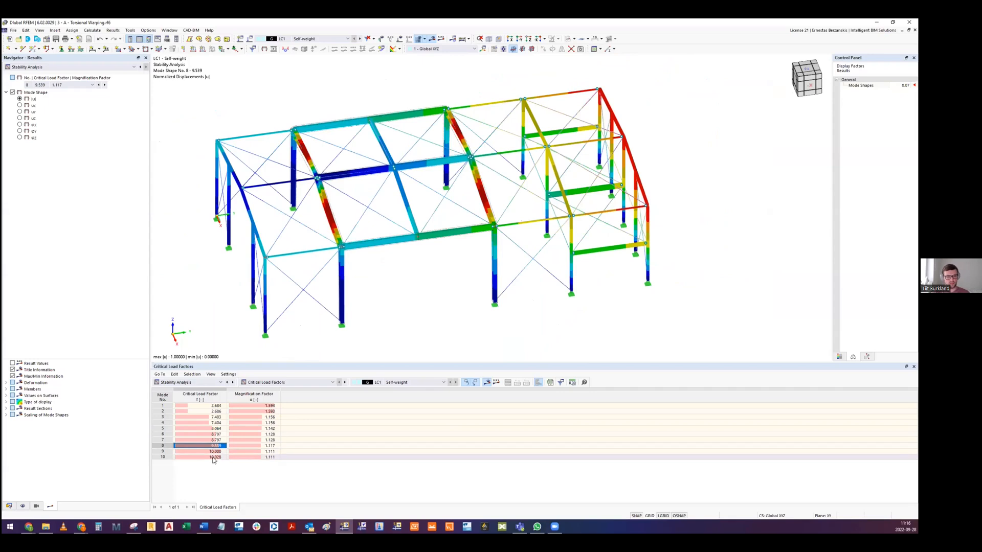
click(216, 457)
click(216, 446)
ctrl+middle_drag(467, 181, 493, 191)
ctrl+middle_drag(292, 164, 469, 285)
scroll(301, 163, up, 3)
scroll(454, 213, down, 5)
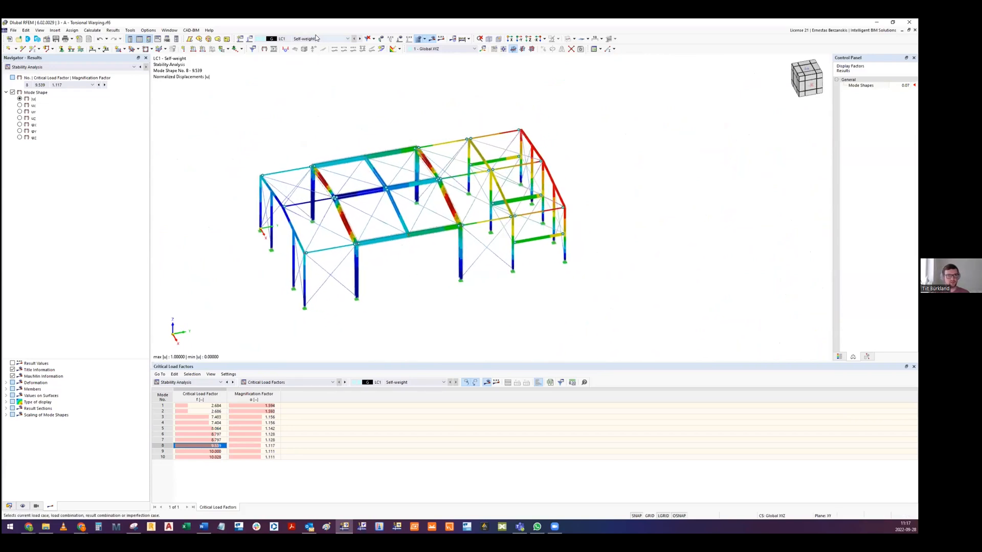
- Create a new imperfection case with the imperfection type Buckling Mode
click(9, 507)
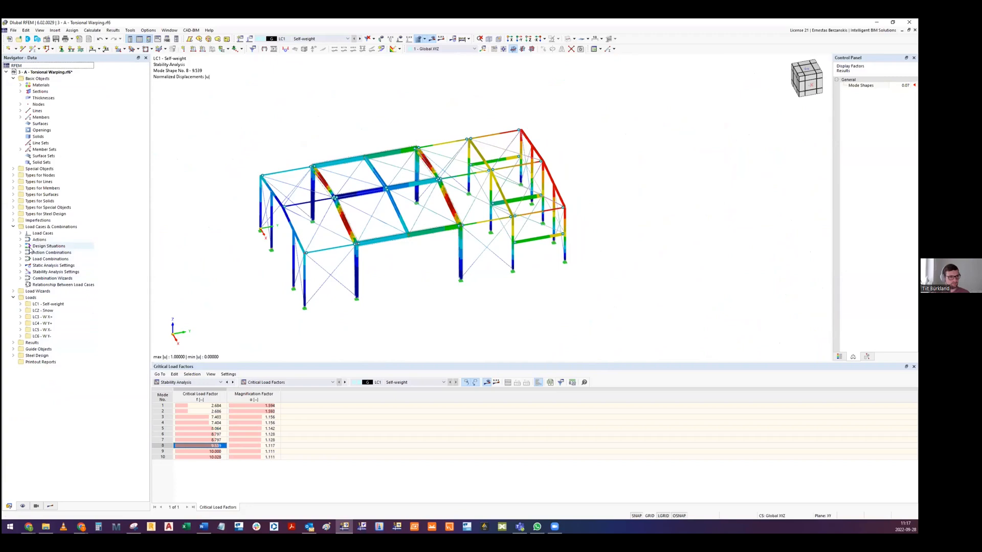
click(13, 220)
click(48, 227)
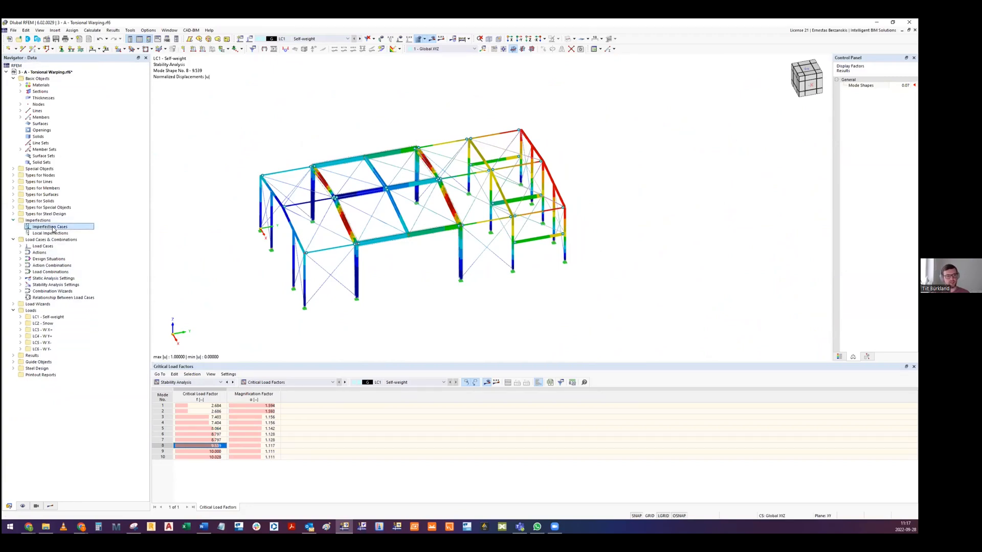
right_click(54, 230)
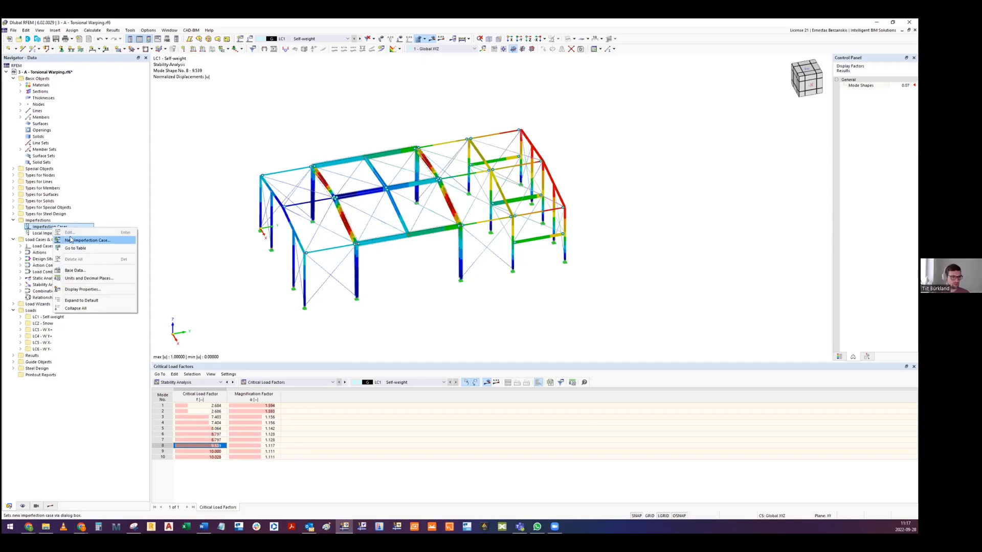
click(80, 241)
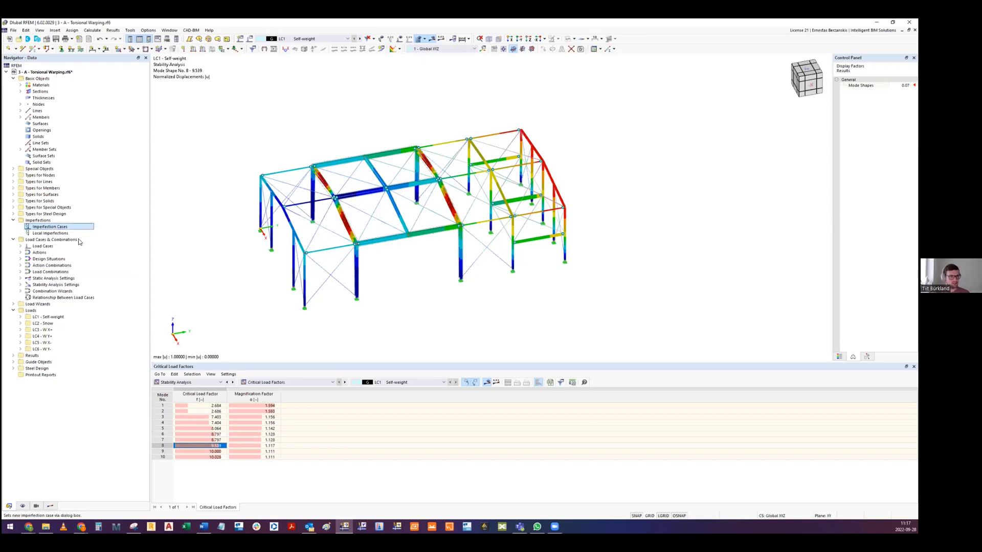
drag(344, 150, 359, 132)
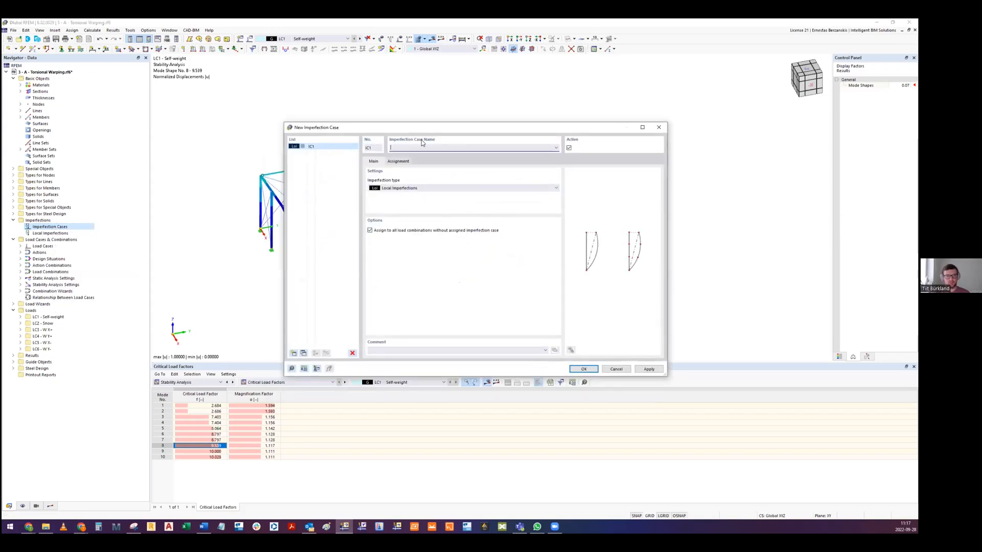
click(382, 188)
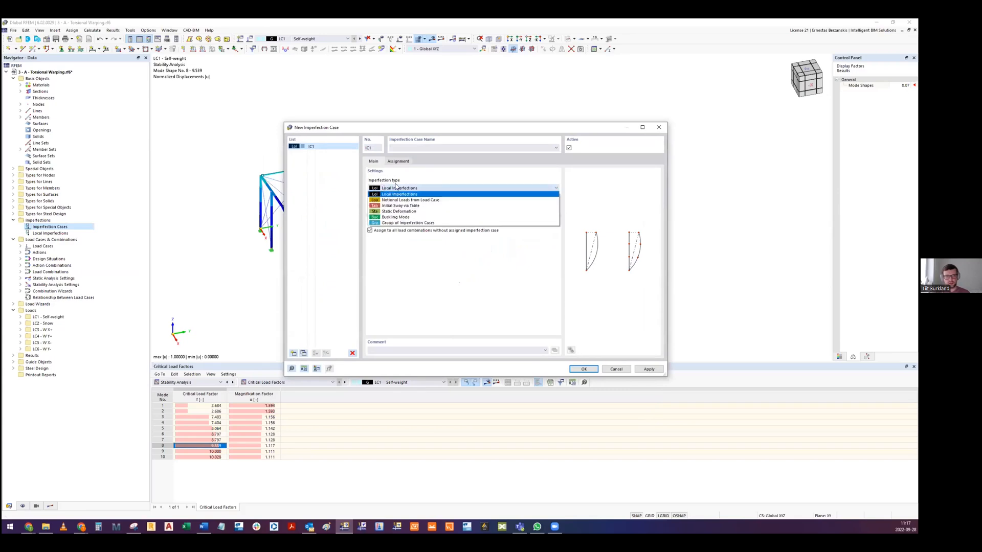
click(407, 220)
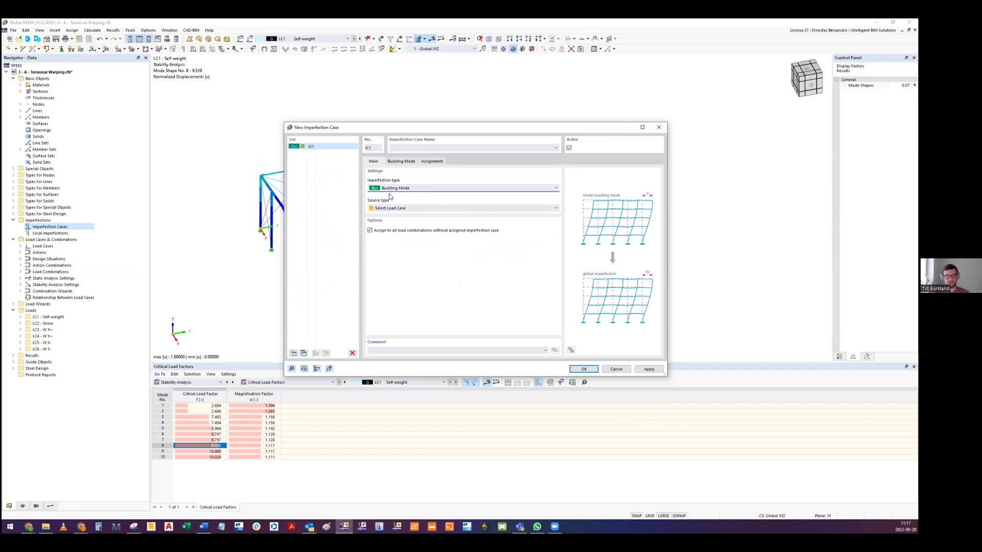
- Base the imperfection shape on buckling mode 8 of LC1 and set the imperfection direction to global Y on true length
drag(404, 128, 369, 298)
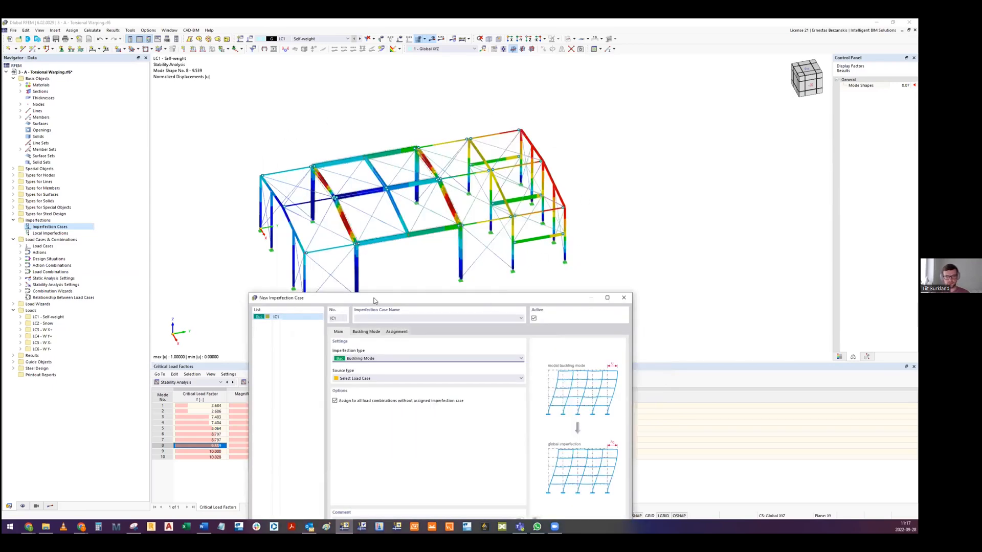
drag(374, 301, 409, 194)
click(404, 275)
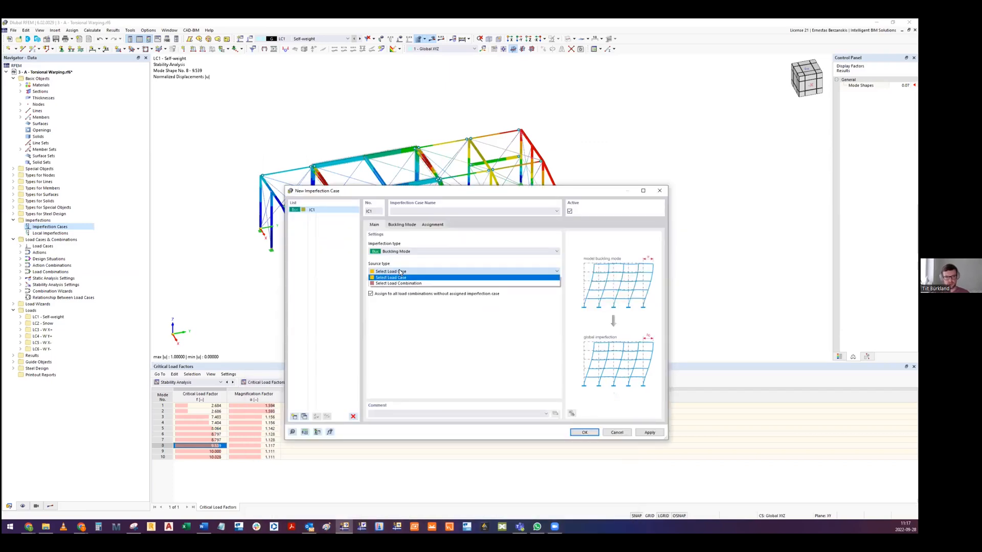
click(403, 225)
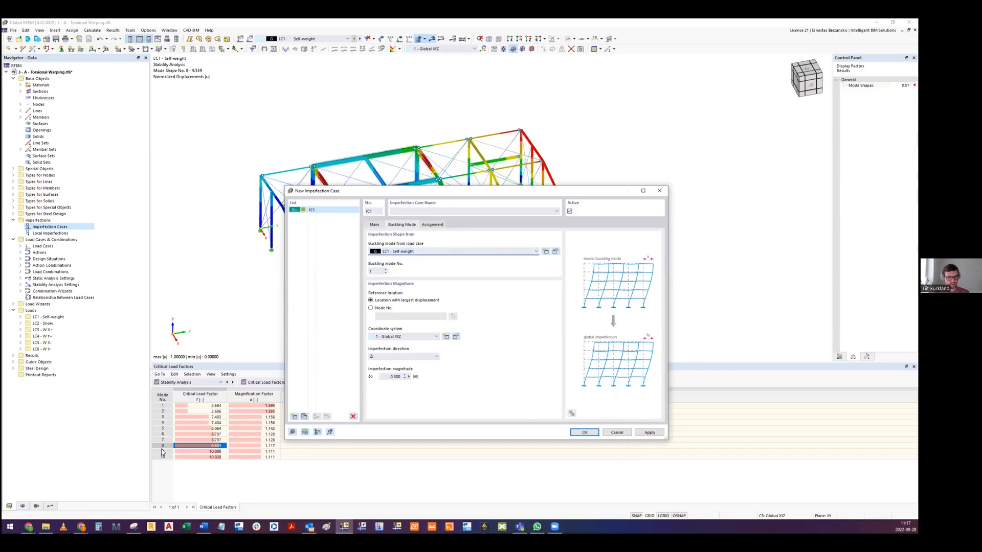
drag(379, 270, 369, 269)
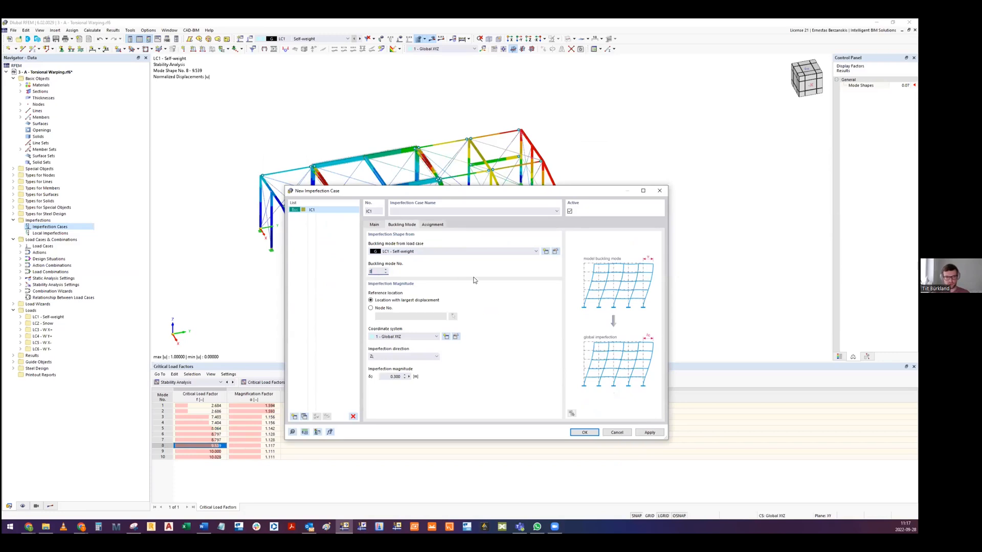
click(383, 358)
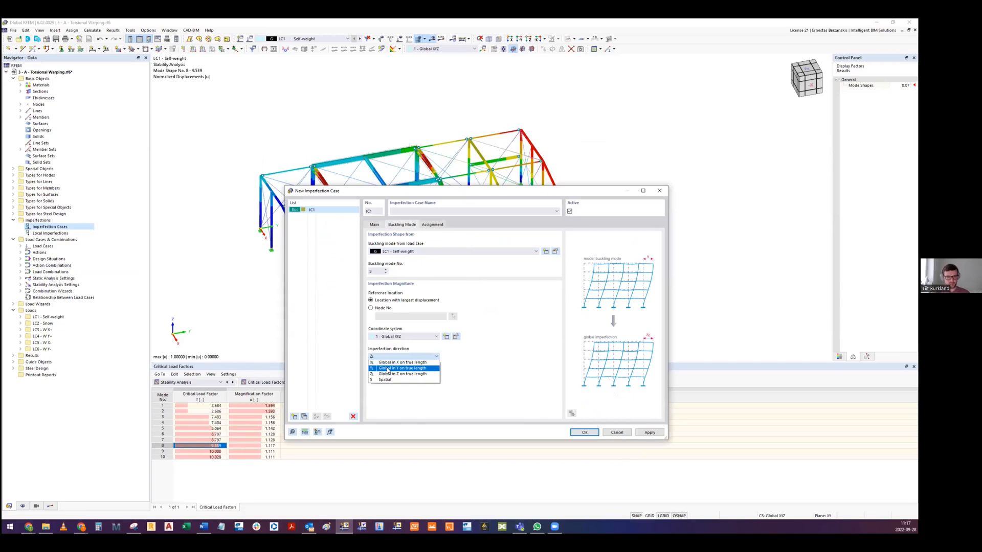
click(388, 369)
drag(402, 190, 395, 342)
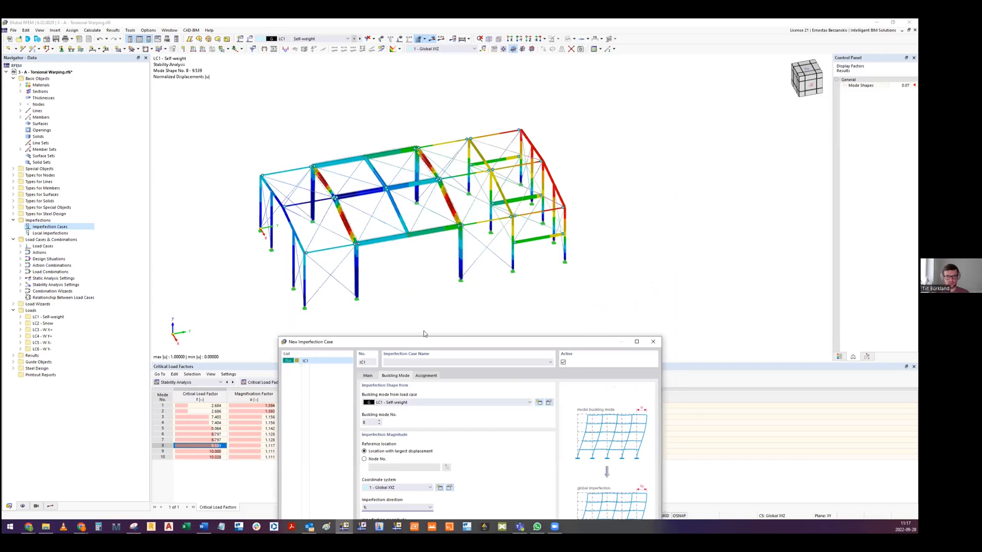
drag(420, 343, 454, 213)
- Define the imperfection magnitude by a formula dividing the length of member 8 by 150 and confirm the imperfection case
click(418, 397)
drag(410, 398, 440, 396)
click(415, 398)
click(438, 398)
click(455, 401)
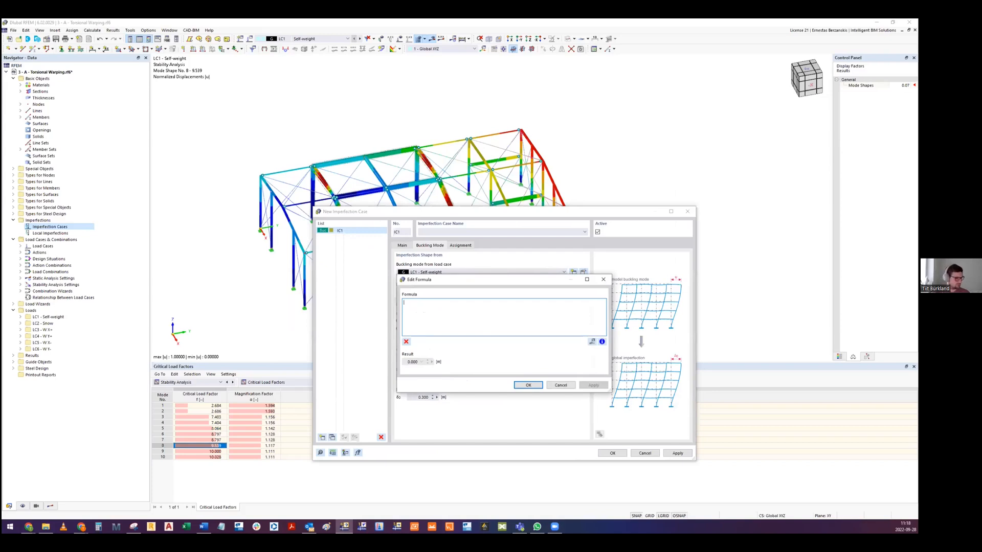
key(alt+Tab)
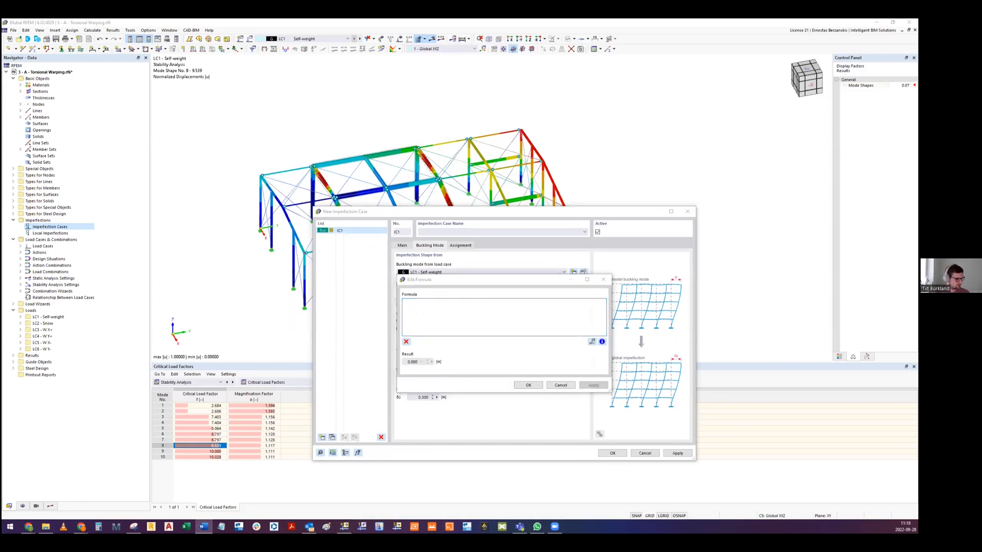
click(440, 317)
text(o\tmembers[8].length/150)
drag(435, 303, 387, 303)
key(BackSpace)
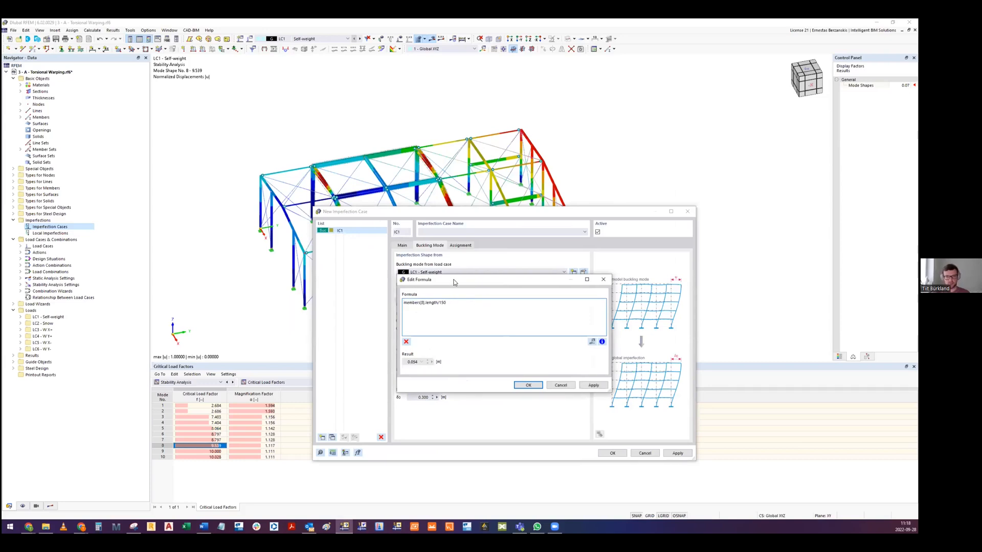
drag(454, 282, 439, 300)
click(540, 298)
click(591, 380)
click(612, 453)
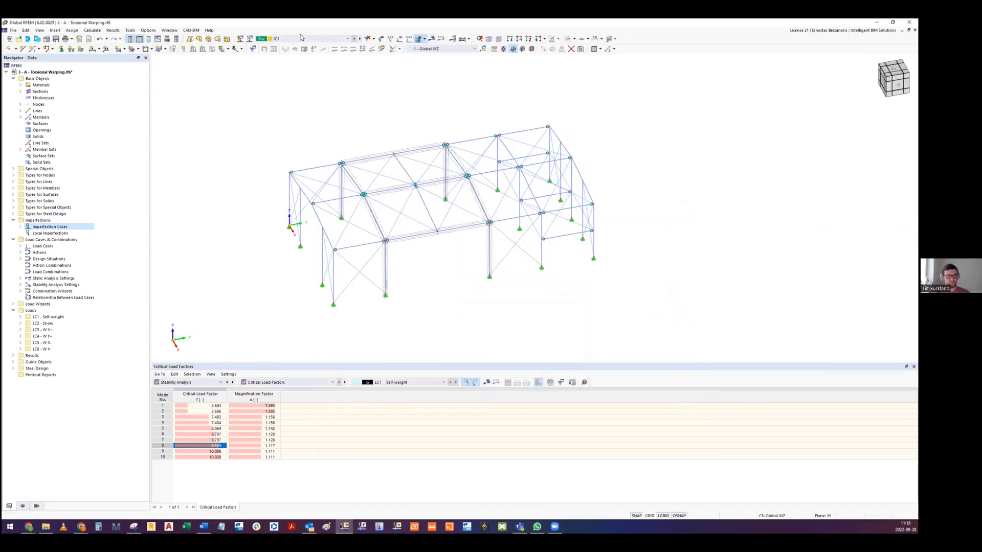
- Calculate the results of imperfection case IC1, ignoring the discontinuous torsional warping plausibility check for member set 3
click(300, 37)
click(308, 47)
click(93, 30)
click(103, 38)
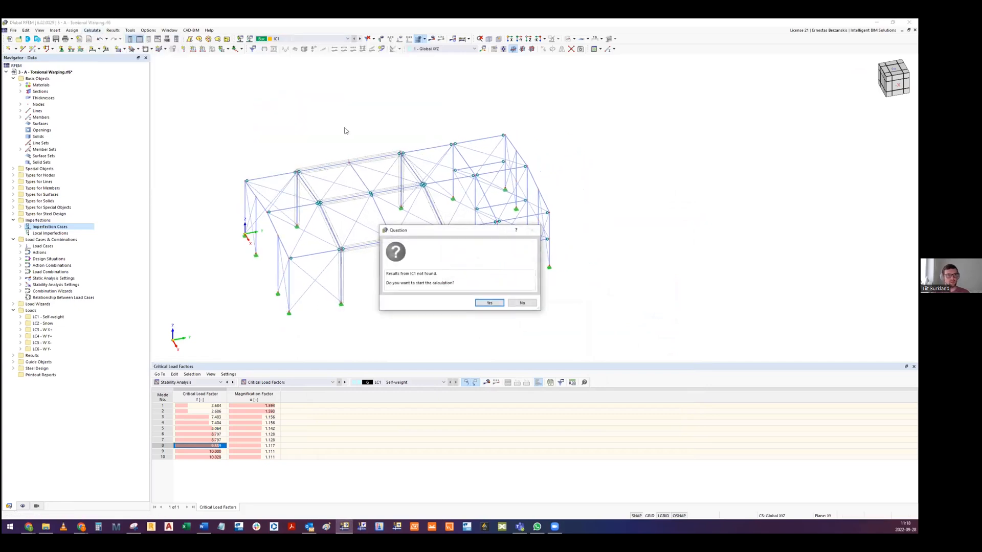
click(490, 303)
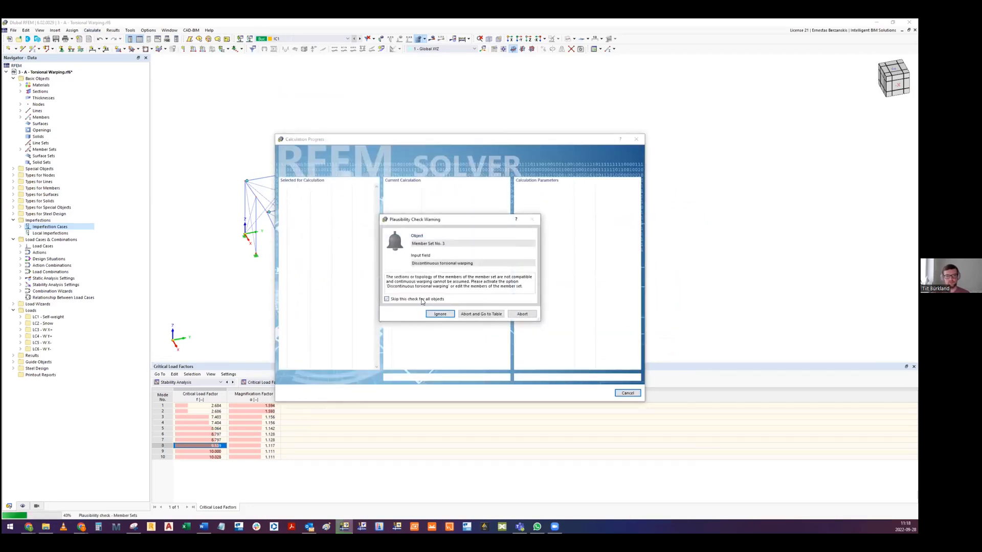
click(439, 314)
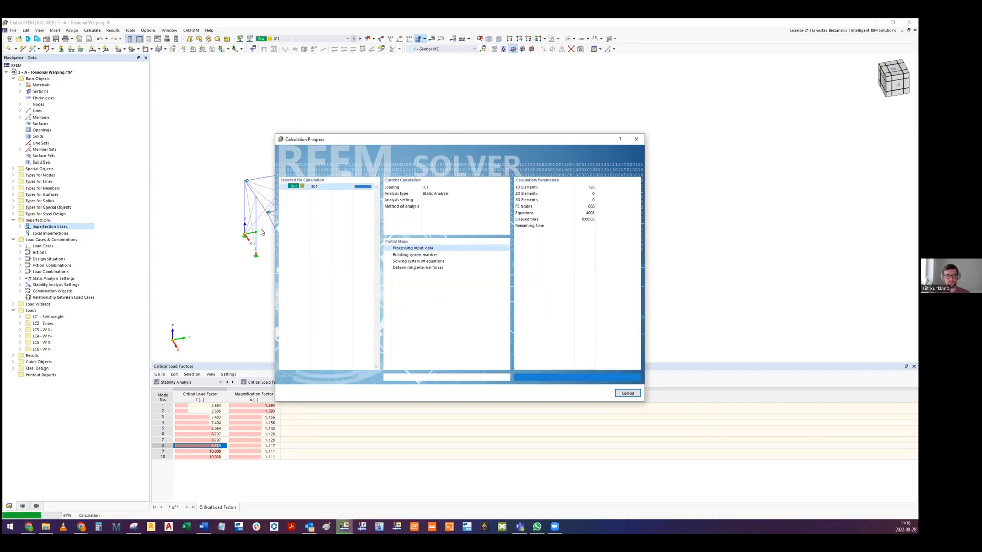
- Display the global deformations of IC1 as total displacements and view the deformed structure from the side
scroll(316, 225, up, 2)
middle_drag(331, 154, 369, 141)
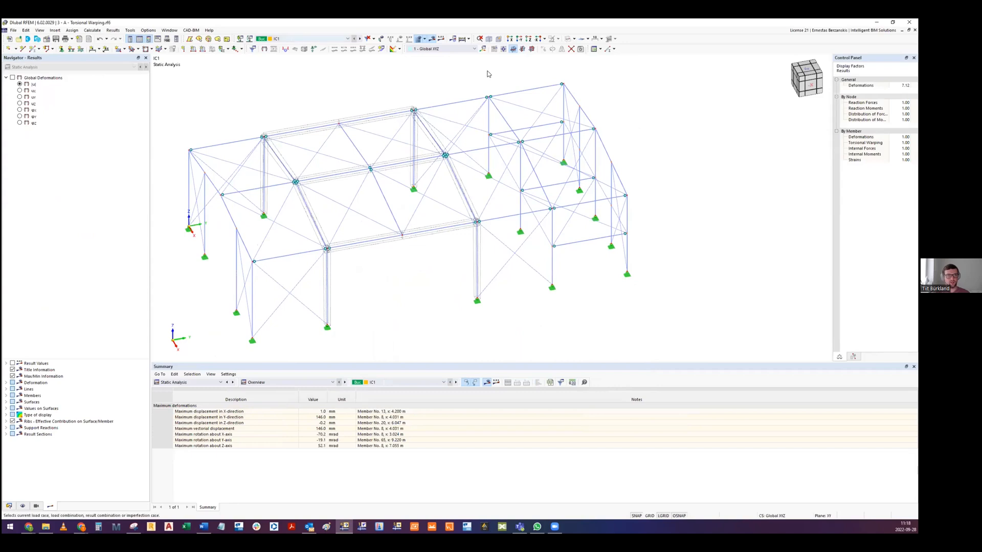
click(12, 77)
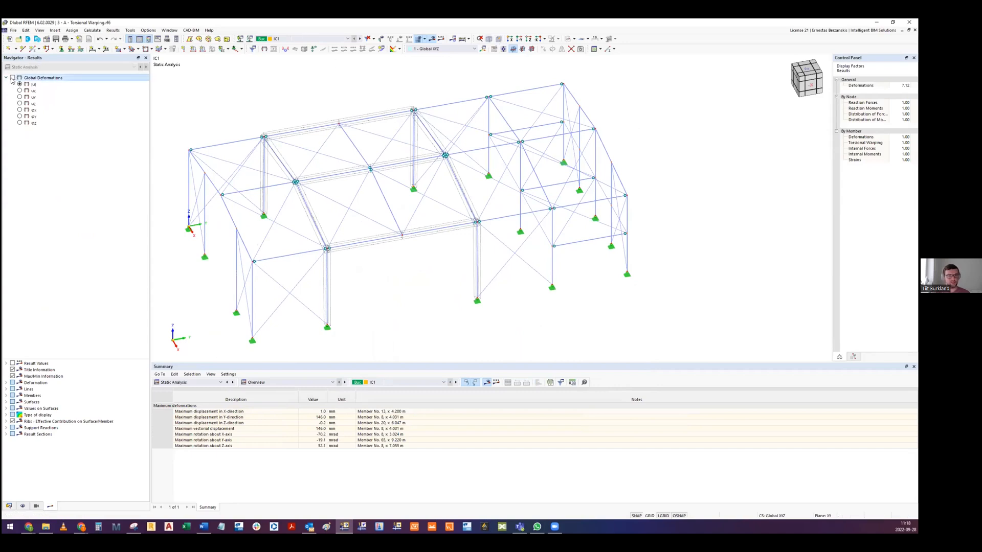
click(13, 78)
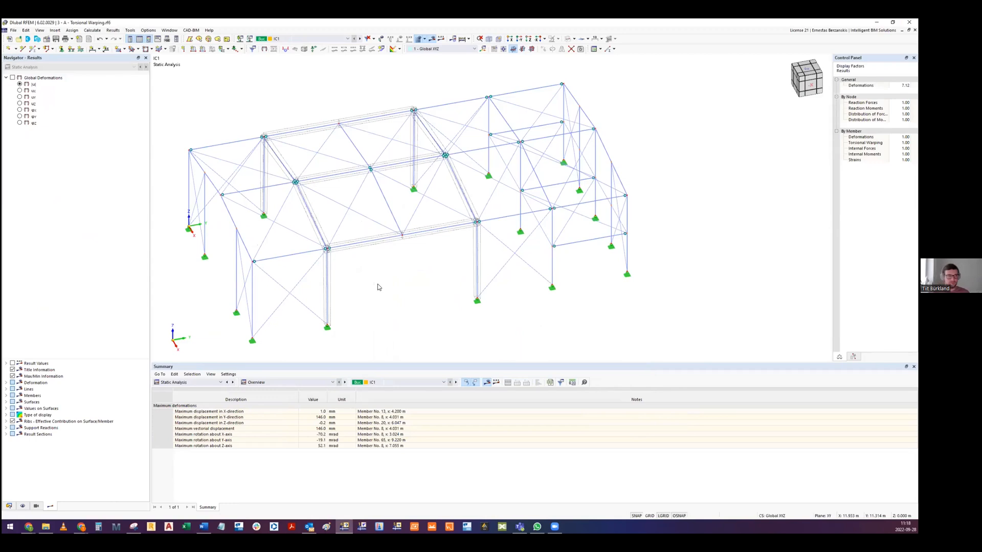
click(13, 78)
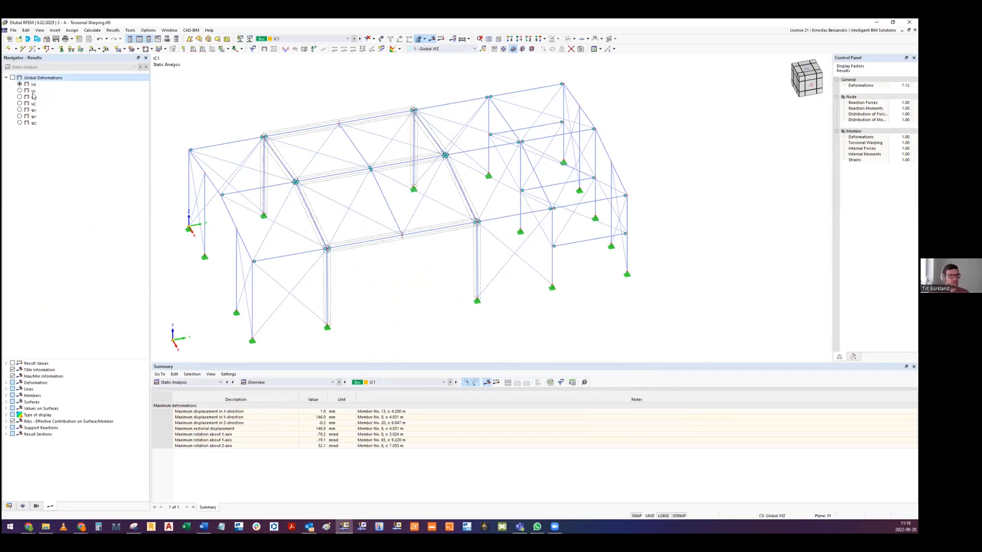
mouse_move(365, 216)
ctrl+middle_down()
mouse_move(399, 195)
mouse_move(359, 218)
ctrl+middle_up()
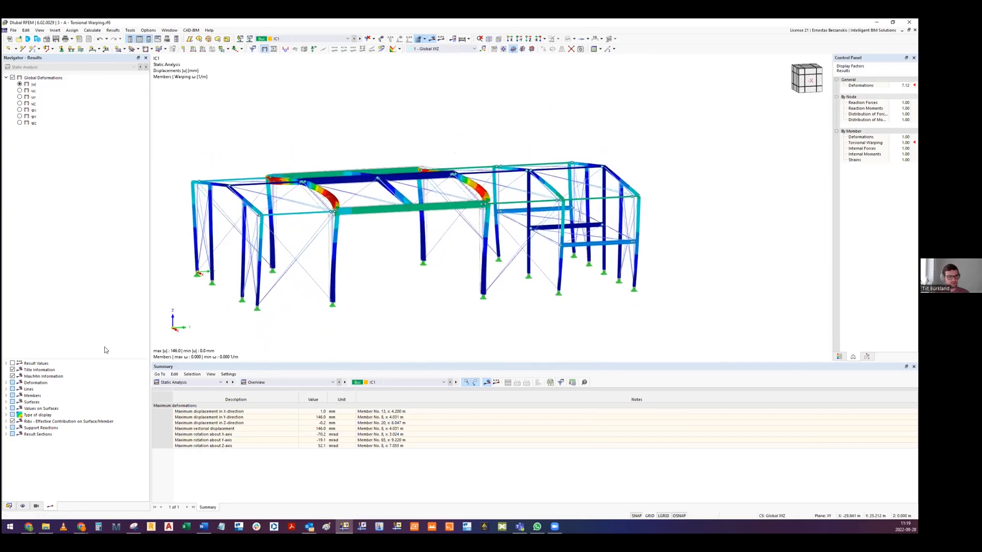
- Show result values on the deformed structure, examine the rafters of the middle frames, and hide the global deformations
click(13, 363)
scroll(374, 195, up, 5)
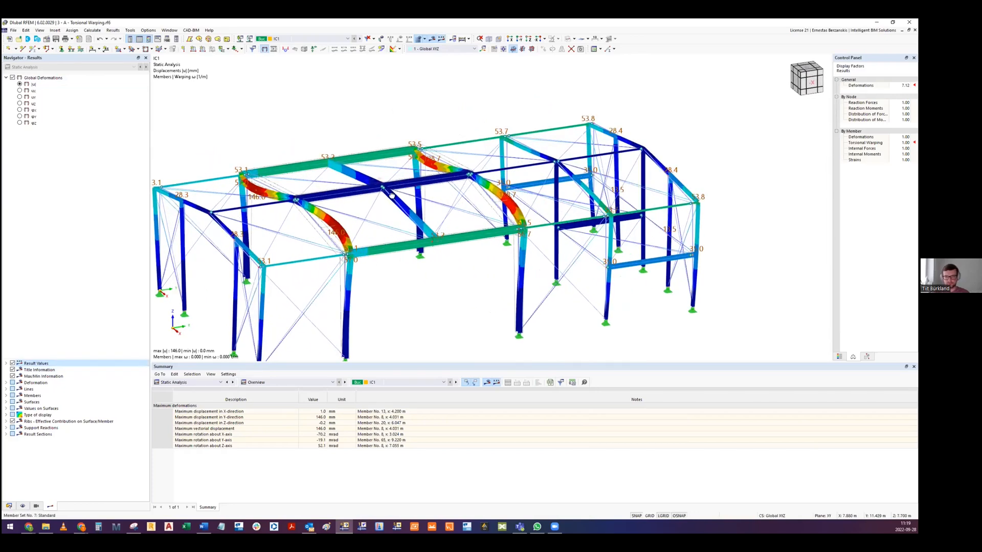
scroll(397, 187, down, 6)
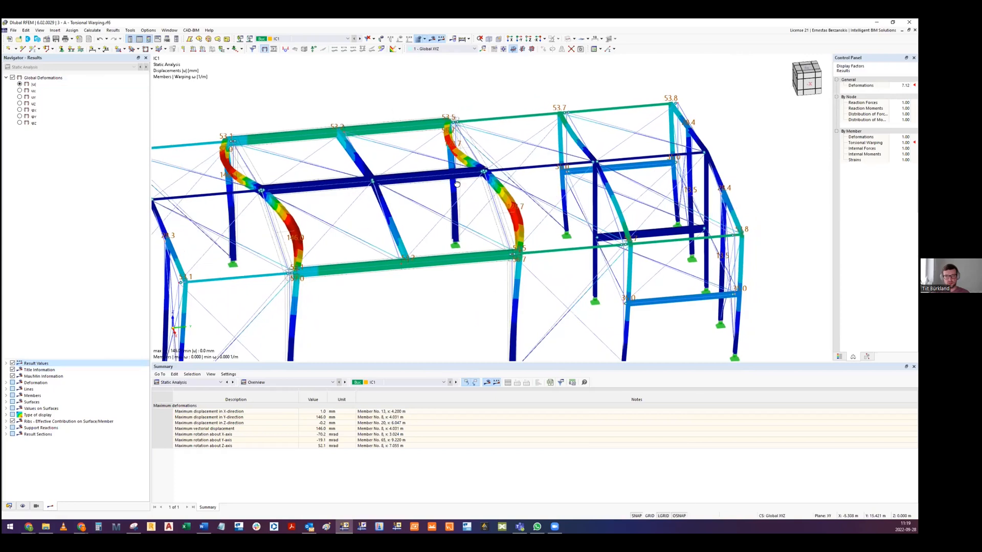
ctrl+middle_drag(308, 174, 324, 177)
scroll(429, 203, up, 3)
mouse_move(429, 203)
ctrl+middle_down()
mouse_move(427, 228)
mouse_move(428, 217)
ctrl+middle_up()
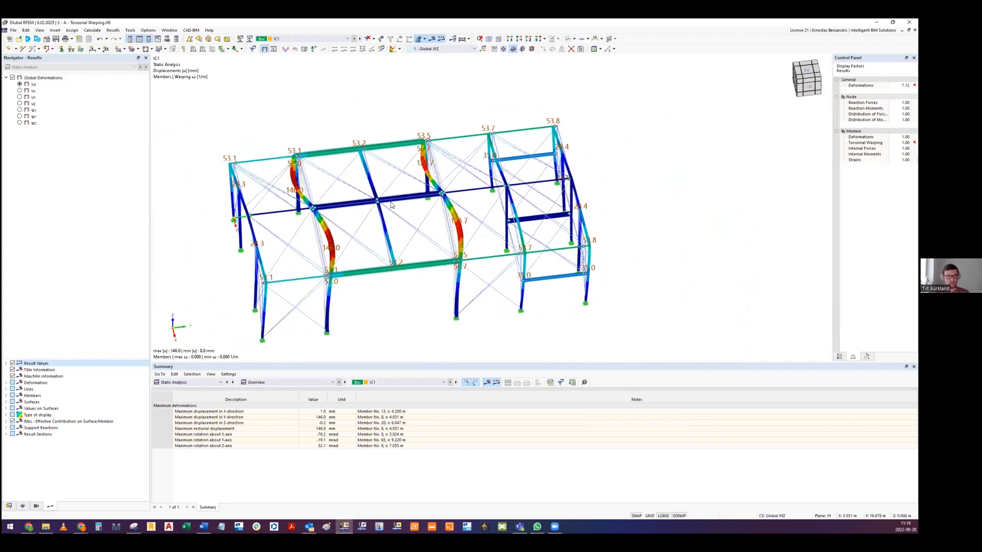
click(12, 77)
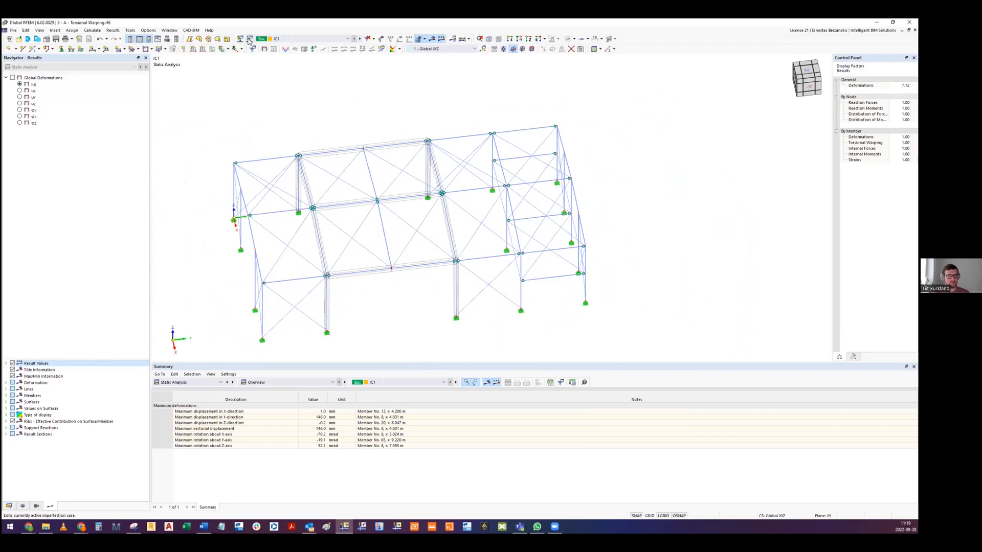
click(249, 40)
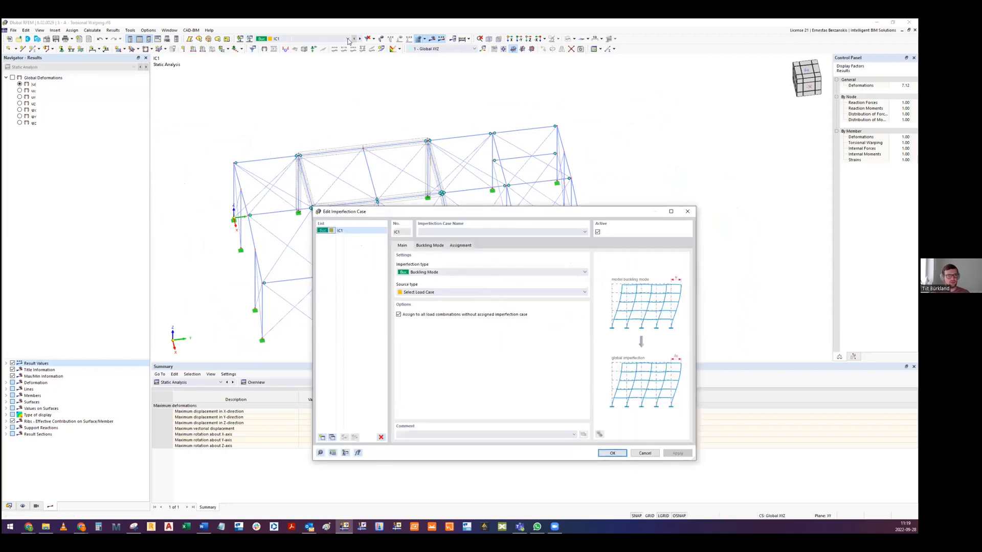
key(Escape)
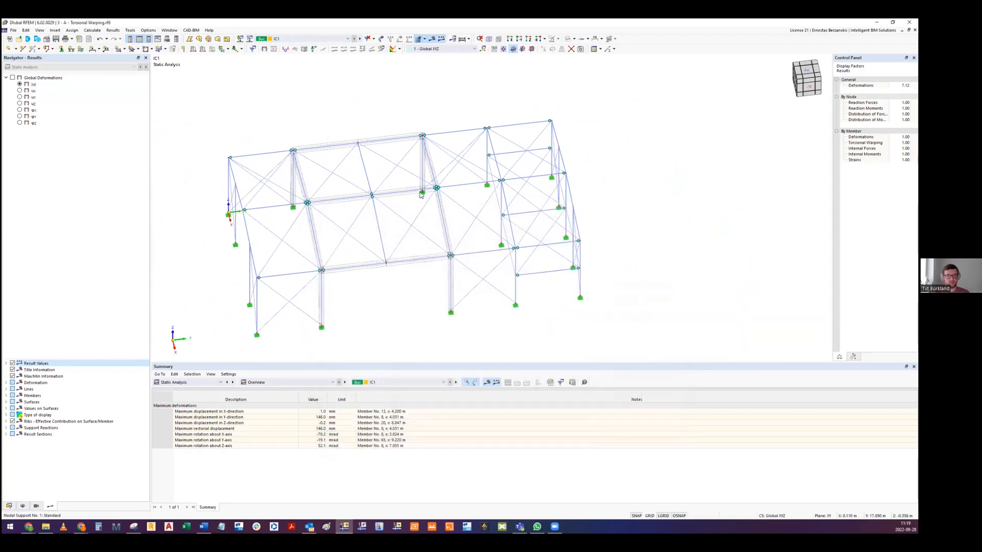
click(287, 41)
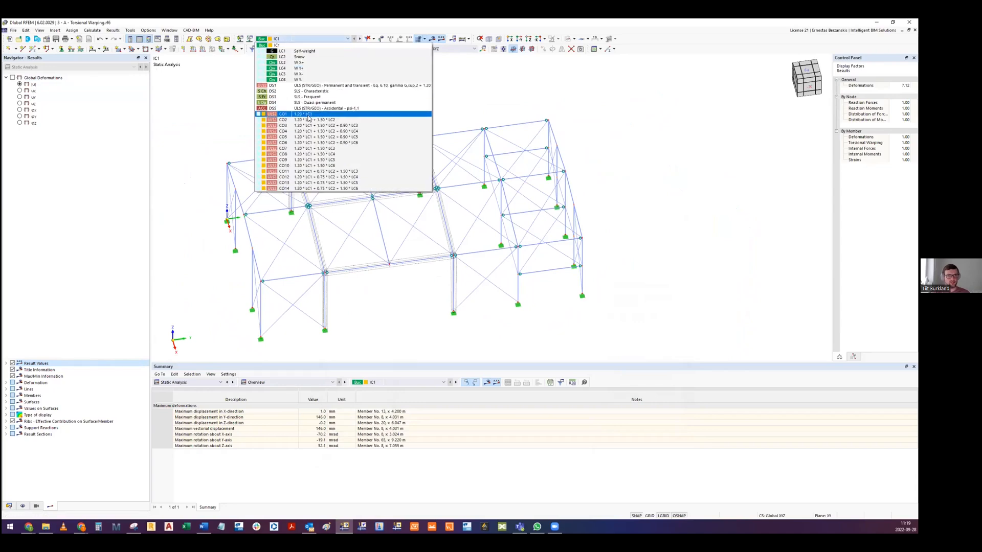
click(288, 44)
middle_drag(381, 124, 340, 118)
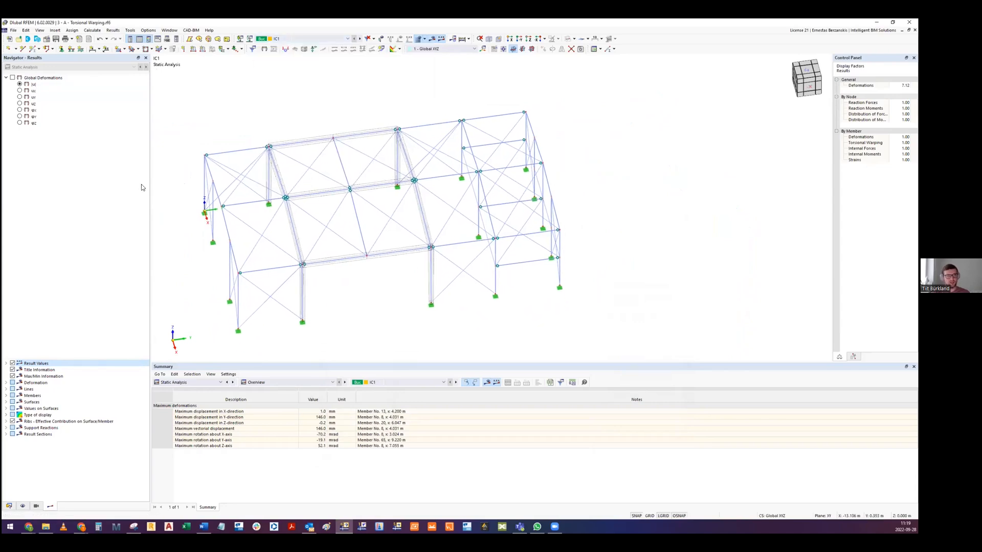
- Check which imperfection case is considered in load combinations CO2, CO4 and CO14 of design situation DS1
click(312, 40)
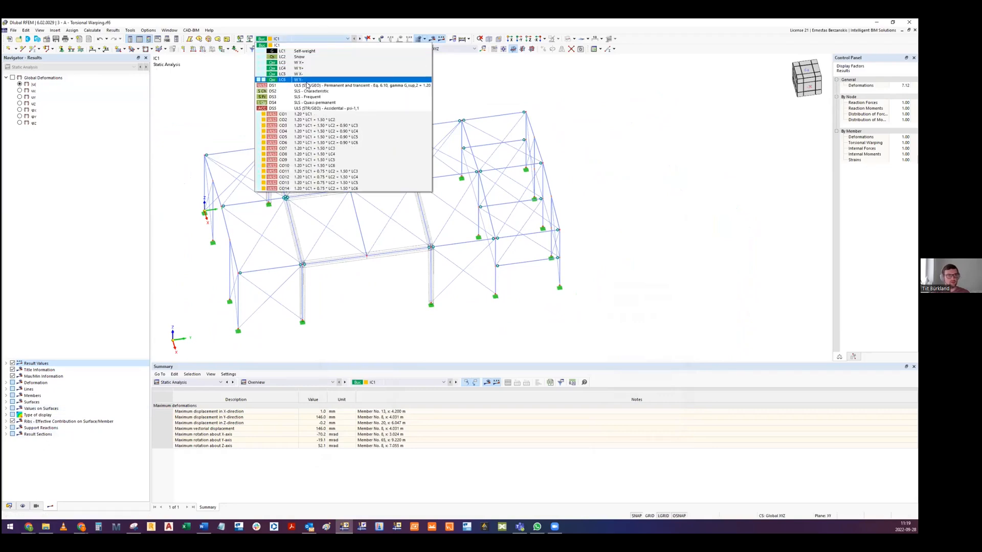
click(307, 85)
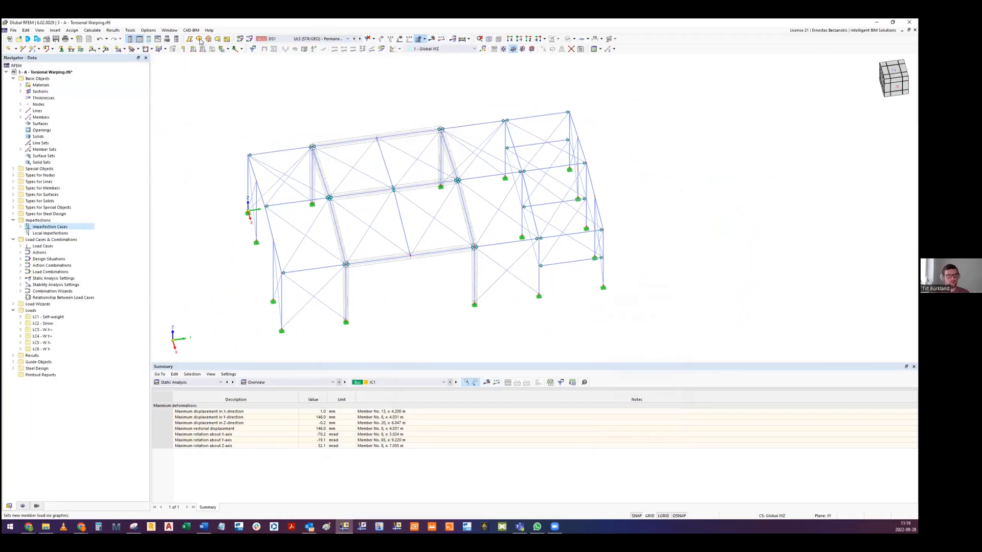
click(249, 39)
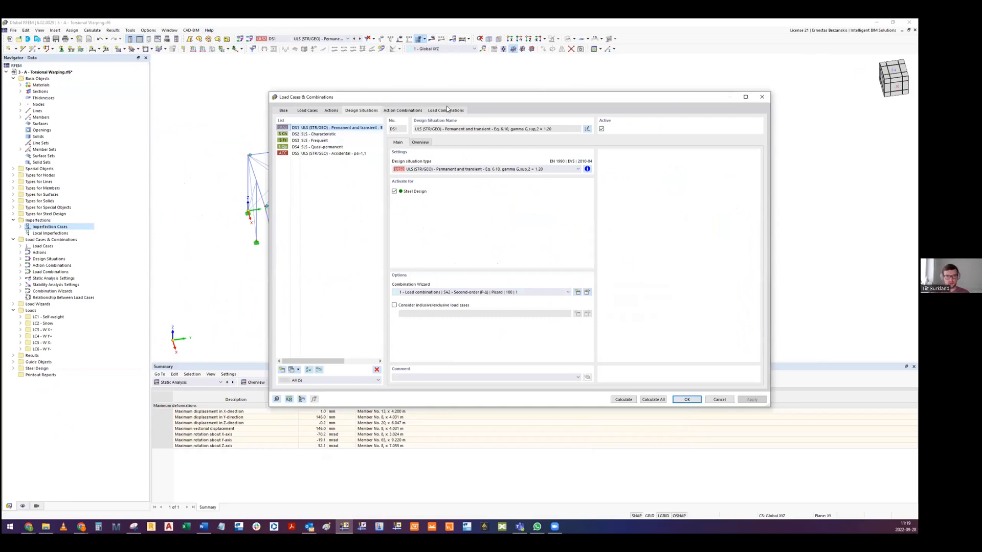
click(328, 134)
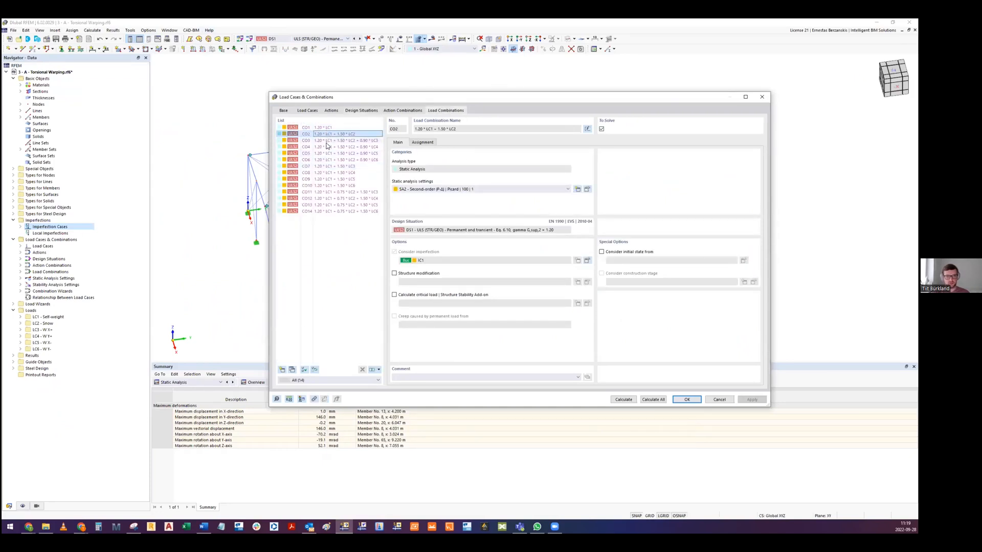
click(327, 146)
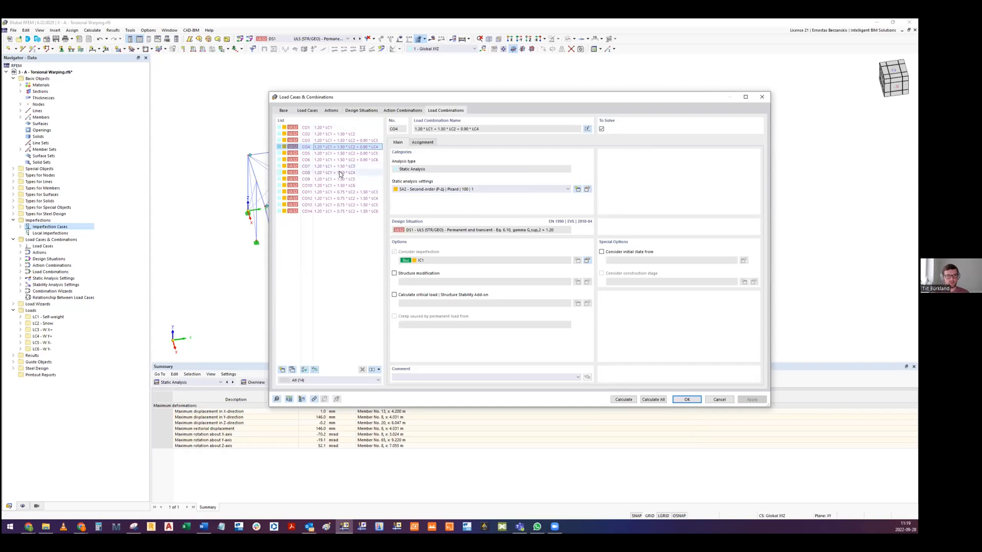
click(330, 211)
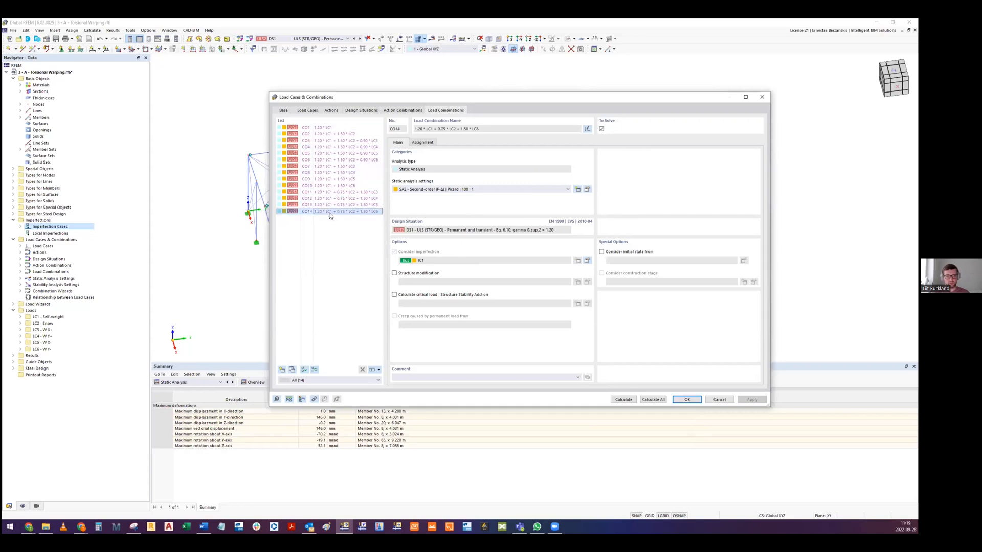
click(687, 400)
- Check the stability design and second-order internal force options in the 2nd Order ultimate configuration assigned to member set 2
middle_drag(458, 302, 417, 199)
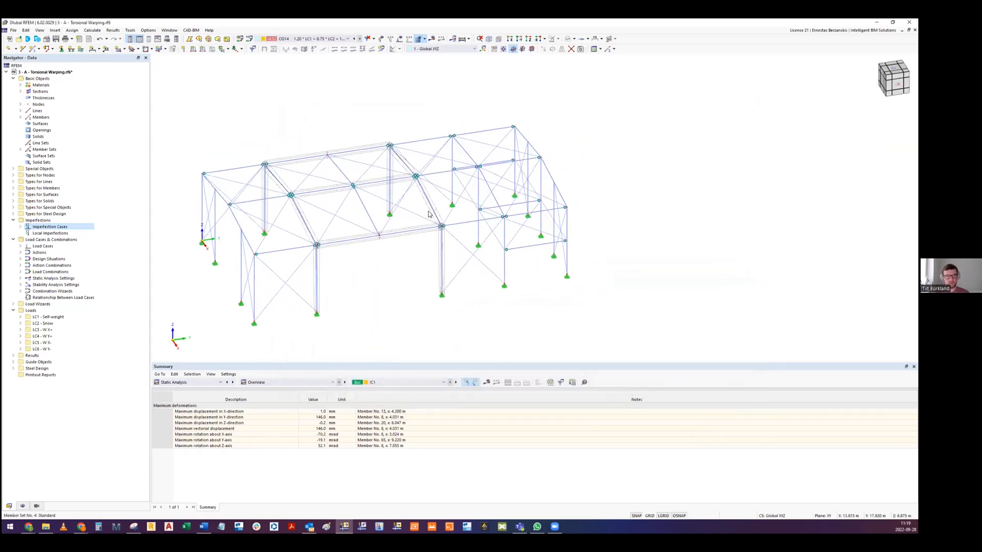
middle_drag(342, 179, 345, 207)
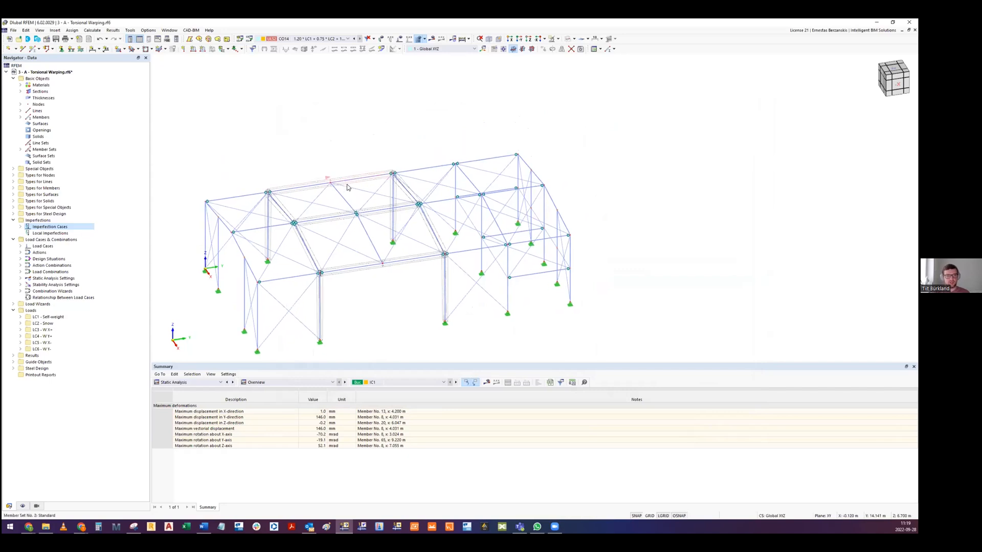
double_click(352, 186)
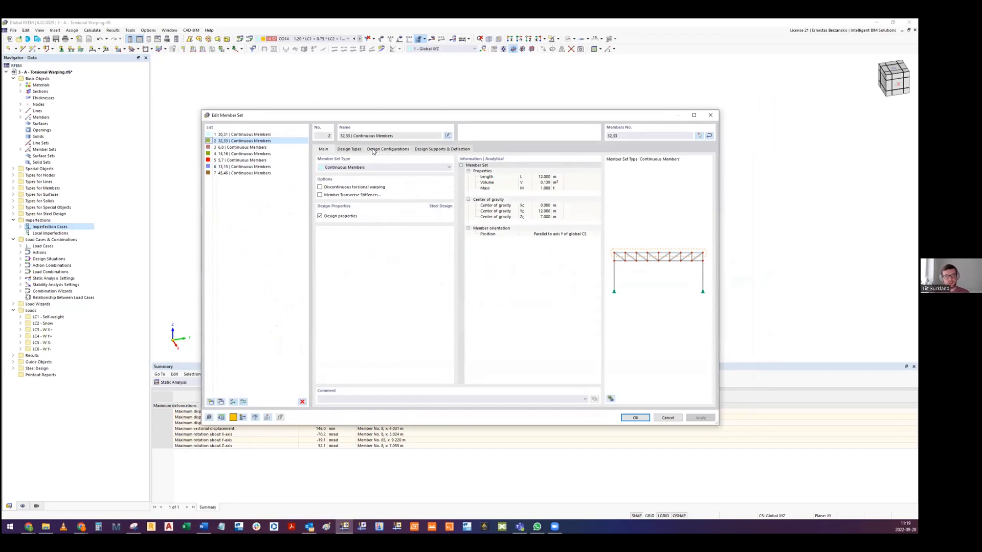
click(379, 149)
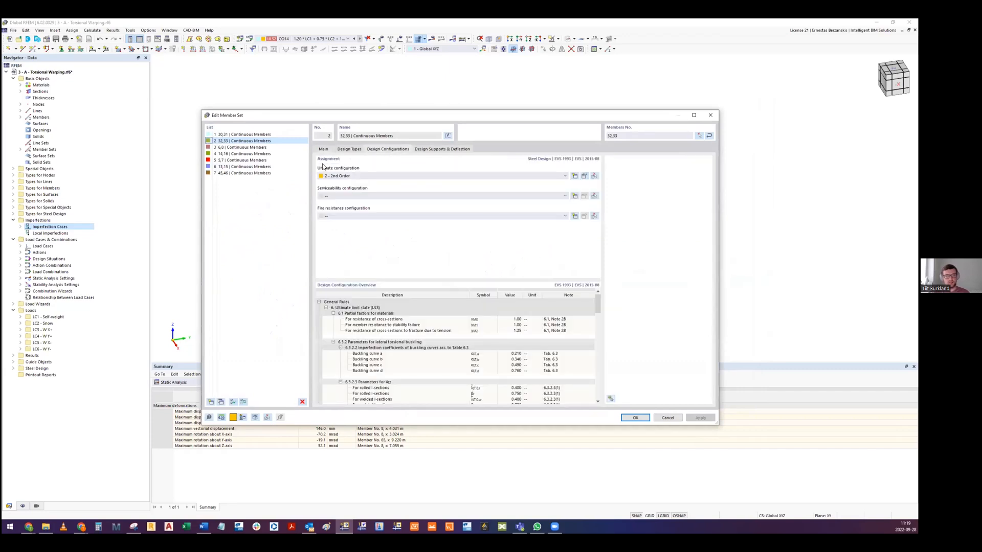
click(584, 176)
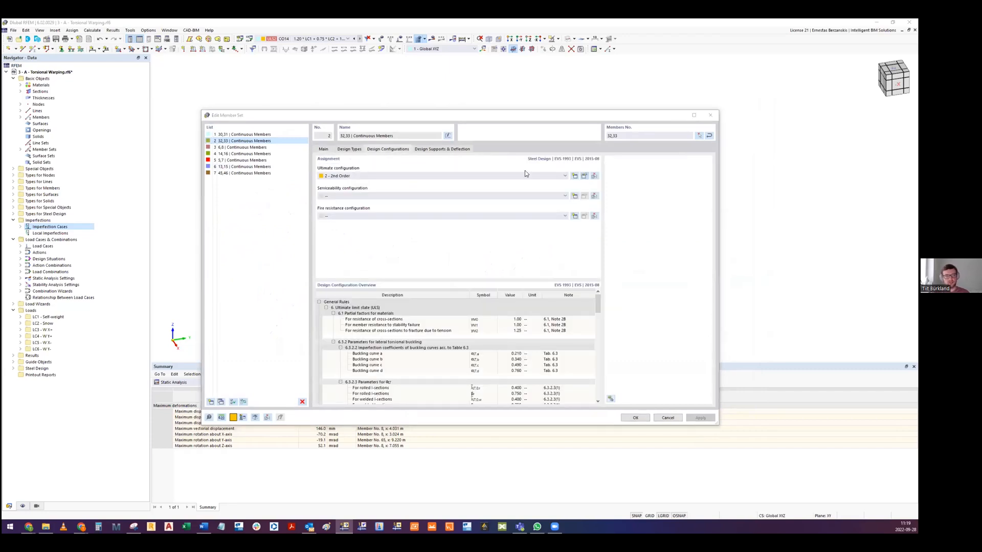
click(344, 154)
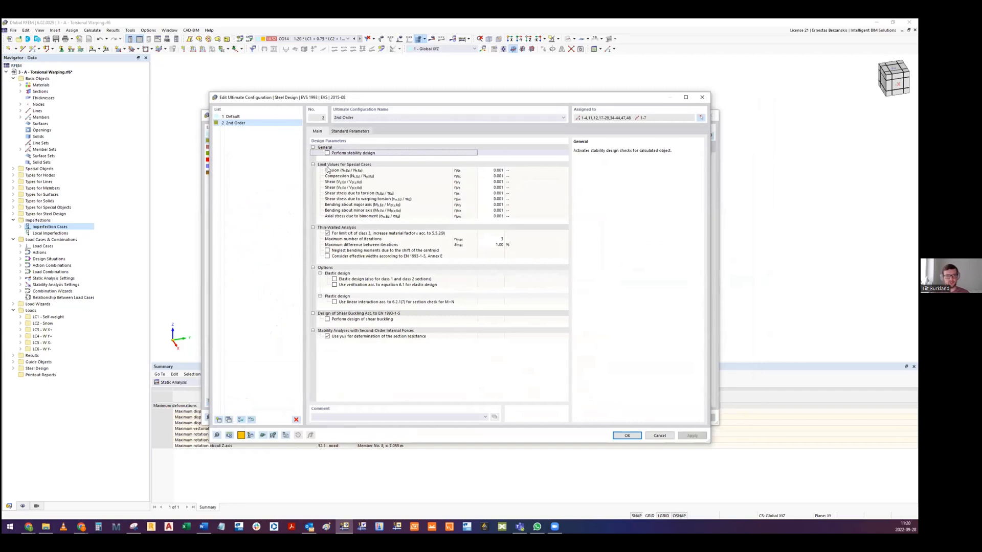
click(344, 337)
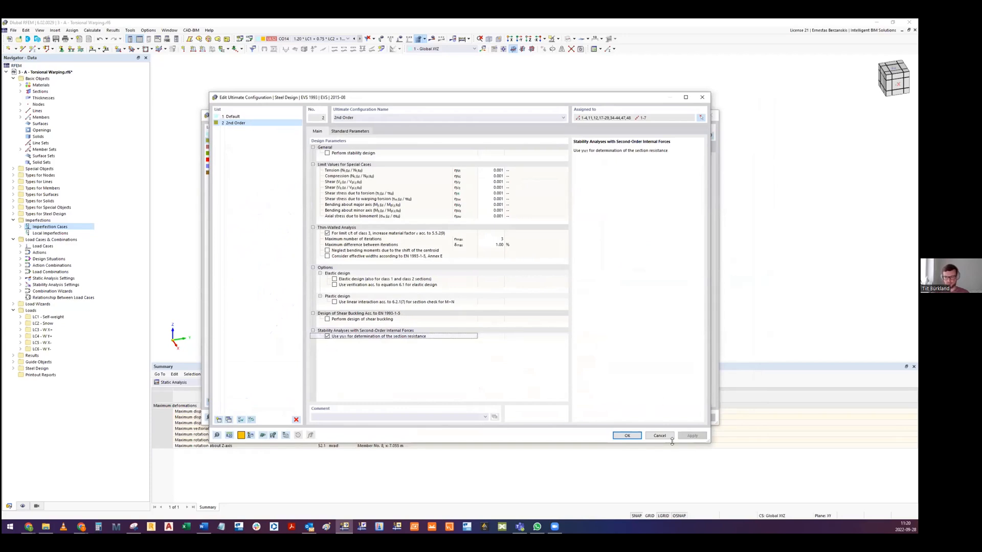
click(632, 435)
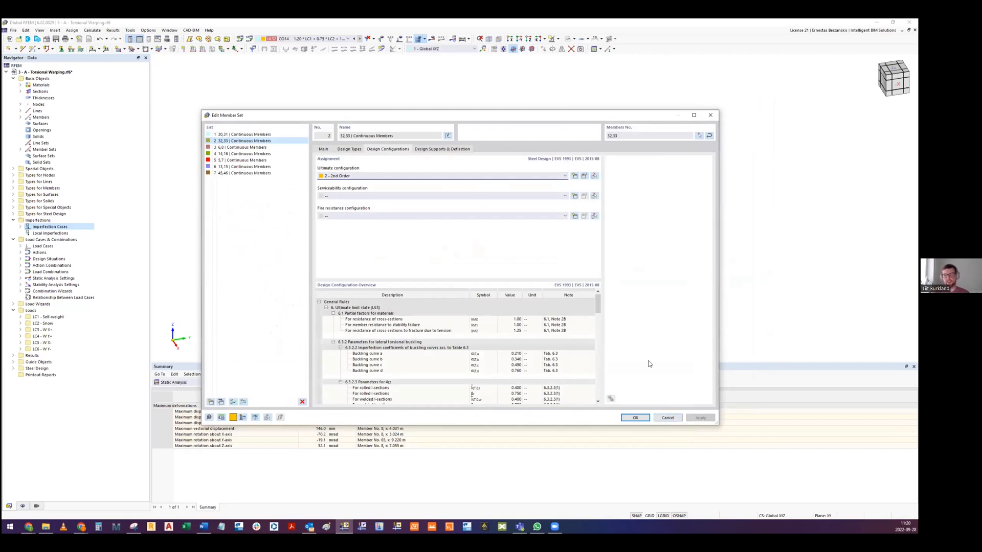
click(668, 419)
- Check the static analysis settings available for load combination CO14 and the combination wizards available for design situation DS1
middle_drag(424, 288, 352, 288)
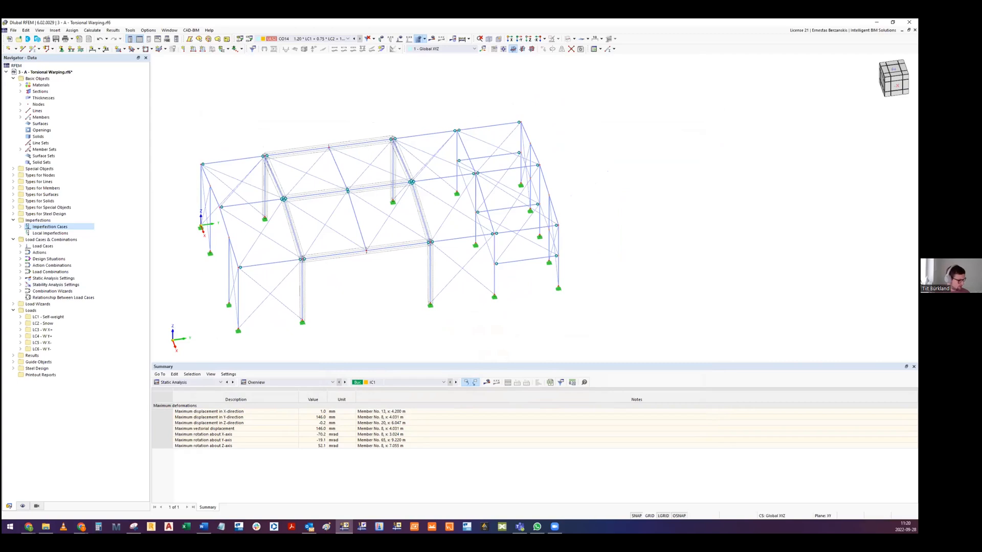
middle_drag(372, 300, 394, 284)
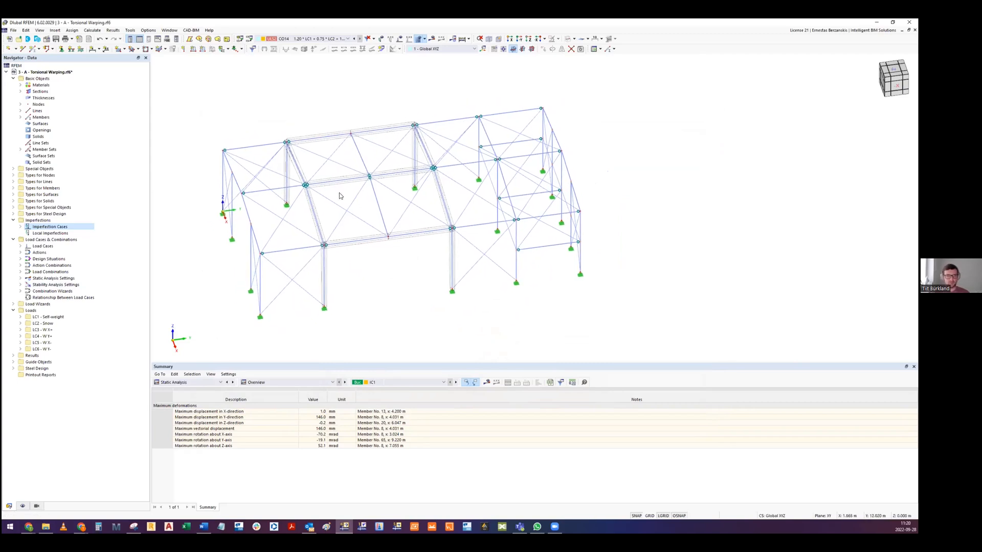
click(249, 40)
click(413, 189)
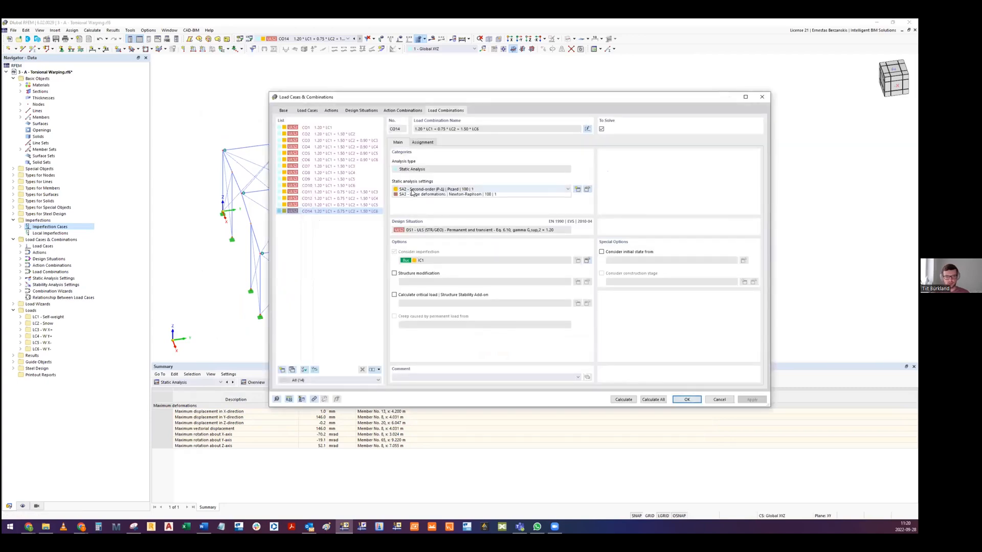
click(422, 192)
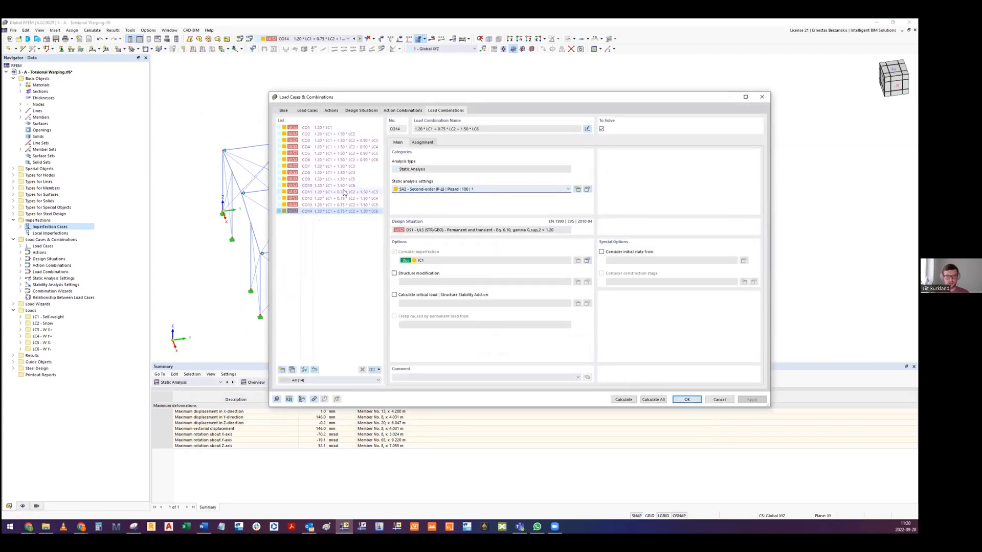
click(366, 111)
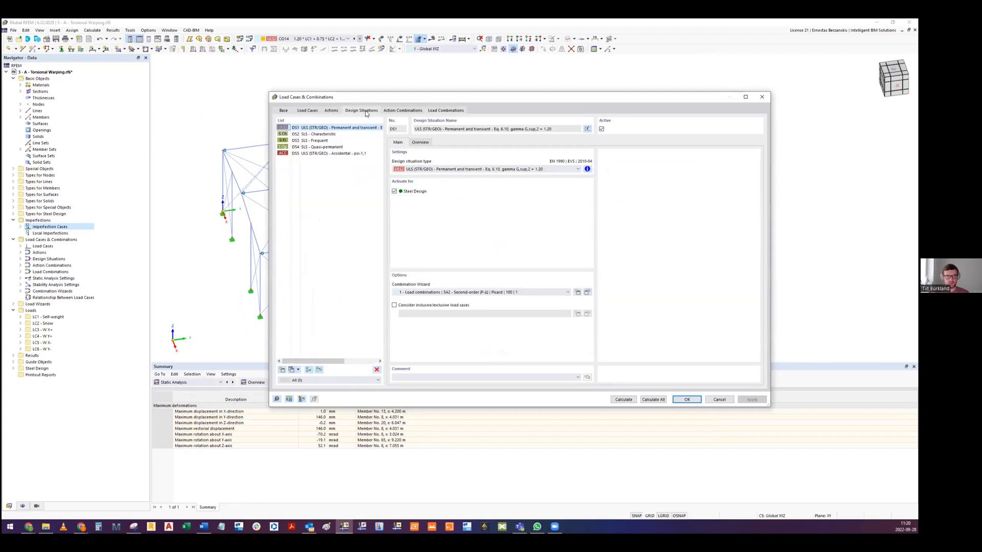
click(460, 291)
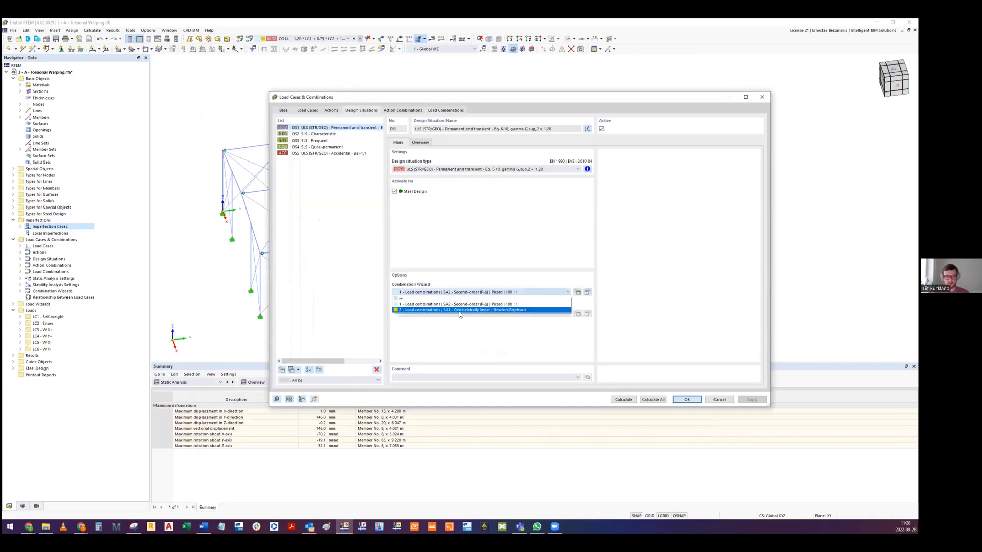
click(456, 292)
click(719, 399)
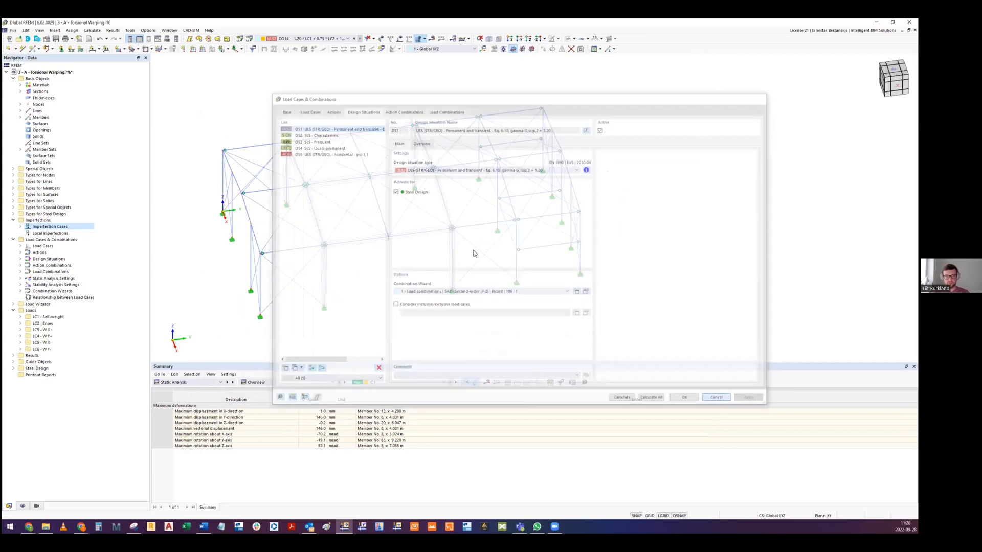
- Calculate all results, ignoring the discontinuous torsional warping plausibility check for member set 3
click(93, 30)
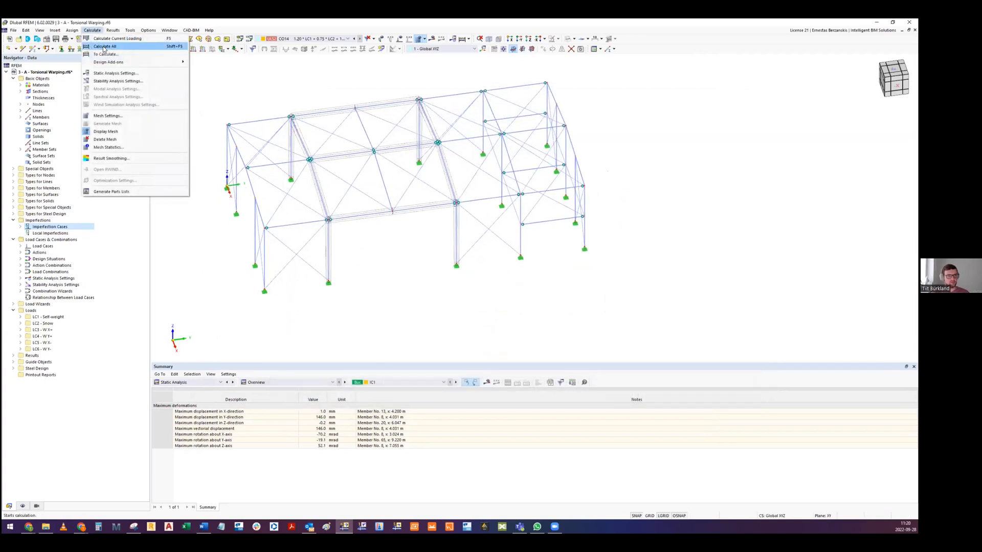
click(104, 47)
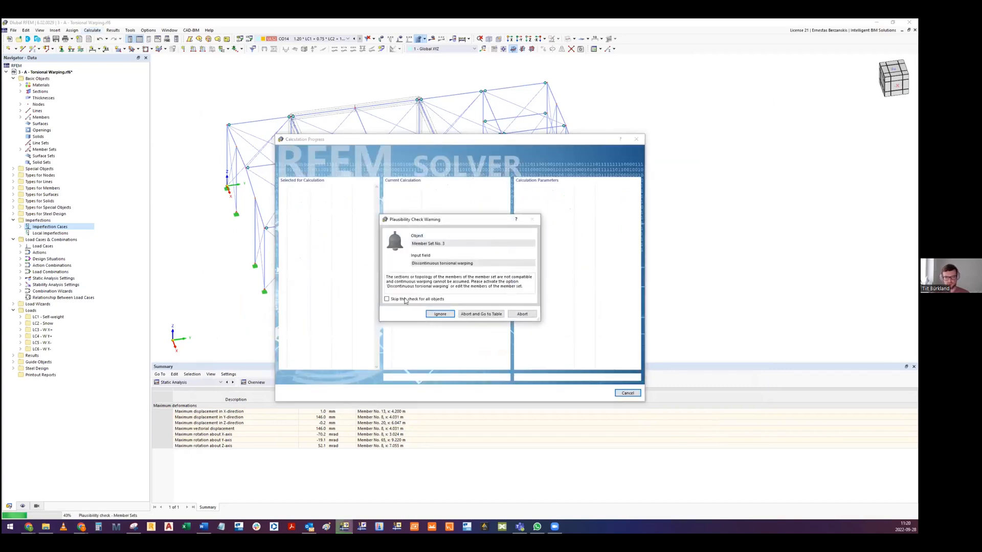
click(439, 314)
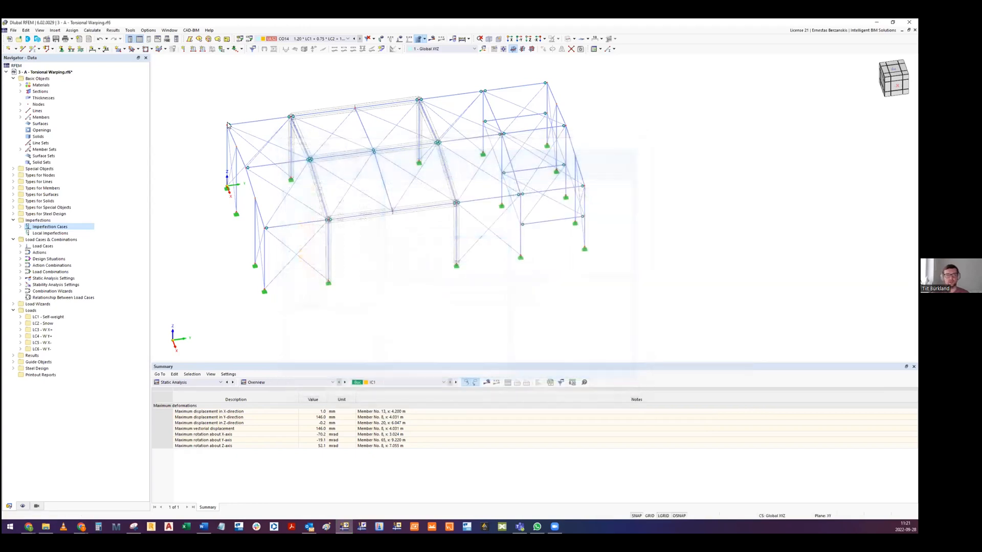
- Display the total global displacements of CO14 and examine the deformed roof beams, end frames and whole hall
middle_drag(312, 174, 363, 204)
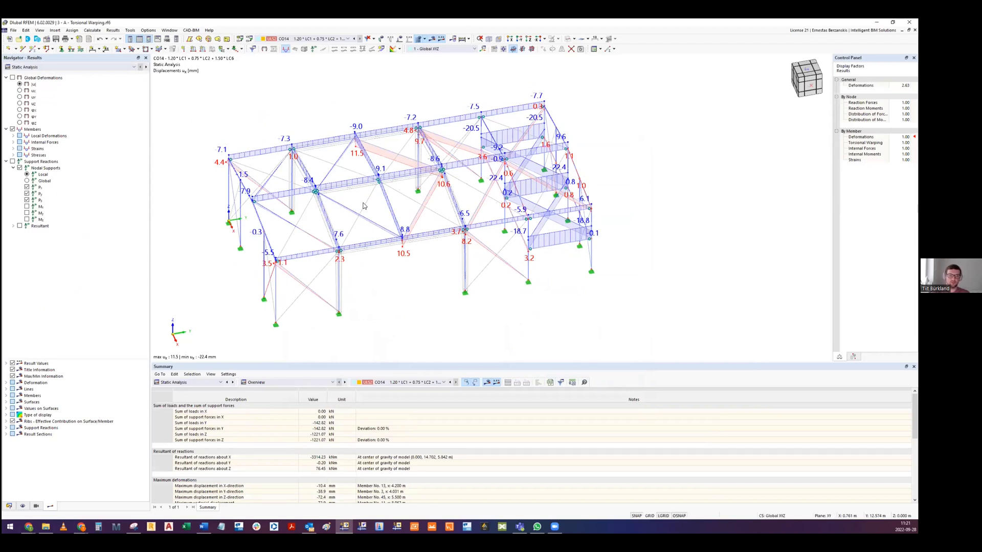
click(13, 78)
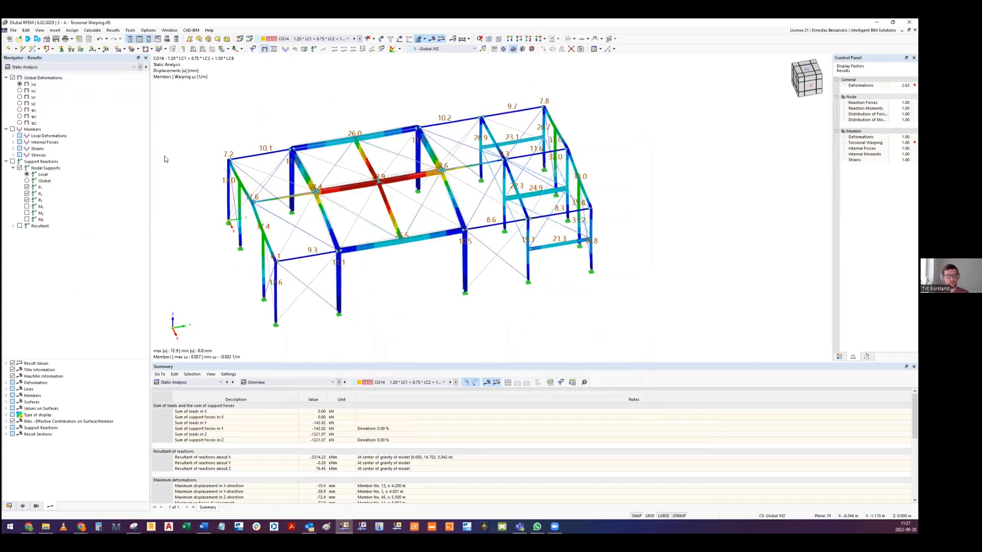
ctrl+middle_drag(404, 216, 489, 223)
ctrl+middle_drag(335, 234, 340, 204)
scroll(365, 166, up, 5)
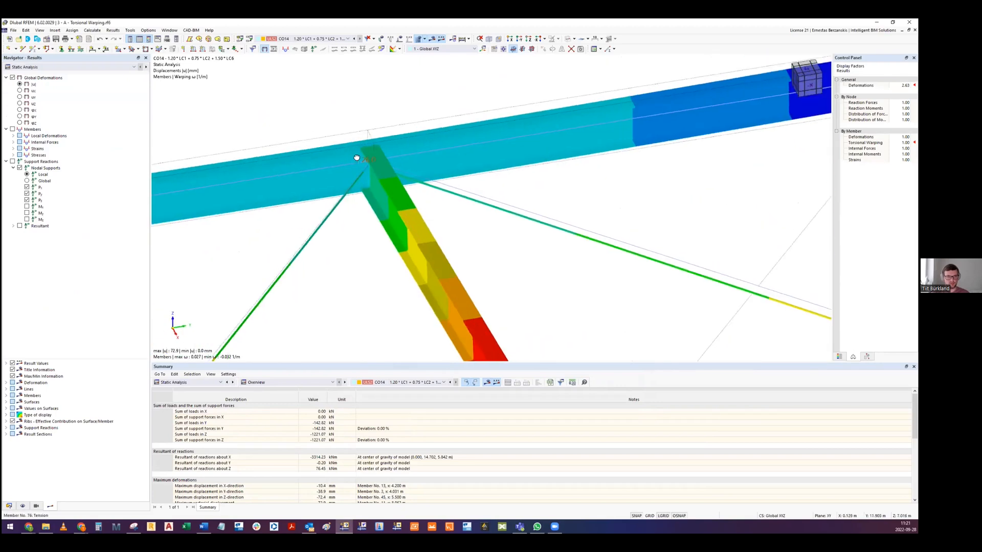
ctrl+middle_drag(365, 166, 359, 155)
scroll(359, 155, down, 5)
middle_drag(622, 224, 586, 229)
scroll(586, 229, down, 8)
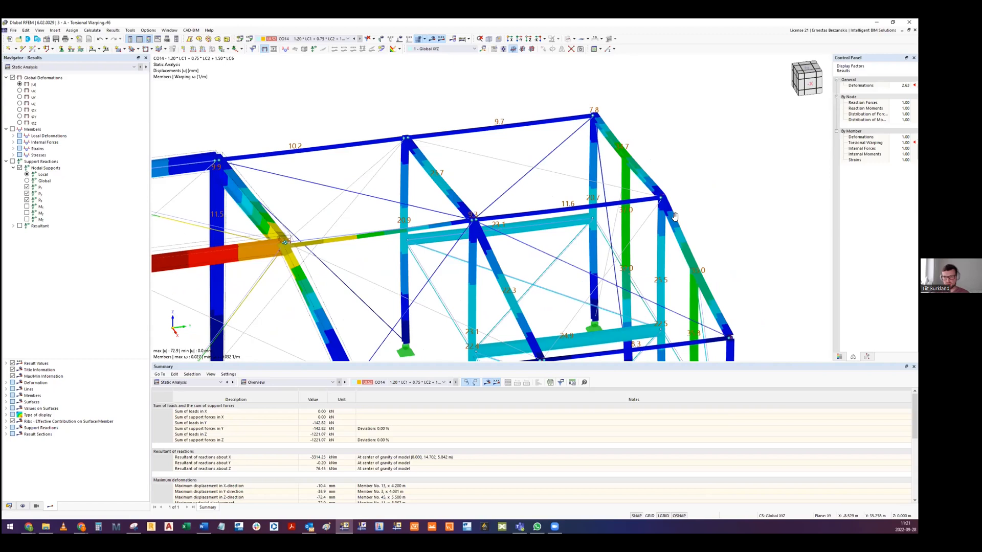
scroll(524, 215, up, 1)
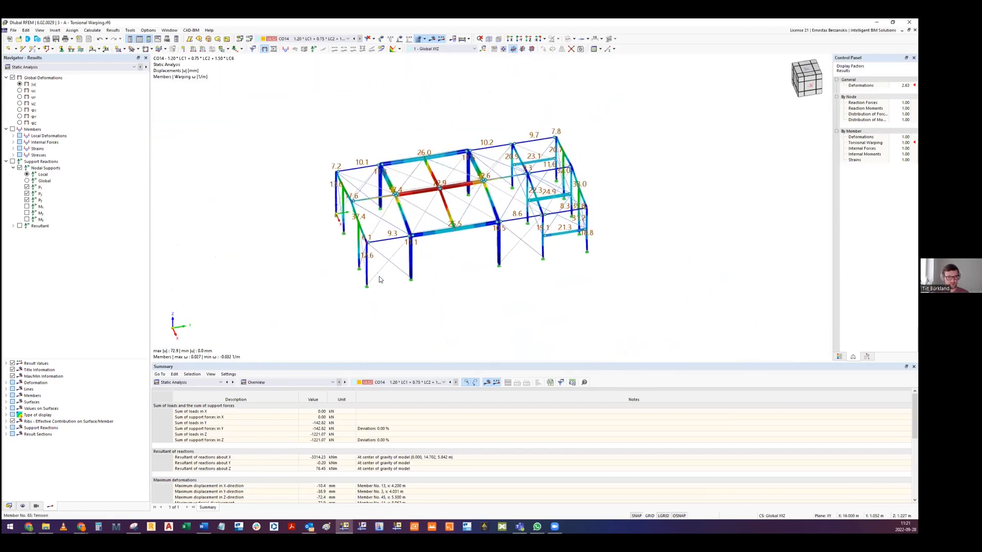
middle_drag(437, 198, 415, 206)
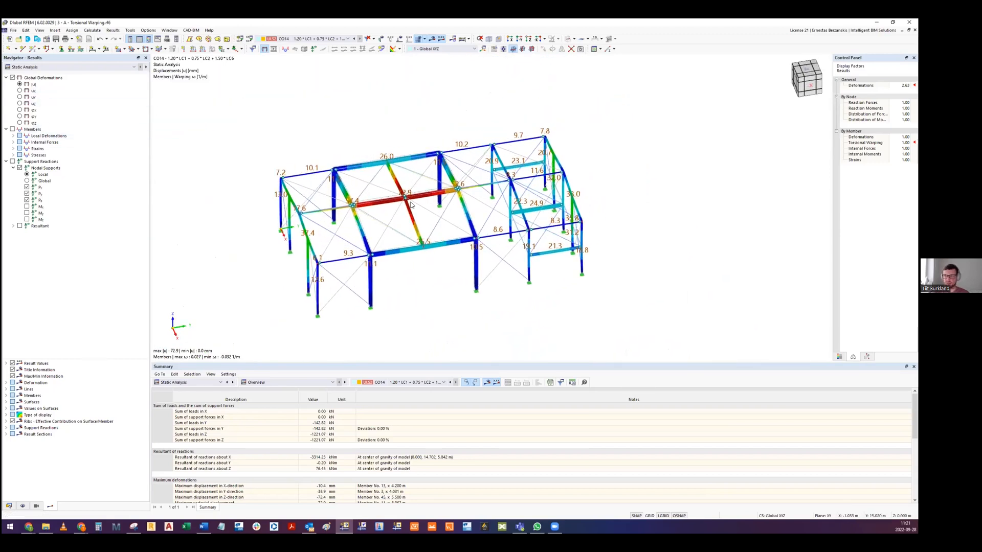
scroll(413, 205, down, 1)
- Try a different display factor for the members' torsional warping and reset it to 1.00
click(901, 143)
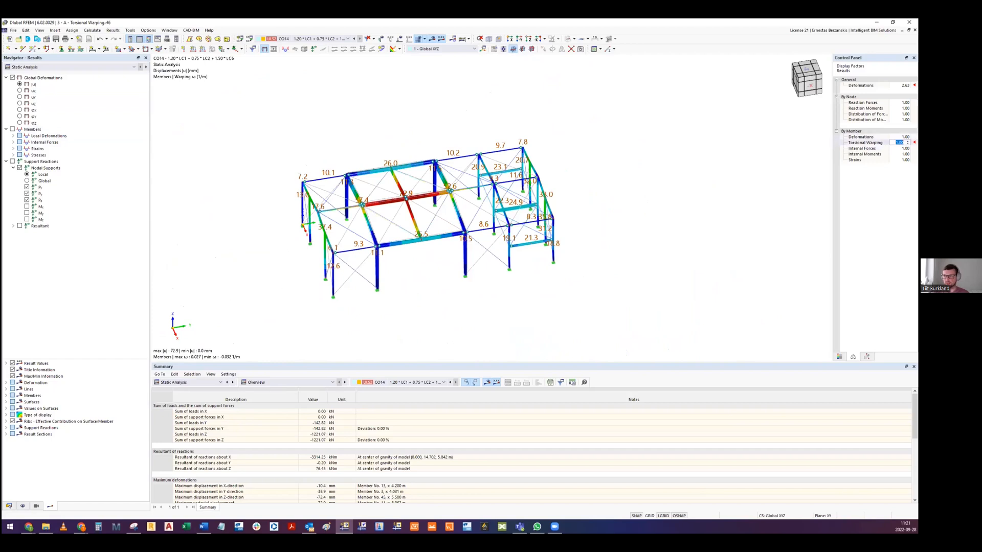
text(1.25)
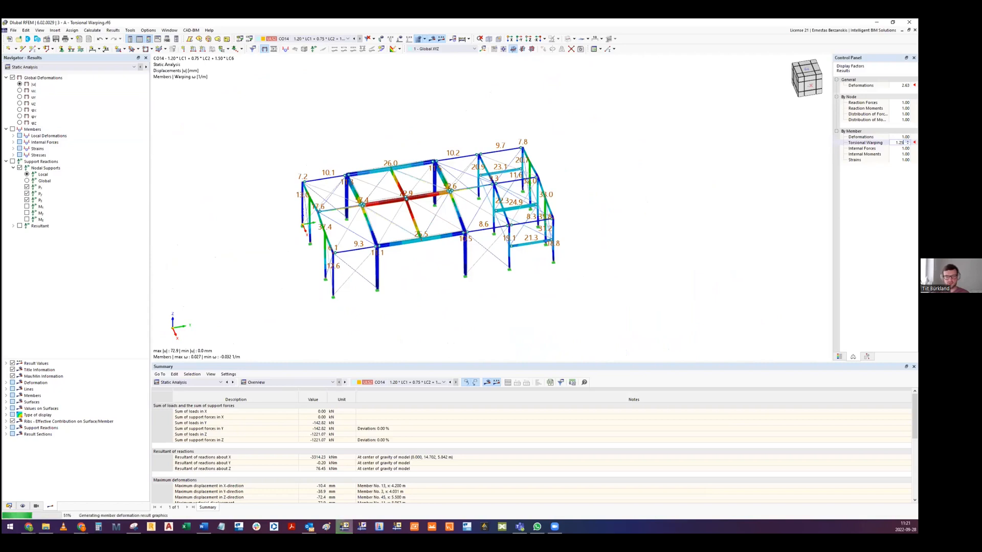
text(8.00)
key(Return)
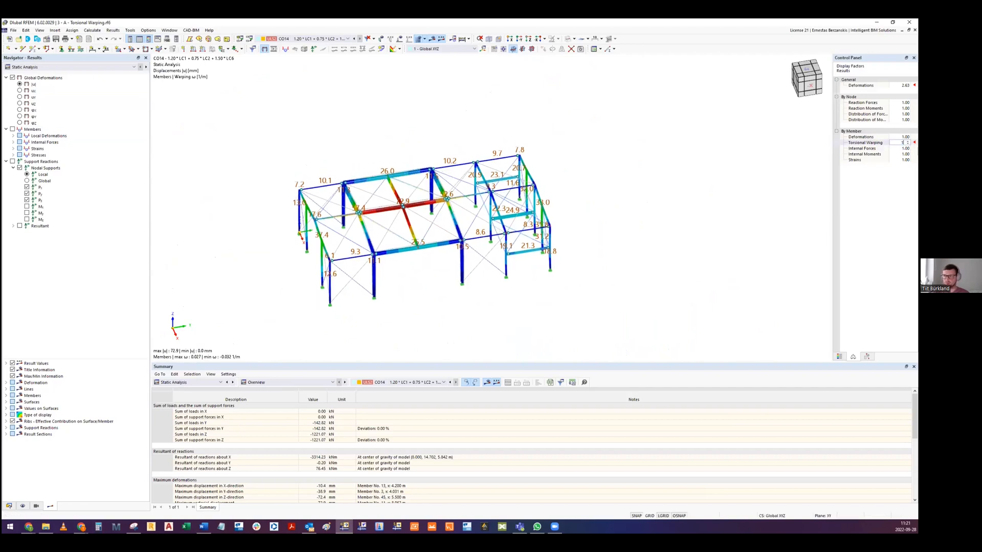
key(Return)
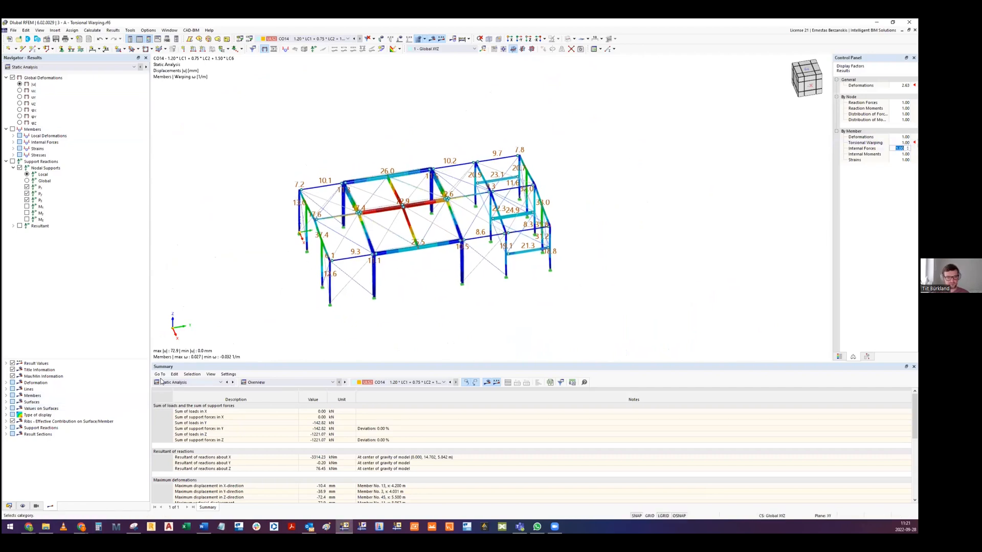
- Show the steel design ratios on members by member set and display the section proof ratios on the model
click(169, 383)
click(173, 434)
click(276, 382)
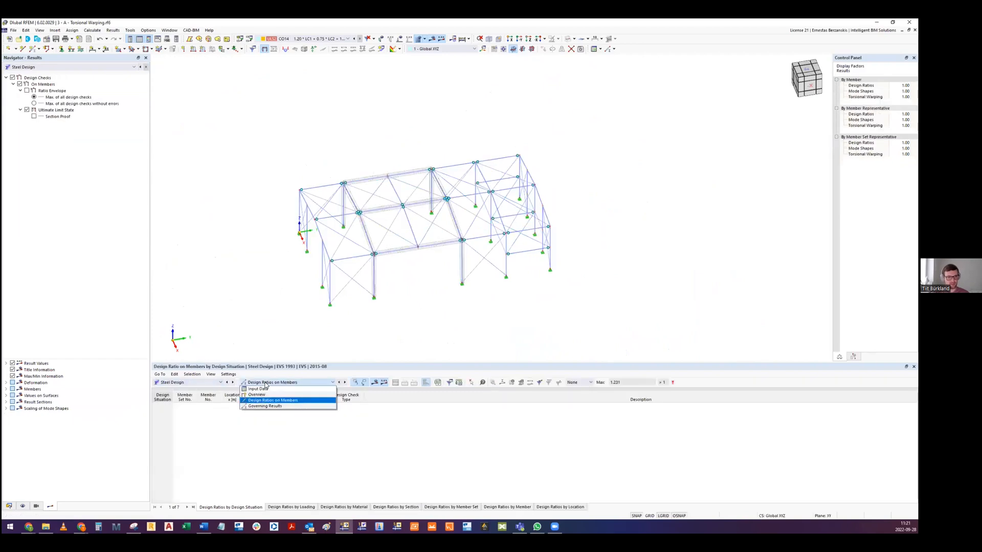
click(266, 401)
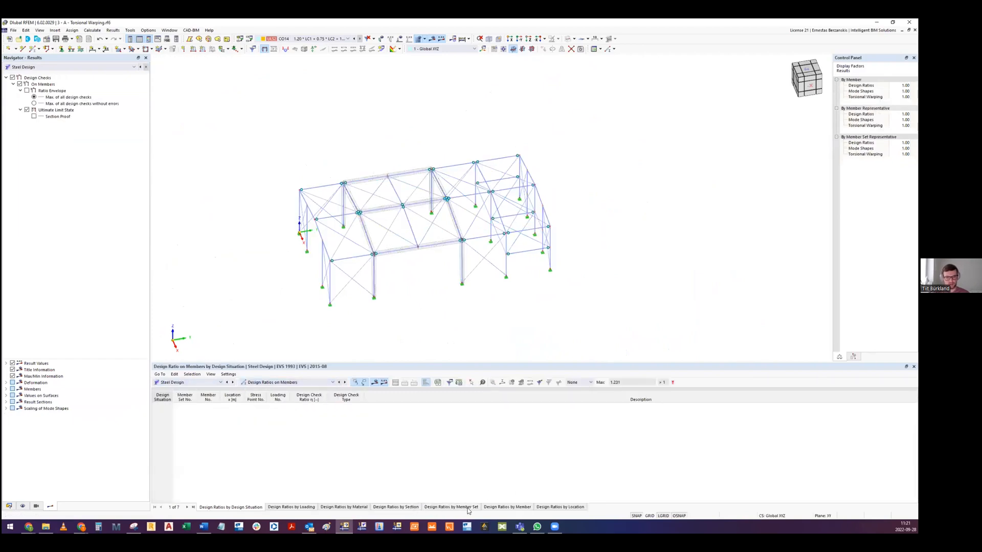
click(451, 508)
click(34, 116)
- Examine the section proof design ratios on the middle and end frames and in the member set results
scroll(398, 230, up, 5)
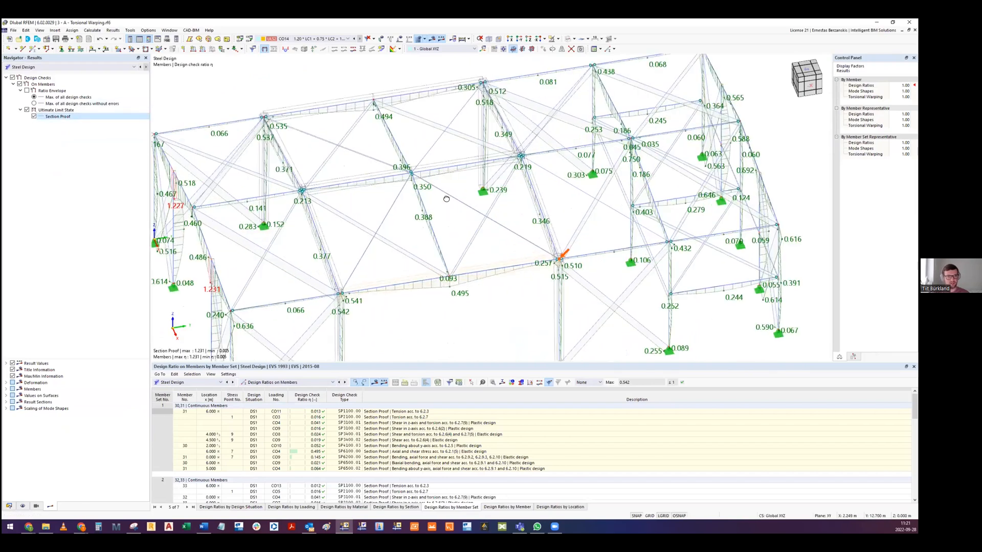
mouse_move(474, 206)
middle_down()
mouse_move(465, 234)
mouse_move(472, 220)
middle_up()
mouse_move(427, 263)
ctrl+middle_down()
mouse_move(554, 238)
mouse_move(670, 122)
mouse_move(555, 170)
ctrl+middle_up()
middle_drag(674, 116, 633, 146)
scroll(537, 202, down, 4)
scroll(534, 202, up, 2)
scroll(312, 197, up, 5)
middle_drag(301, 169, 465, 117)
scroll(317, 225, down, 5)
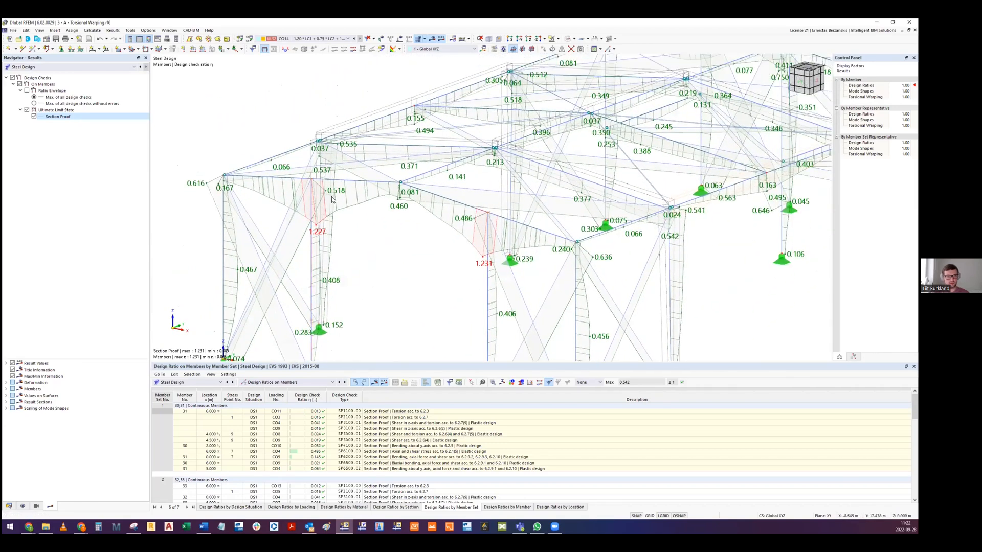
scroll(390, 207, up, 2)
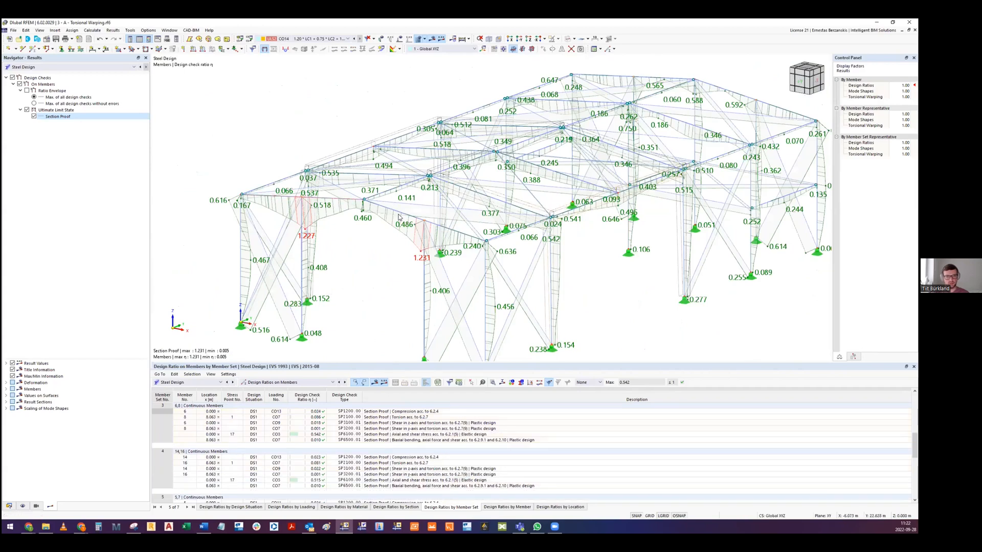
click(559, 38)
click(572, 58)
scroll(489, 196, down, 5)
click(559, 39)
click(572, 85)
scroll(409, 241, up, 2)
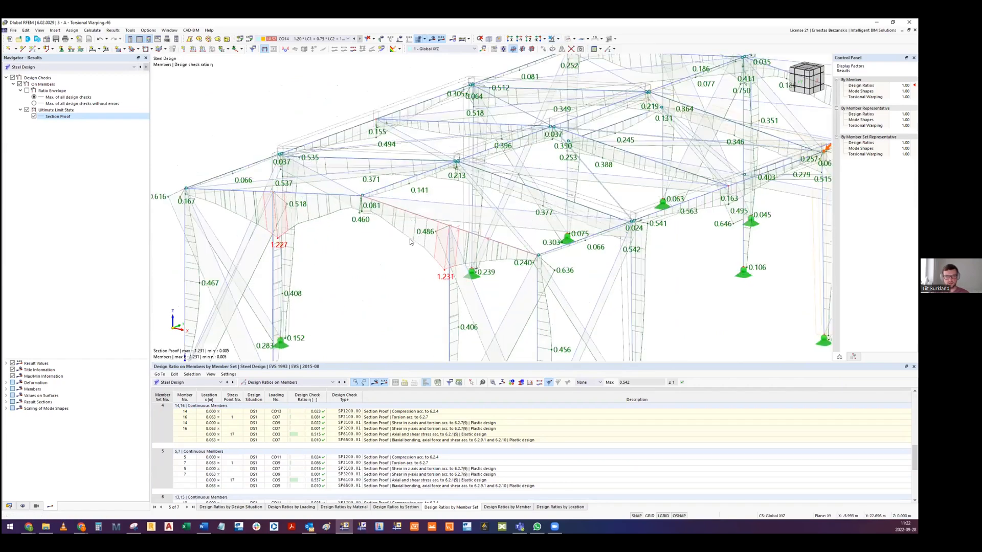
- Isolate member set 4, made of members 14 and 16, so only its design check ratios are shown
click(419, 217)
click(555, 41)
click(565, 52)
scroll(432, 210, down, 4)
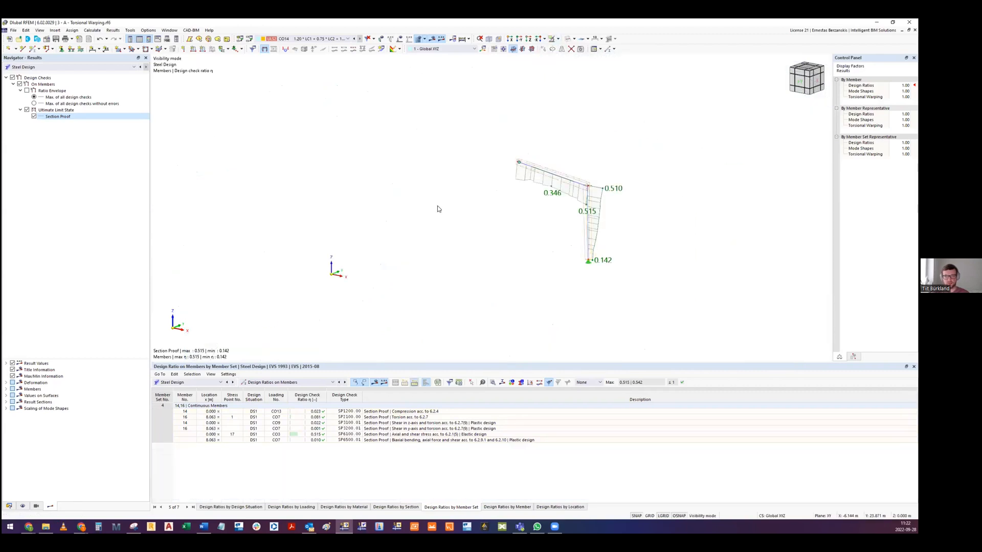
- Cancel the visibility mode to bring back the whole hall and turn off the section proof results
ctrl+middle_drag(582, 184, 562, 227)
click(560, 39)
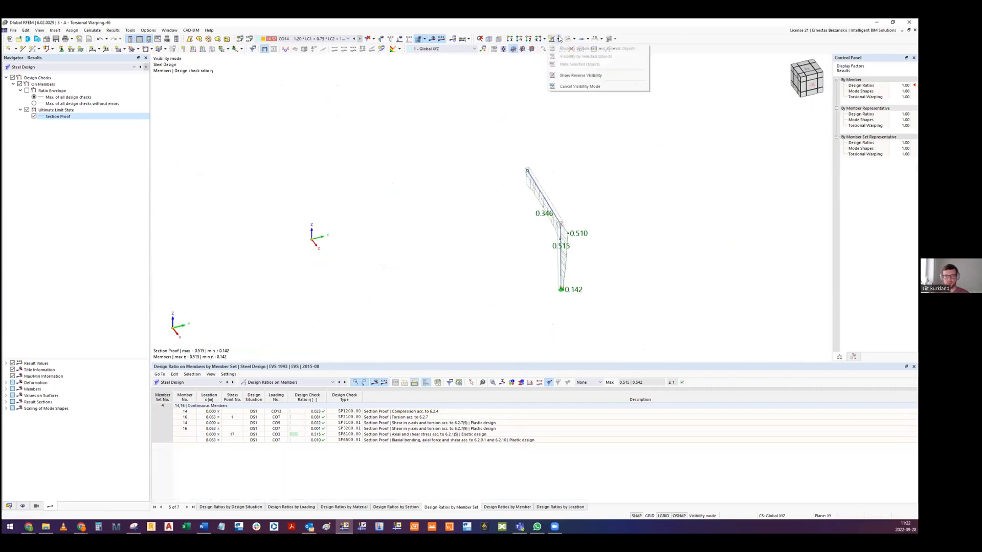
click(580, 87)
ctrl+middle_drag(376, 116, 379, 94)
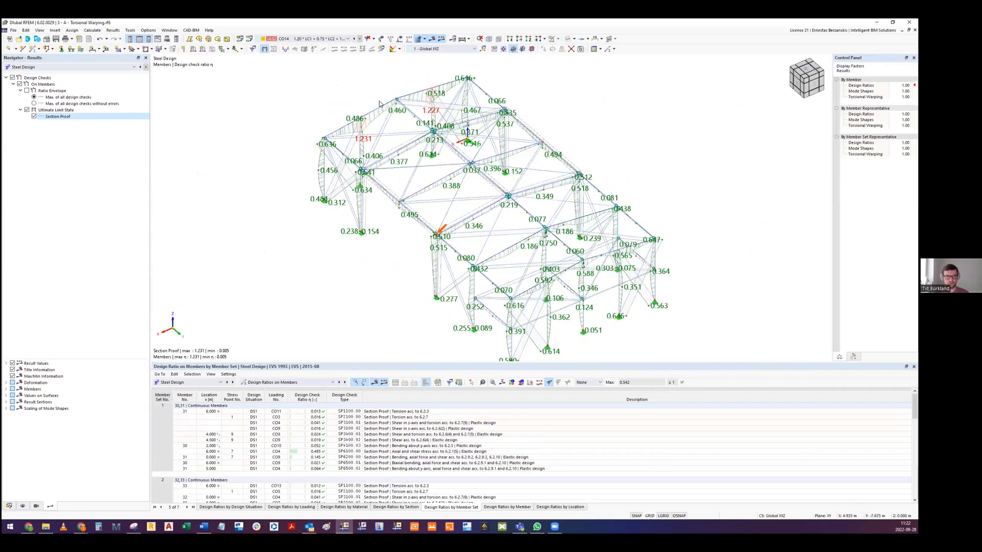
scroll(379, 95, up, 4)
click(34, 117)
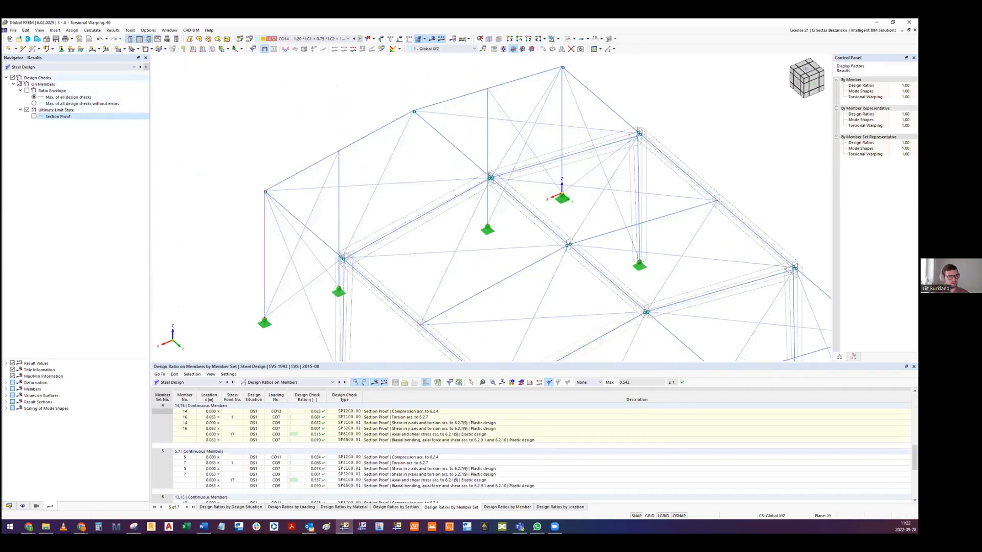
- Isolate the end-wall rafter member and display its static analysis results
click(367, 140)
click(556, 39)
click(569, 48)
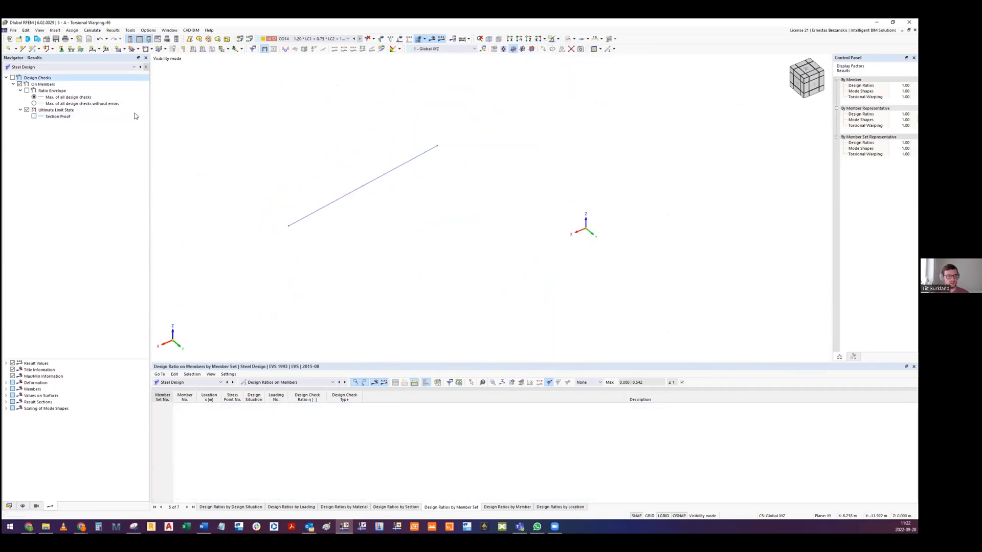
click(22, 67)
click(22, 74)
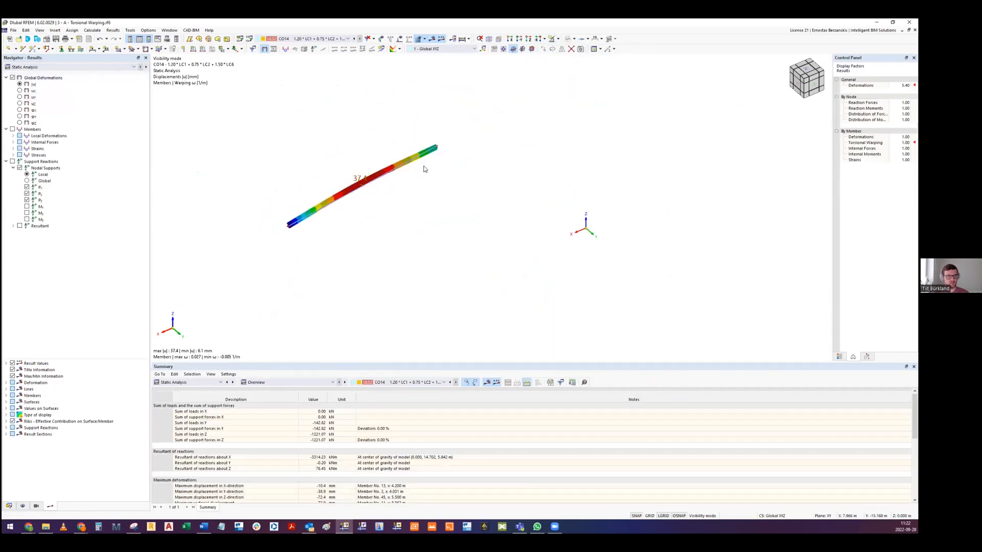
- Examine the rafter's deformed shape and end section with a deformation factor of 0.50 and a torsional warping factor of 16.00
ctrl+middle_drag(377, 218, 428, 170)
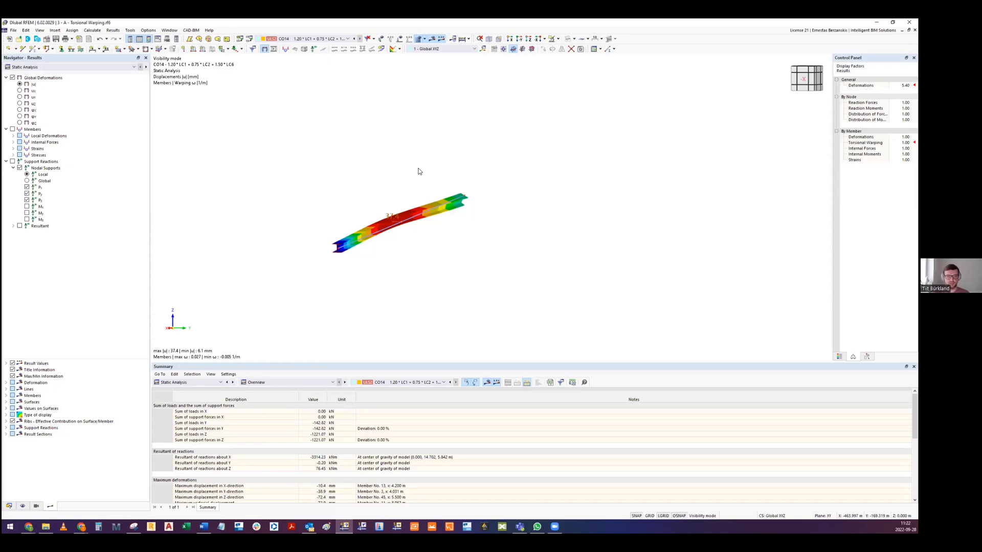
ctrl+middle_drag(363, 184, 619, 189)
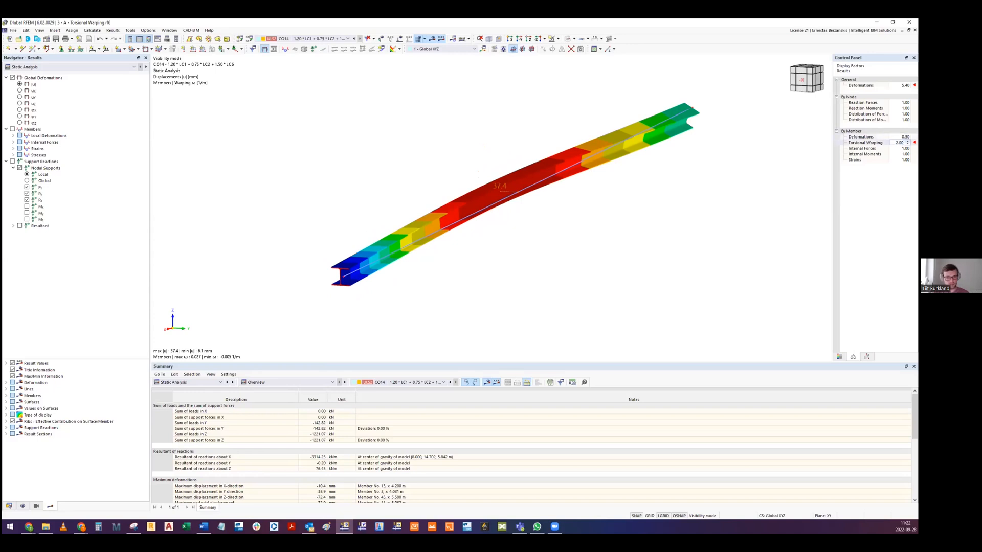
scroll(495, 291, up, 6)
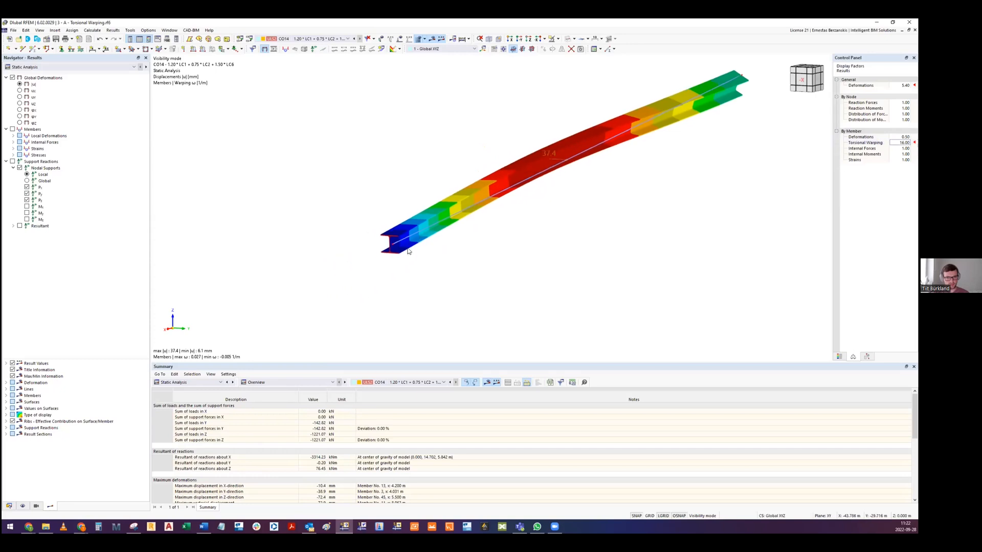
scroll(506, 224, down, 5)
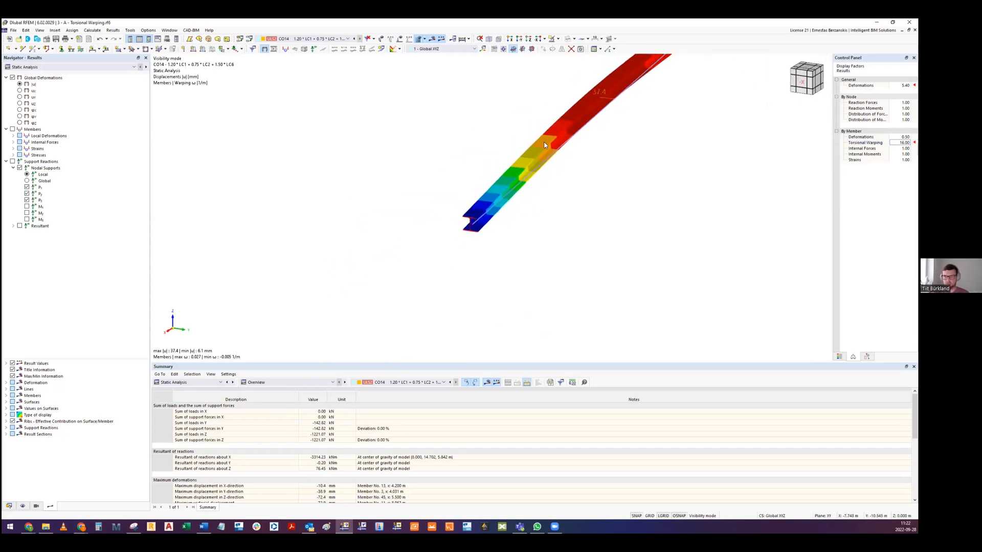
scroll(555, 150, up, 5)
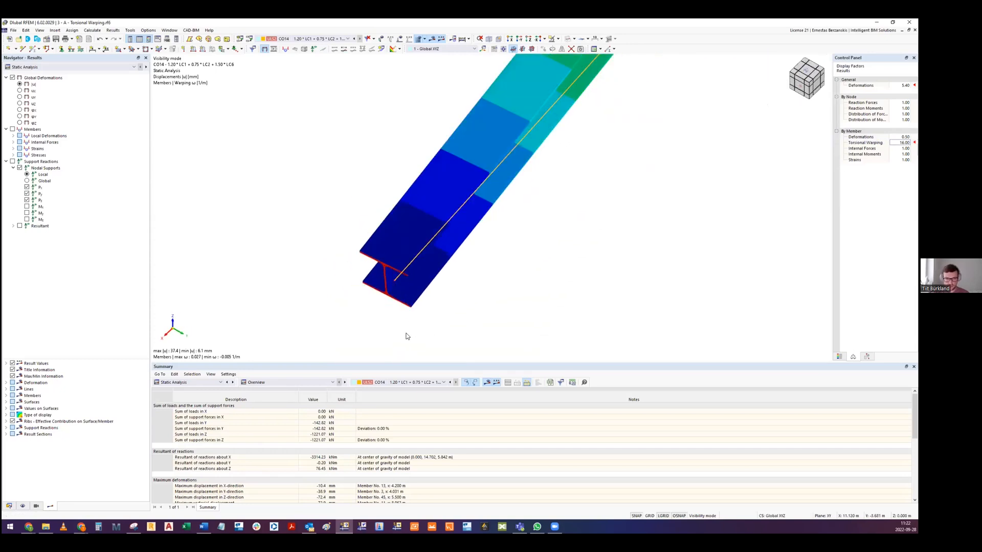
scroll(623, 218, up, 1)
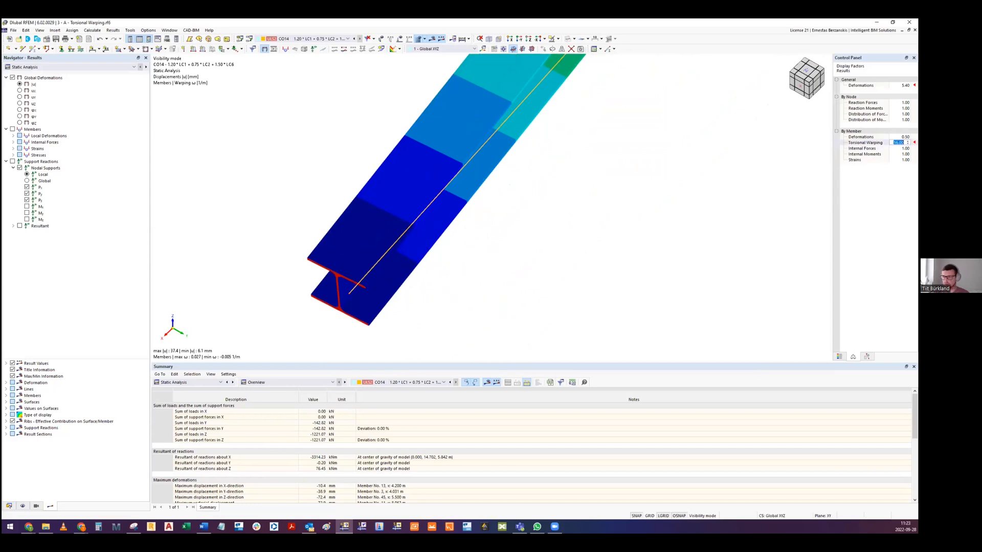
- Exaggerate the warping of the rafter's end section with torsional warping display factors of 500 and 1000
text(0)
key(Tab)
click(899, 143)
text(500)
key(Tab)
click(899, 143)
text(100)
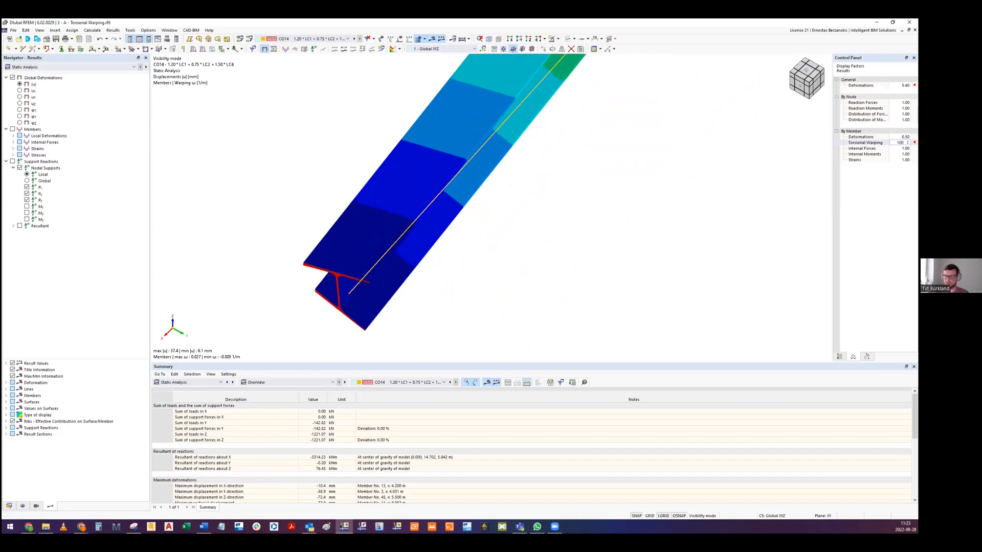
text(0)
key(Tab)
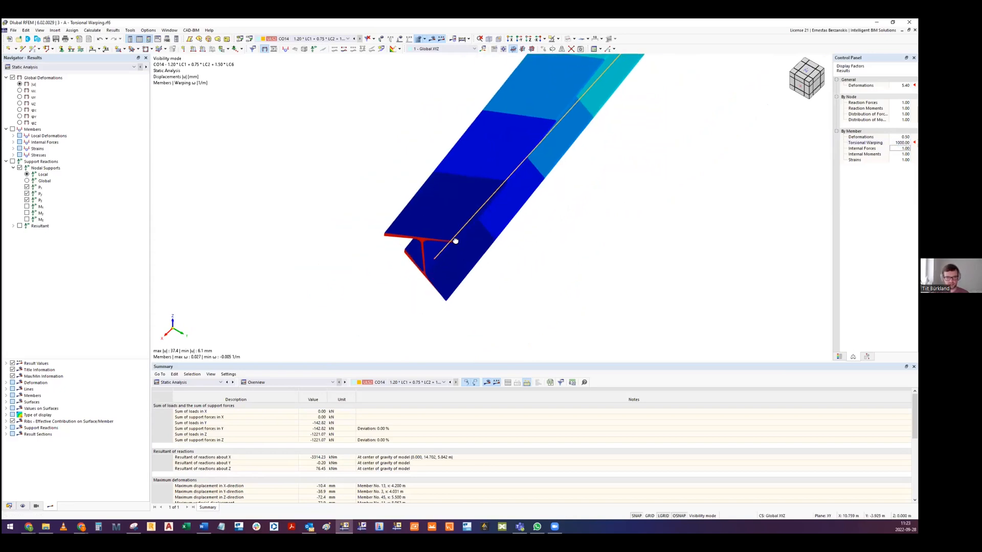
middle_drag(459, 232, 455, 246)
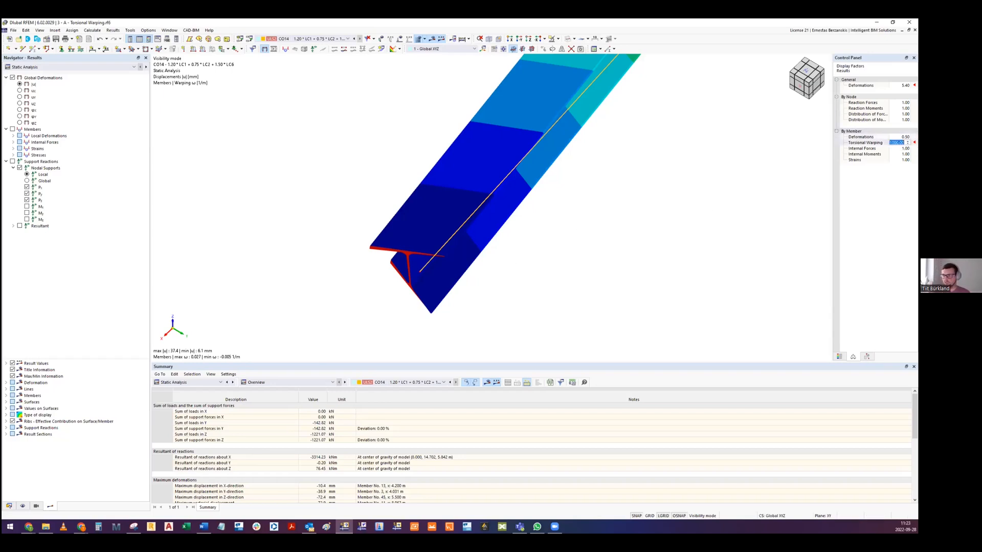
- Reset the member display factors for deformations and torsional warping to 1.00
key(Return)
click(901, 137)
text(1)
key(Return)
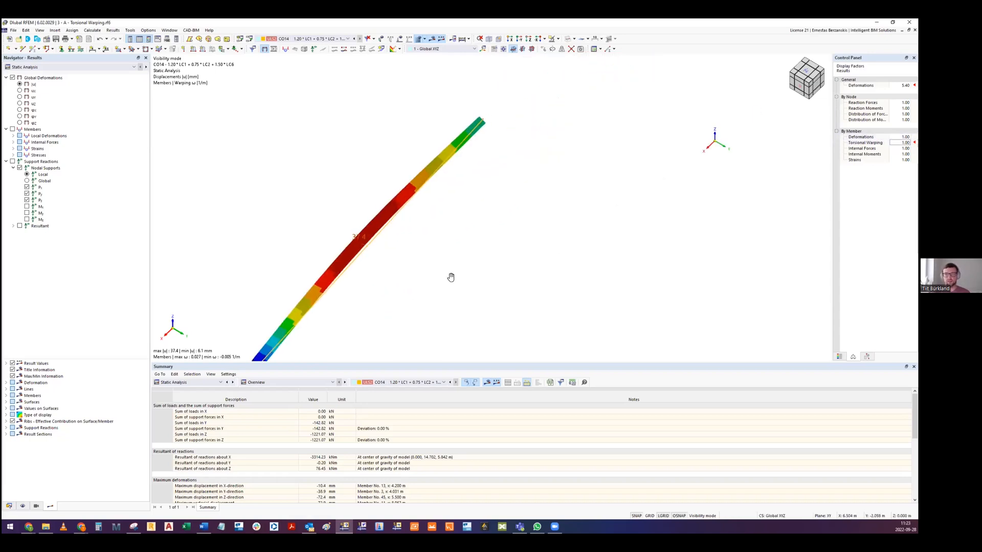
- Cancel the visibility mode and examine the CO14 displacements across the whole hall
ctrl+middle_drag(414, 210, 392, 136)
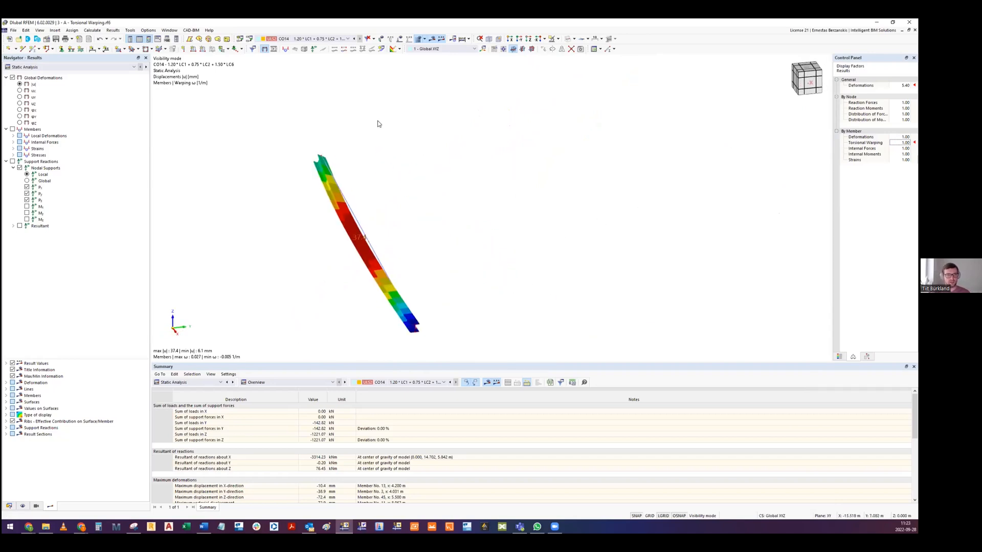
click(557, 39)
click(571, 88)
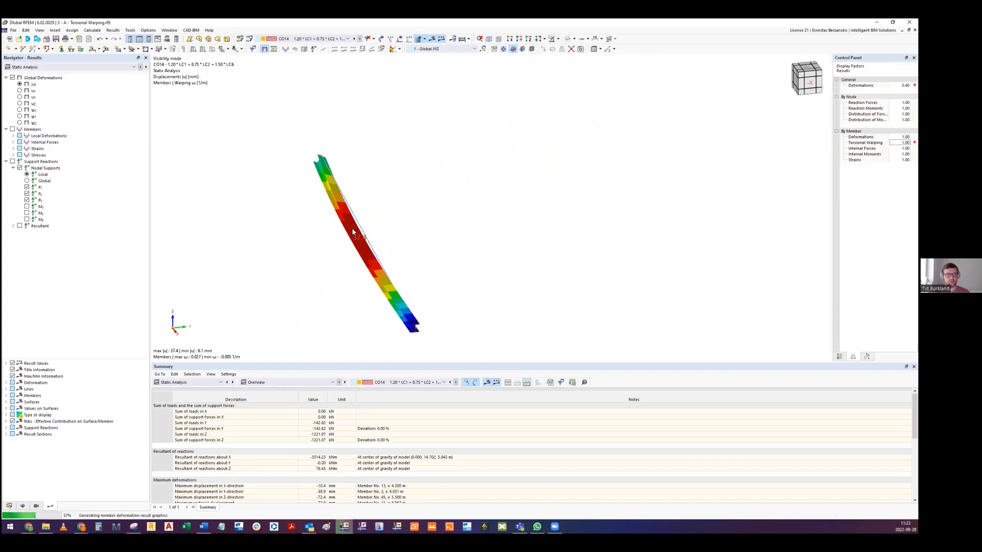
middle_drag(626, 221, 562, 222)
middle_drag(421, 238, 441, 198)
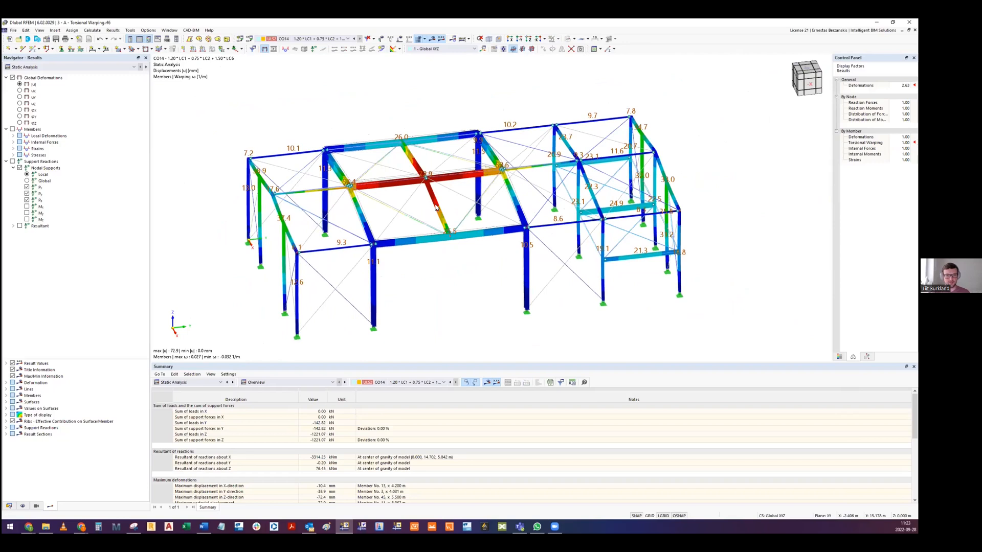
scroll(441, 198, up, 1)
middle_drag(450, 286, 449, 256)
scroll(445, 263, down, 1)
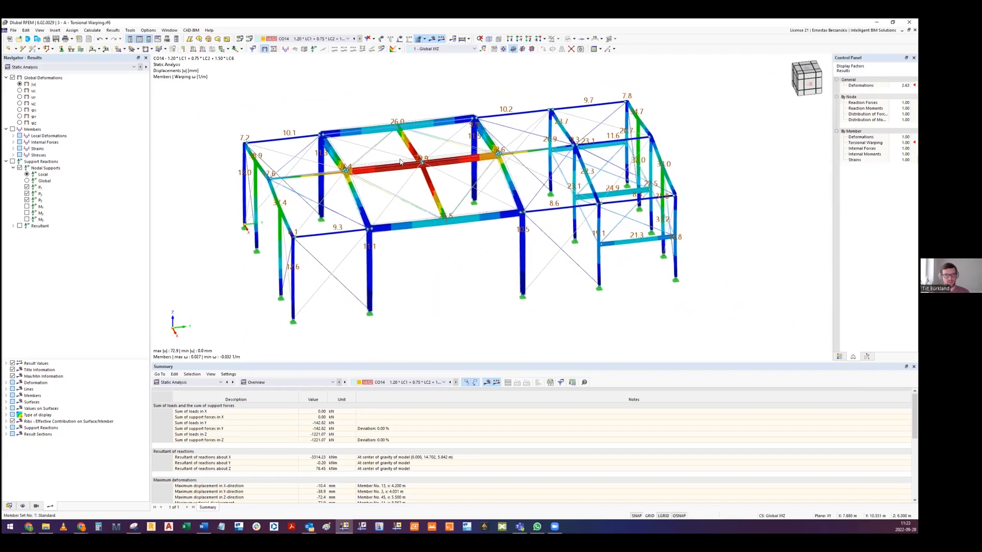
middle_drag(443, 274, 437, 270)
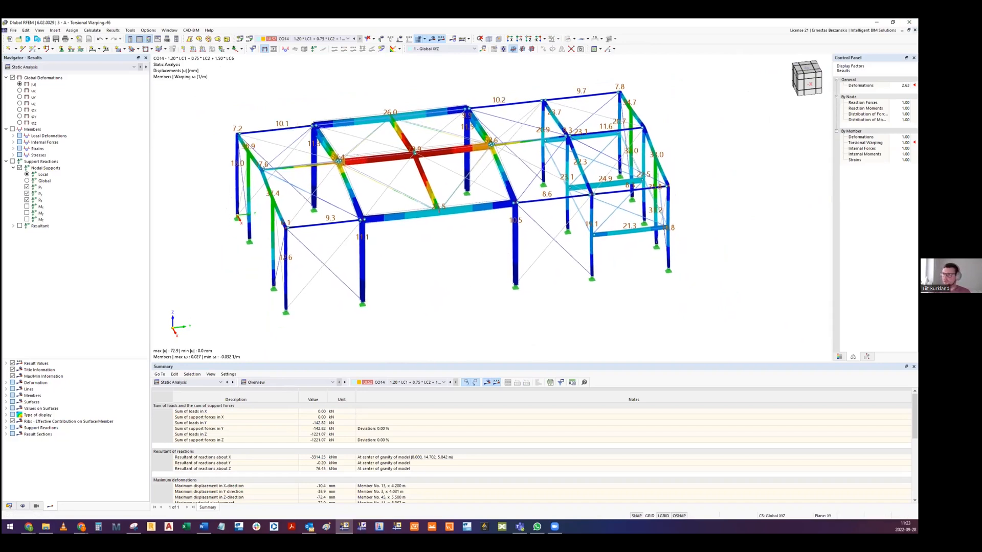
- Close the Torsional Warping model and switch to the Google Slides presentation, showing the Steel Joints add-on slide
click(910, 22)
click(500, 303)
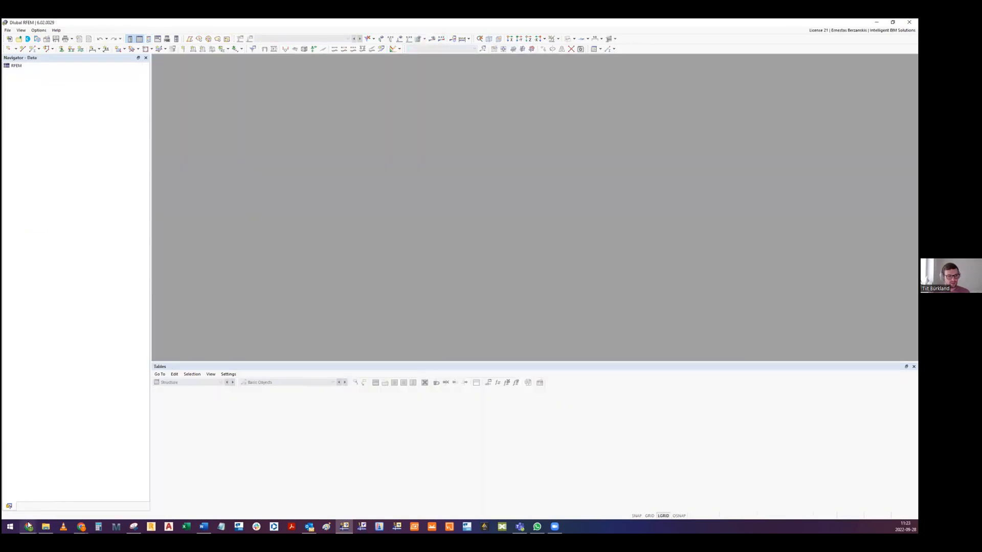
mouse_move(29, 526)
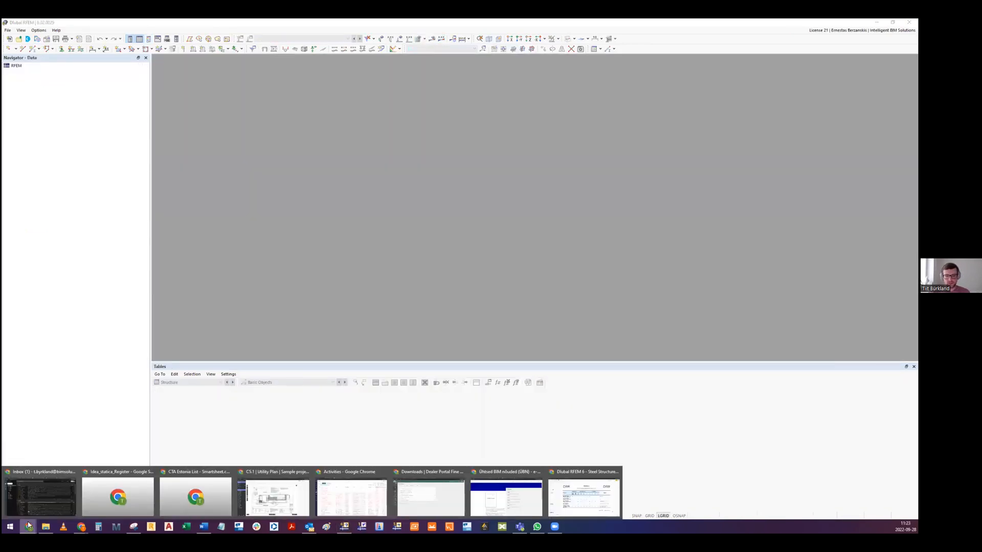
click(584, 495)
key(Down)
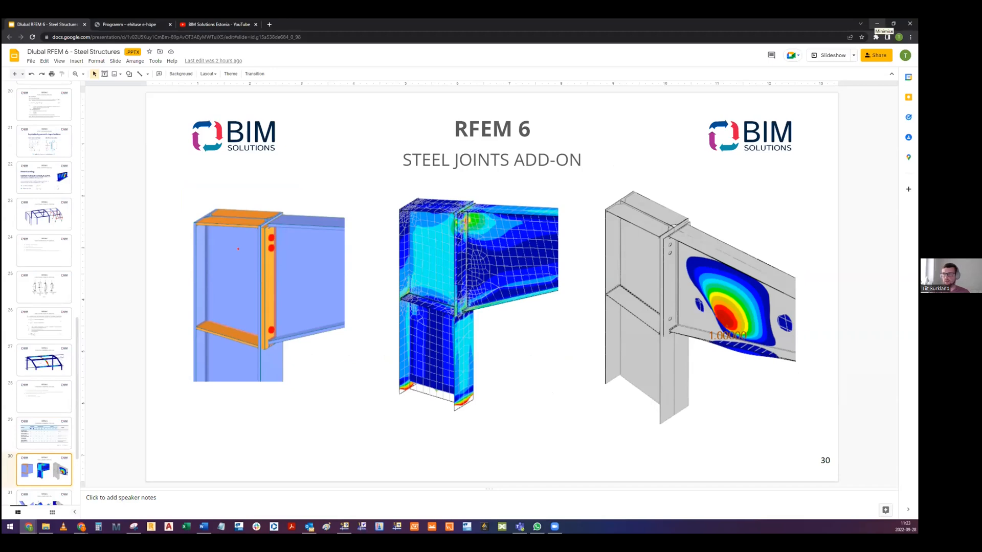
- Return to RFEM, open the model 4 - B - Warehouse w Connections.rf6 and inspect the steel joint at the frame's eaves corner
click(876, 24)
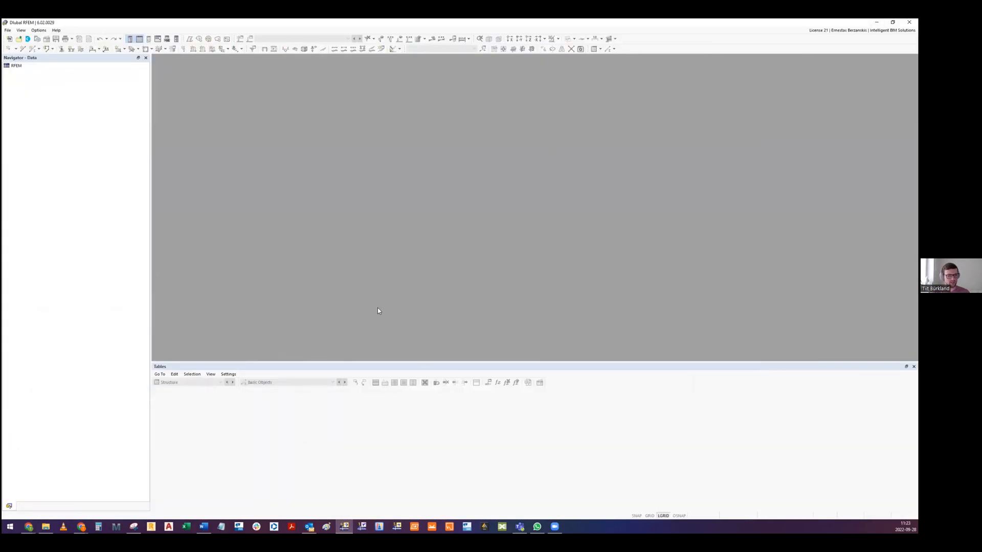
click(46, 526)
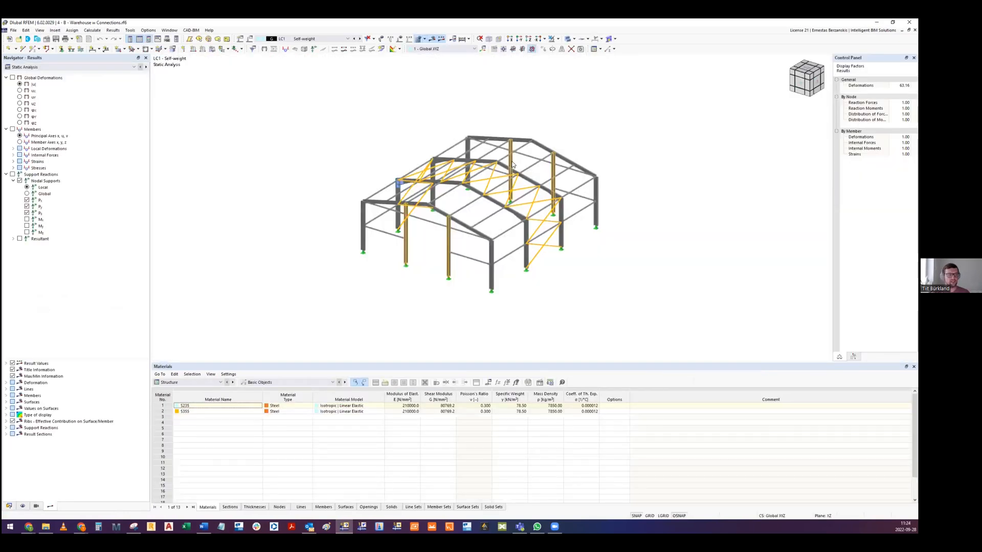
scroll(401, 171, up, 10)
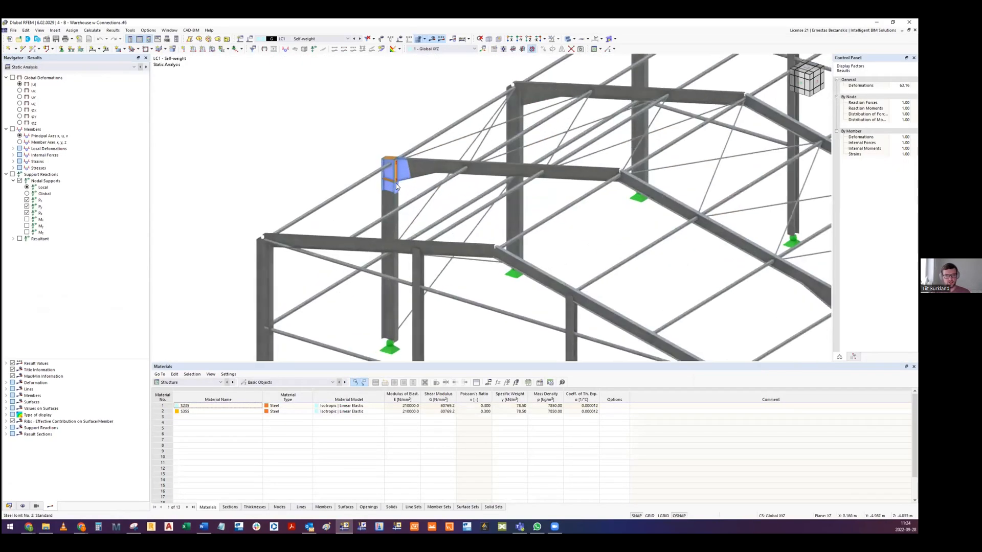
middle_drag(321, 131, 320, 163)
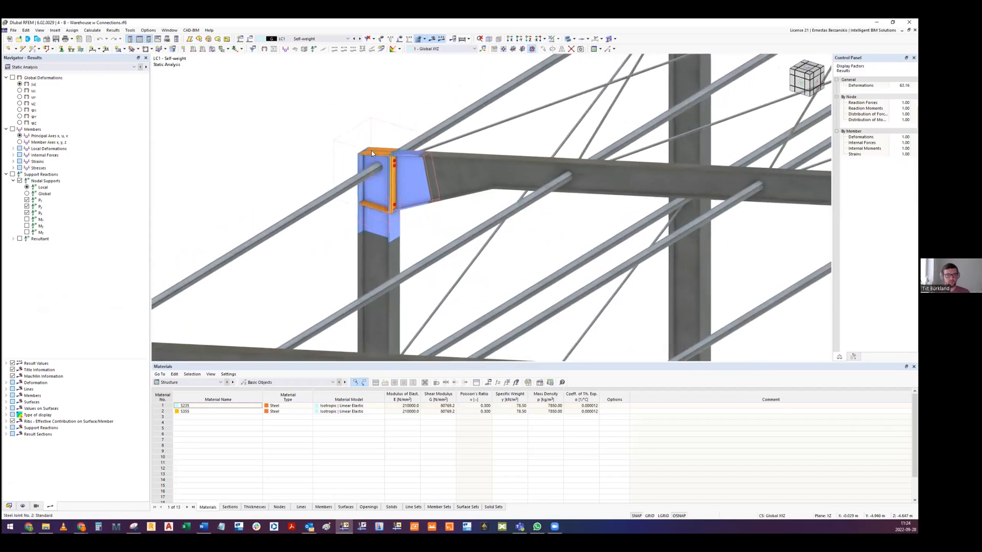
ctrl+middle_drag(389, 152, 403, 211)
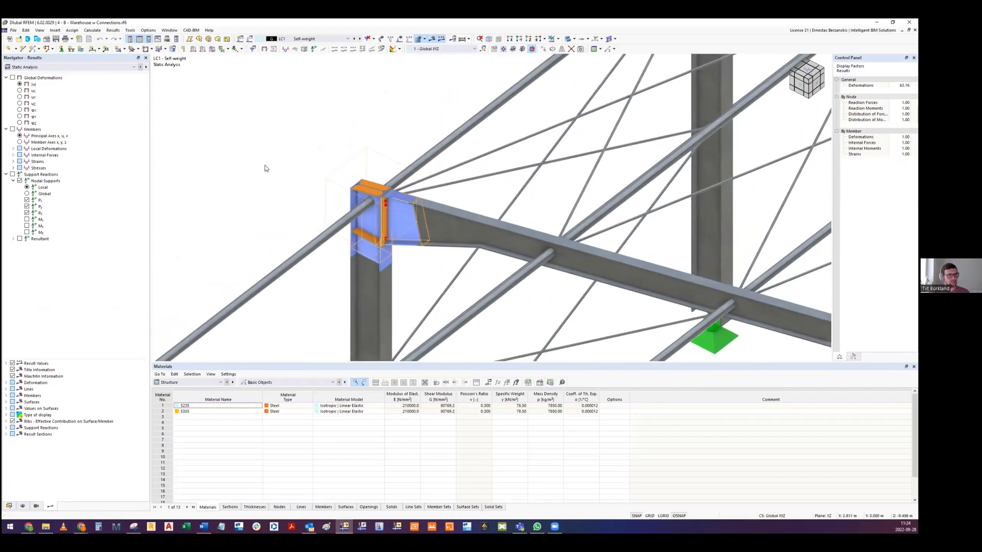
middle_drag(401, 226, 362, 201)
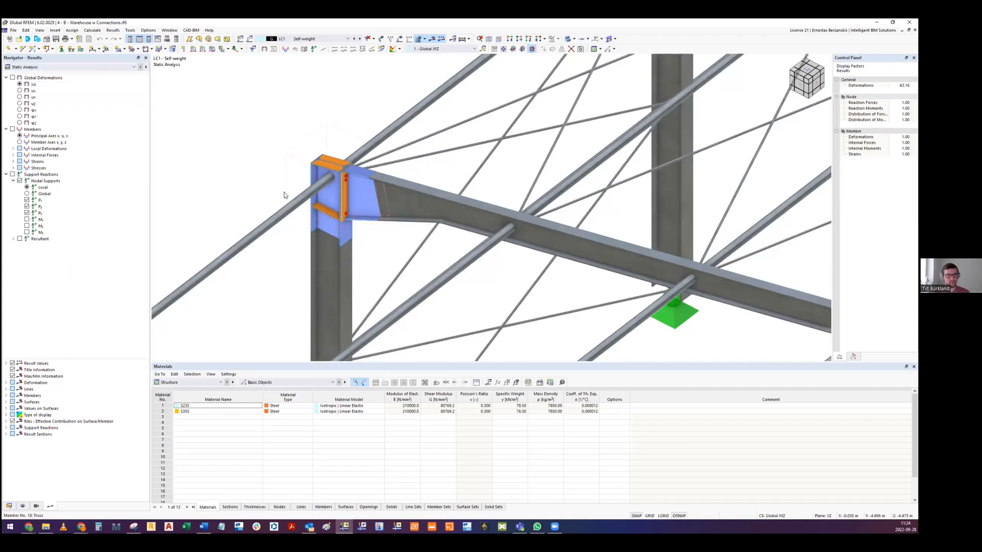
scroll(405, 194, down, 5)
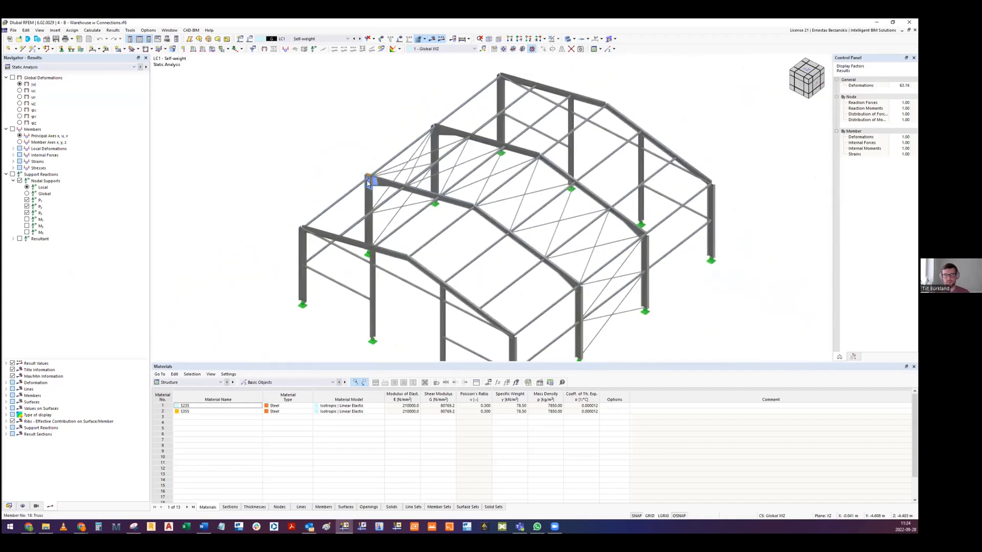
scroll(366, 182, up, 5)
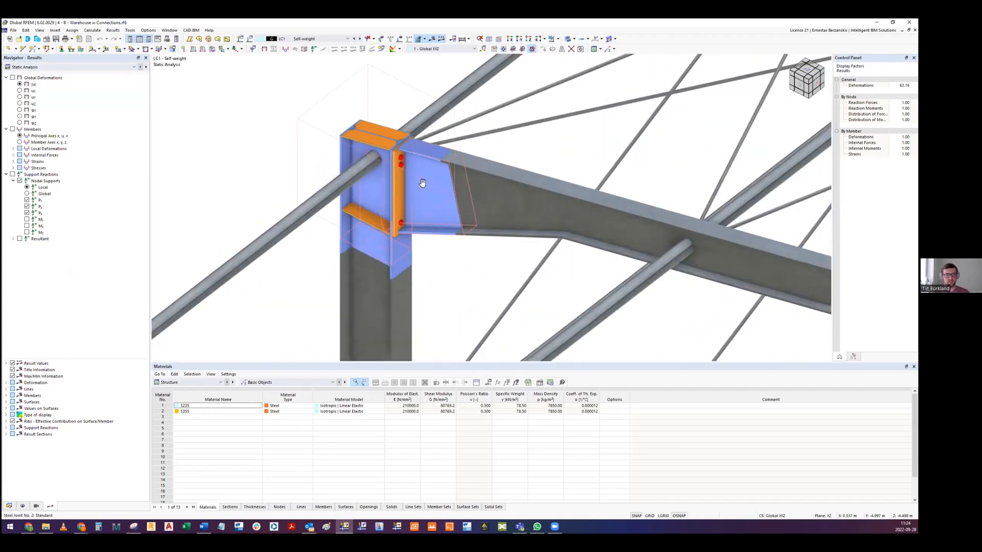
middle_drag(424, 186, 409, 176)
- Display the Steel Joint Design results and open the steel joint at node 18 for editing
click(82, 68)
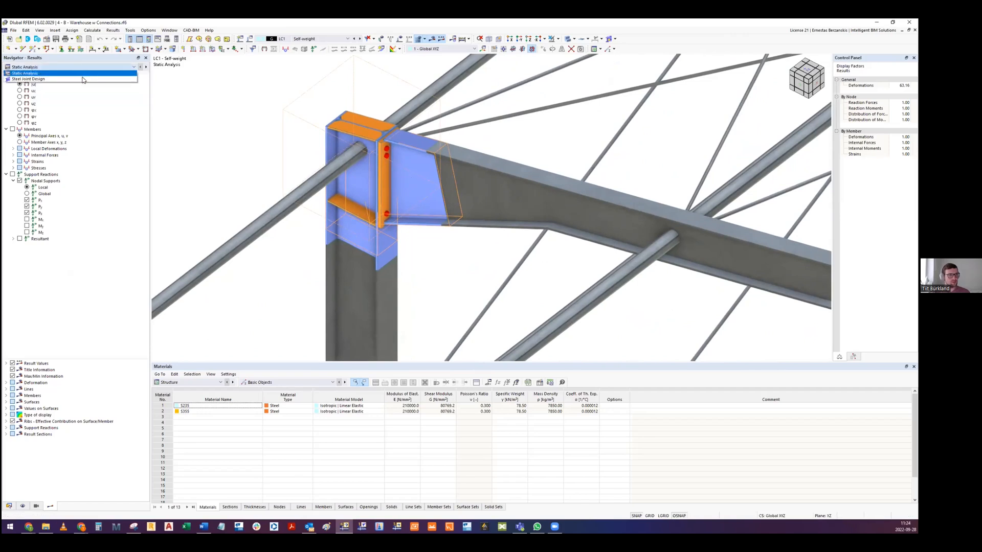
click(83, 79)
scroll(373, 203, up, 2)
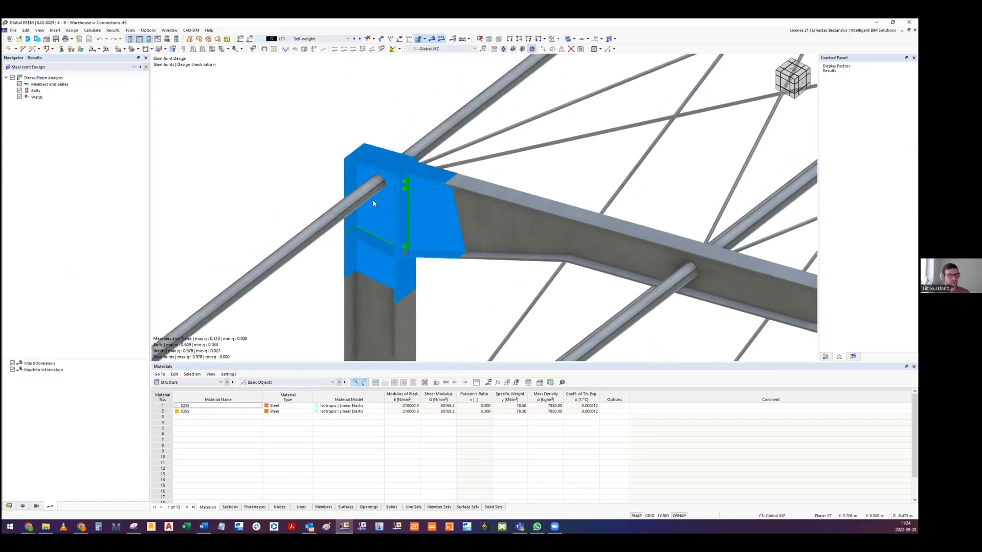
middle_drag(428, 205, 392, 166)
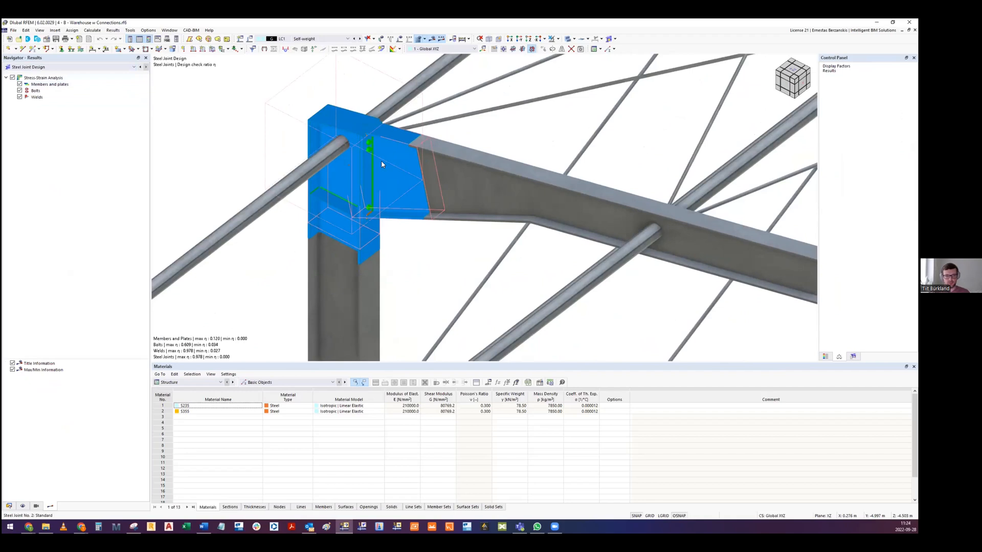
double_click(382, 164)
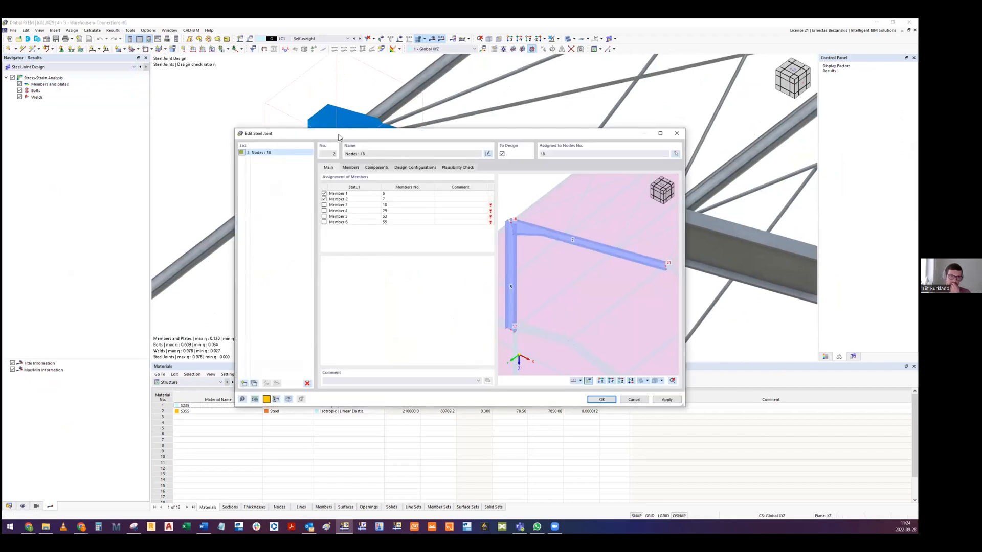
- Inspect the steel joint's geometry around node 18 and review its assigned members and their end supports
scroll(523, 205, up, 5)
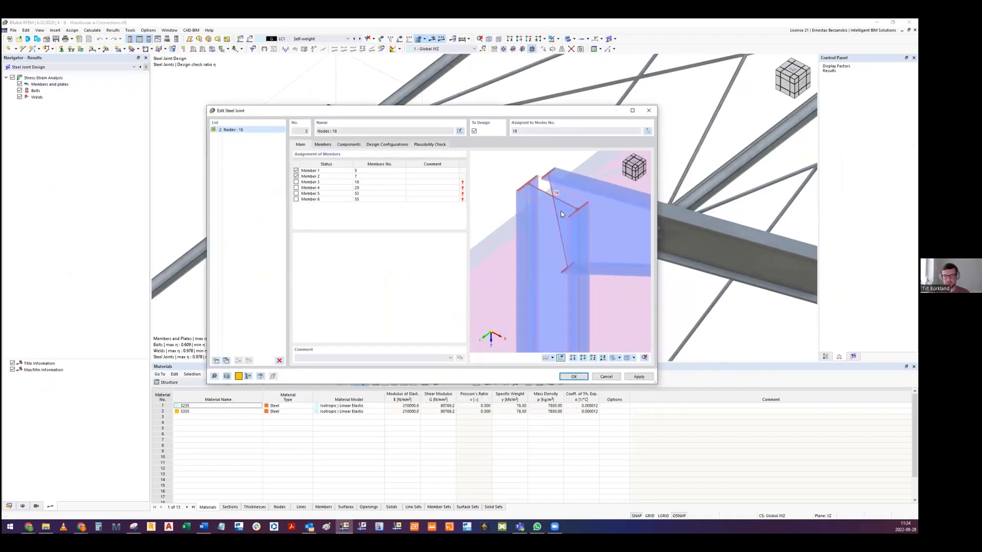
ctrl+middle_drag(537, 212, 575, 226)
middle_drag(585, 204, 632, 234)
scroll(588, 198, down, 5)
scroll(557, 228, up, 3)
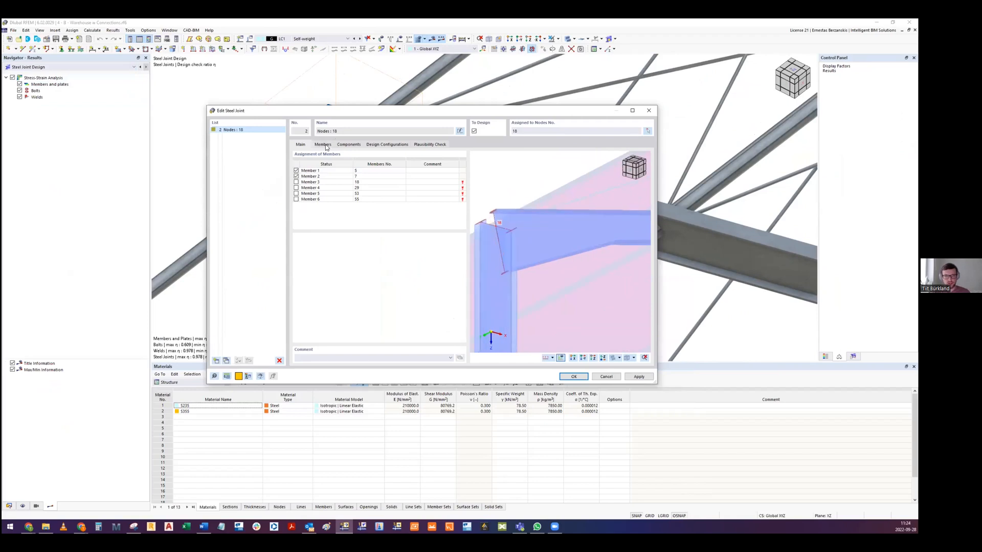
click(335, 145)
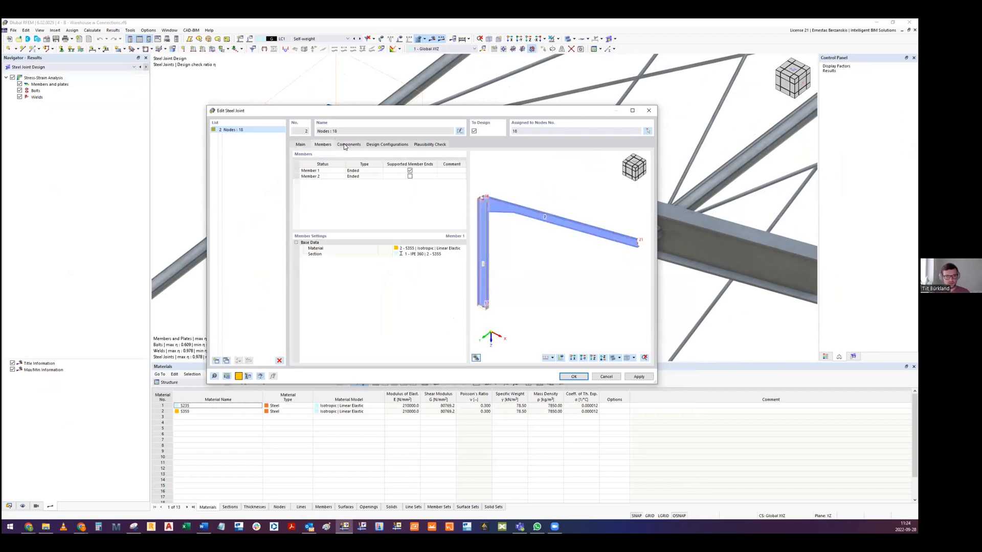
- Review the joint's component settings: the end plate with its bolts and welds, the member cut and both stiffeners
click(349, 145)
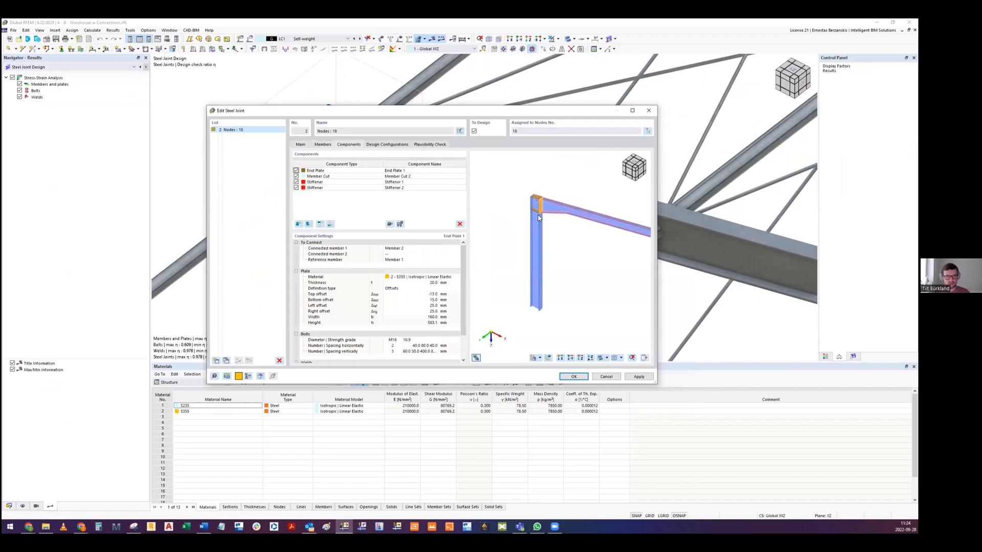
scroll(462, 299, down, 3)
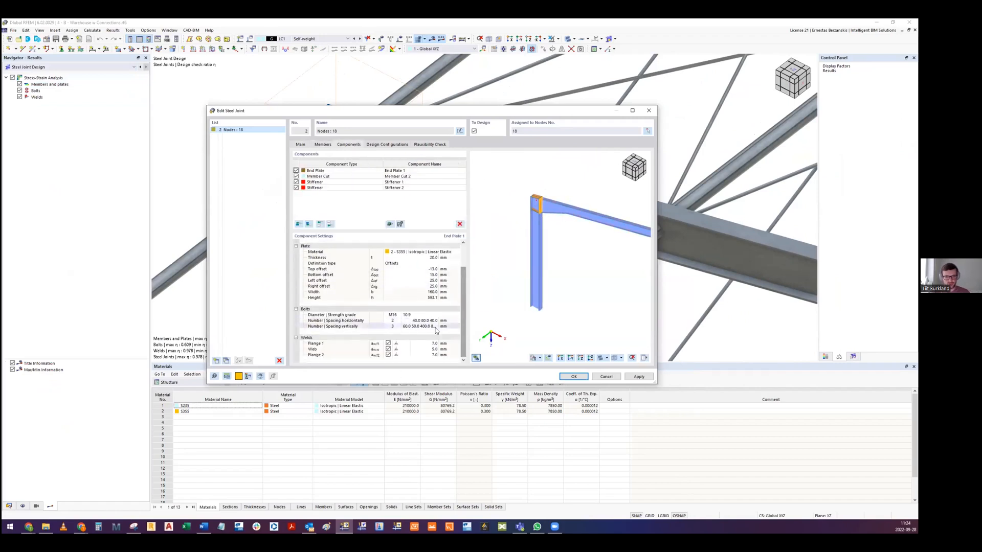
scroll(356, 329, up, 3)
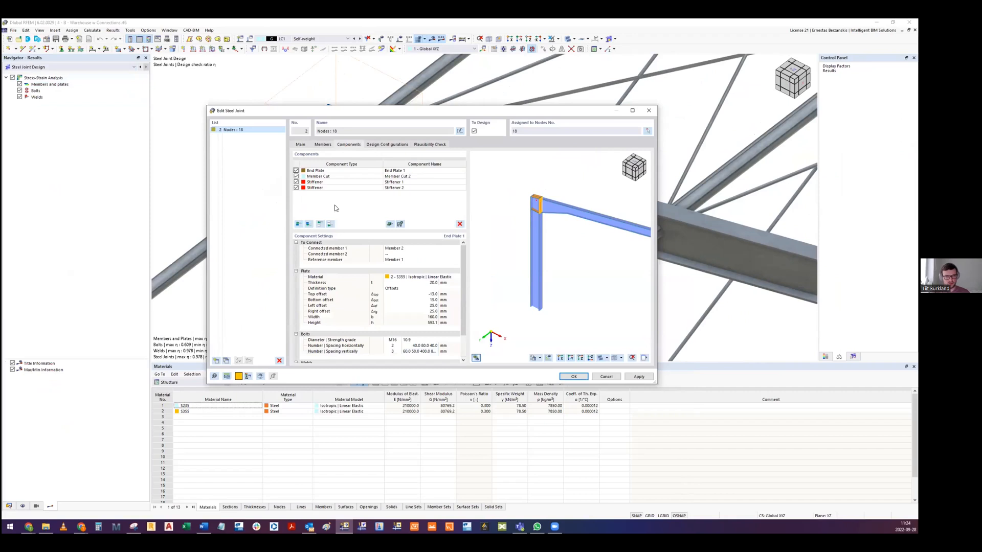
scroll(556, 206, up, 5)
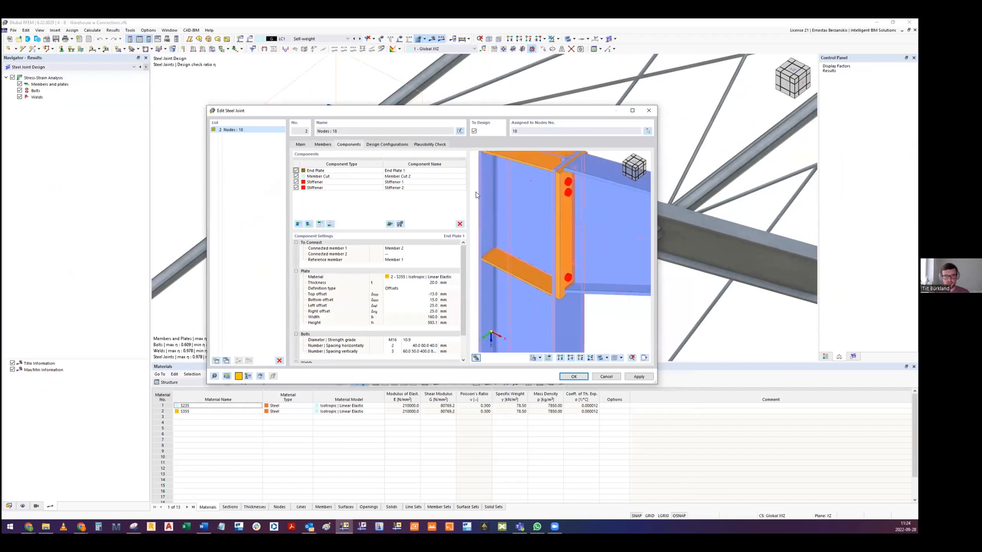
click(367, 176)
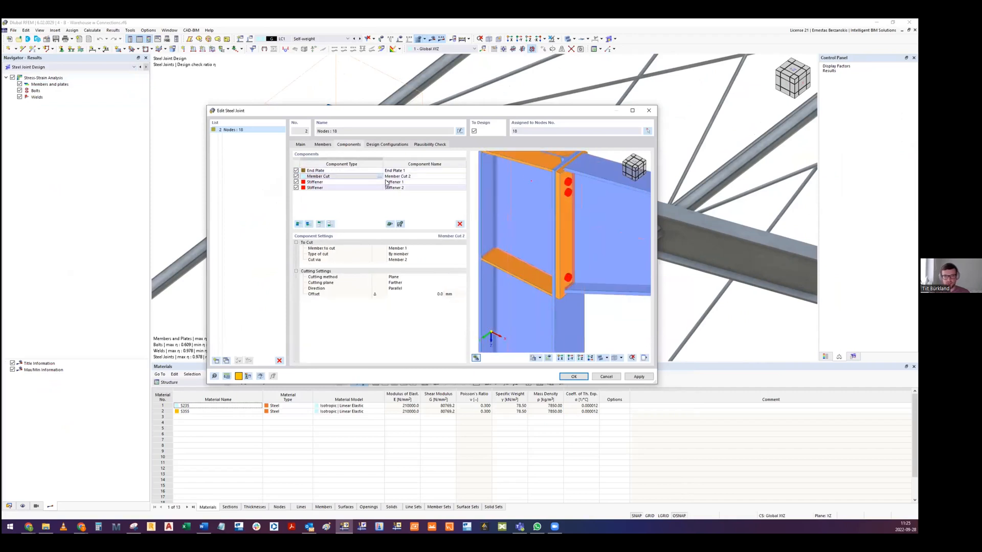
click(354, 184)
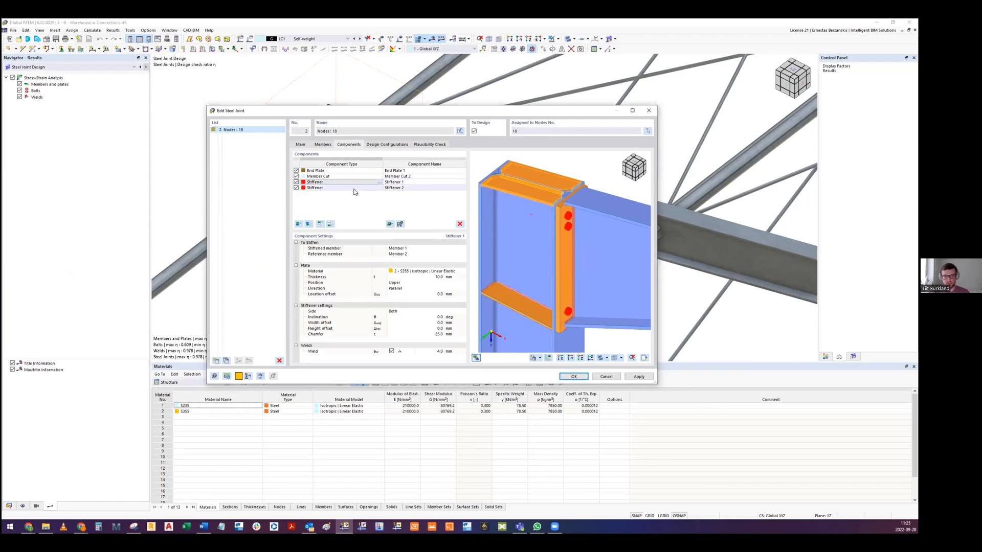
click(344, 188)
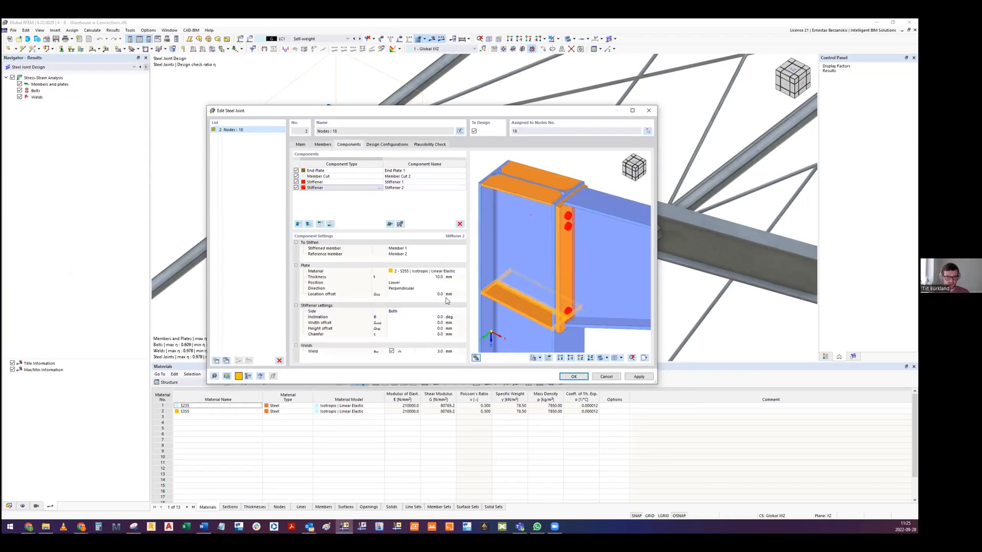
- Review the Standard ultimate configuration's main and buckling parameters without changing them, and close the steel joint
click(372, 144)
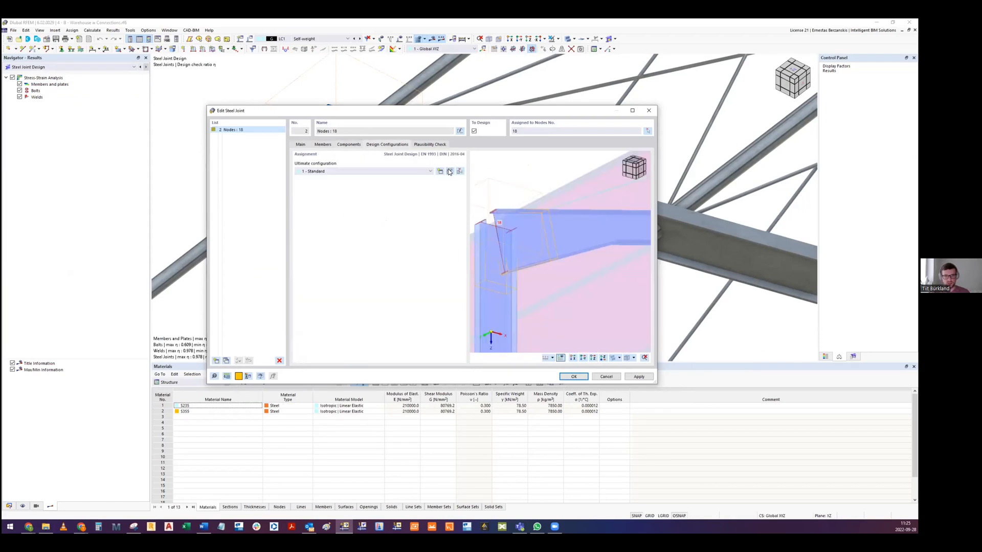
click(453, 169)
click(344, 176)
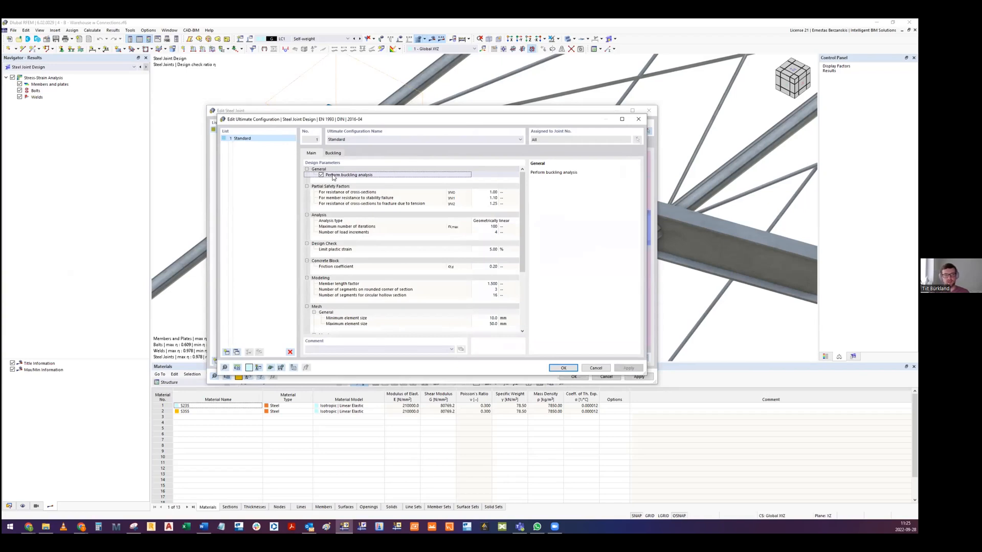
scroll(368, 205, down, 5)
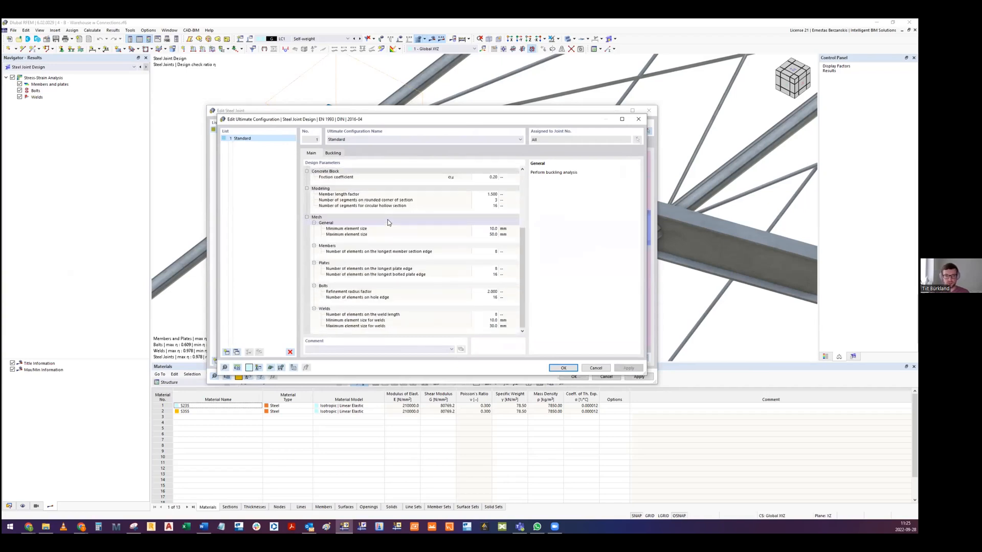
scroll(387, 223, up, 5)
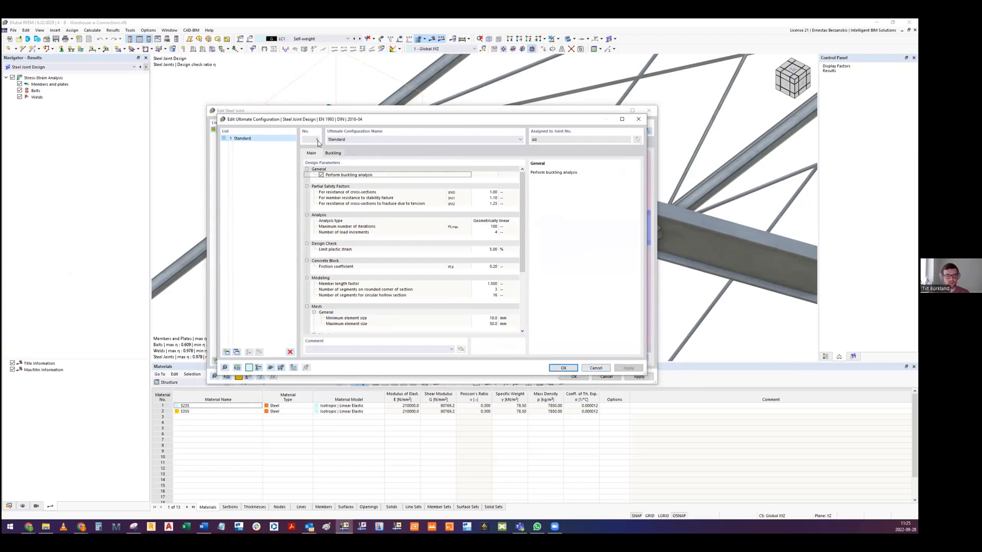
click(333, 154)
click(311, 154)
scroll(592, 365, down, 5)
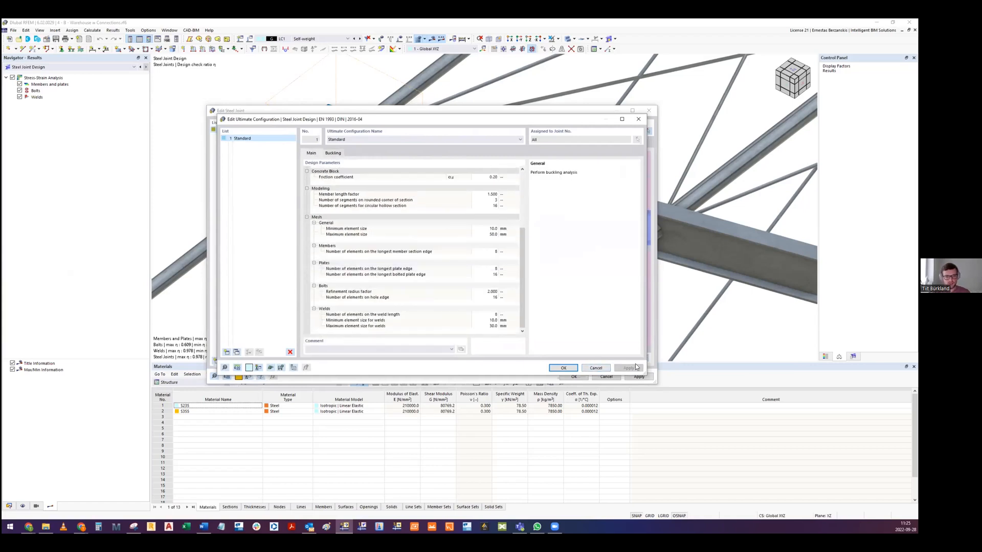
scroll(490, 264, up, 5)
click(596, 369)
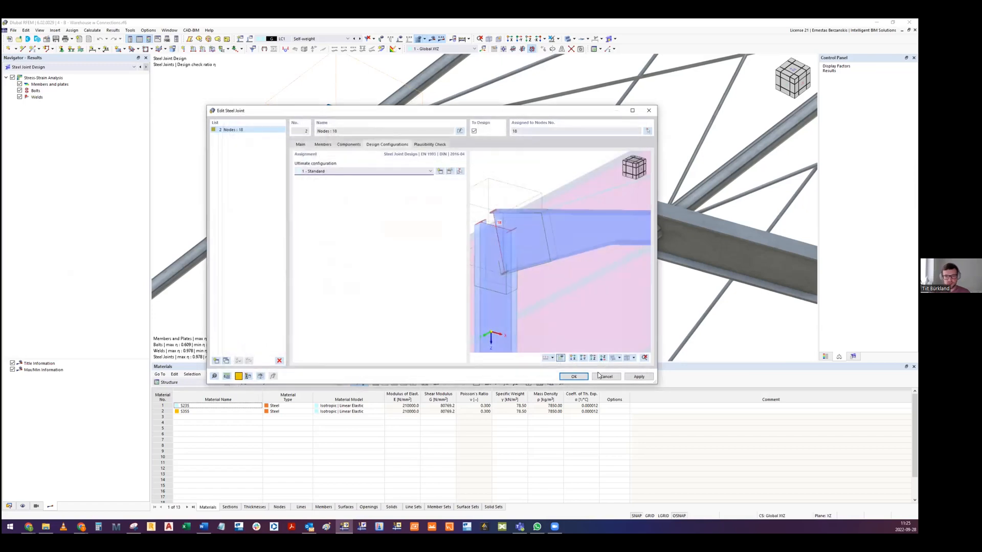
click(649, 111)
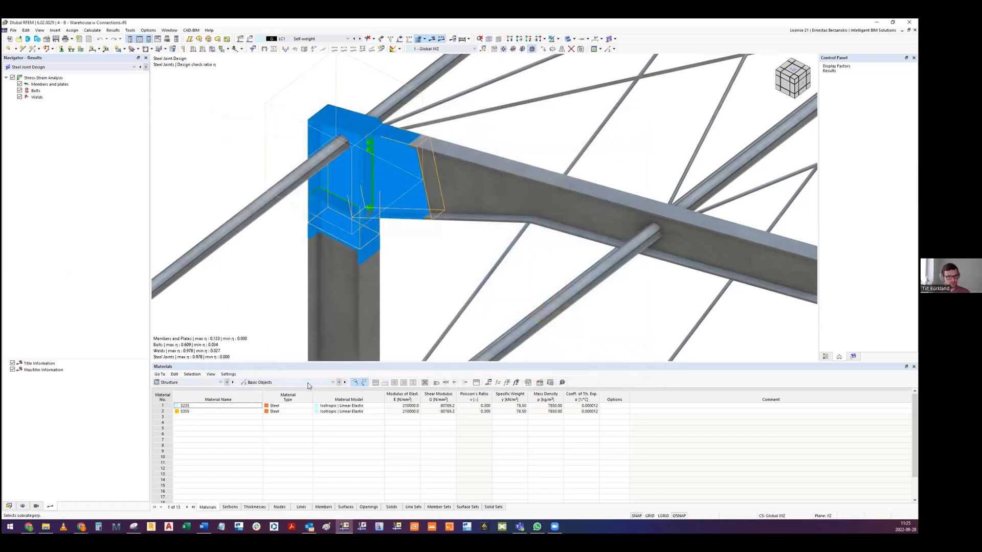
- Display the Buckling Analysis results table for the Steel Joint Design
click(196, 383)
click(192, 424)
click(281, 386)
click(277, 400)
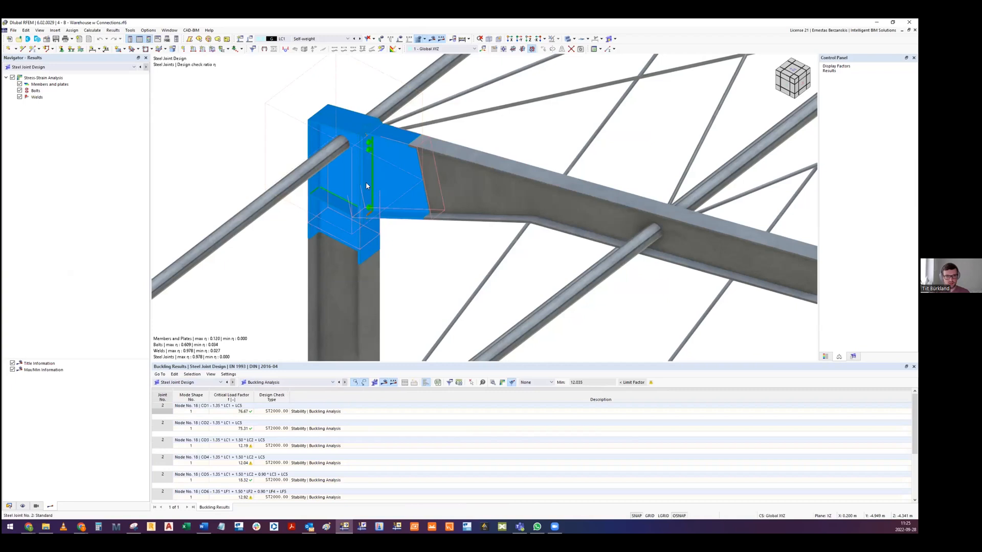
click(351, 202)
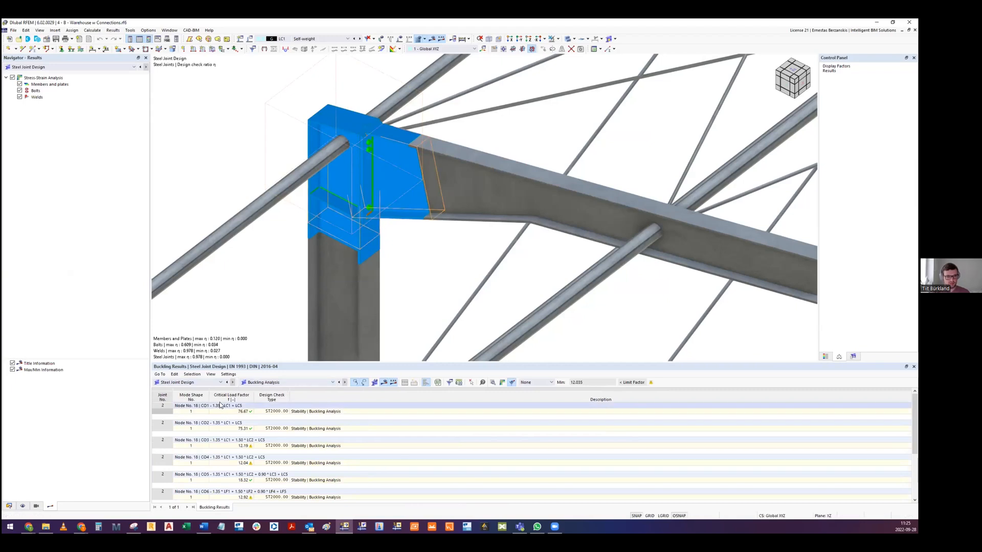
- Open the graphical joint results for CO1 and examine the first buckling mode shape
click(503, 383)
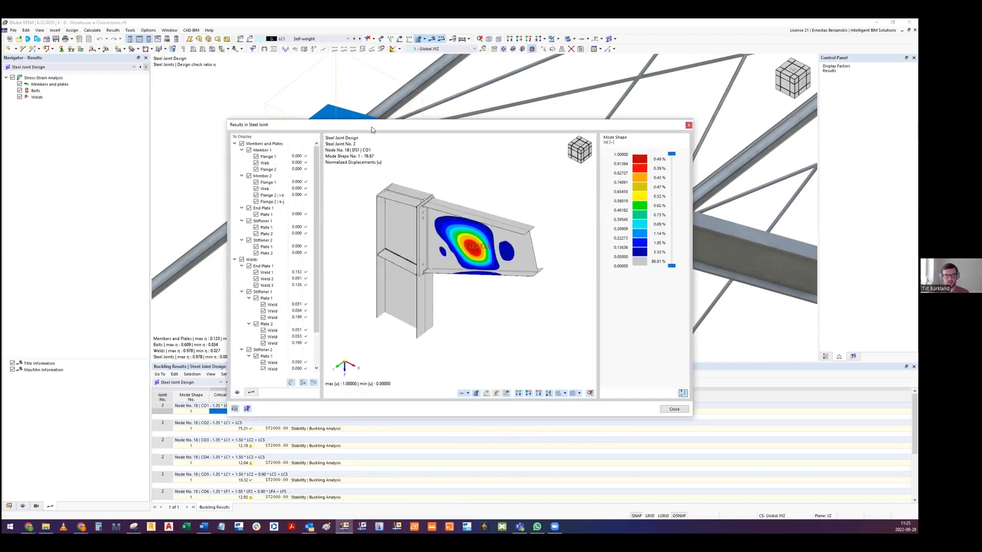
drag(372, 130, 480, 71)
middle_drag(531, 118, 571, 172)
scroll(573, 174, up, 2)
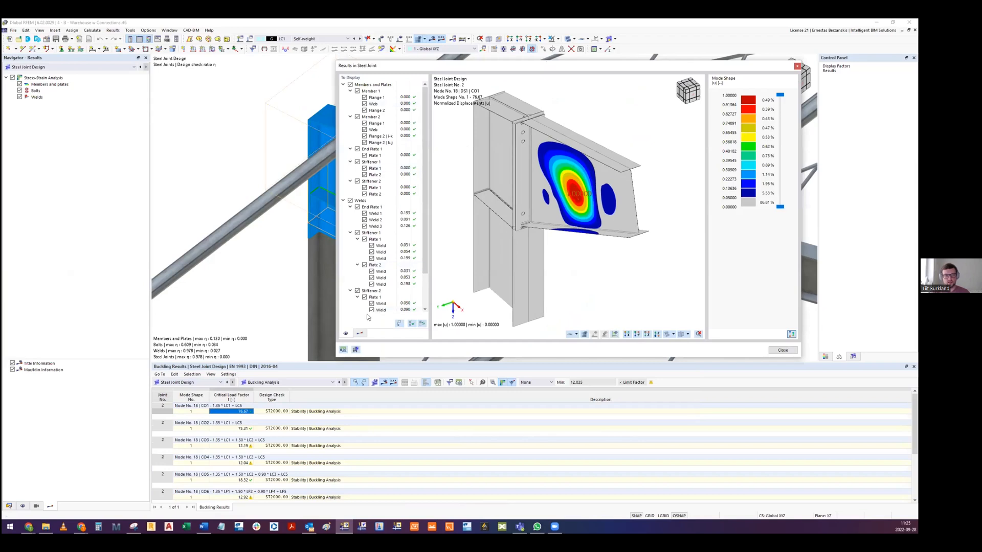
- Set the mode shape's display factor to 0.1 and view the deformed joint from another angle
click(358, 334)
click(416, 85)
text(0.1)
key(Return)
scroll(548, 152, up, 3)
middle_drag(548, 153, 517, 139)
- Compare the joint's buckling mode shapes for load combinations CO2 through CO7
click(234, 429)
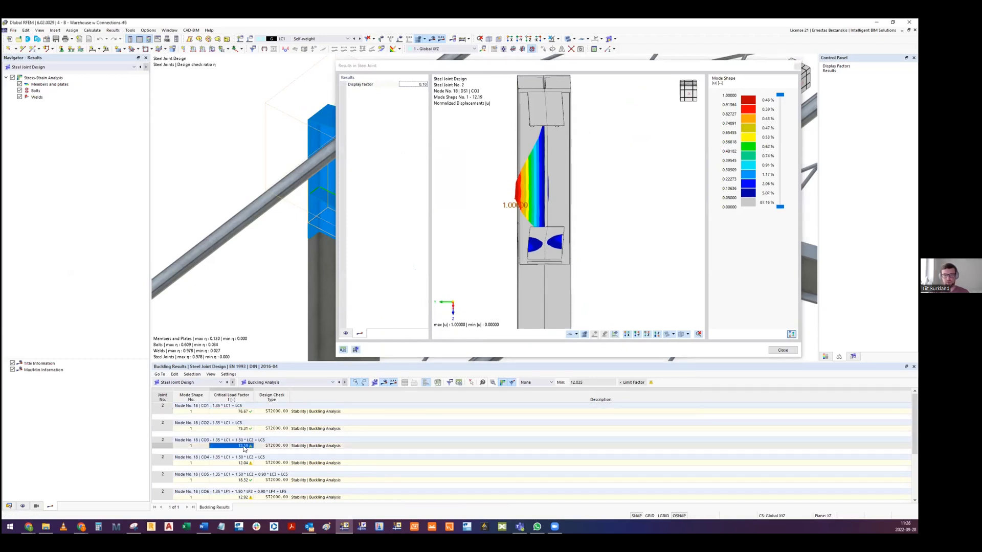
click(233, 463)
ctrl+middle_drag(535, 220, 562, 228)
click(240, 482)
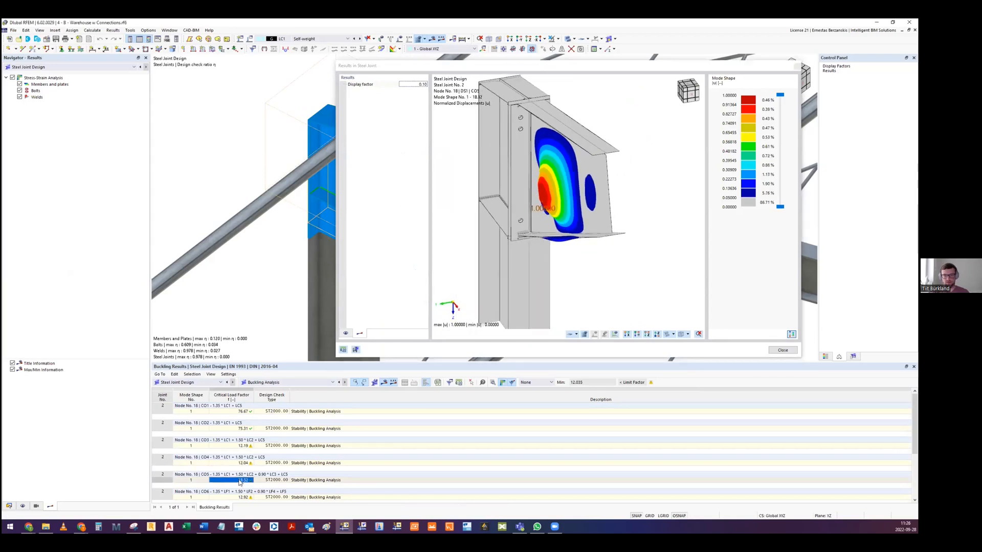
click(240, 497)
scroll(244, 467, down, 2)
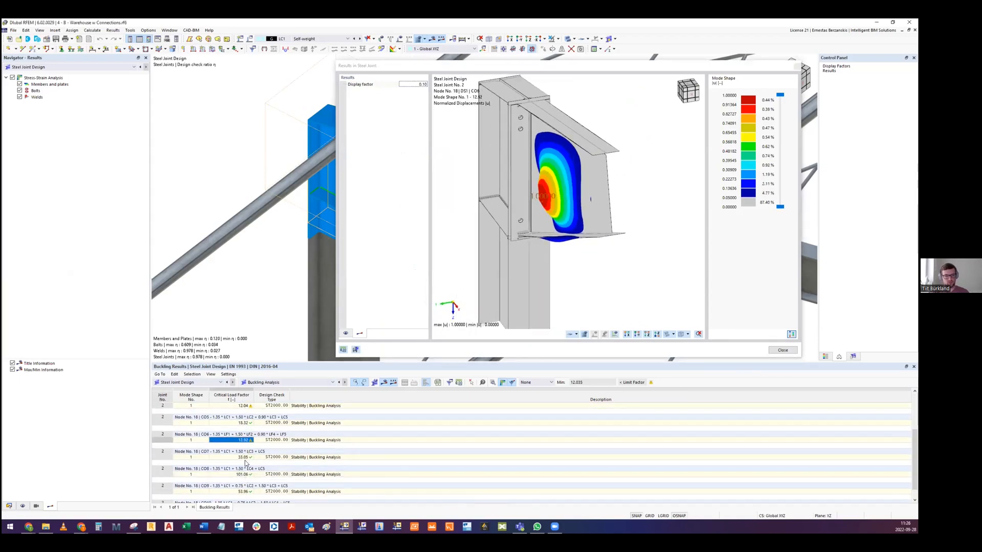
click(243, 458)
ctrl+middle_drag(527, 241, 515, 187)
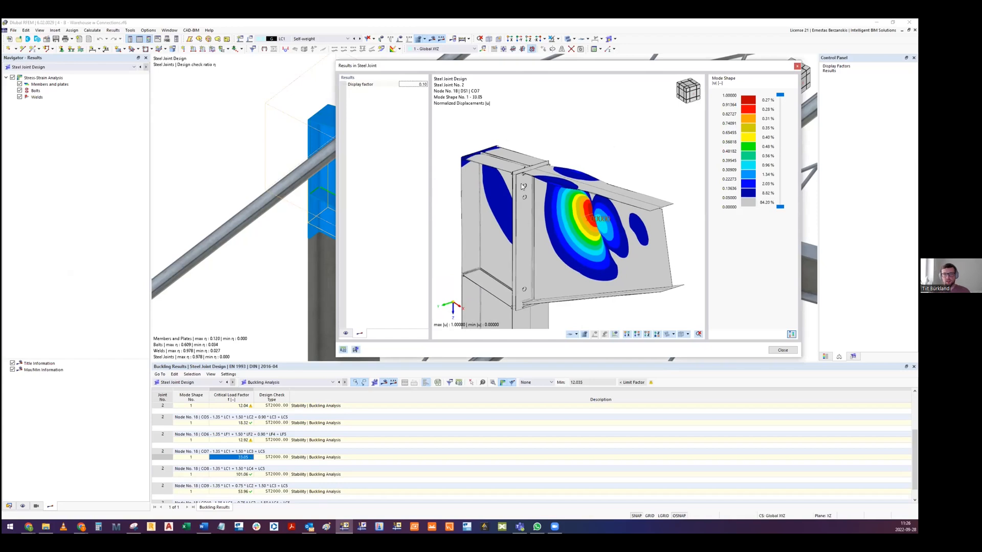
- Close the joint results and review the critical load factors for the remaining load combinations and the joint in the model
click(798, 67)
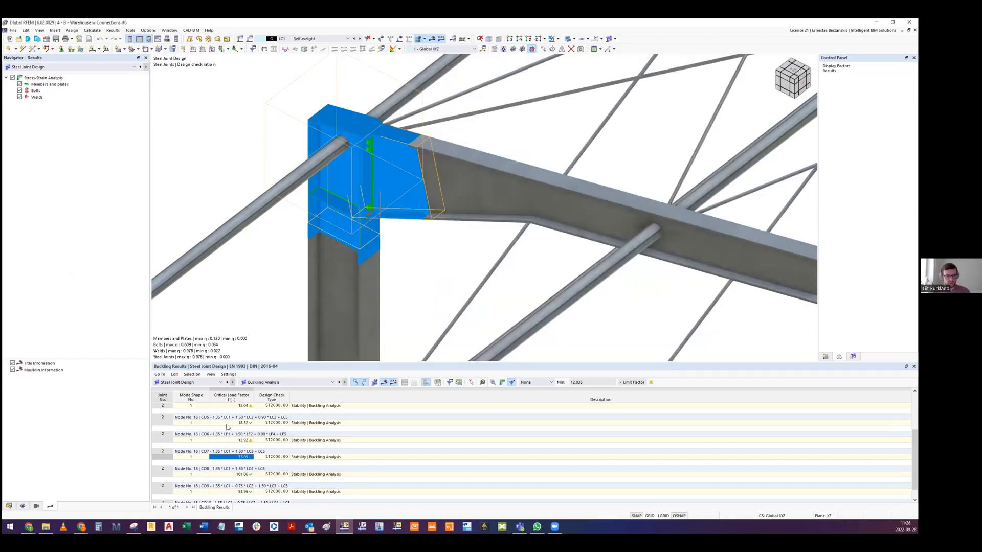
scroll(234, 427, down, 2)
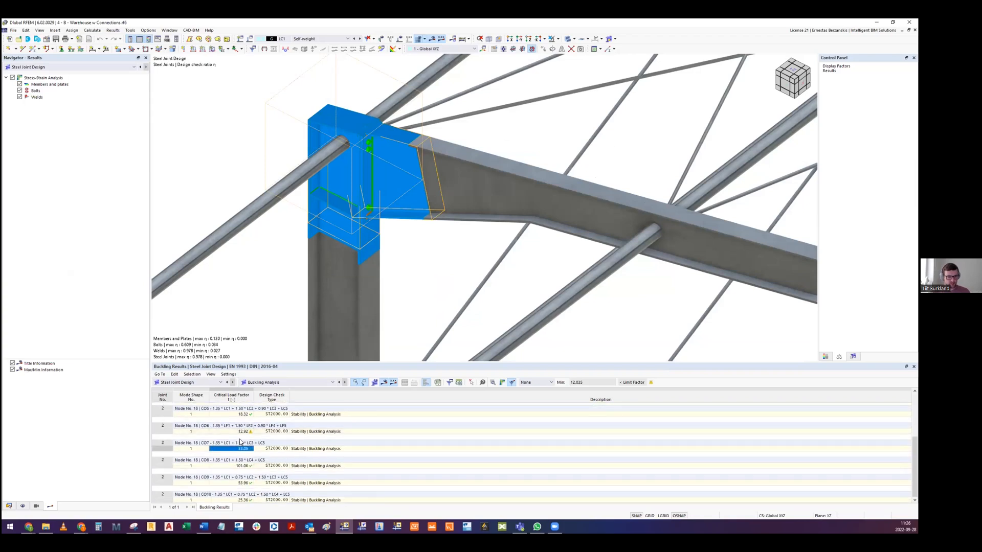
scroll(234, 460, up, 4)
scroll(232, 470, down, 4)
ctrl+middle_drag(391, 204, 353, 200)
click(304, 269)
middle_drag(483, 244, 431, 250)
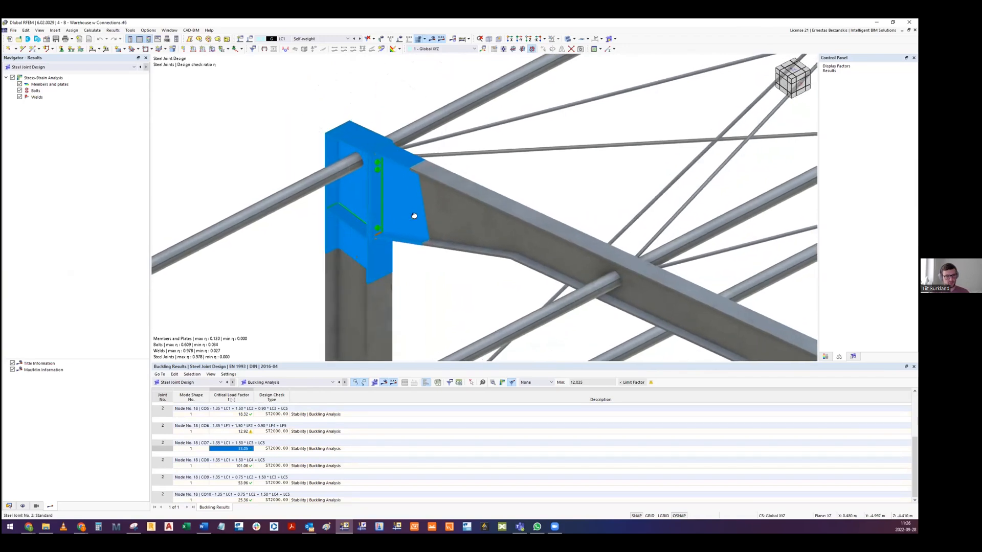
- Switch the results table to Stress-Strain Analysis and open the graphical joint results for CO1
click(290, 382)
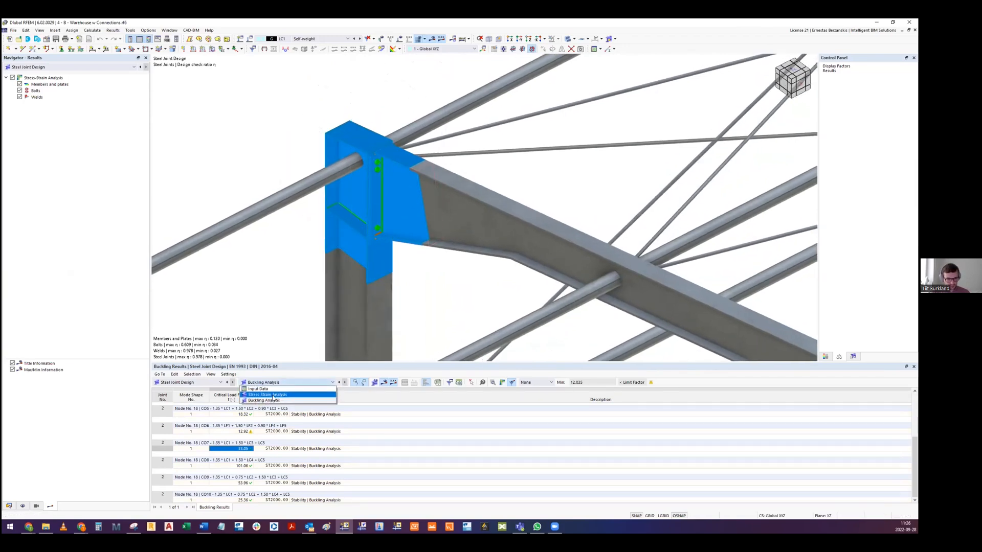
click(269, 395)
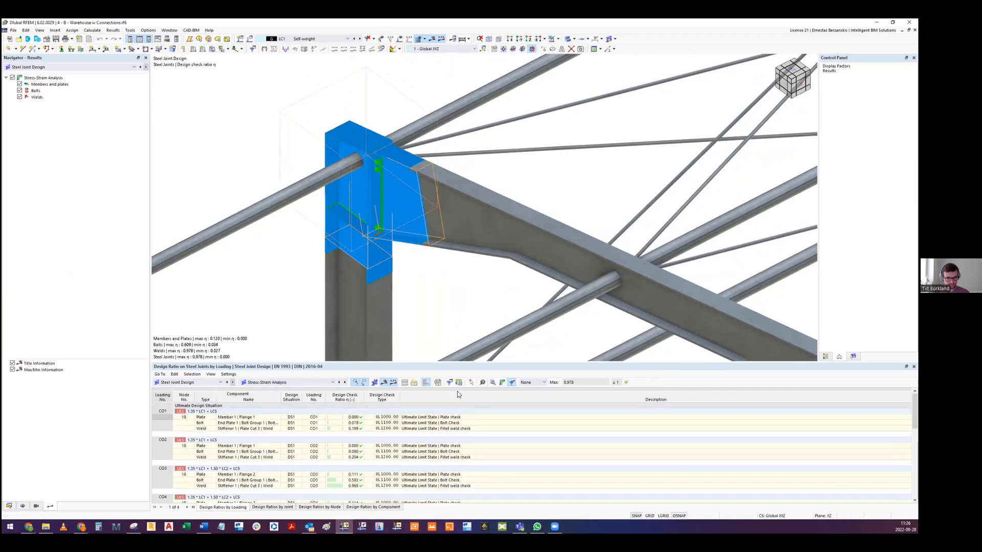
click(512, 382)
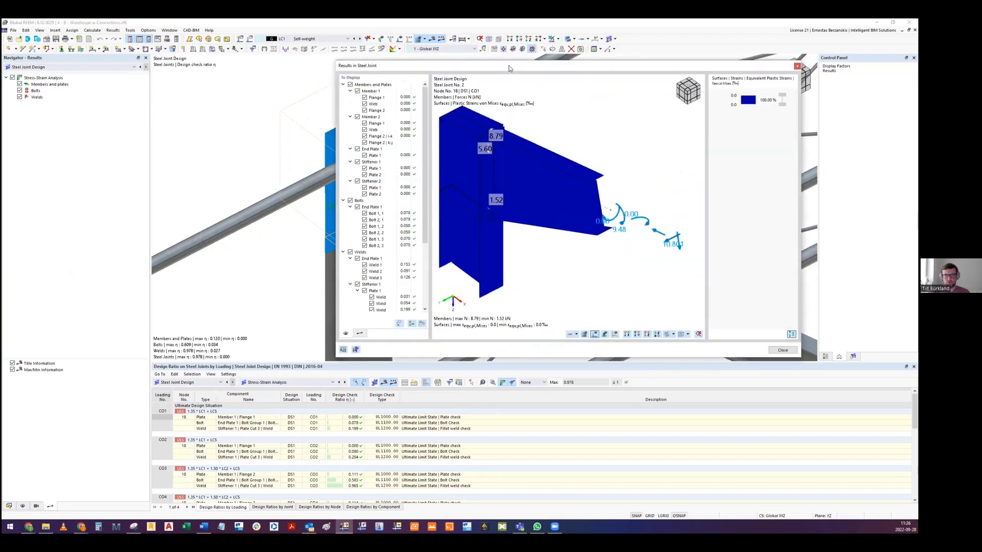
drag(509, 68, 376, 90)
- Show the result type options and examine the plastic strains on the joint's surfaces from several angles
click(227, 356)
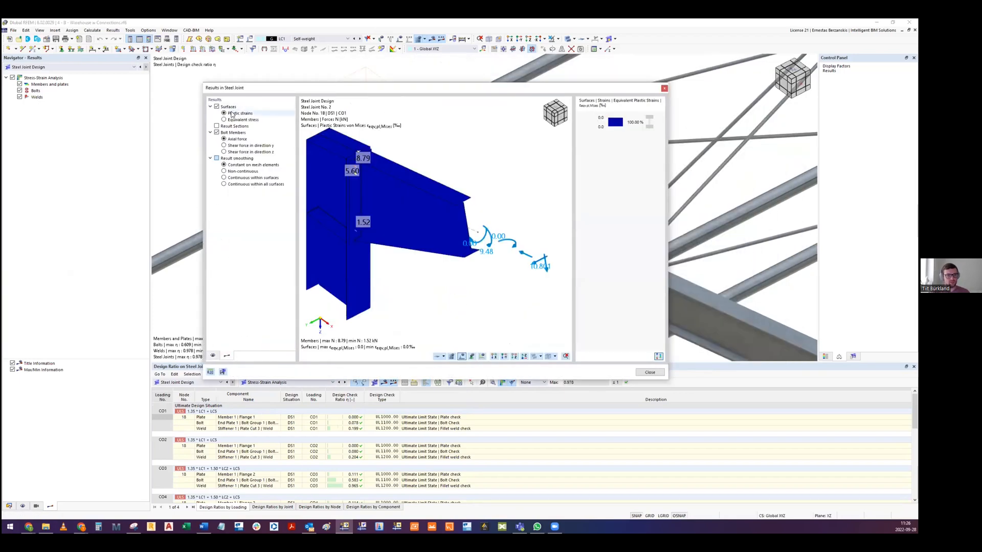
middle_drag(433, 181, 455, 177)
ctrl+middle_drag(398, 223, 401, 154)
middle_drag(416, 193, 443, 167)
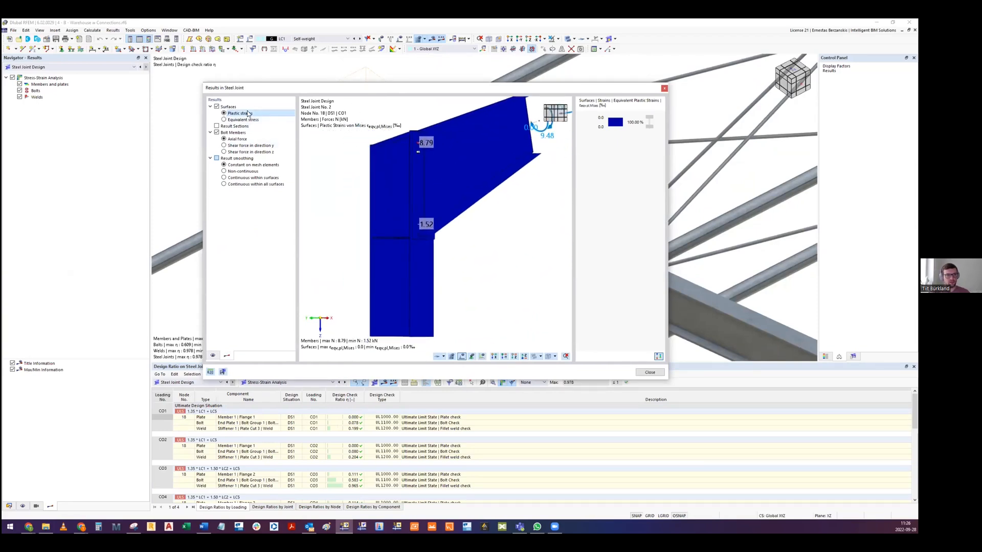
ctrl+middle_drag(384, 174, 418, 186)
- Display the equivalent stress on the joint's surfaces and examine it around the end plate
click(225, 120)
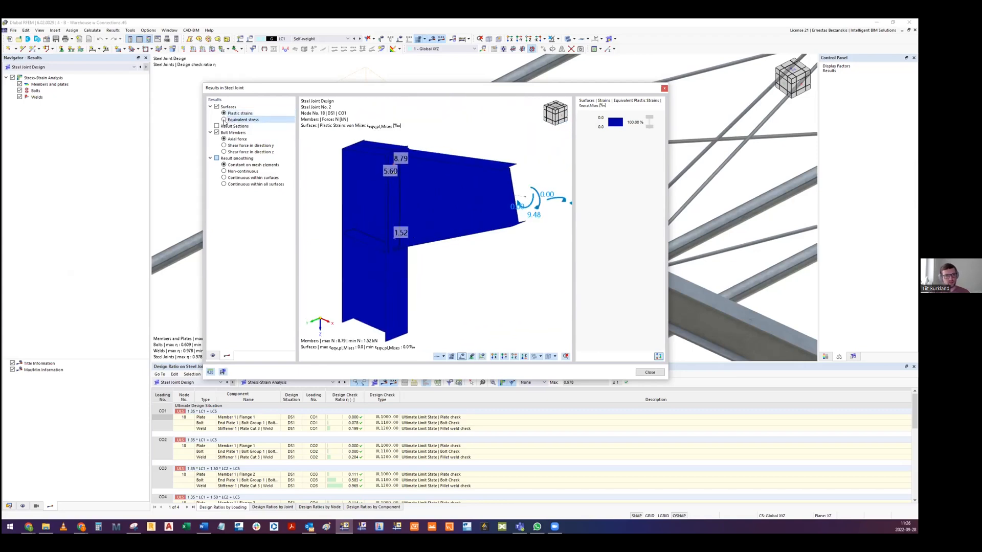
scroll(376, 171, up, 4)
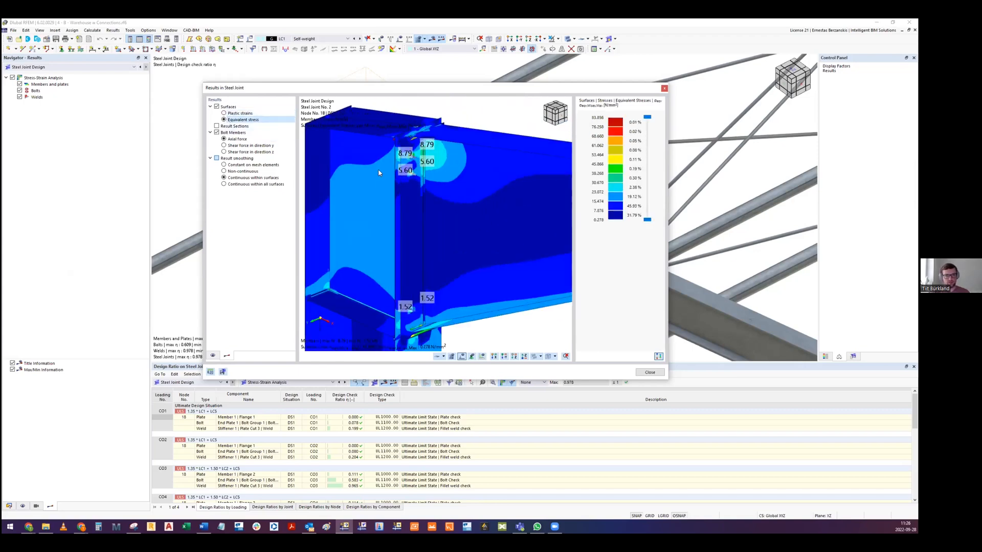
- Smooth the joint's equivalent stresses continuously within all surfaces and display the finite element mesh on the plates
click(225, 184)
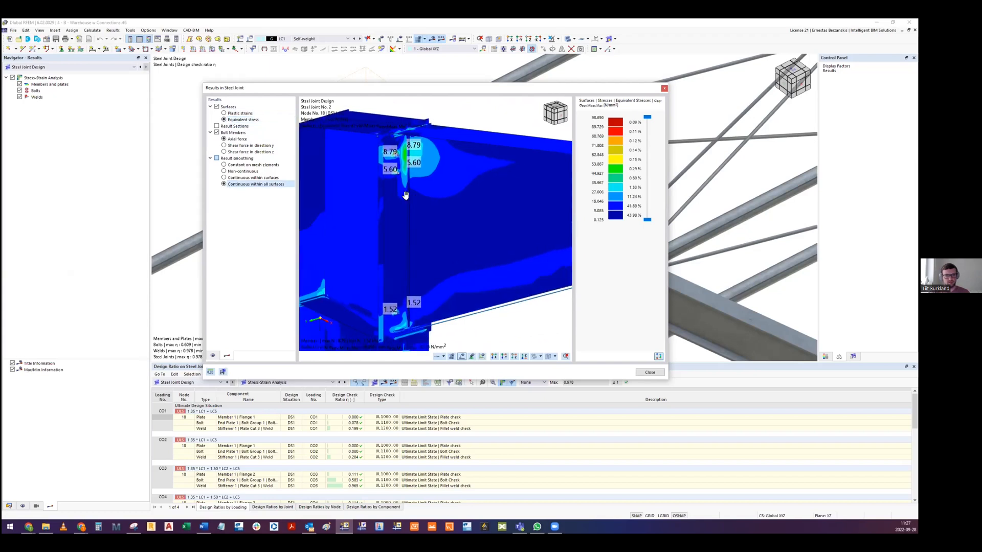
click(453, 357)
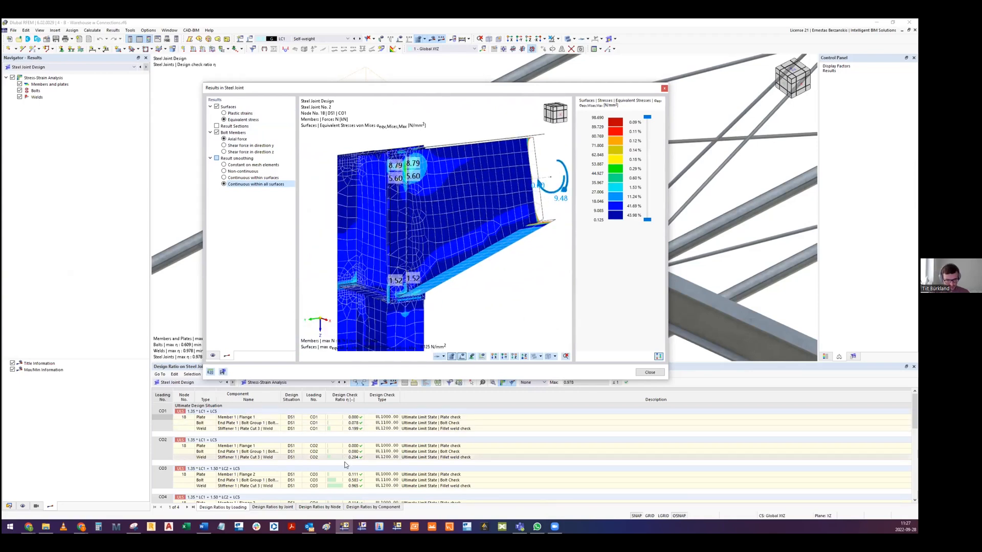
- Load the CO3 results of the stiffener weld check and examine the equivalent stresses around the upper bolts and end plate
click(339, 485)
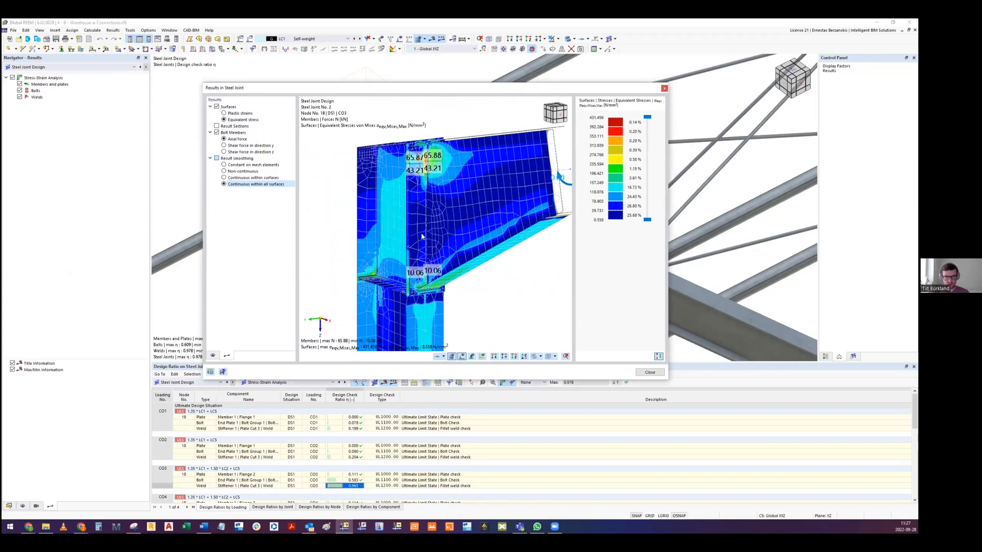
scroll(425, 299, up, 3)
mouse_move(418, 281)
ctrl+middle_down()
mouse_move(409, 277)
mouse_move(425, 285)
ctrl+middle_up()
middle_drag(463, 128, 378, 216)
ctrl+middle_drag(377, 217, 384, 194)
scroll(432, 197, up, 5)
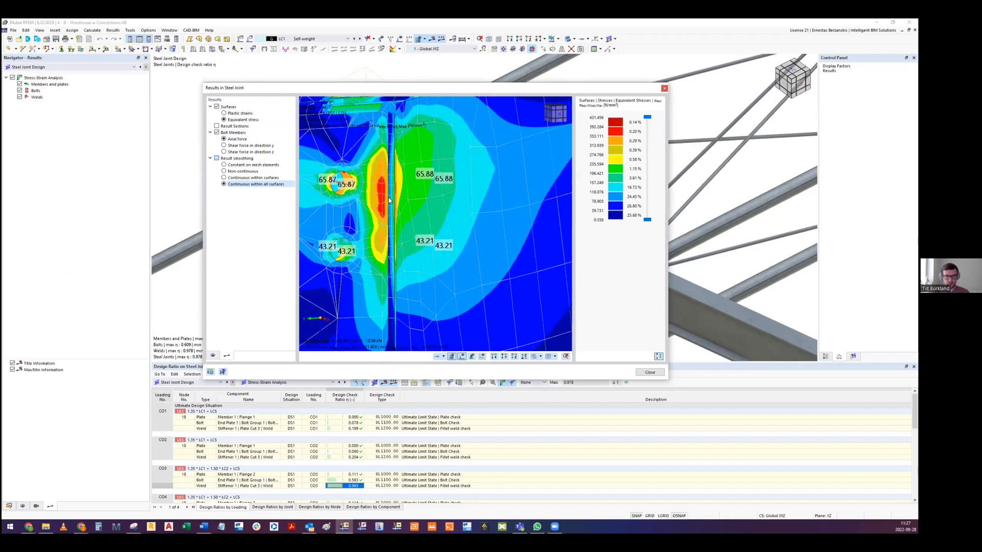
scroll(385, 206, down, 3)
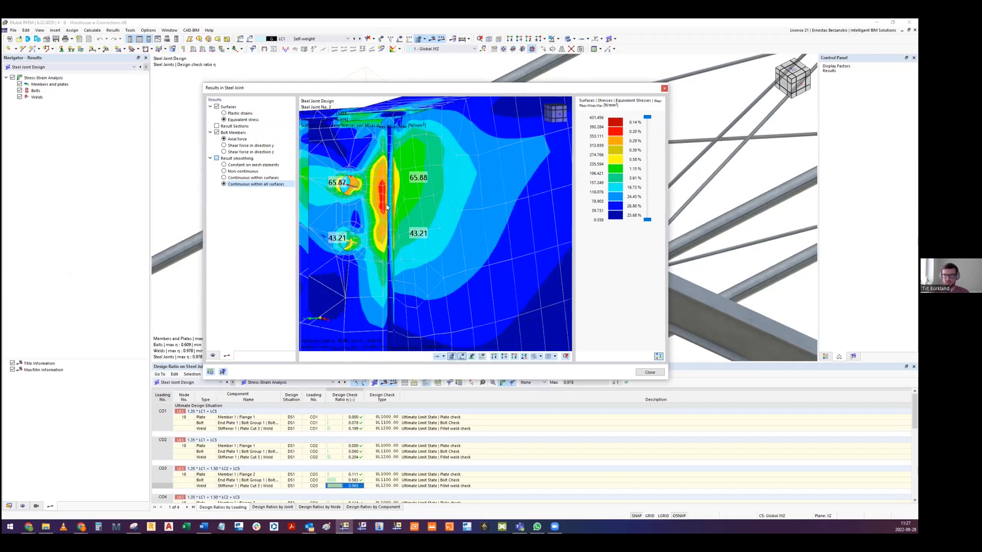
- Display the plastic strains for CO3, examine them around the end plate from both sides, and close the joint results
click(224, 113)
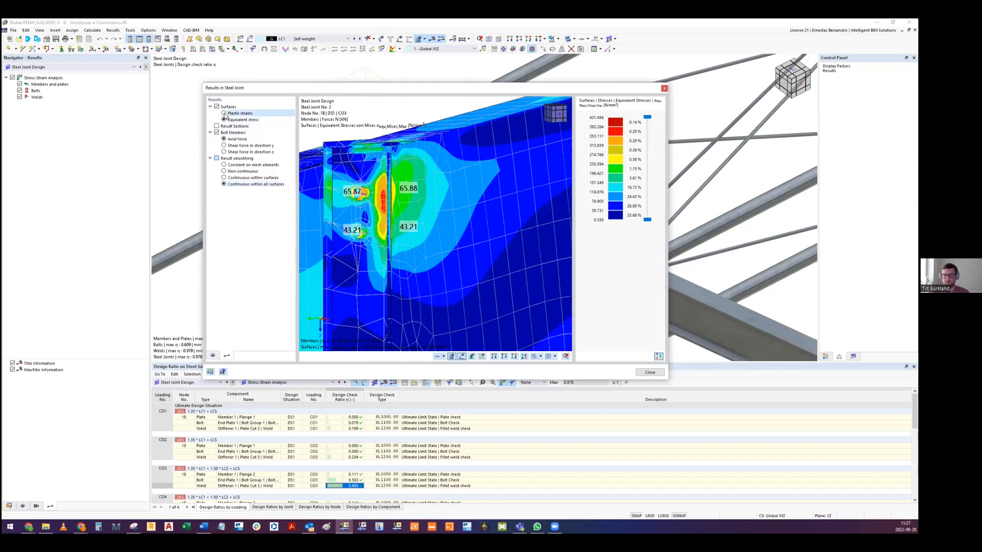
middle_drag(446, 228, 456, 221)
scroll(415, 204, down, 1)
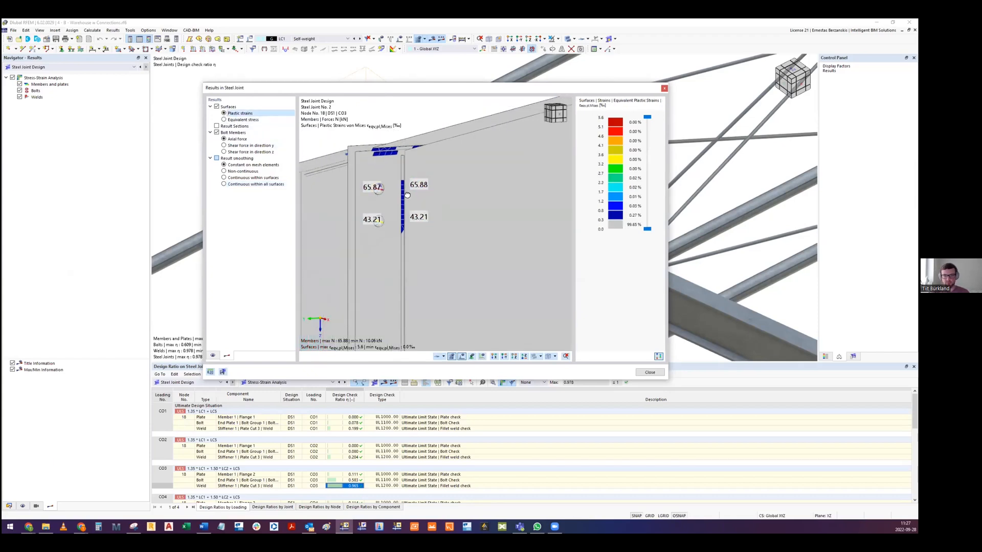
scroll(408, 198, down, 5)
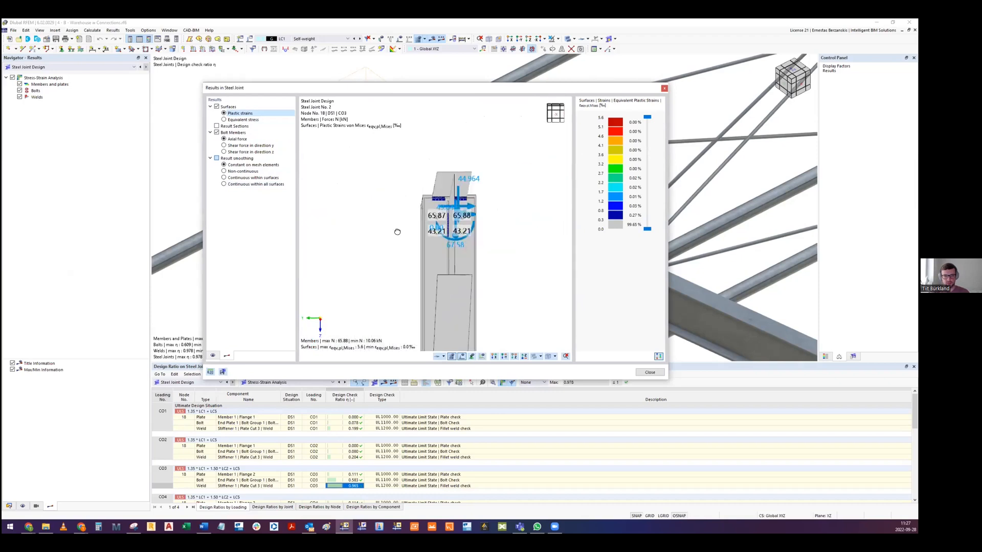
ctrl+middle_drag(403, 231, 465, 234)
scroll(491, 209, up, 5)
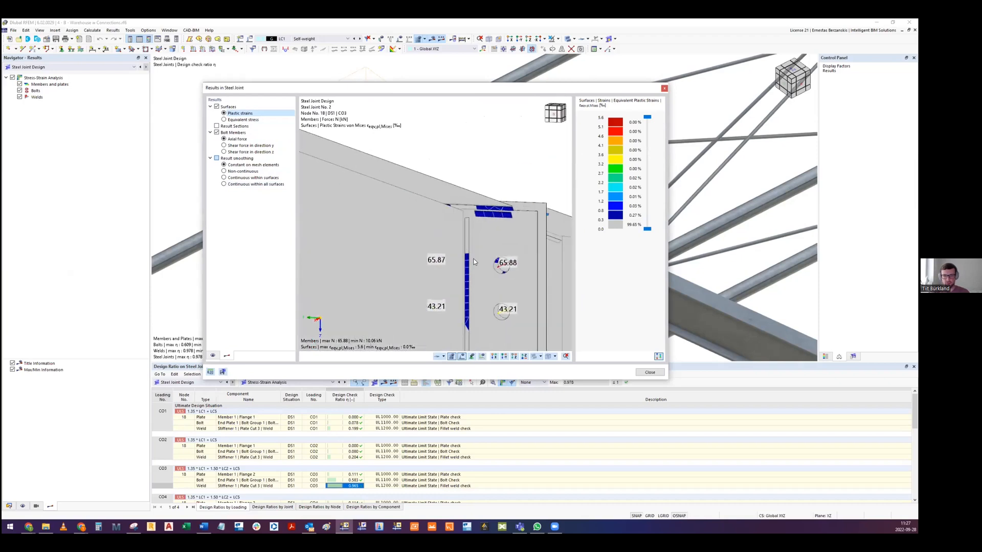
scroll(471, 270, down, 5)
ctrl+middle_drag(470, 272, 419, 171)
scroll(366, 277, up, 4)
scroll(367, 276, down, 2)
scroll(418, 171, down, 1)
click(665, 89)
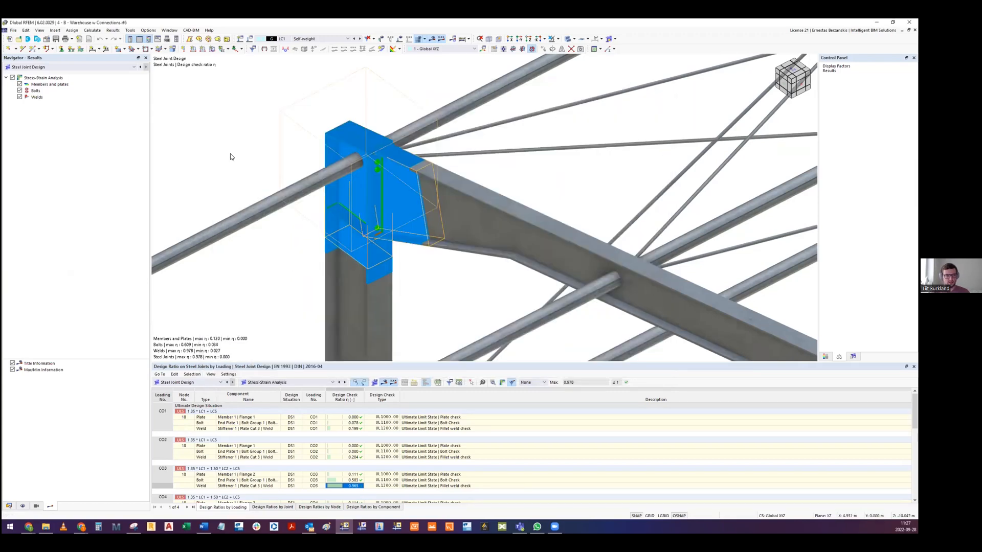
- Switch to the Truss w Connections model and inspect the truss near the column
click(483, 305)
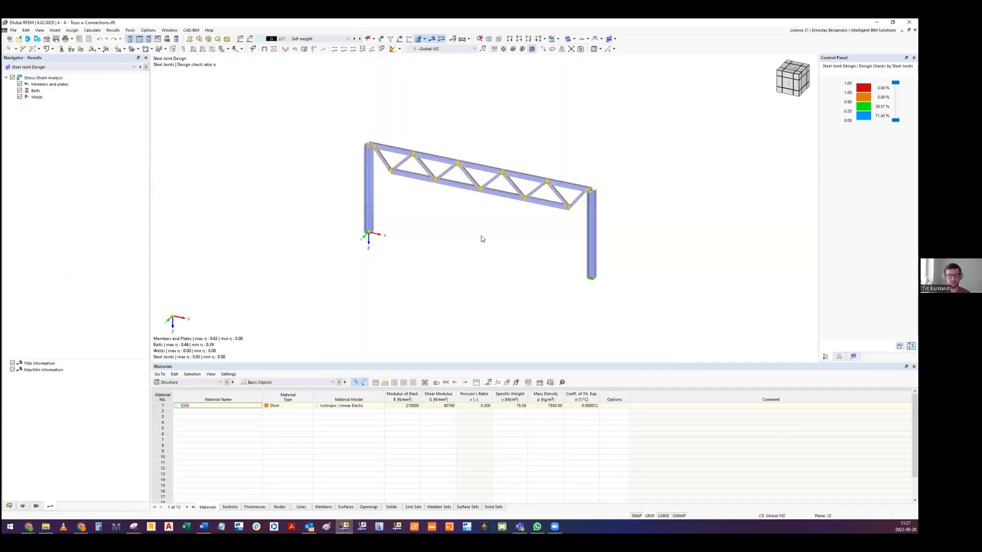
scroll(366, 151, up, 5)
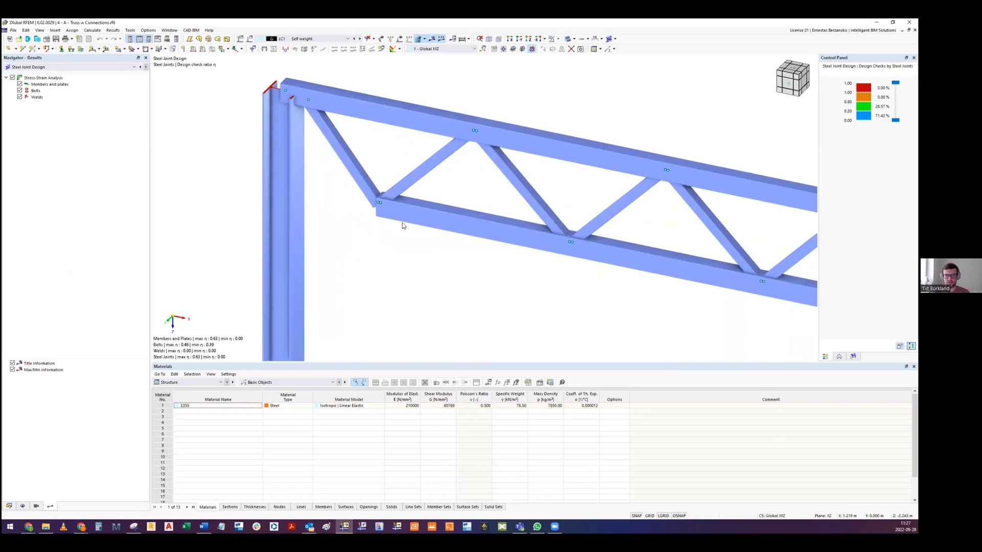
scroll(368, 224, down, 3)
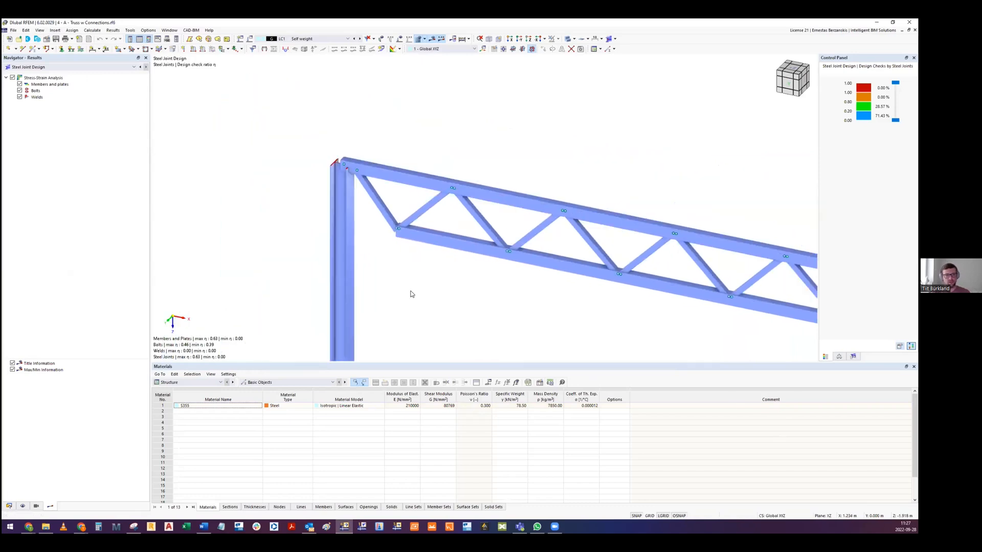
scroll(404, 242, up, 6)
scroll(404, 243, down, 5)
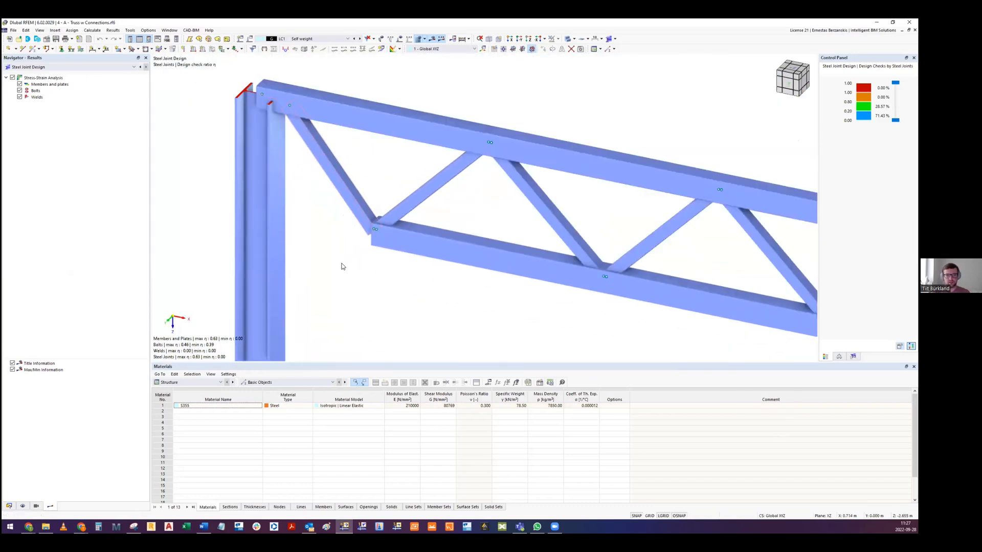
- Open the properties of the truss's first rising diagonal, check its section and eccentricity options, and close them without changes
double_click(427, 197)
drag(441, 94, 571, 129)
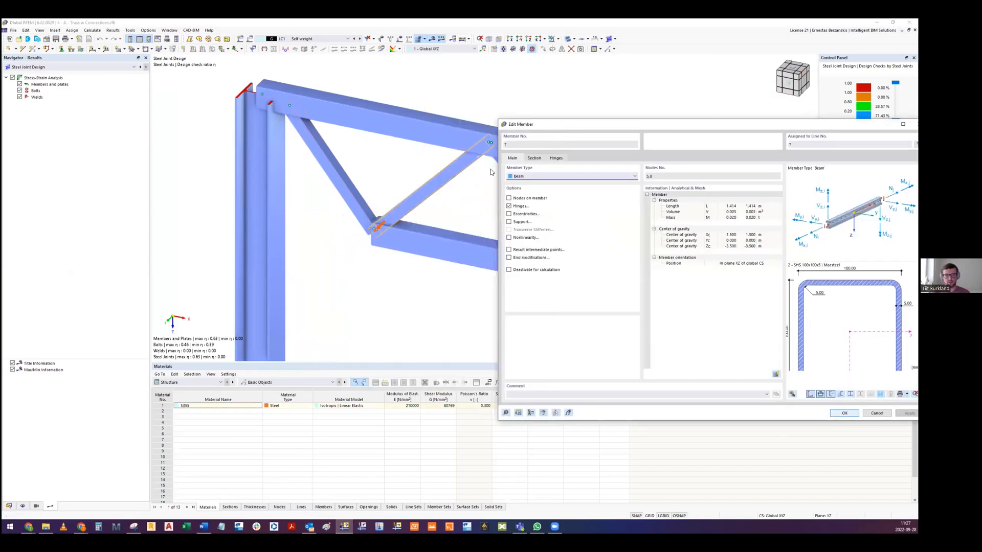
click(534, 158)
click(513, 159)
click(509, 214)
click(509, 214)
click(521, 217)
click(517, 217)
drag(716, 124, 650, 119)
click(854, 119)
- Examine how the diagonals meet the upper and lower chords along the truss
middle_drag(591, 119, 550, 156)
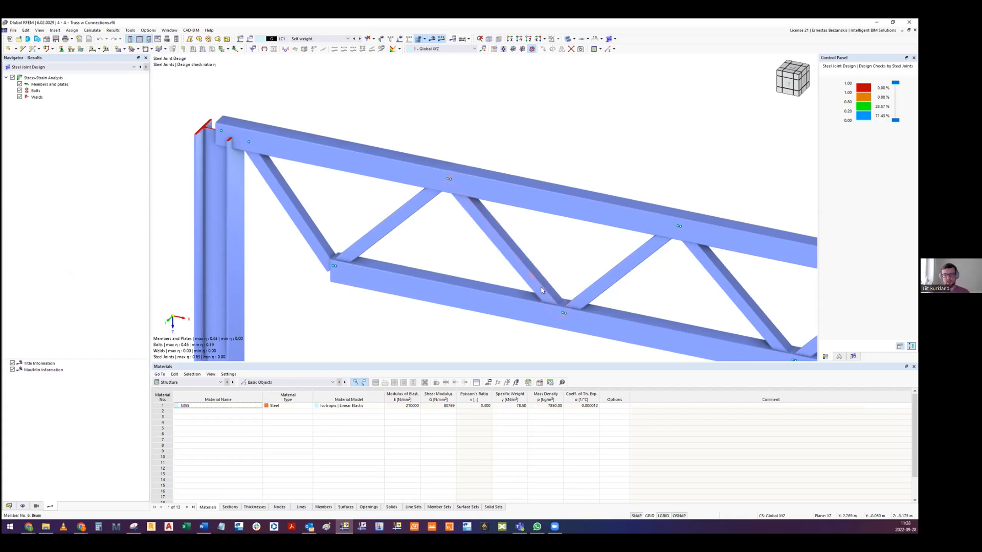
scroll(313, 280, up, 1)
scroll(313, 280, down, 6)
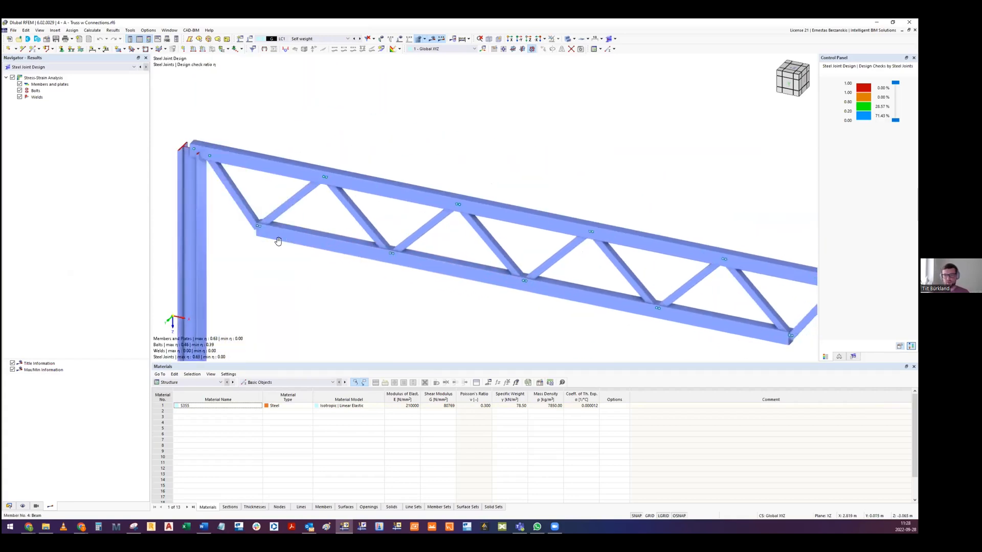
middle_drag(339, 259, 481, 242)
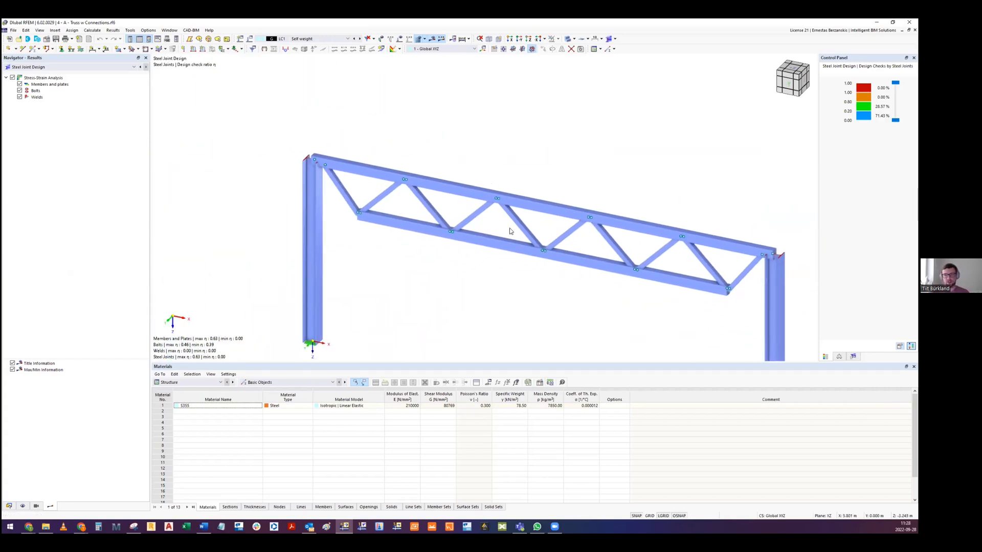
scroll(358, 194, up, 4)
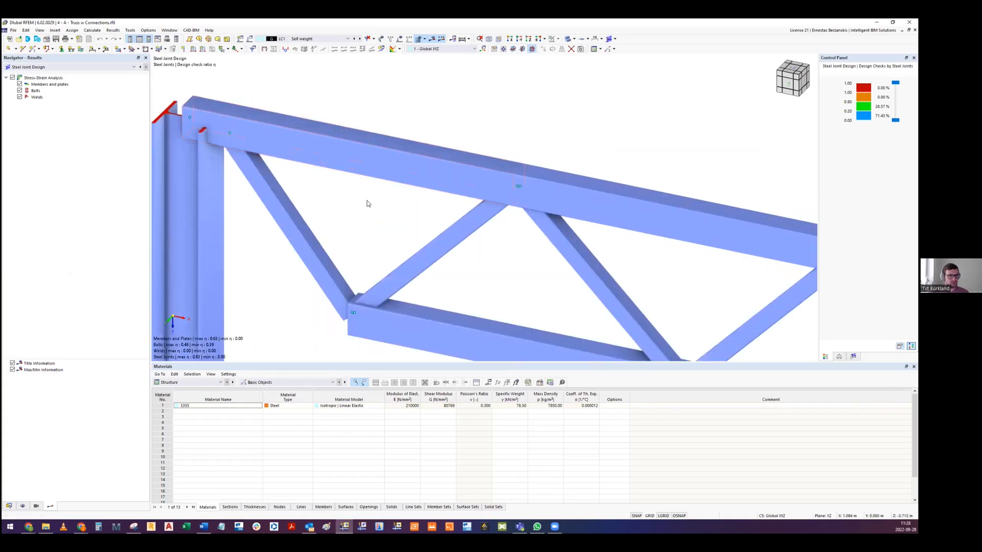
scroll(373, 200, down, 4)
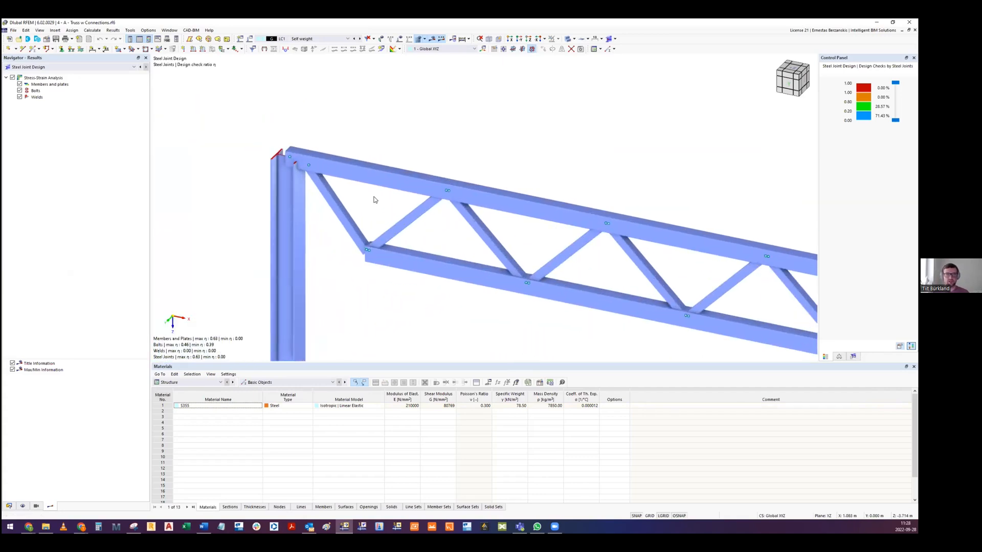
middle_drag(375, 199, 379, 216)
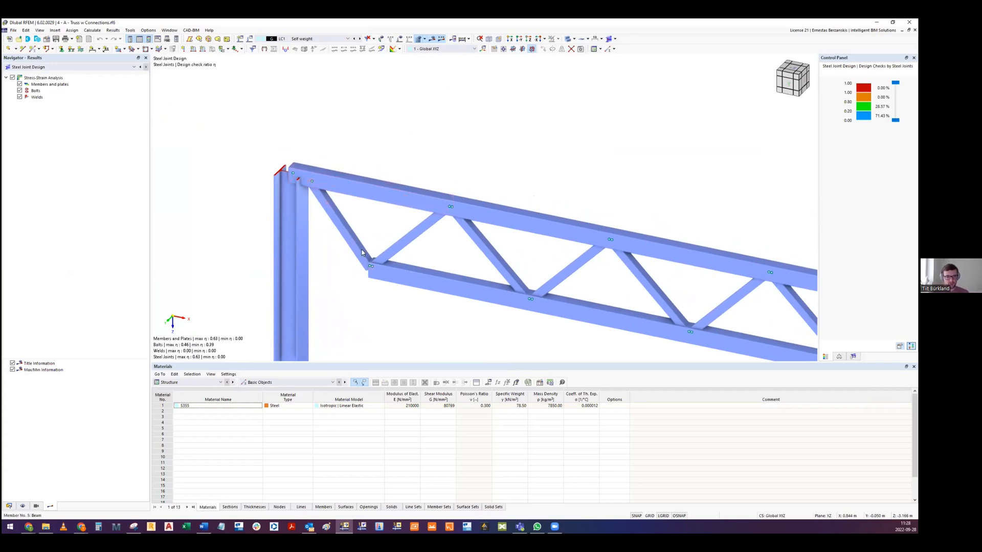
middle_drag(449, 259, 412, 247)
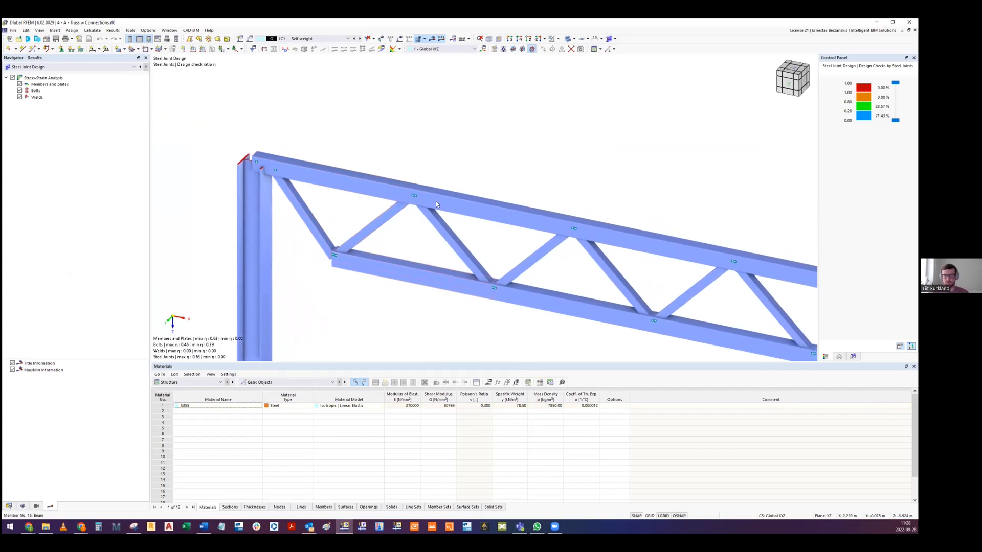
middle_drag(436, 204, 467, 178)
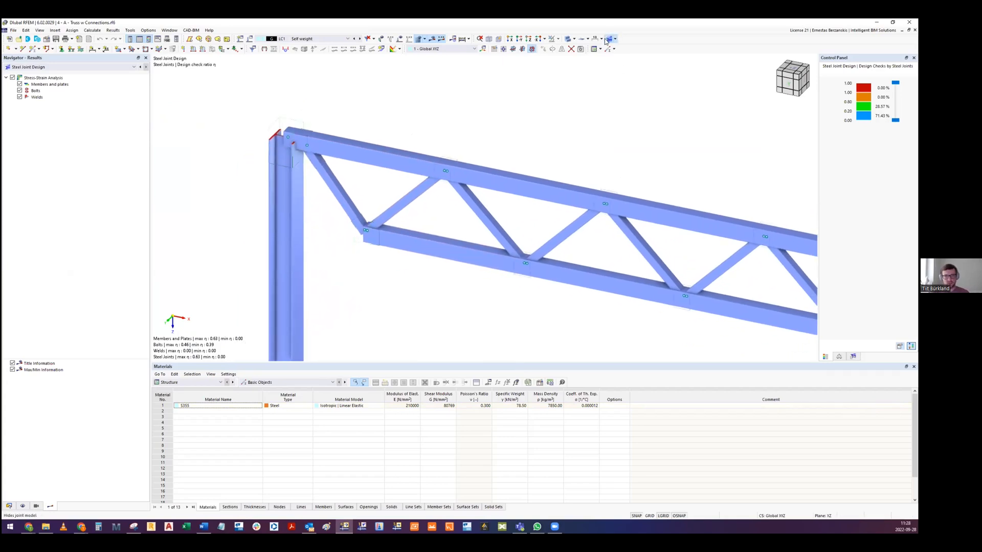
- Display the steel joint models on the truss and inspect the joints at the column head and the lower chord end
click(609, 39)
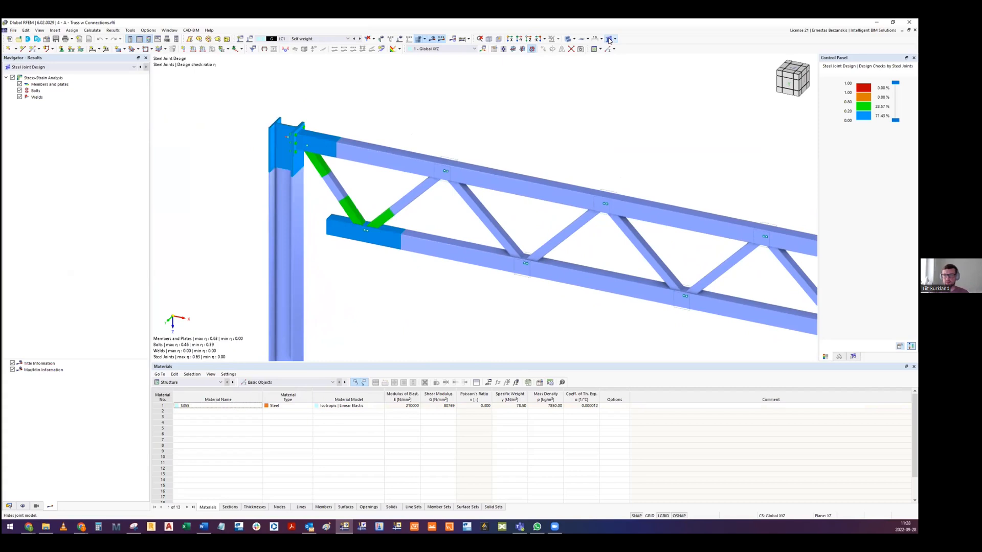
scroll(372, 245, up, 3)
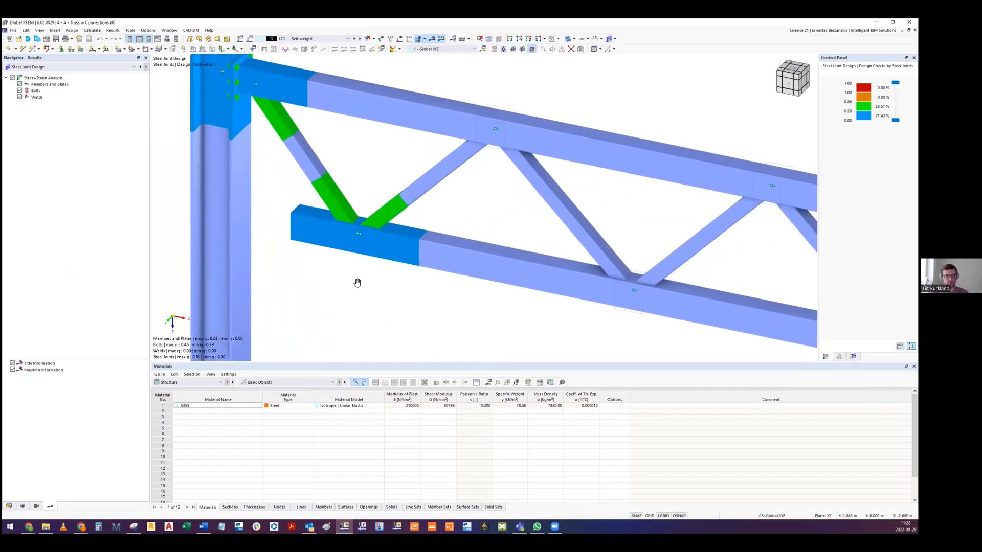
scroll(354, 241, down, 3)
scroll(313, 161, up, 4)
ctrl+middle_drag(297, 149, 291, 147)
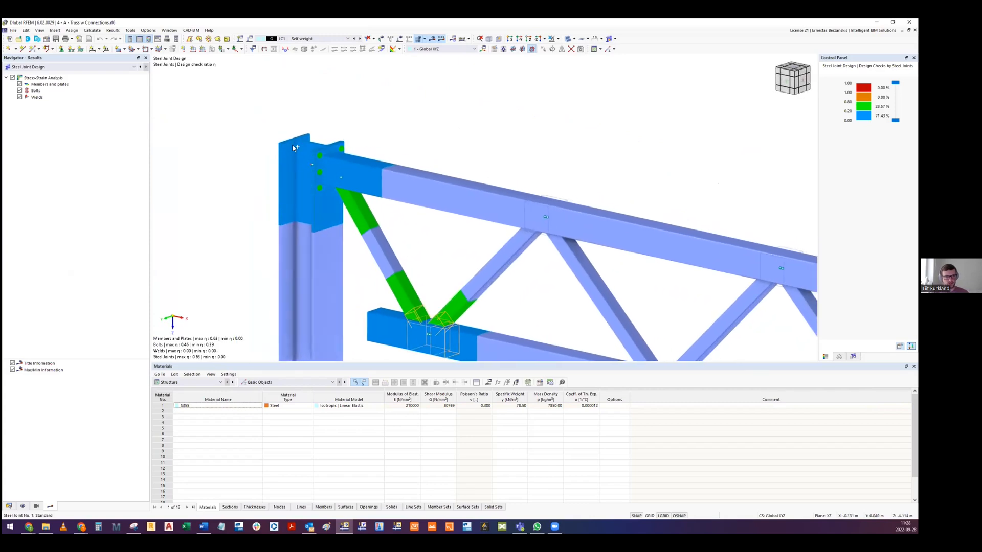
mouse_move(353, 193)
ctrl+middle_down()
mouse_move(353, 154)
mouse_move(356, 193)
ctrl+middle_up()
middle_drag(399, 246, 318, 144)
ctrl+middle_drag(368, 251, 472, 347)
- Switch the table to the Steel Joint Design results and select the plate check ratio of Member 3, Web 1 for CO1
click(287, 382)
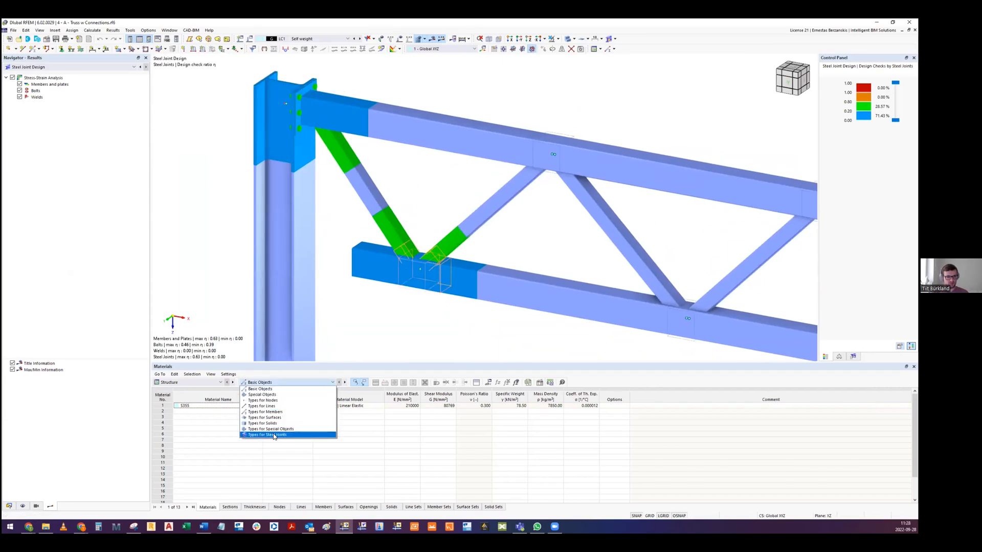
click(199, 383)
click(188, 423)
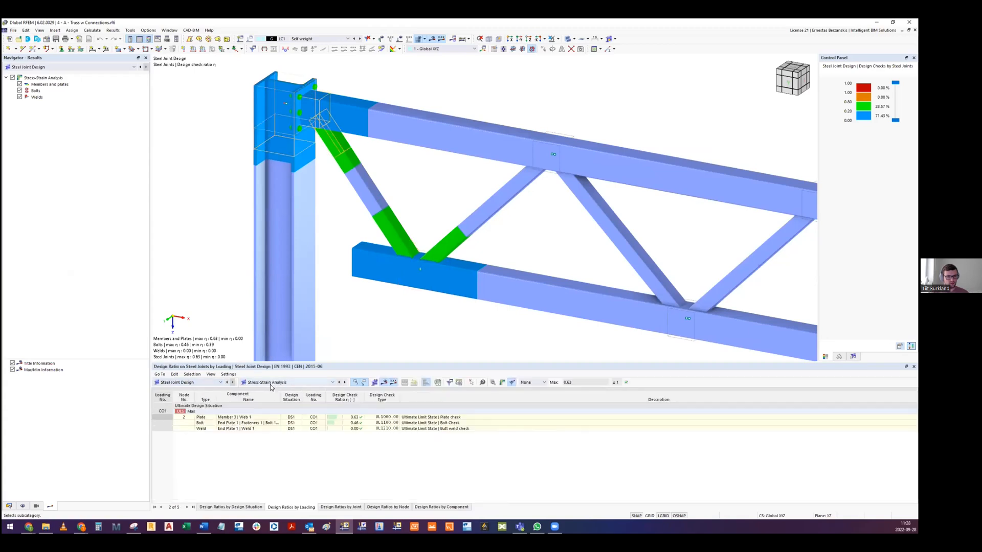
click(346, 417)
click(411, 276)
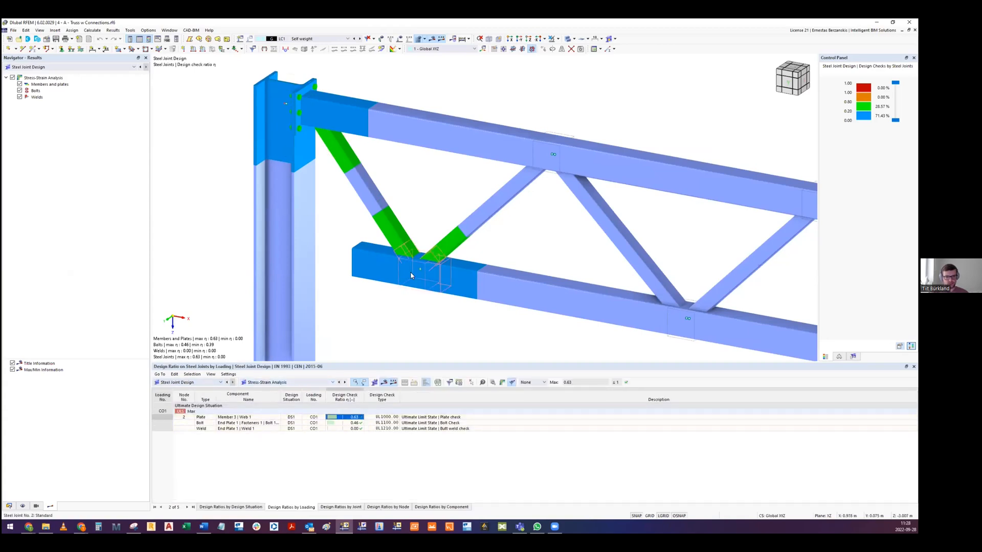
- List the design ratios by joint and check the plate and weld ratios of joint 1
click(350, 508)
click(349, 411)
click(350, 422)
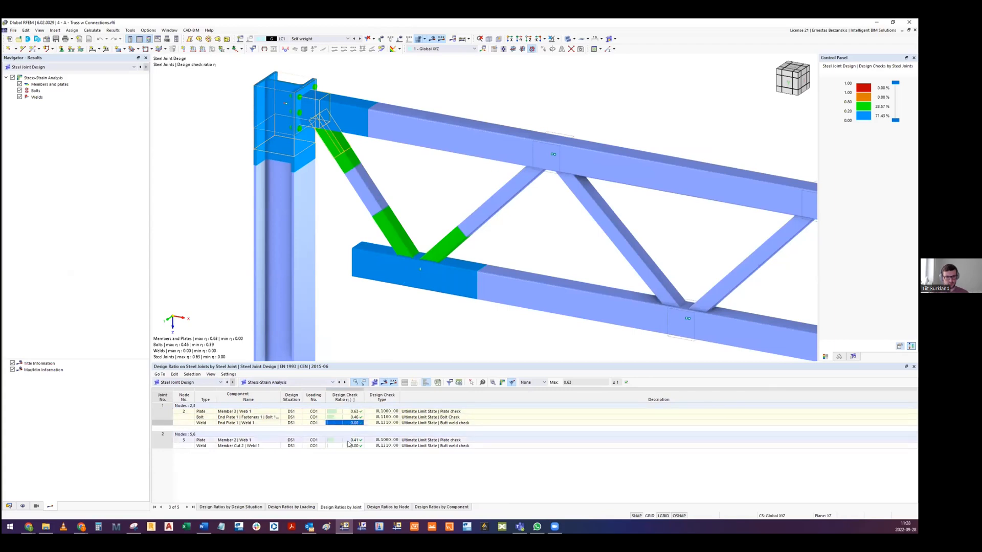
- Open the graphical results of joint 2 from its plate check and examine the plastic strains where the diagonals meet the chord
click(350, 440)
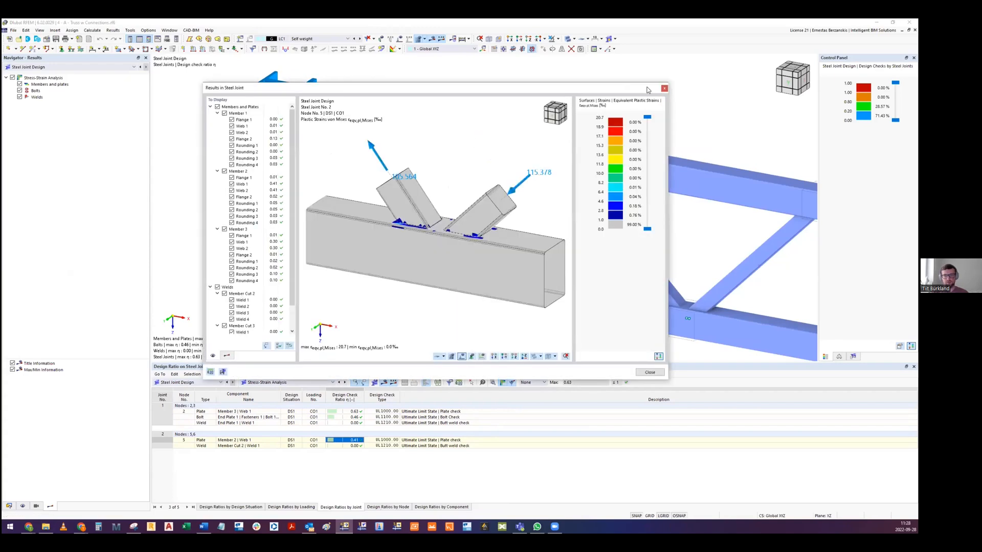
drag(626, 92, 620, 101)
middle_drag(448, 218, 424, 224)
scroll(380, 236, up, 5)
- Display the equivalent stress on joint 2, smoothed continuously within all surfaces
click(220, 364)
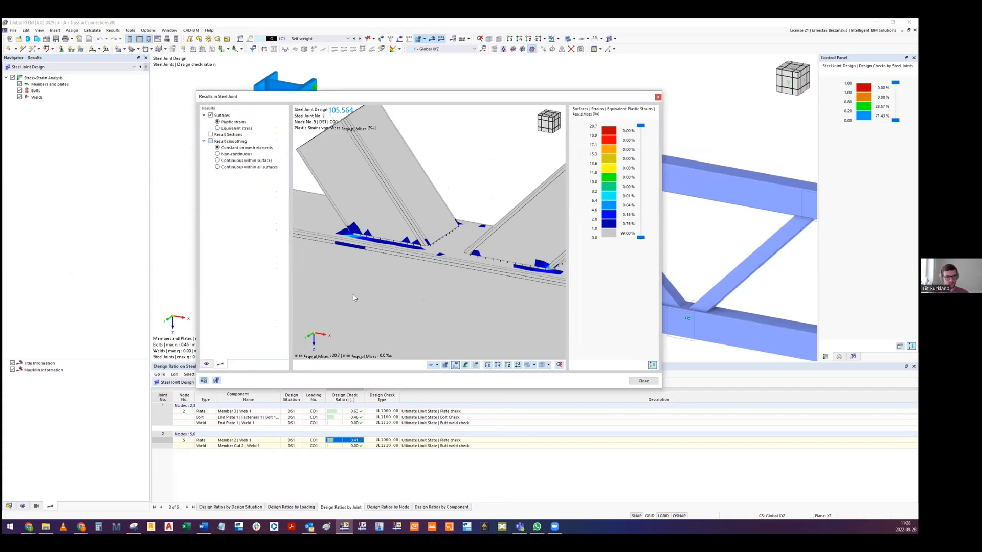
click(218, 128)
click(217, 166)
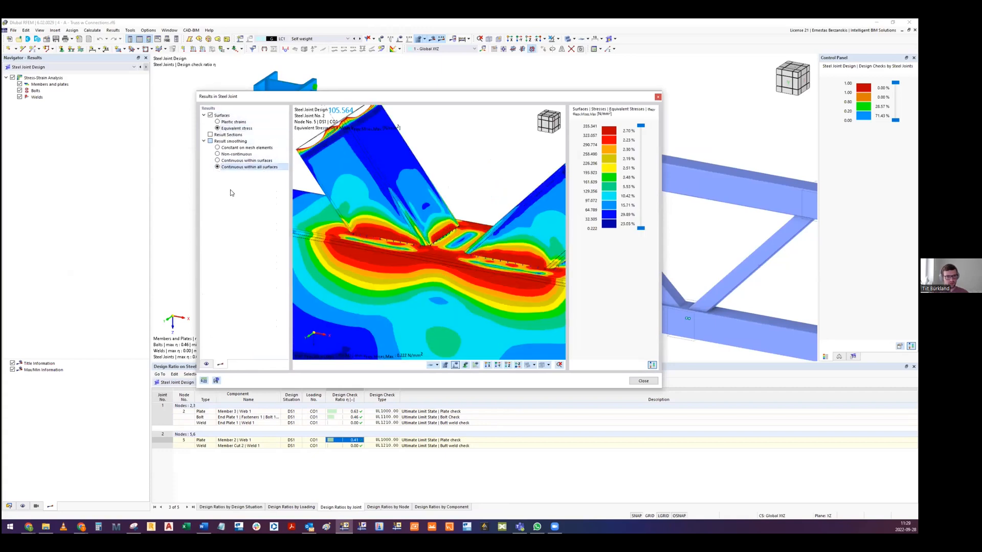
- Show the mesh on joint 2 and examine the stress distribution around the diagonals' connections to the chord
scroll(432, 233, down, 4)
ctrl+middle_drag(432, 233, 449, 378)
click(444, 365)
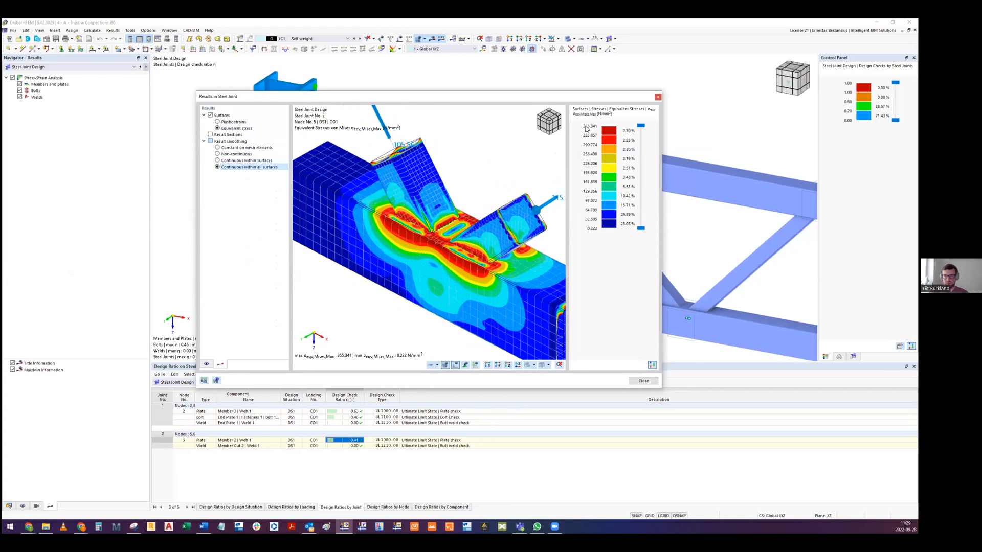
ctrl+middle_drag(425, 263, 358, 205)
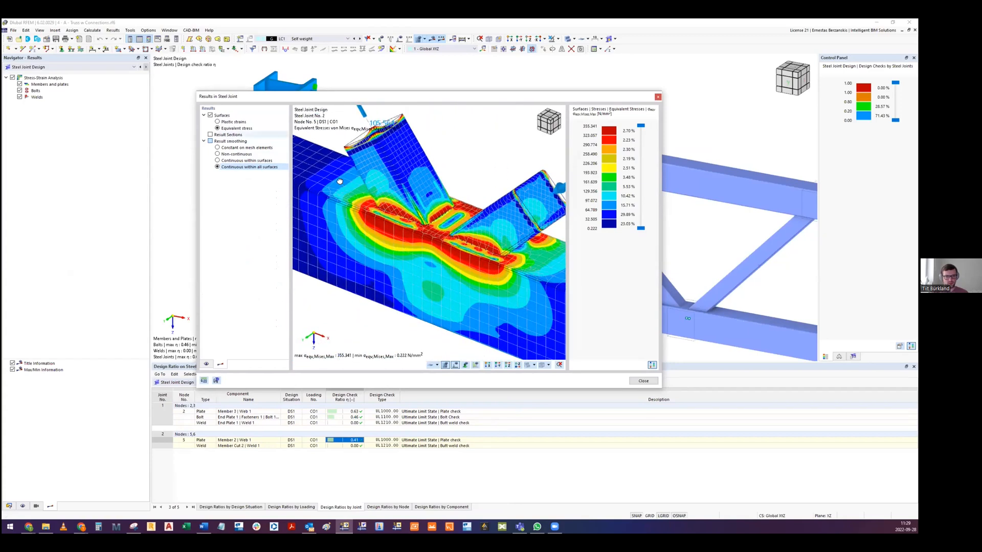
- Display the plastic strains on joint 2 again, examine the diagonals' connections to the chord, and close the joint results
click(233, 121)
ctrl+middle_drag(296, 194, 499, 232)
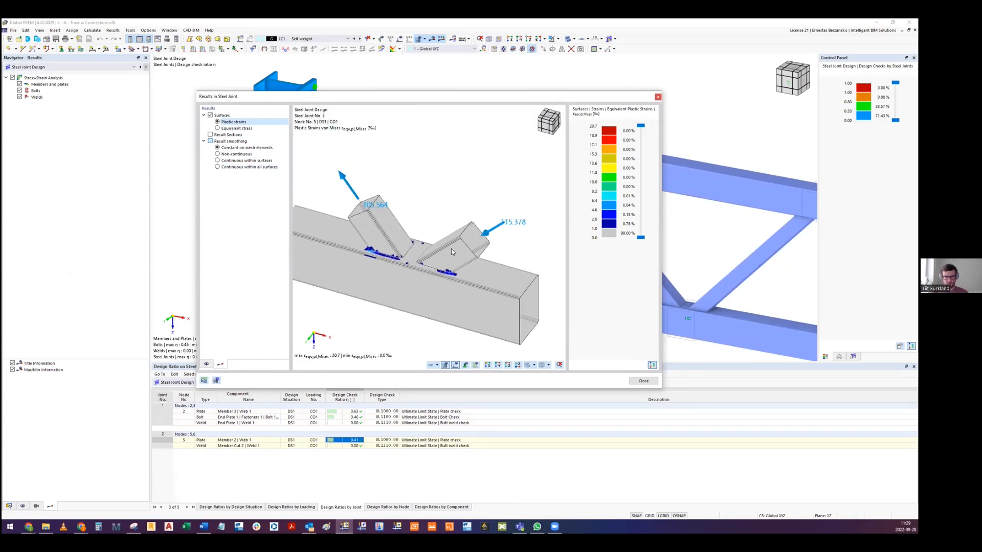
middle_drag(450, 253, 465, 245)
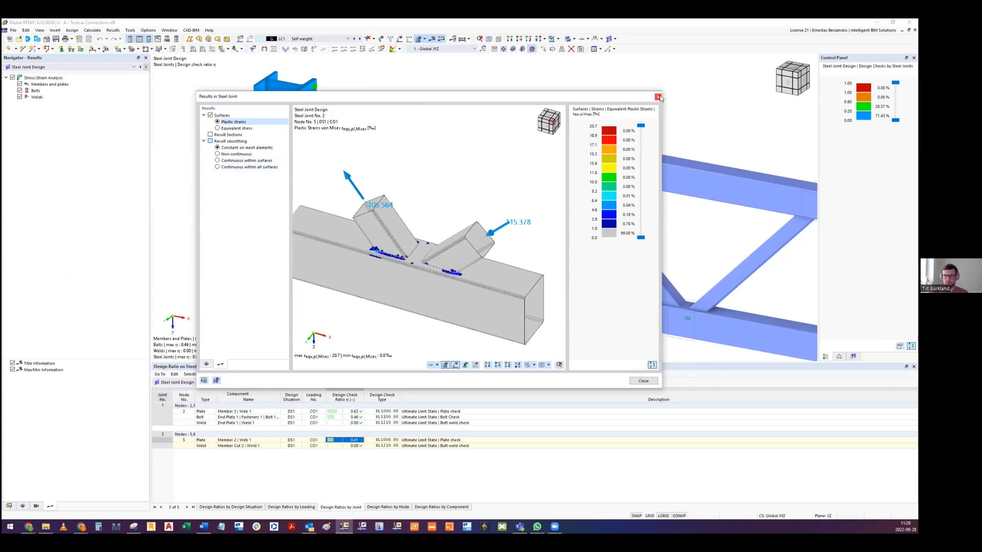
click(659, 97)
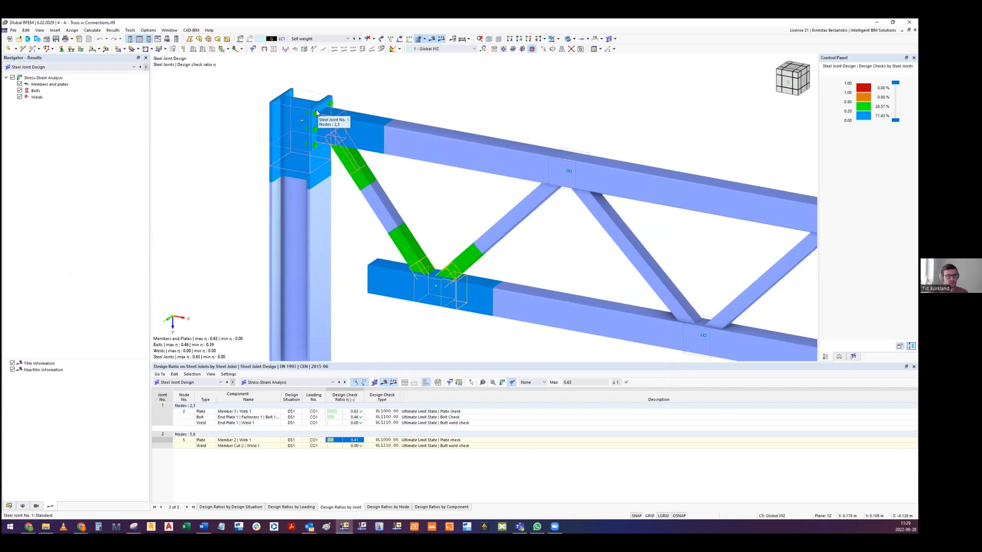
- Open the graphical results of joint 1 from its plate check, examine the equivalent stress around the end plate, and close them
click(316, 113)
click(350, 412)
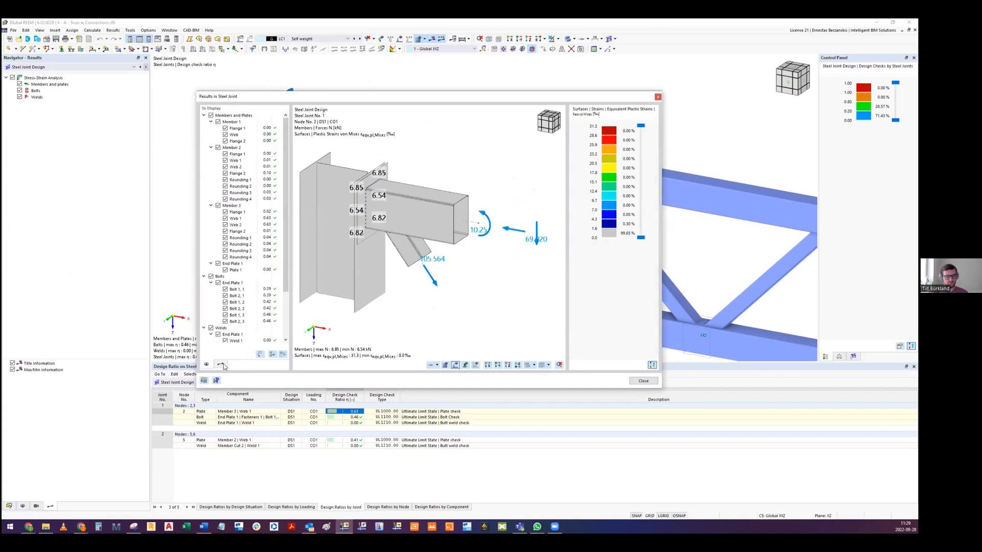
click(221, 364)
click(217, 128)
ctrl+middle_drag(372, 245, 337, 184)
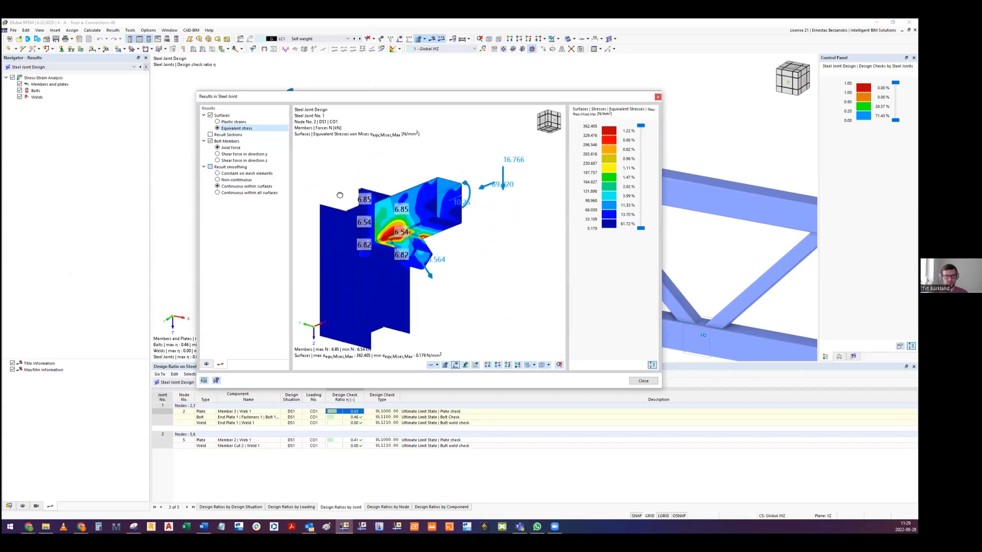
click(658, 96)
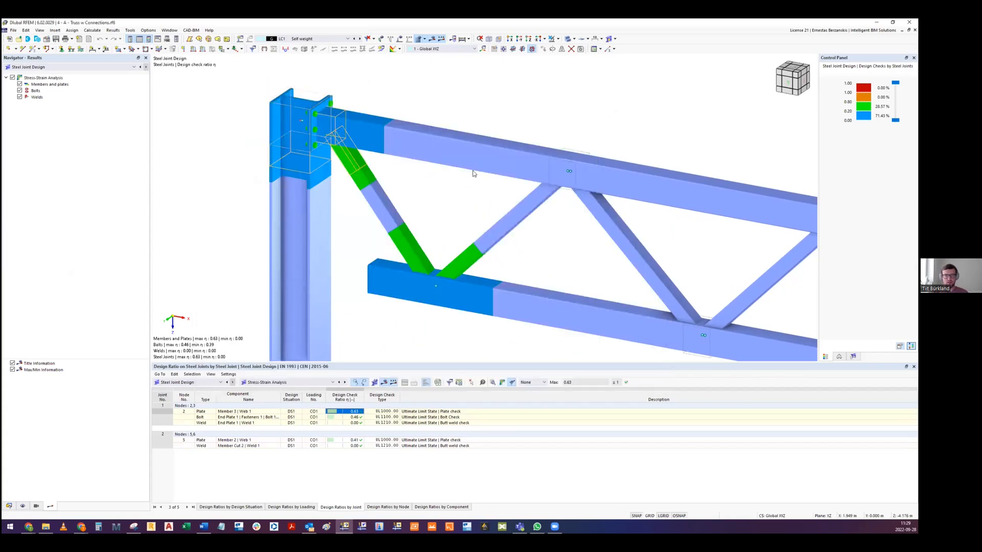
- Open the definition of the column-to-truss joint at nodes 2,3 and view its components
double_click(316, 129)
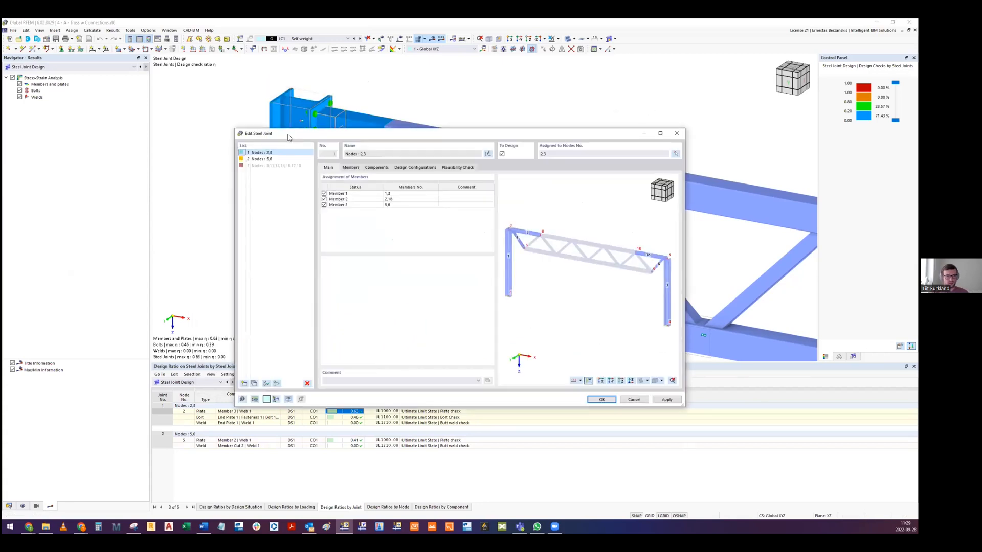
click(307, 153)
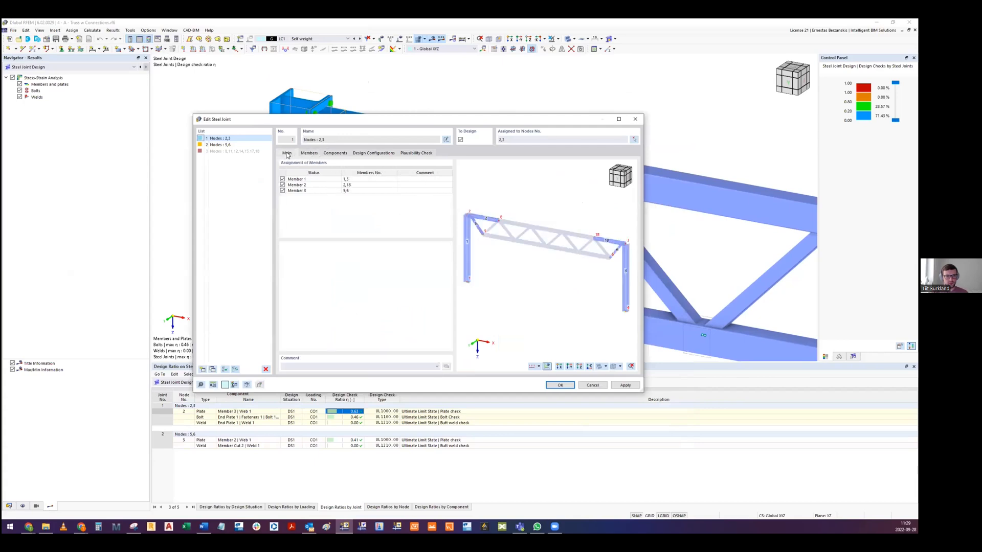
click(334, 153)
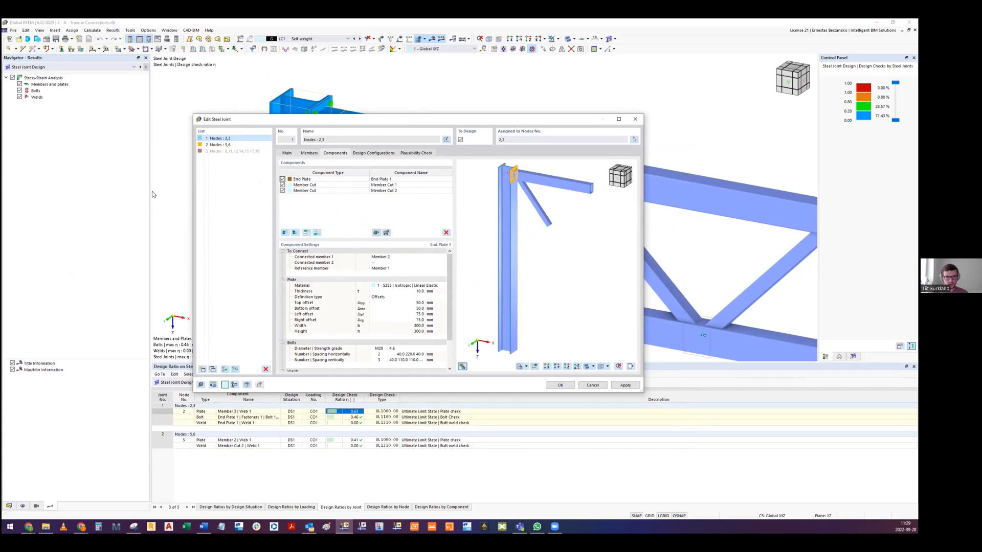
- Open the steel joint template library and preview the Beam to Beam templates through Welded | Haunch | Partial Stiffener
click(377, 232)
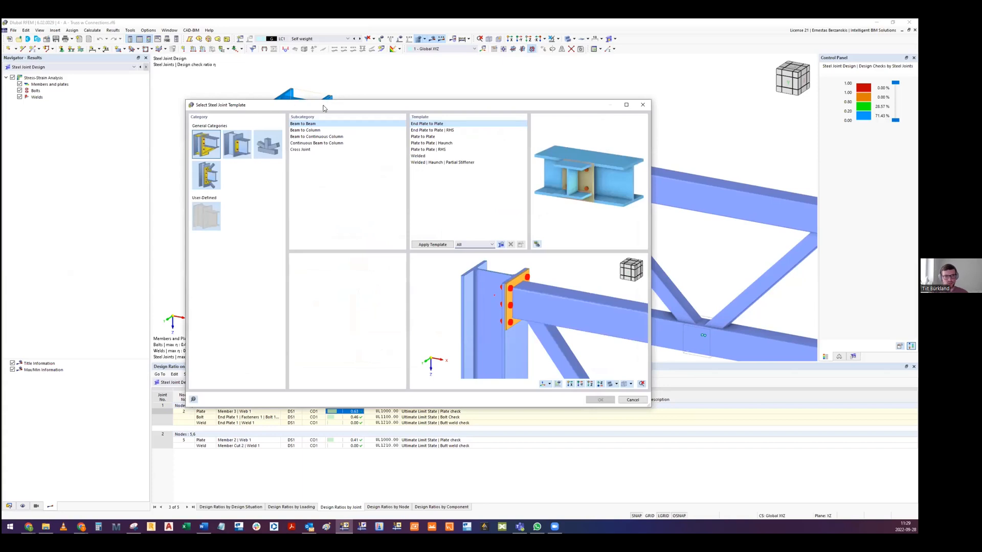
drag(329, 103, 351, 93)
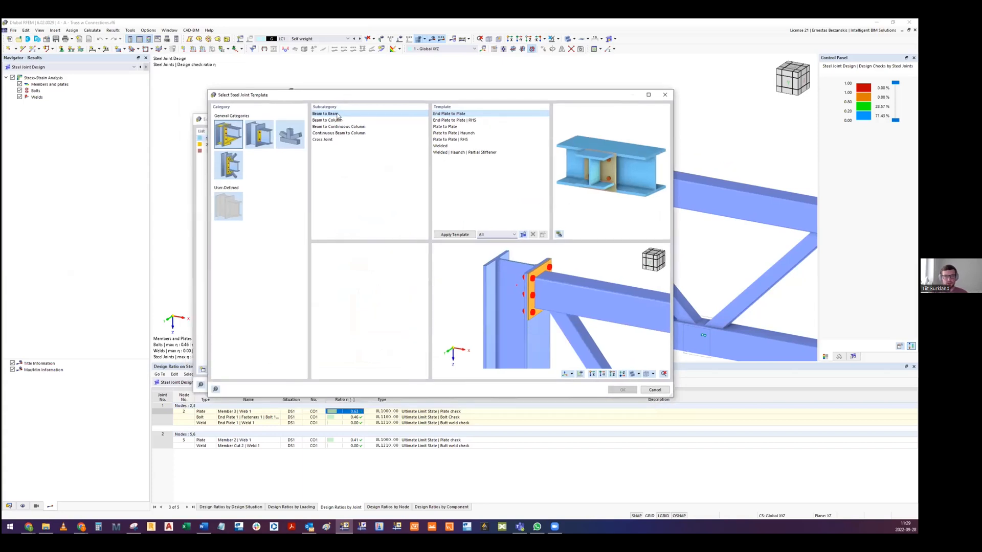
click(457, 123)
key(Down)
key(Down)
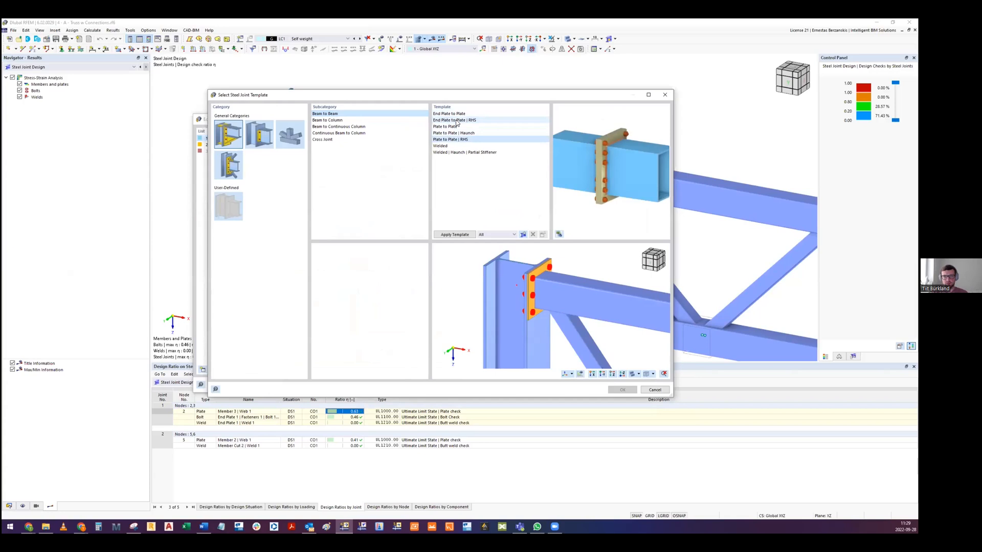
key(Down)
key(Down)
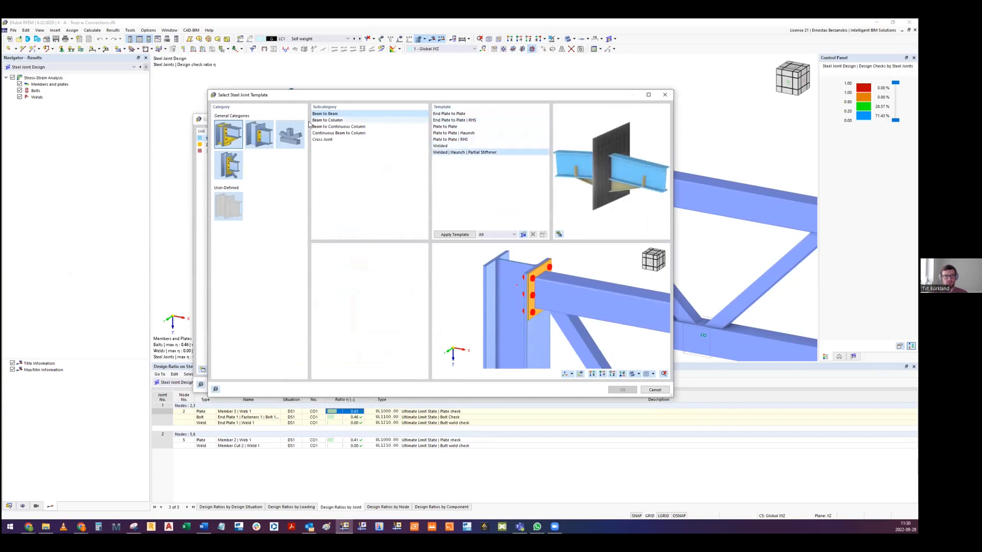
- Preview the Beam to Column templates, from Cleats | Column Stiffeners through Welded | Flanged Haunch | Column and Beam Stiffeners
click(327, 120)
key(Down)
key(Down)
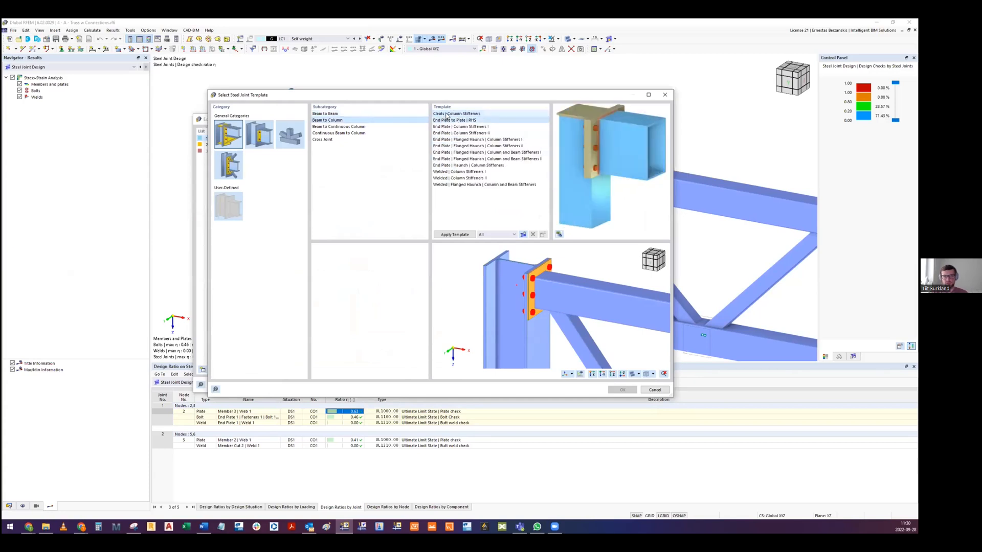
key(Down)
key(Down)
key(Down)
key(Down)
key(Down)
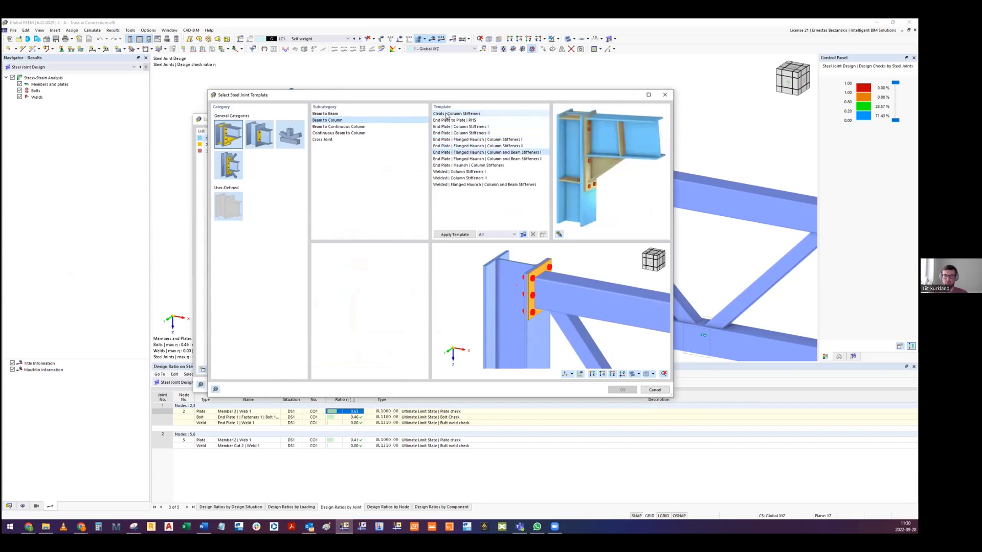
key(Down)
key(Down)
key(Down)
key(Down)
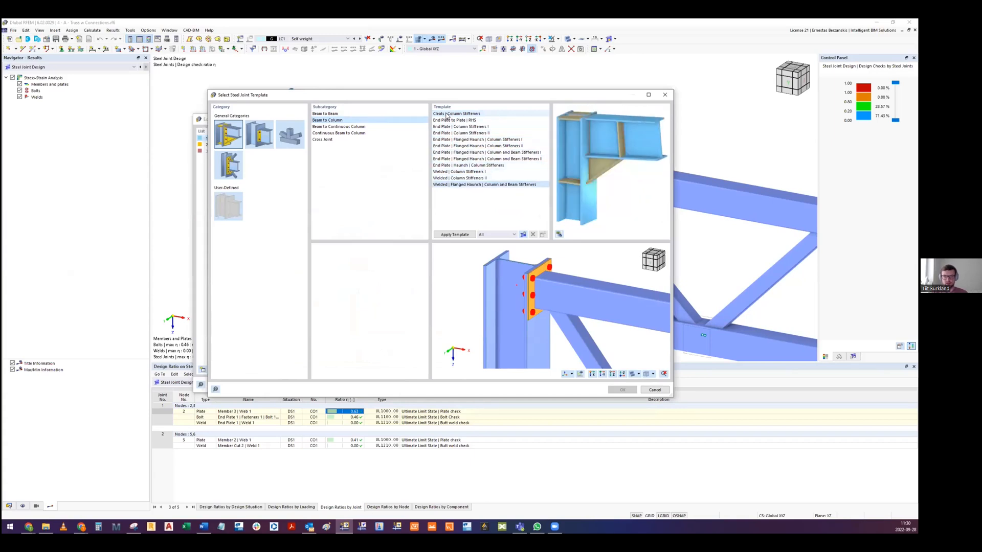
- Browse the templates for joints with diagonals, covering the Beam to Column, Beam to Continuous Column and Cross Joint subcategories
click(238, 164)
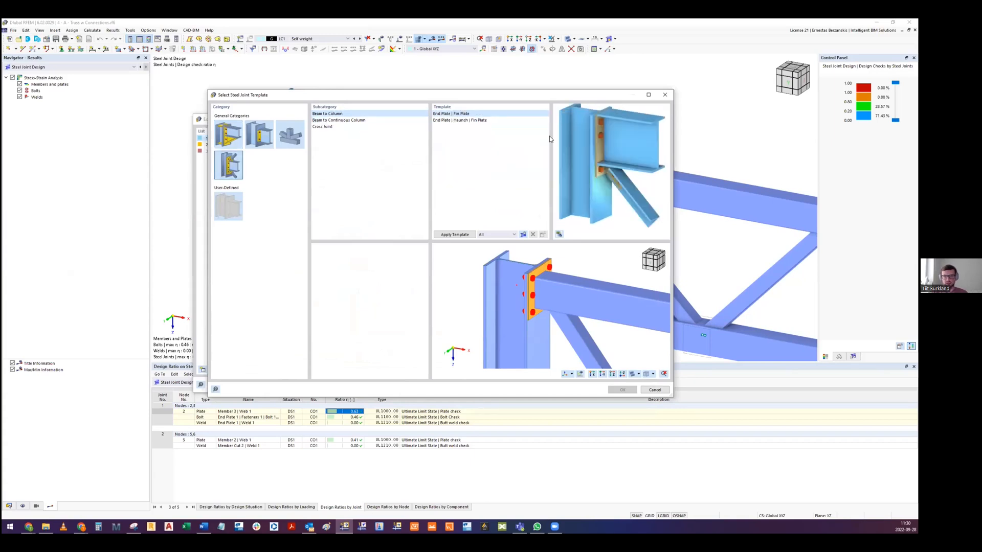
click(445, 121)
click(450, 114)
click(333, 120)
click(320, 126)
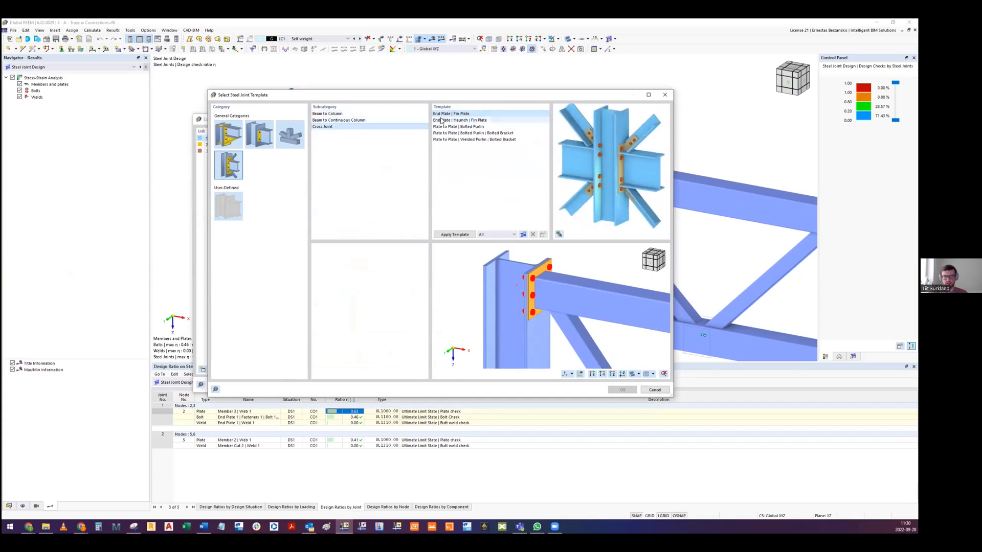
key(Down)
key(Down)
key(Down)
key(Down)
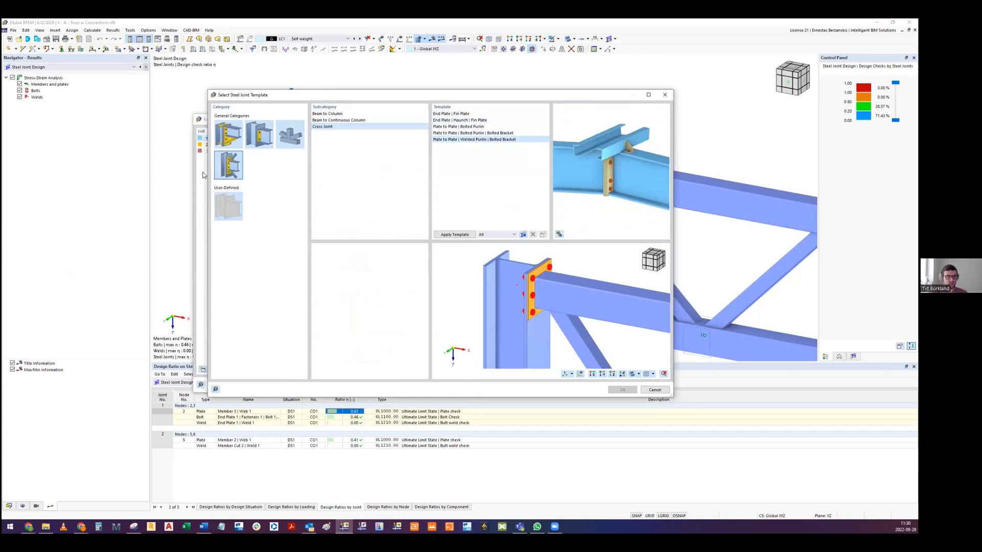
- View the user-defined template, and browse the truss joint templates for T, K and X joints
click(229, 207)
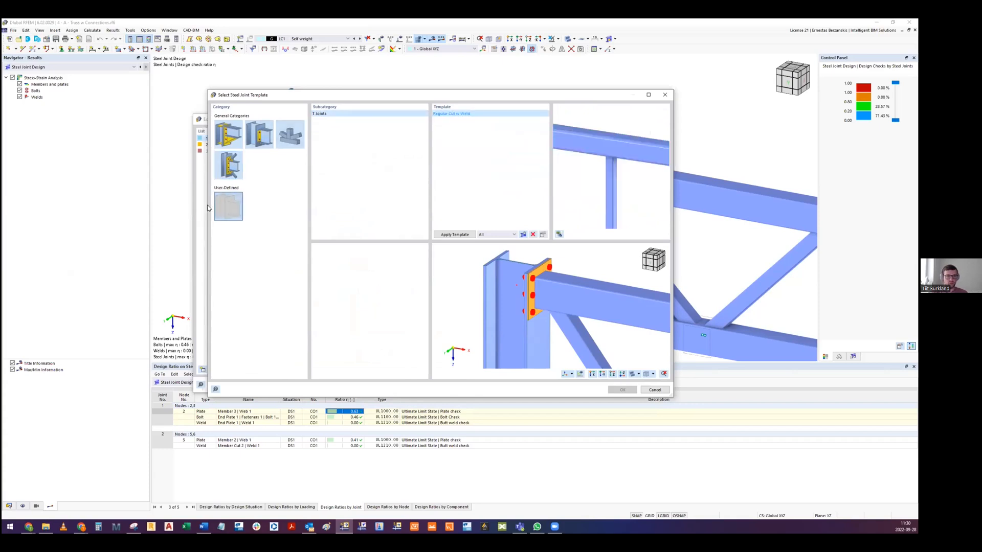
click(288, 137)
click(455, 114)
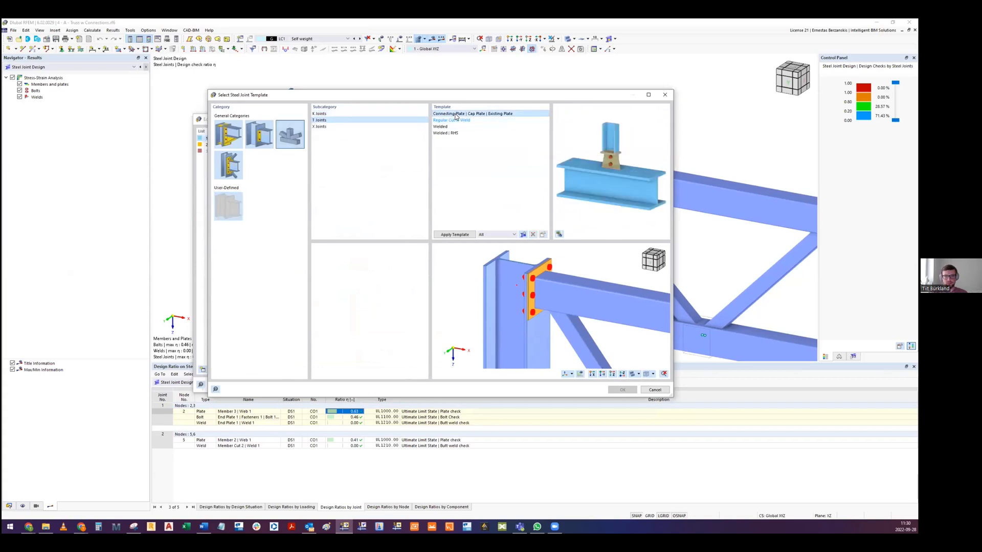
key(Down)
key(Down)
key(Down)
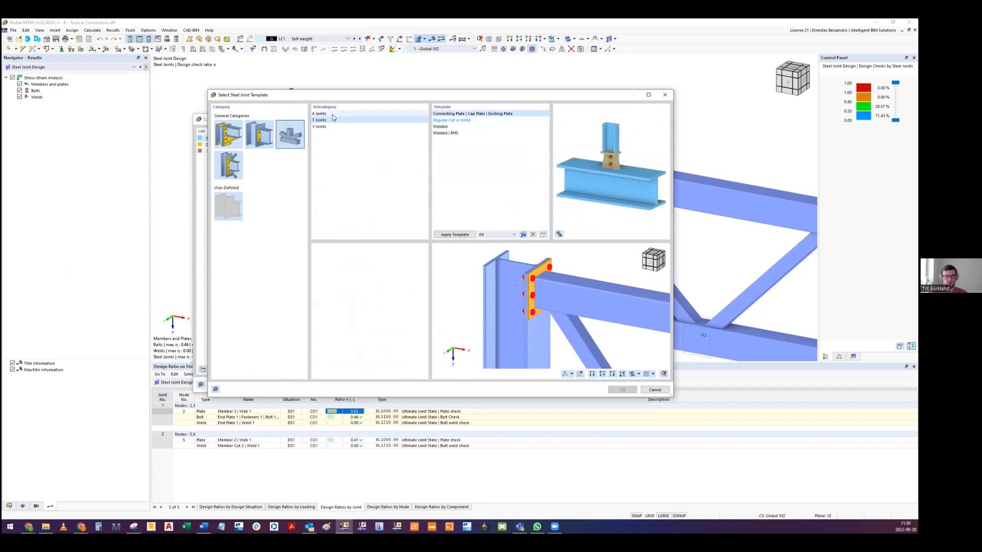
click(319, 113)
key(Down)
key(Down)
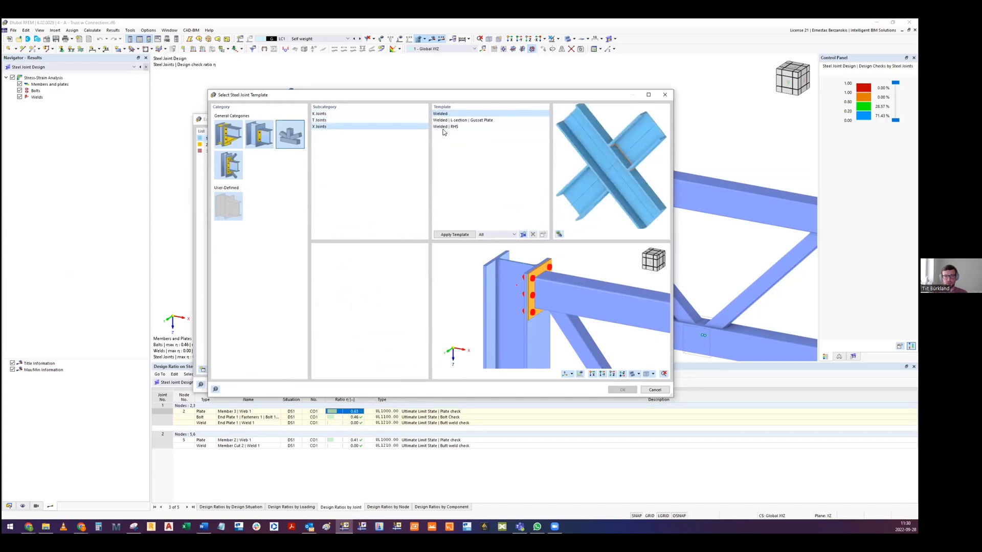
- Leave the template library and joint definition without applying anything, and close RFEM without saving the truss model
click(664, 95)
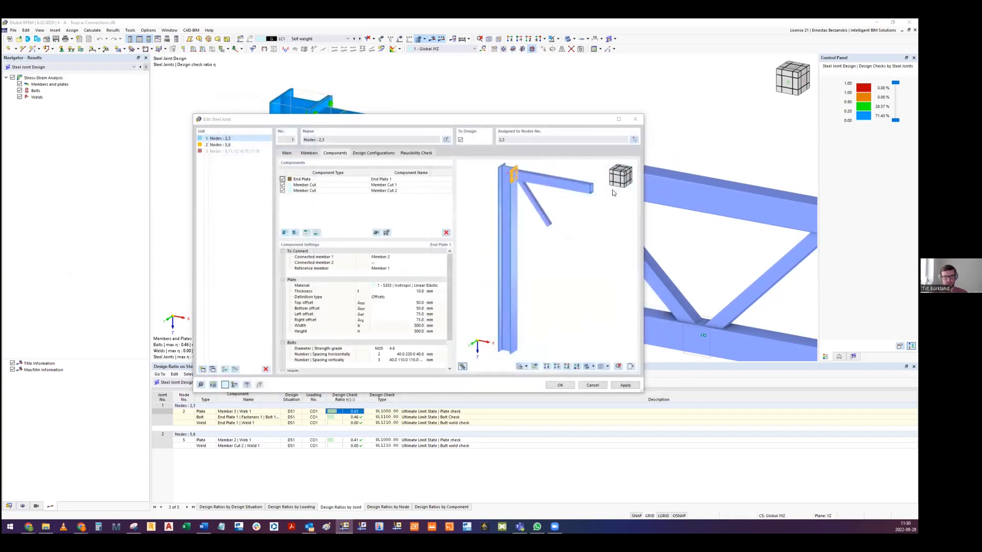
click(636, 121)
ctrl+middle_drag(441, 204, 463, 216)
click(909, 22)
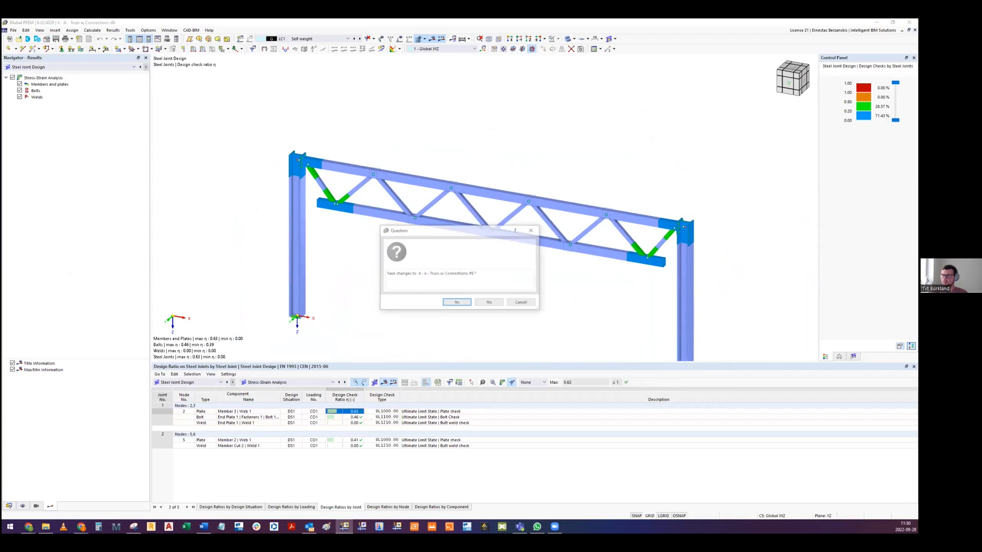
click(489, 303)
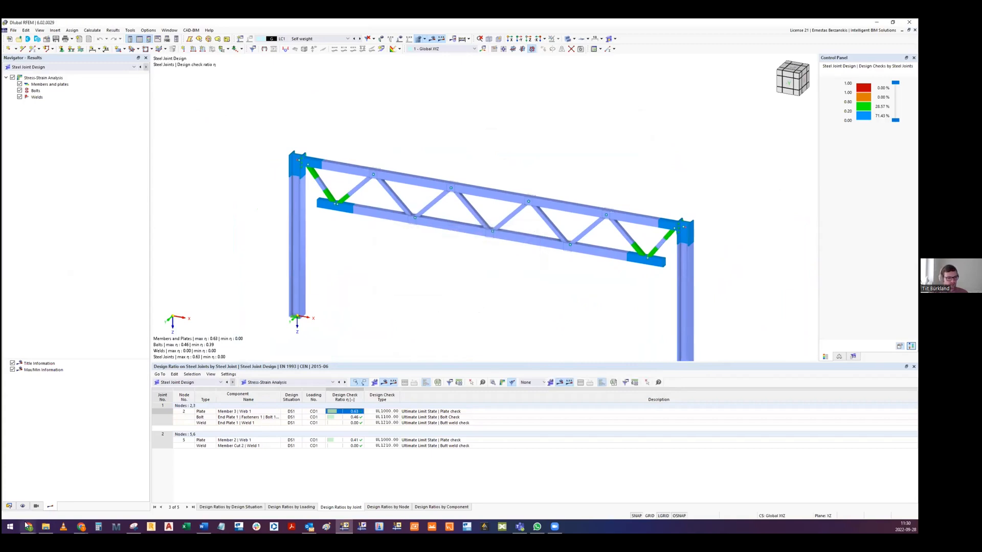